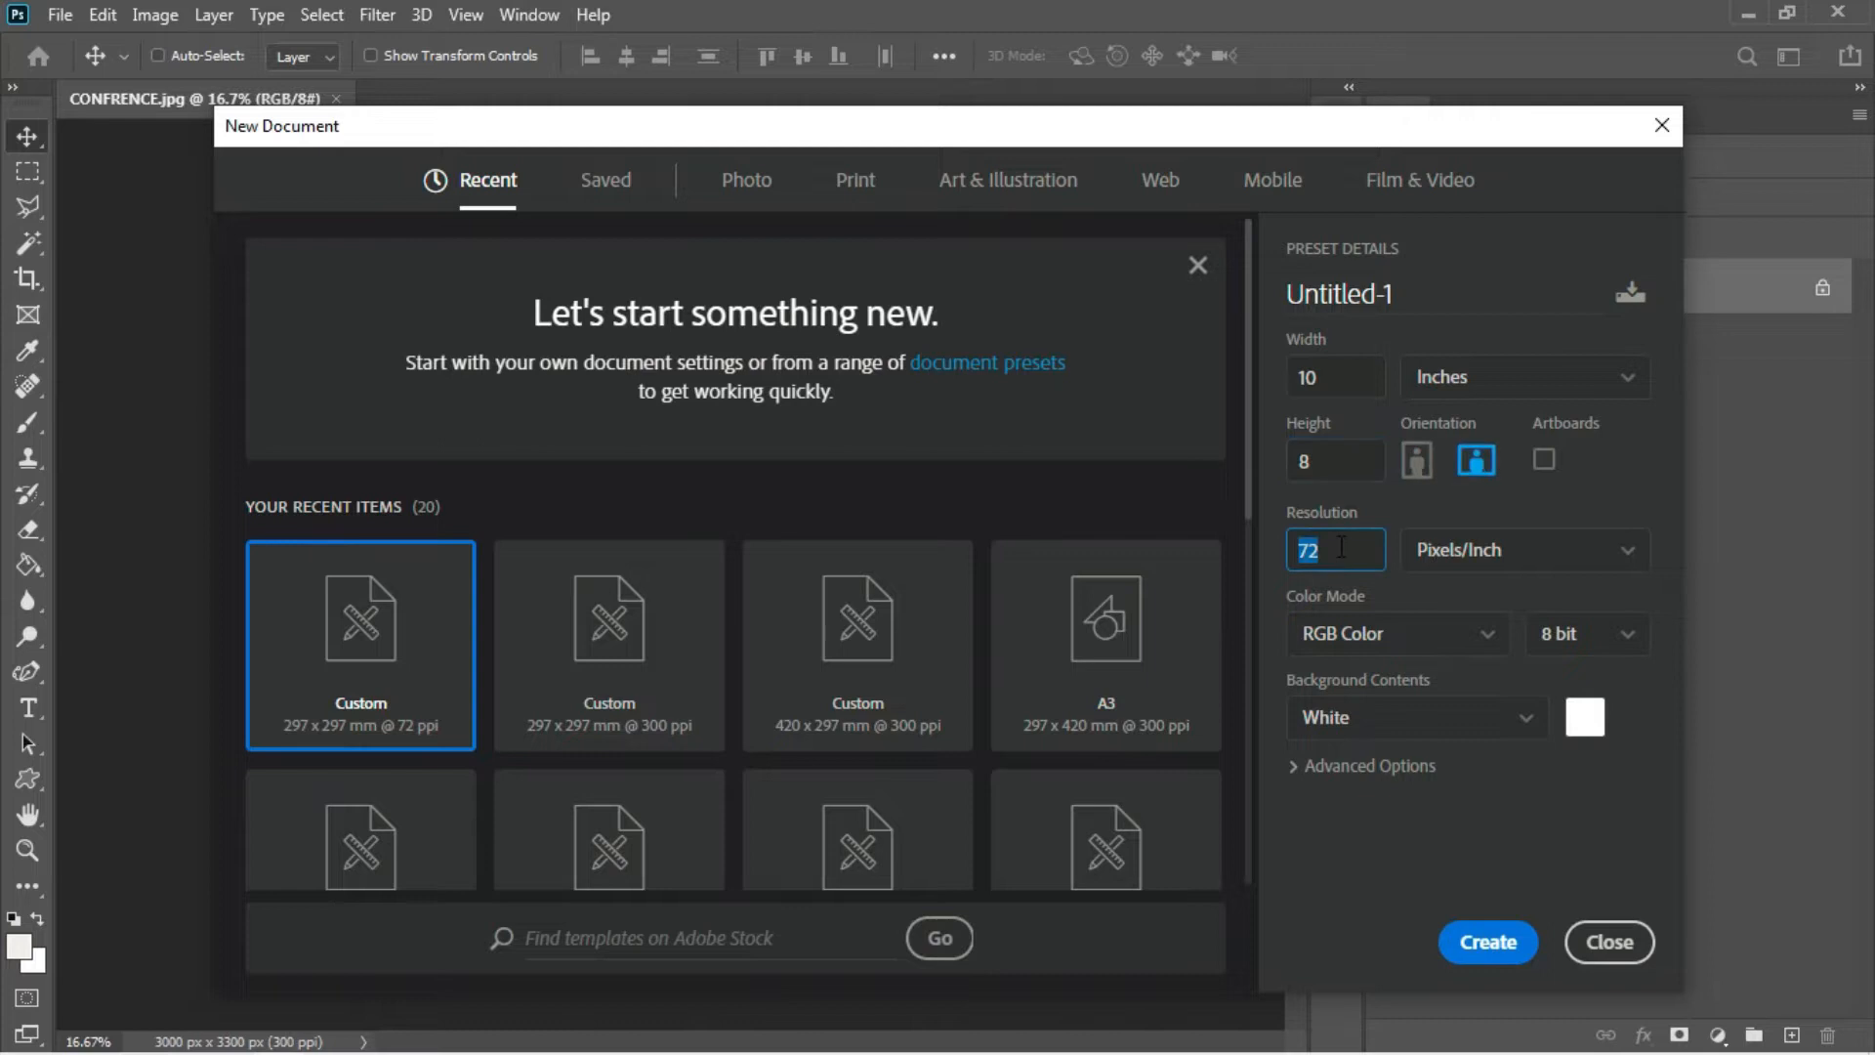
# - Create the 10 × 8 inch landscape document with its resolution set to 300 pixels/inch
pyautogui.write('300')
pyautogui.press('Return')
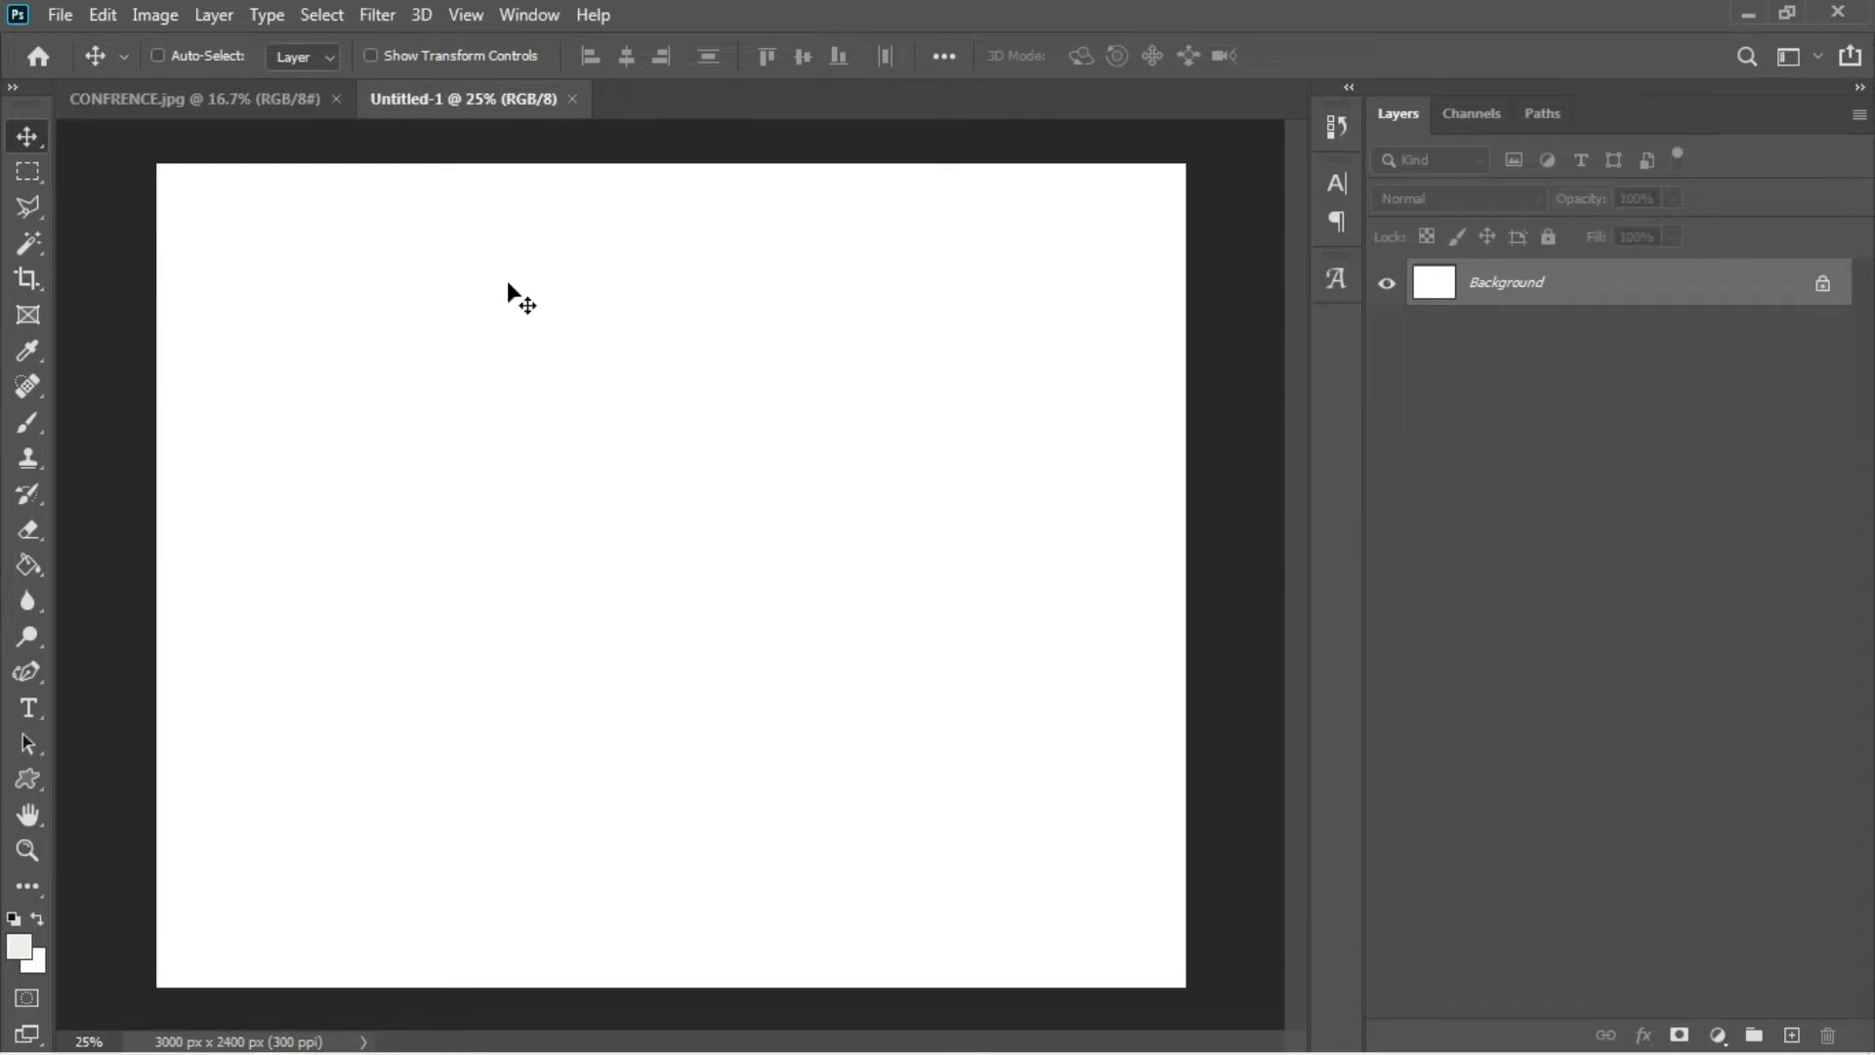
# - Add a Solid Color fill layer with the hex colour fccc80 above the background
pyautogui.click(1717, 1035)
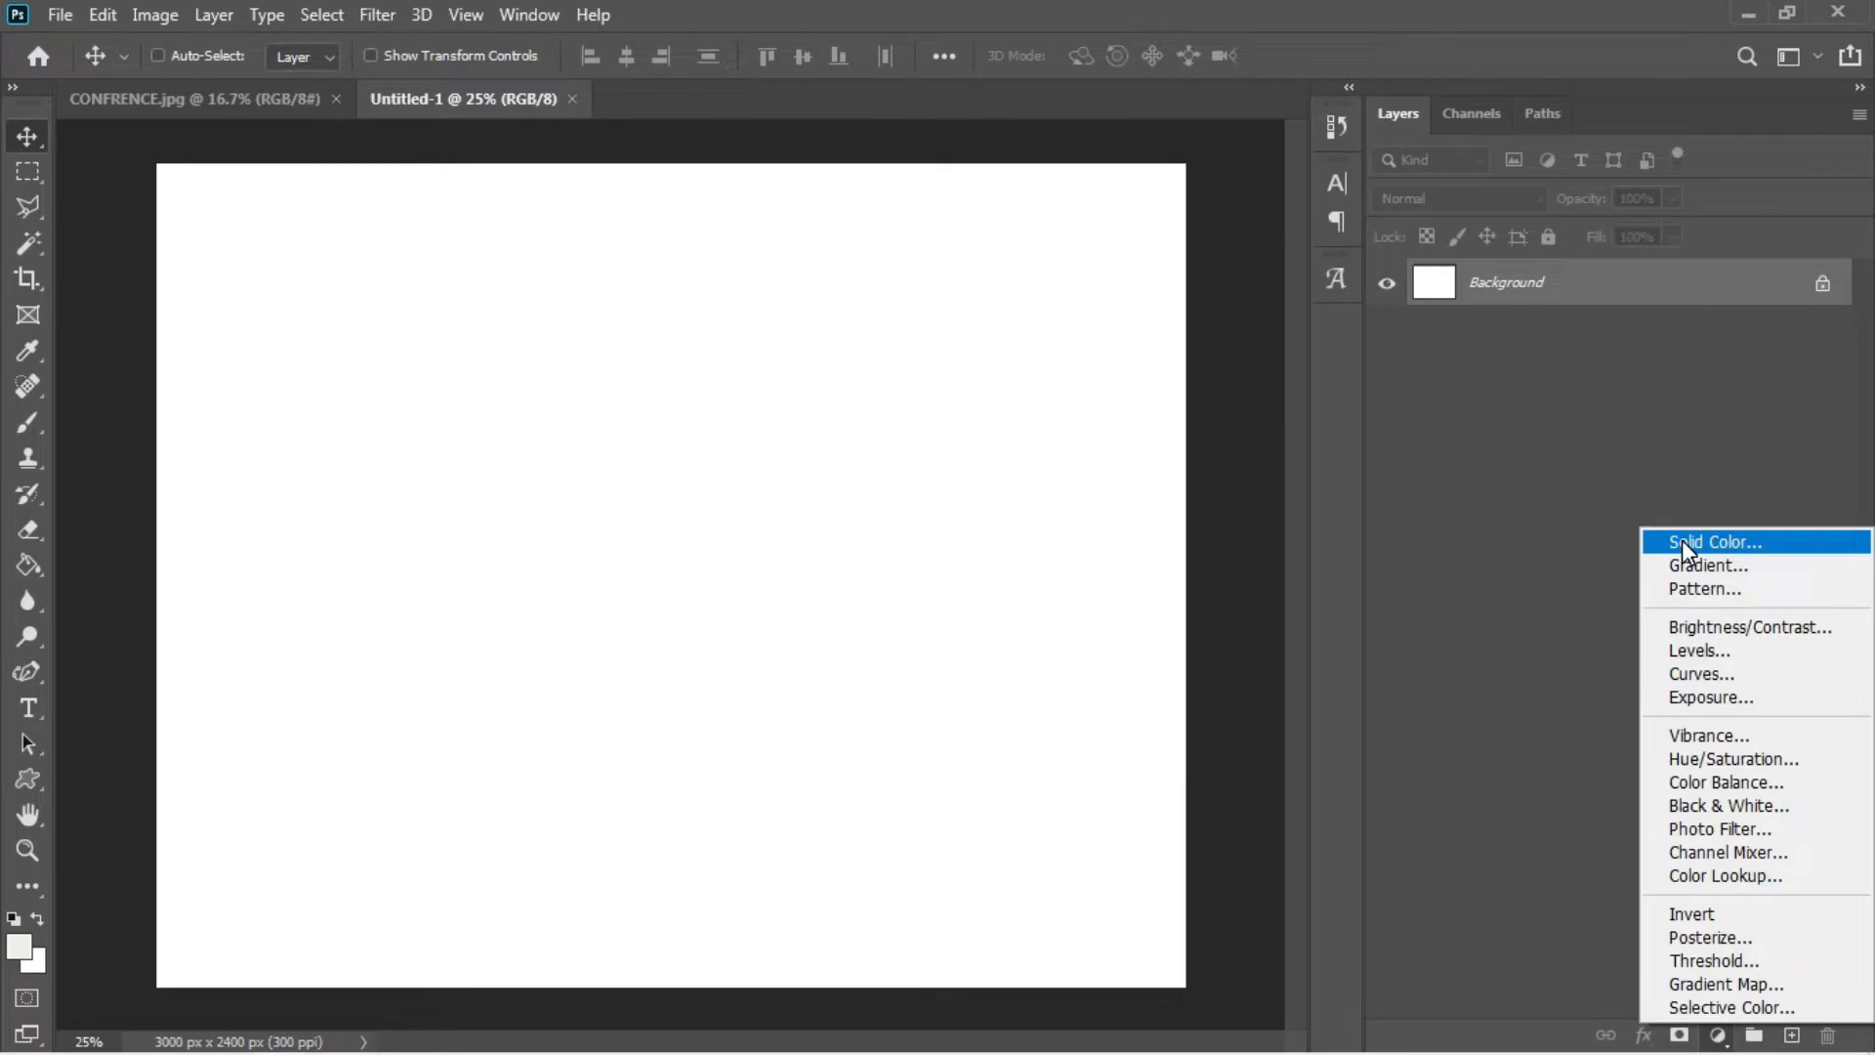
pyautogui.click(1690, 542)
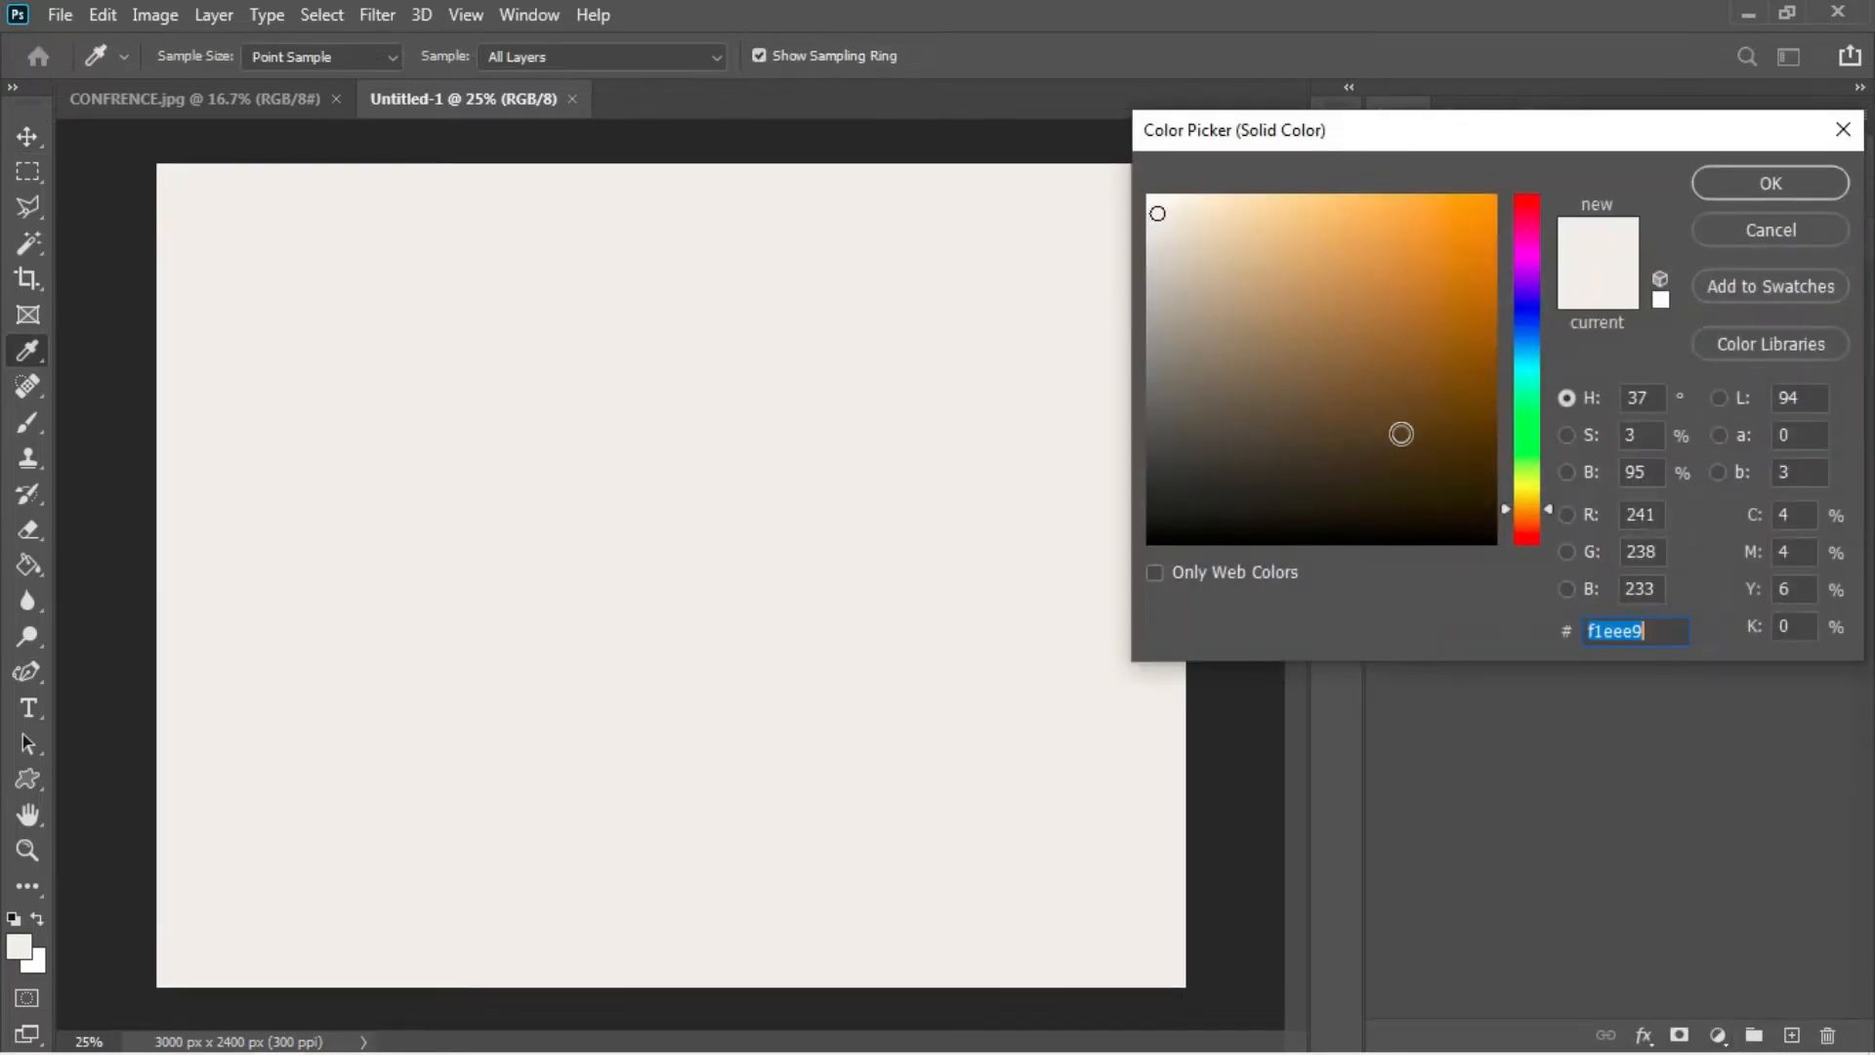
pyautogui.press('BackSpace')
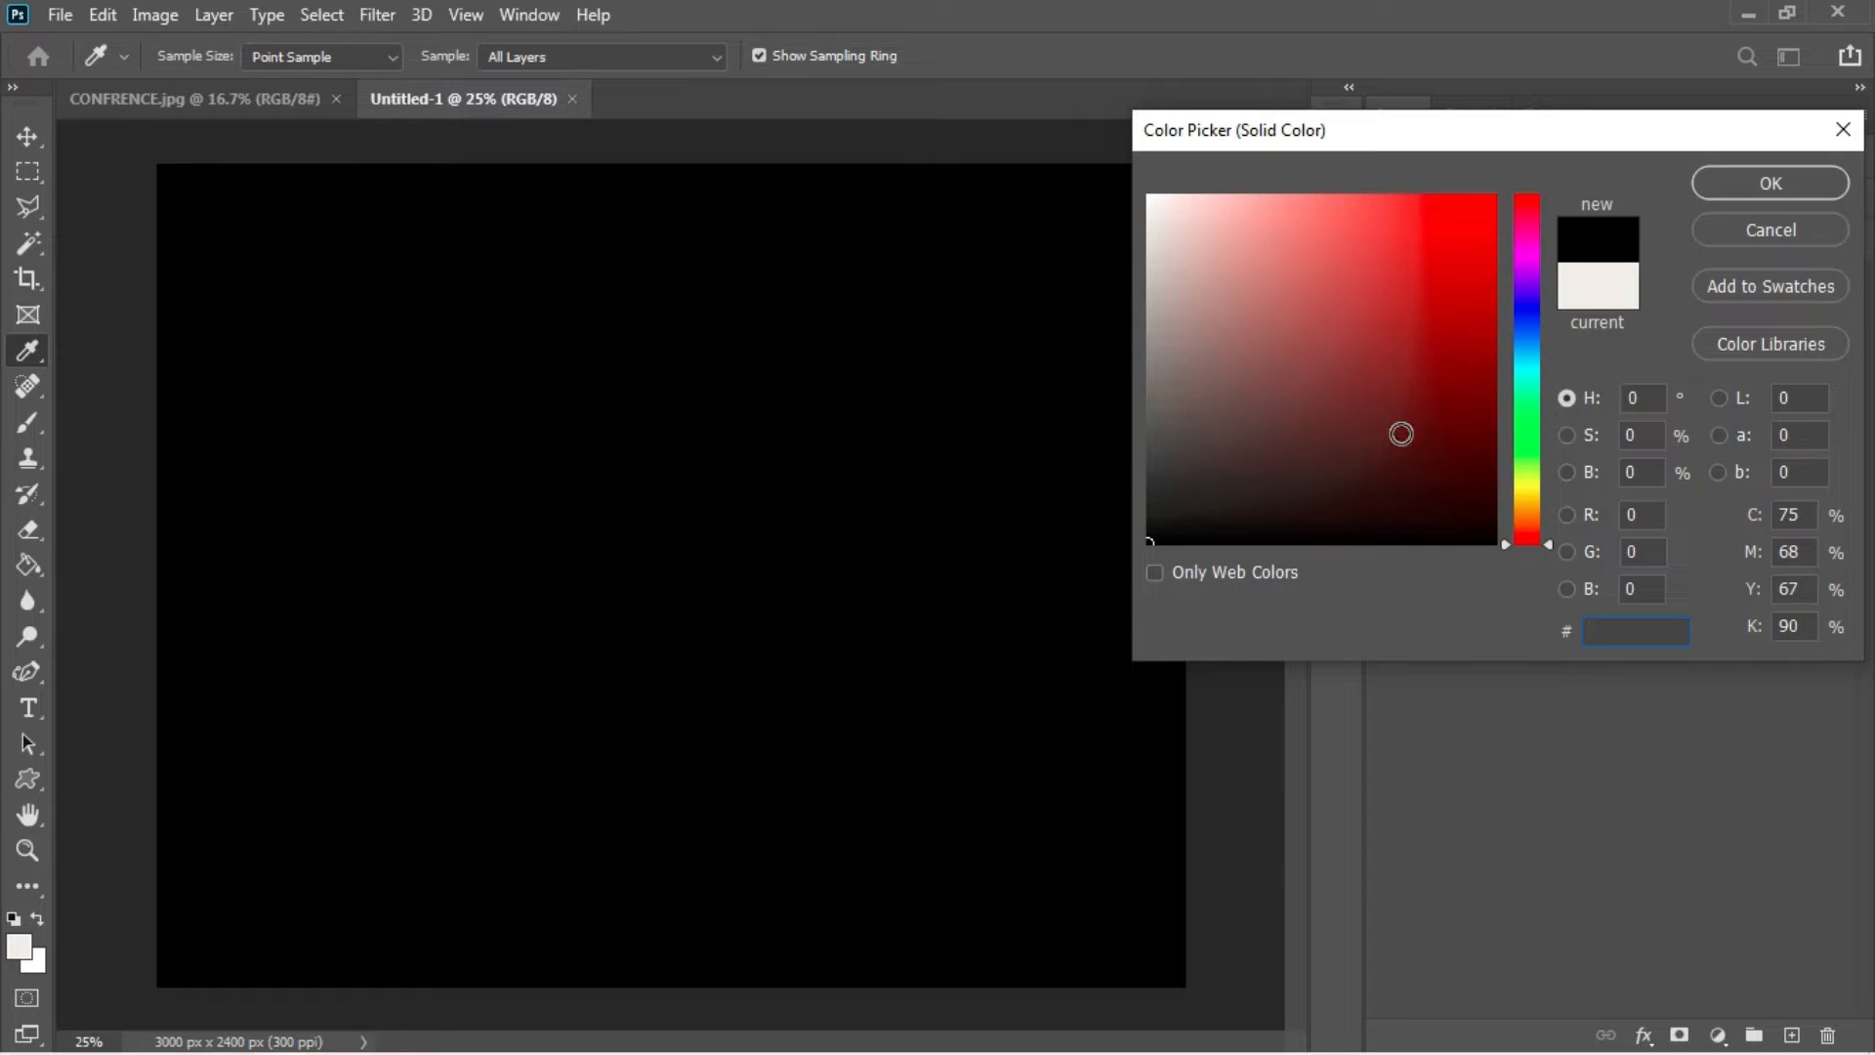
pyautogui.write('fcc')
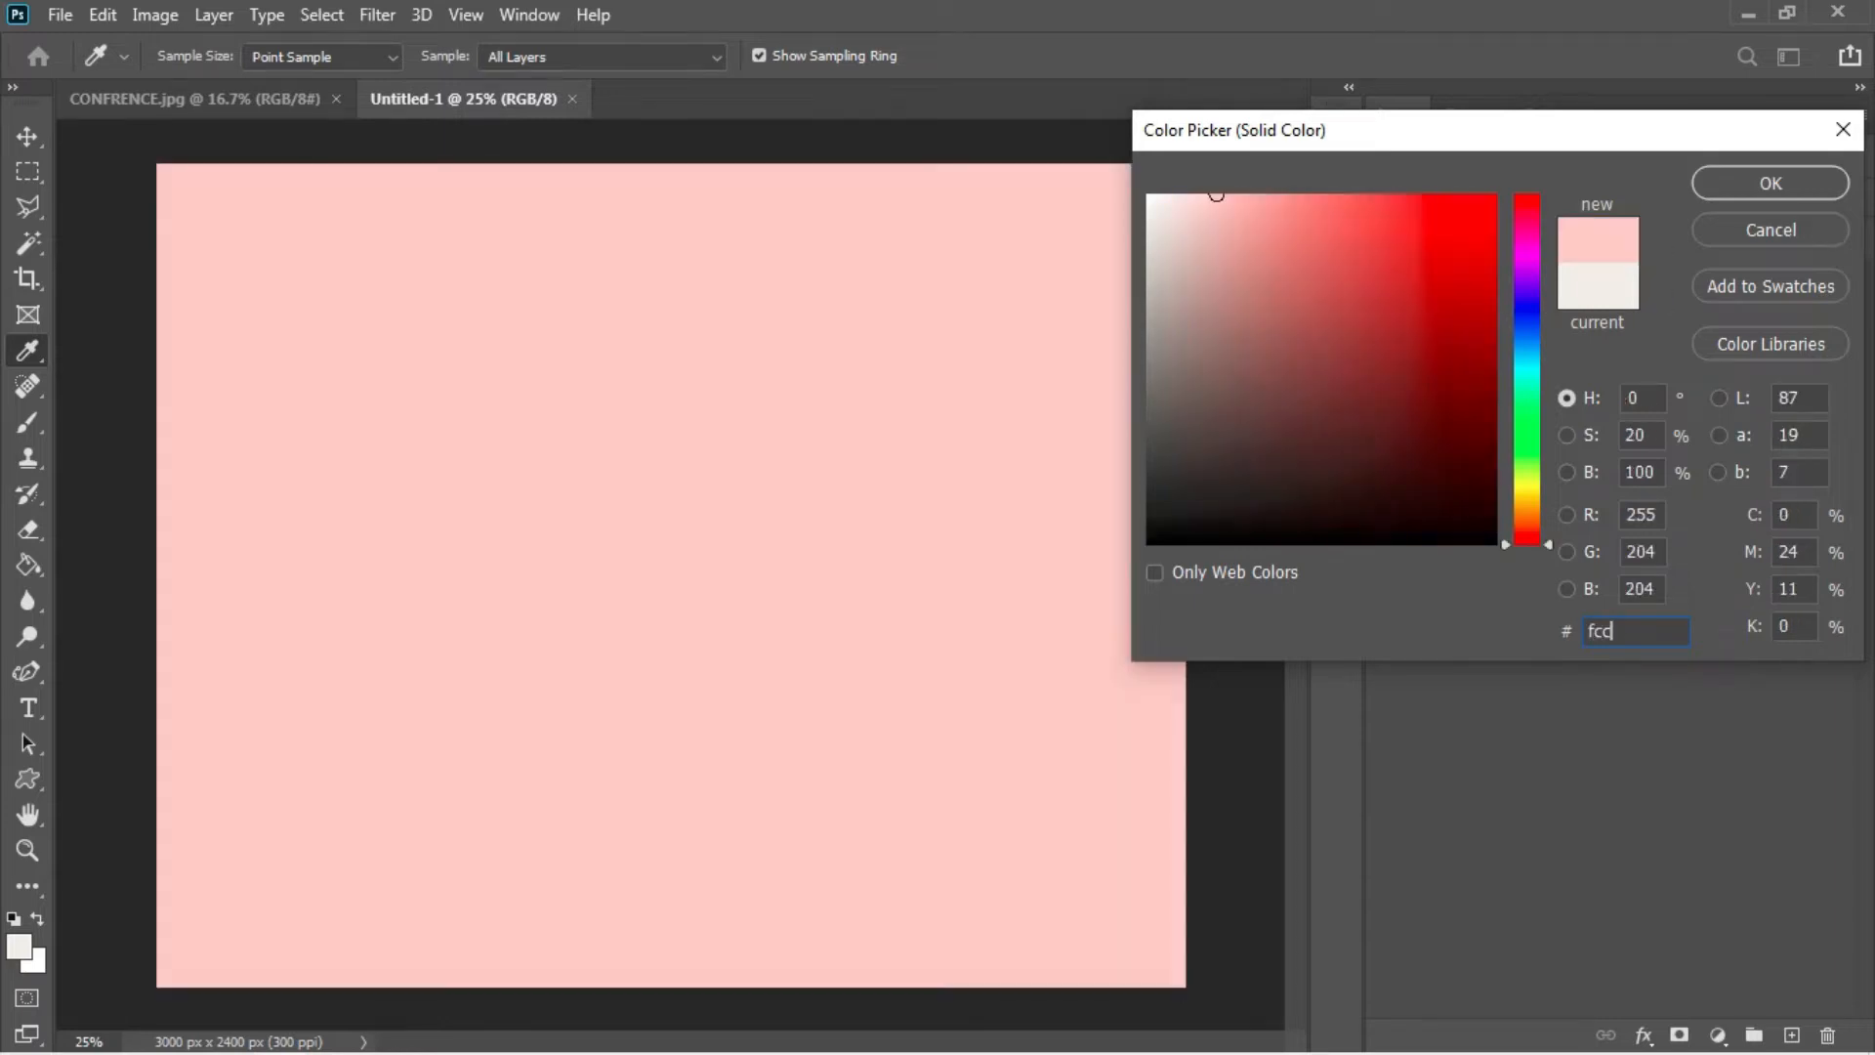
pyautogui.write('c9')
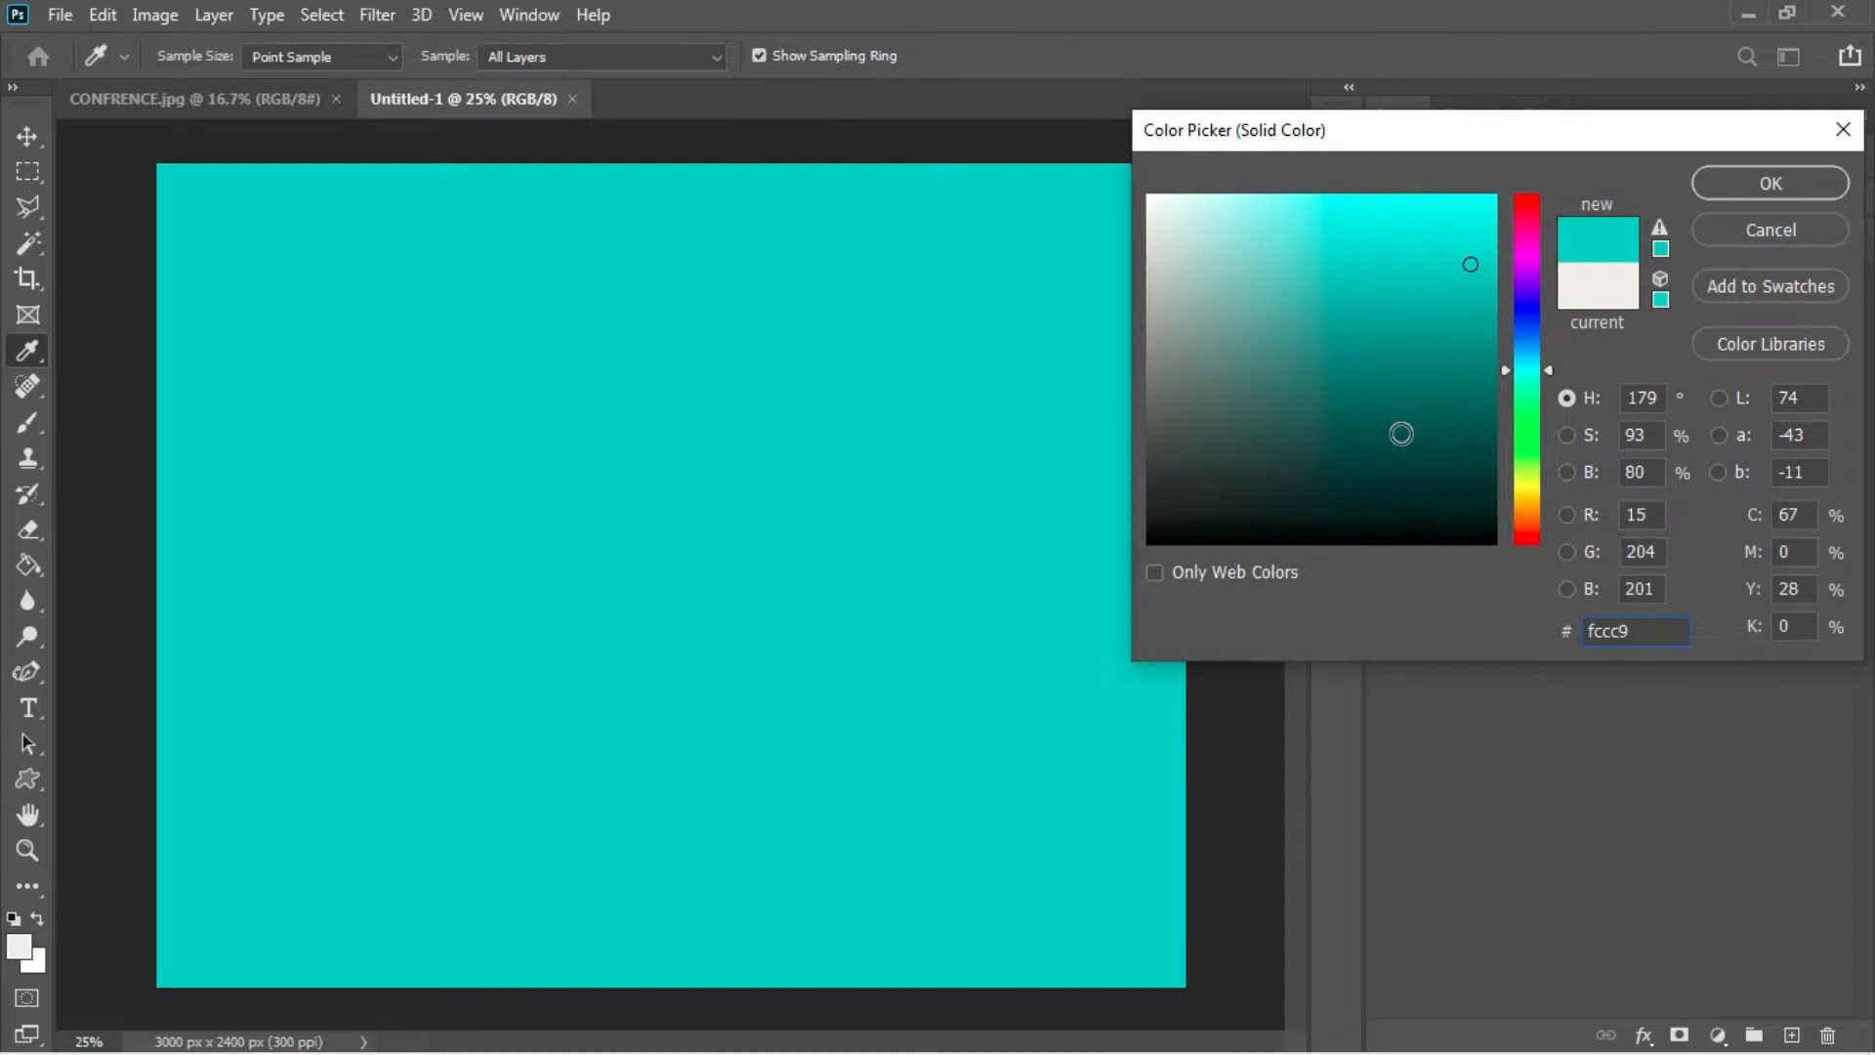
pyautogui.press('BackSpace')
pyautogui.write('80')
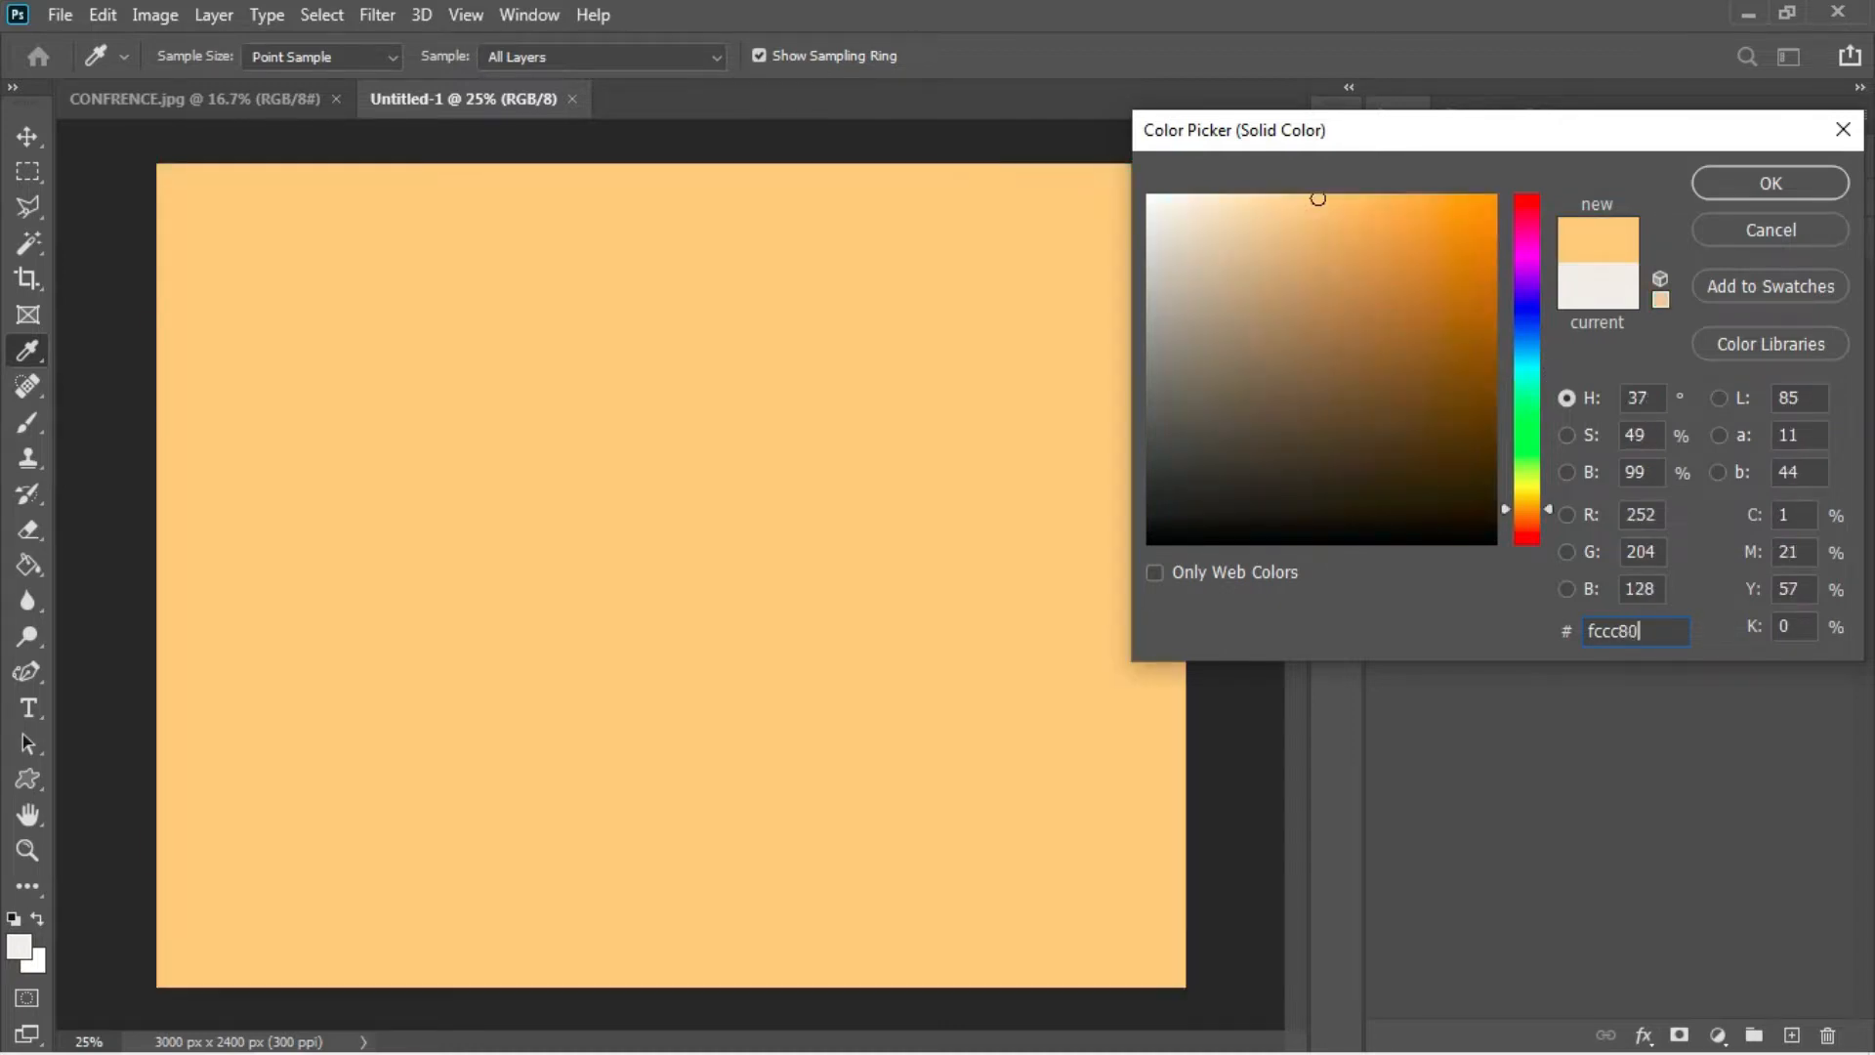
pyautogui.press('Return')
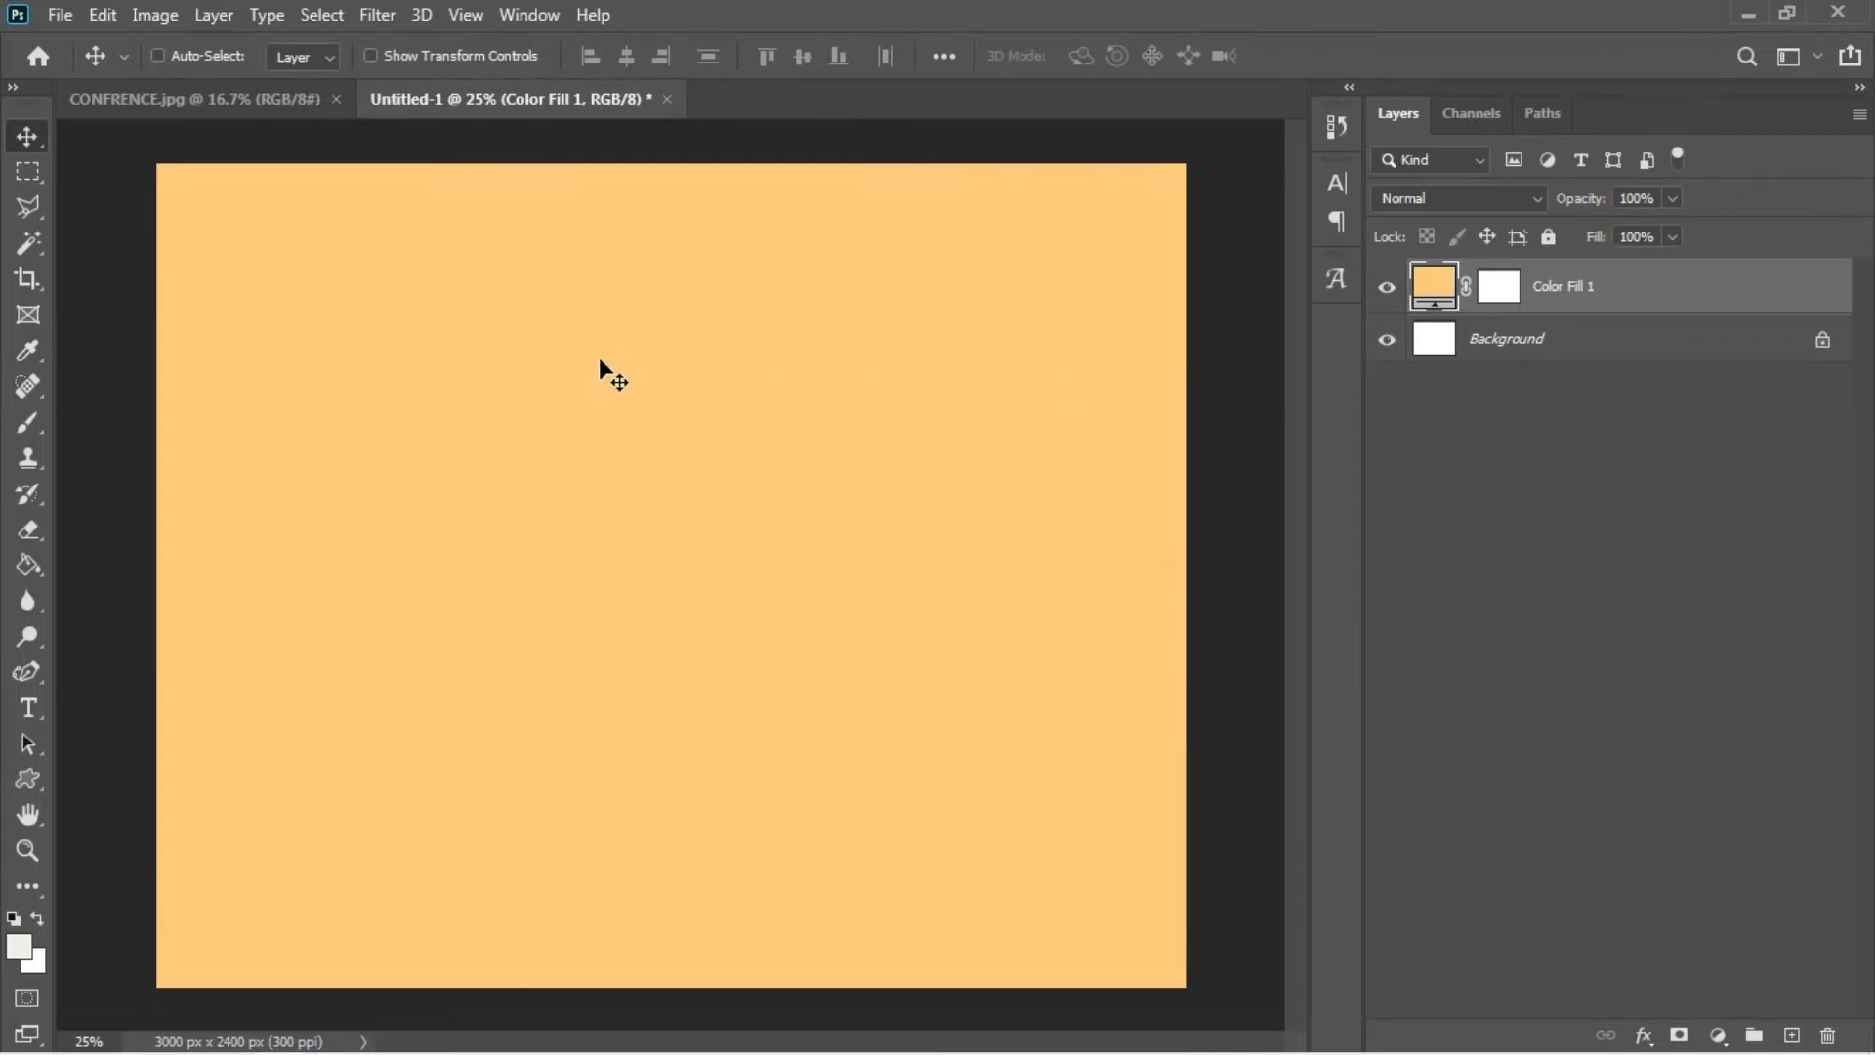
# - Add a text layer in the upper left of the canvas containing the word "Annual" copied from the Notepad file n
pyautogui.press('t')
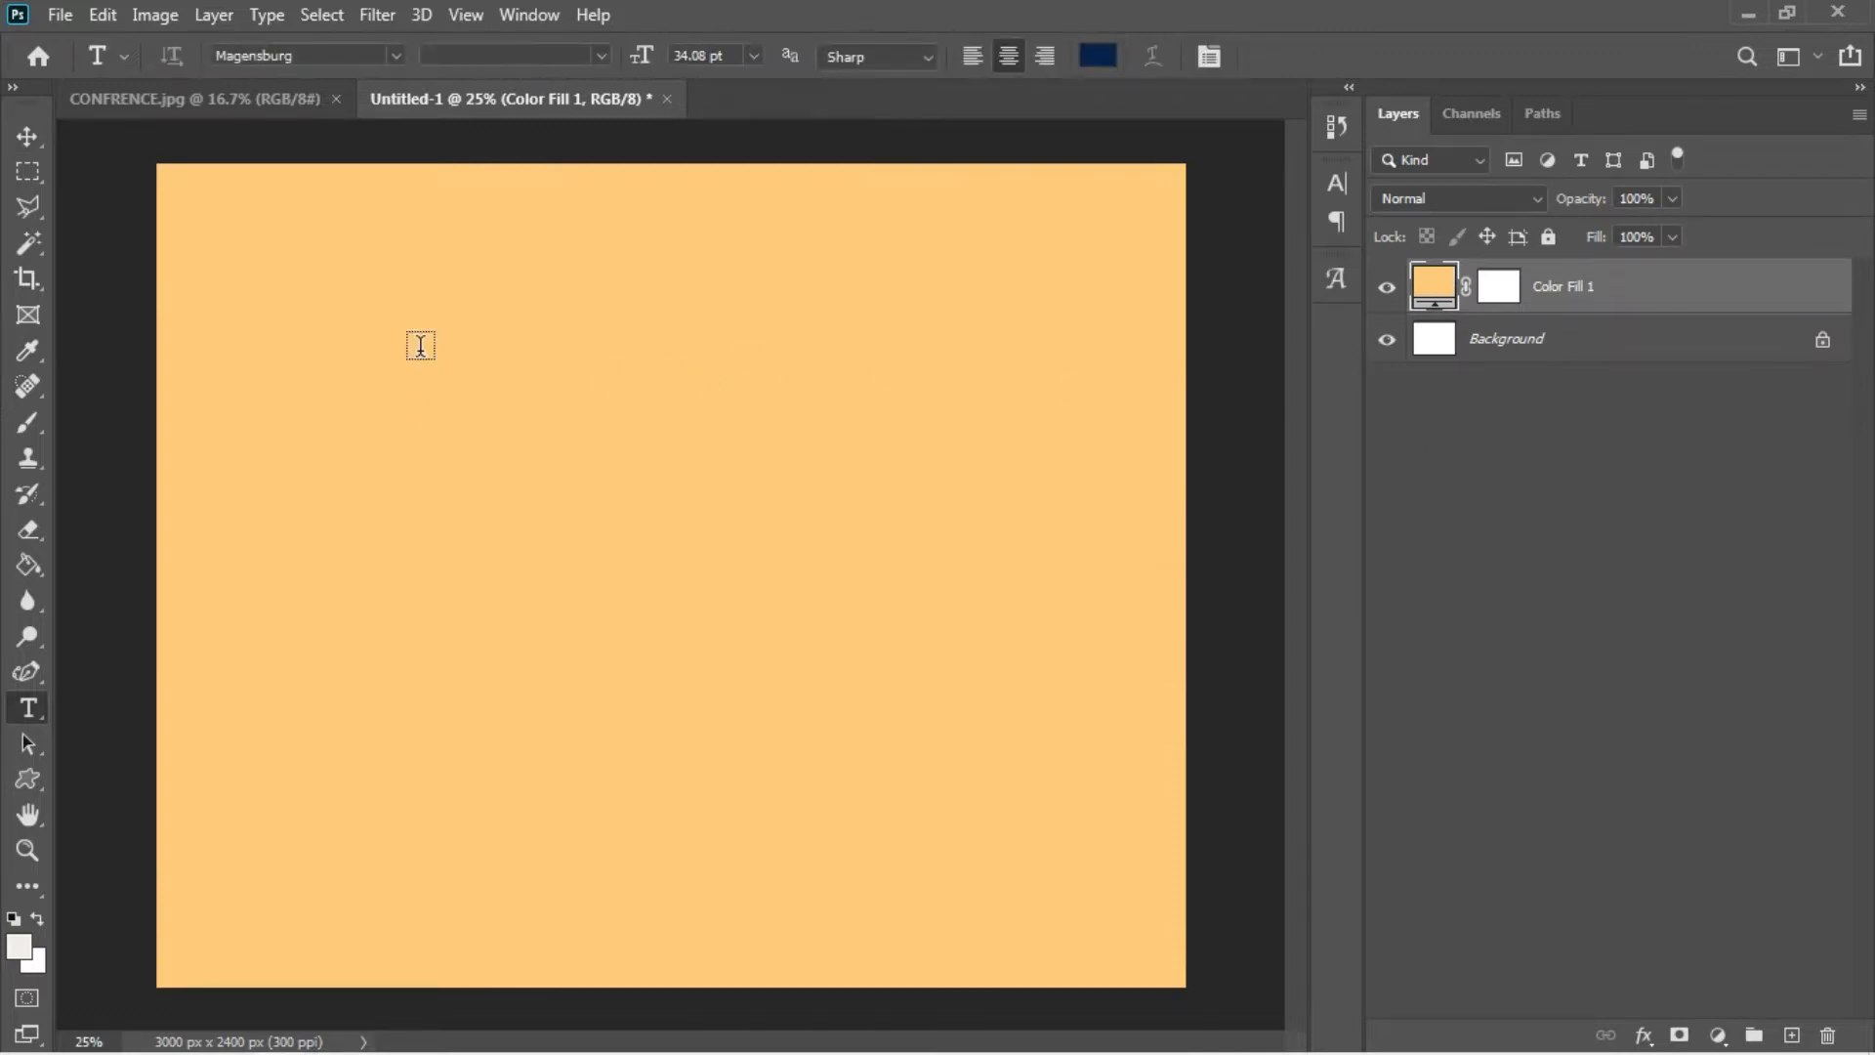
pyautogui.click(420, 345)
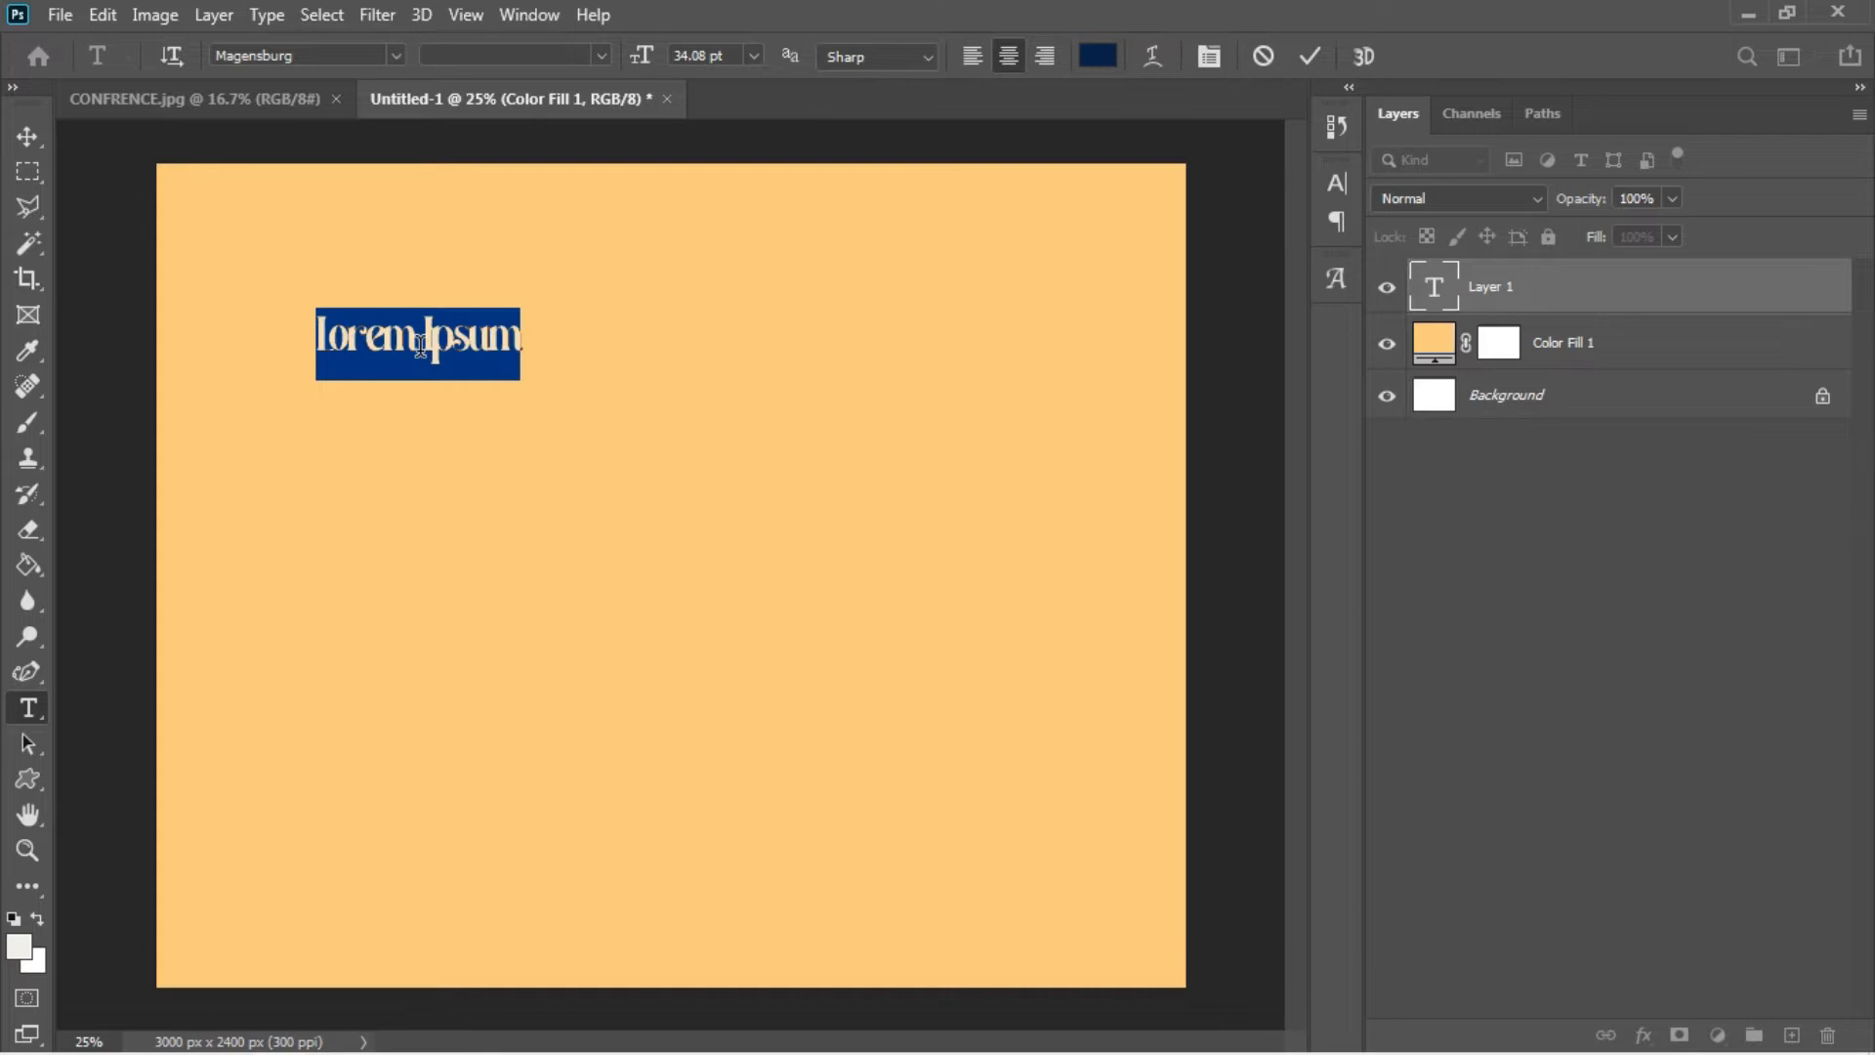
pyautogui.moveTo(650, 1045)
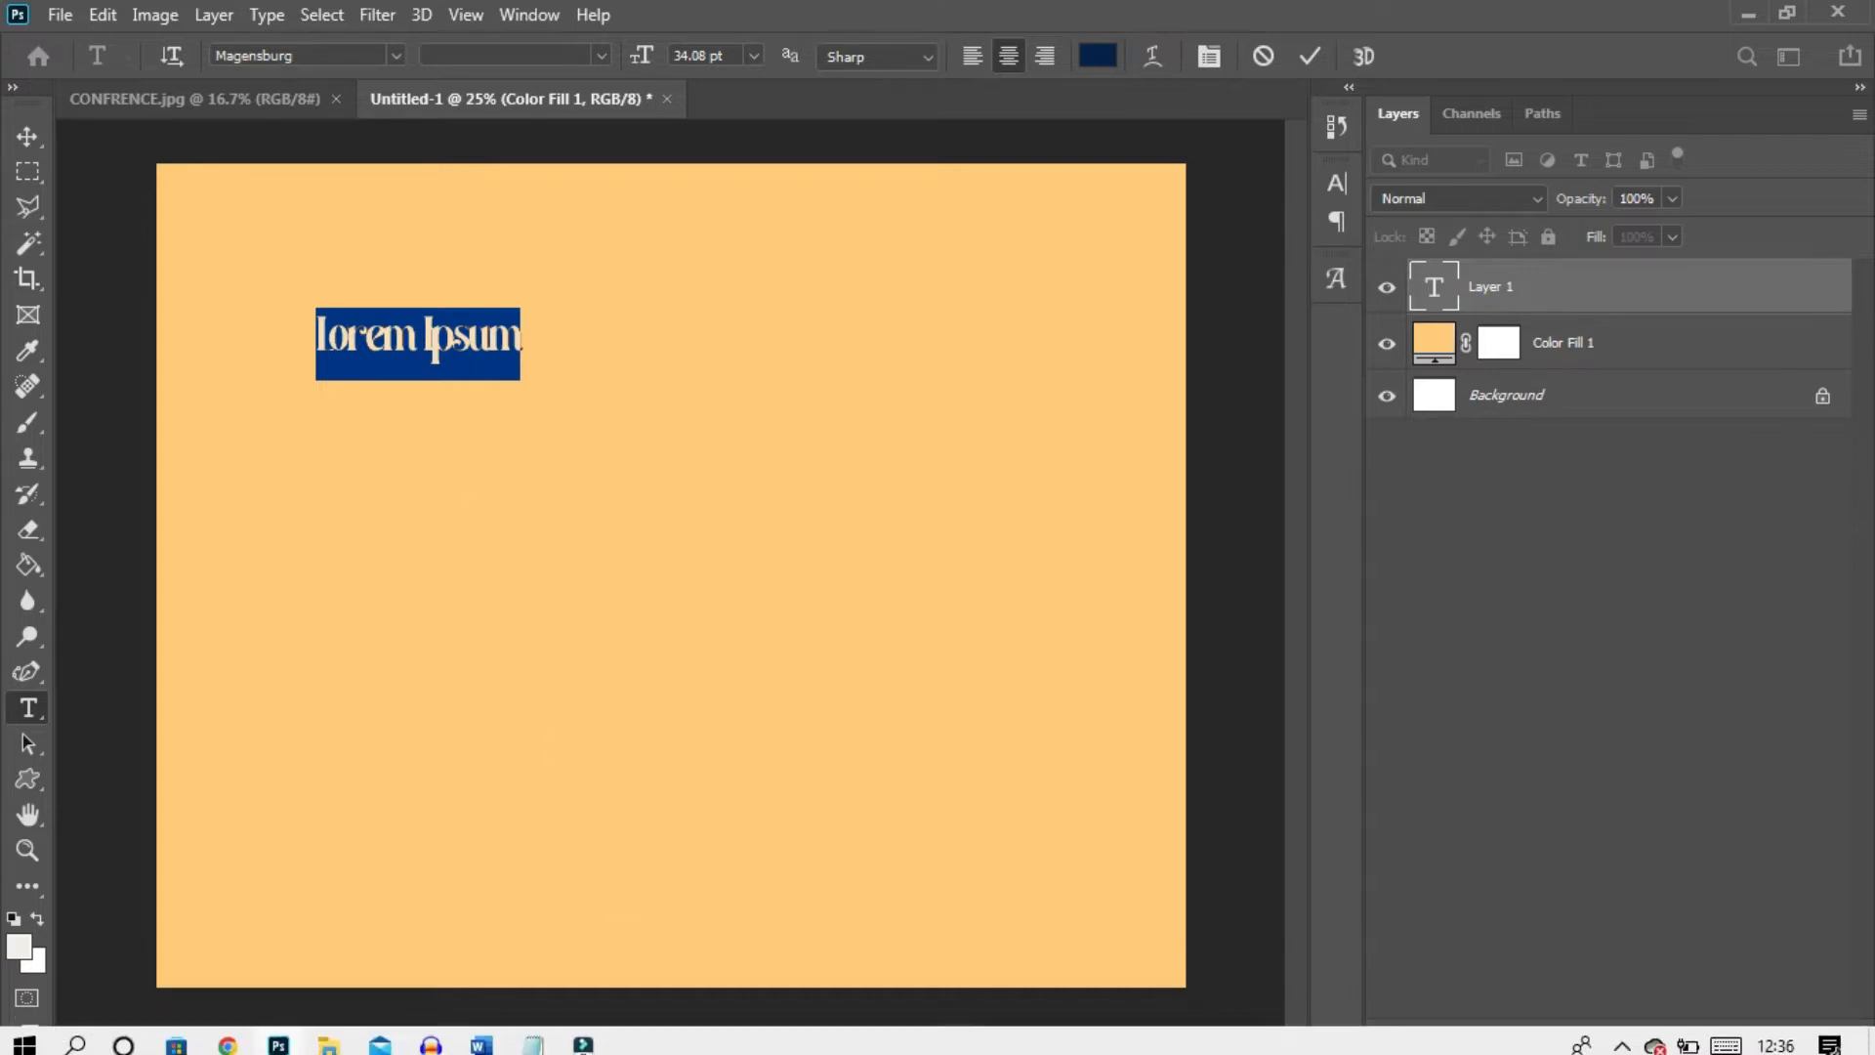
pyautogui.moveTo(533, 1040)
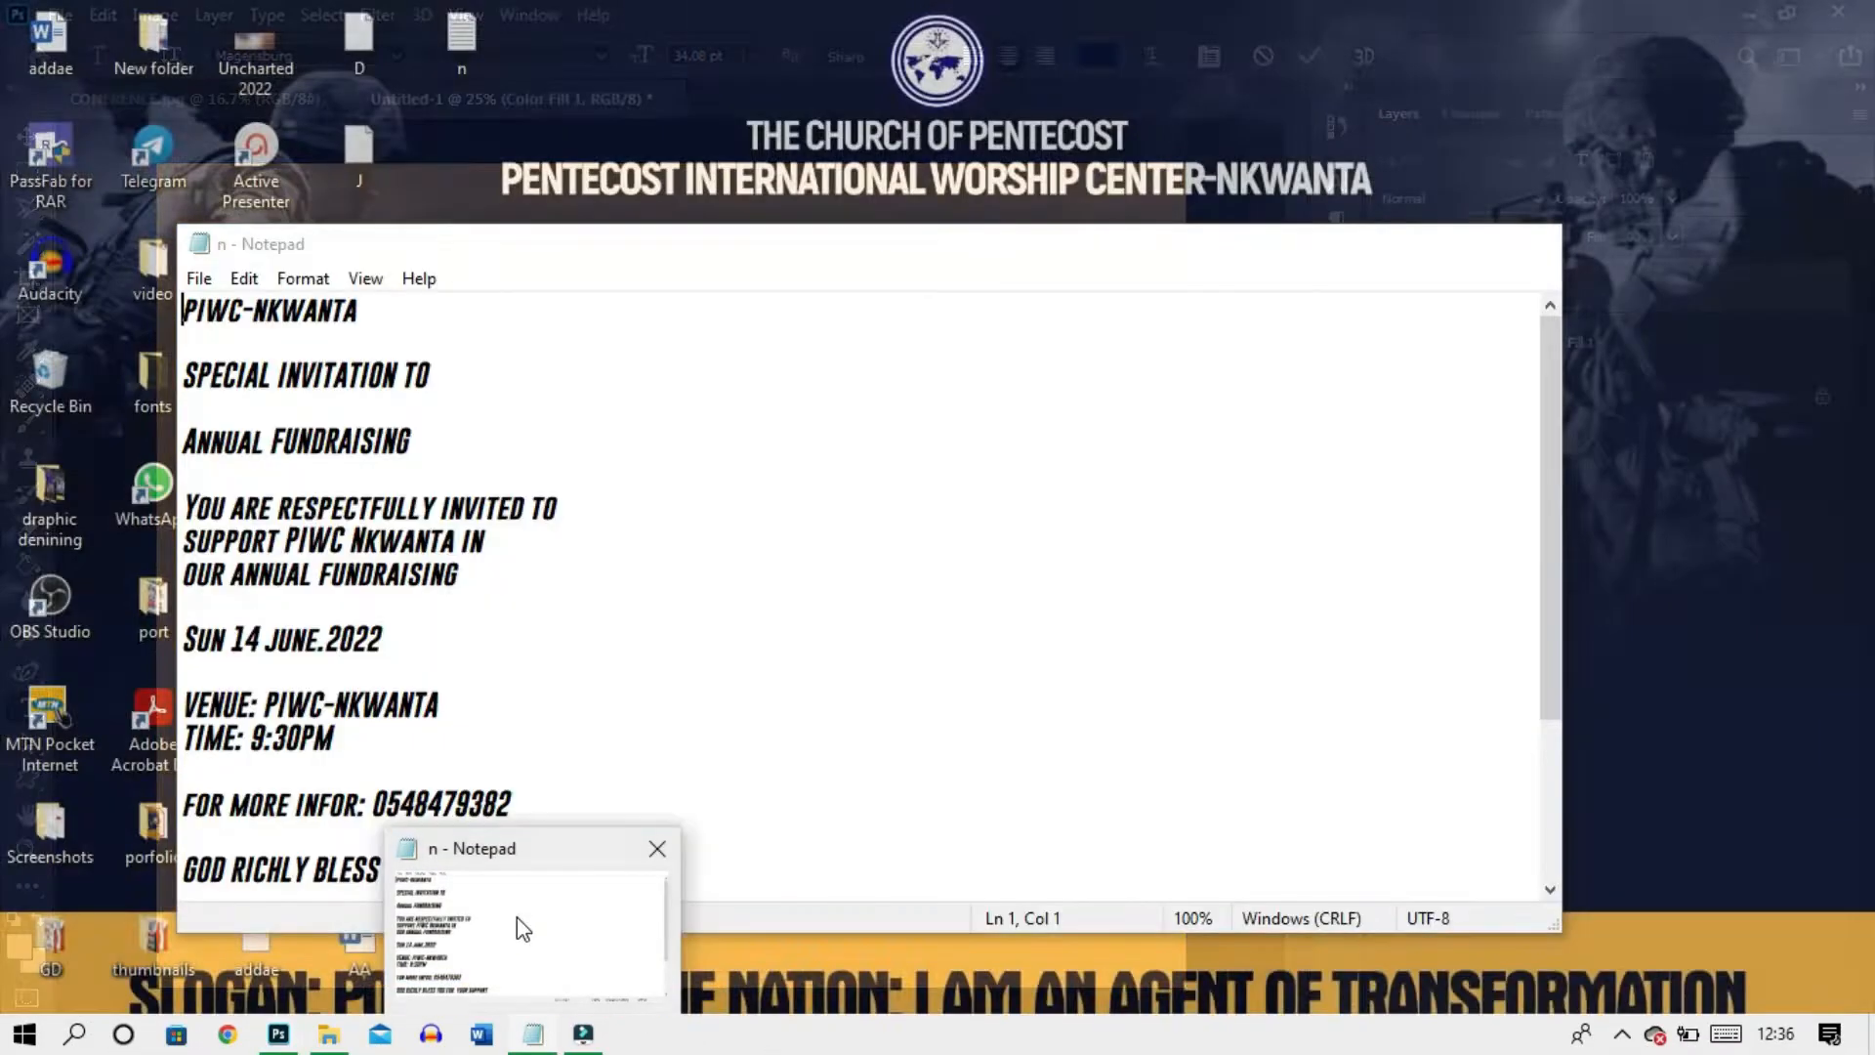
pyautogui.click(518, 917)
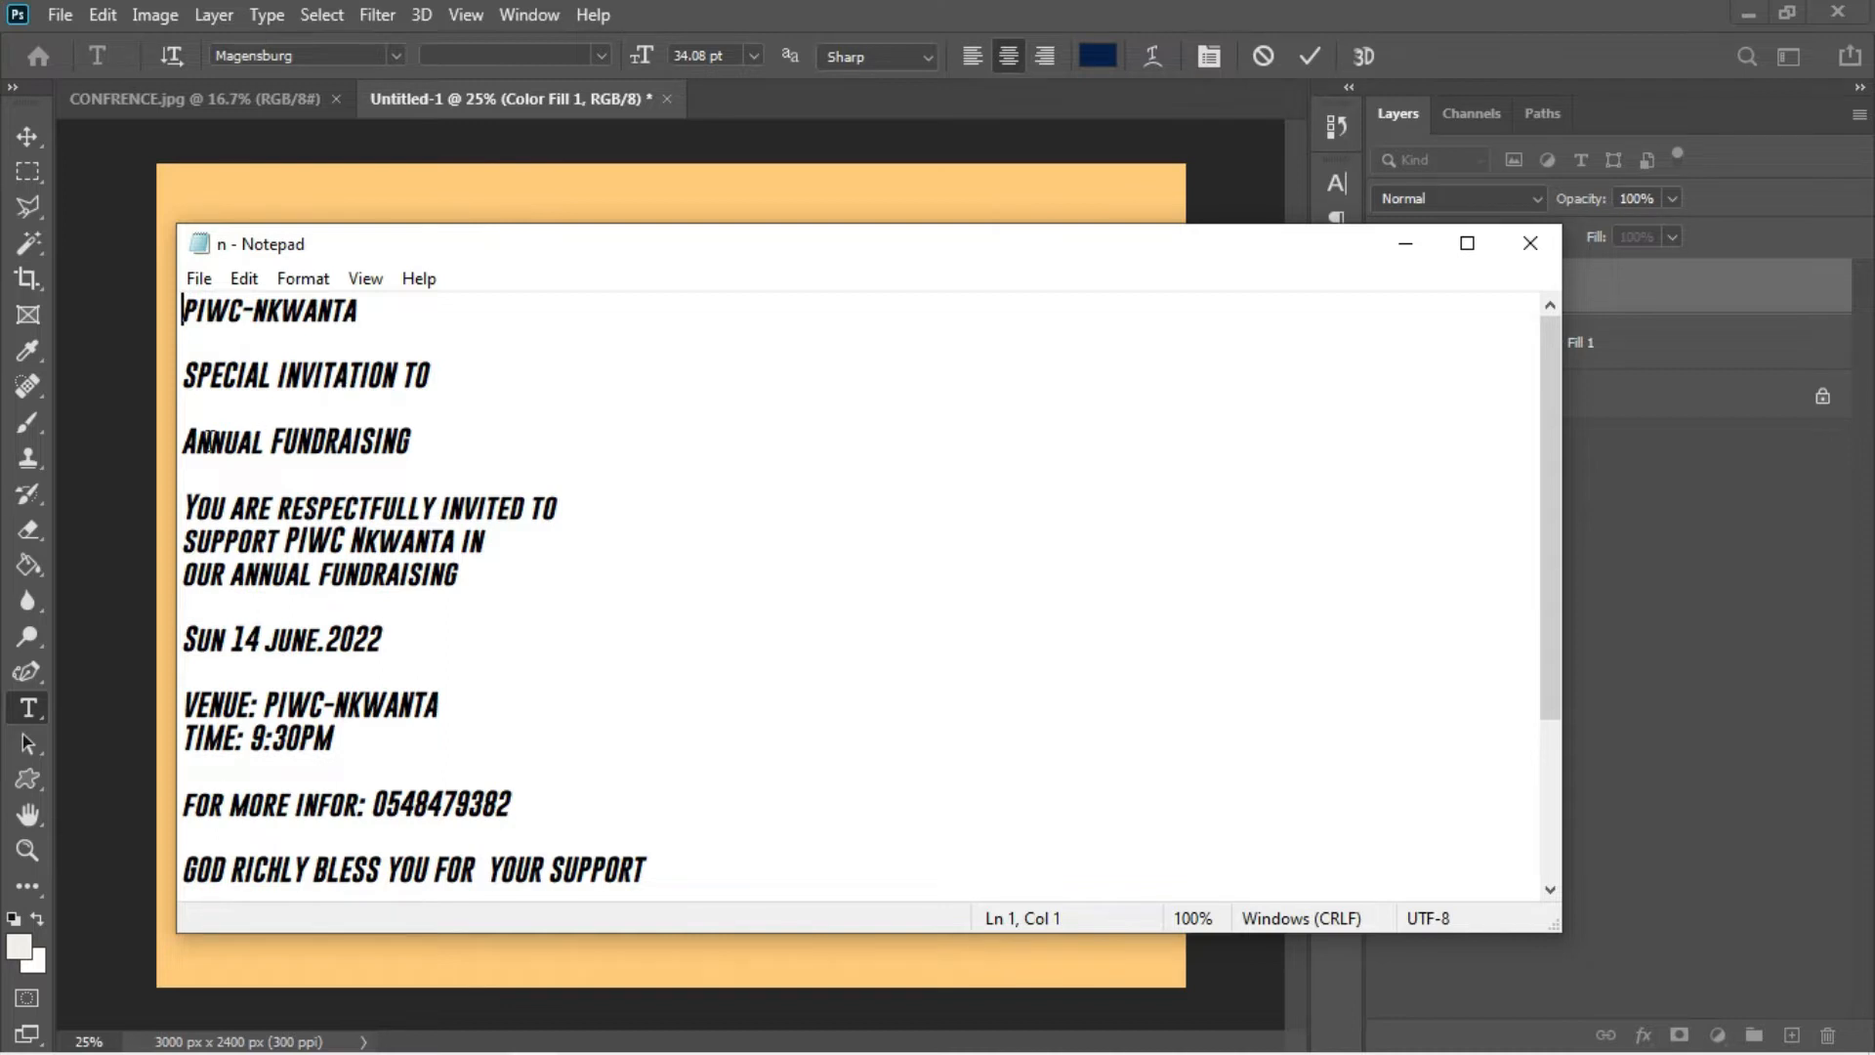
pyautogui.moveTo(184, 442); pyautogui.dragTo(263, 454)
pyautogui.hotkey('ctrl', 'c')
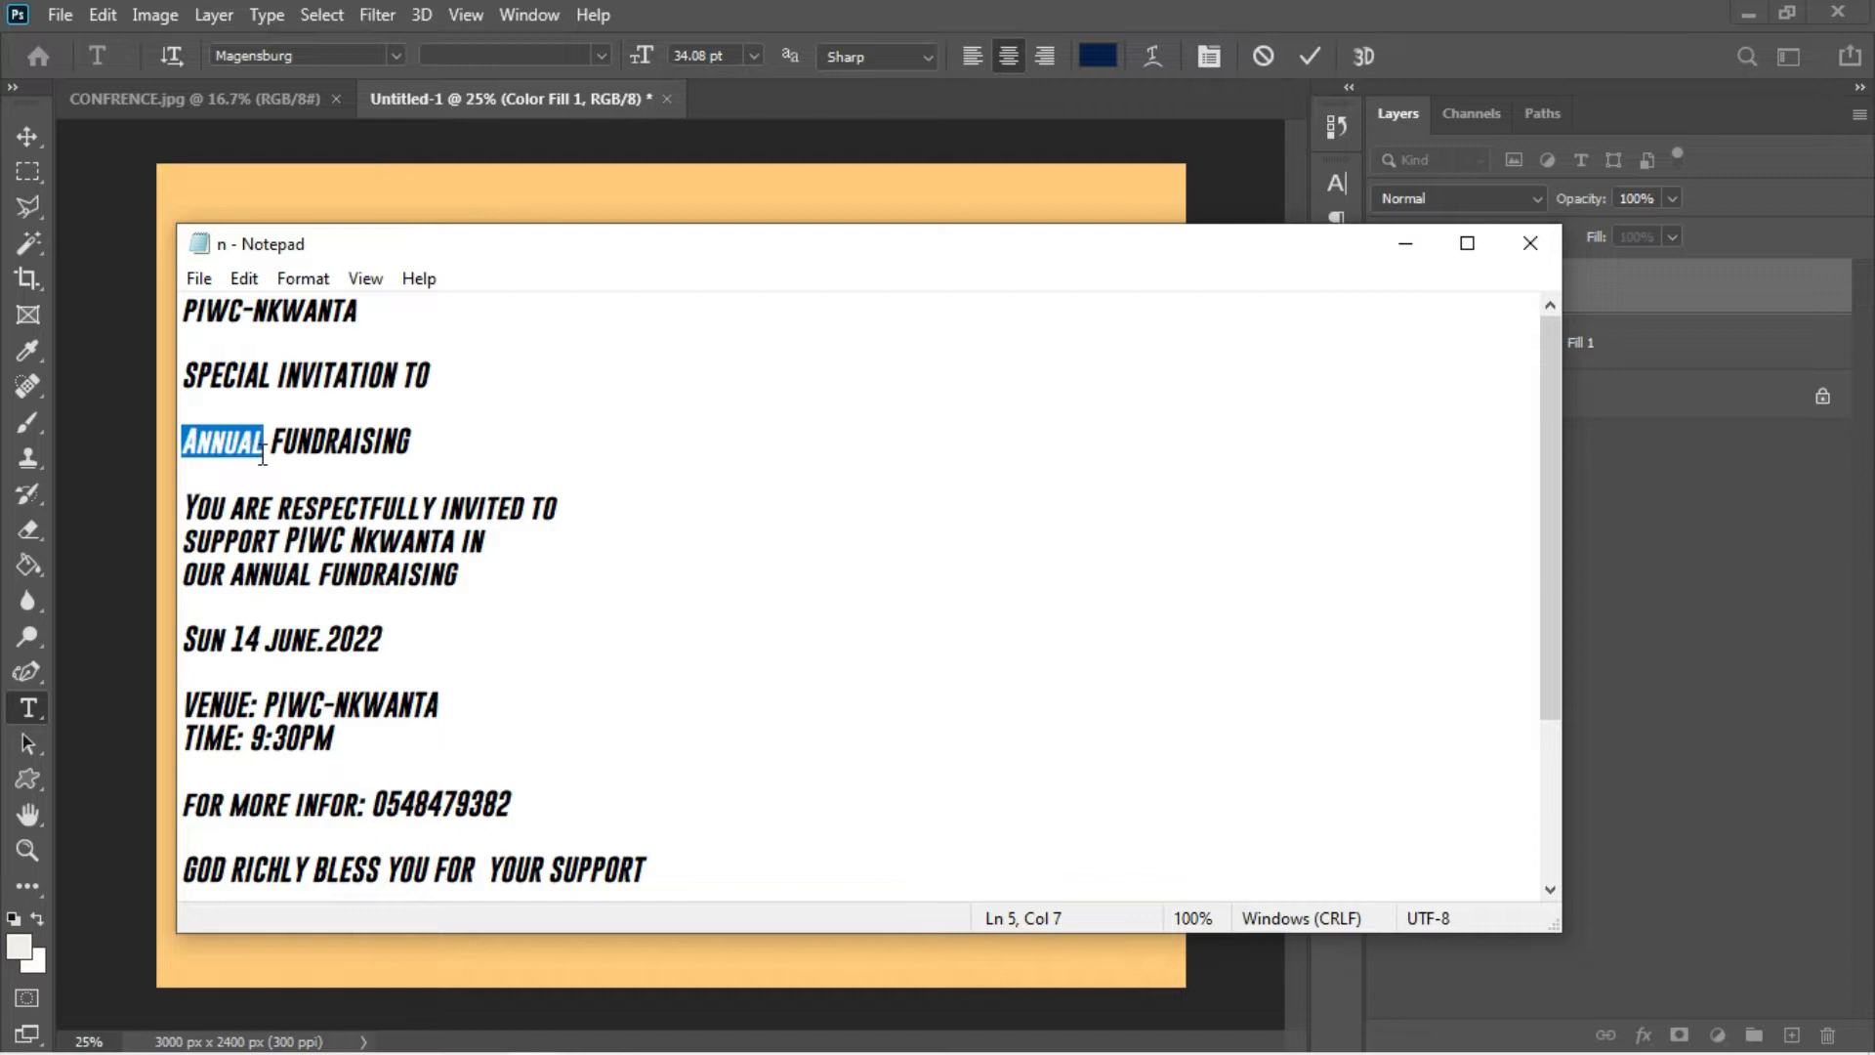
pyautogui.click(130, 386)
pyautogui.press('ctrl')
pyautogui.hotkey('ctrl', 'v')
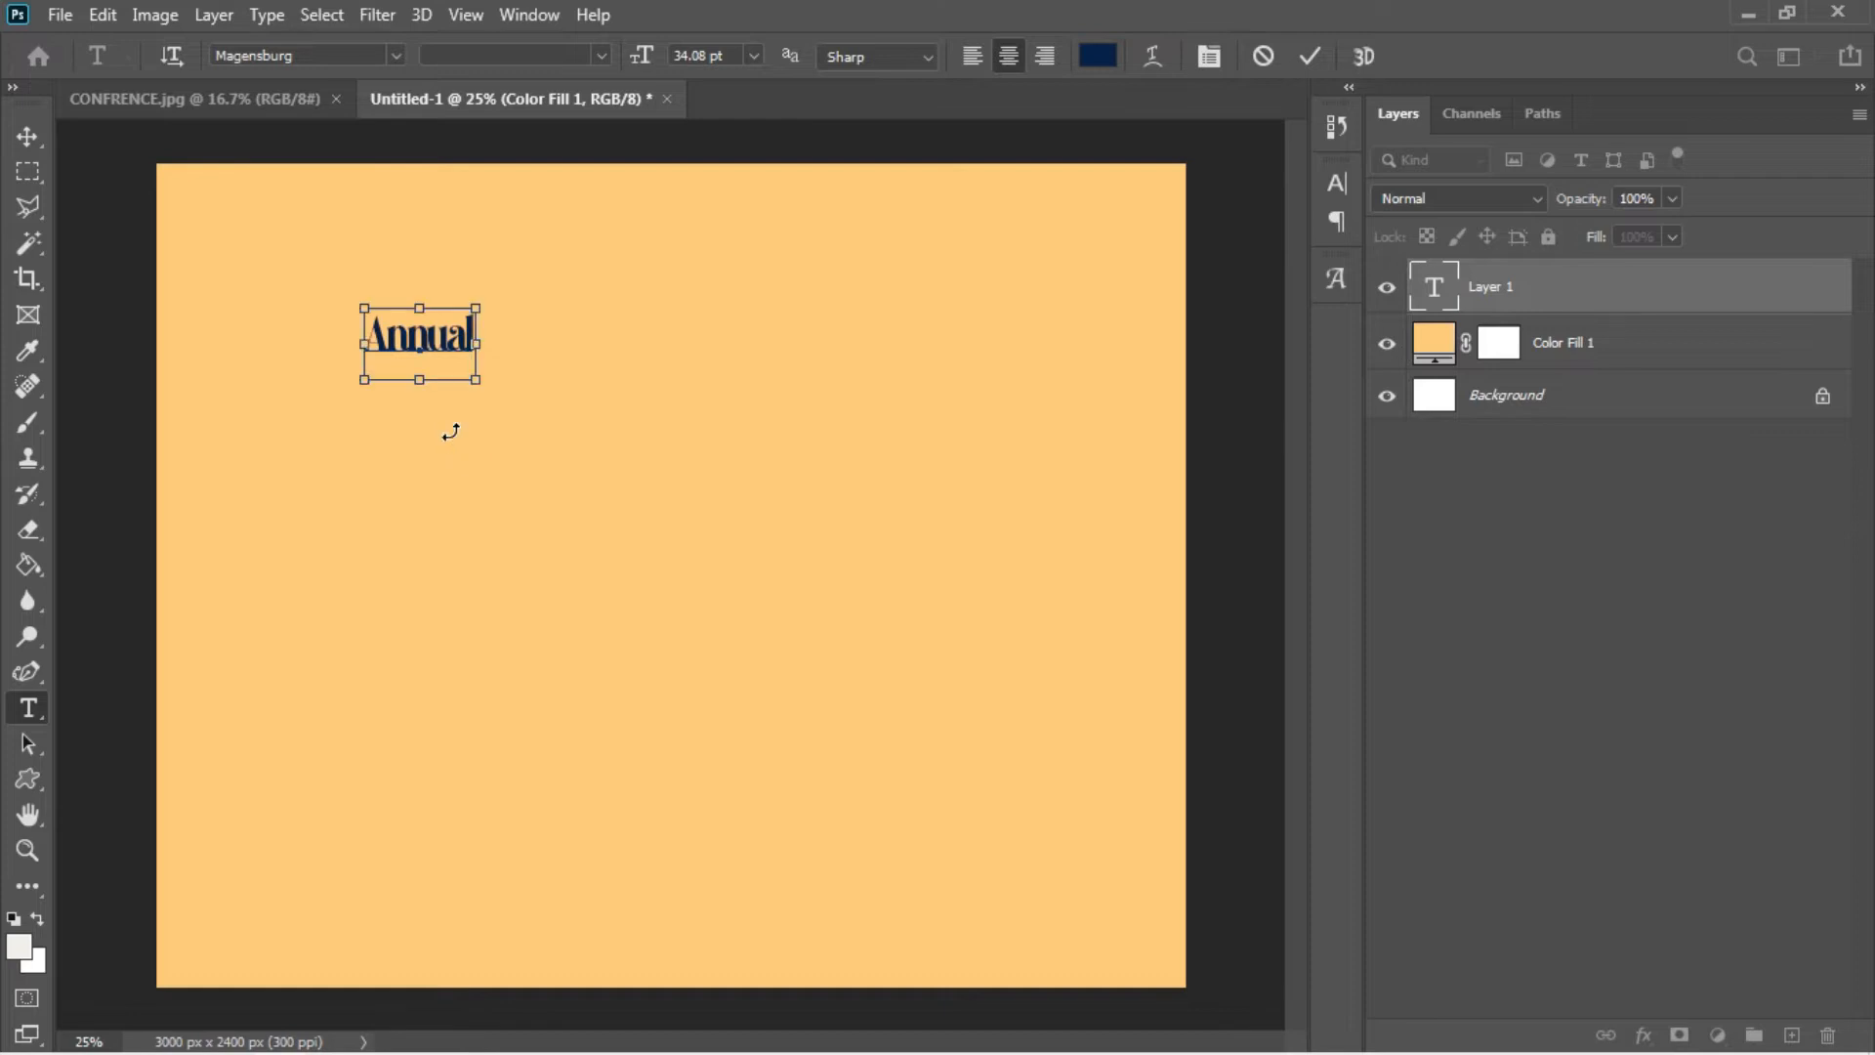
# - Enlarge the "Annual" text to about 123 pt and move it to the upper middle of the canvas
pyautogui.hotkey('ctrl', 'a')
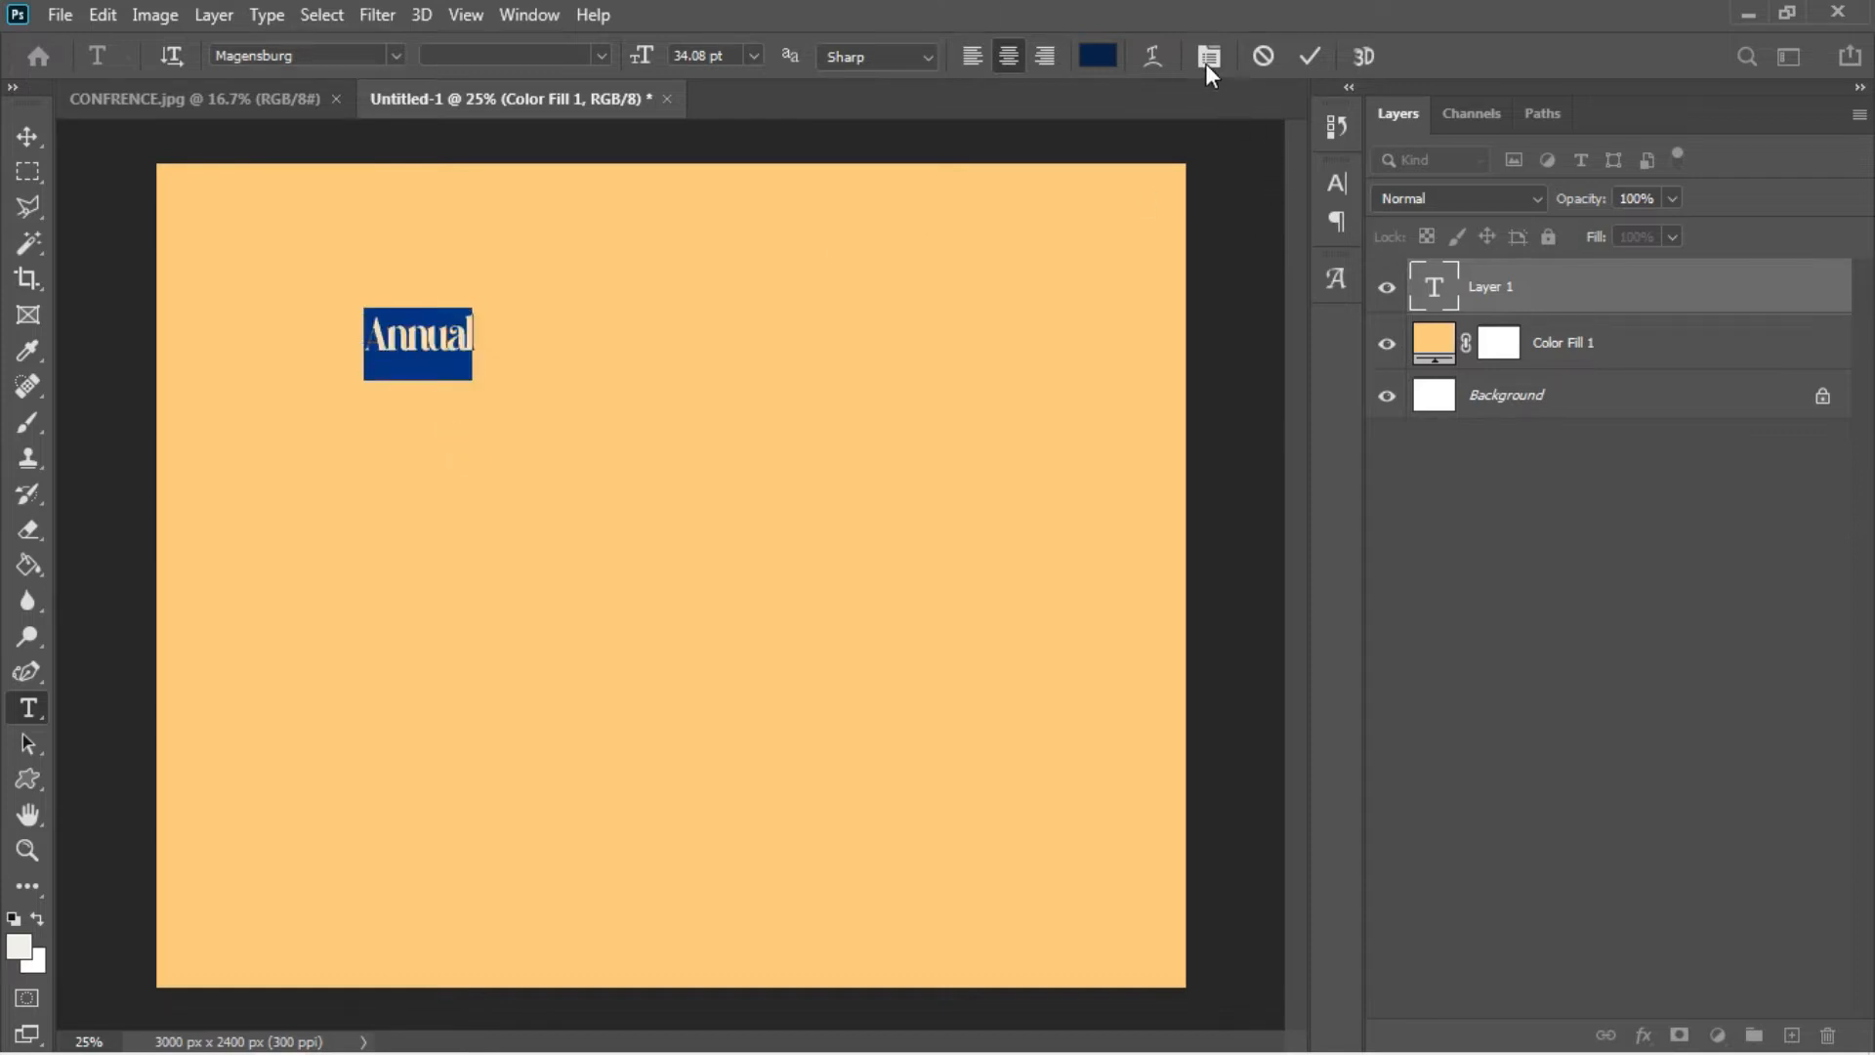
pyautogui.click(1209, 57)
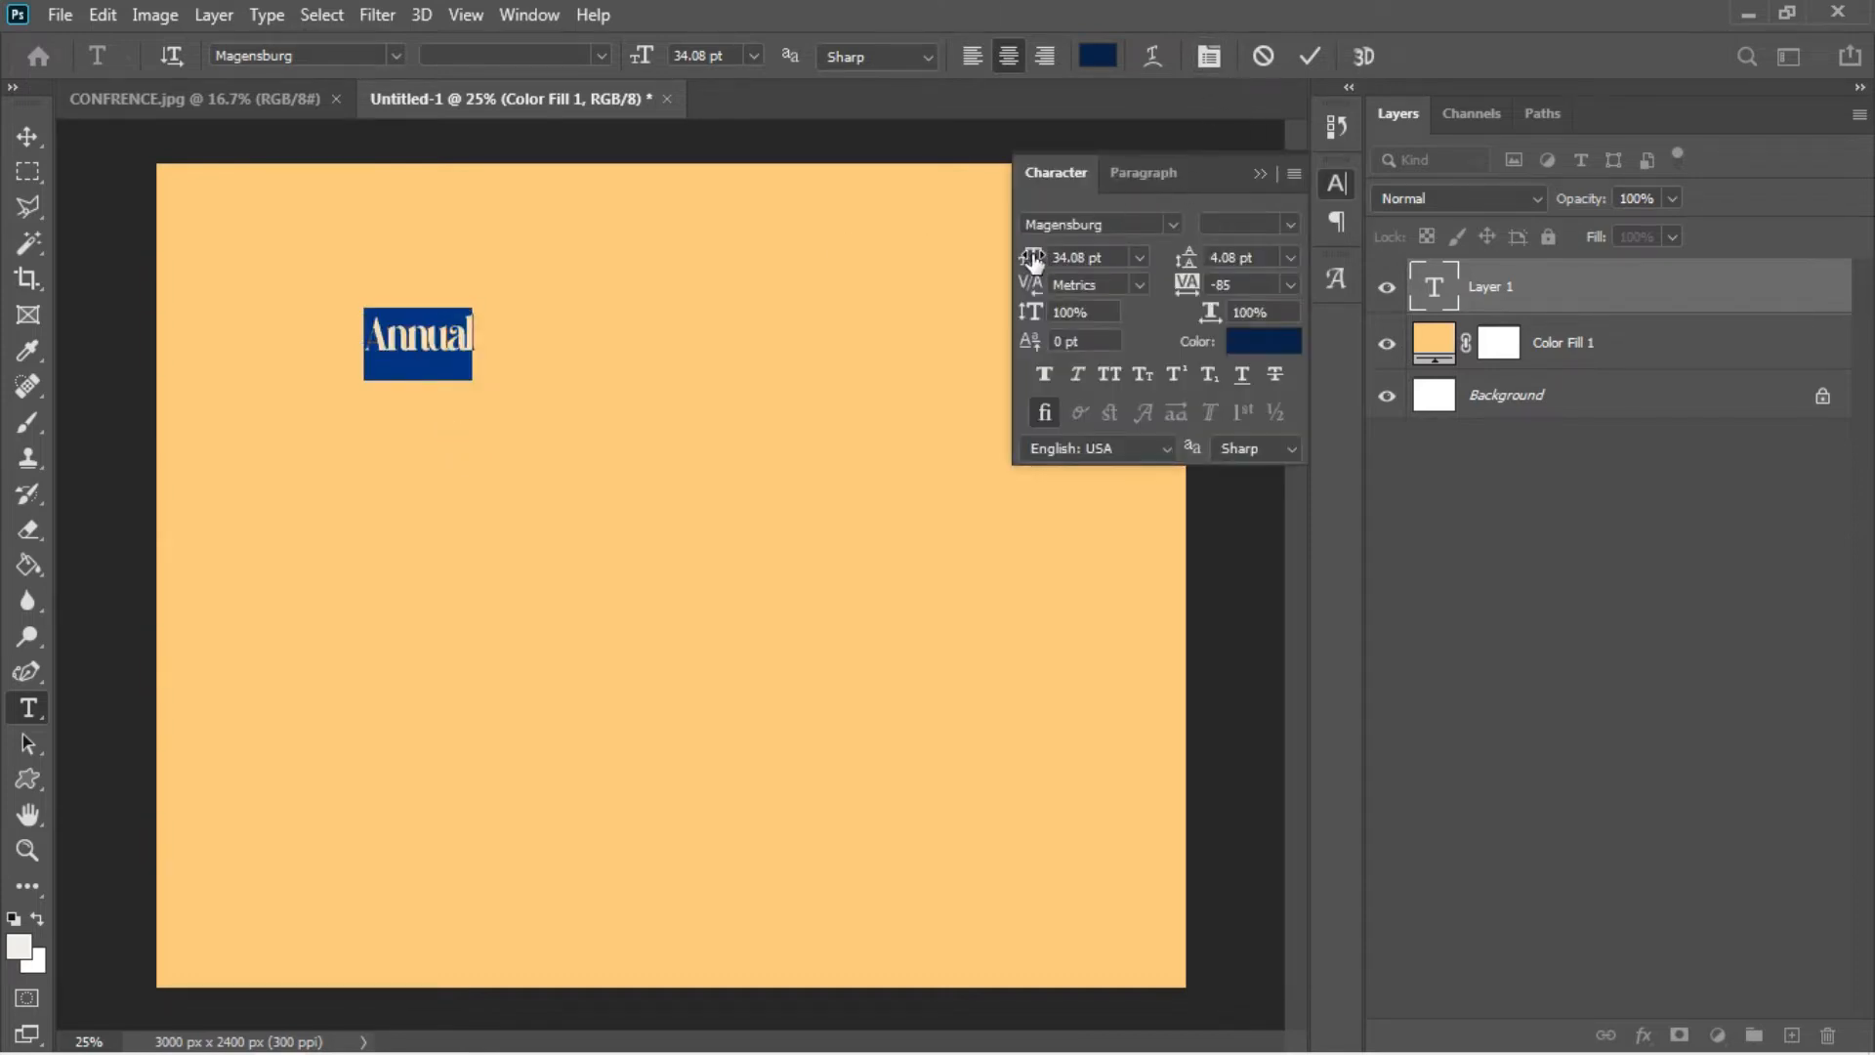
pyautogui.moveTo(1032, 259); pyautogui.dragTo(1156, 284)
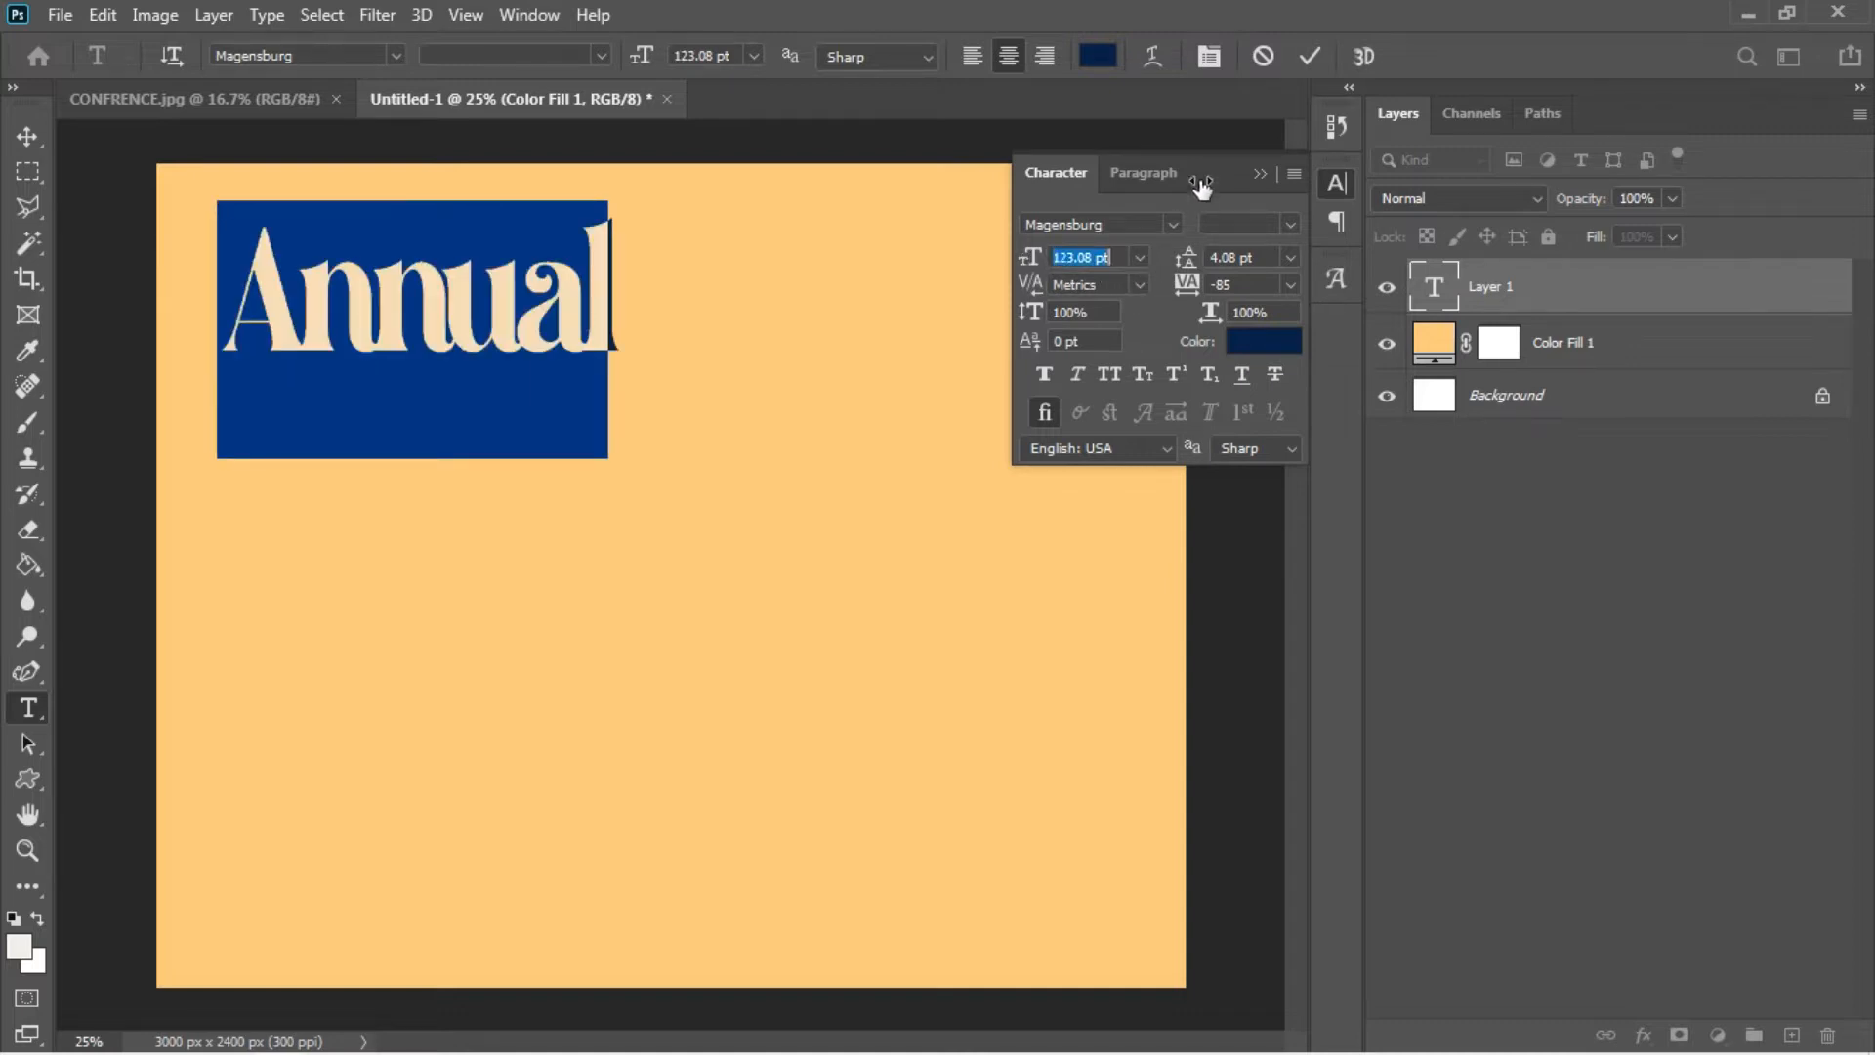
pyautogui.click(1310, 56)
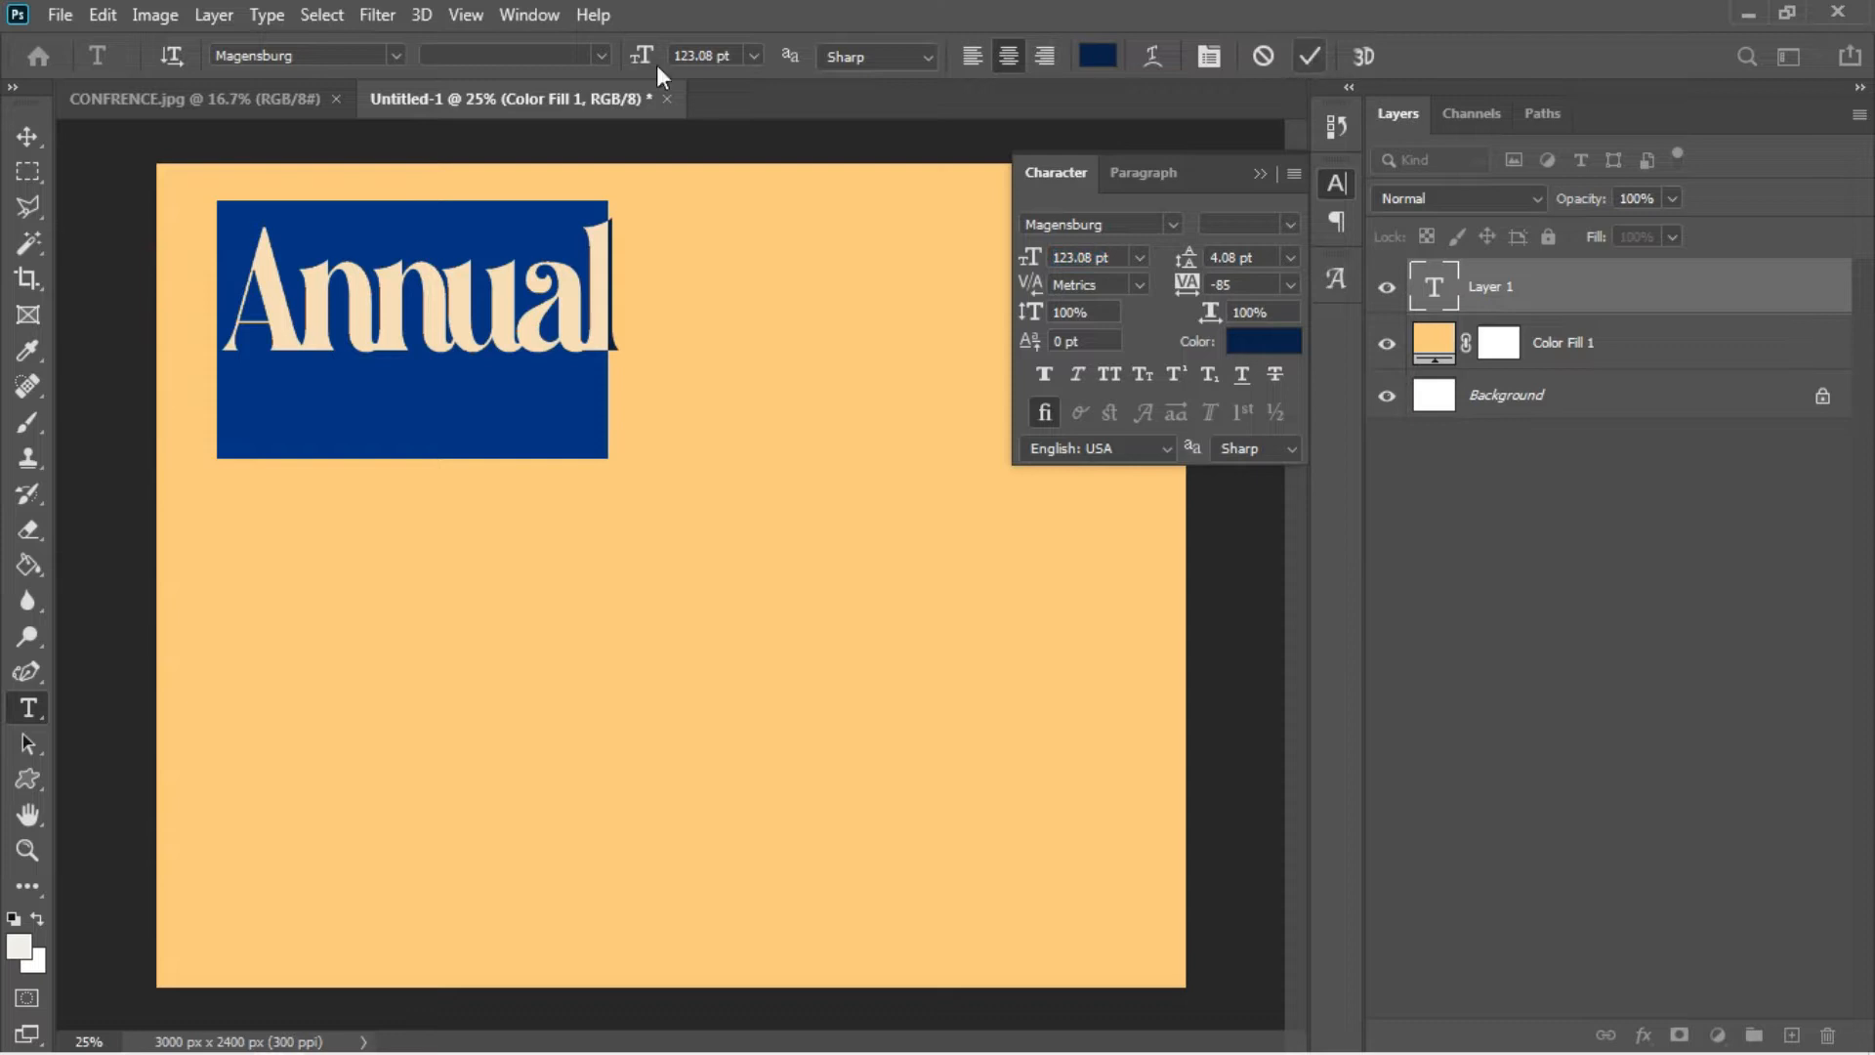
pyautogui.click(1309, 55)
pyautogui.click(28, 141)
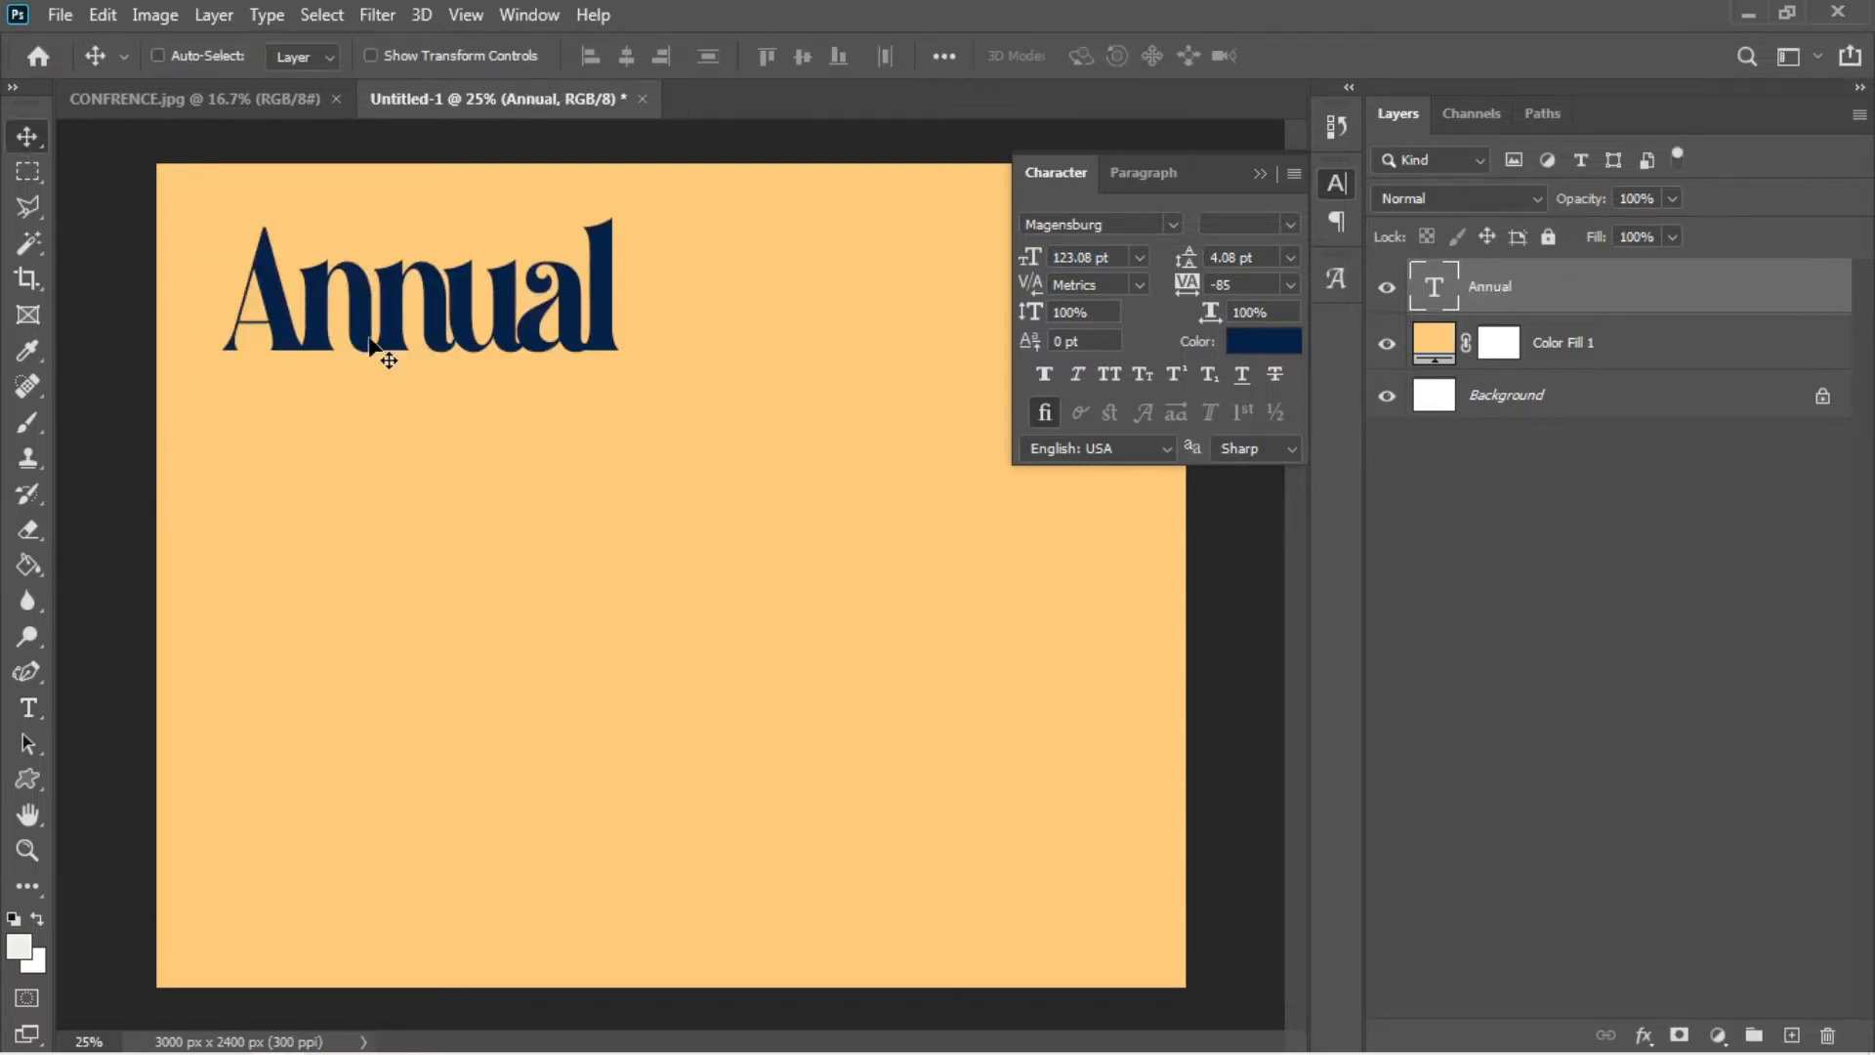
pyautogui.moveTo(371, 339); pyautogui.dragTo(590, 451)
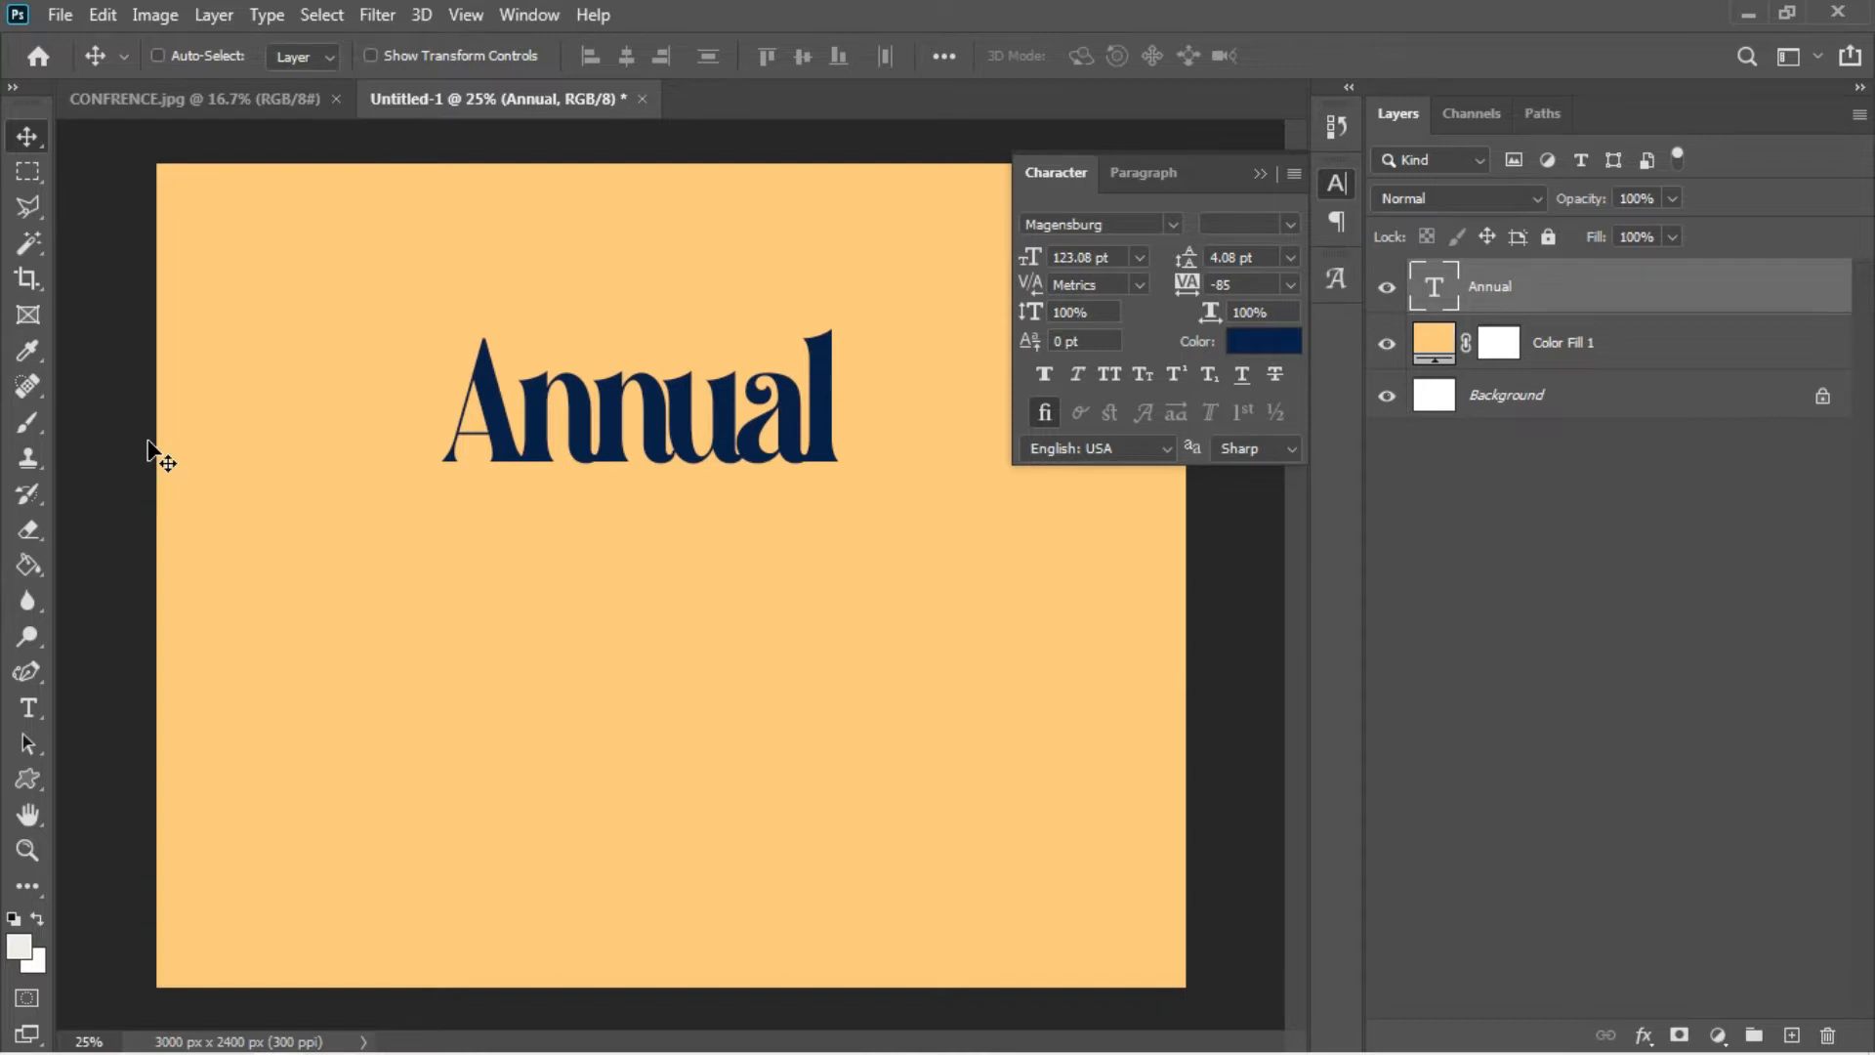
# - Show the rulers and place vertical guides on both sides of "Annual", at about 760 px and 2100 px
pyautogui.hotkey('ctrl', 'r')
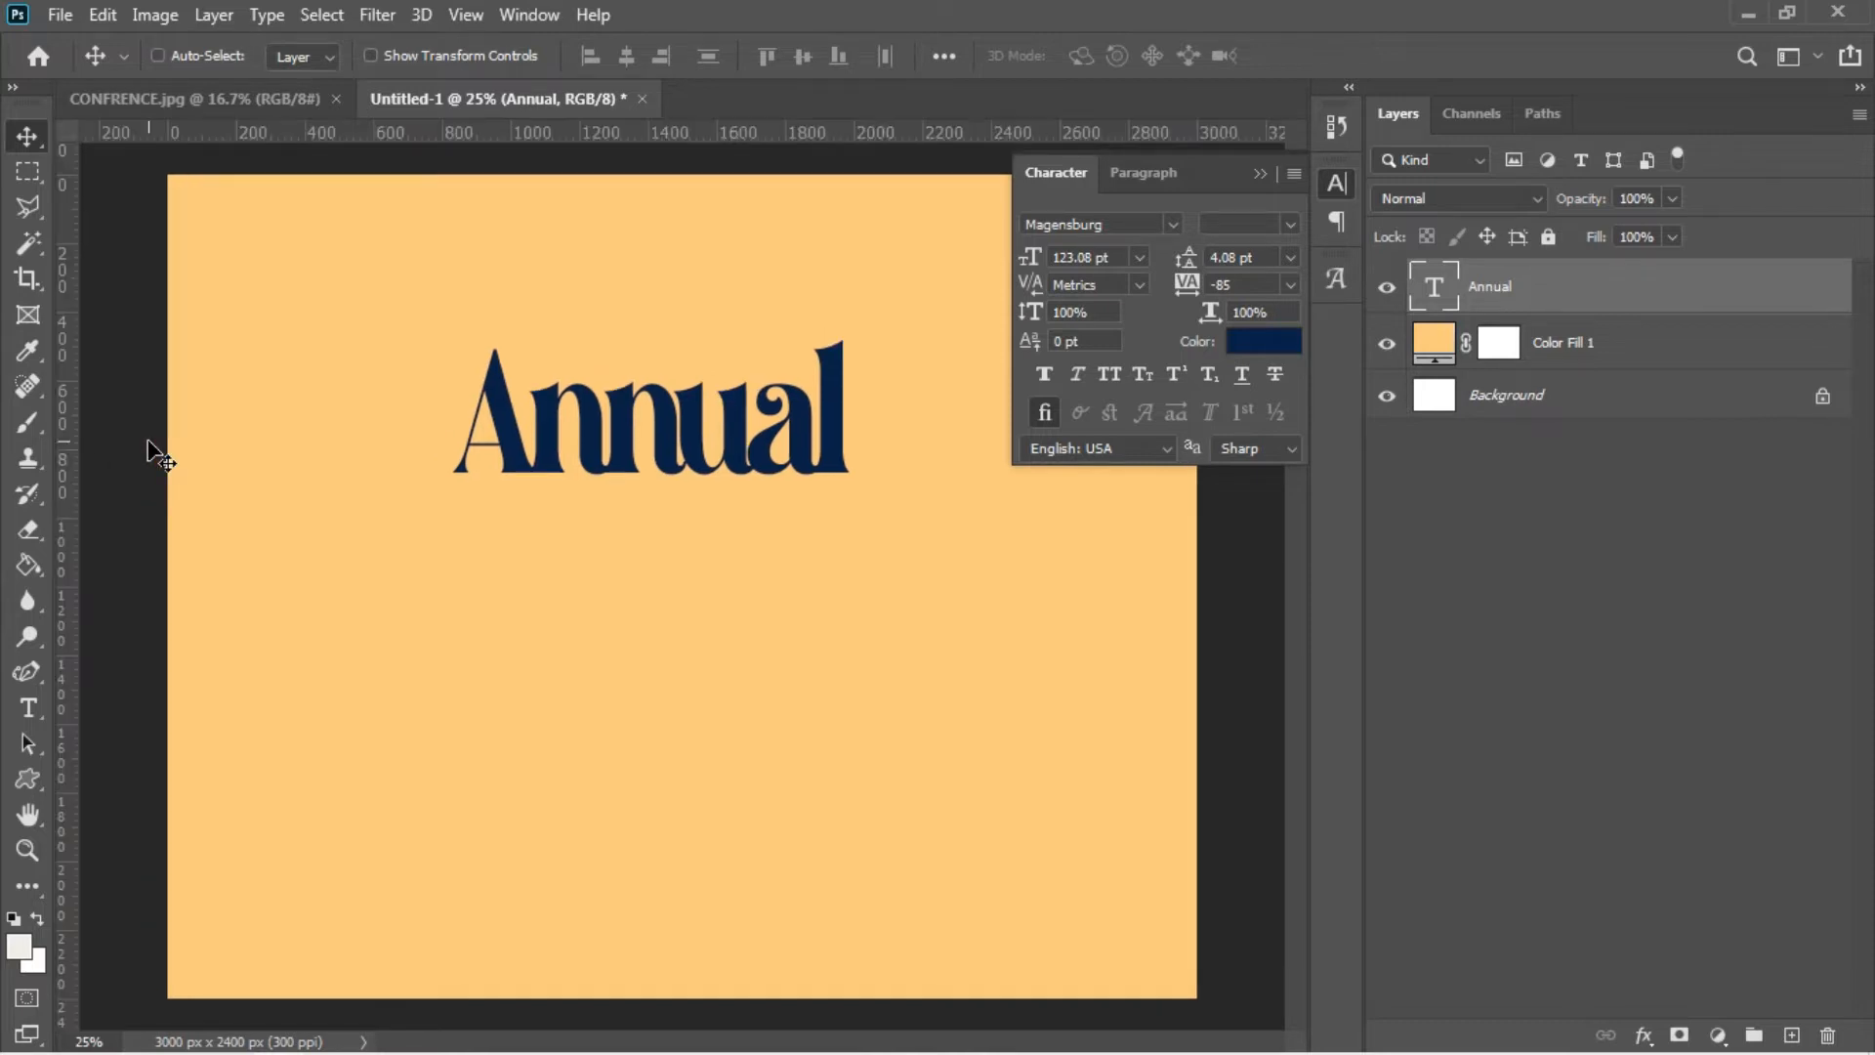
pyautogui.moveTo(72, 443); pyautogui.dragTo(428, 507)
pyautogui.moveTo(71, 502); pyautogui.dragTo(887, 678)
# - Centre the "Annual" text horizontally on the canvas and clear the selection
pyautogui.press('ctrl')
pyautogui.hotkey('ctrl', 'a')
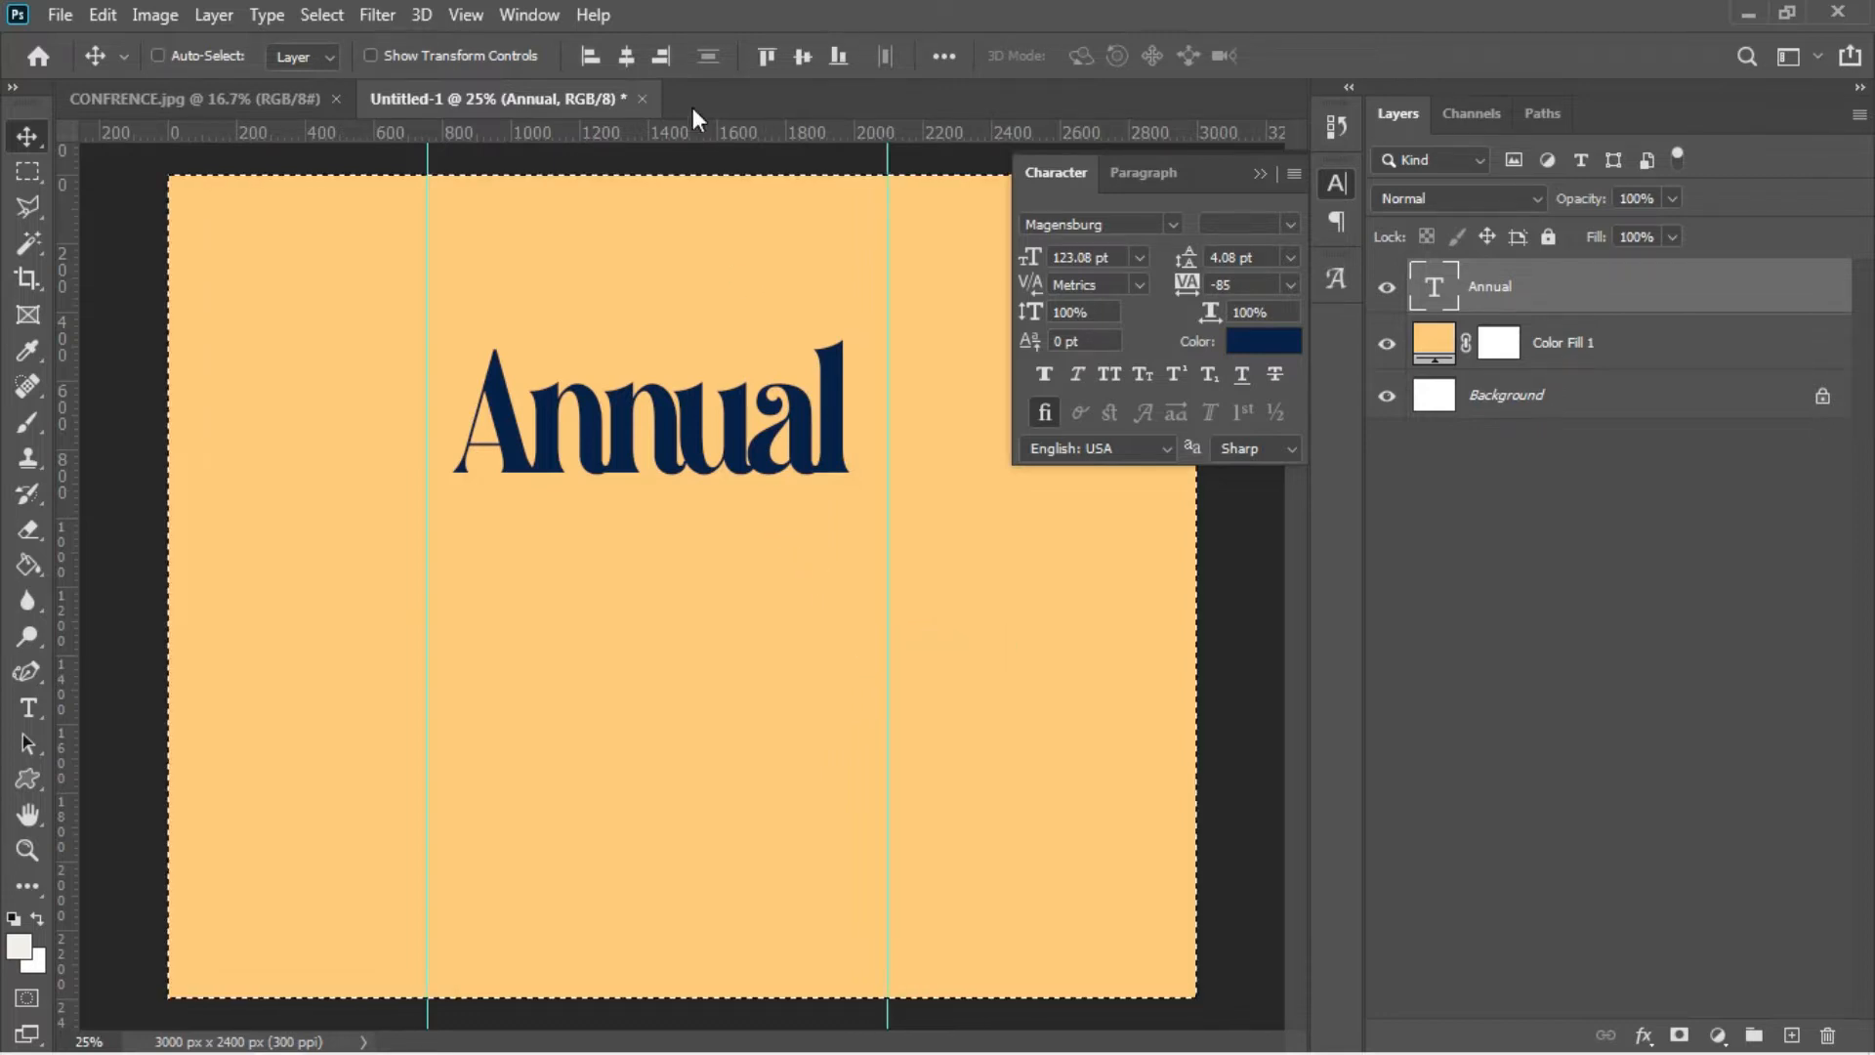
pyautogui.click(625, 57)
pyautogui.hotkey('ctrl', 'd')
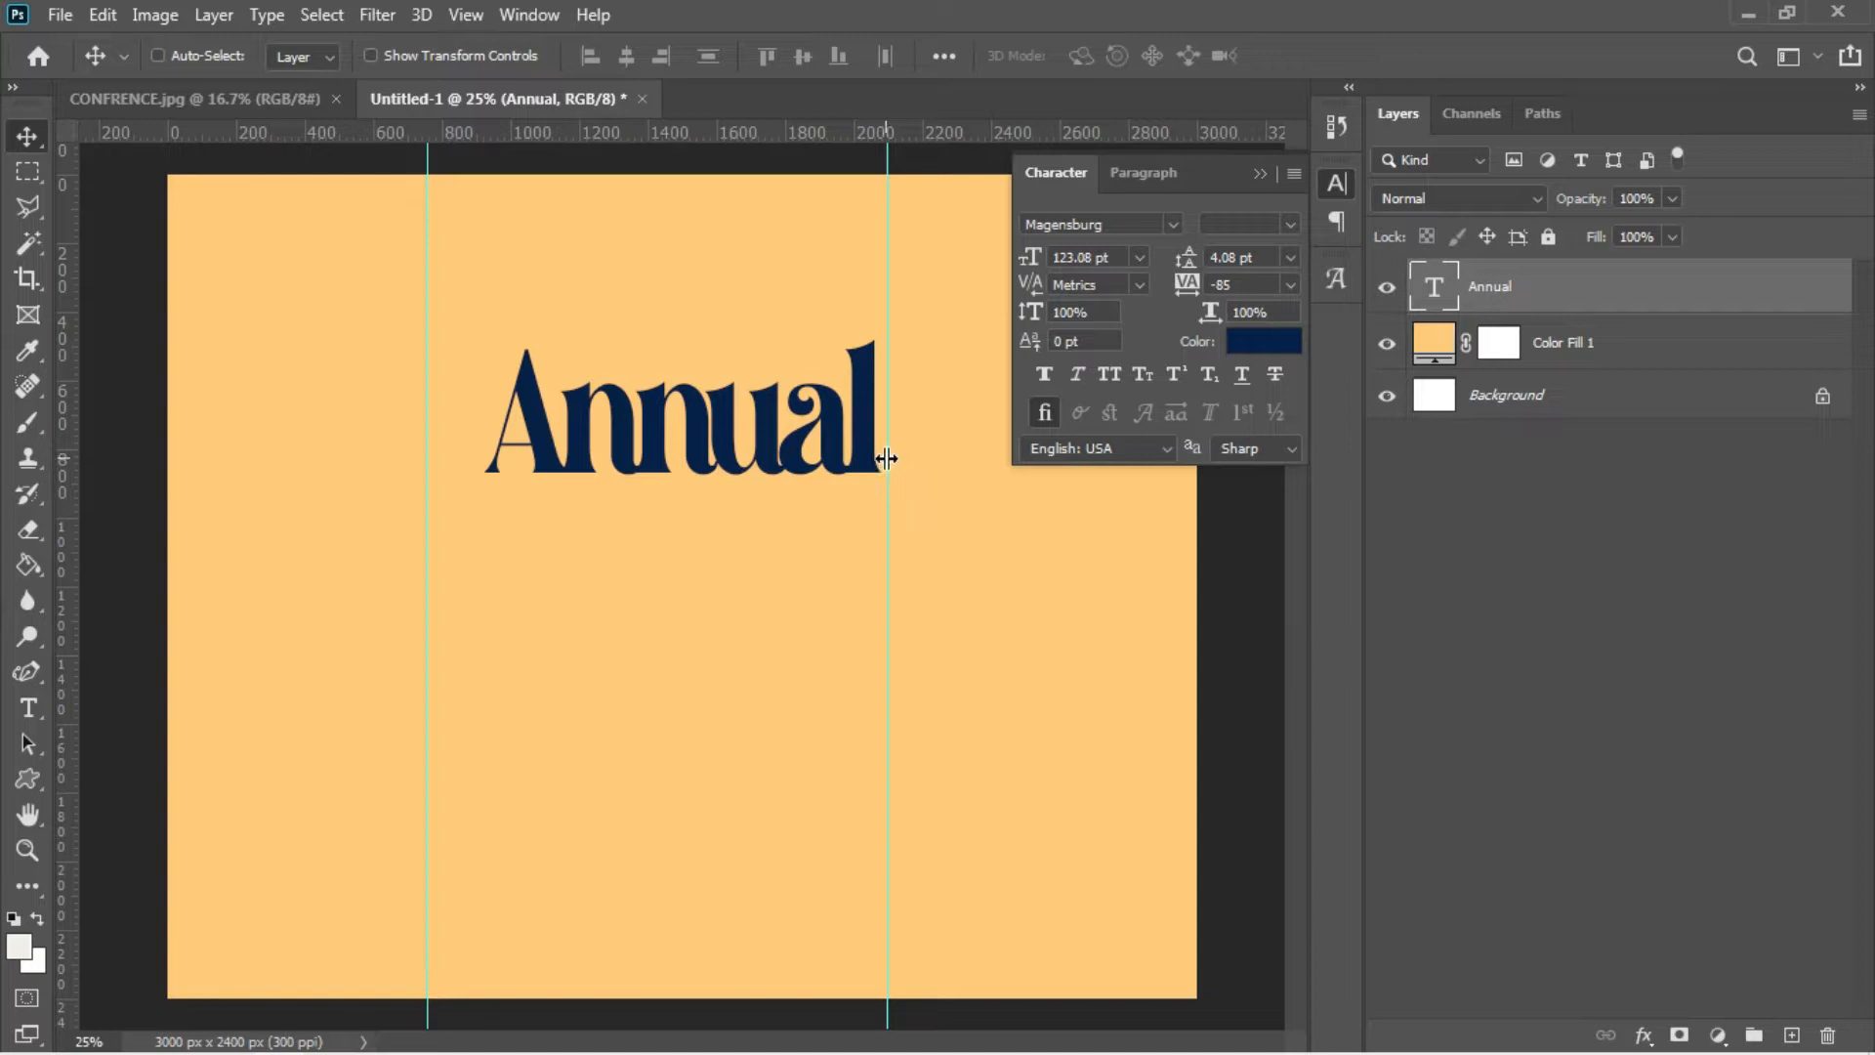
# - Move the vertical guides to about 800 px and 2290 px and scale "Annual" to about 157 pt so it spans them
pyautogui.moveTo(885, 458); pyautogui.dragTo(954, 474)
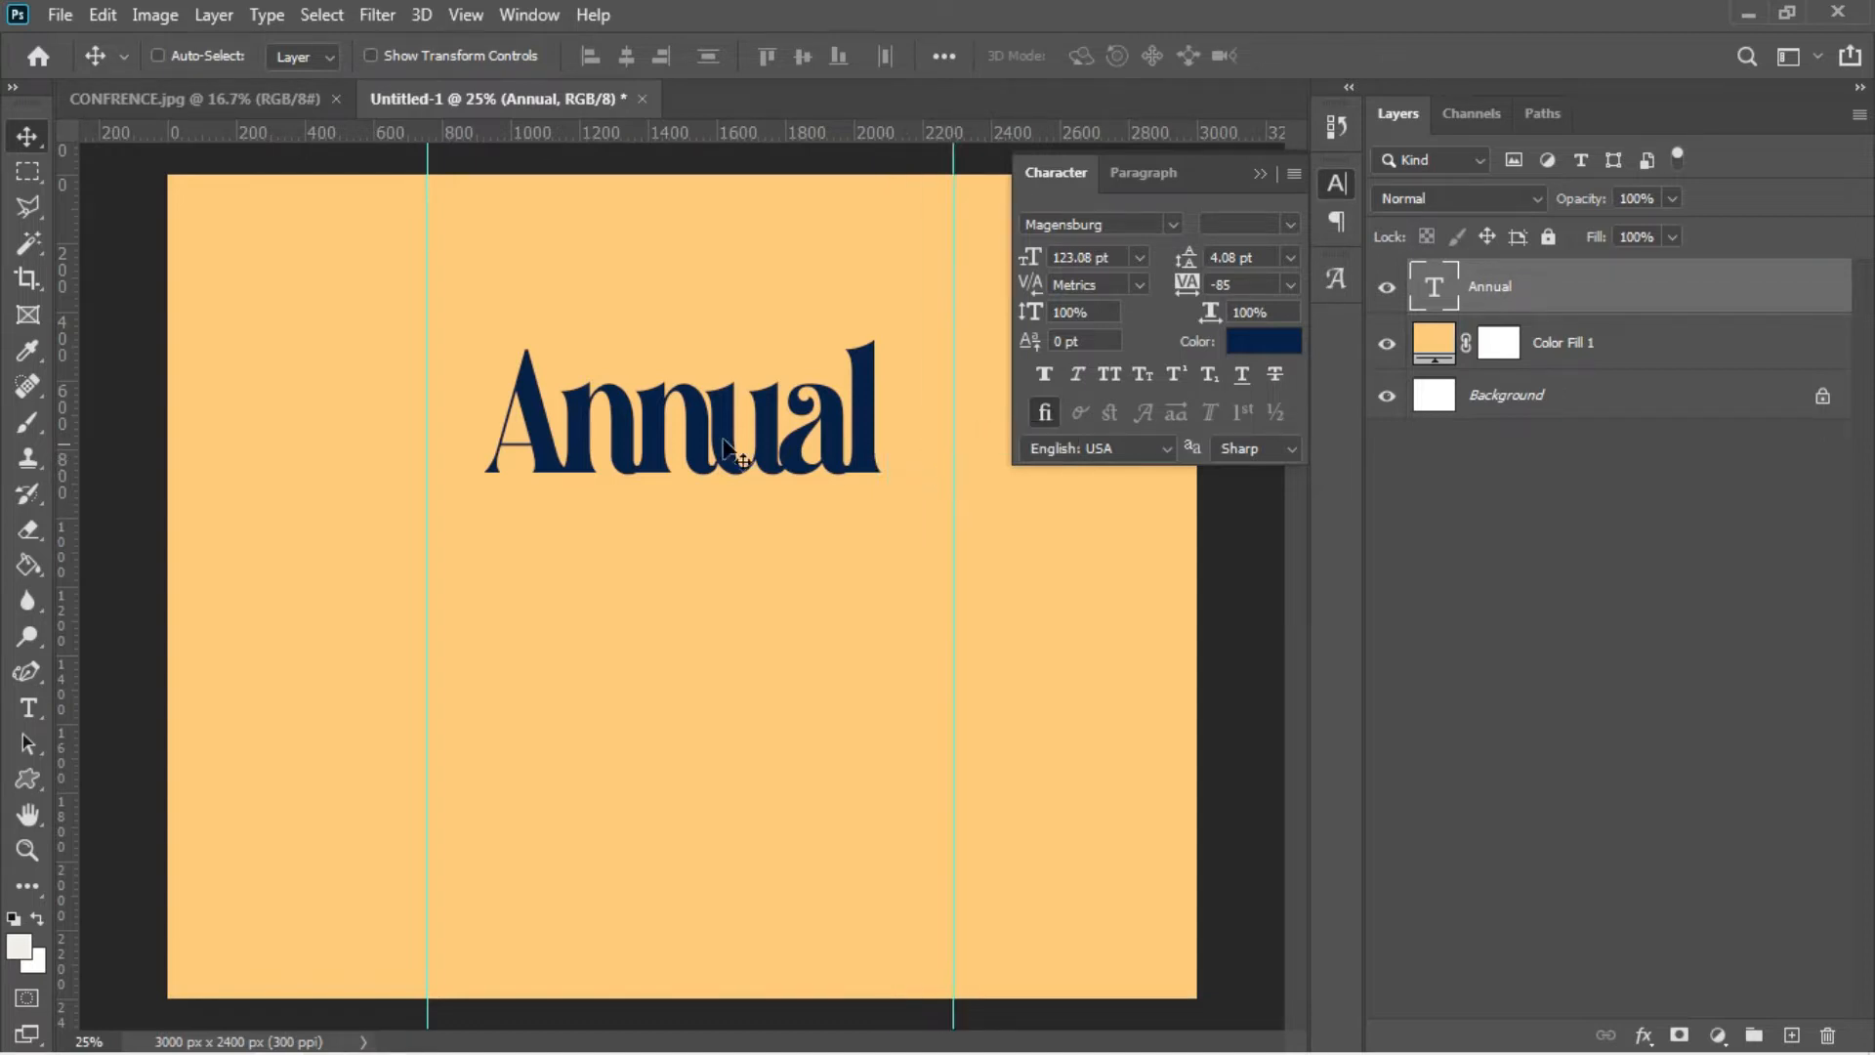
pyautogui.moveTo(428, 480)
pyautogui.mouseDown()
pyautogui.moveTo(444, 481)
pyautogui.moveTo(410, 486)
pyautogui.moveTo(444, 489)
pyautogui.mouseUp()
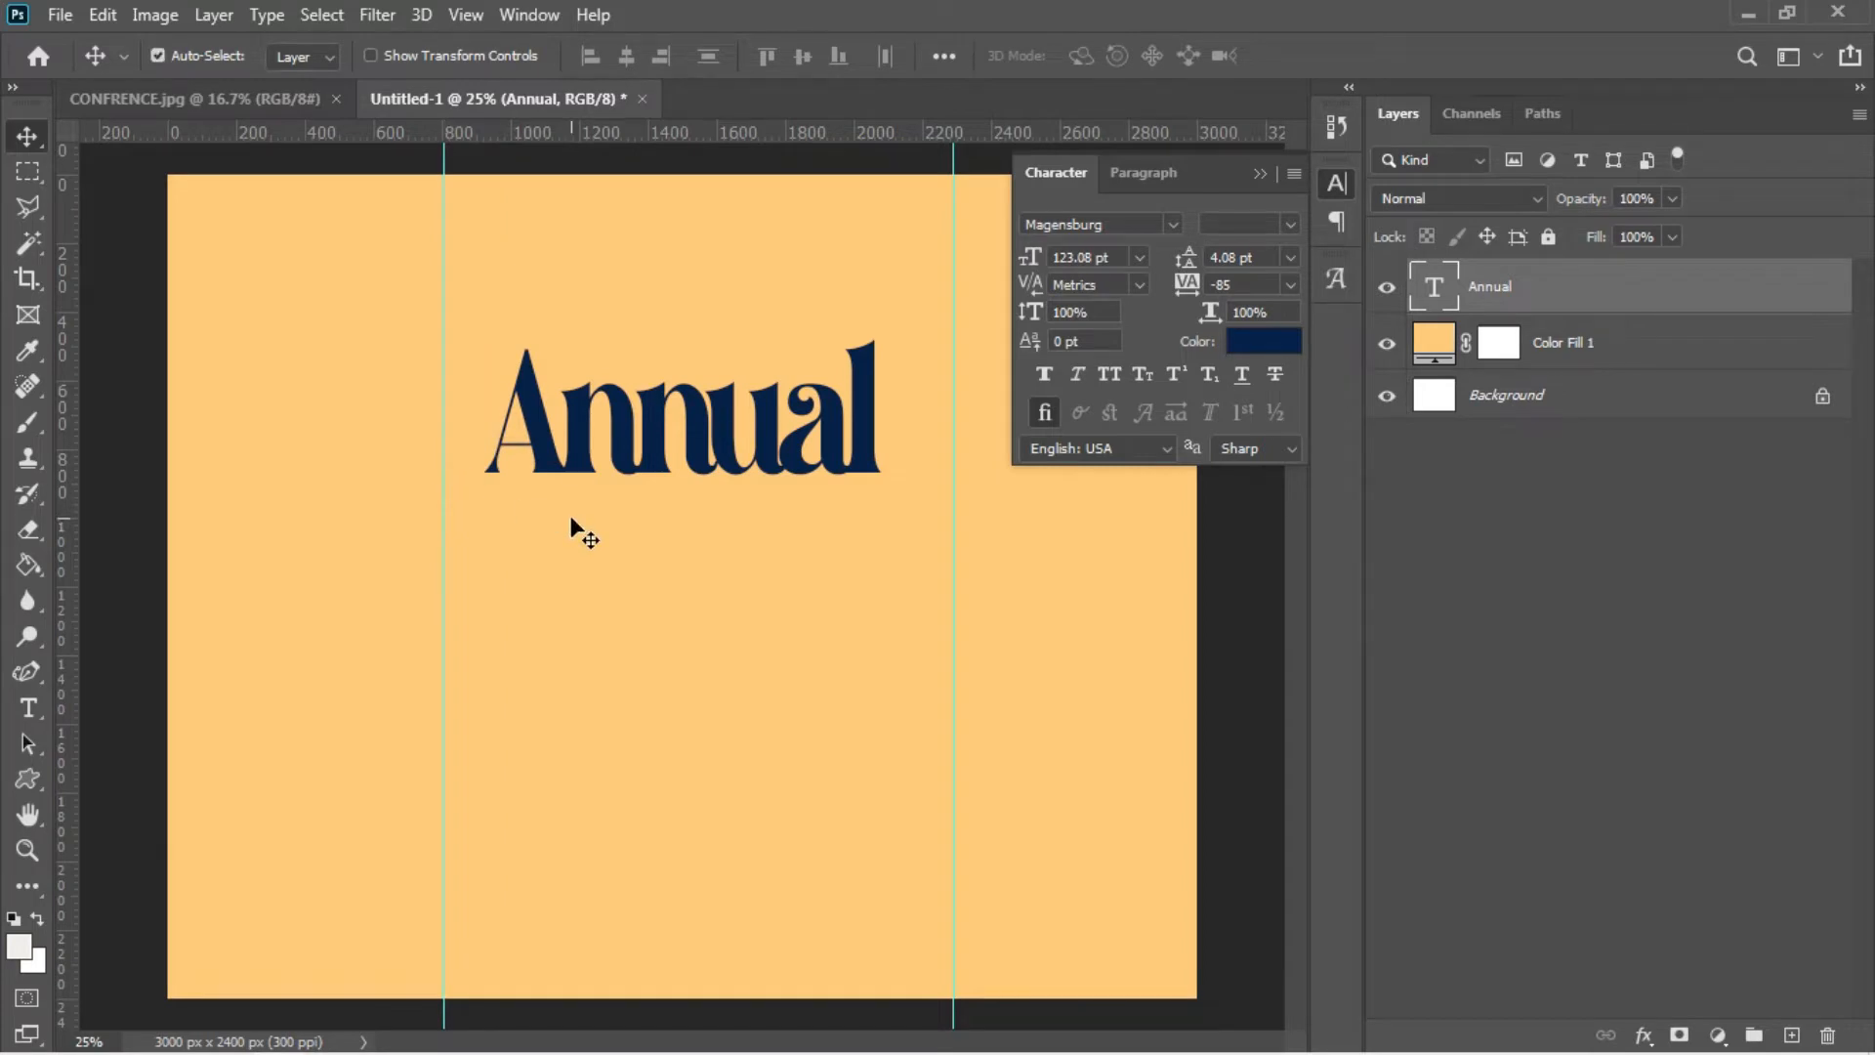
pyautogui.hotkey('ctrl', 't')
pyautogui.moveTo(882, 582); pyautogui.dragTo(962, 598)
pyautogui.moveTo(480, 623); pyautogui.dragTo(427, 628)
pyautogui.press('Return')
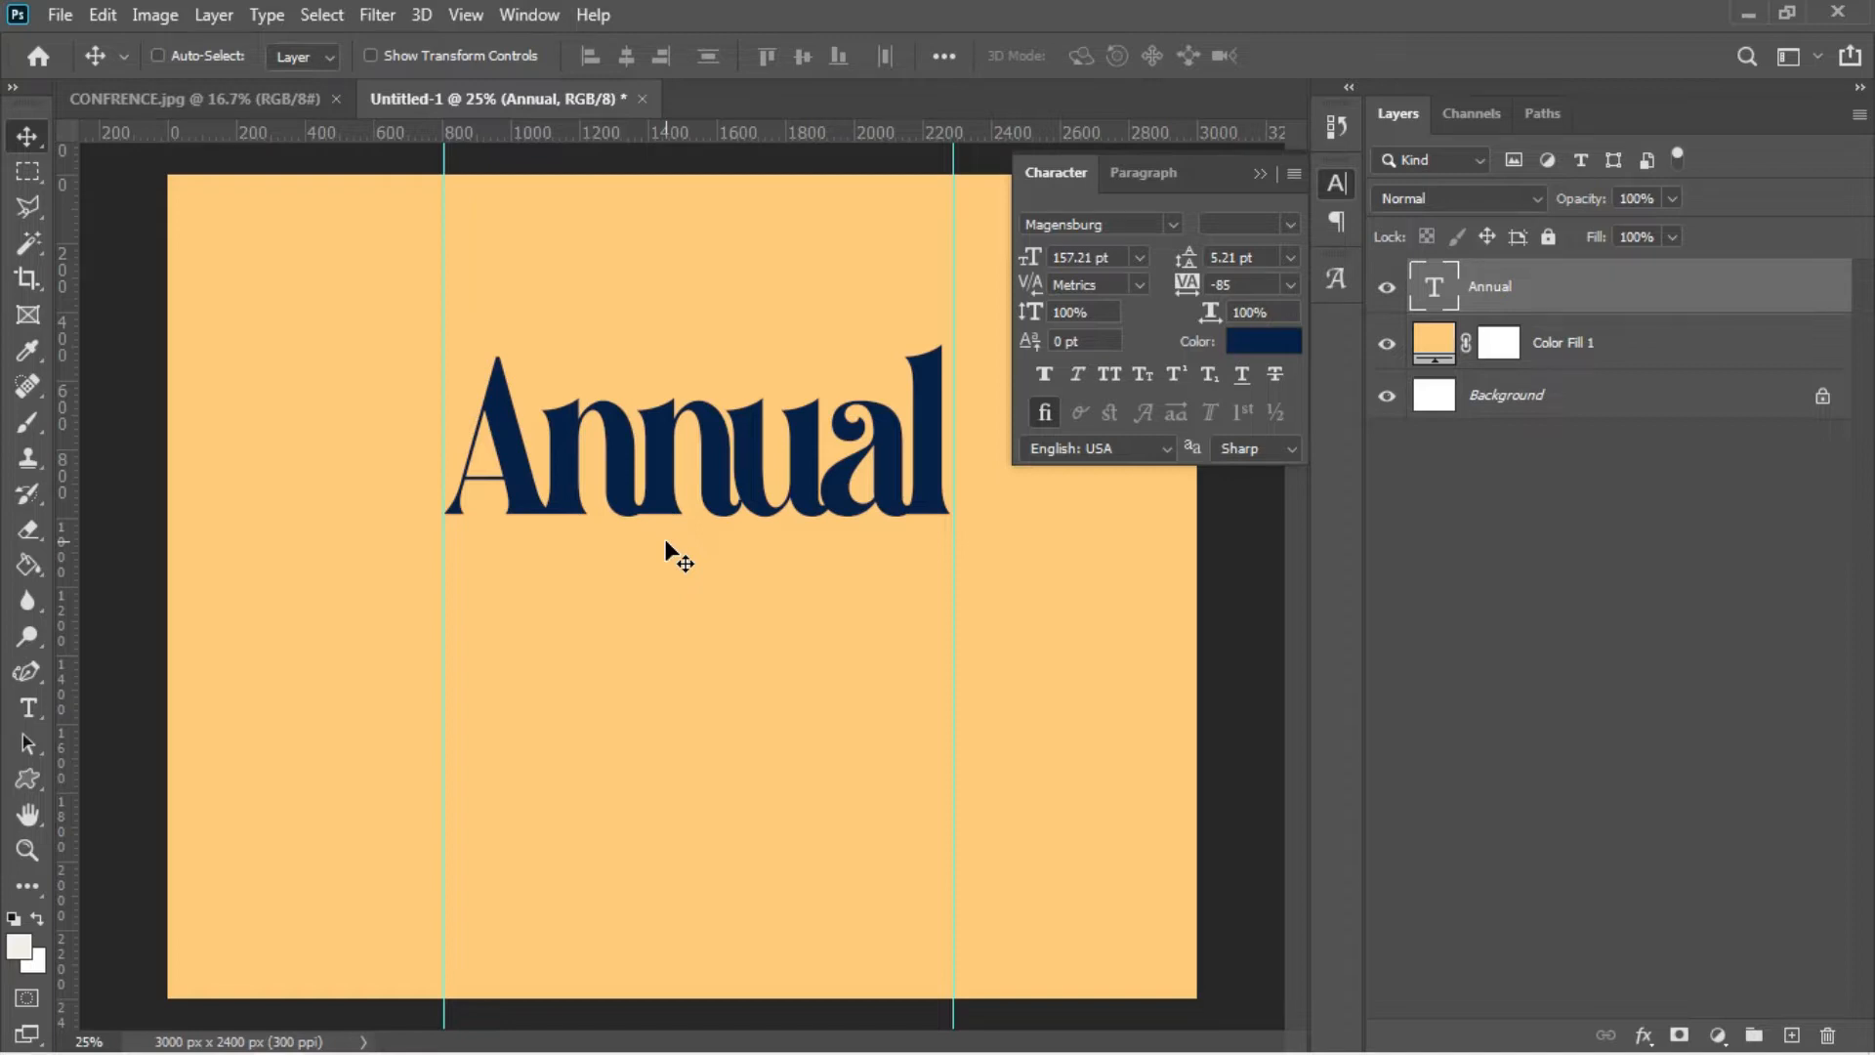
# - Nudge the "Annual" text up by about 70 px
pyautogui.press('Up')
pyautogui.press('Up')
pyautogui.press('Up')
pyautogui.press('Up')
pyautogui.press('Up')
pyautogui.press('Up')
pyautogui.press('Up')
pyautogui.press('Up')
pyautogui.press('Up')
pyautogui.press('Up')
pyautogui.press('Up')
pyautogui.press('Up')
pyautogui.press('Up')
pyautogui.press('Up')
pyautogui.press('Up')
pyautogui.press('Up')
pyautogui.press('Up')
pyautogui.press('Up')
pyautogui.press('Up')
pyautogui.press('Up')
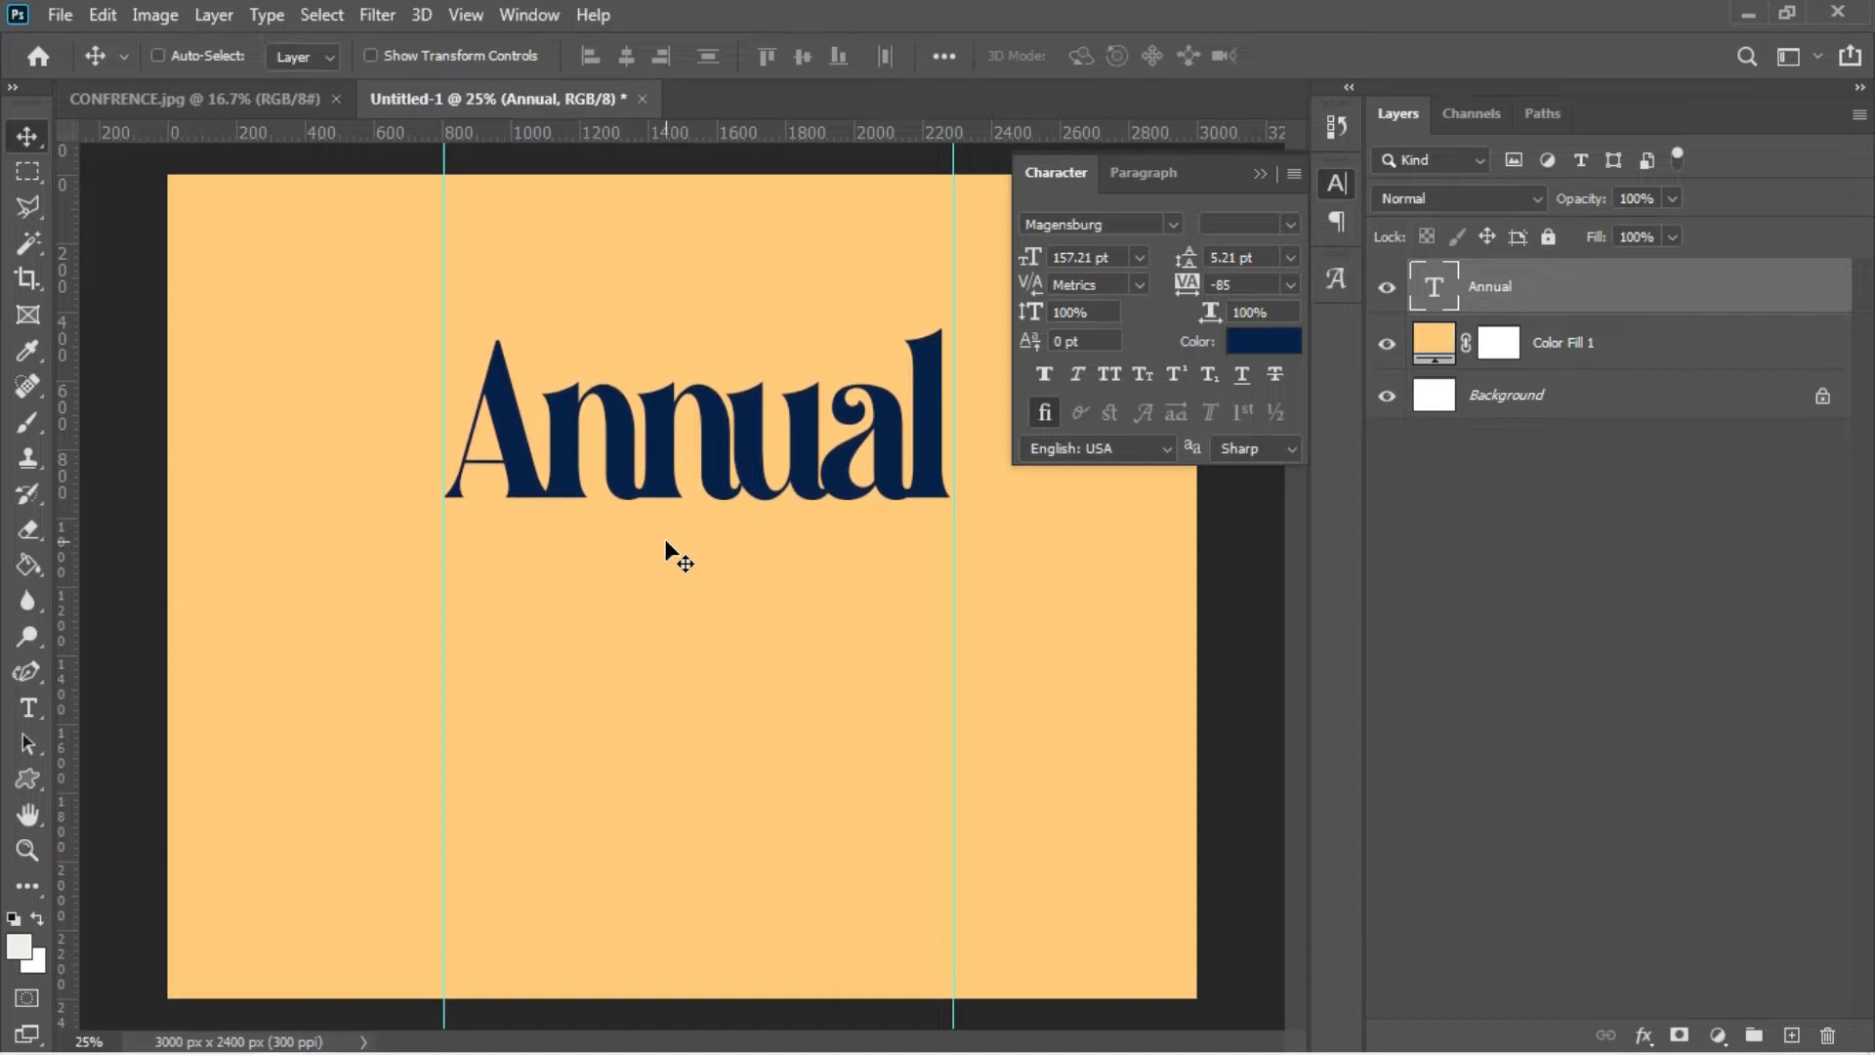
pyautogui.press('Up')
pyautogui.press('Up')
pyautogui.press('Up')
pyautogui.press('Up')
pyautogui.press('Up')
pyautogui.press('Up')
pyautogui.press('Up')
pyautogui.press('Up')
pyautogui.press('Up')
pyautogui.press('Up')
pyautogui.press('Up')
pyautogui.press('Up')
pyautogui.press('Up')
pyautogui.press('Up')
pyautogui.press('Up')
pyautogui.press('Up')
pyautogui.press('Up')
pyautogui.press('Up')
pyautogui.press('Up')
pyautogui.press('Up')
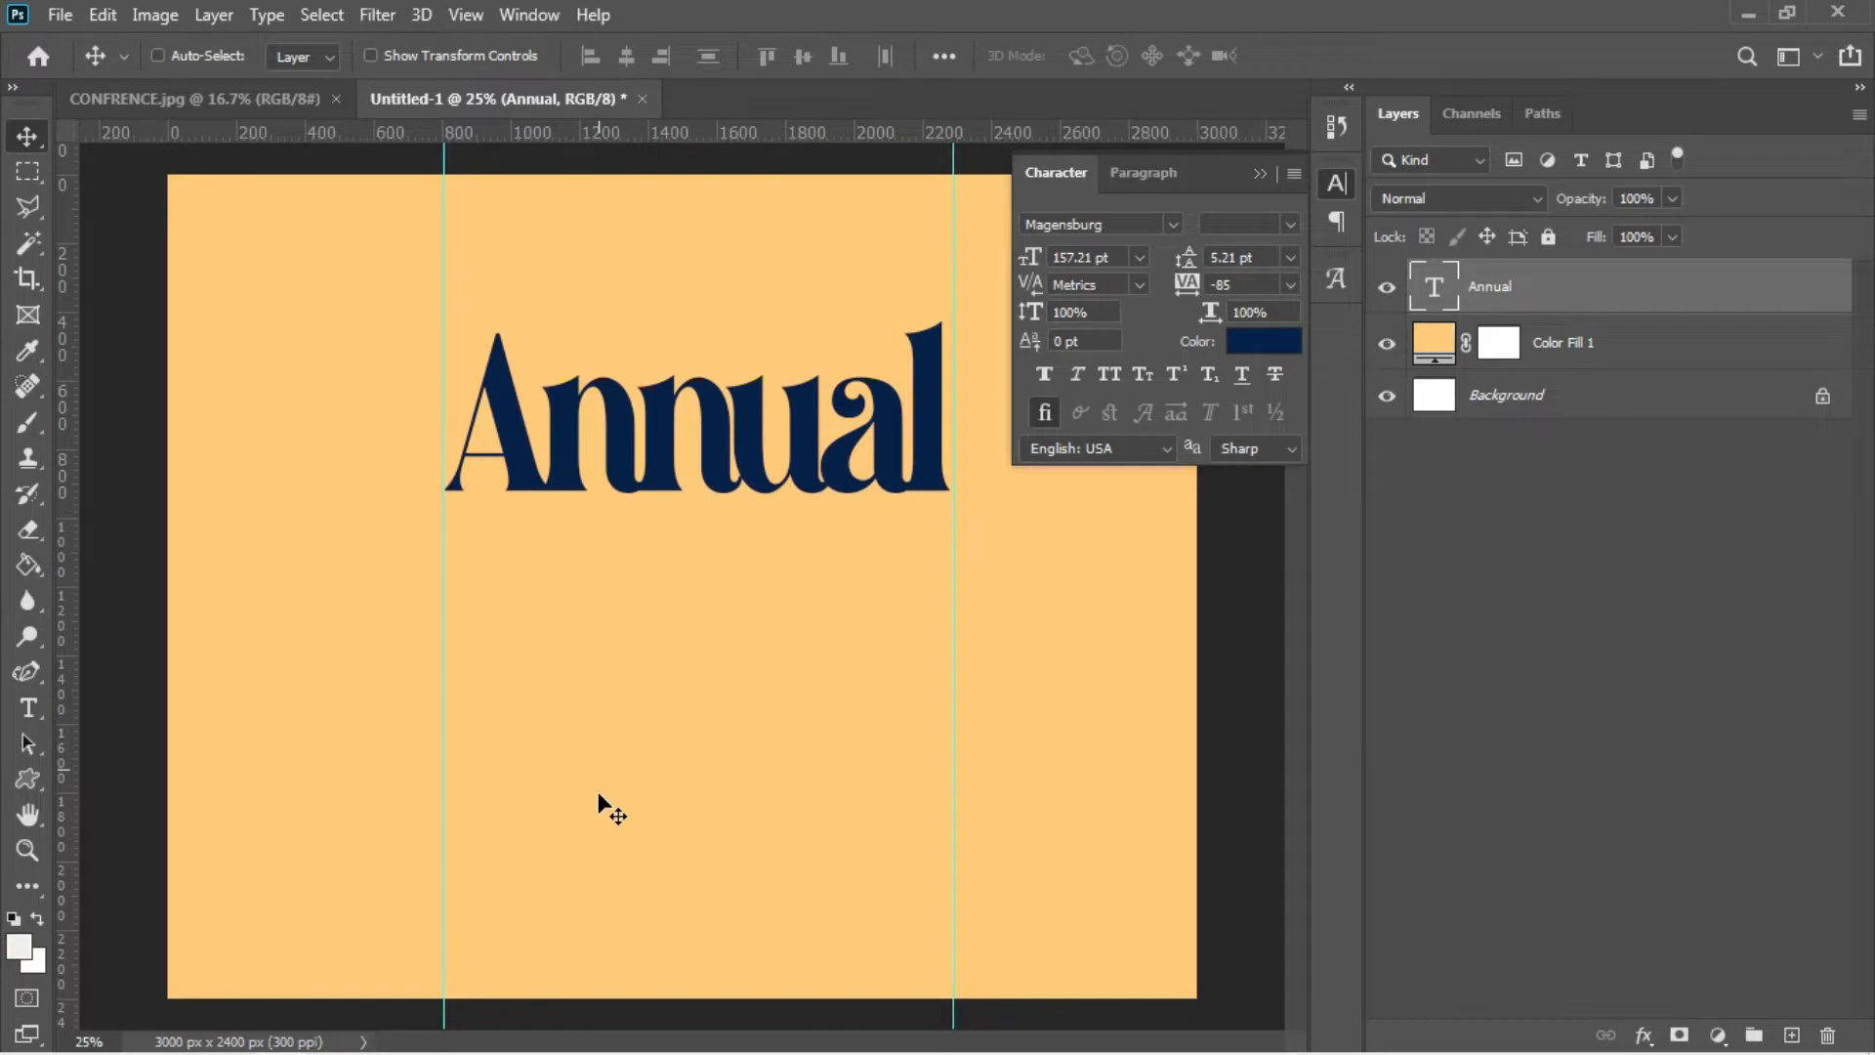
# - Copy the word "FUNDRAISING" from the Notepad file n and return to the Photoshop design
pyautogui.moveTo(630, 1050)
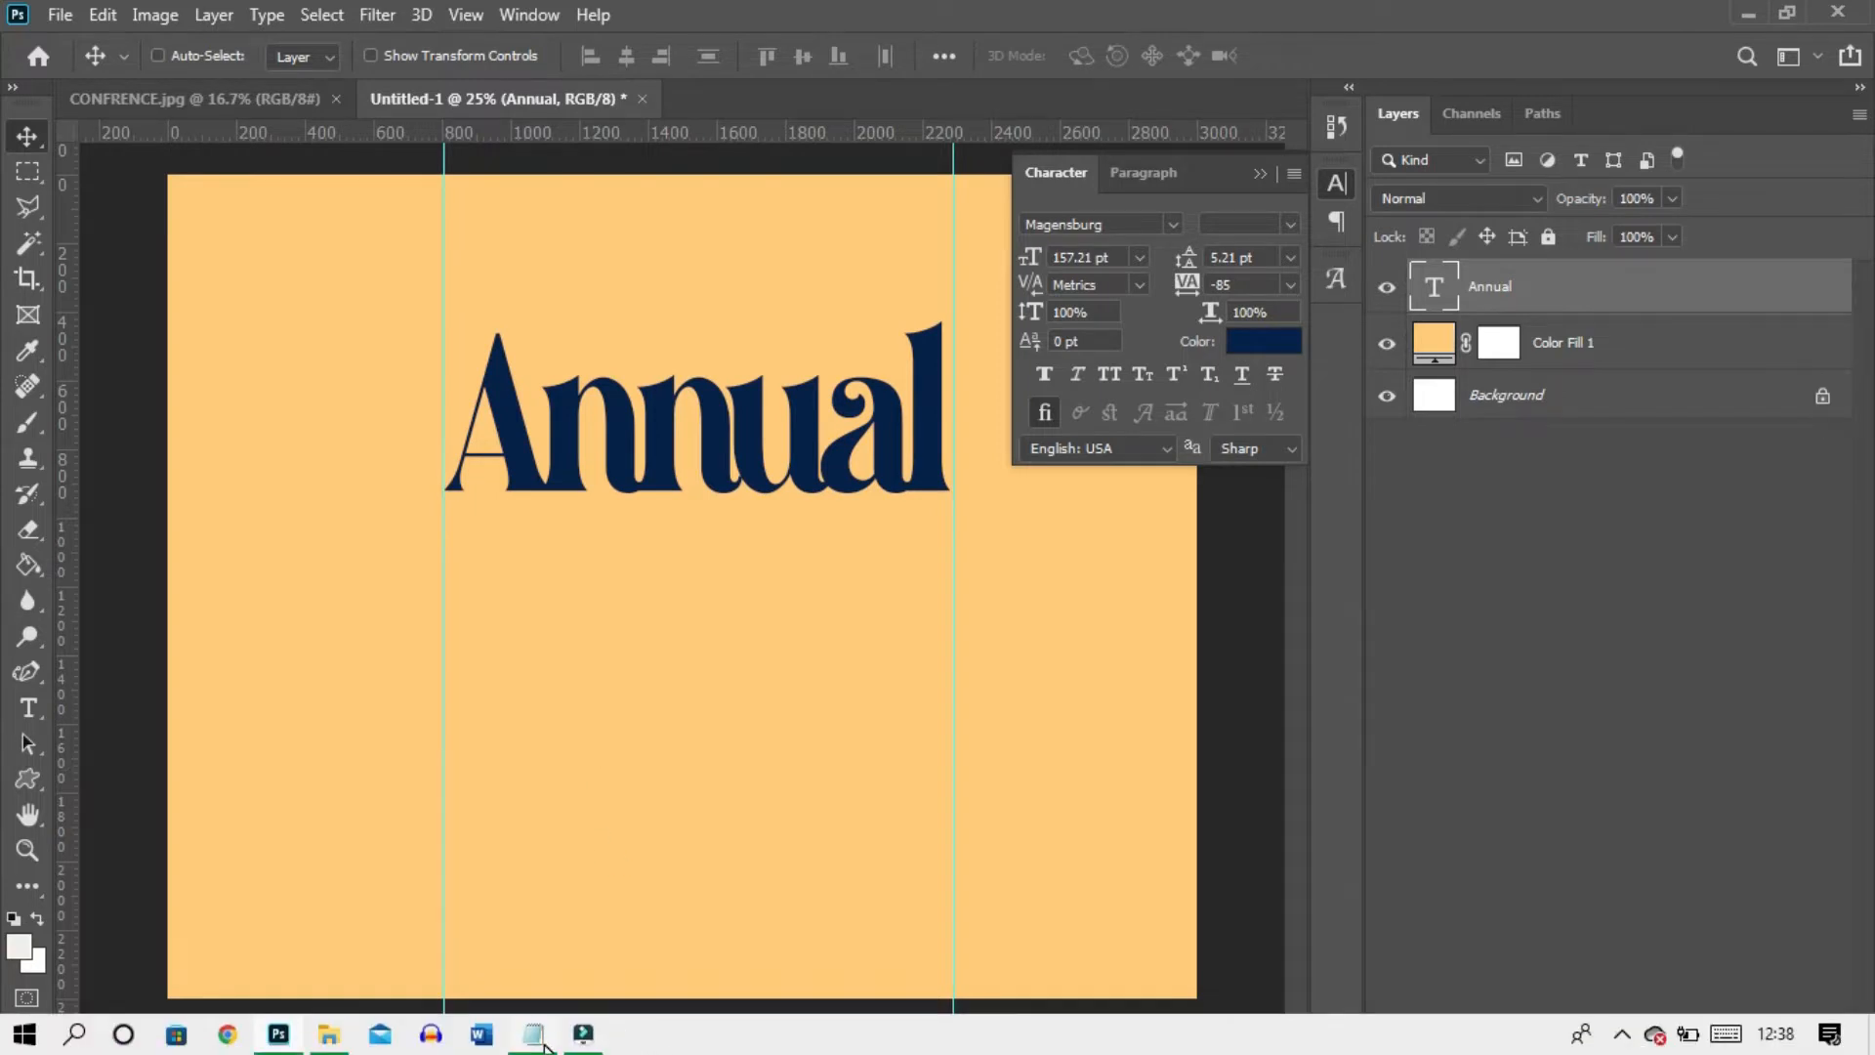
pyautogui.moveTo(535, 1037)
pyautogui.click(521, 971)
pyautogui.moveTo(277, 437); pyautogui.dragTo(460, 464)
pyautogui.hotkey('ctrl', 'c')
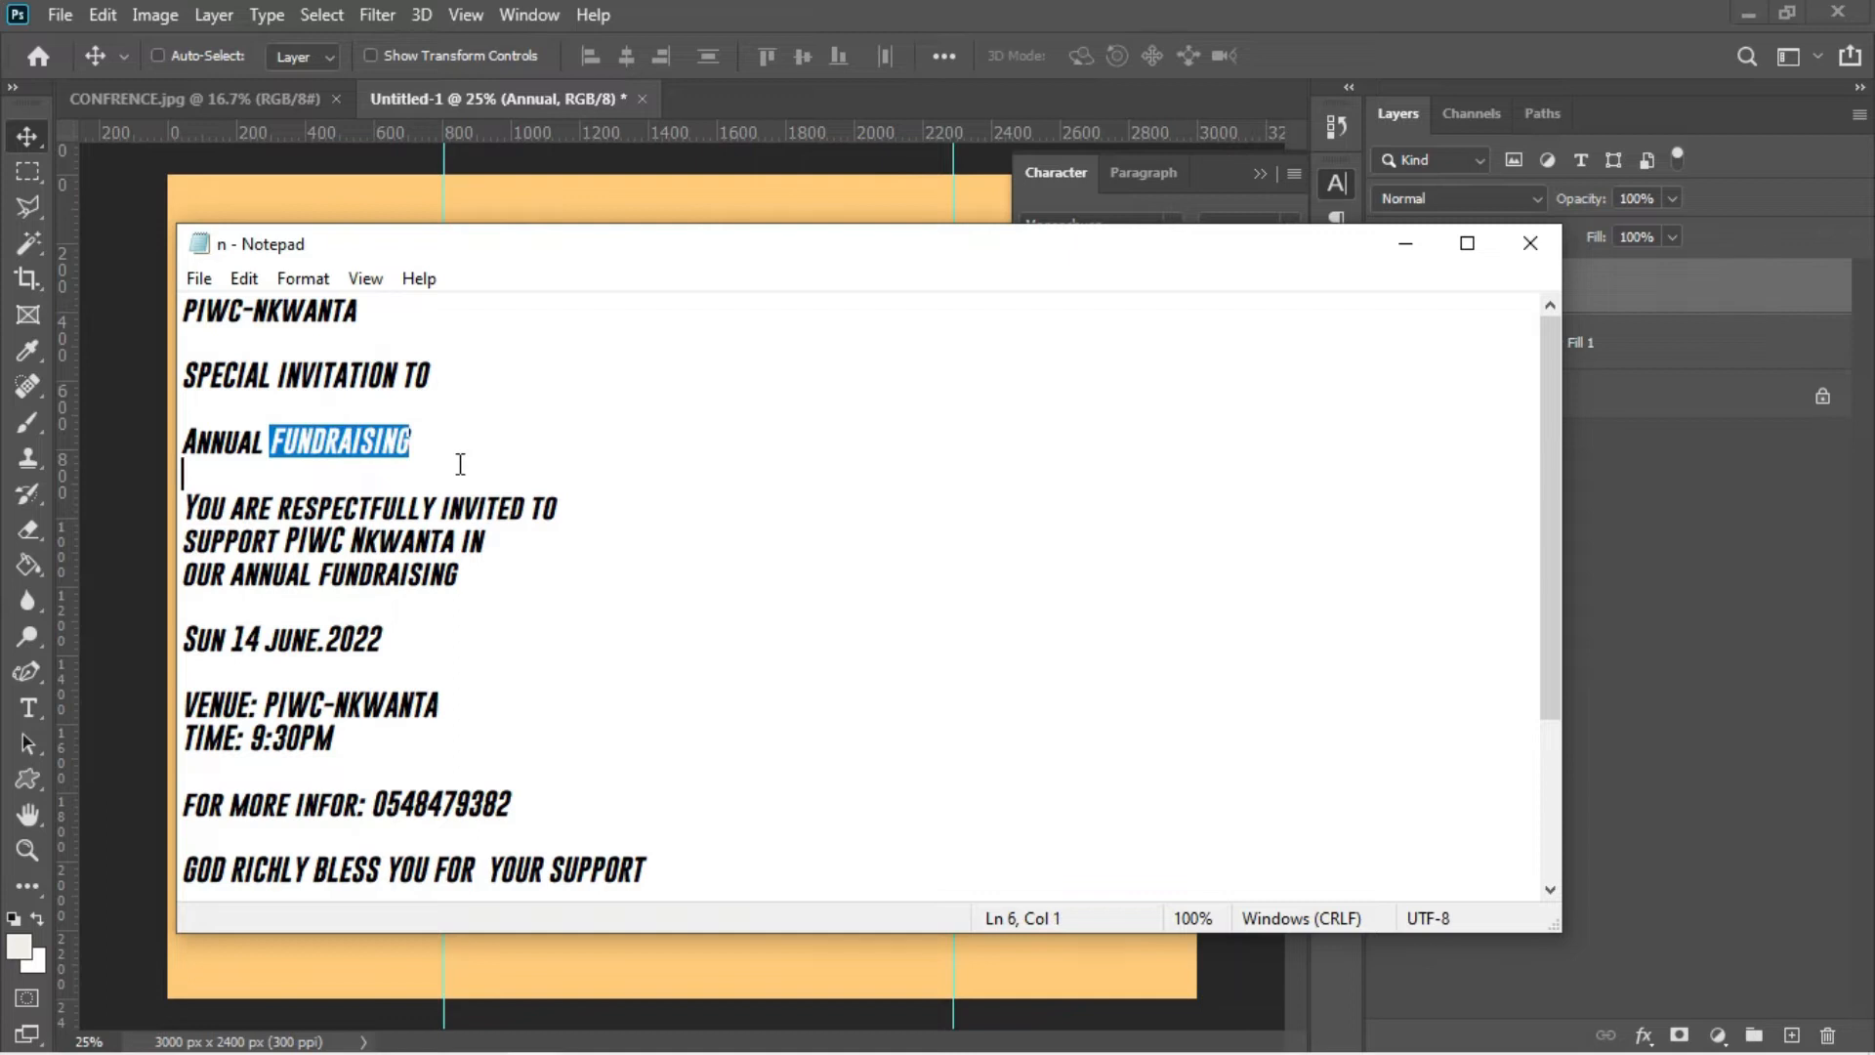
pyautogui.click(331, 195)
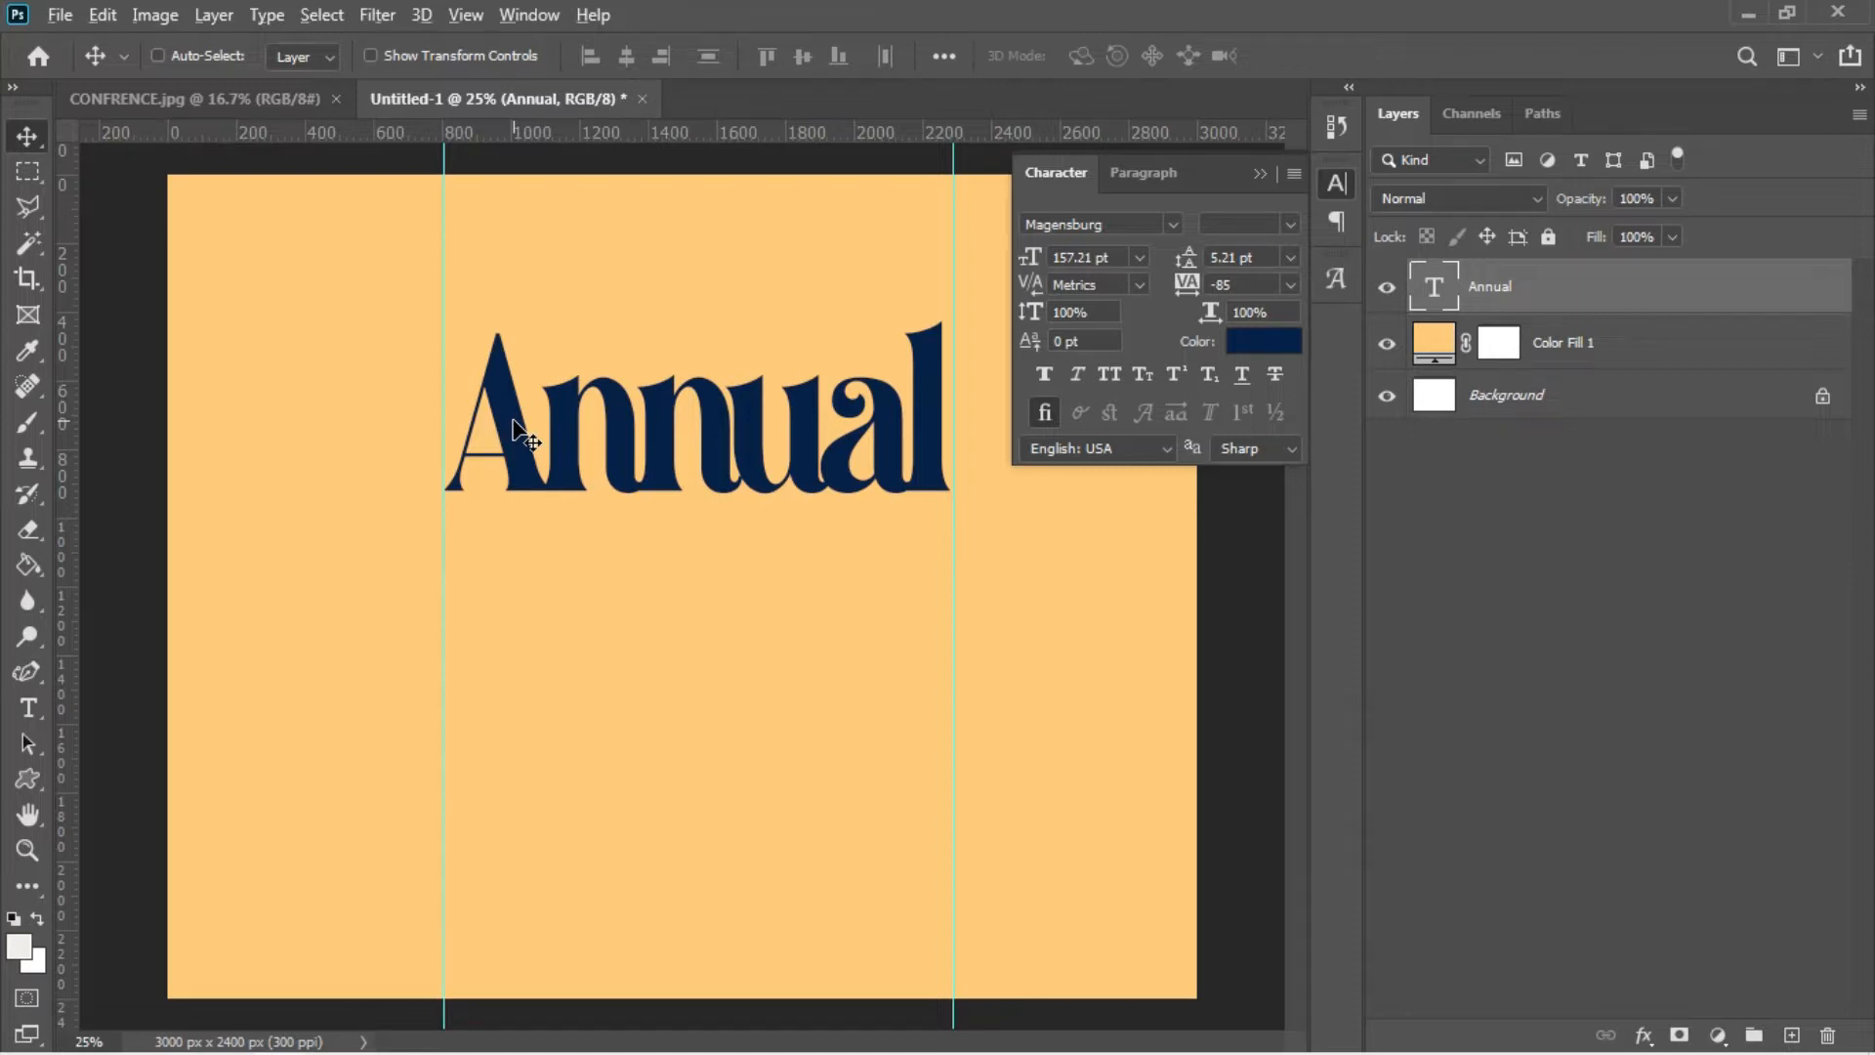
# - Duplicate the "Annual" text below the original and replace the copy's wording with the copied "FUNDRAISING"
pyautogui.moveTo(515, 426); pyautogui.dragTo(498, 637)
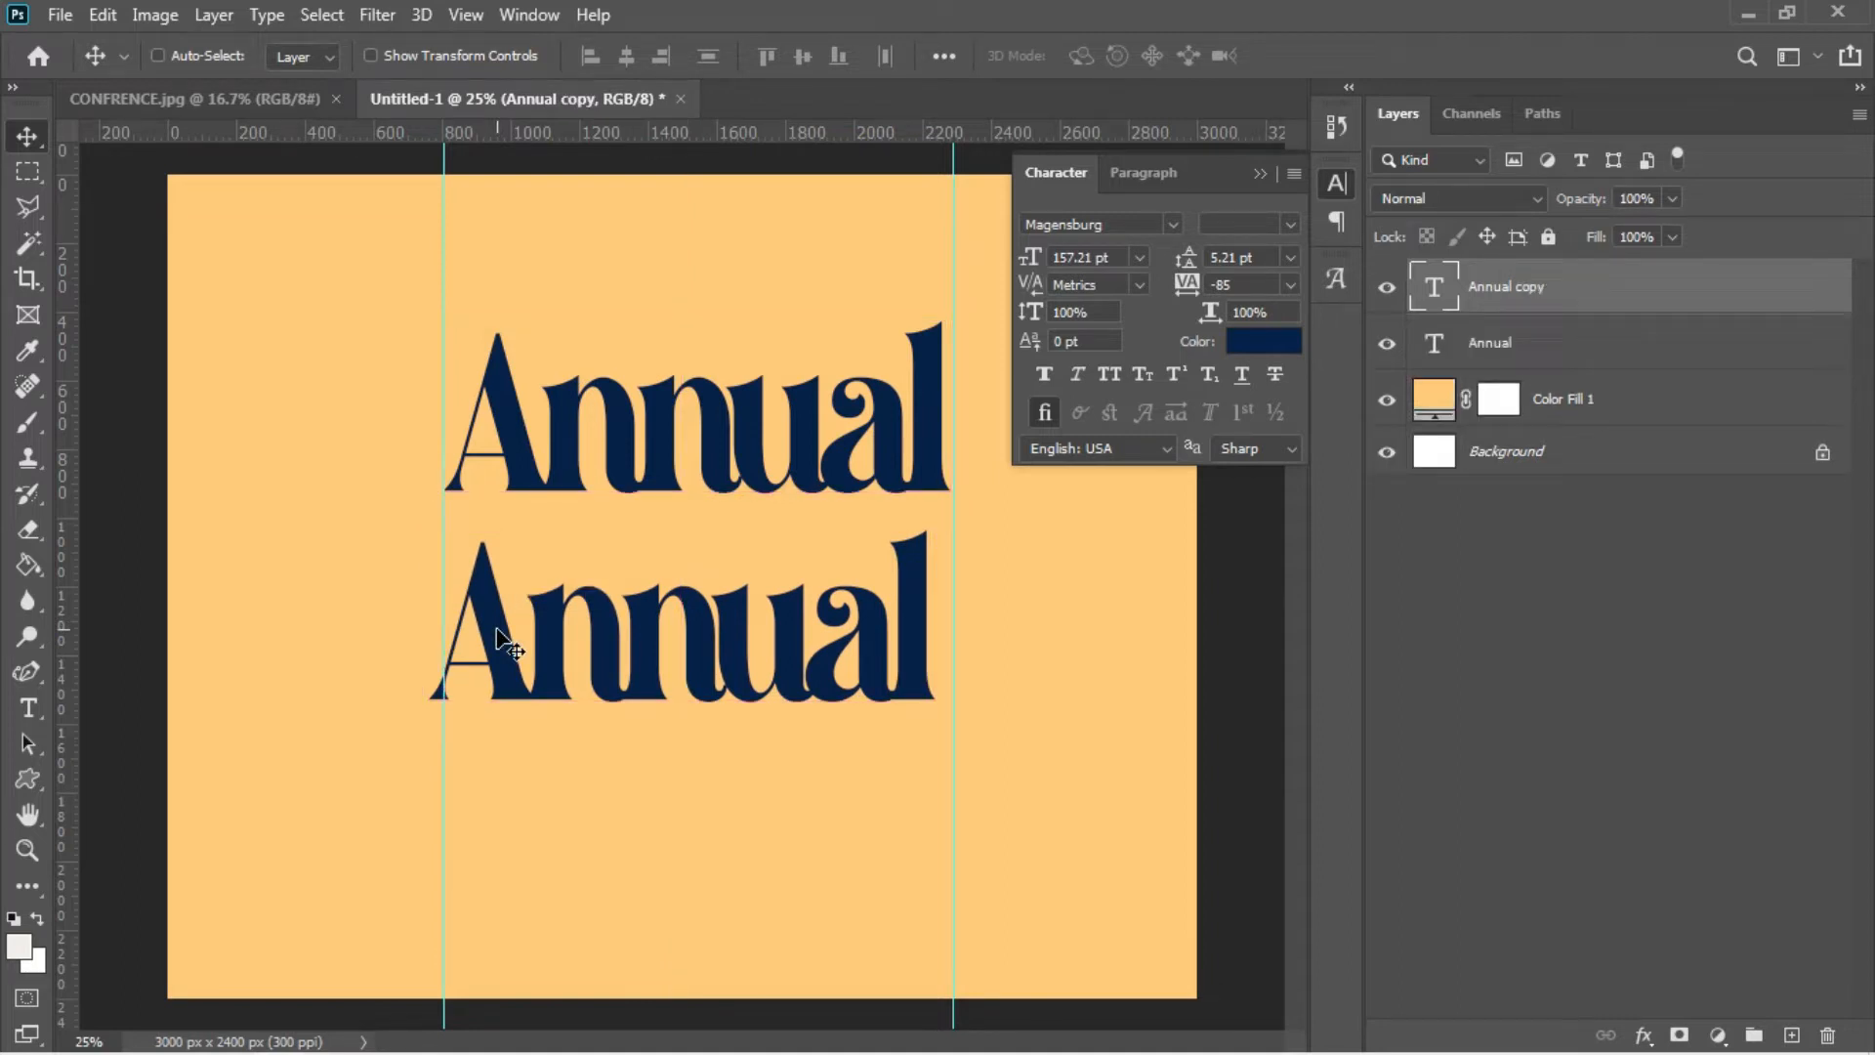
pyautogui.press('t')
pyautogui.click(563, 636)
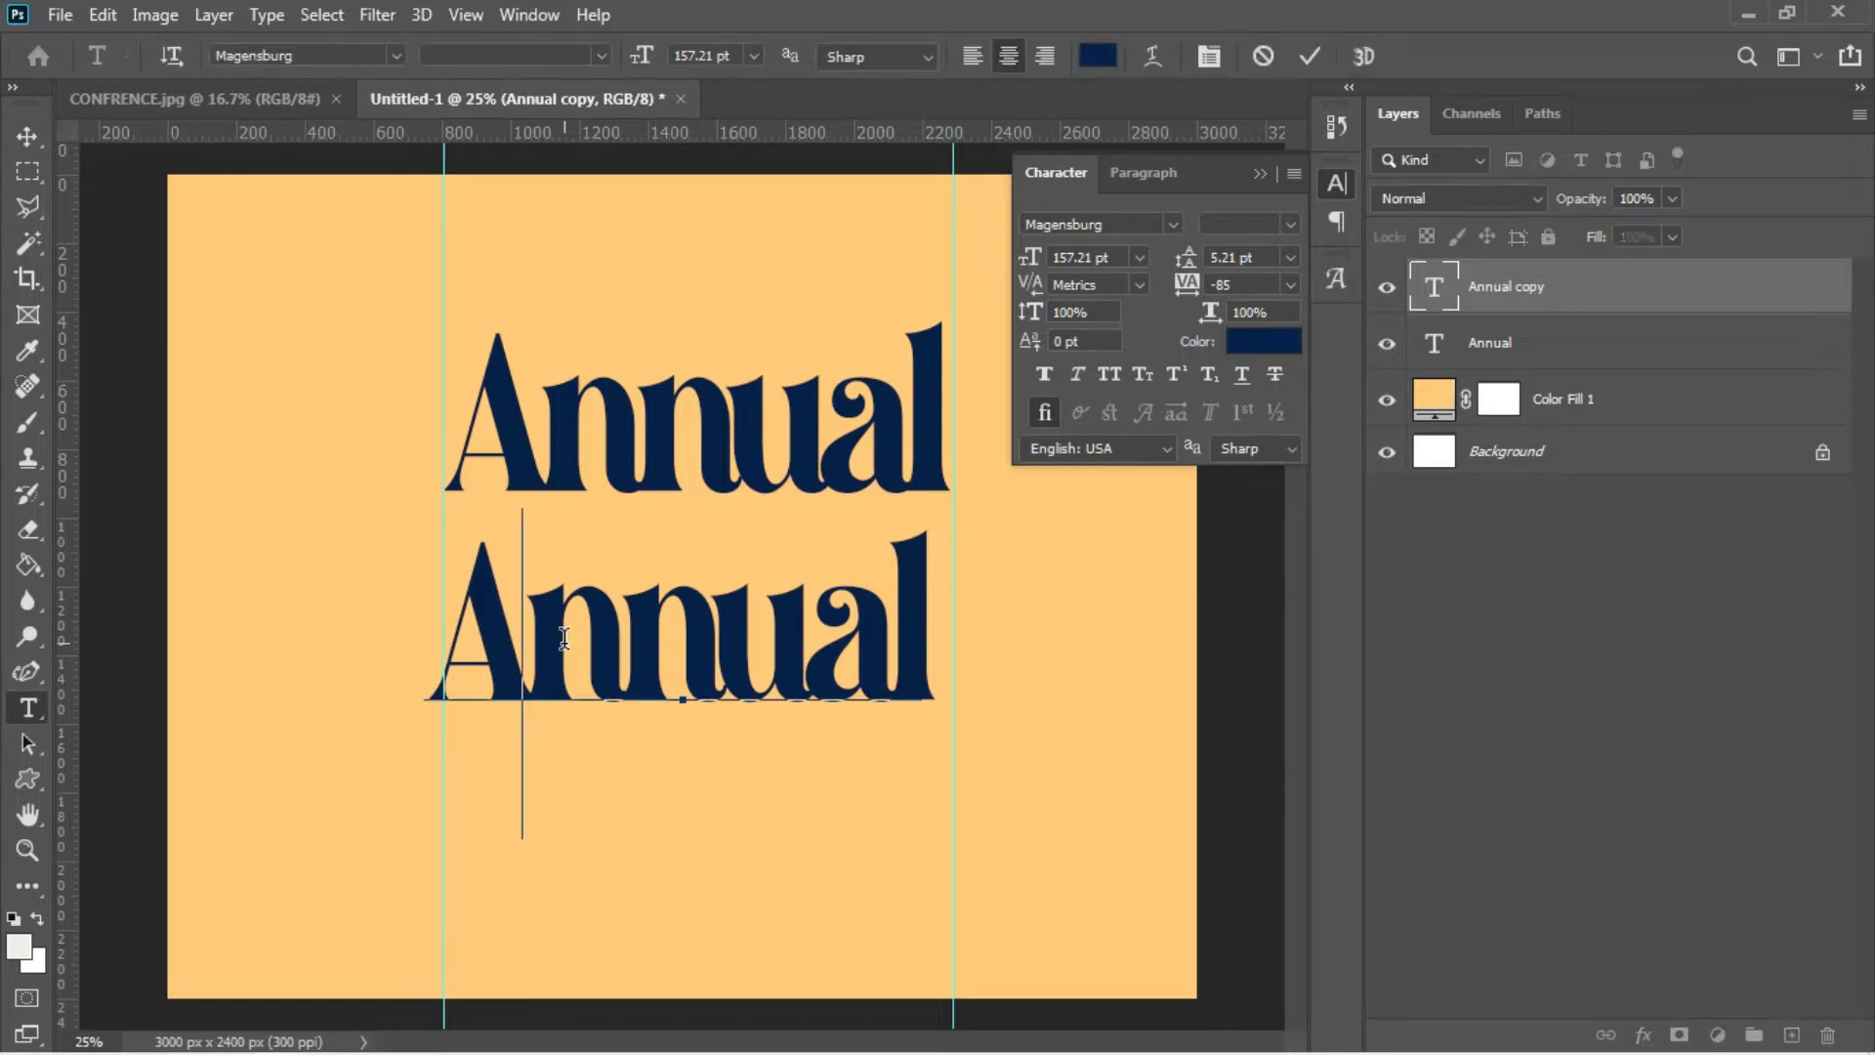
pyautogui.hotkey('ctrl', 'a')
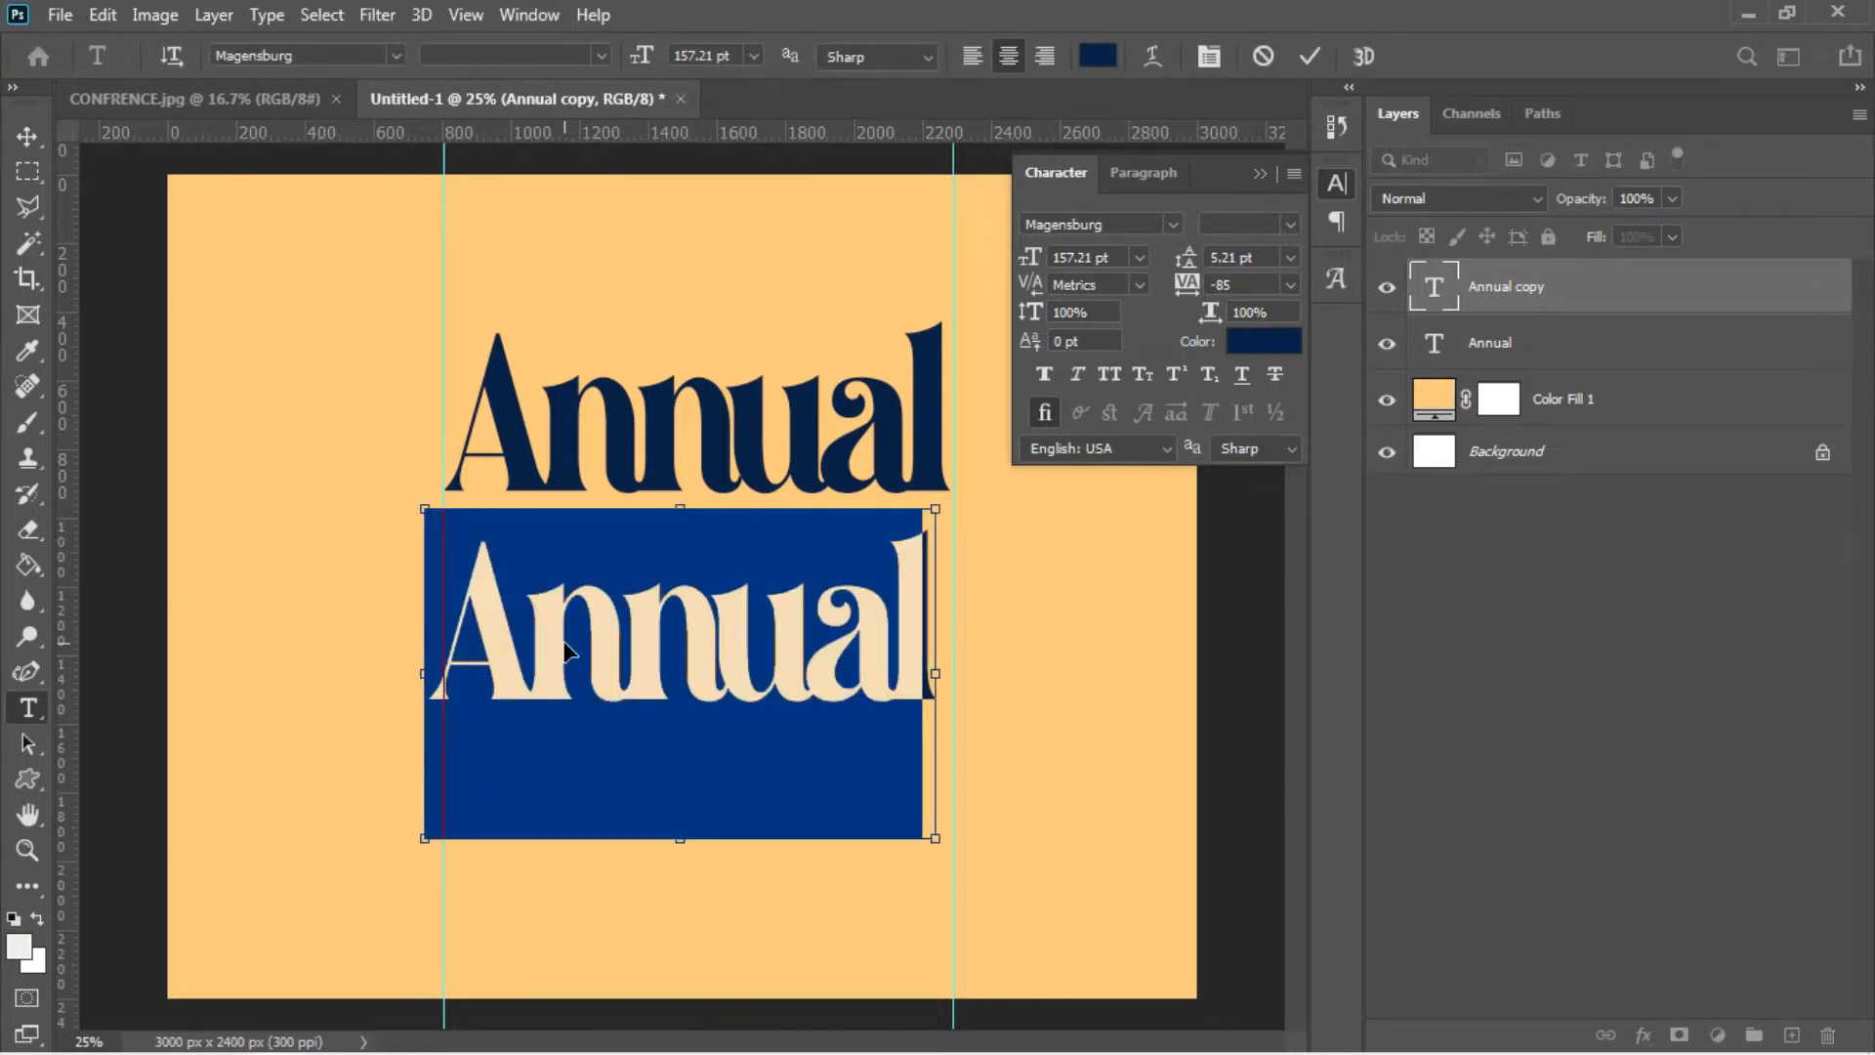
pyautogui.press('BackSpace')
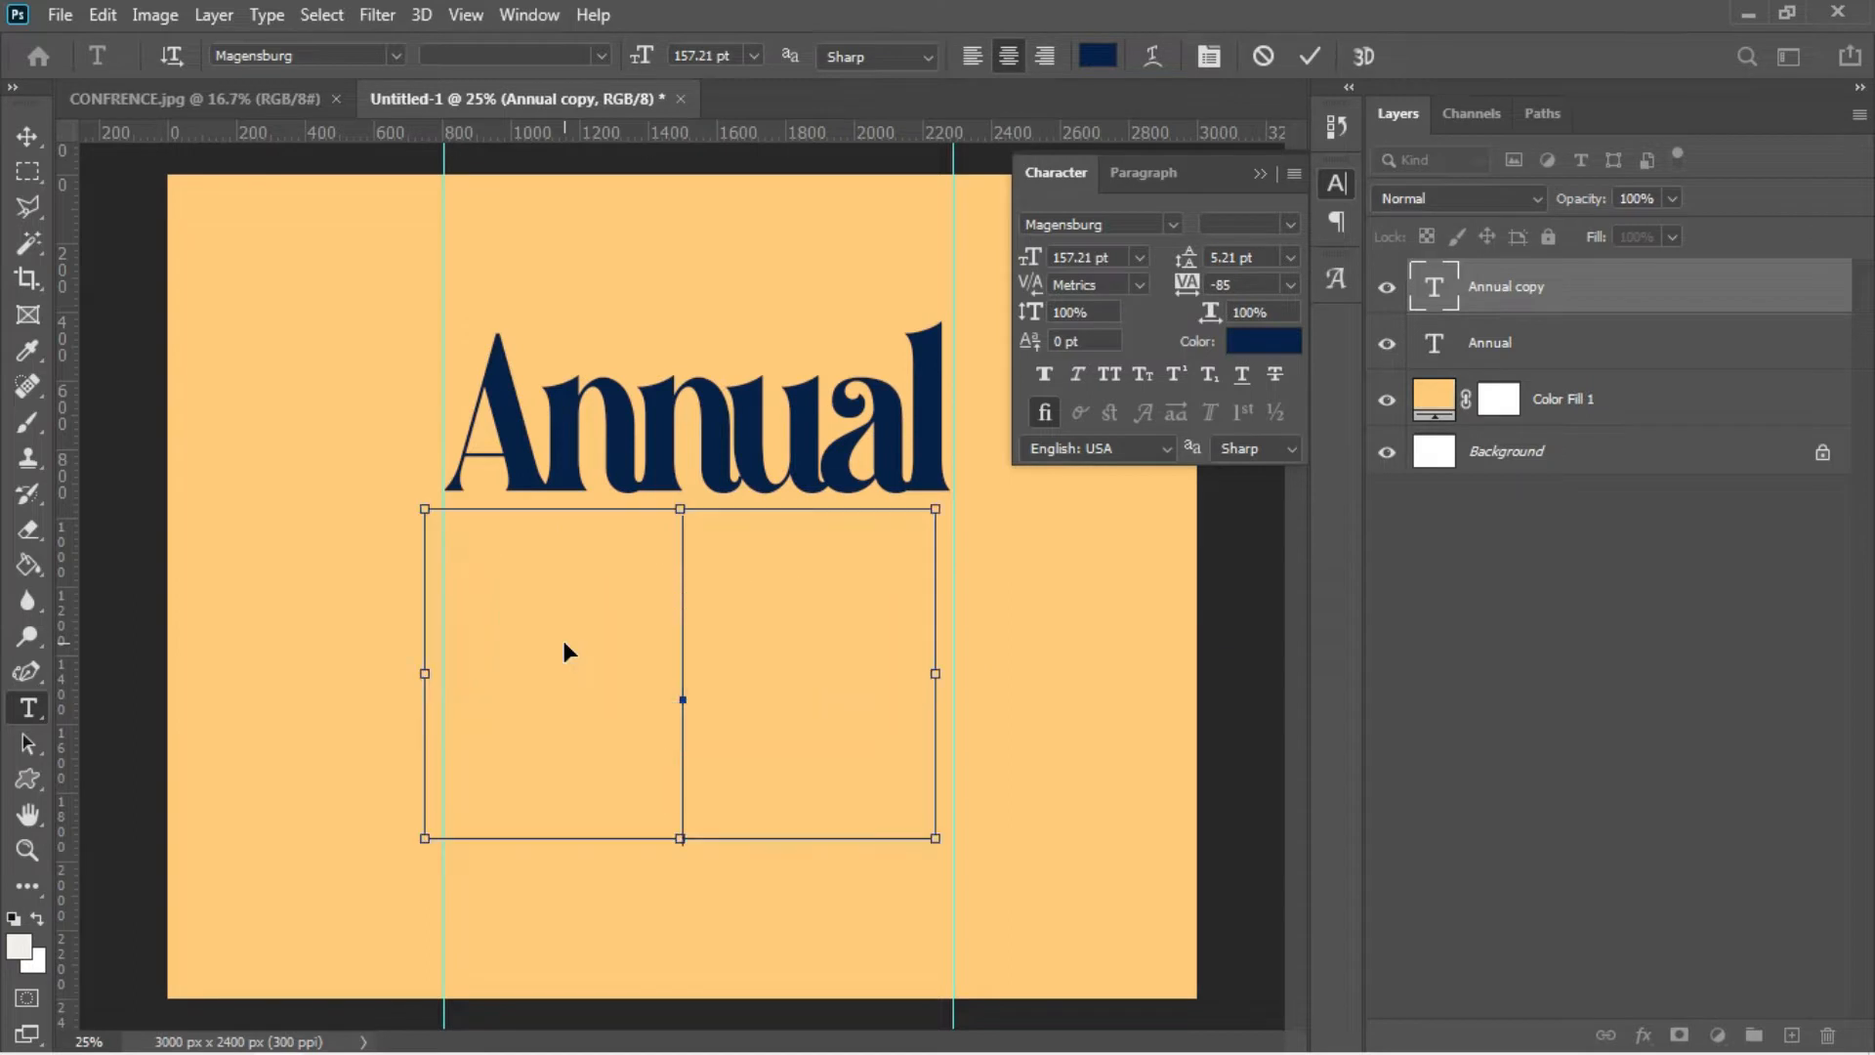
pyautogui.hotkey('ctrl', 'v')
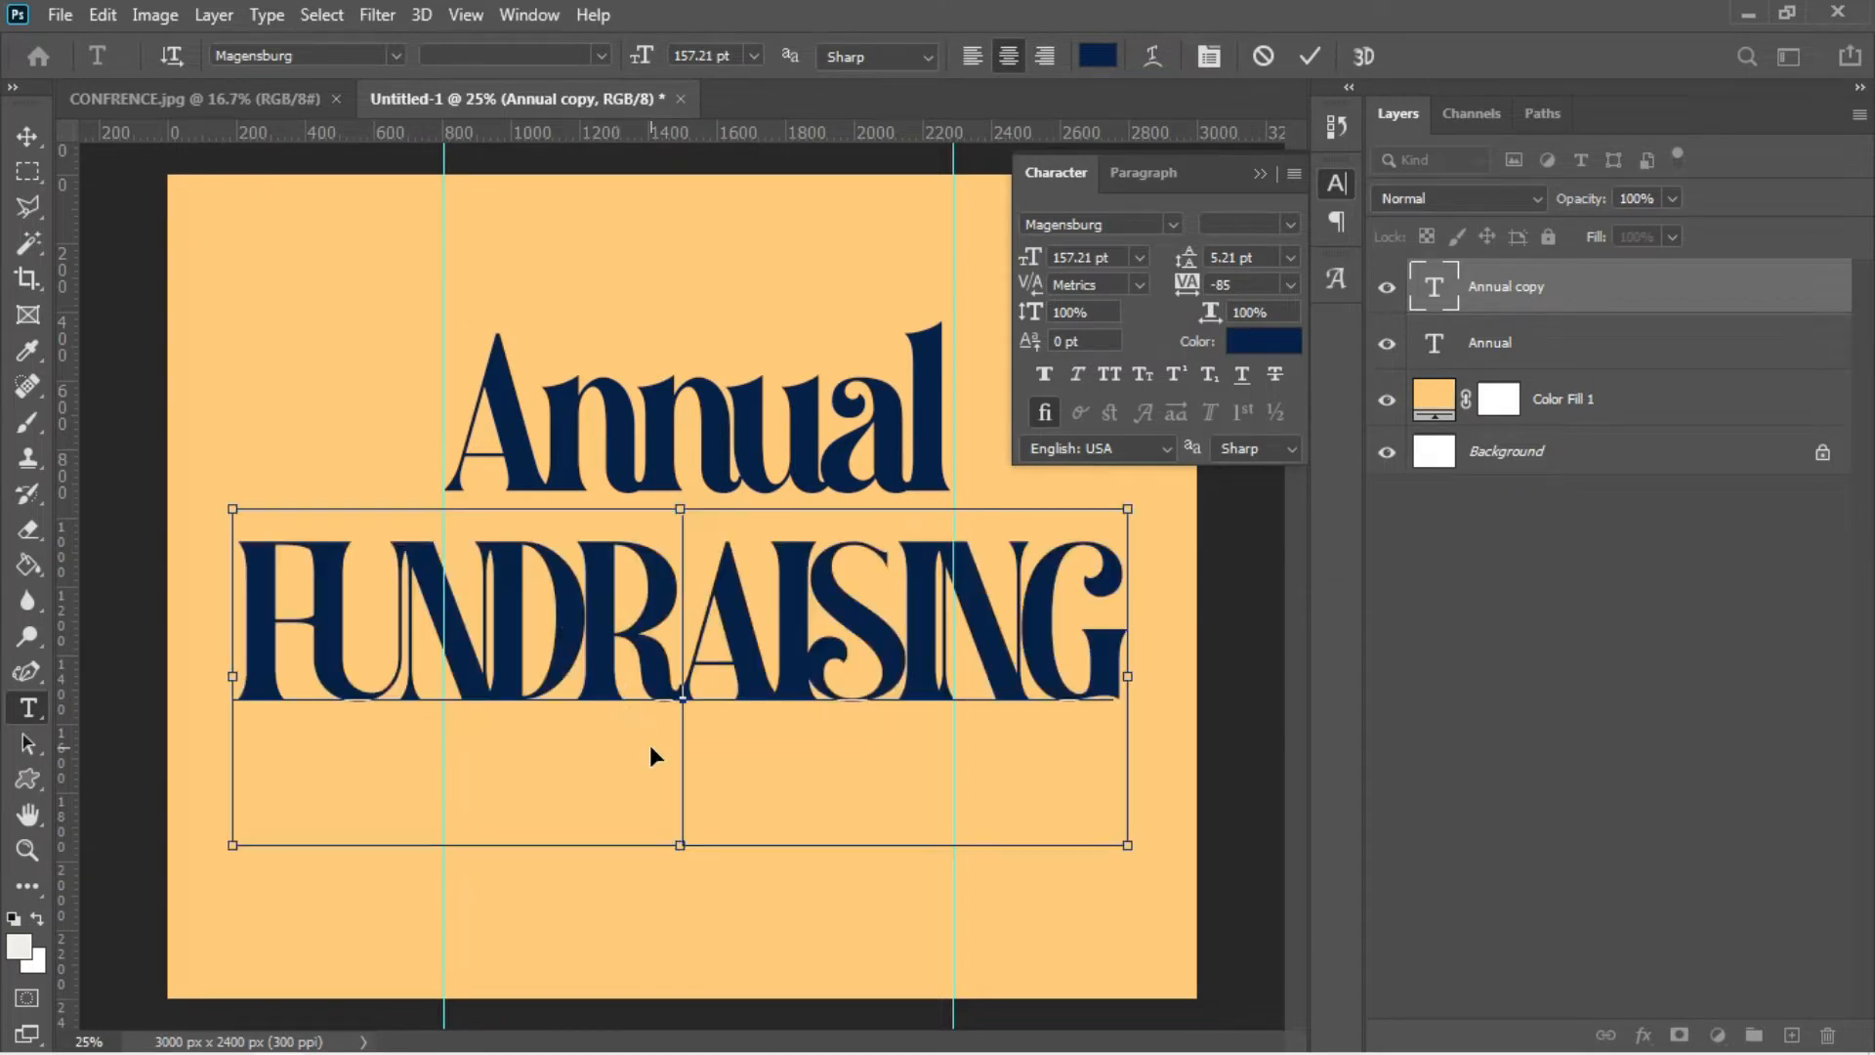
# - Change the font of the whole "FUNDRAISING" text to BigNoodleTitling Regular
pyautogui.hotkey('ctrl', 'a')
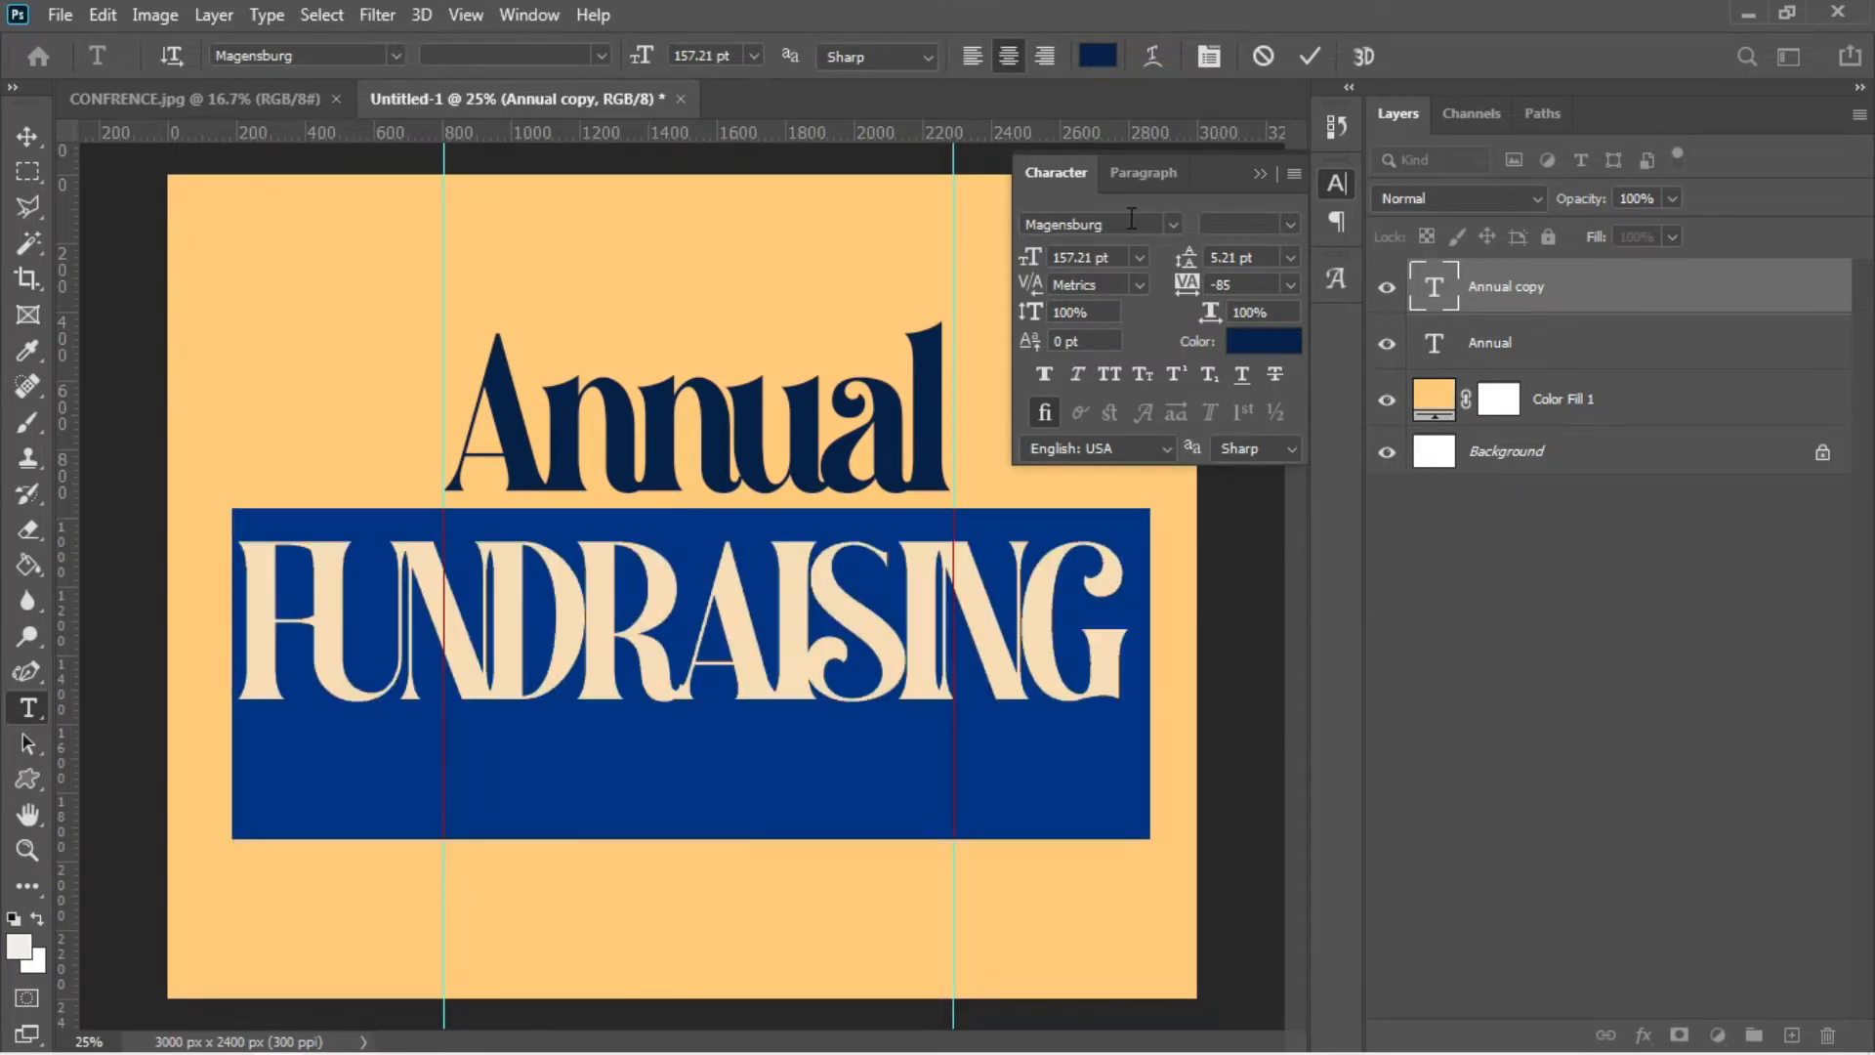
pyautogui.click(1137, 219)
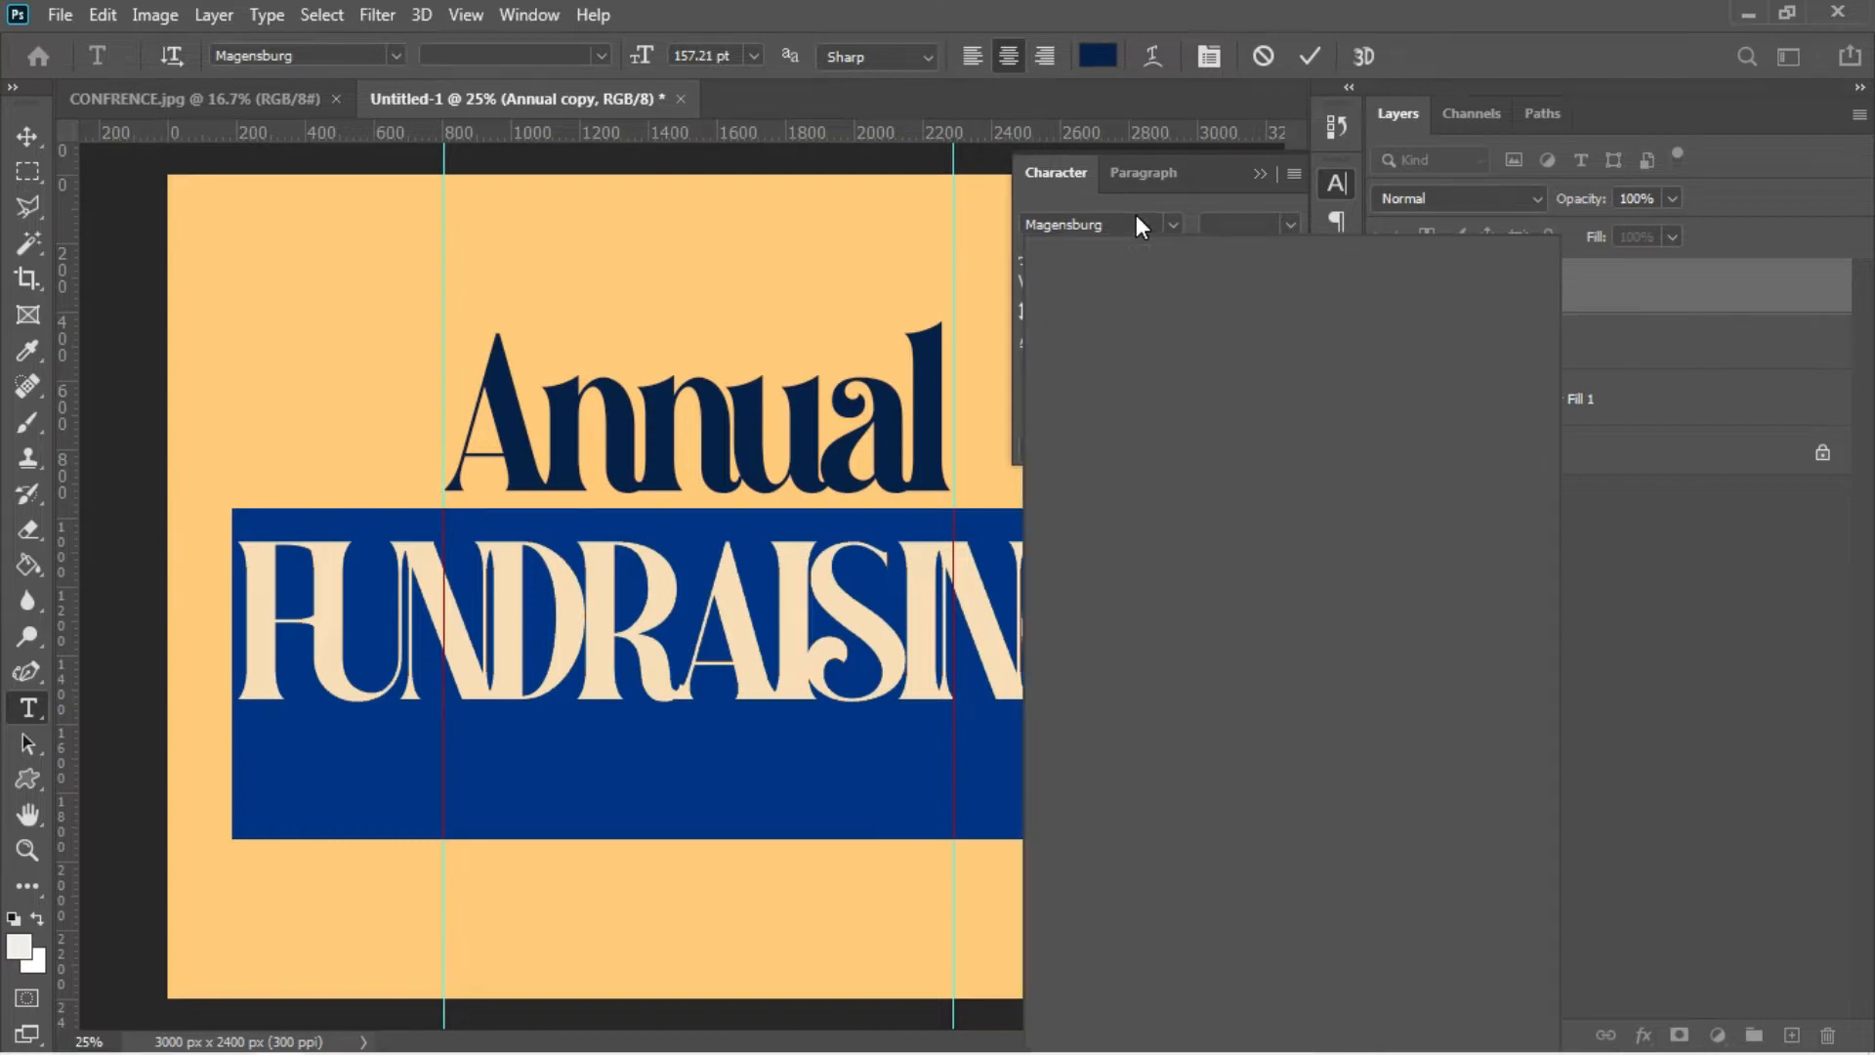
pyautogui.write('b')
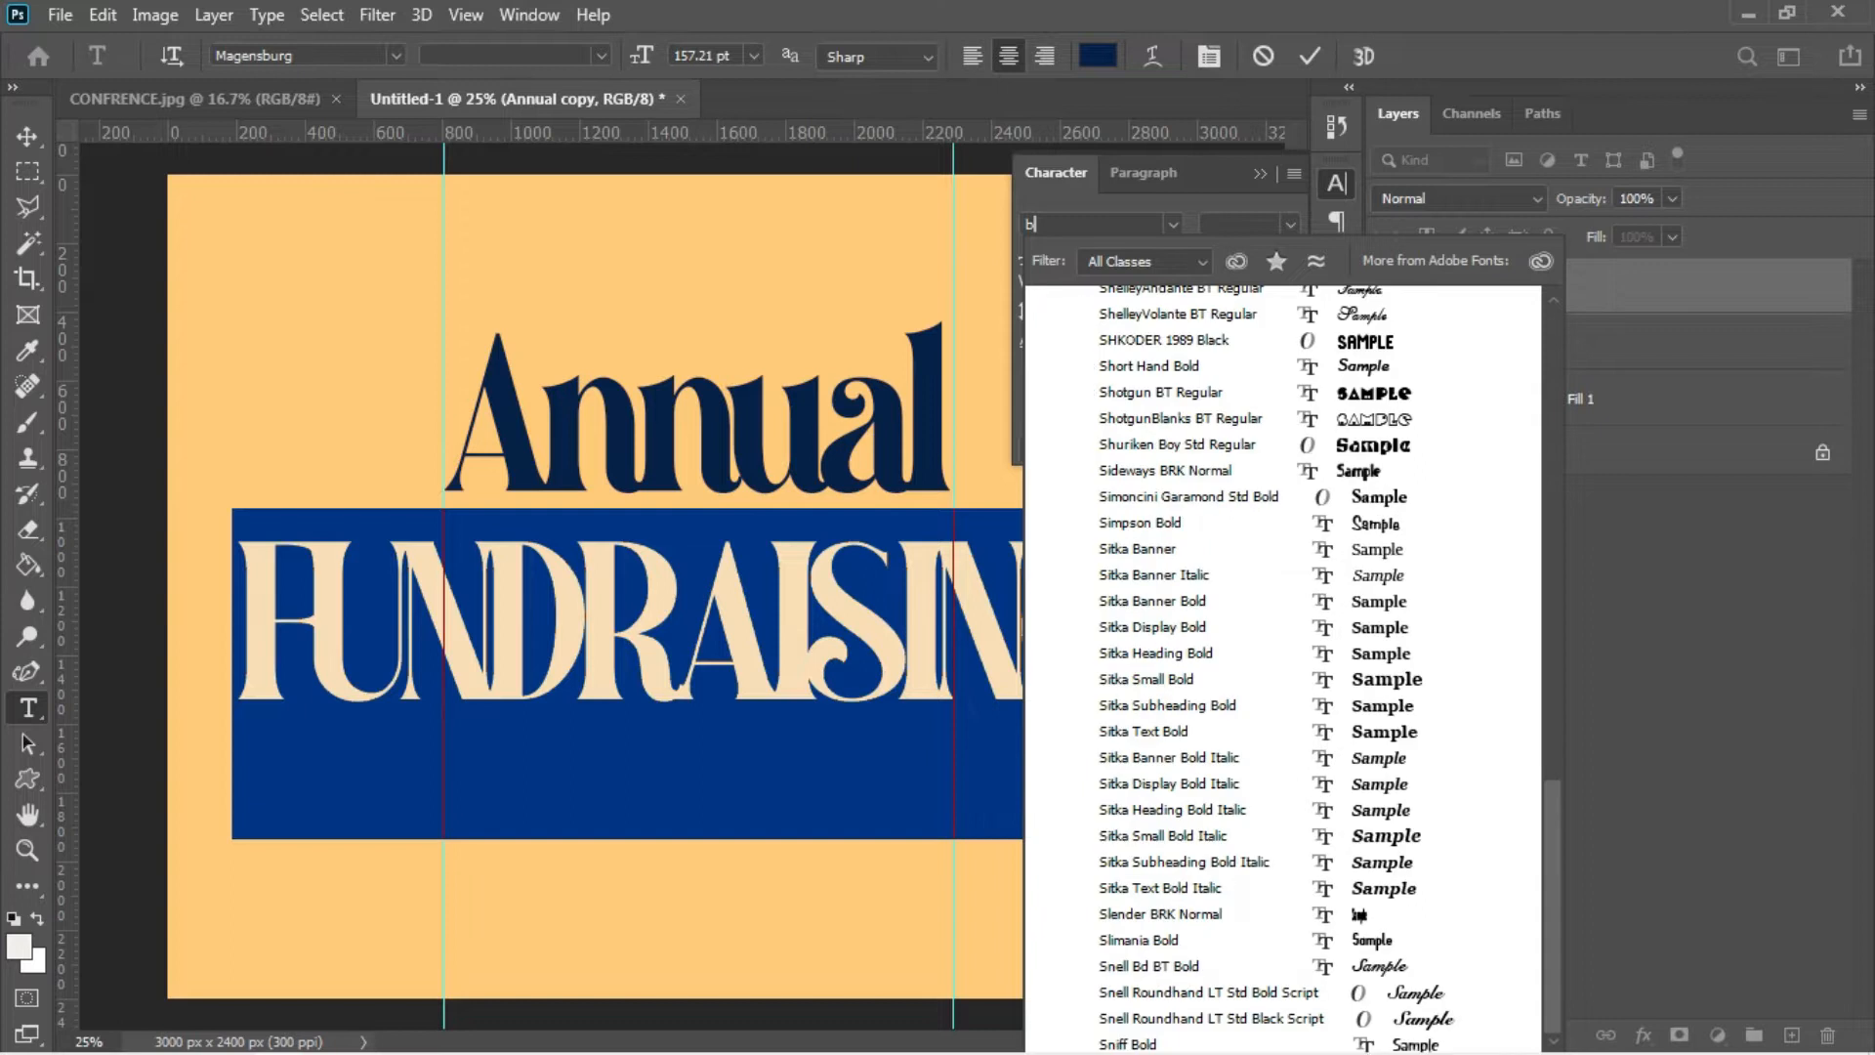
pyautogui.write('ig')
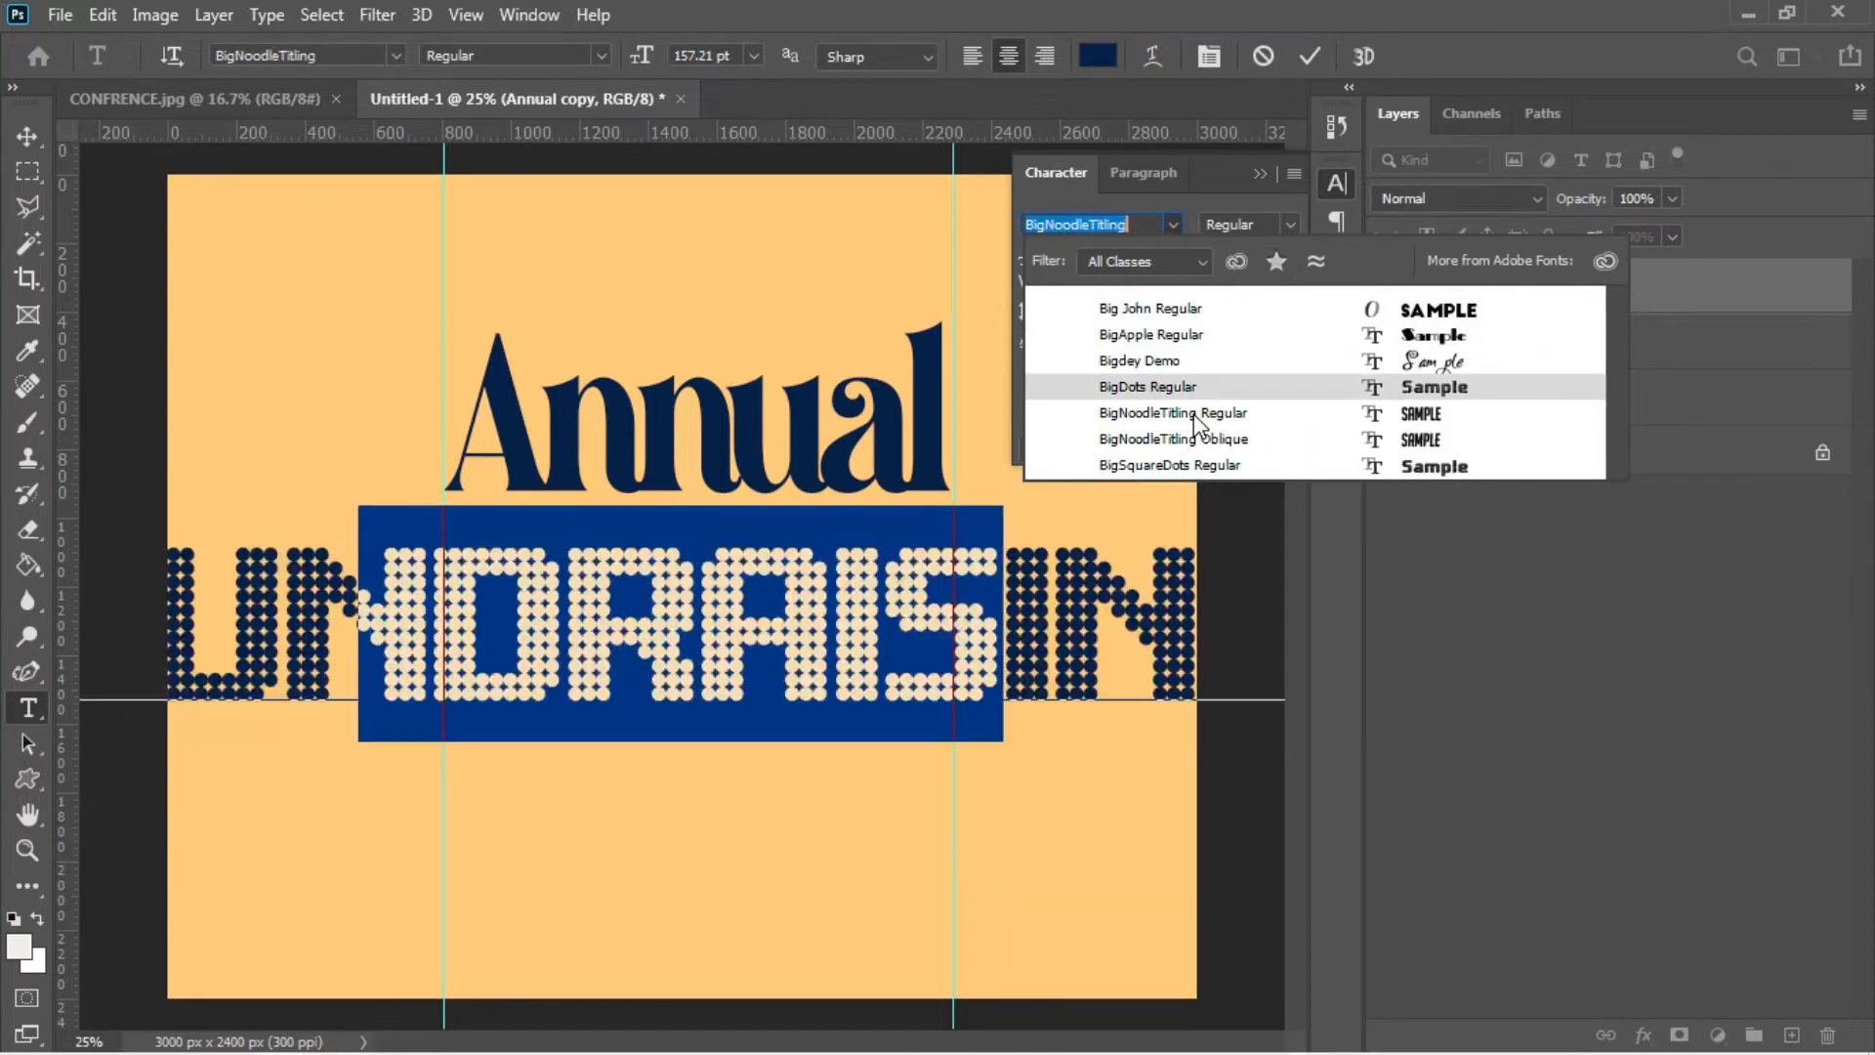
pyautogui.press('Escape')
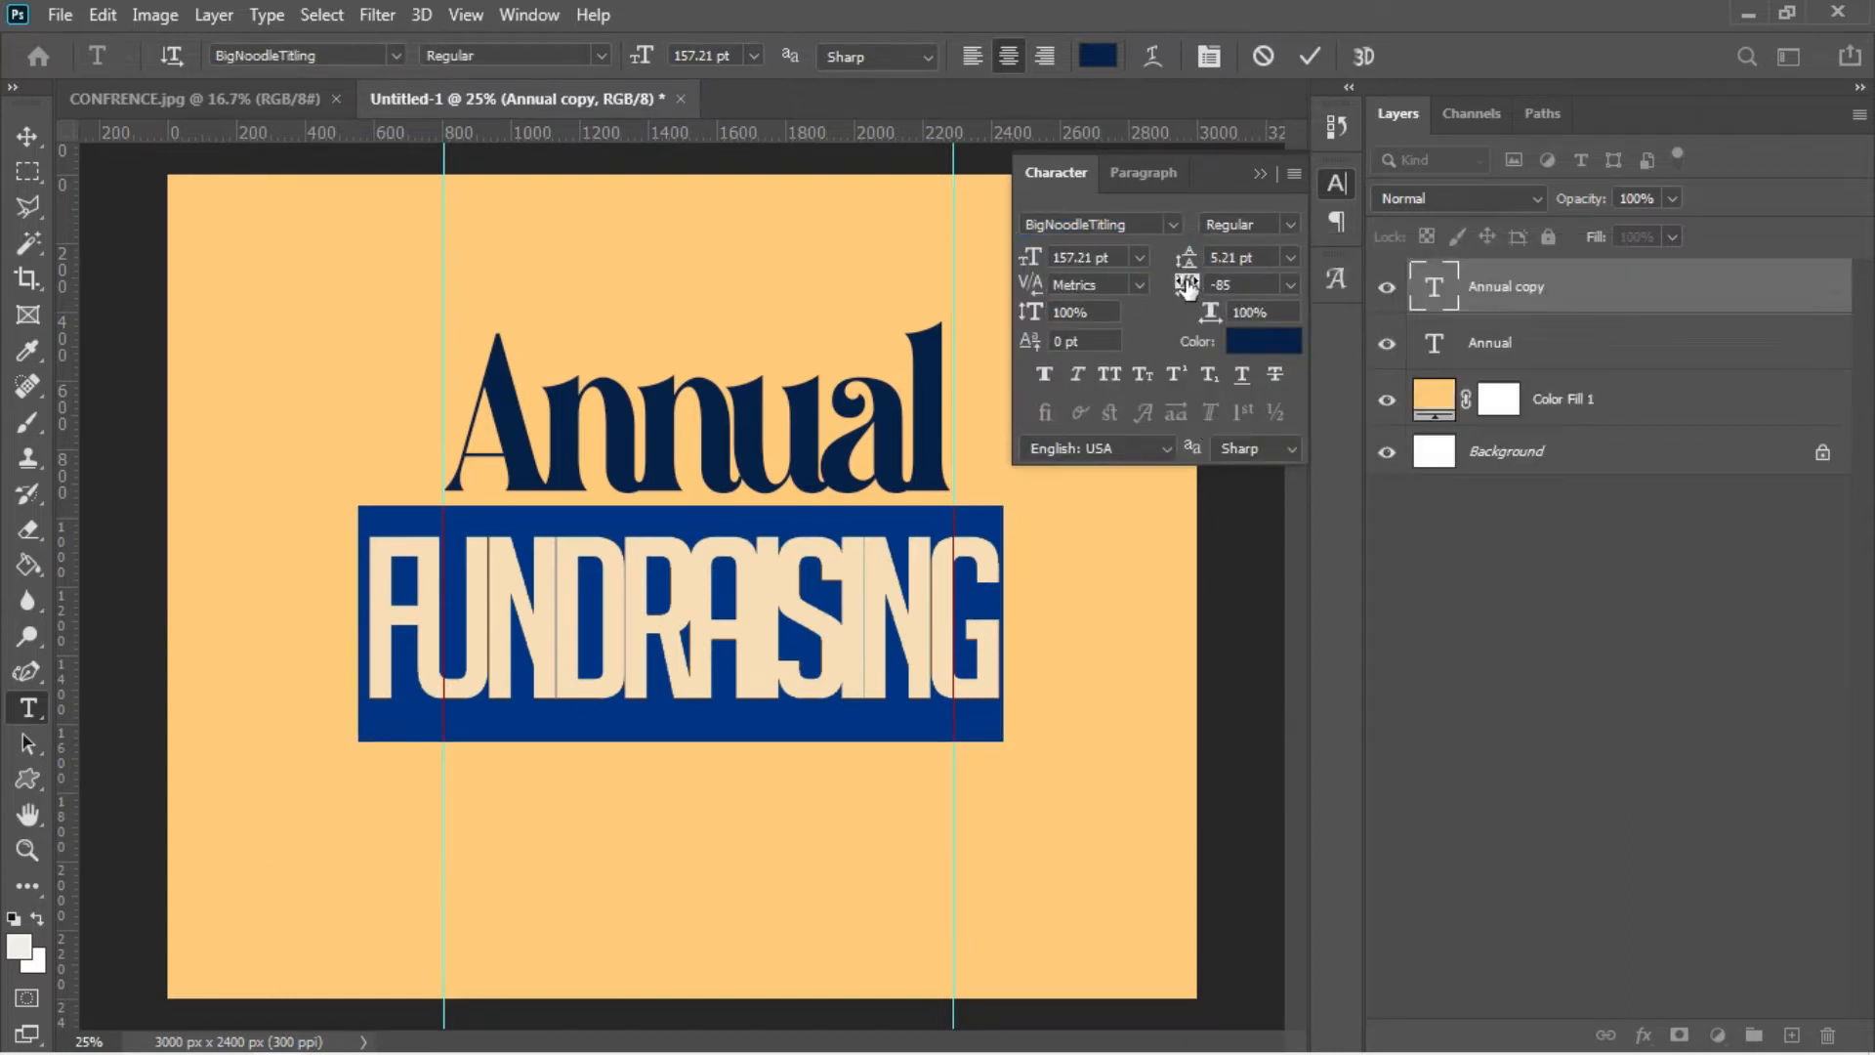
# - Try tracking values of -65, -80 and -84 on the "FUNDRAISING" text
pyautogui.moveTo(1188, 286); pyautogui.dragTo(1194, 296)
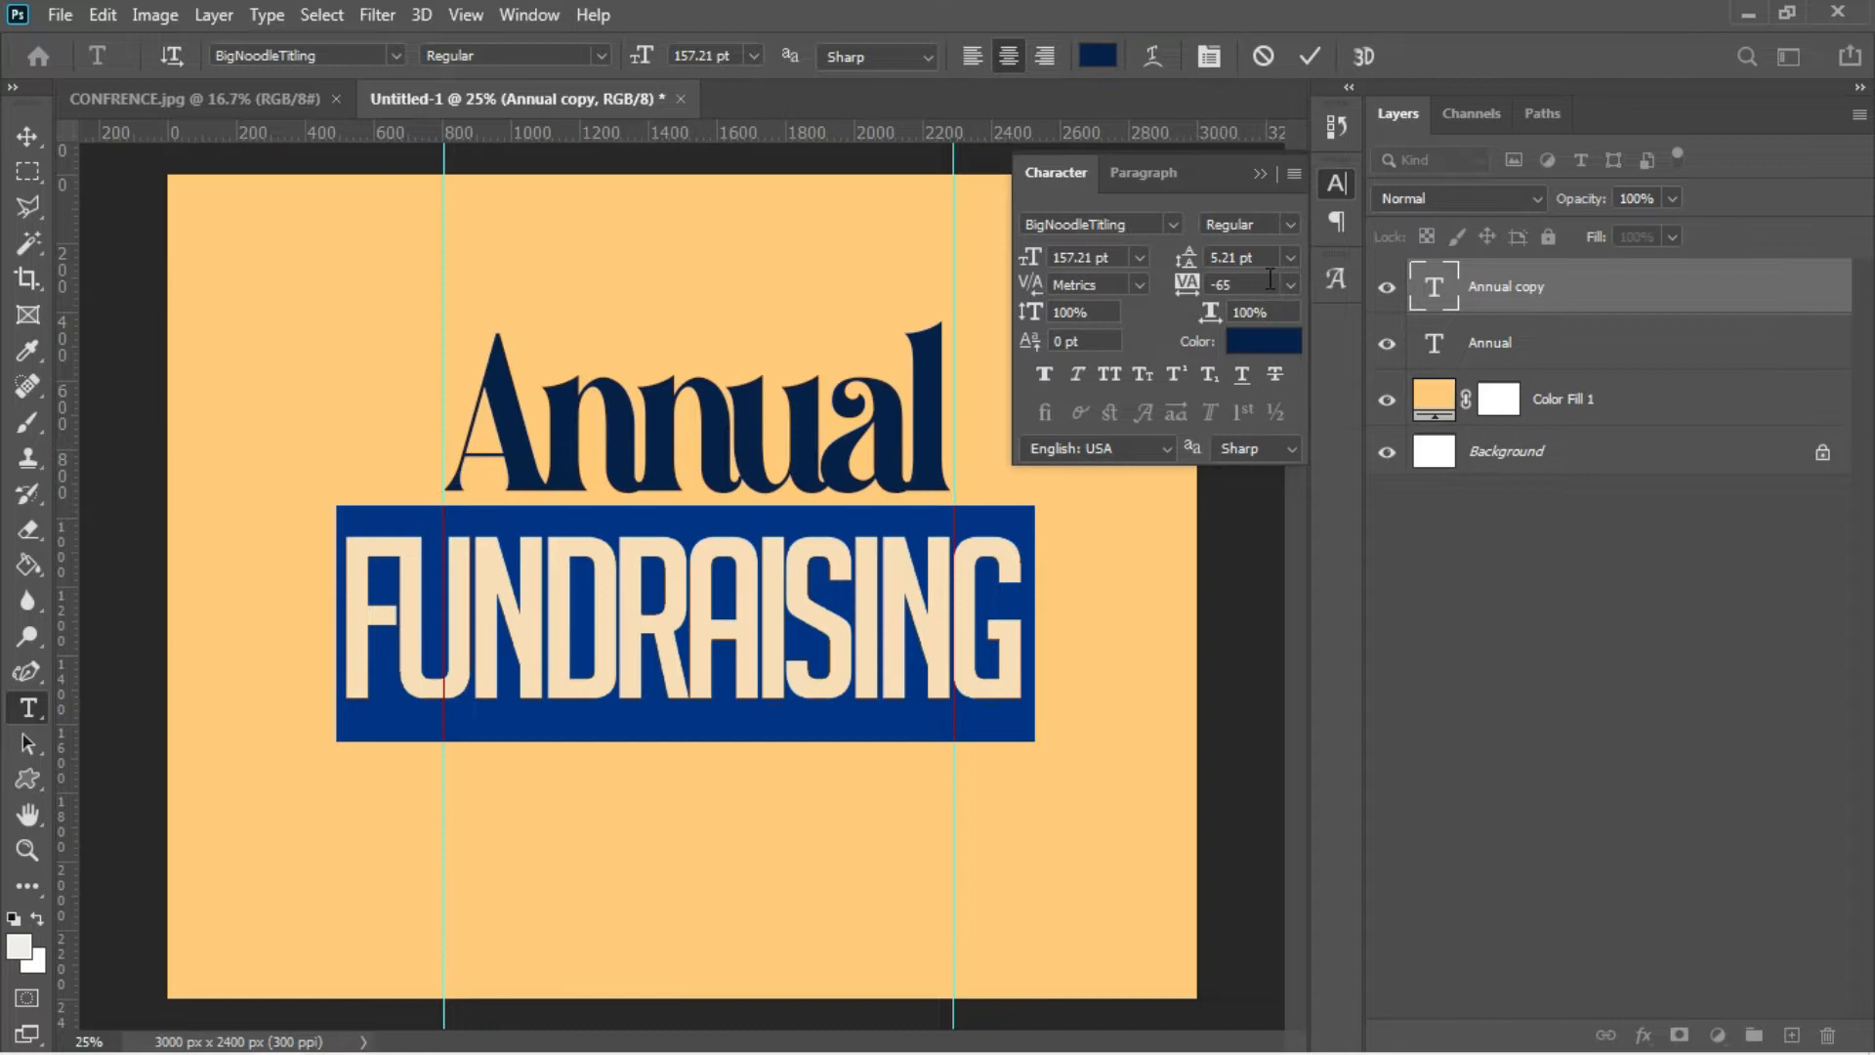
pyautogui.press('BackSpace')
pyautogui.press('BackSpace')
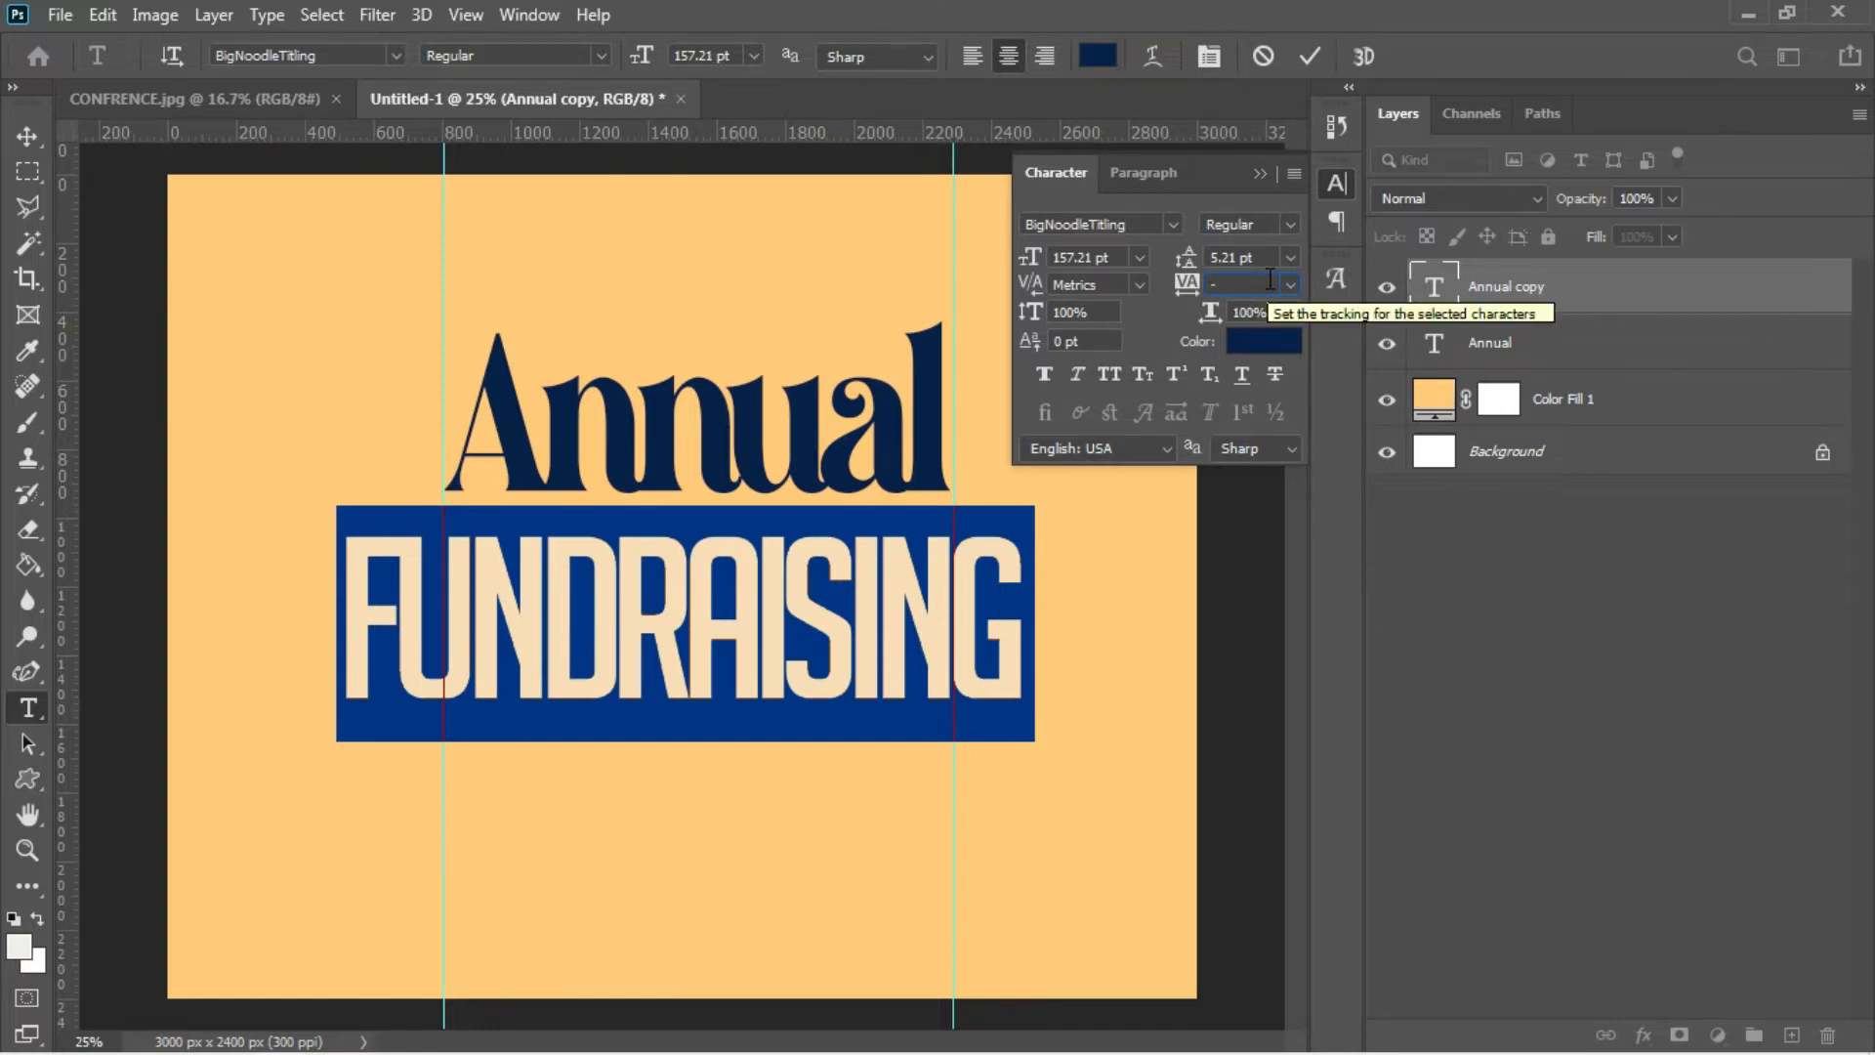
pyautogui.write('80')
pyautogui.press('Return')
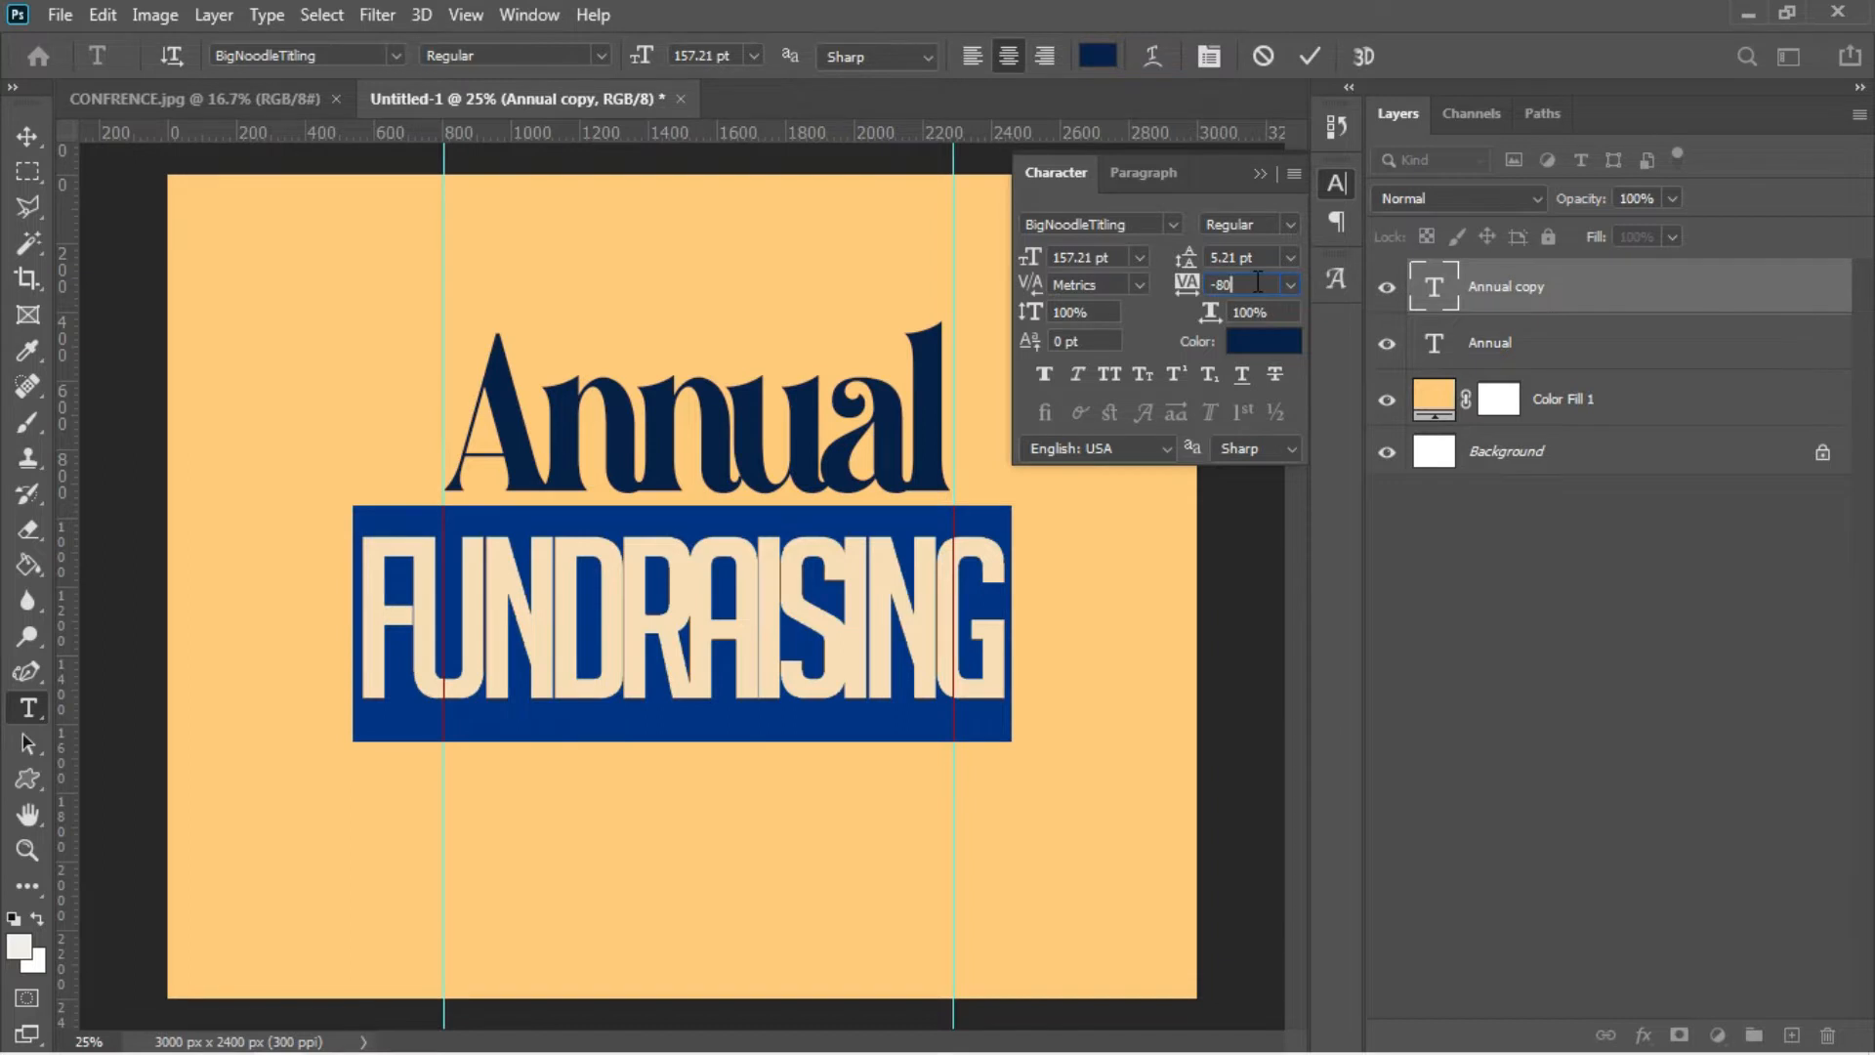
pyautogui.write('4')
pyautogui.press('Return')
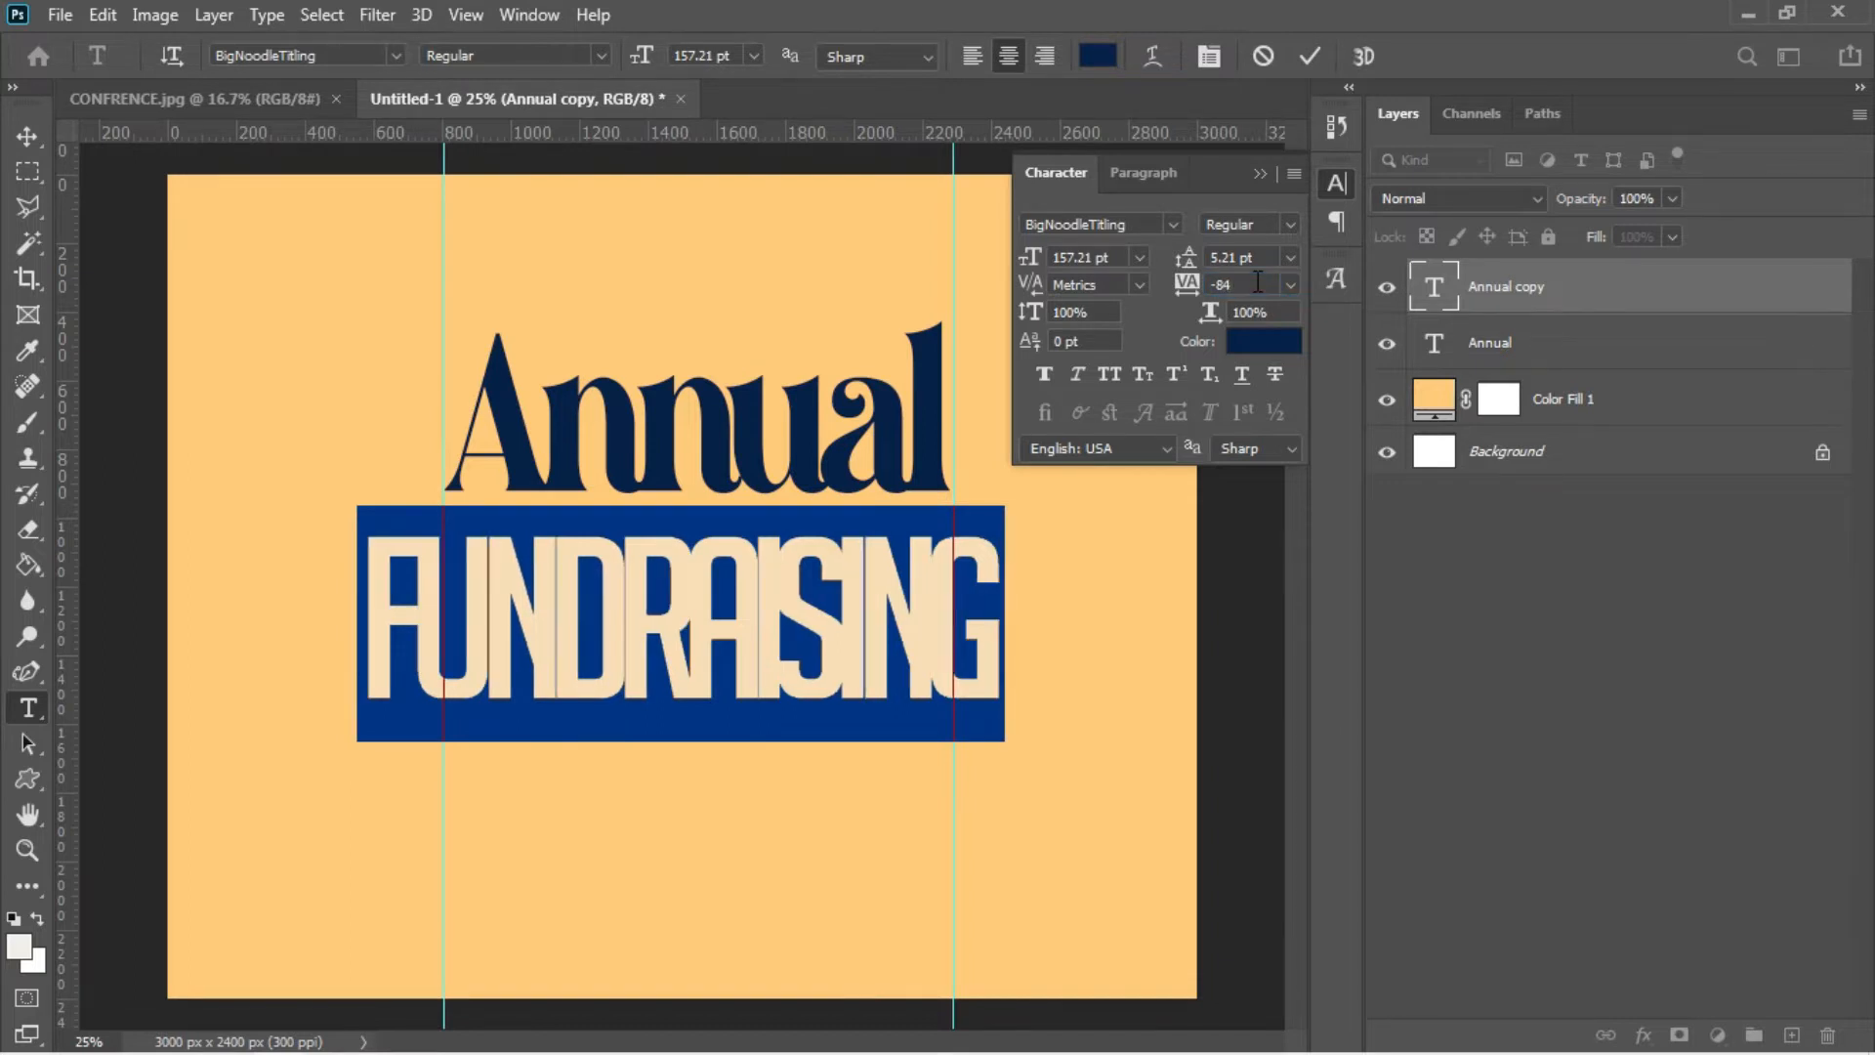
# - Set the tracking of the "FUNDRAISING" text to -74 and finish editing the text
pyautogui.press('BackSpace')
pyautogui.press('BackSpace')
pyautogui.write('74')
pyautogui.press('Return')
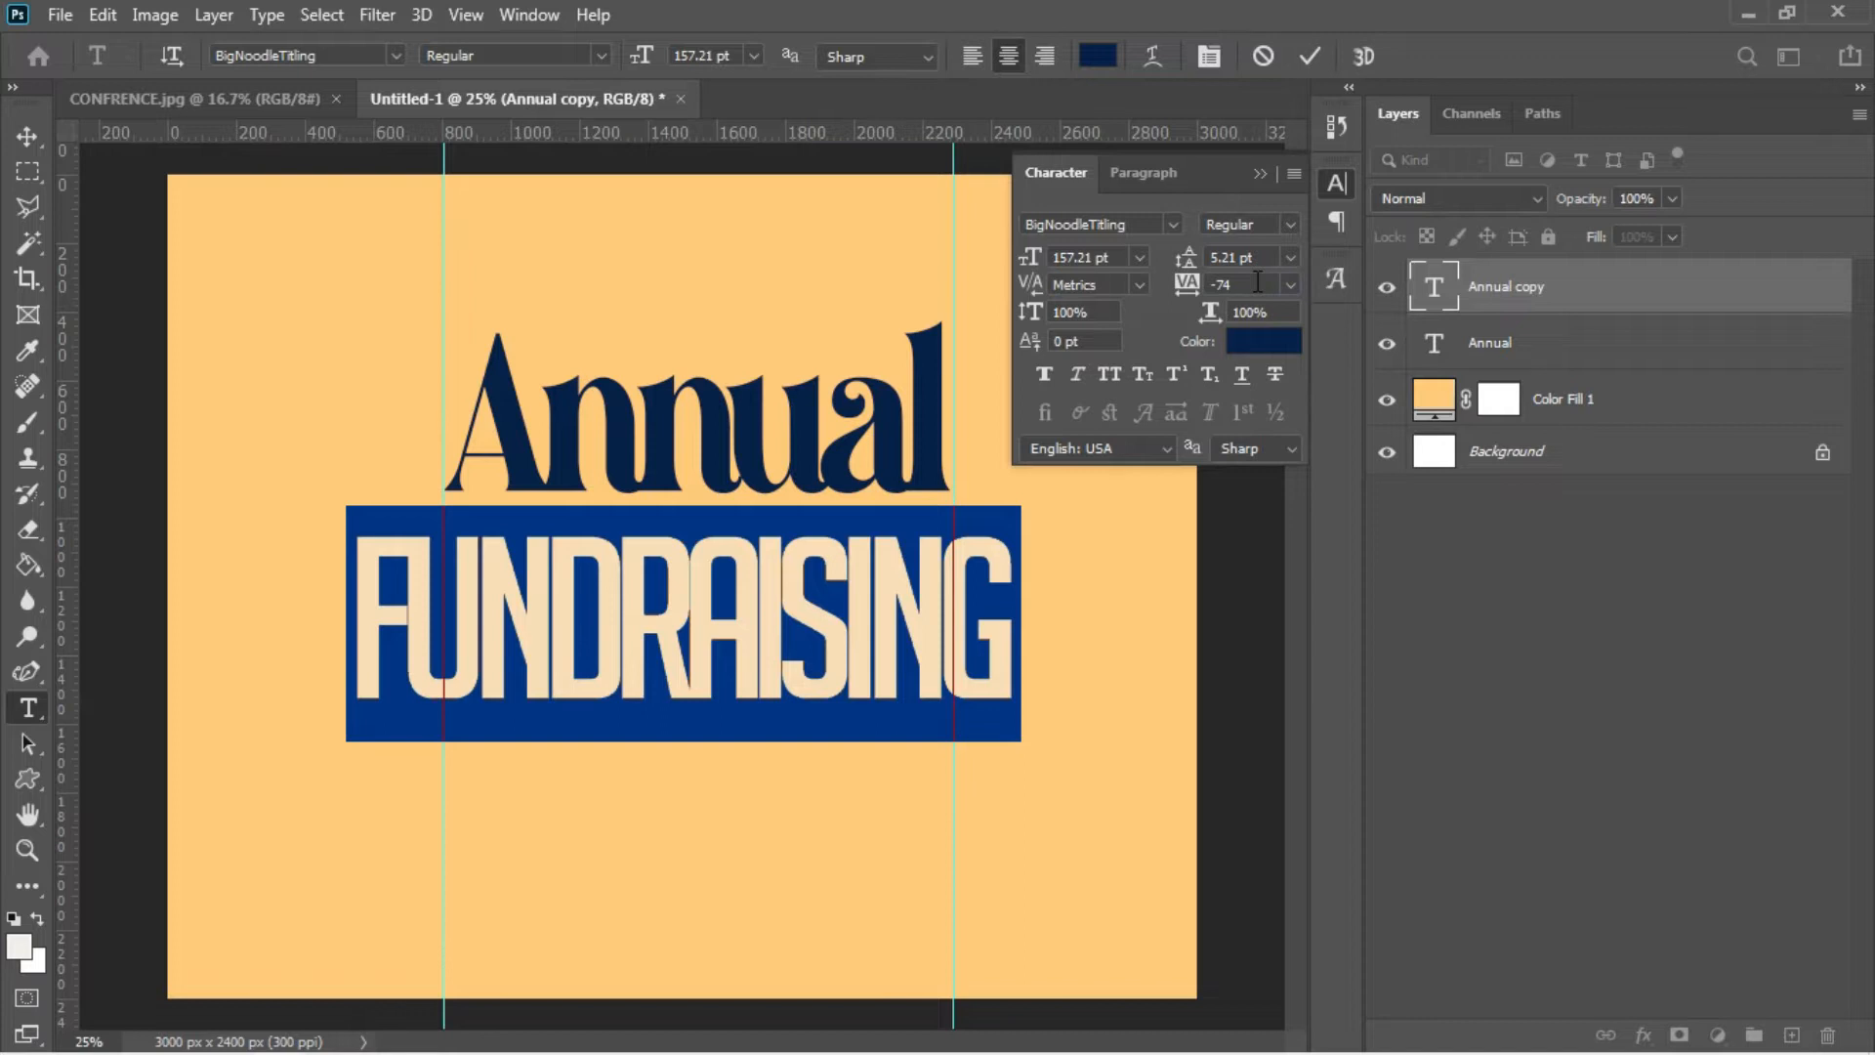
pyautogui.click(28, 136)
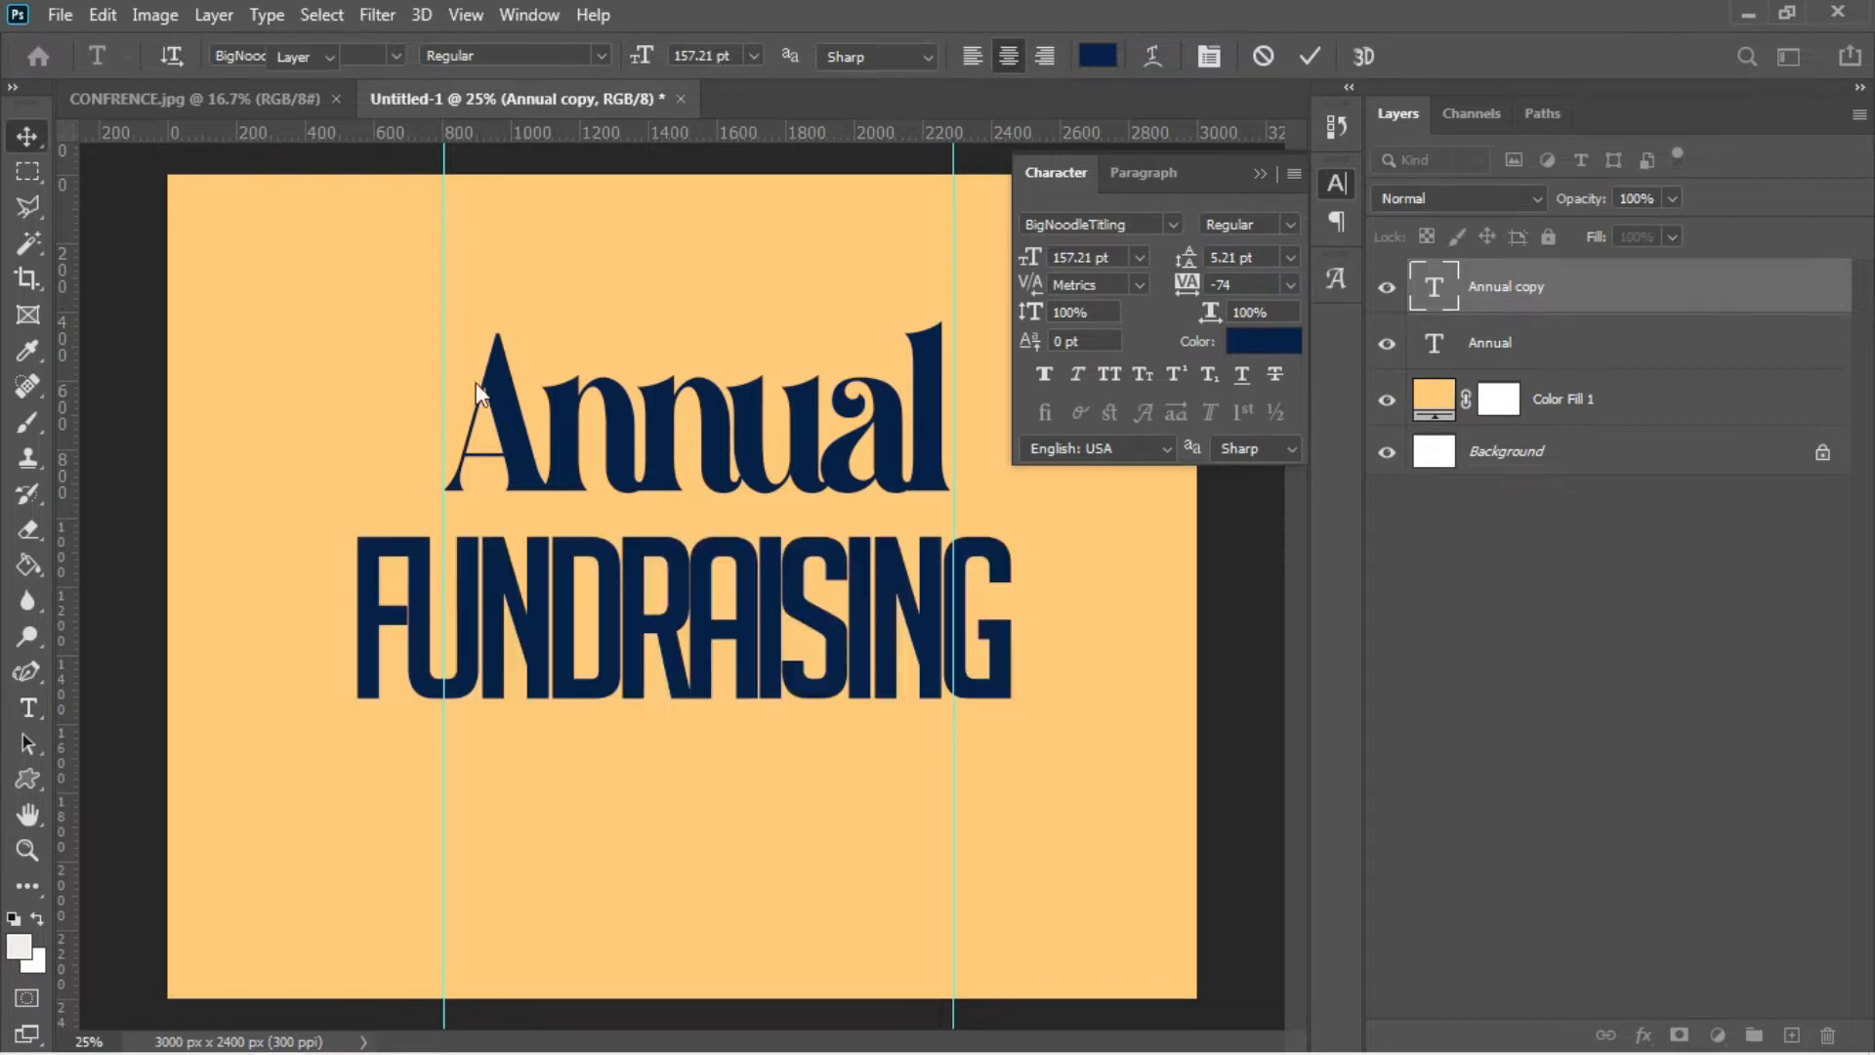
# - Scale the "FUNDRAISING" text down to about 122.6 pt so it spans the two vertical guides
pyautogui.hotkey('ctrl', 't')
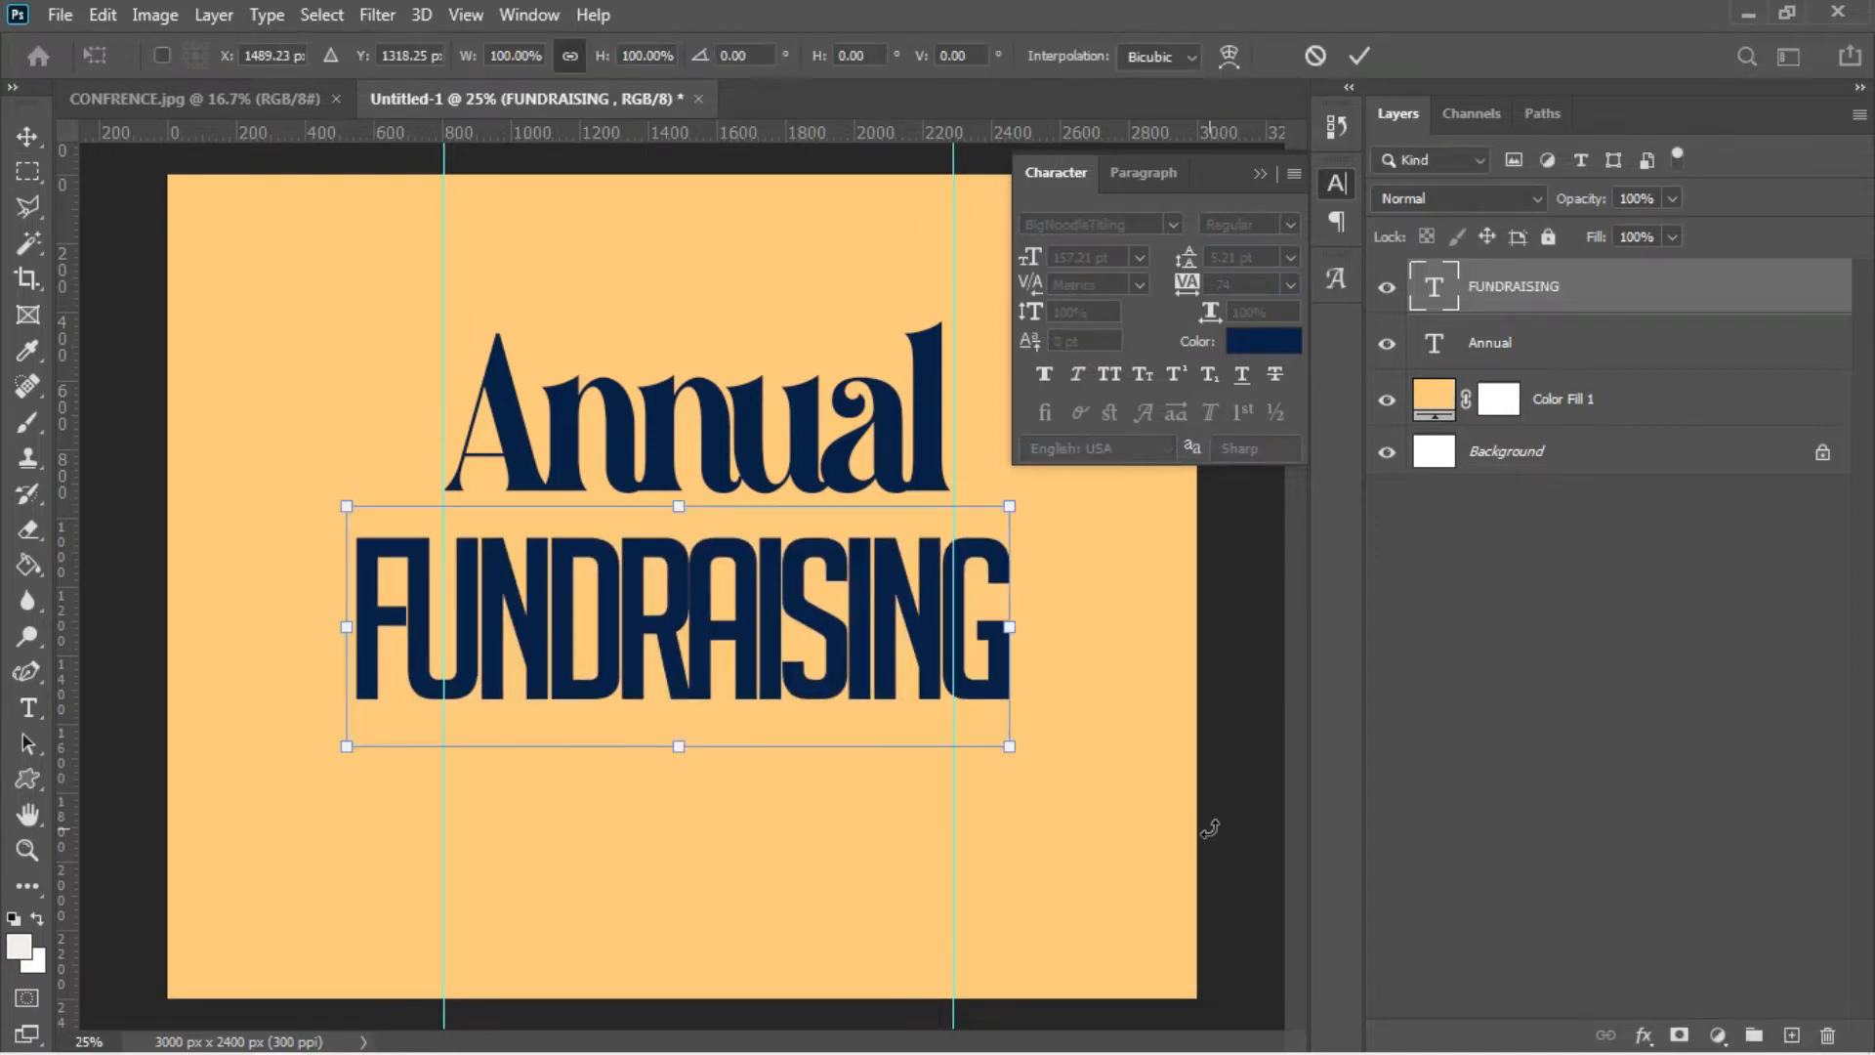
pyautogui.moveTo(1004, 745); pyautogui.dragTo(945, 736)
pyautogui.moveTo(343, 728); pyautogui.dragTo(424, 672)
pyautogui.press('Return')
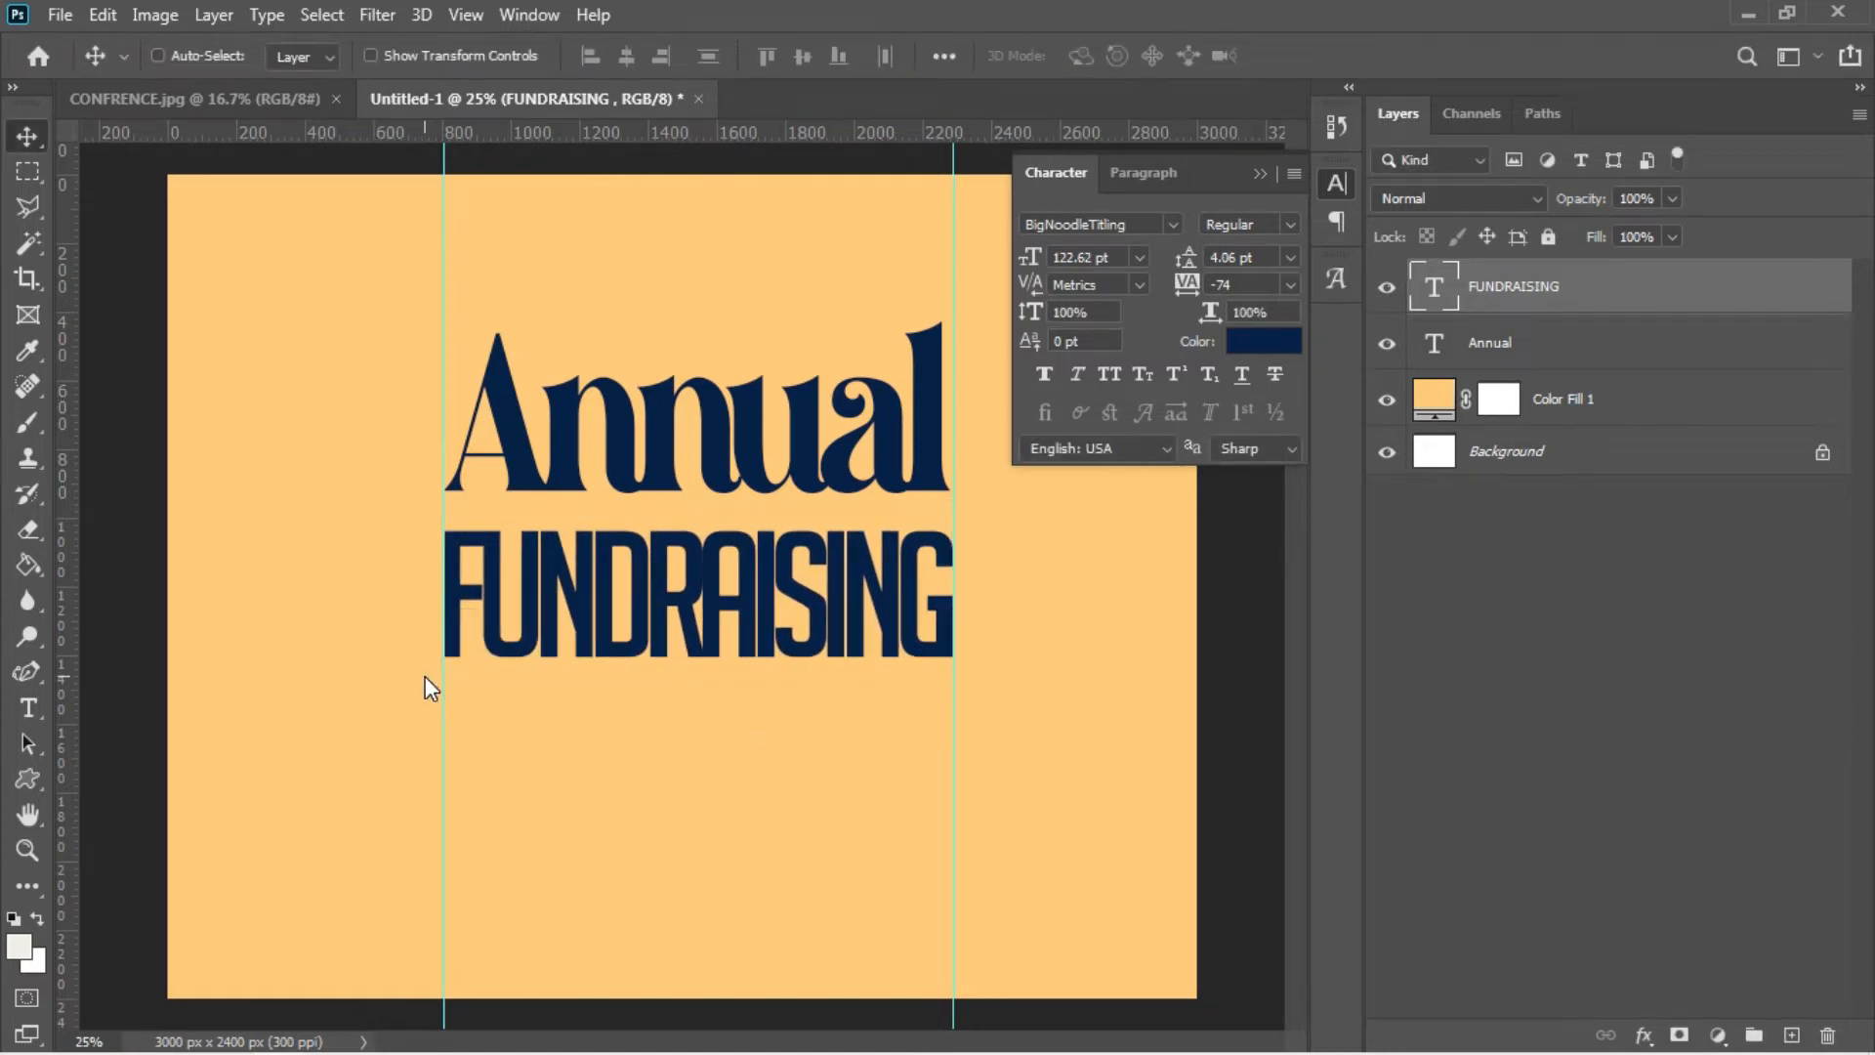
# - Nudge the "FUNDRAISING" text up by about 95 px so it sits directly beneath "Annual"
pyautogui.hotkey('shift', 'Up')
pyautogui.hotkey('shift', 'Up')
pyautogui.hotkey('shift', 'Up')
pyautogui.hotkey('shift', 'Up')
pyautogui.hotkey('shift', 'Up')
pyautogui.hotkey('shift', 'Up')
pyautogui.hotkey('shift', 'Up')
pyautogui.hotkey('shift', 'Up')
pyautogui.hotkey('shift', 'Up')
pyautogui.hotkey('shift', 'Up')
pyautogui.hotkey('shift', 'Up')
pyautogui.hotkey('shift', 'Up')
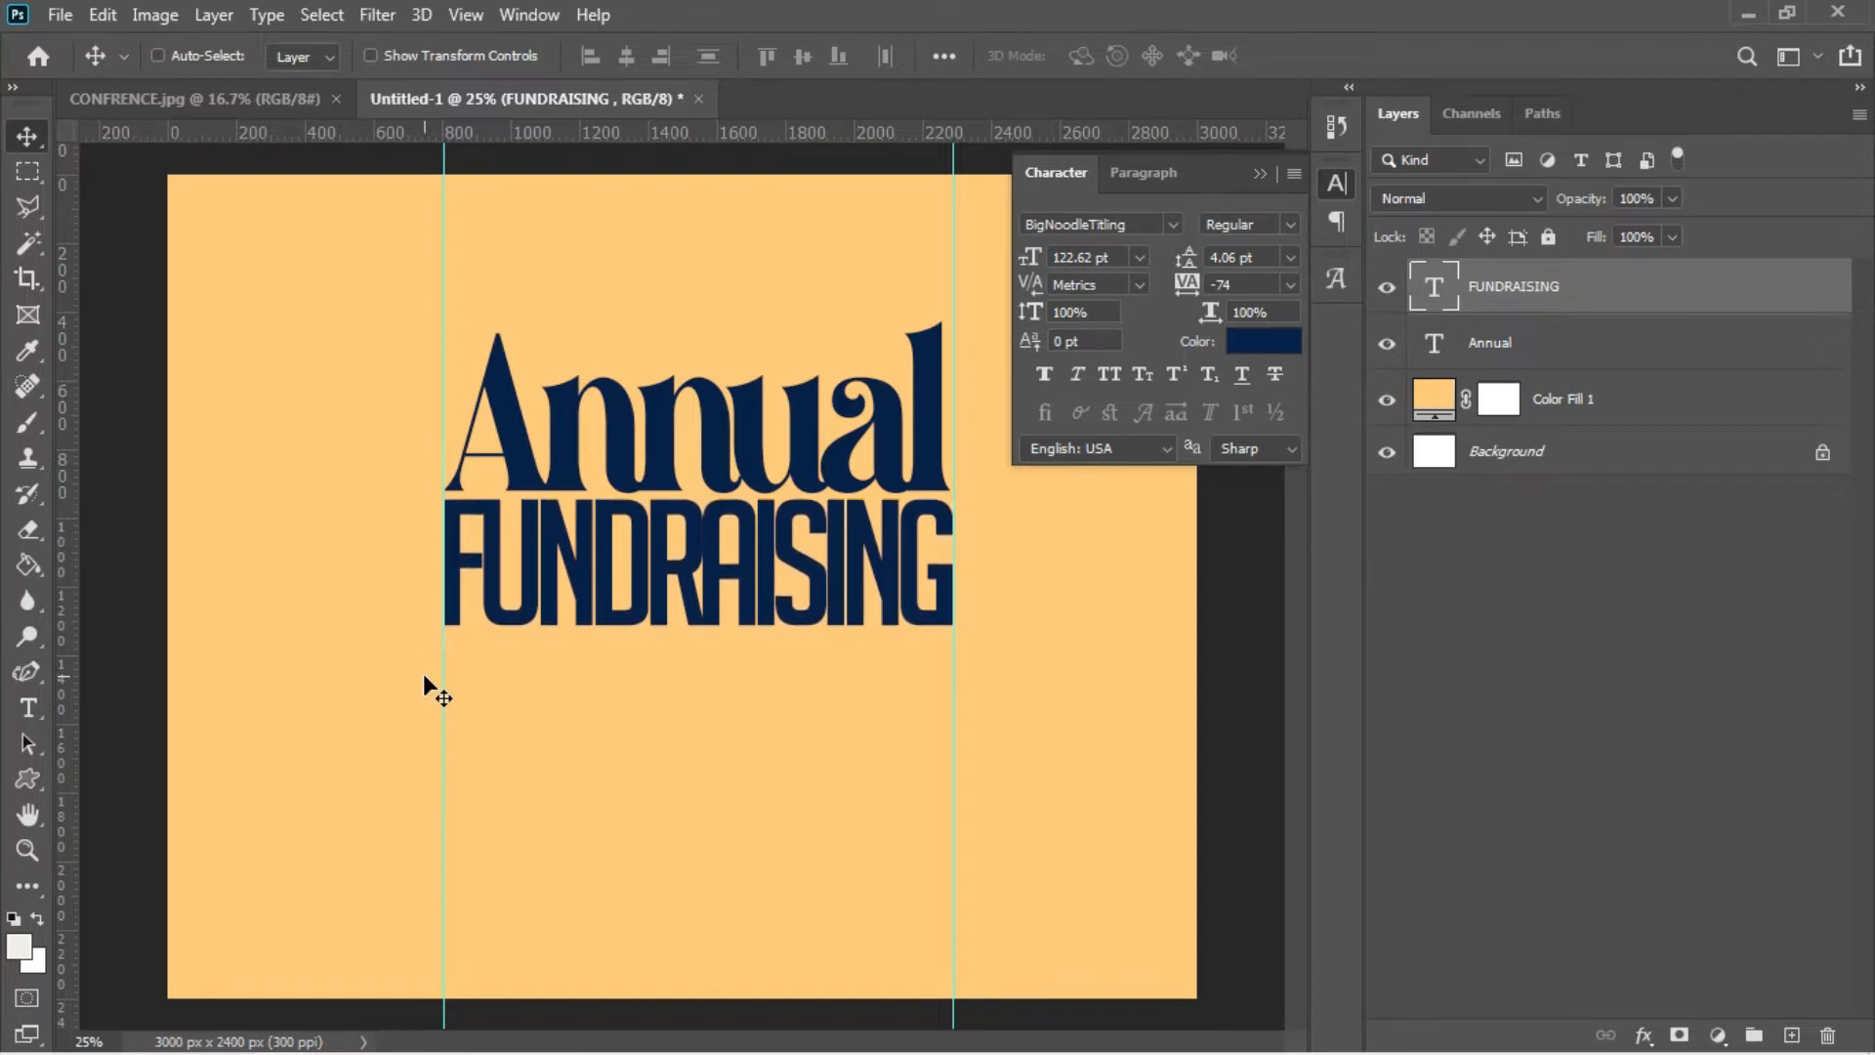
pyautogui.hotkey('shift', 'Up')
pyautogui.hotkey('shift', 'Up')
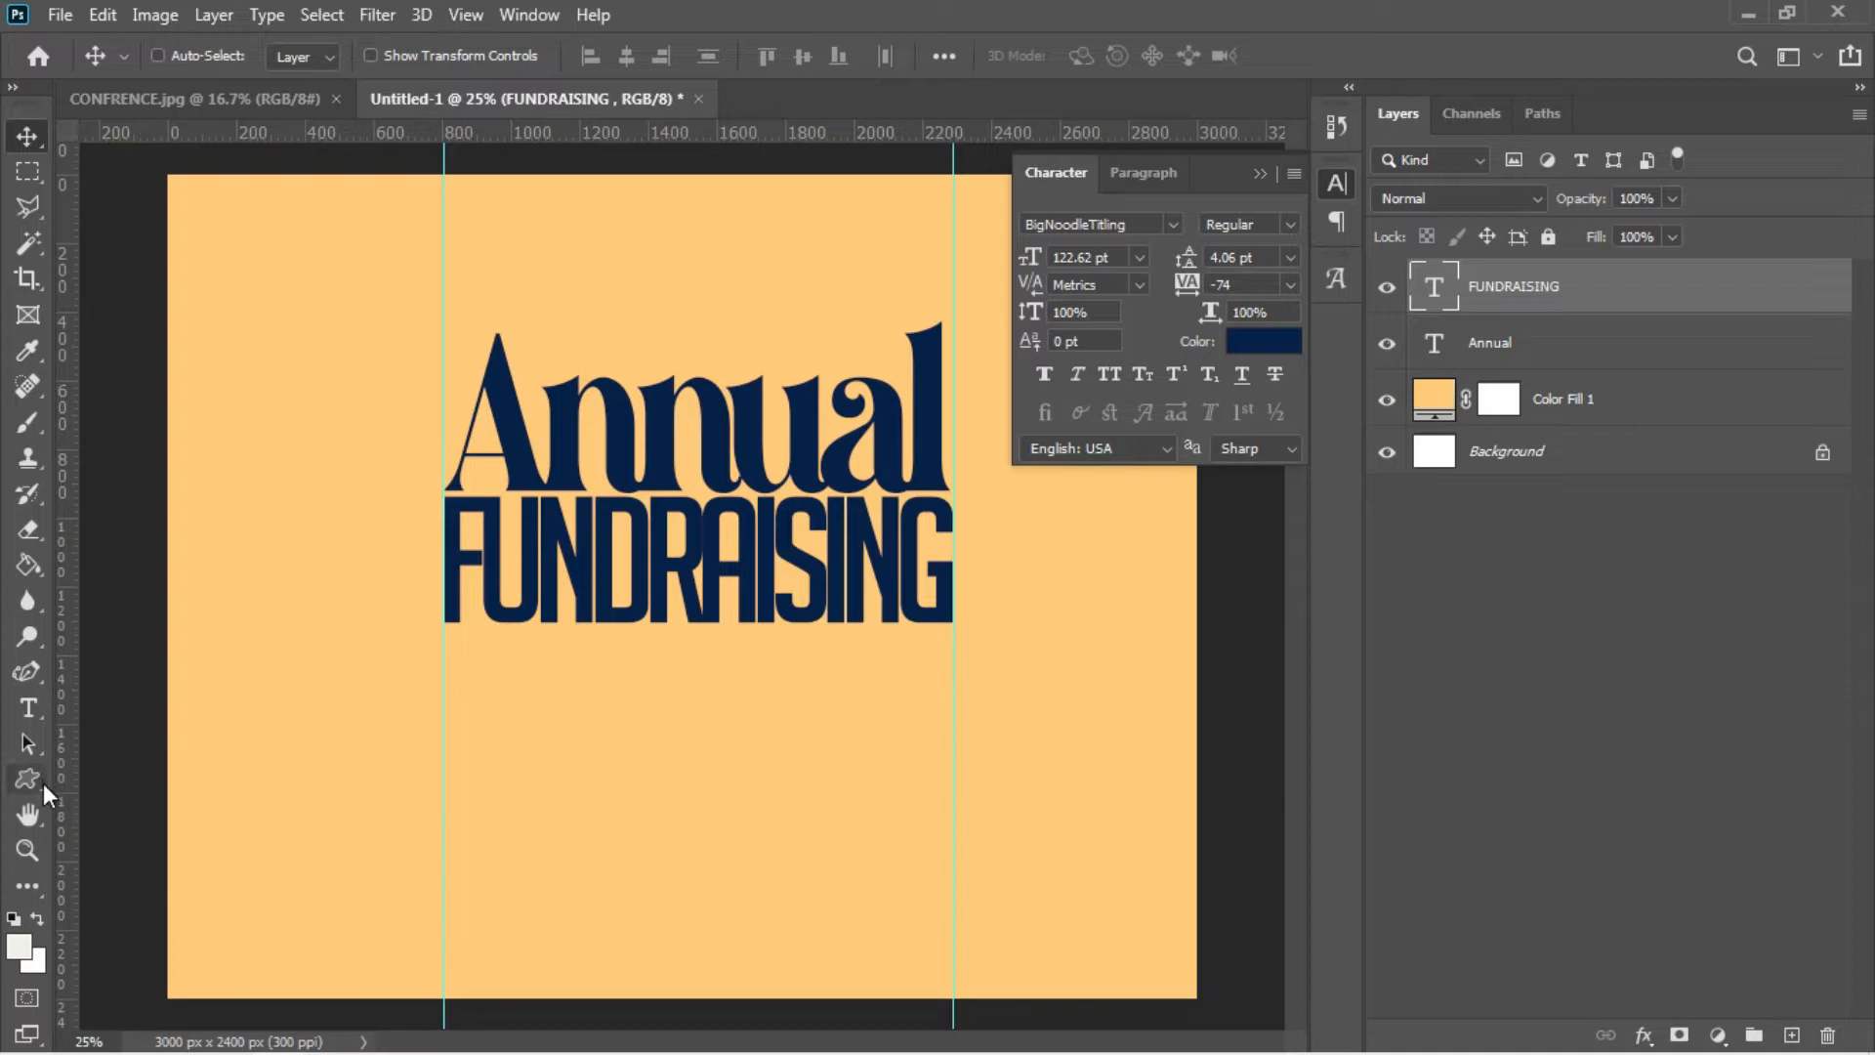
# - Draw a thin rectangle about 1484 × 12 px between the guides below "FUNDRAISING", with no stroke and a navy fill
pyautogui.moveTo(43, 783); pyautogui.dragTo(92, 787)
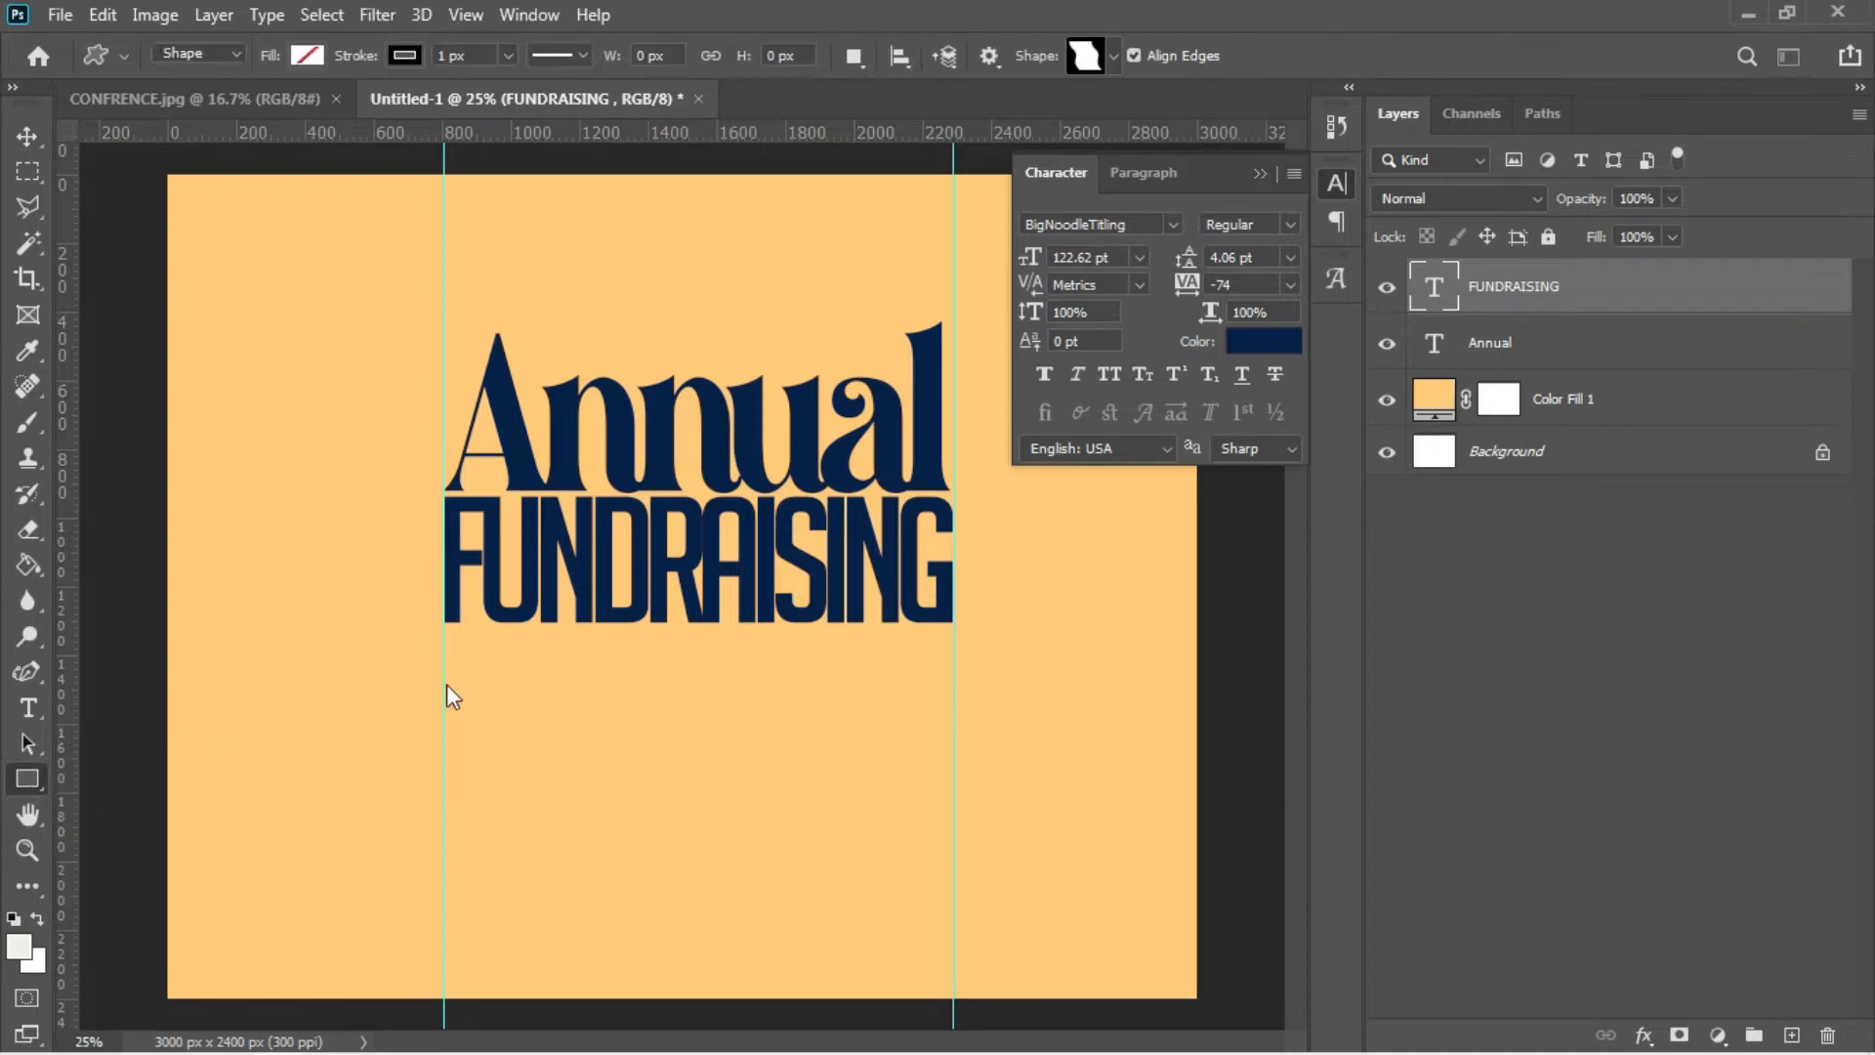
pyautogui.moveTo(442, 652); pyautogui.dragTo(954, 655)
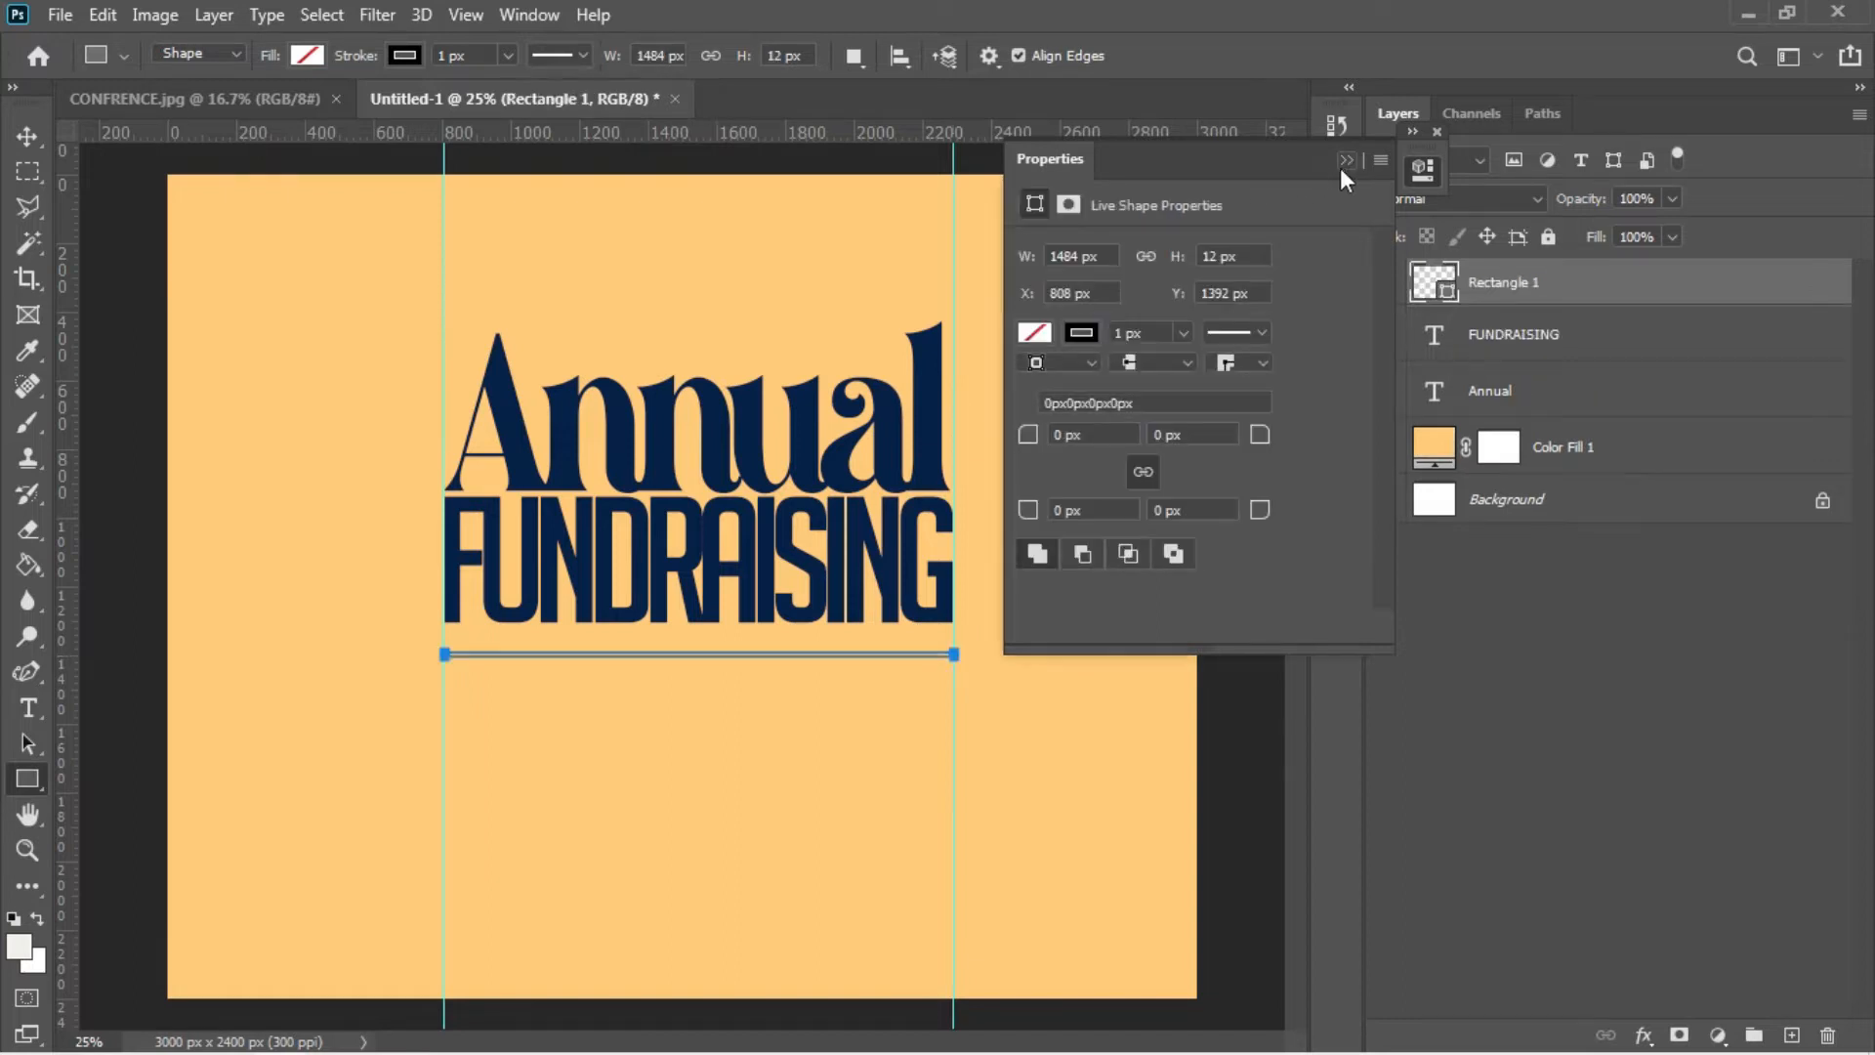
pyautogui.click(1078, 331)
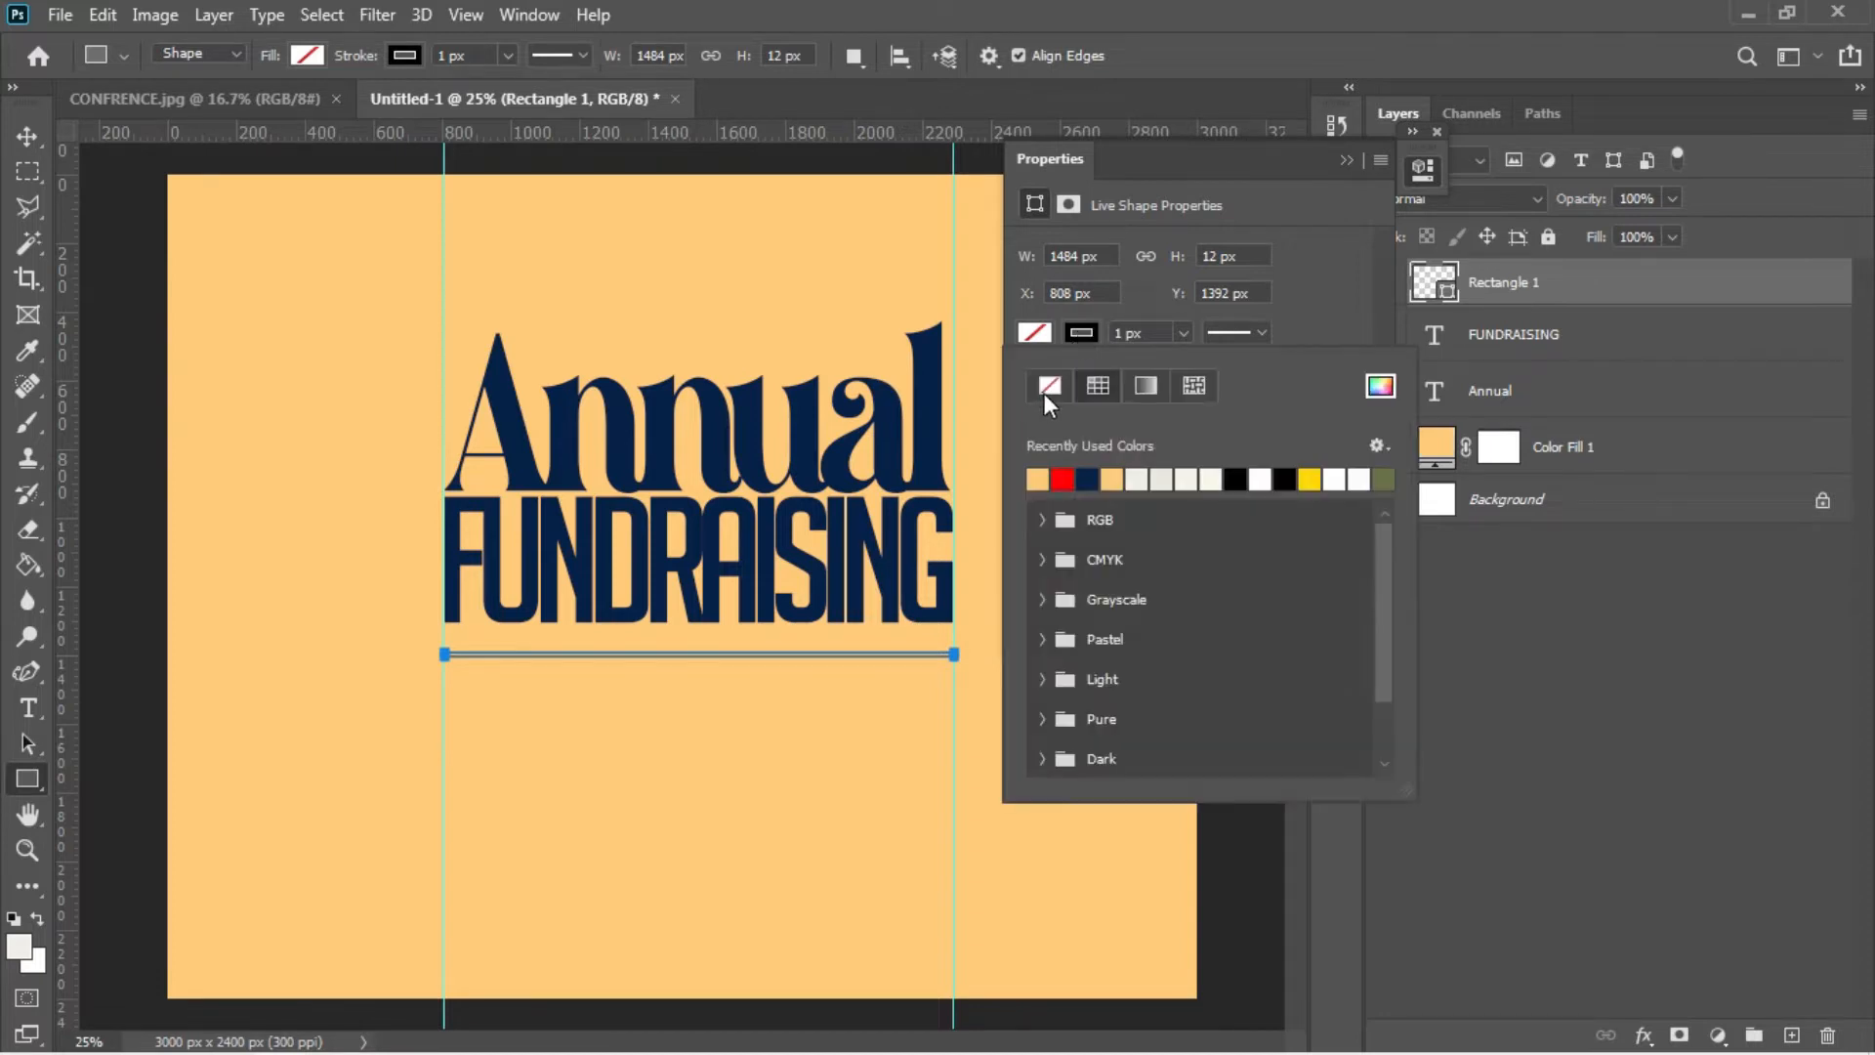
pyautogui.click(1045, 391)
pyautogui.click(1041, 334)
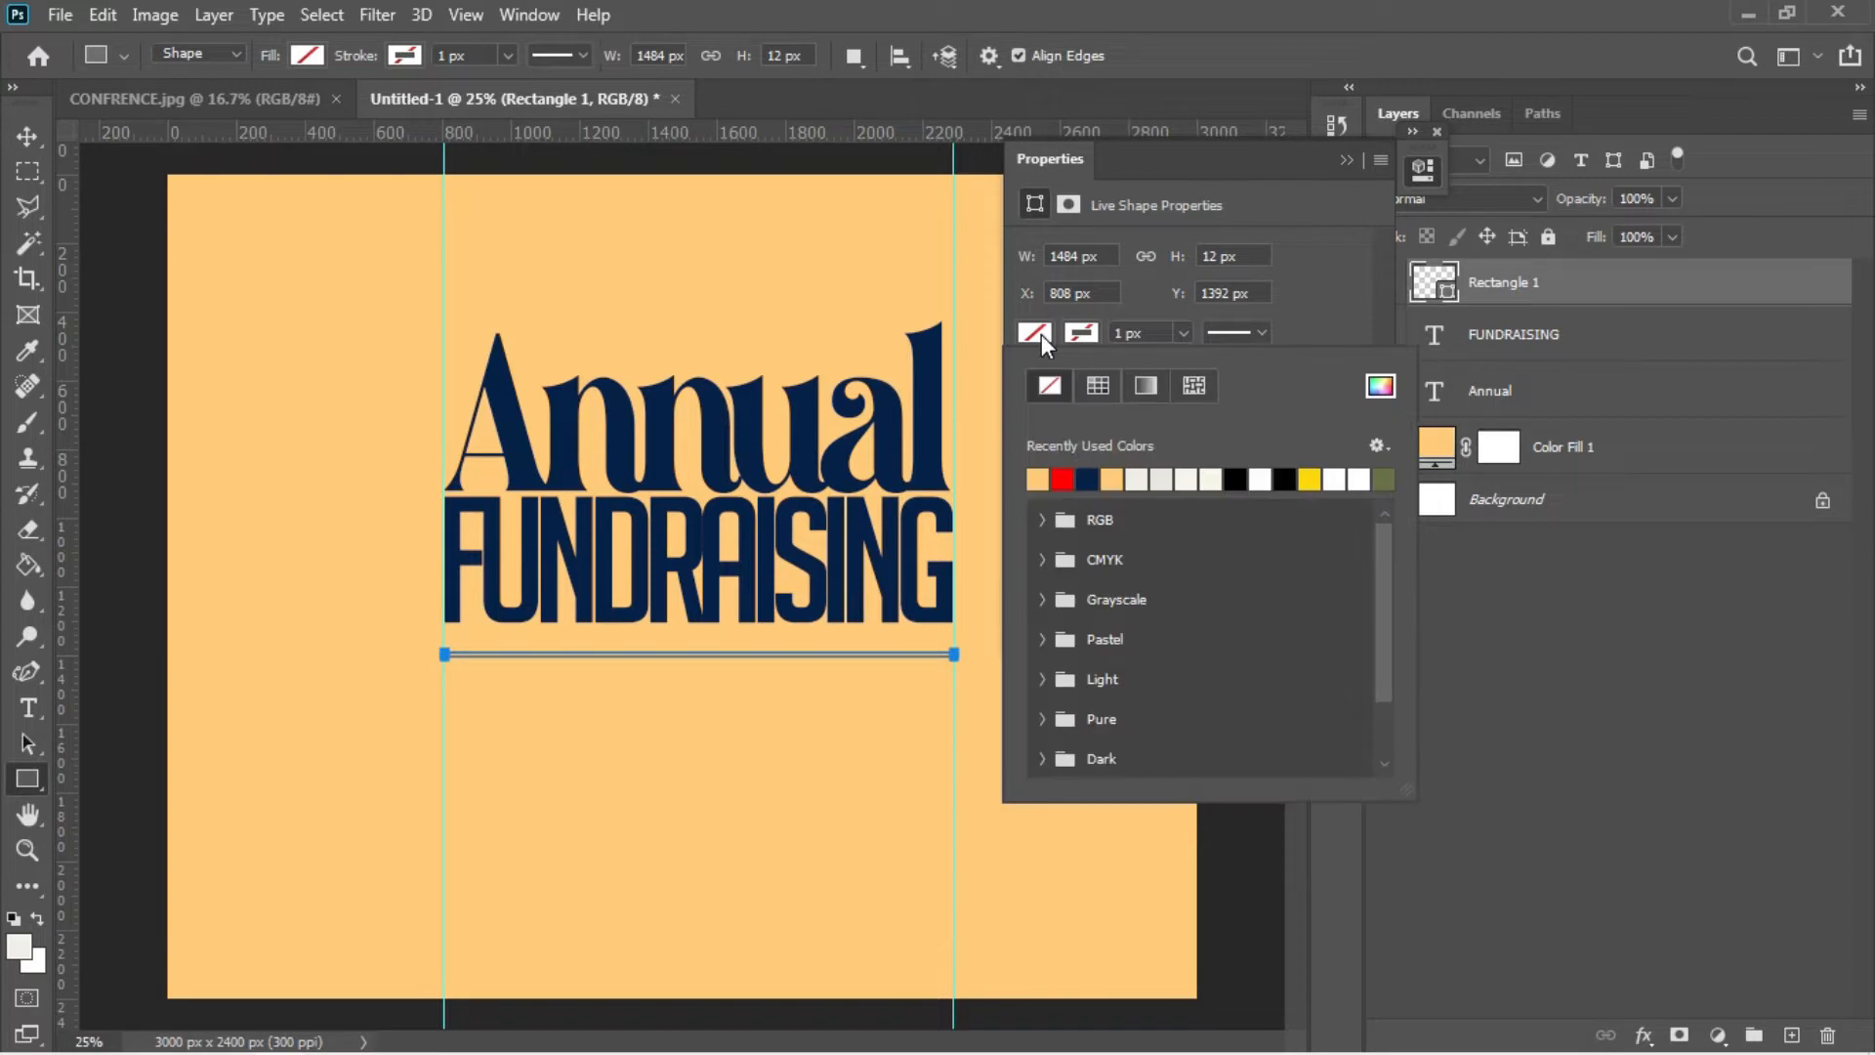
pyautogui.click(1086, 479)
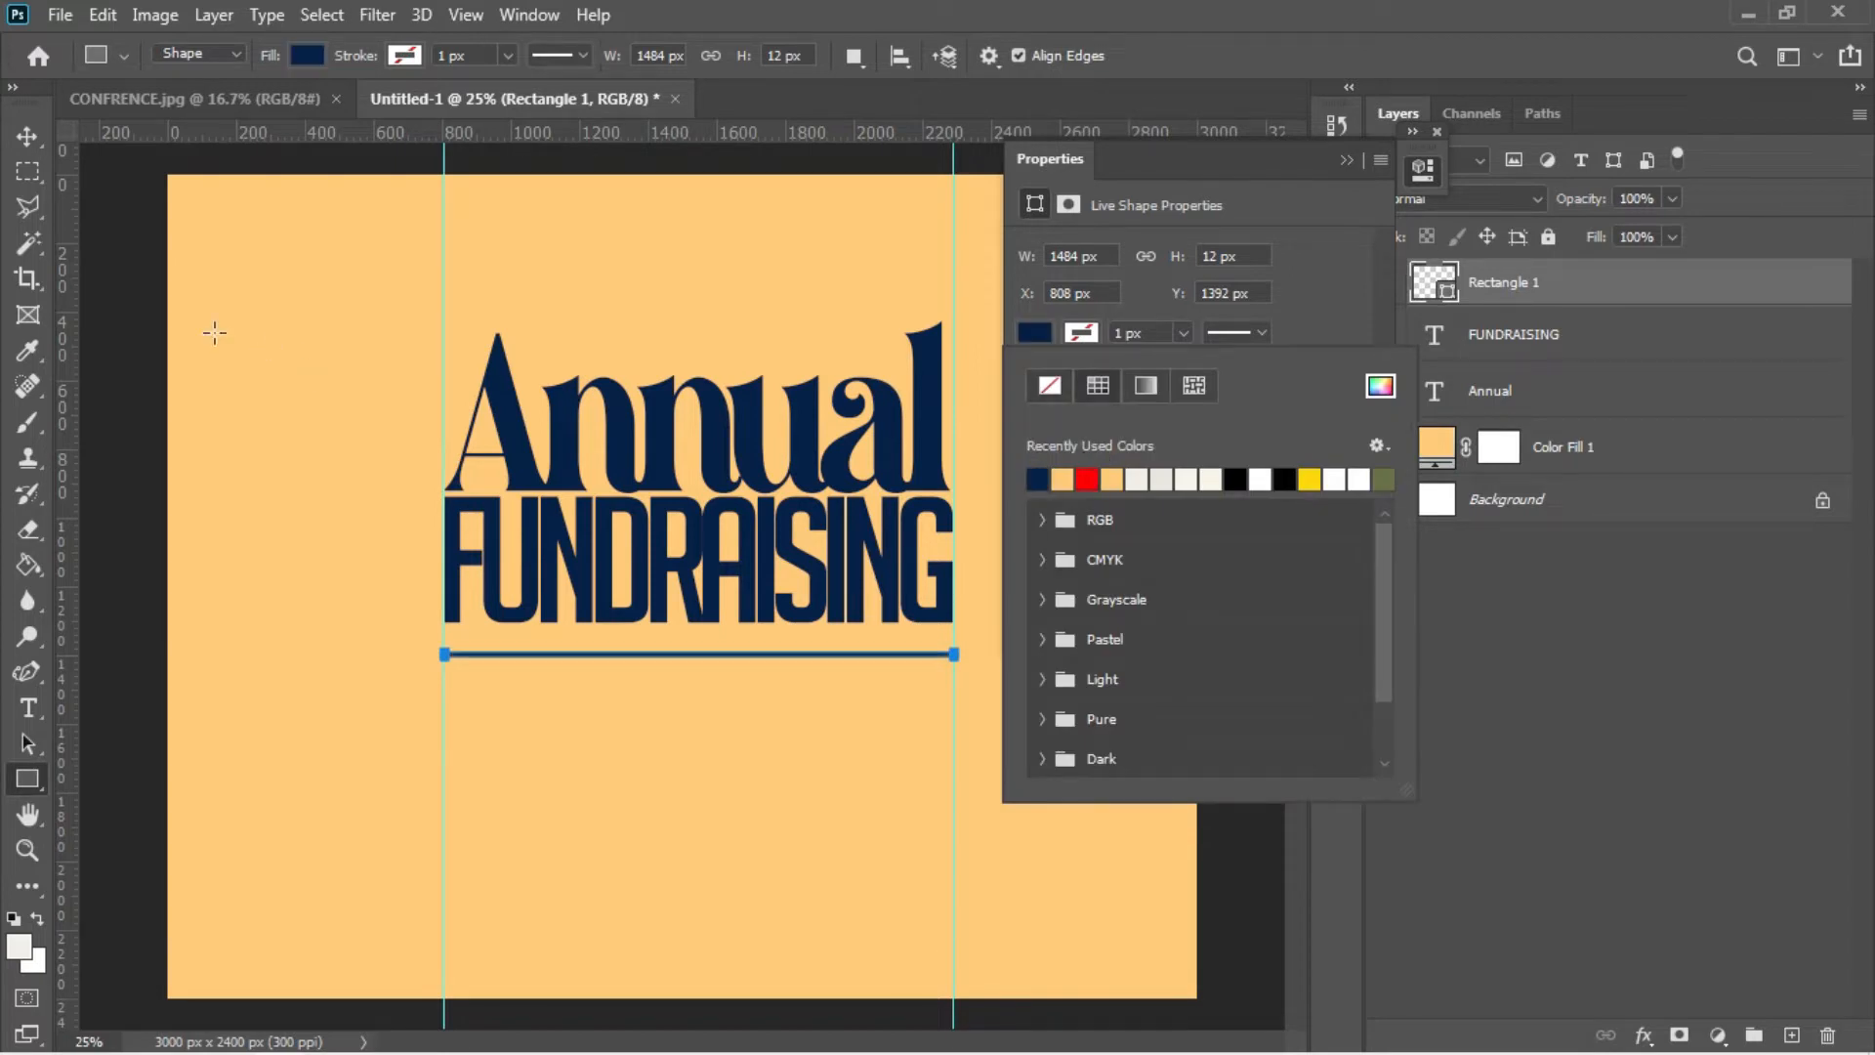
# - Nudge the thin navy line up to Y 1320 px, just beneath the "FUNDRAISING" text
pyautogui.click(27, 136)
pyautogui.press('Up')
pyautogui.press('Up')
pyautogui.press('Up')
pyautogui.press('Up')
pyautogui.press('Up')
pyautogui.press('Up')
pyautogui.press('Up')
pyautogui.press('Up')
pyautogui.press('Up')
pyautogui.press('Up')
pyautogui.press('Up')
pyautogui.press('Up')
pyautogui.press('Up')
pyautogui.press('Up')
pyautogui.press('Up')
pyautogui.press('Up')
pyautogui.press('Up')
pyautogui.press('Up')
pyautogui.press('Up')
pyautogui.press('Up')
pyautogui.press('Up')
pyautogui.press('Up')
pyautogui.press('Up')
pyautogui.press('Up')
pyautogui.press('Up')
pyautogui.press('Up')
pyautogui.press('Up')
pyautogui.press('Up')
pyautogui.press('Up')
pyautogui.press('Up')
pyautogui.press('Up')
pyautogui.press('Up')
pyautogui.press('Up')
pyautogui.press('Up')
pyautogui.press('Up')
pyautogui.press('Up')
pyautogui.press('Up')
pyautogui.press('Up')
pyautogui.press('Up')
pyautogui.press('Up')
pyautogui.press('Down')
pyautogui.press('Down')
pyautogui.press('Down')
pyautogui.press('Down')
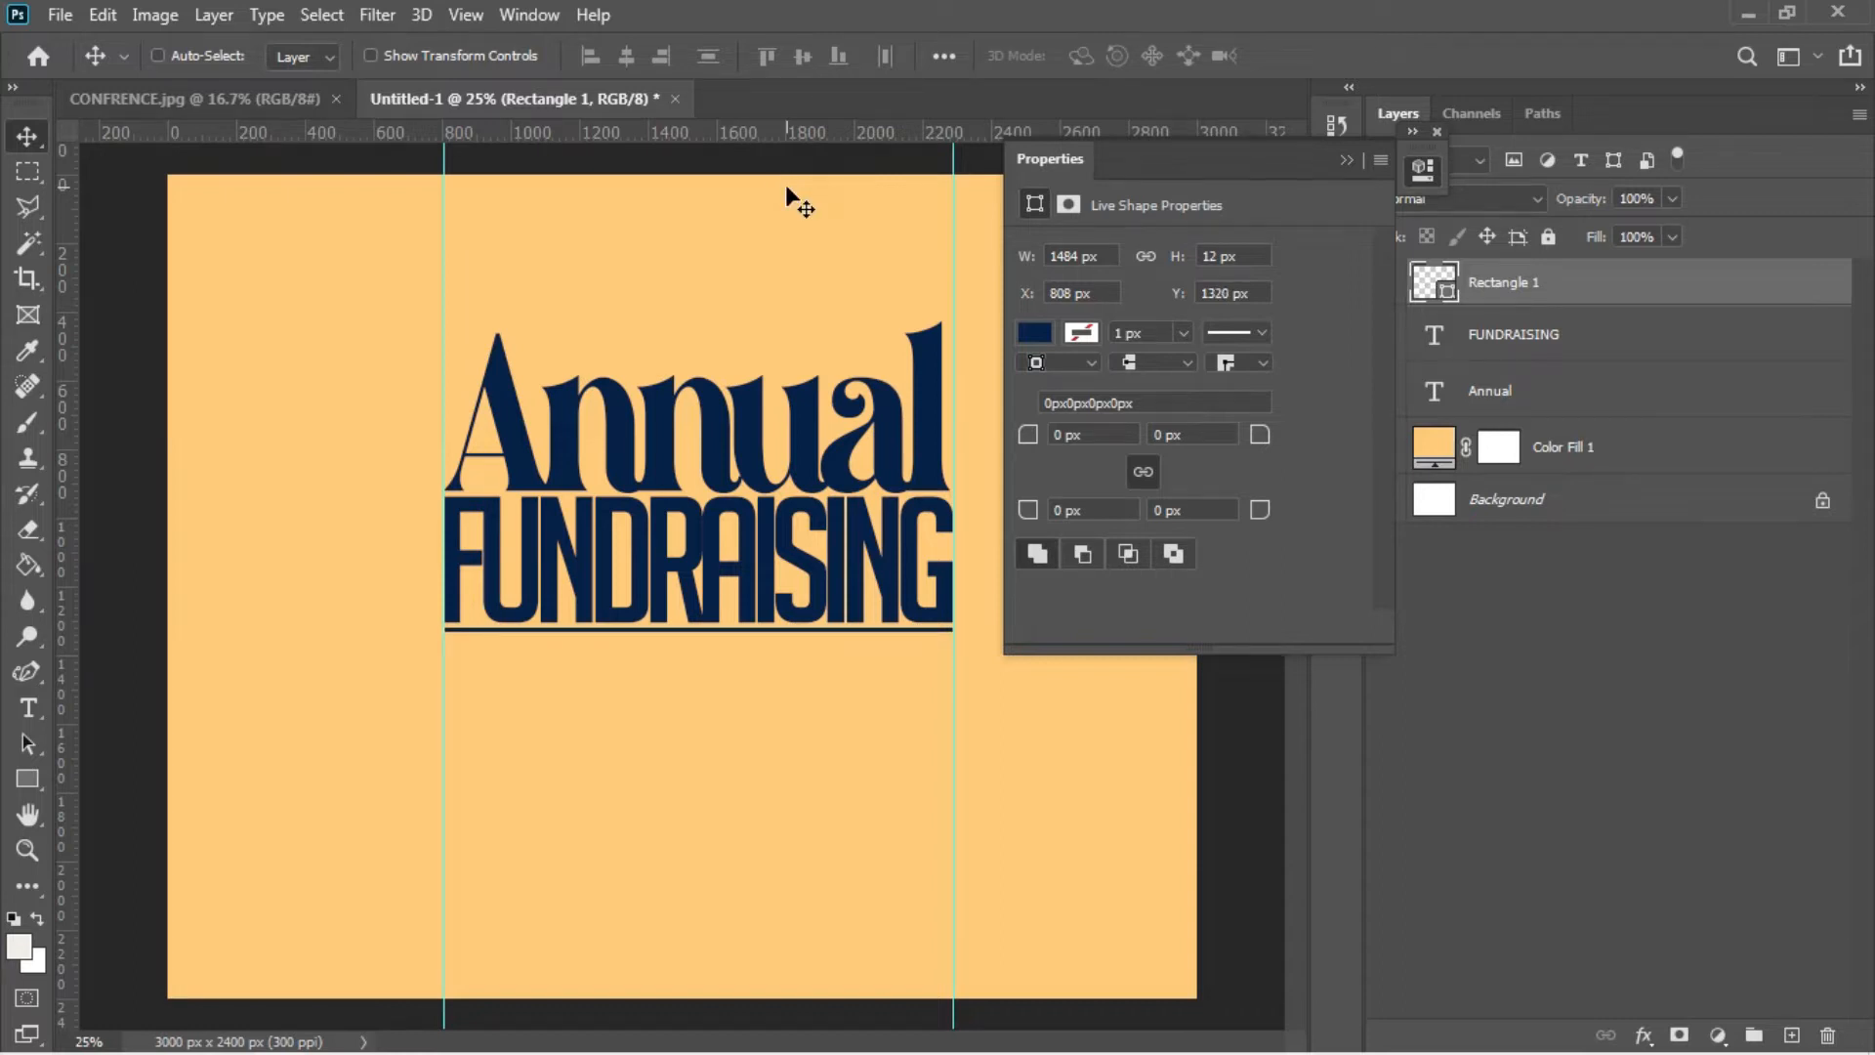
# - Duplicate the navy line and move the copy 20 px down to Y 1340 px
pyautogui.hotkey('ctrl', 'j')
pyautogui.press('Down')
pyautogui.press('Down')
pyautogui.press('Down')
pyautogui.press('Down')
pyautogui.press('Down')
pyautogui.press('Down')
pyautogui.press('Down')
pyautogui.press('Down')
pyautogui.press('Down')
pyautogui.press('Down')
pyautogui.press('Down')
pyautogui.press('Down')
pyautogui.press('Down')
pyautogui.press('Down')
pyautogui.press('Down')
pyautogui.press('Down')
pyautogui.press('Down')
pyautogui.press('Down')
pyautogui.press('Down')
pyautogui.press('Down')
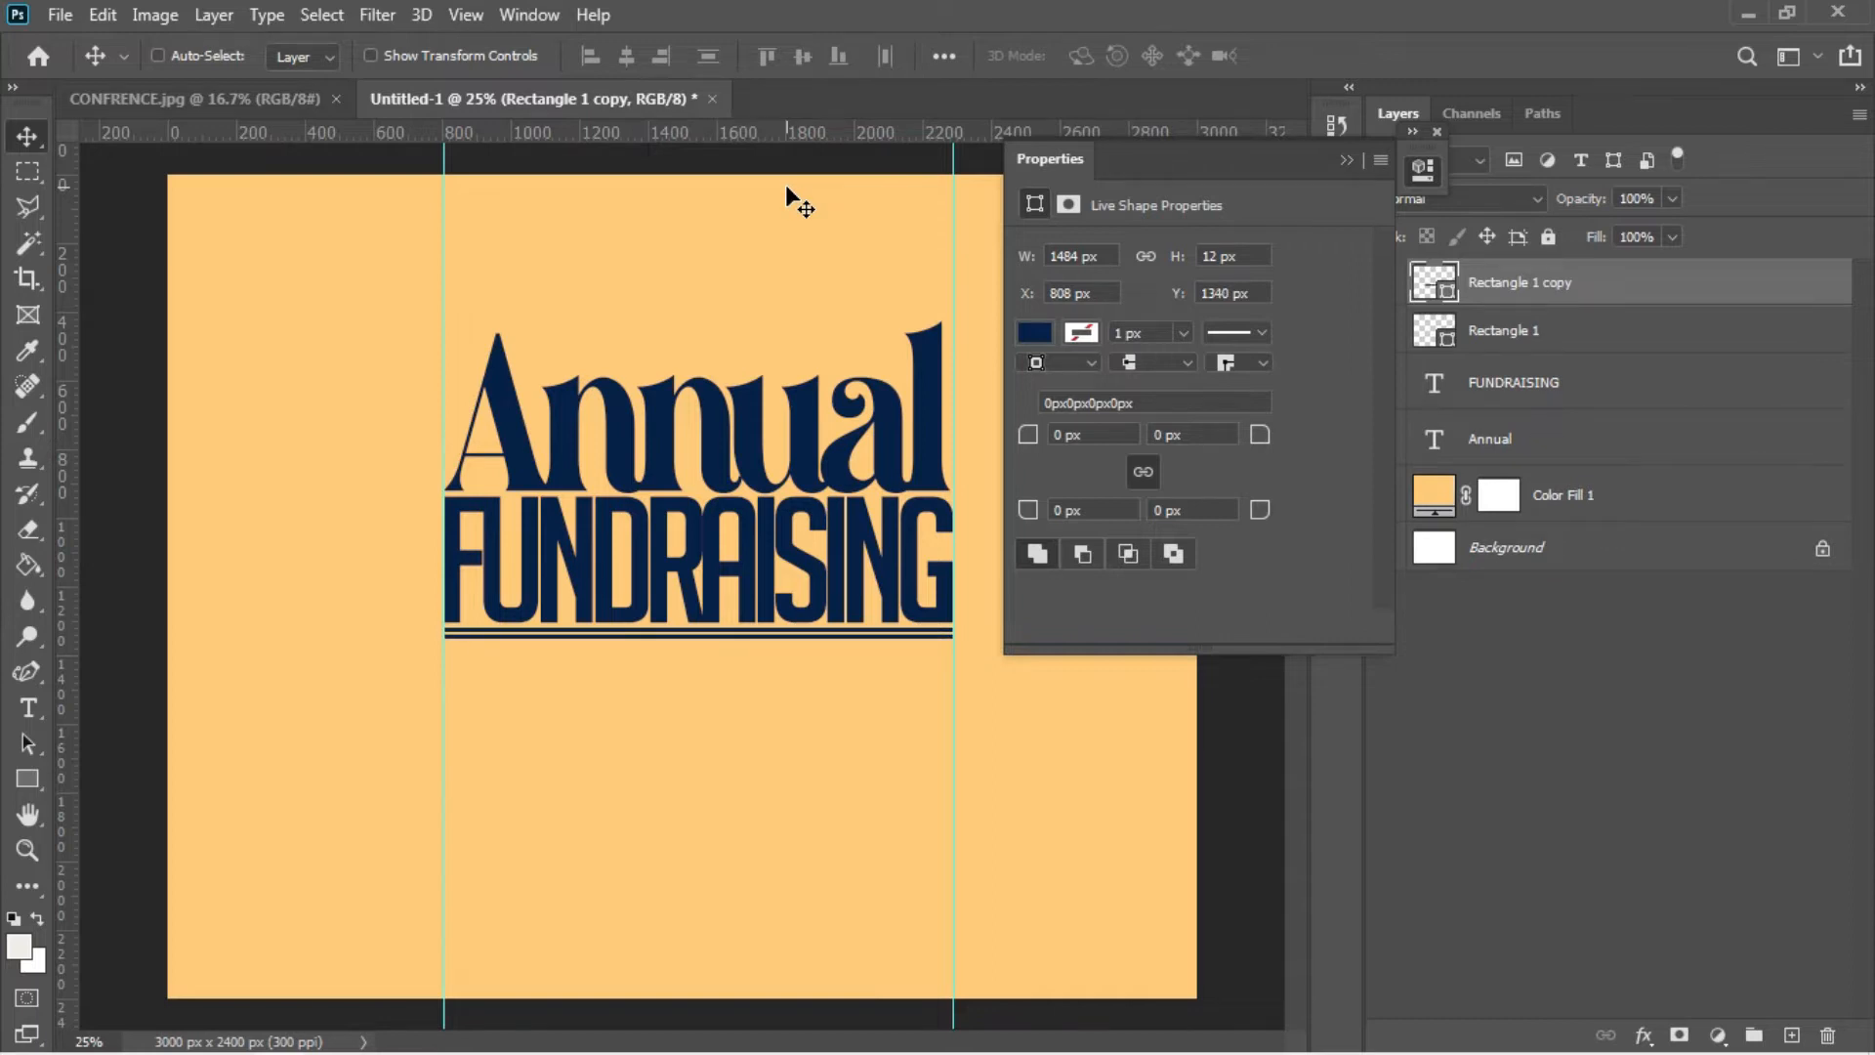
# - Group the two navy line layers and duplicate the group
pyautogui.keyDown('shift'); pyautogui.click(1493, 336); pyautogui.keyUp('shift')
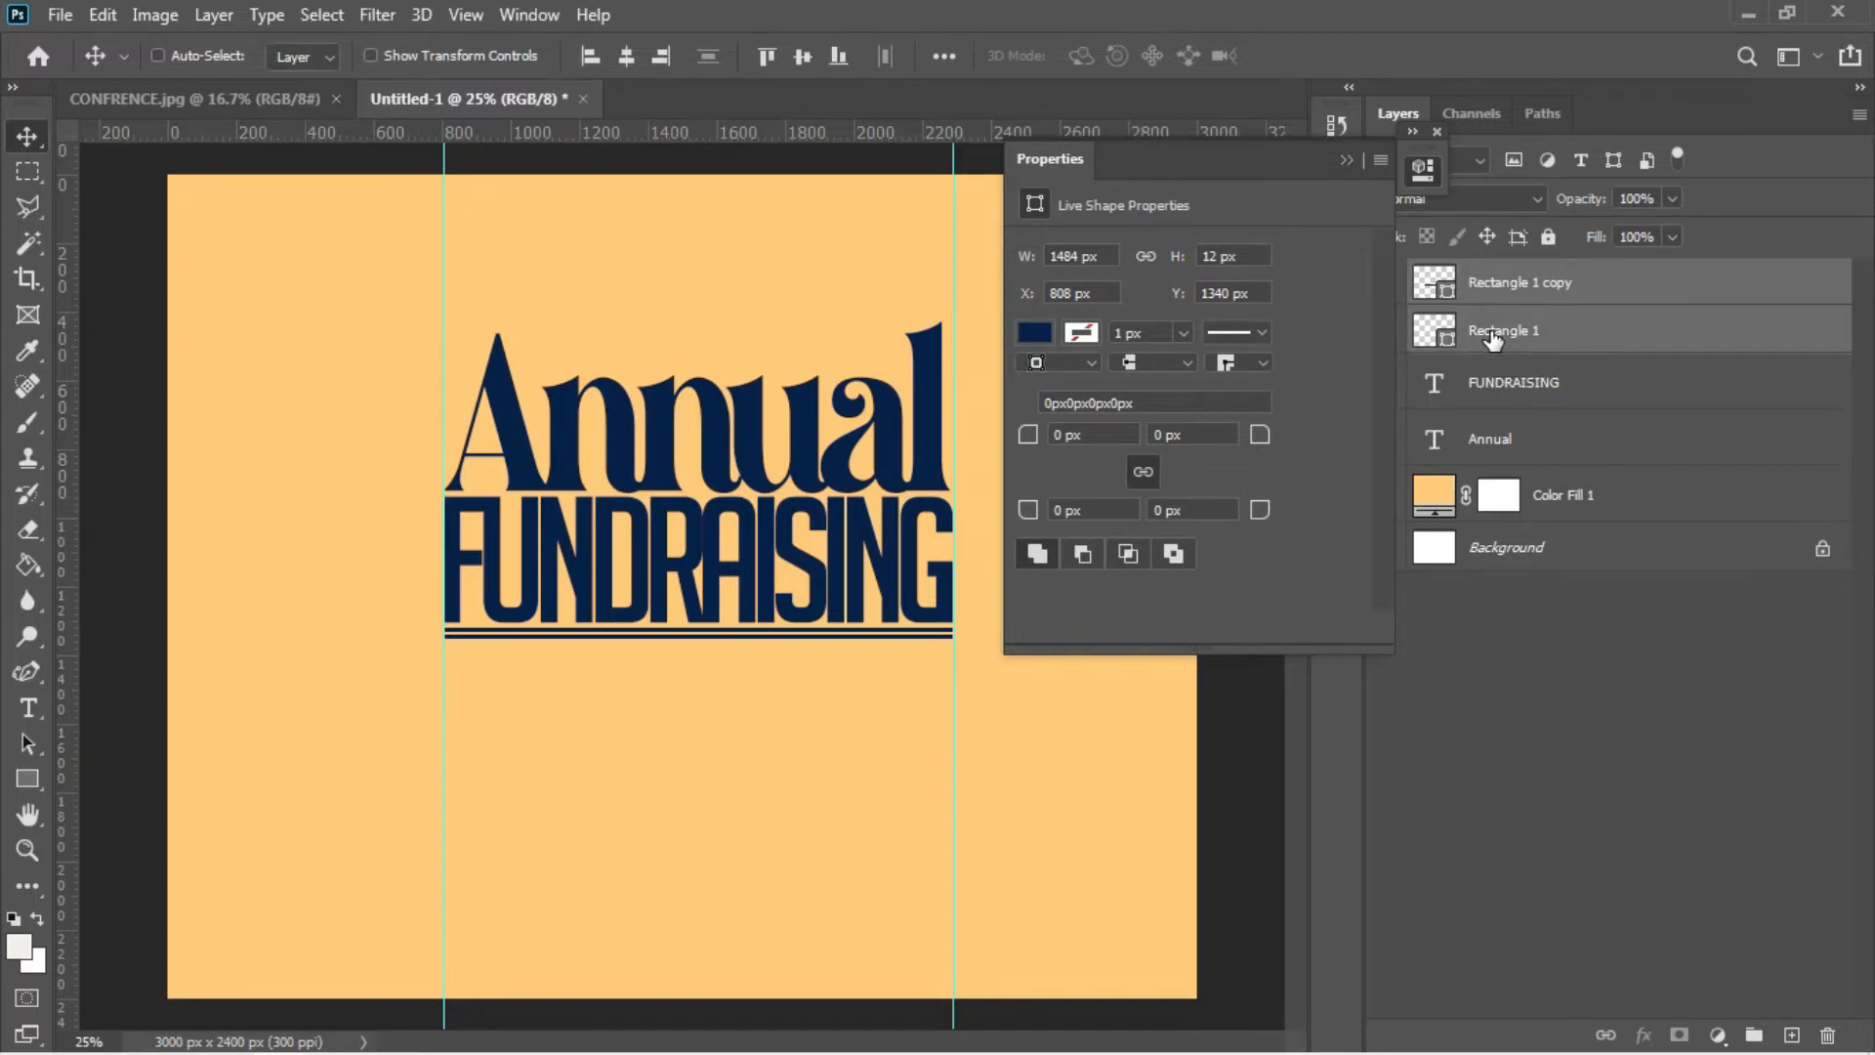
pyautogui.hotkey('ctrl', 'g')
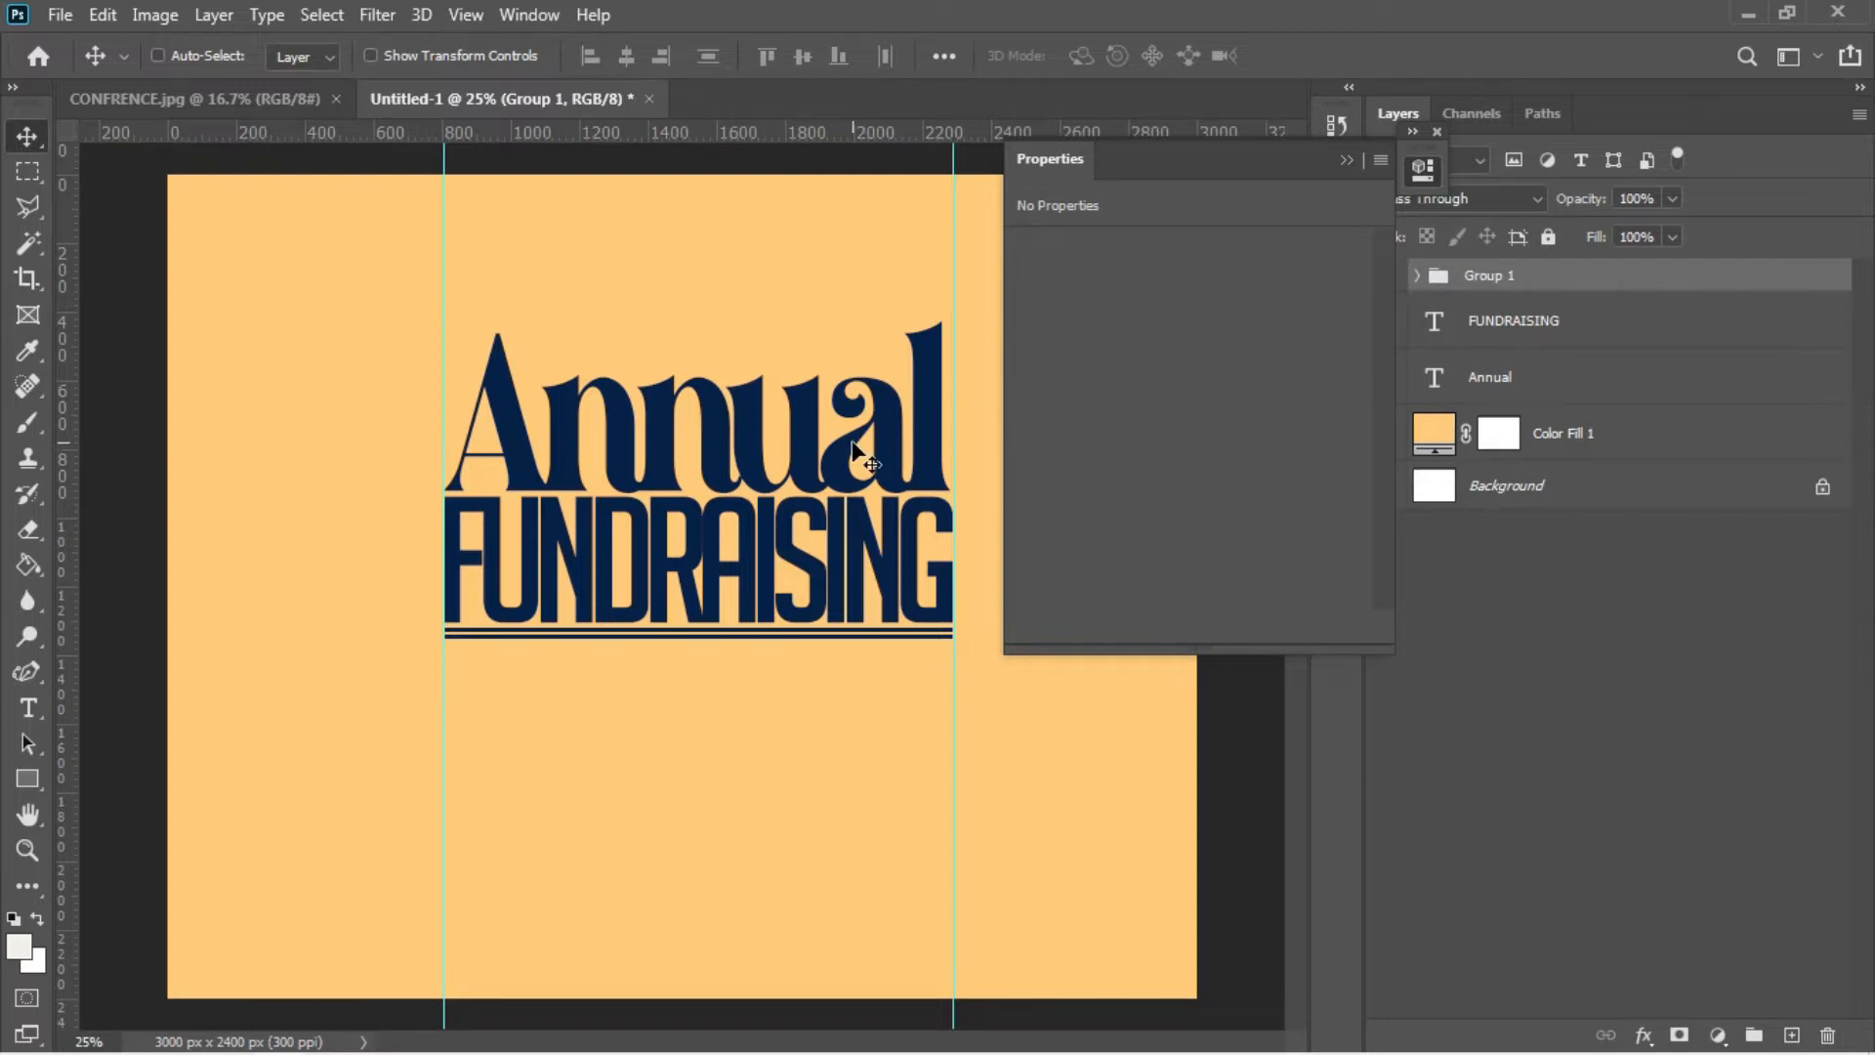
pyautogui.keyDown('alt'); pyautogui.moveTo(853, 445); pyautogui.dragTo(855, 447); pyautogui.keyUp('alt')
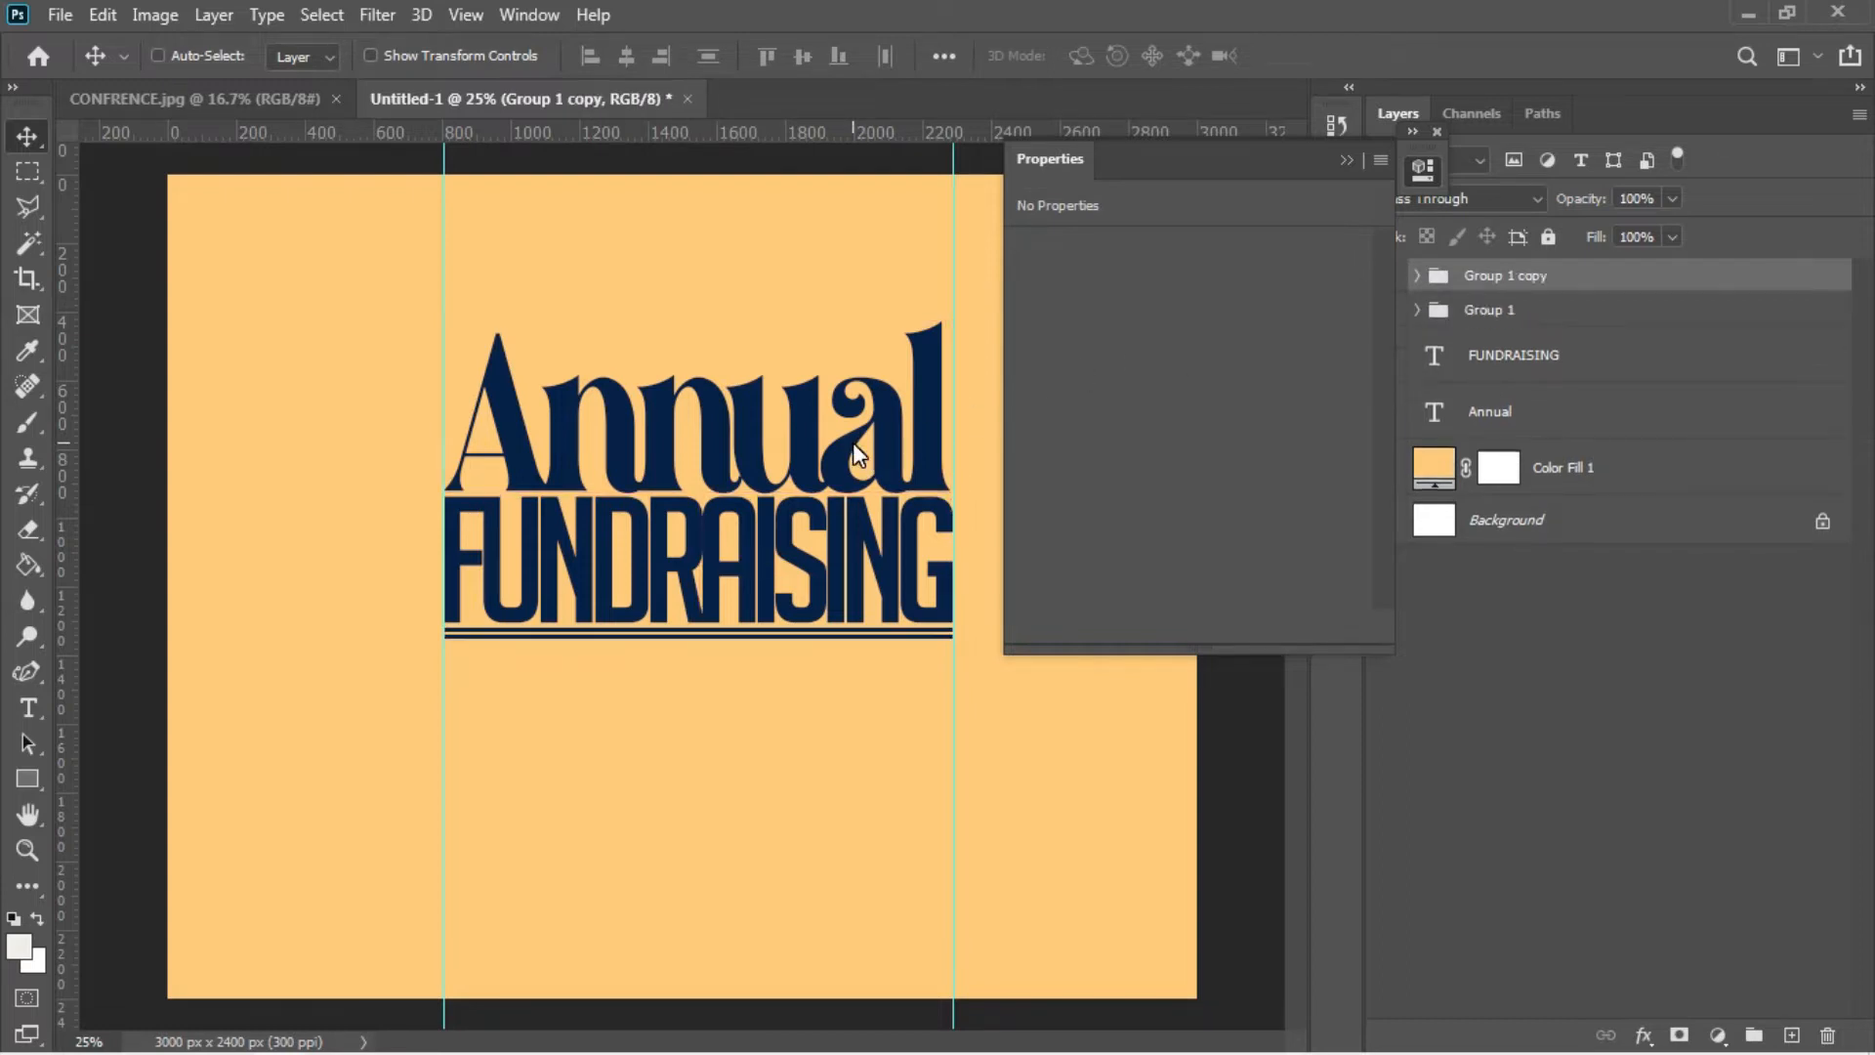
# - Move the duplicated double-line group down by about 350 px, leaving a gap beneath the original lines
pyautogui.hotkey('shift', 'Down')
pyautogui.hotkey('shift', 'Down')
pyautogui.hotkey('shift', 'Down')
pyautogui.hotkey('shift', 'Down')
pyautogui.hotkey('shift', 'Down')
pyautogui.hotkey('shift', 'Down')
pyautogui.hotkey('shift', 'Down')
pyautogui.hotkey('shift', 'Down')
pyautogui.hotkey('shift', 'Down')
pyautogui.hotkey('shift', 'Down')
pyautogui.hotkey('shift', 'Down')
pyautogui.hotkey('shift', 'Down')
pyautogui.hotkey('shift', 'Down')
pyautogui.hotkey('shift', 'Down')
pyautogui.hotkey('shift', 'Down')
pyautogui.hotkey('shift', 'Down')
pyautogui.hotkey('shift', 'Down')
pyautogui.hotkey('shift', 'Down')
pyautogui.hotkey('shift', 'Down')
pyautogui.hotkey('shift', 'Down')
pyautogui.hotkey('shift', 'Down')
pyautogui.hotkey('shift', 'Down')
pyautogui.hotkey('shift', 'Down')
pyautogui.hotkey('shift', 'Down')
pyautogui.hotkey('shift', 'Down')
pyautogui.hotkey('shift', 'Down')
pyautogui.hotkey('shift', 'Down')
pyautogui.hotkey('shift', 'Down')
pyautogui.hotkey('shift', 'Down')
pyautogui.hotkey('shift', 'Down')
pyautogui.hotkey('shift', 'Down')
pyautogui.hotkey('shift', 'Down')
pyautogui.hotkey('shift', 'Down')
pyautogui.hotkey('shift', 'Down')
pyautogui.hotkey('shift', 'Down')
pyautogui.hotkey('shift', 'Down')
pyautogui.hotkey('shift', 'Down')
# - Switch to Notepad and copy the two-line text "You are respectfully invited to support PIWC Nkwanta in our annual fundraising", then return to Photoshop
pyautogui.press('u')
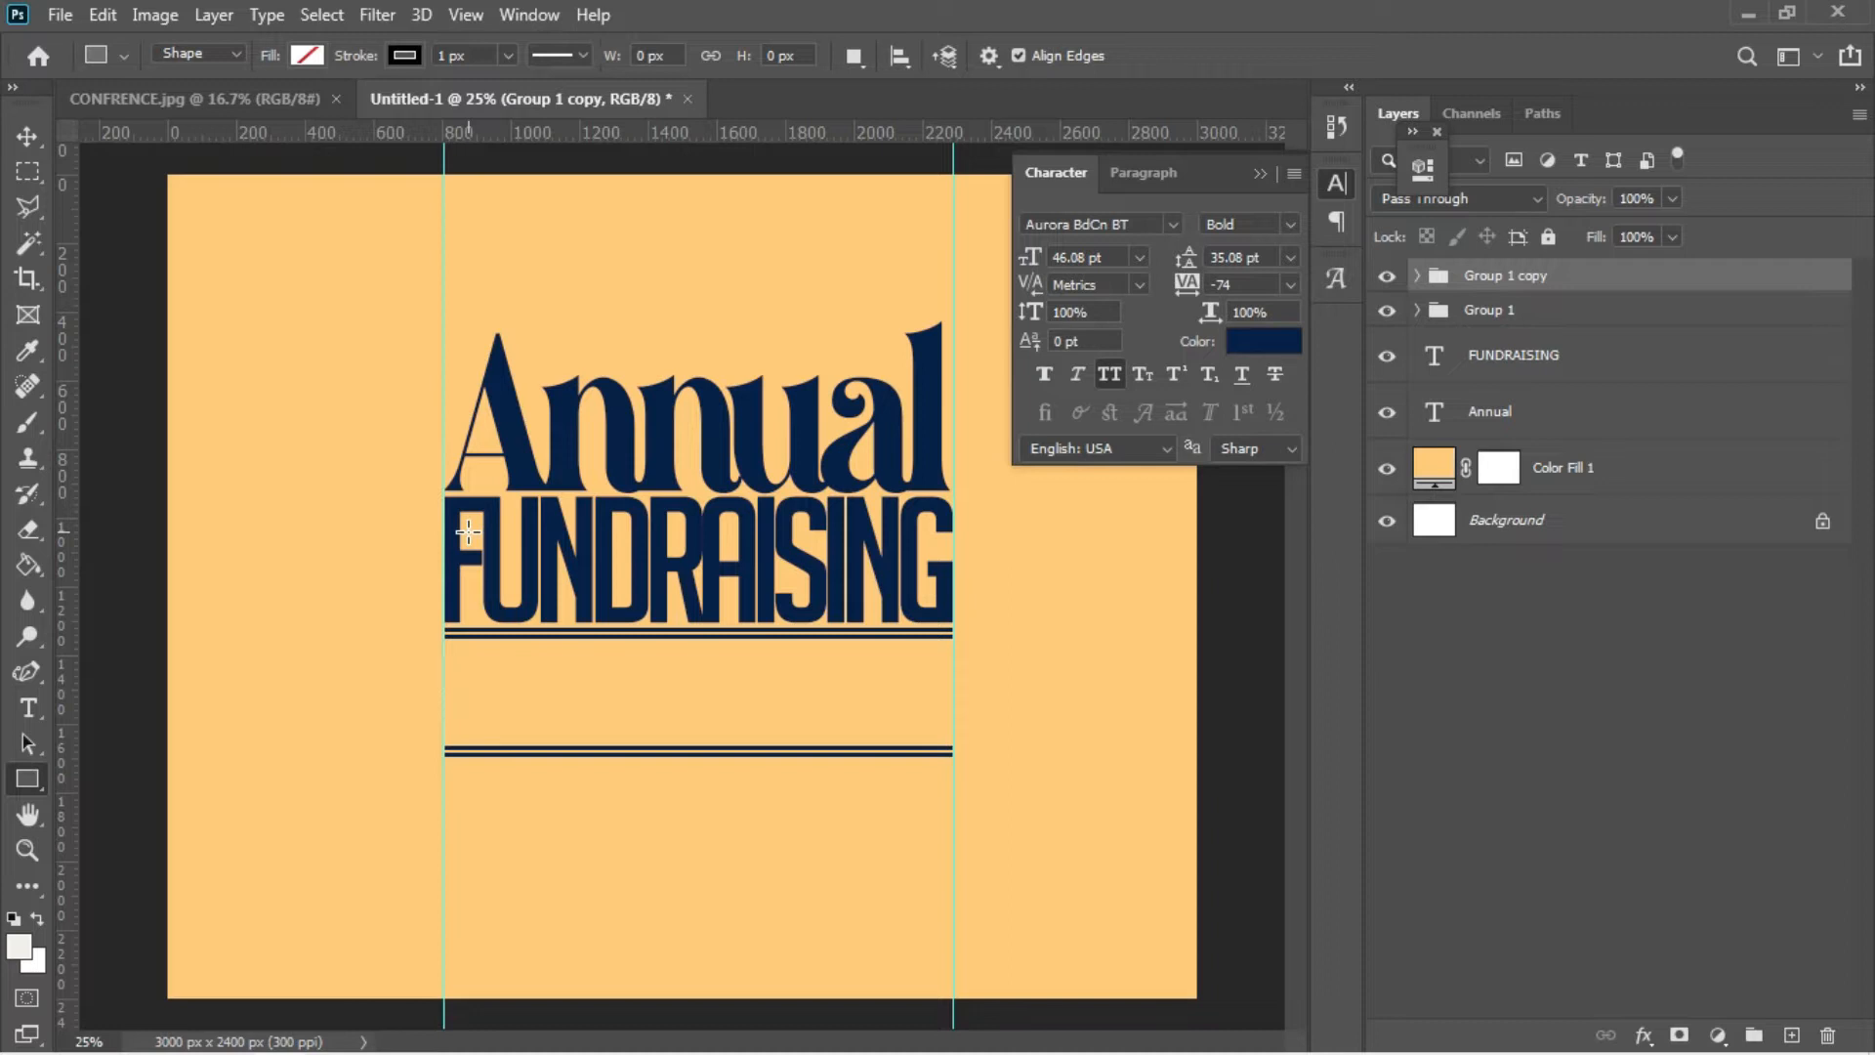
pyautogui.moveTo(615, 1044)
pyautogui.moveTo(544, 1048)
pyautogui.click(496, 915)
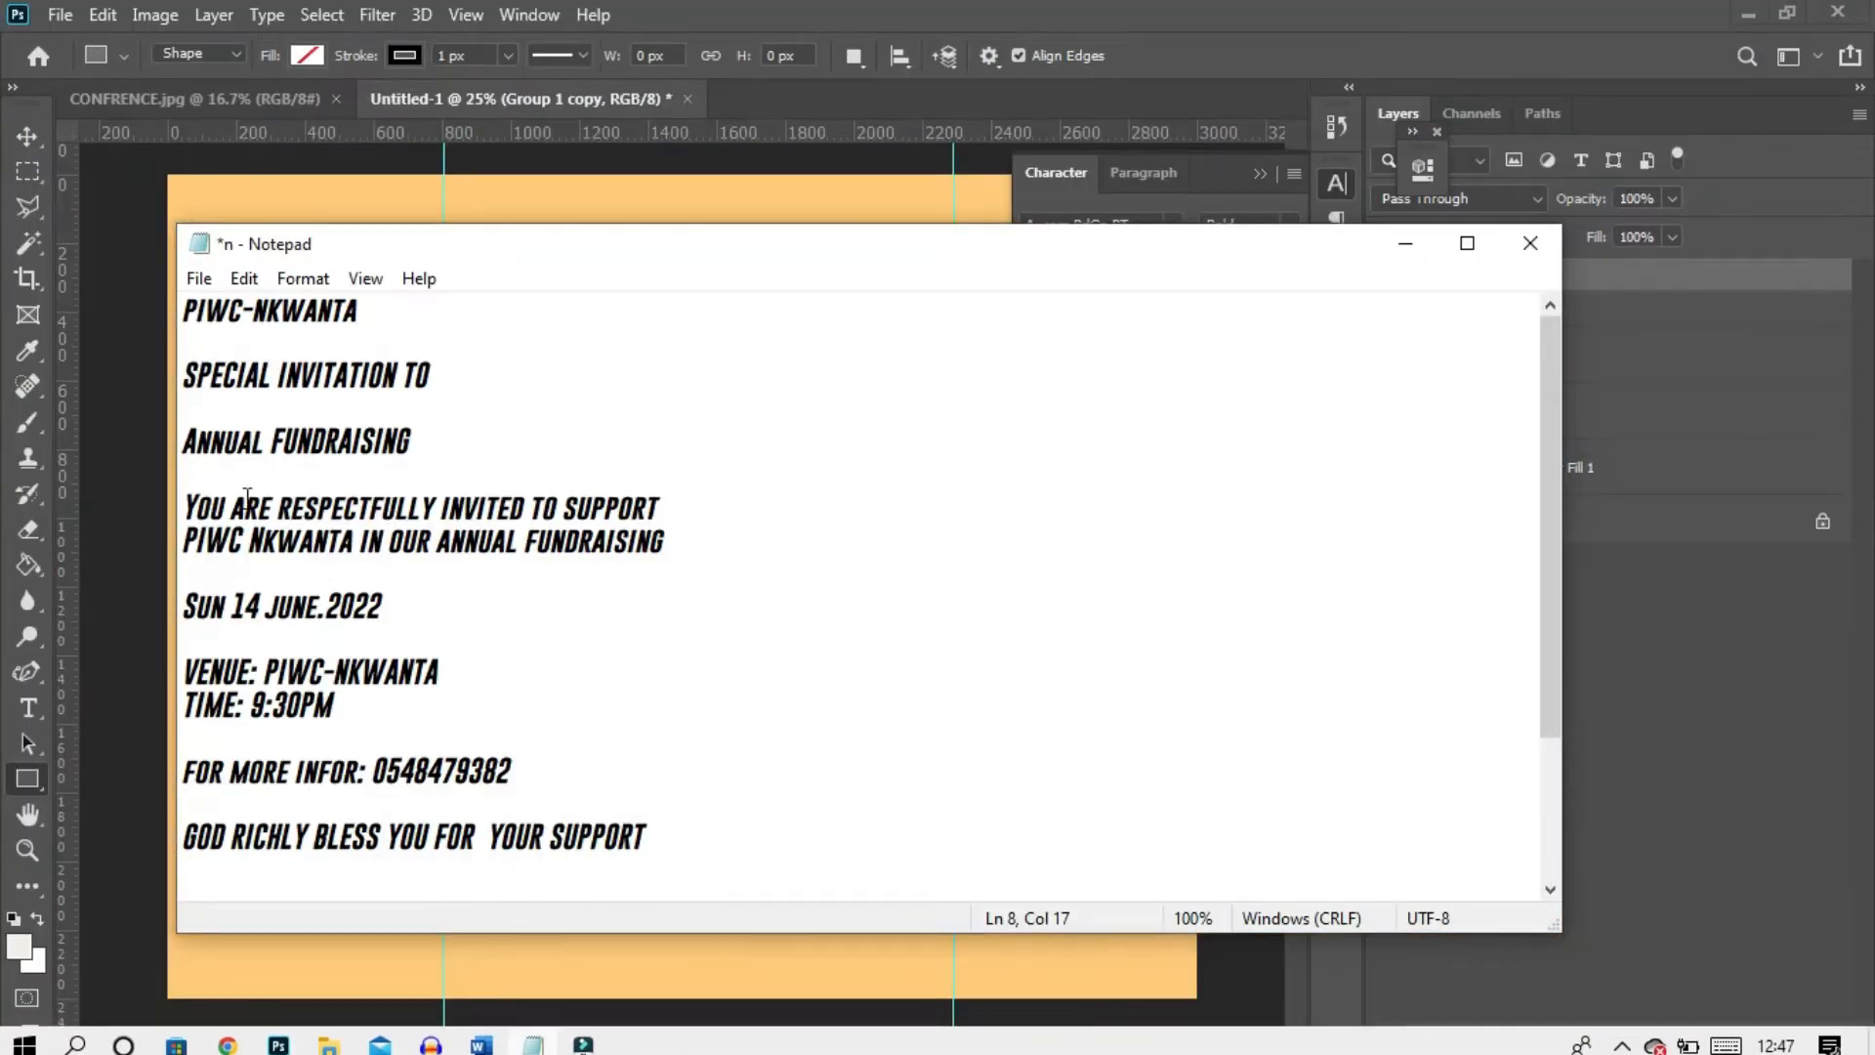
pyautogui.click(181, 507)
pyautogui.hotkey('ctrl', 'shift', 'Right')
pyautogui.moveTo(279, 521); pyautogui.dragTo(672, 549)
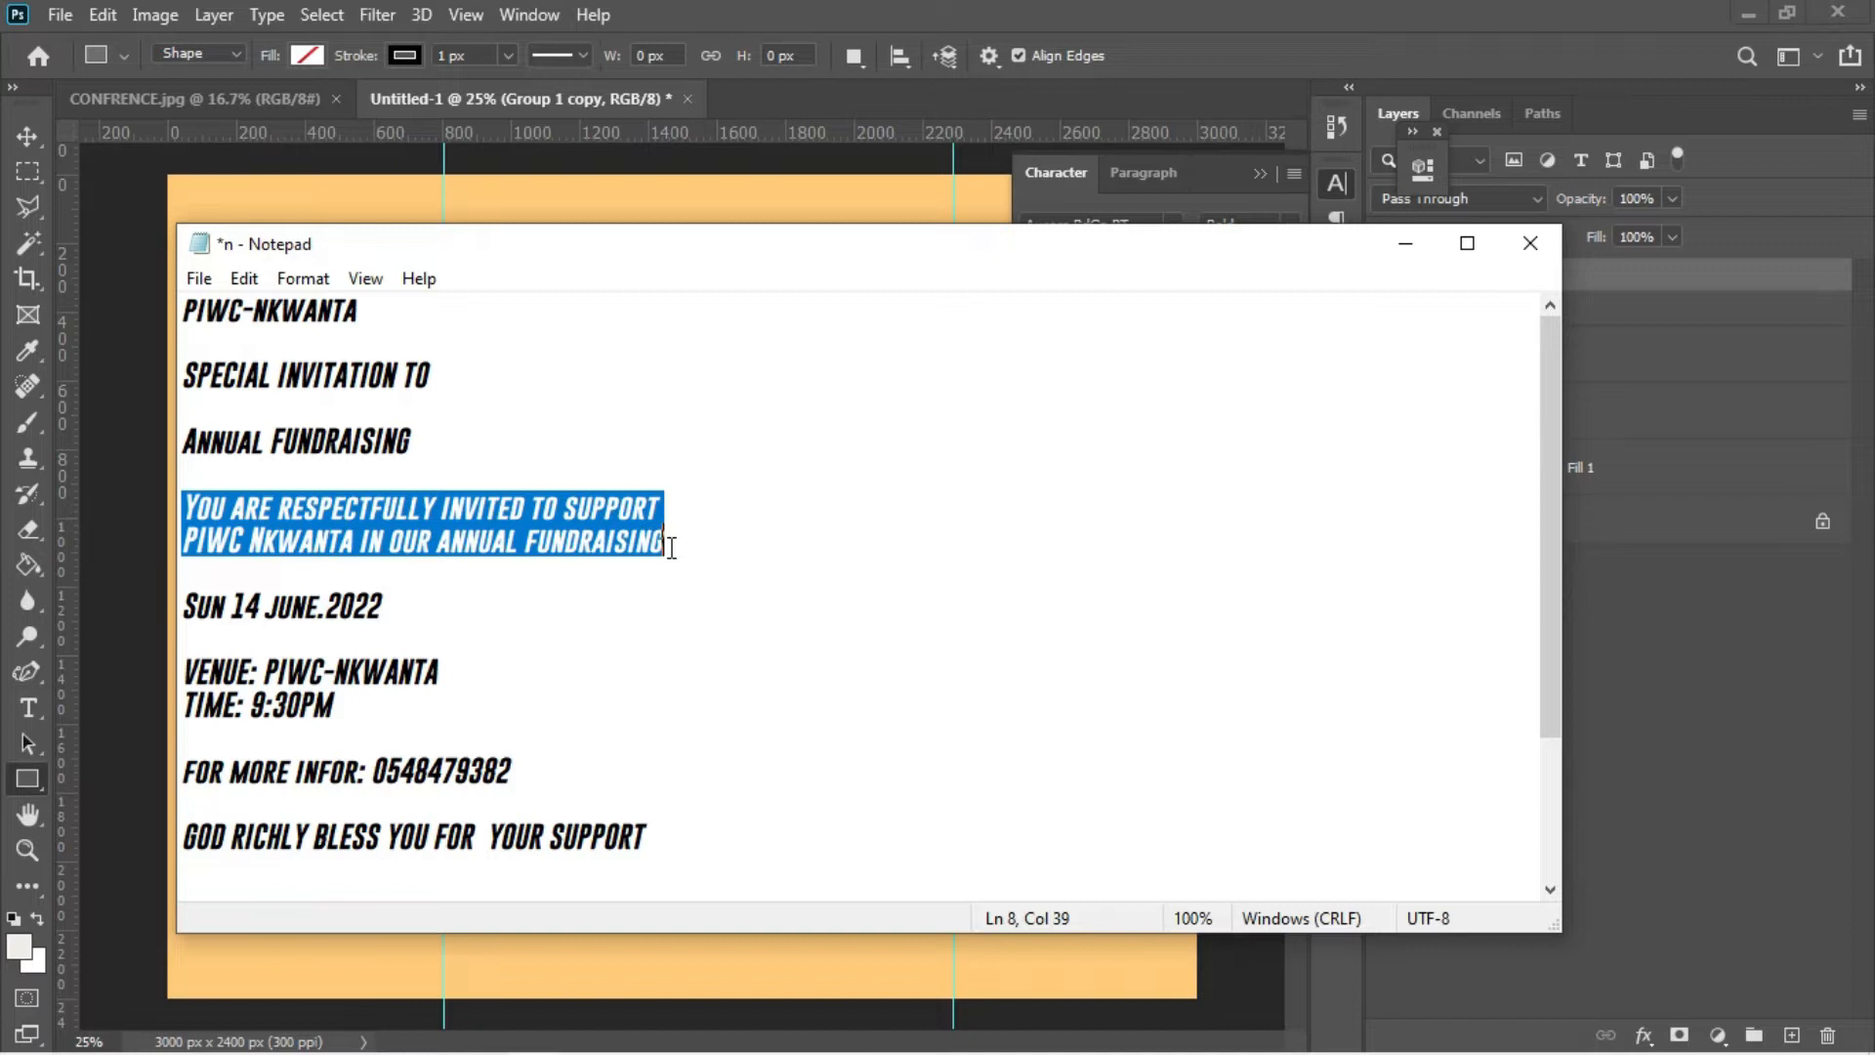
pyautogui.click(149, 524)
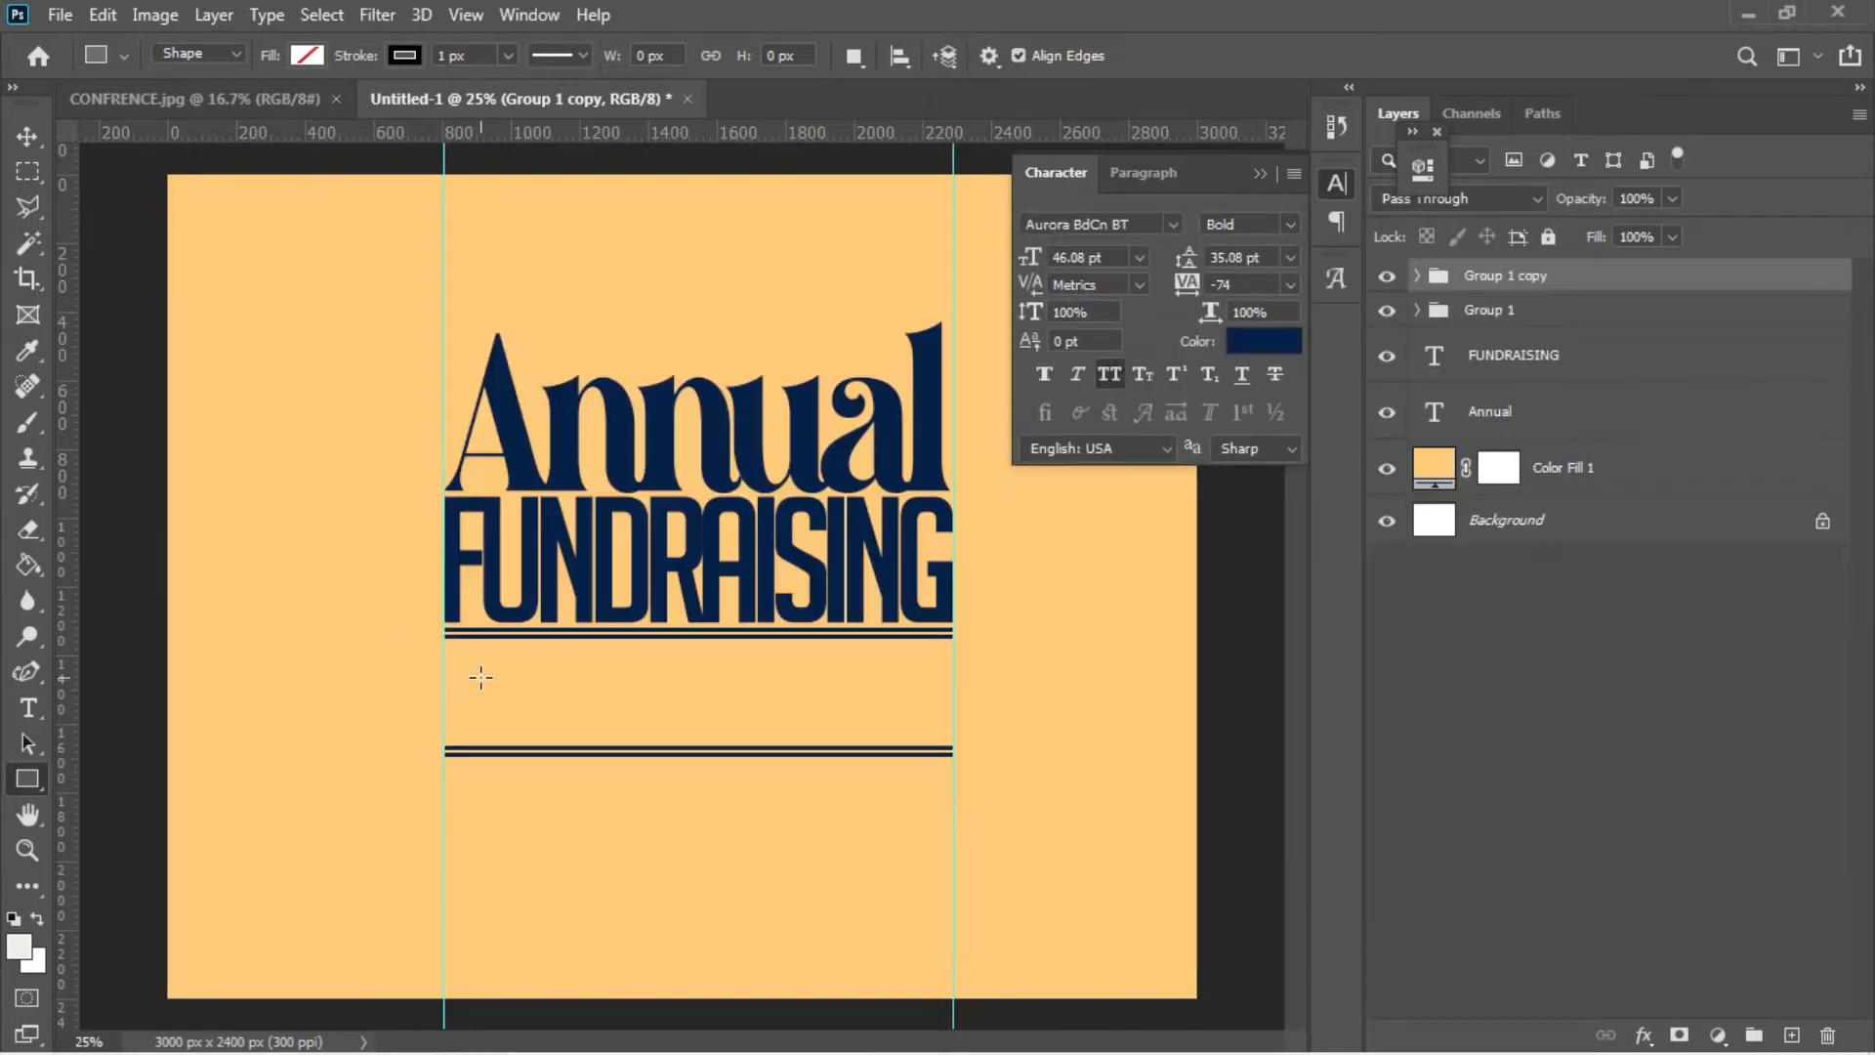
# - Paste the copied two-line invitation as a new text layer in the gap between the double lines
pyautogui.press('t')
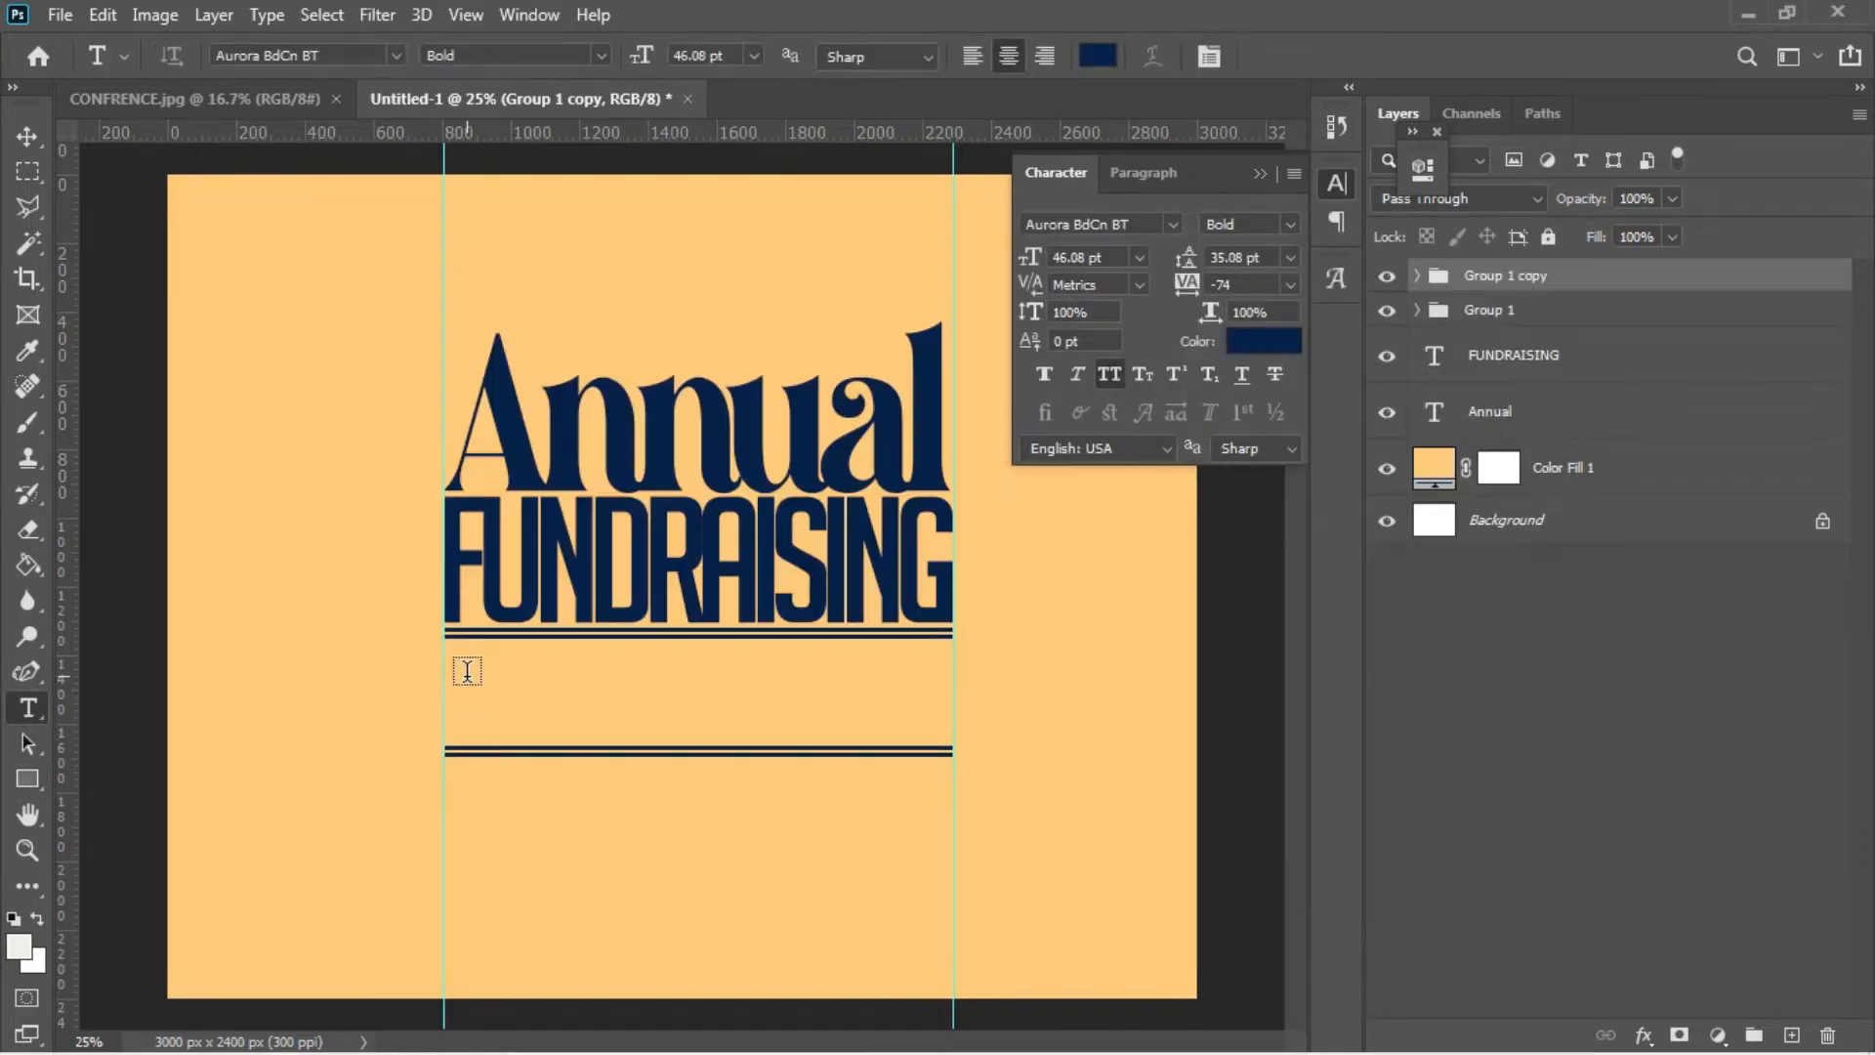
pyautogui.click(467, 671)
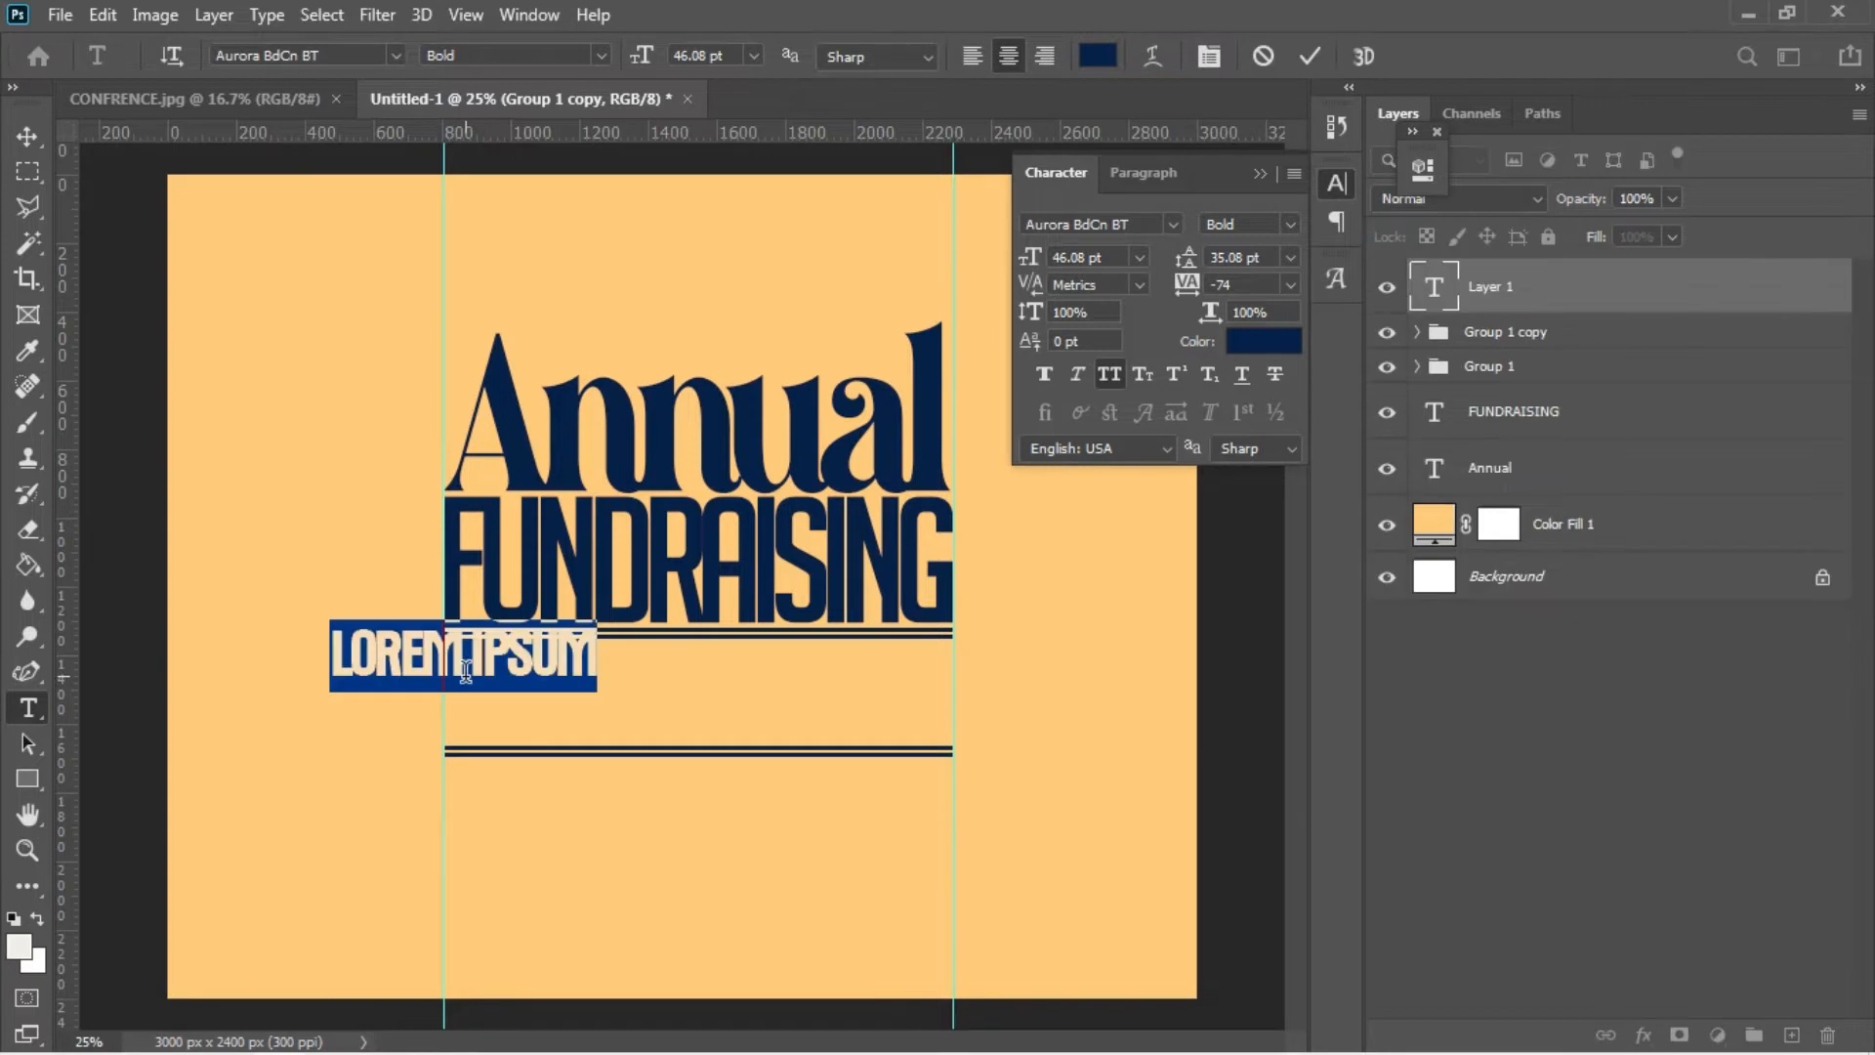
pyautogui.press('BackSpace')
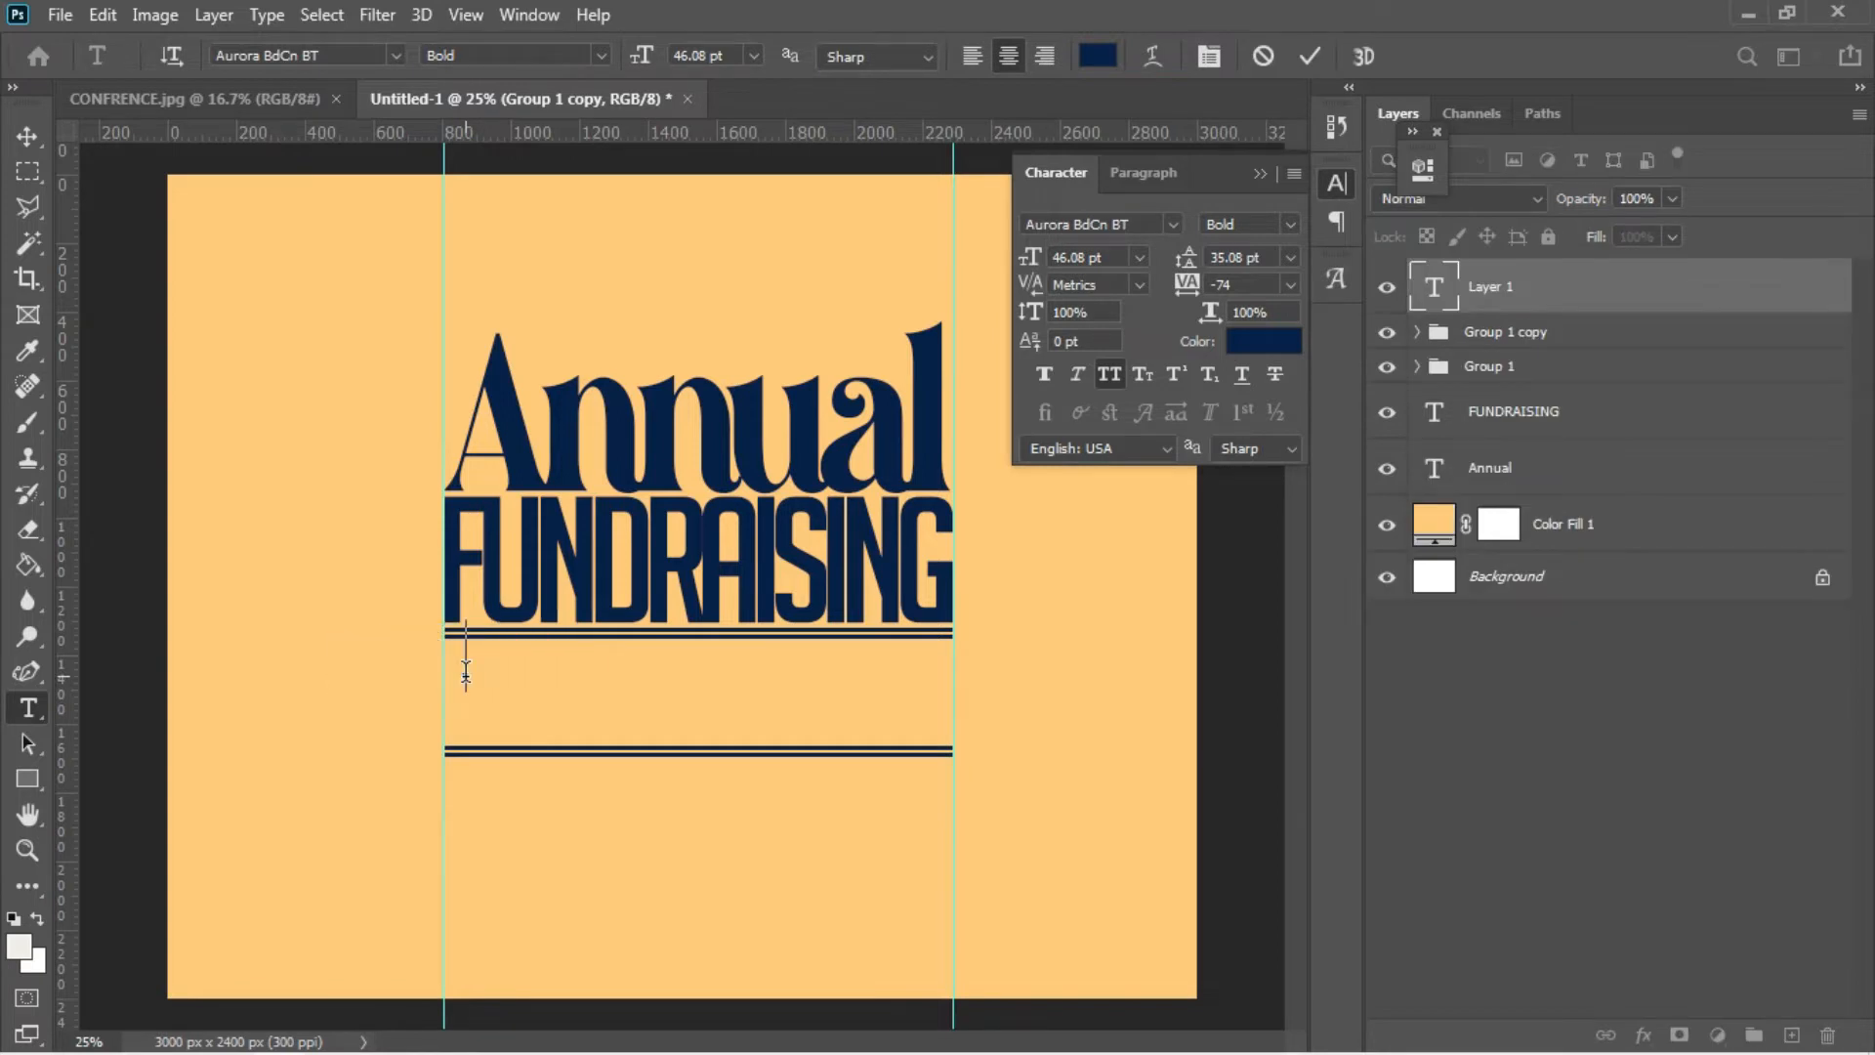
pyautogui.write('RE RESPECTFULLY INVITED TO SUPPORT NKWANTA IN OUR ANNUAL FUNDRAISING')
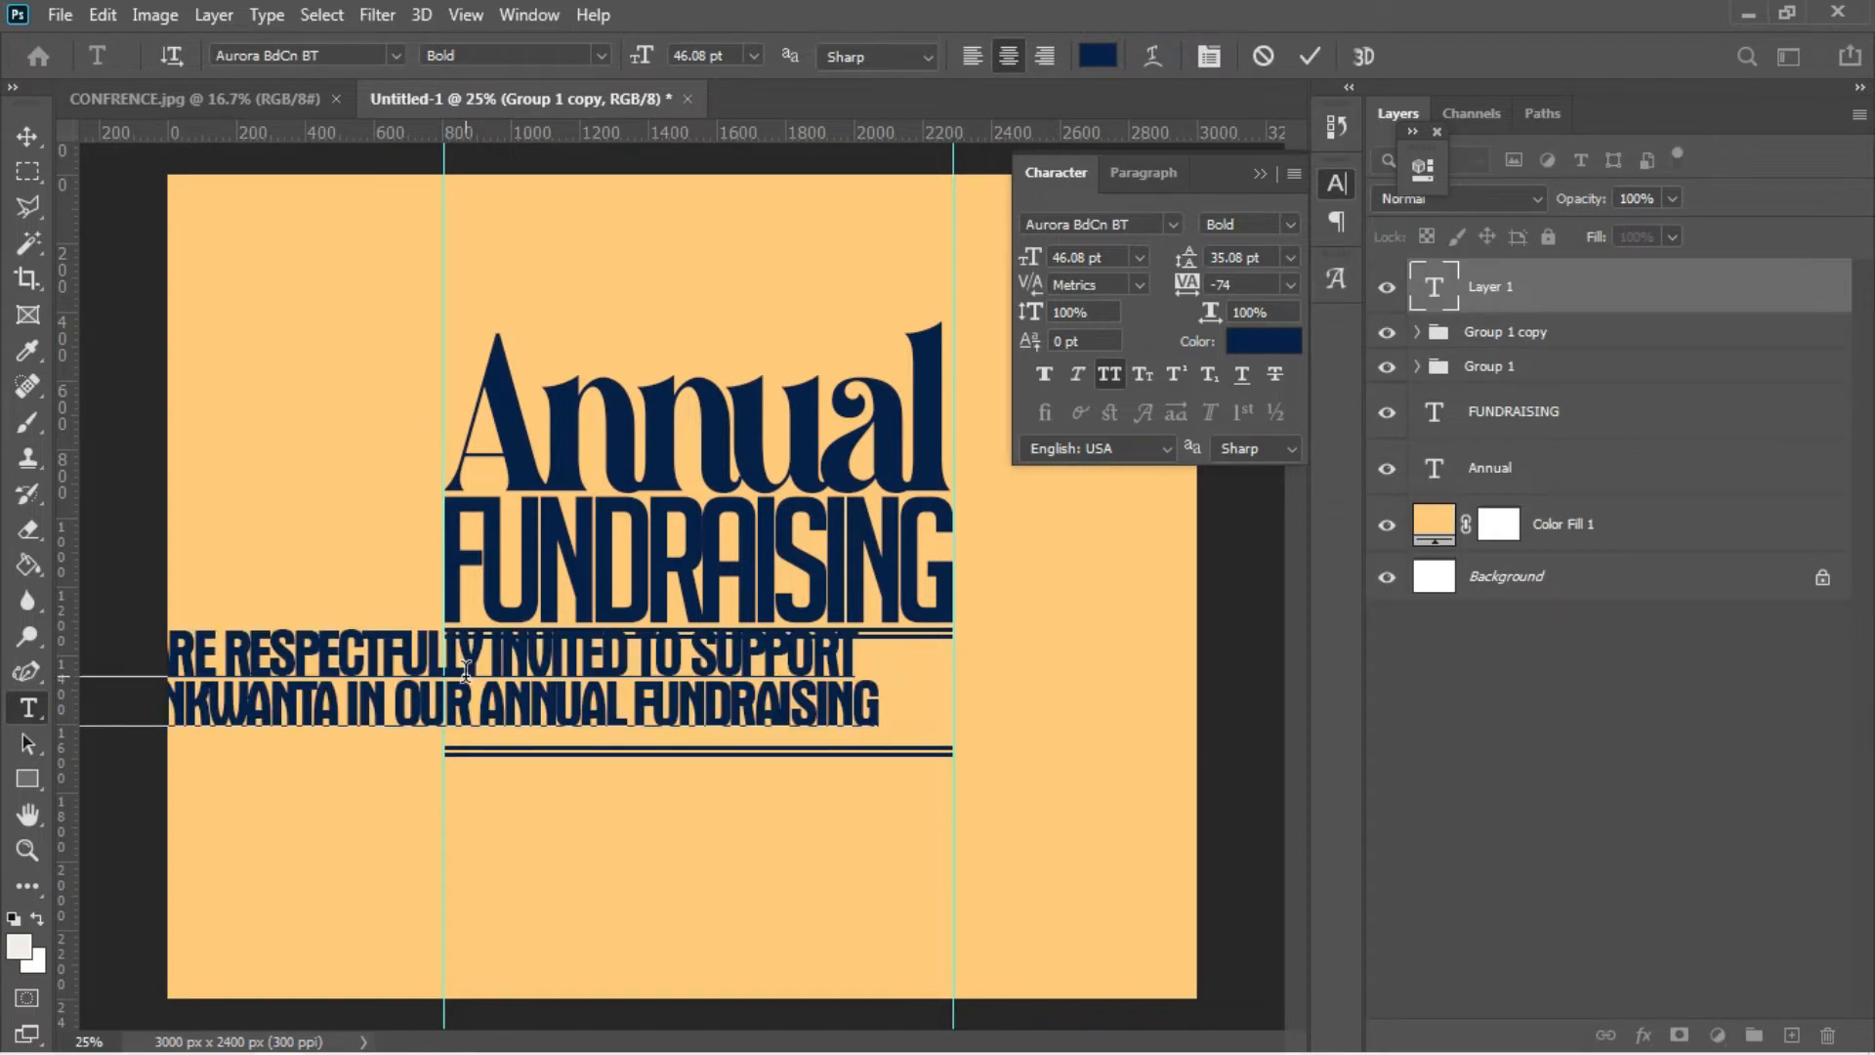
pyautogui.click(31, 140)
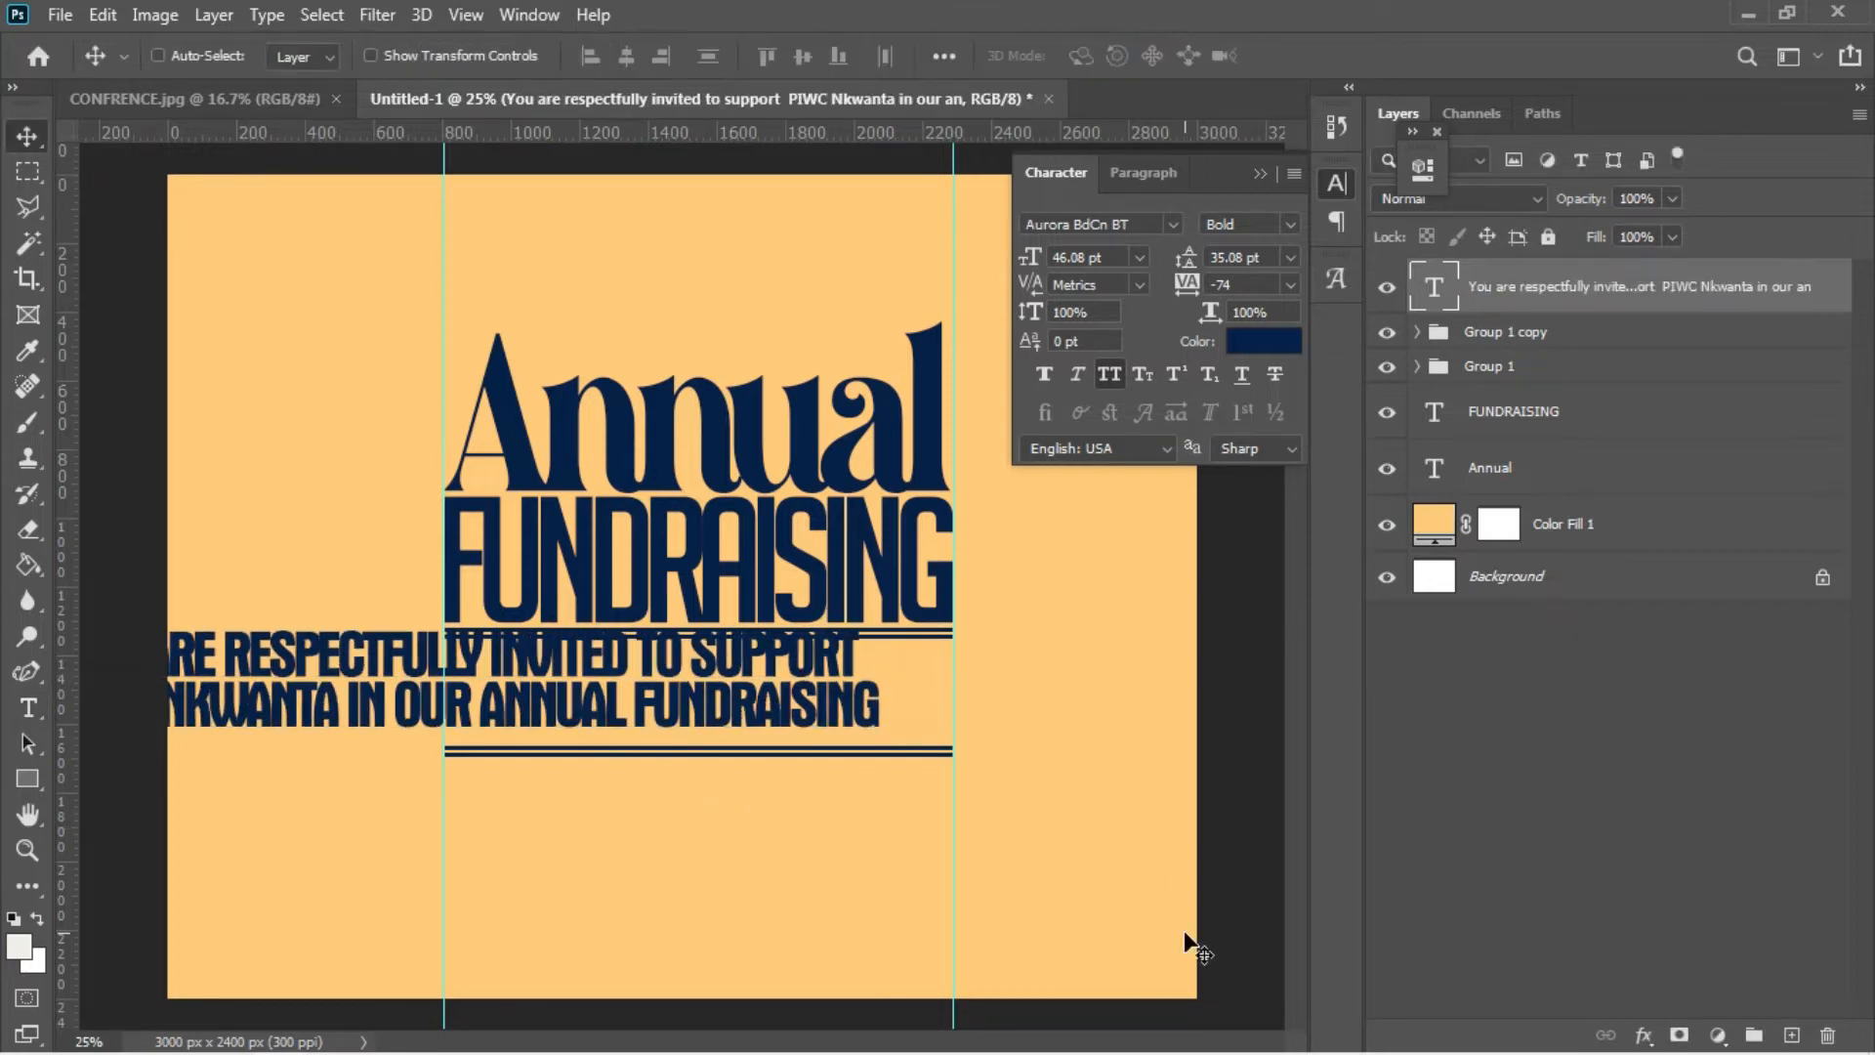
# - Scale the invitation text to 61.70% and fit it between the two vertical guides
pyautogui.hotkey('ctrl', 't')
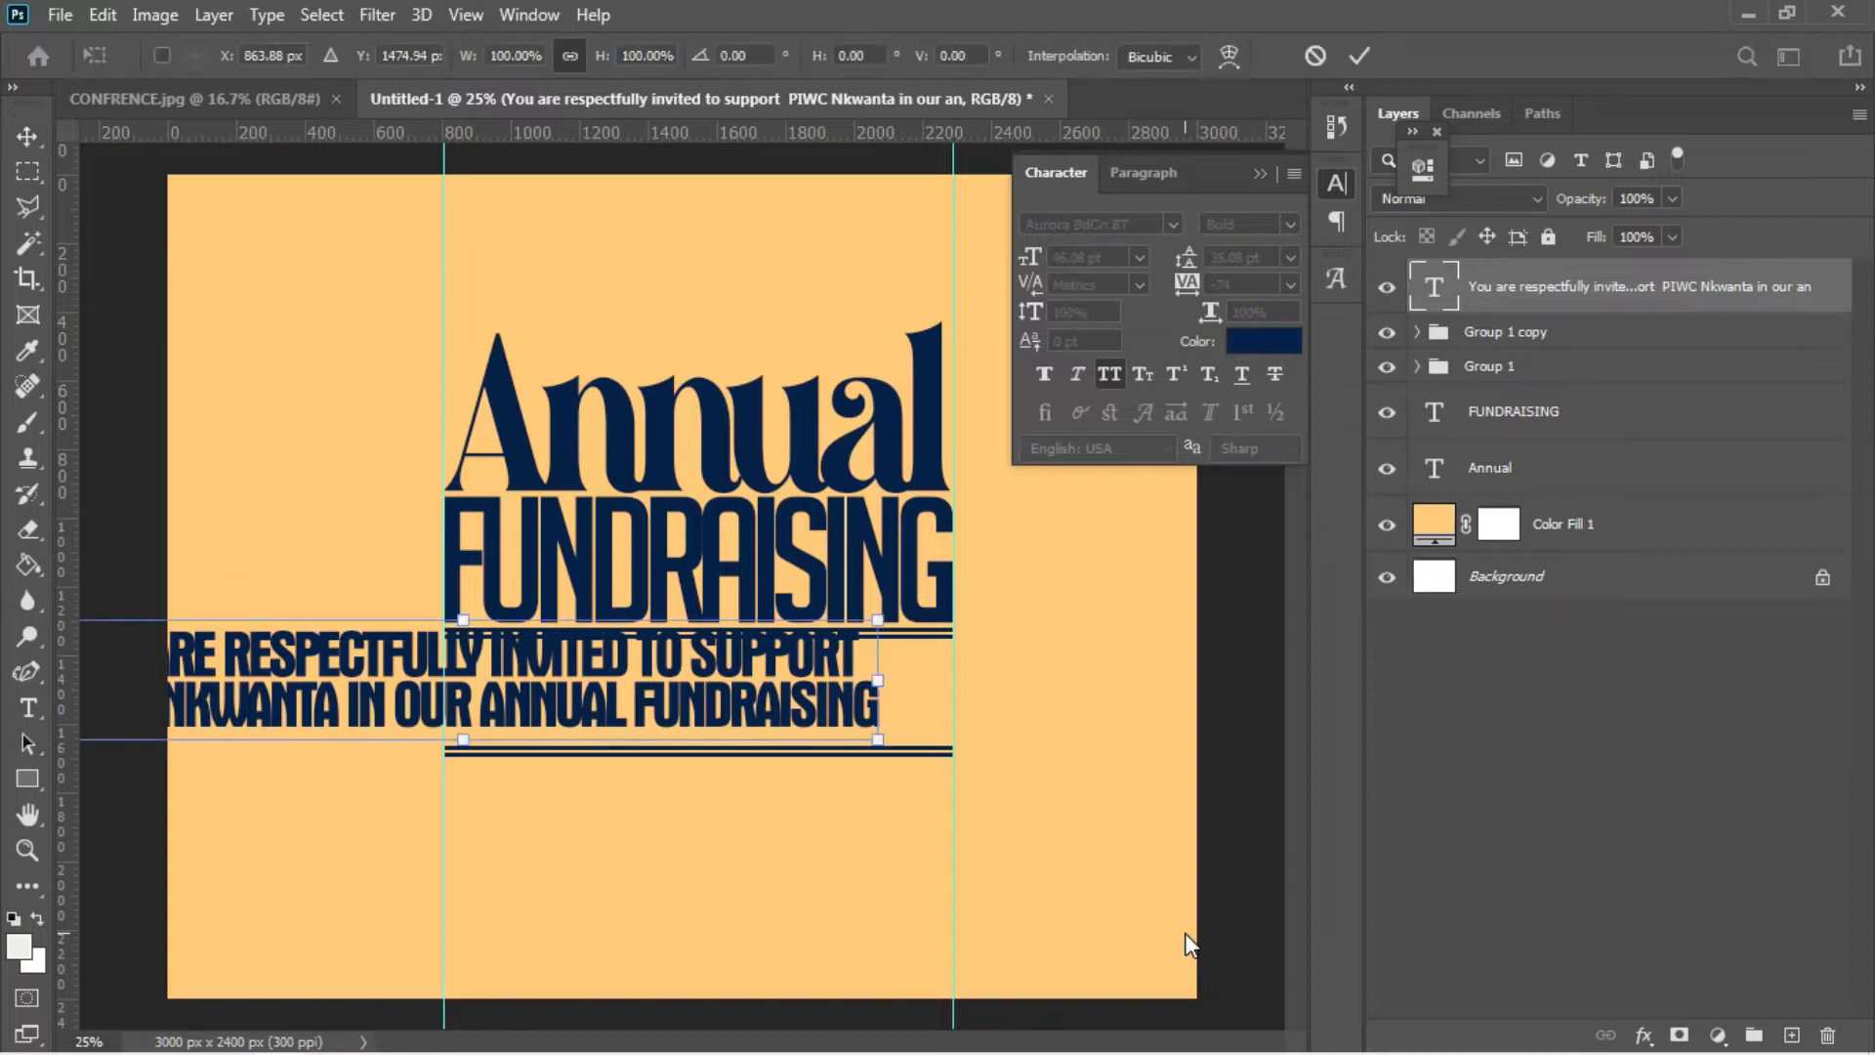
pyautogui.moveTo(879, 743); pyautogui.dragTo(957, 734)
pyautogui.moveTo(431, 730); pyautogui.dragTo(441, 725)
pyautogui.press('Return')
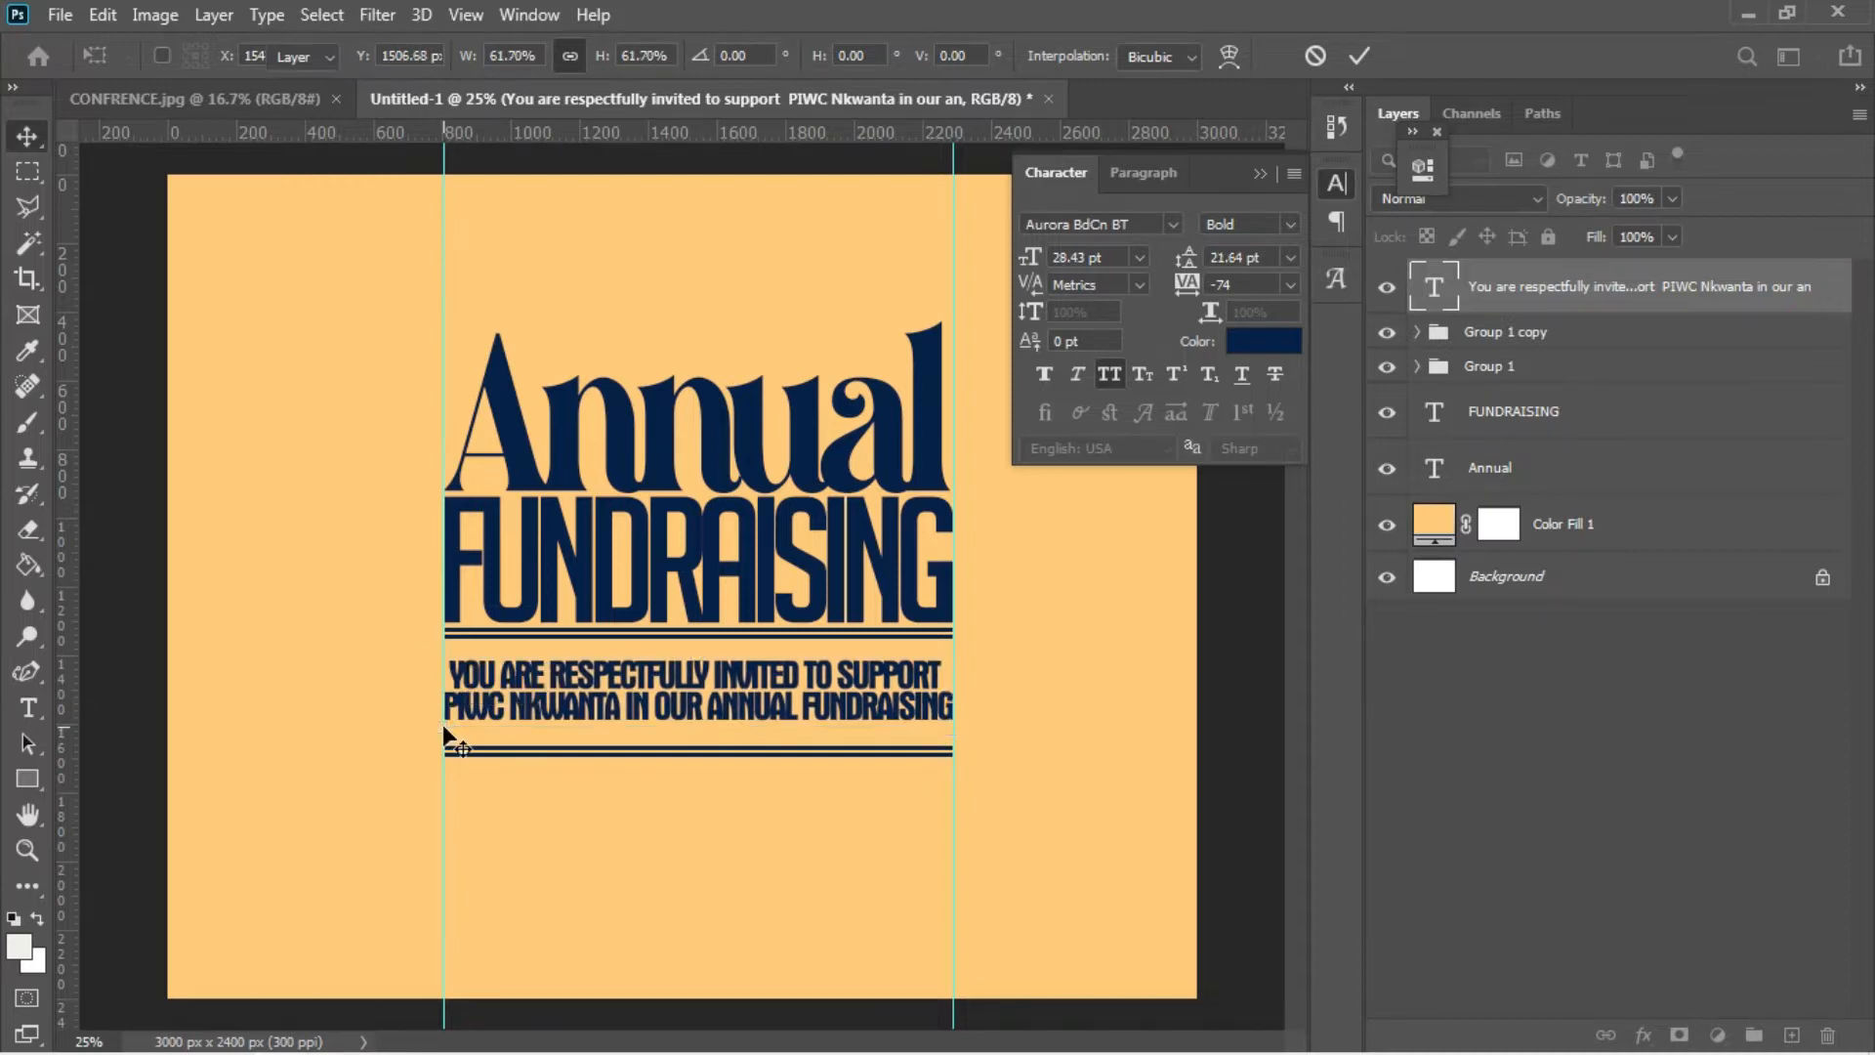
# - Nudge the invitation text up until it sits just beneath the upper double line
pyautogui.hotkey('shift', 'Up')
pyautogui.hotkey('shift', 'Up')
pyautogui.hotkey('shift', 'Up')
pyautogui.hotkey('shift', 'Up')
pyautogui.hotkey('shift', 'Up')
pyautogui.hotkey('shift', 'Up')
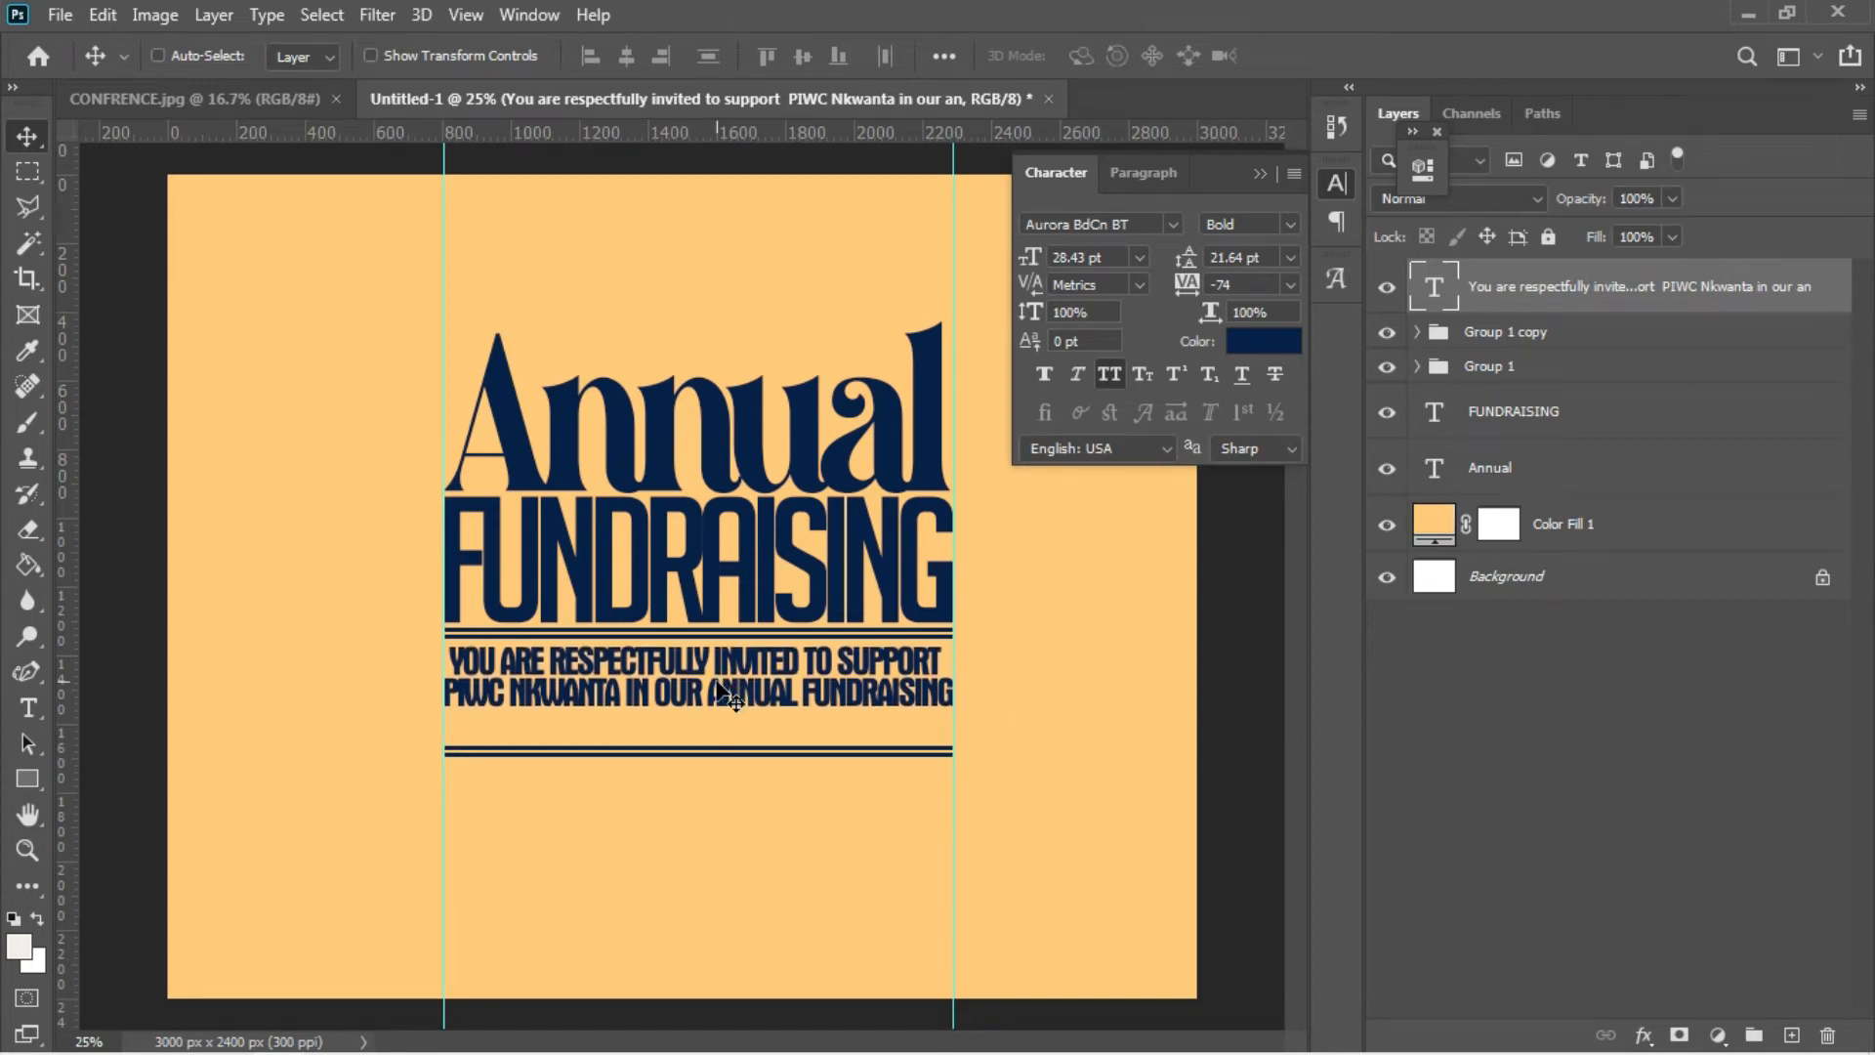
# - Move the lower double-line group up about 100 px so it sits just beneath the invitation text
pyautogui.rightClick(726, 750)
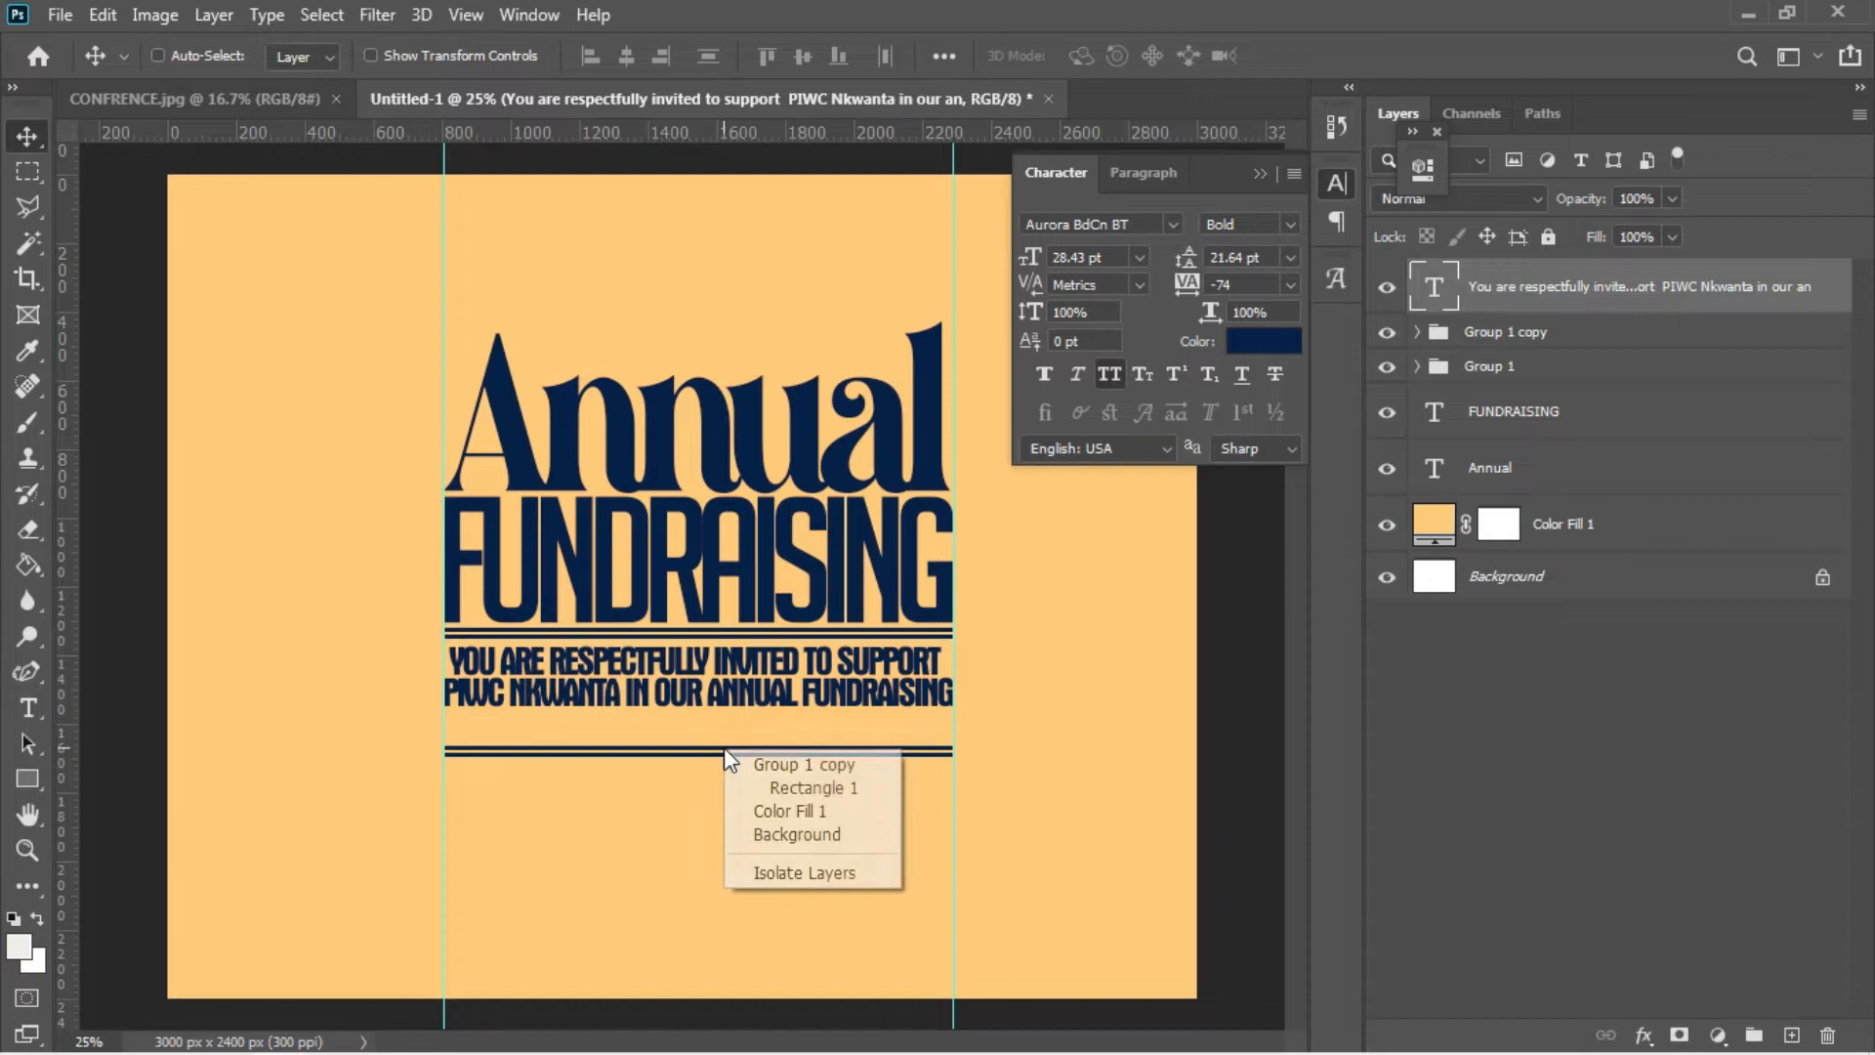
pyautogui.click(752, 768)
pyautogui.hotkey('shift', 'Up')
pyautogui.hotkey('shift', 'Up')
pyautogui.hotkey('shift', 'Up')
pyautogui.hotkey('shift', 'Up')
pyautogui.hotkey('shift', 'Up')
pyautogui.hotkey('shift', 'Up')
pyautogui.hotkey('shift', 'Up')
pyautogui.hotkey('shift', 'Up')
pyautogui.hotkey('shift', 'Up')
pyautogui.hotkey('shift', 'Up')
pyautogui.hotkey('shift', 'Up')
pyautogui.hotkey('shift', 'Up')
pyautogui.hotkey('shift', 'Up')
pyautogui.hotkey('shift', 'Up')
pyautogui.hotkey('shift', 'Up')
pyautogui.hotkey('shift', 'Up')
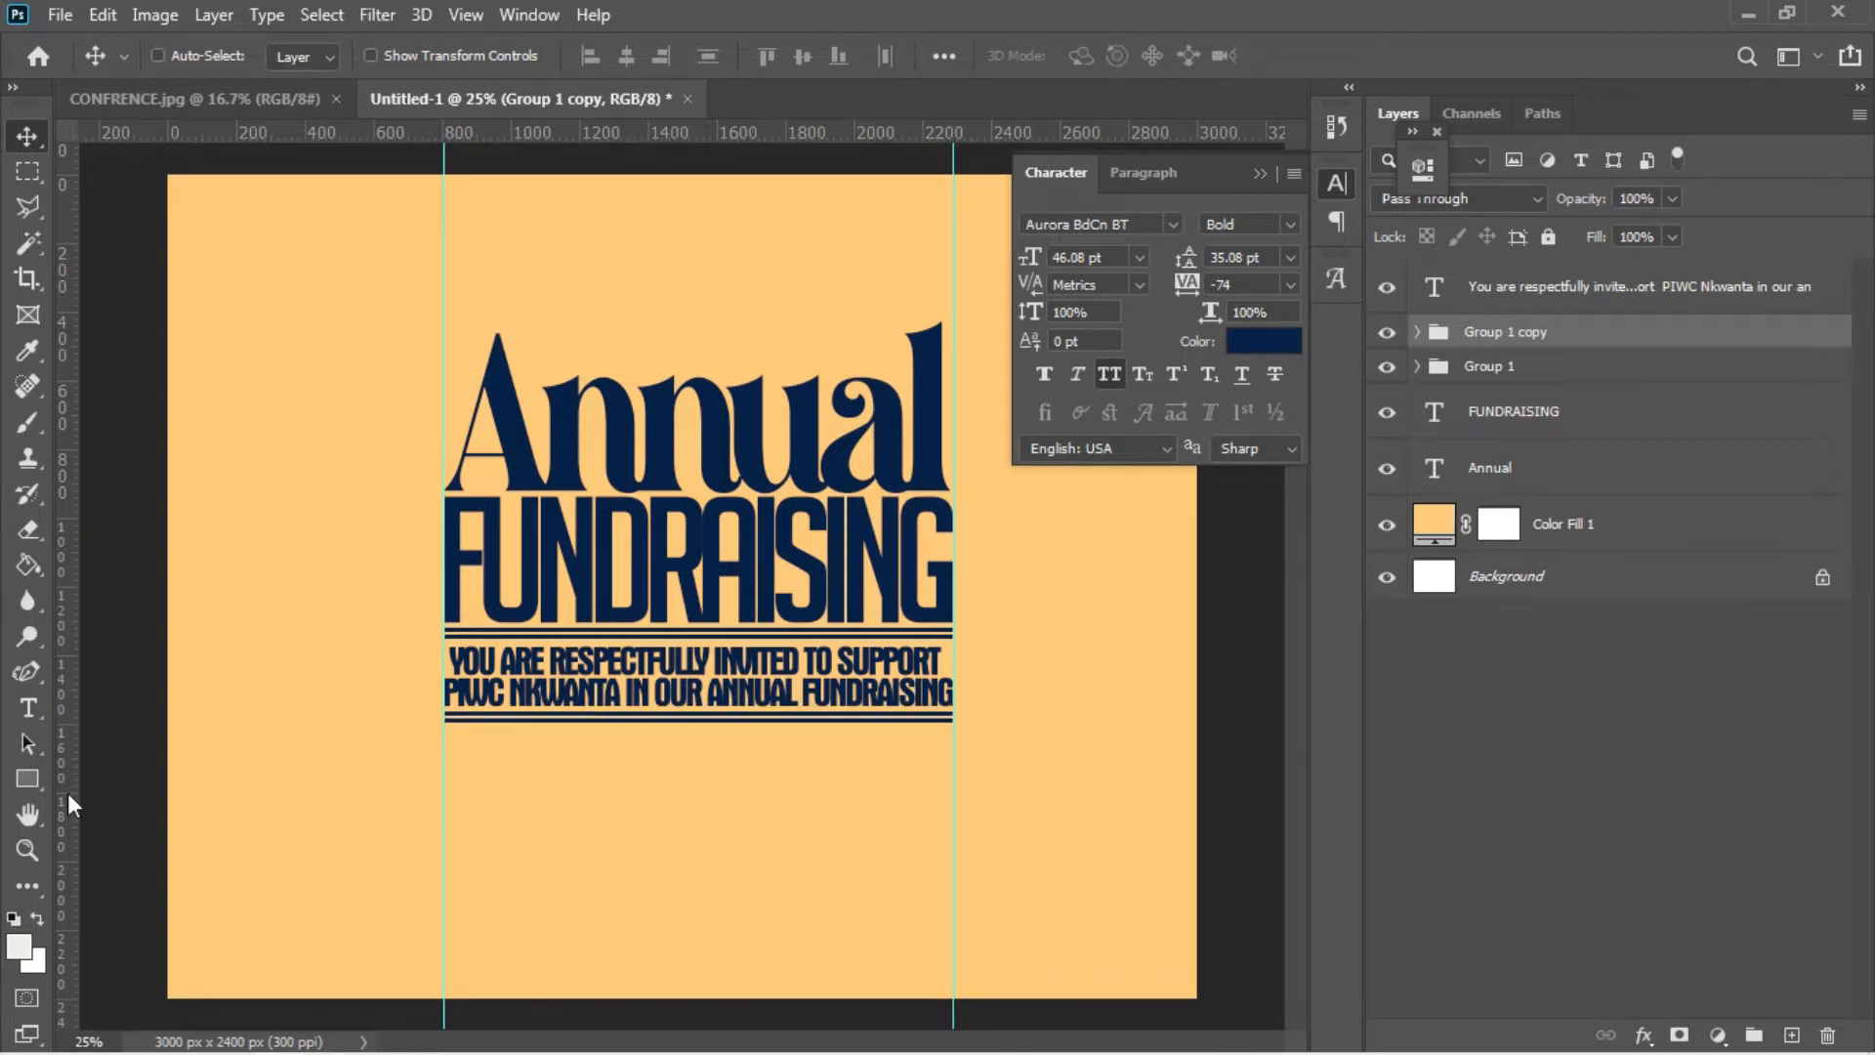
# - Draw a rectangle about 356 by 184 px below the lower double line at the left guide, with navy fill and no stroke
pyautogui.click(37, 784)
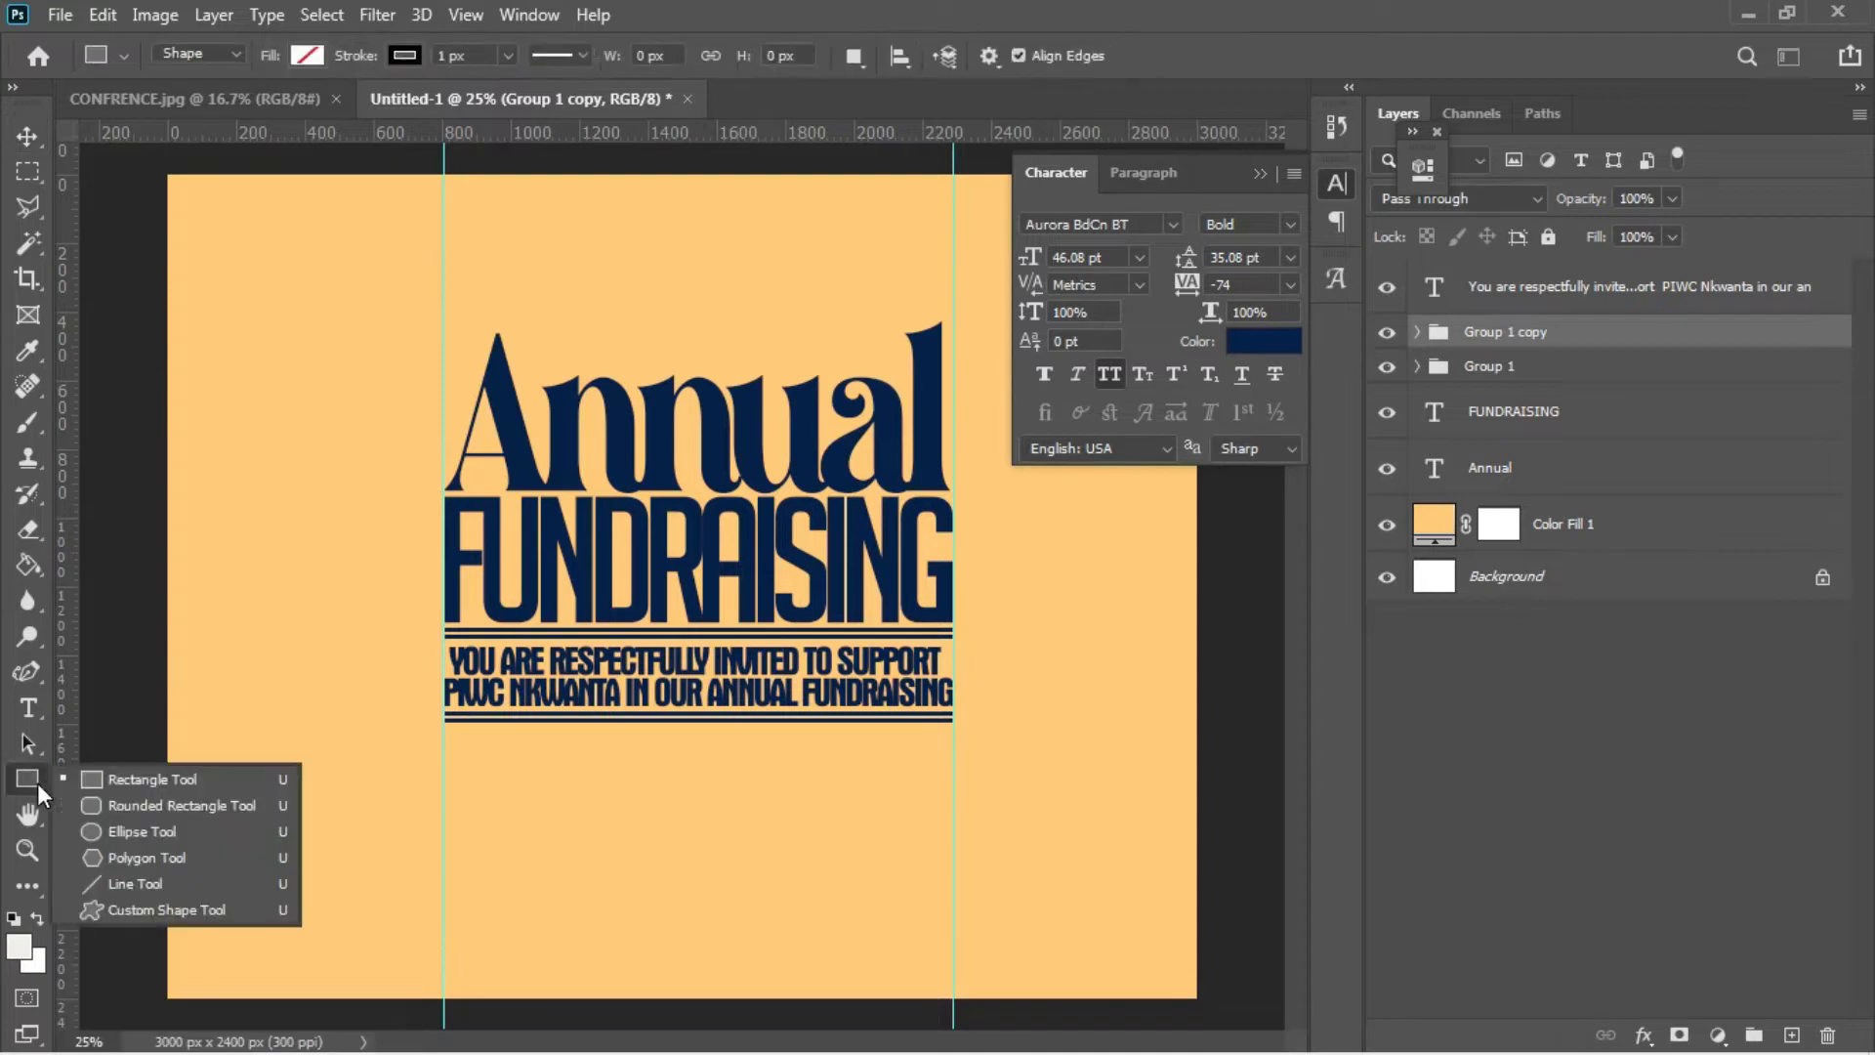
pyautogui.click(104, 777)
pyautogui.moveTo(450, 763); pyautogui.dragTo(566, 824)
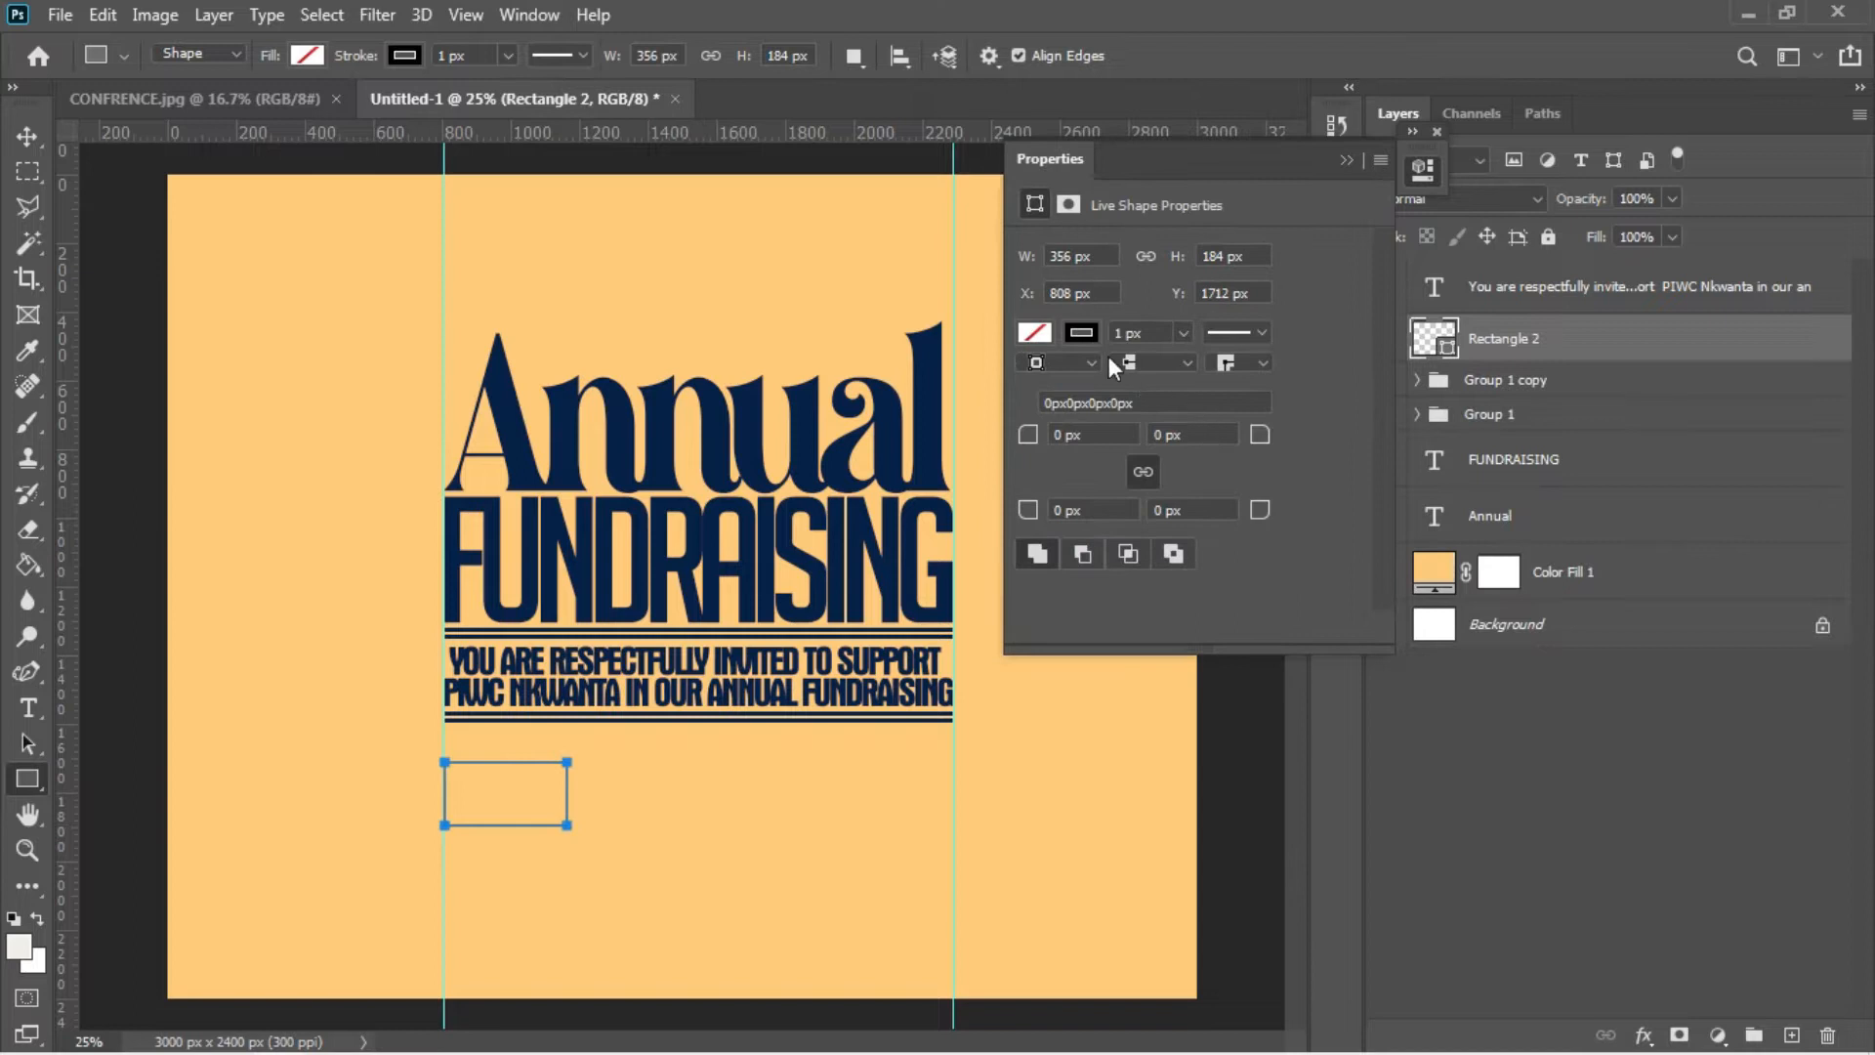
pyautogui.click(1086, 334)
pyautogui.click(1046, 387)
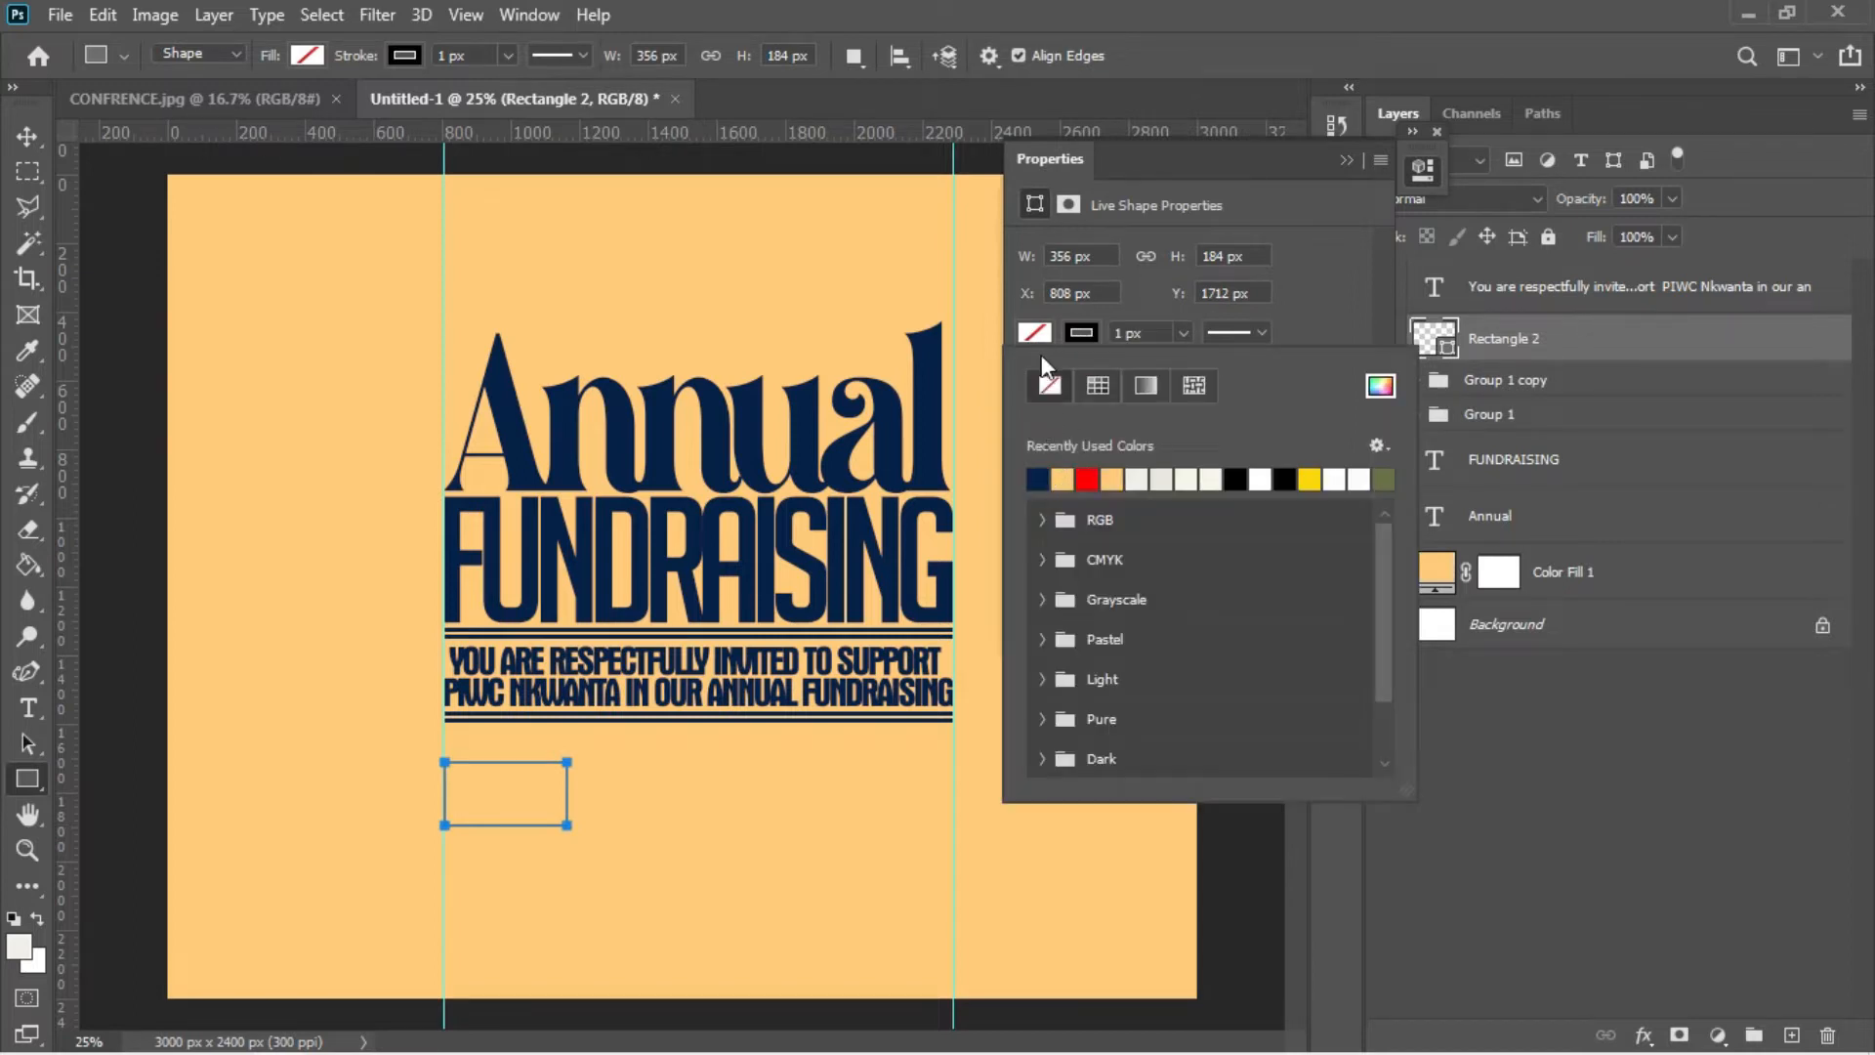
pyautogui.click(1039, 480)
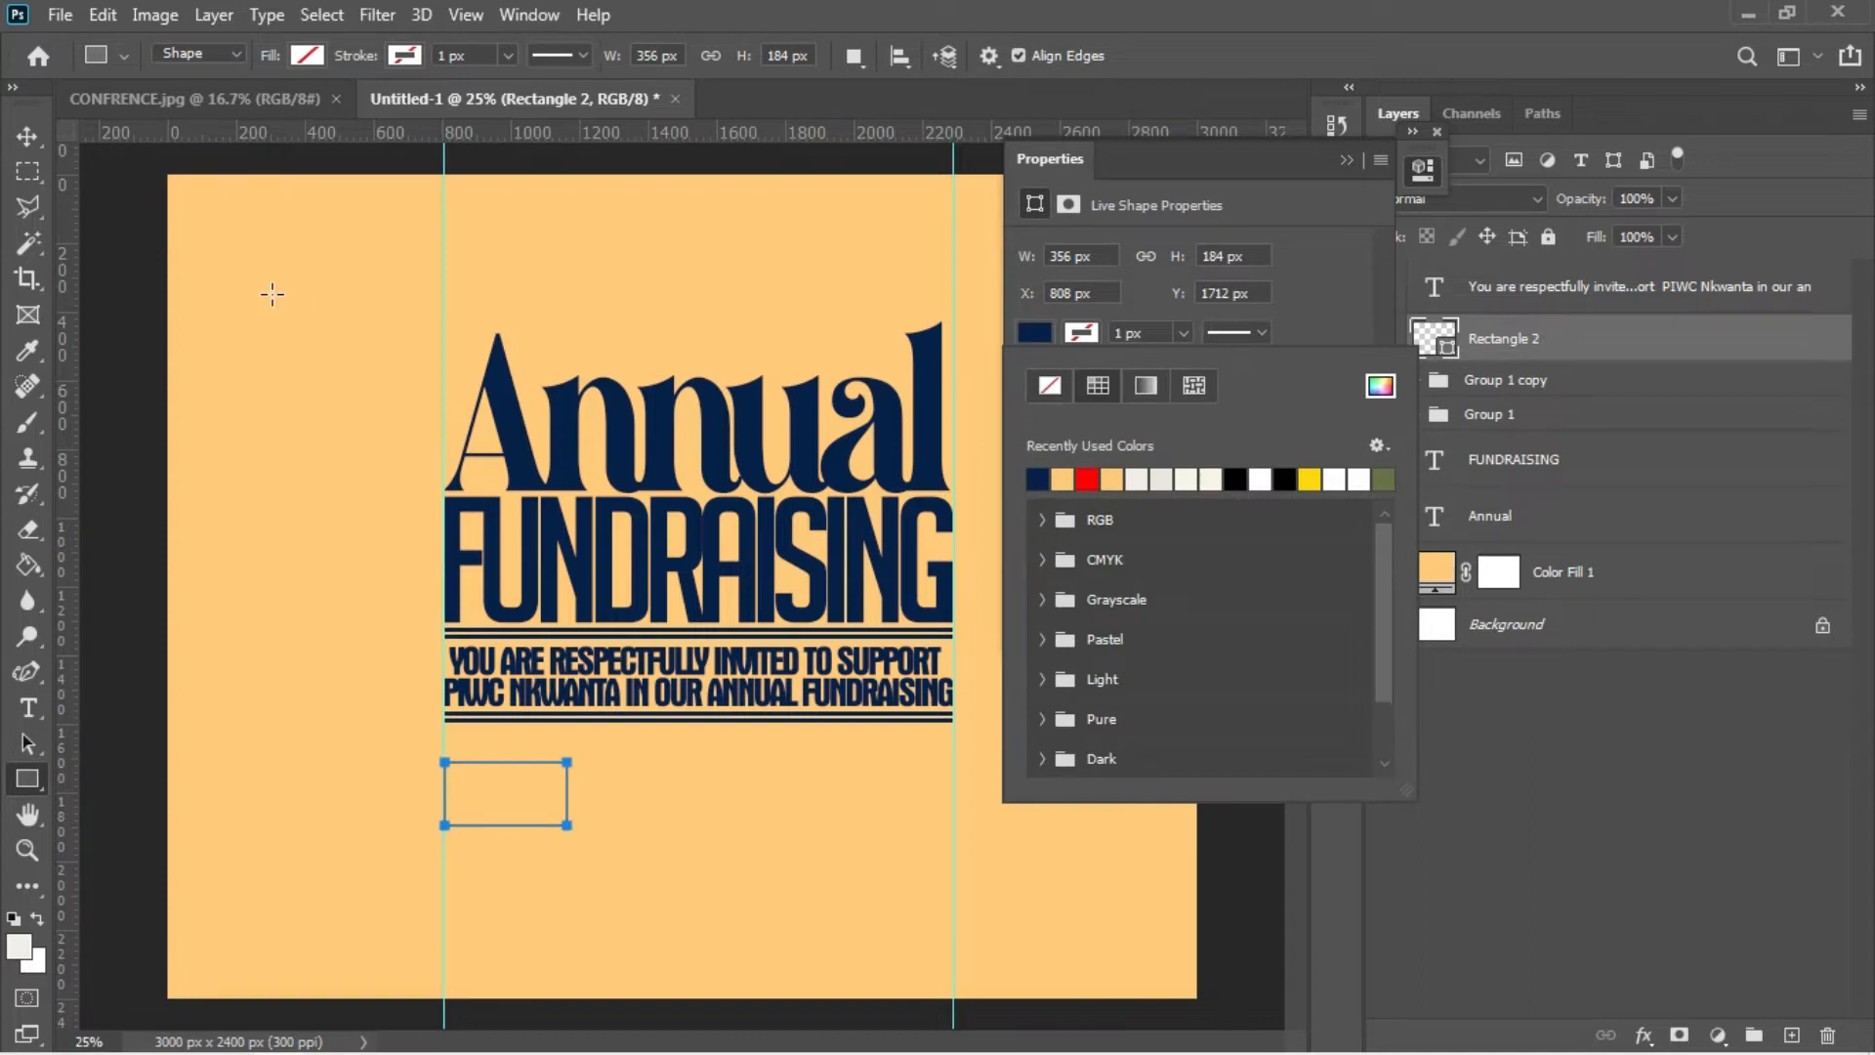
# - Nudge the navy rectangle up to Y 1644 px, close beneath the lower double line
pyautogui.click(27, 139)
pyautogui.press('Up')
pyautogui.press('Up')
pyautogui.press('Up')
pyautogui.press('Up')
pyautogui.press('Up')
pyautogui.press('Up')
pyautogui.press('Up')
pyautogui.press('Up')
pyautogui.press('Up')
pyautogui.press('Up')
pyautogui.press('Up')
pyautogui.press('Up')
pyautogui.press('Up')
pyautogui.press('Up')
pyautogui.press('Up')
pyautogui.press('Up')
pyautogui.press('Up')
pyautogui.press('Up')
pyautogui.press('Up')
pyautogui.press('Up')
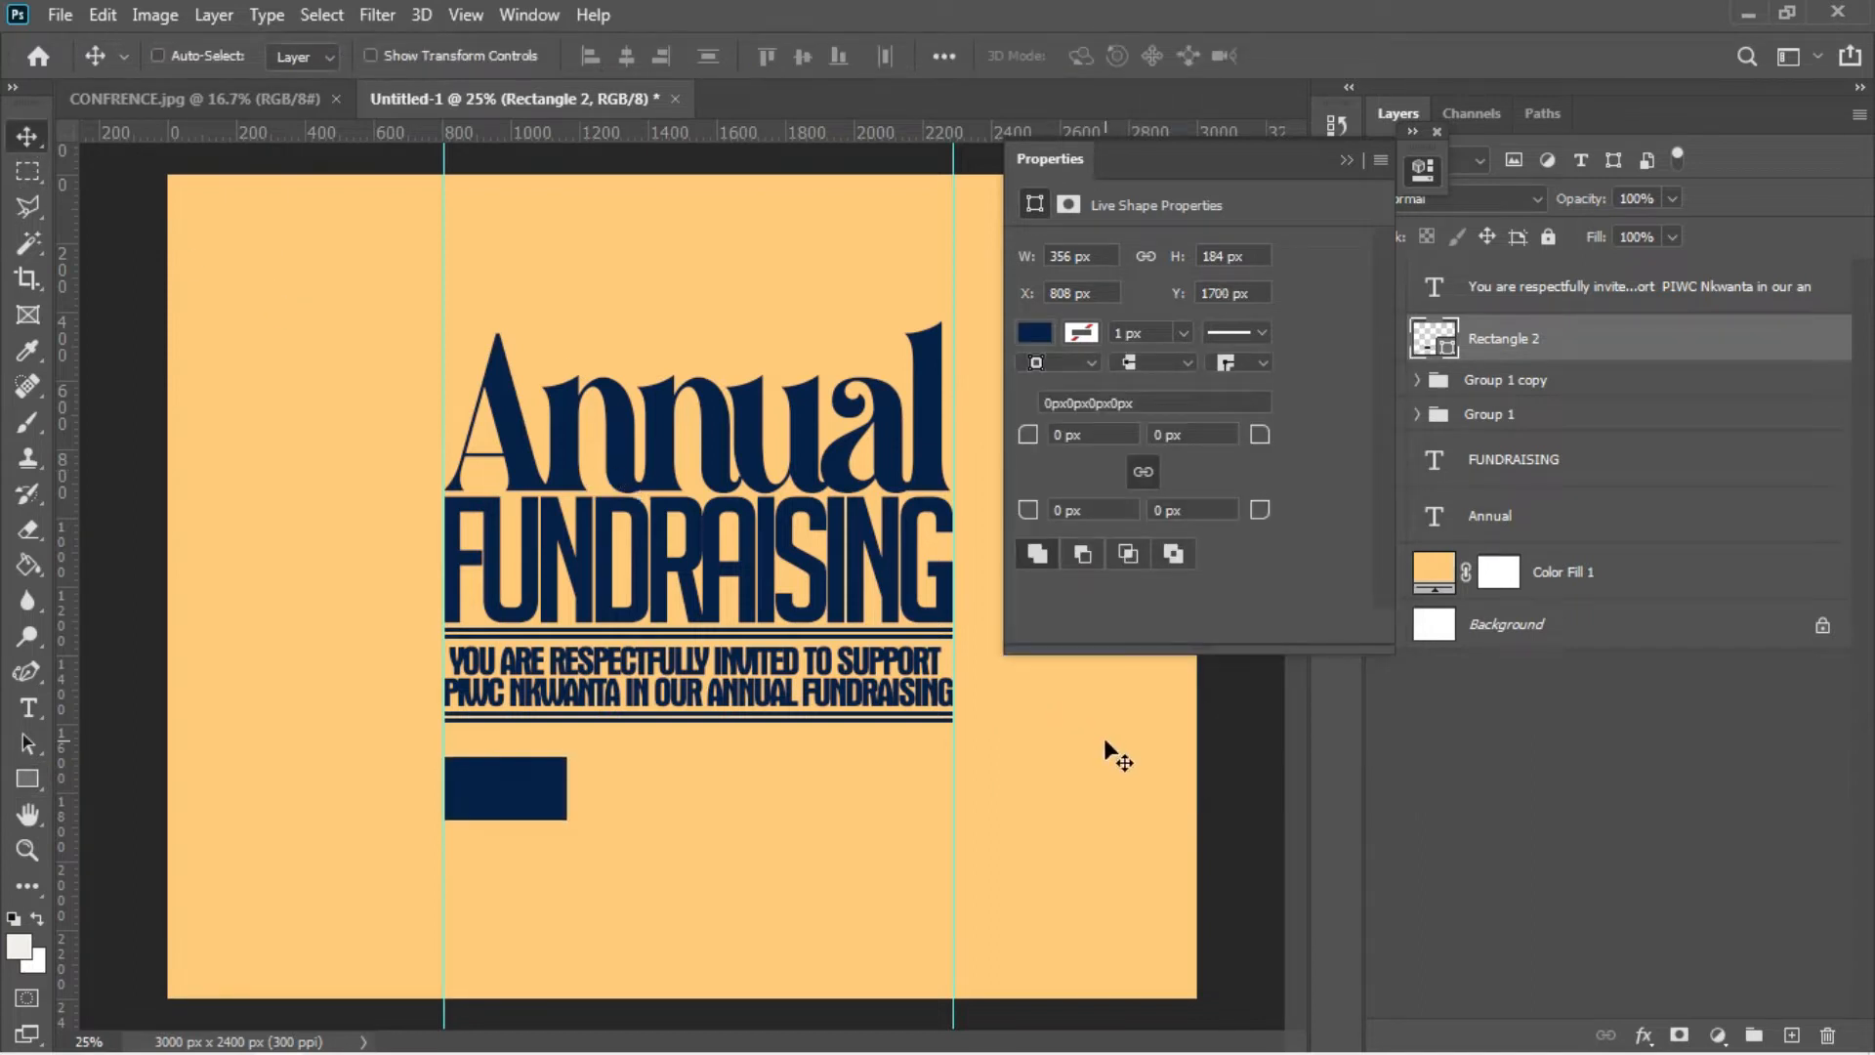
pyautogui.press('Up')
pyautogui.press('Up')
pyautogui.press('Up')
pyautogui.press('Up')
pyautogui.press('Up')
pyautogui.press('Up')
pyautogui.press('Up')
pyautogui.press('Up')
pyautogui.press('Up')
pyautogui.press('Up')
pyautogui.press('Up')
pyautogui.press('Up')
pyautogui.press('Up')
pyautogui.press('Up')
pyautogui.press('Up')
pyautogui.press('Up')
pyautogui.press('Up')
pyautogui.press('Up')
pyautogui.press('Up')
pyautogui.press('Up')
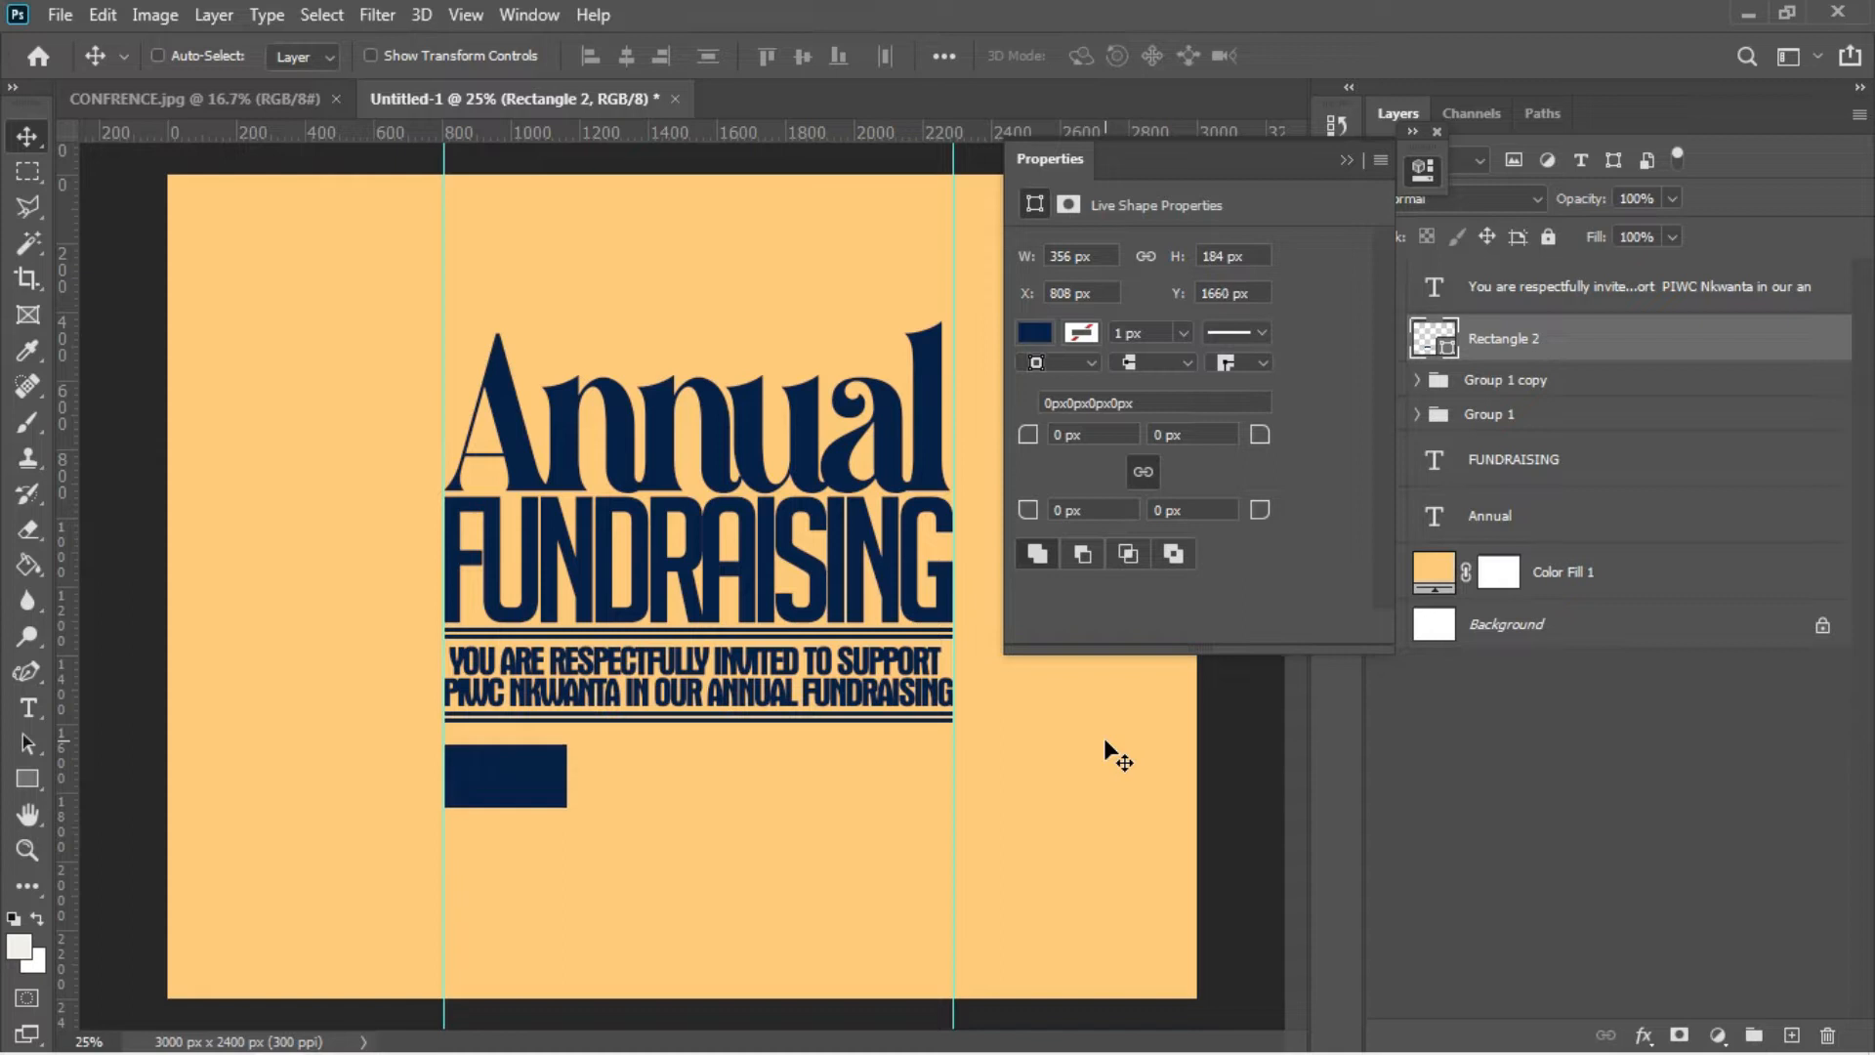
pyautogui.press('Down')
pyautogui.press('Down')
pyautogui.press('Down')
pyautogui.press('Down')
pyautogui.press('Down')
pyautogui.press('Down')
pyautogui.press('Down')
pyautogui.press('Down')
pyautogui.press('Down')
pyautogui.press('Down')
pyautogui.press('Down')
pyautogui.press('Down')
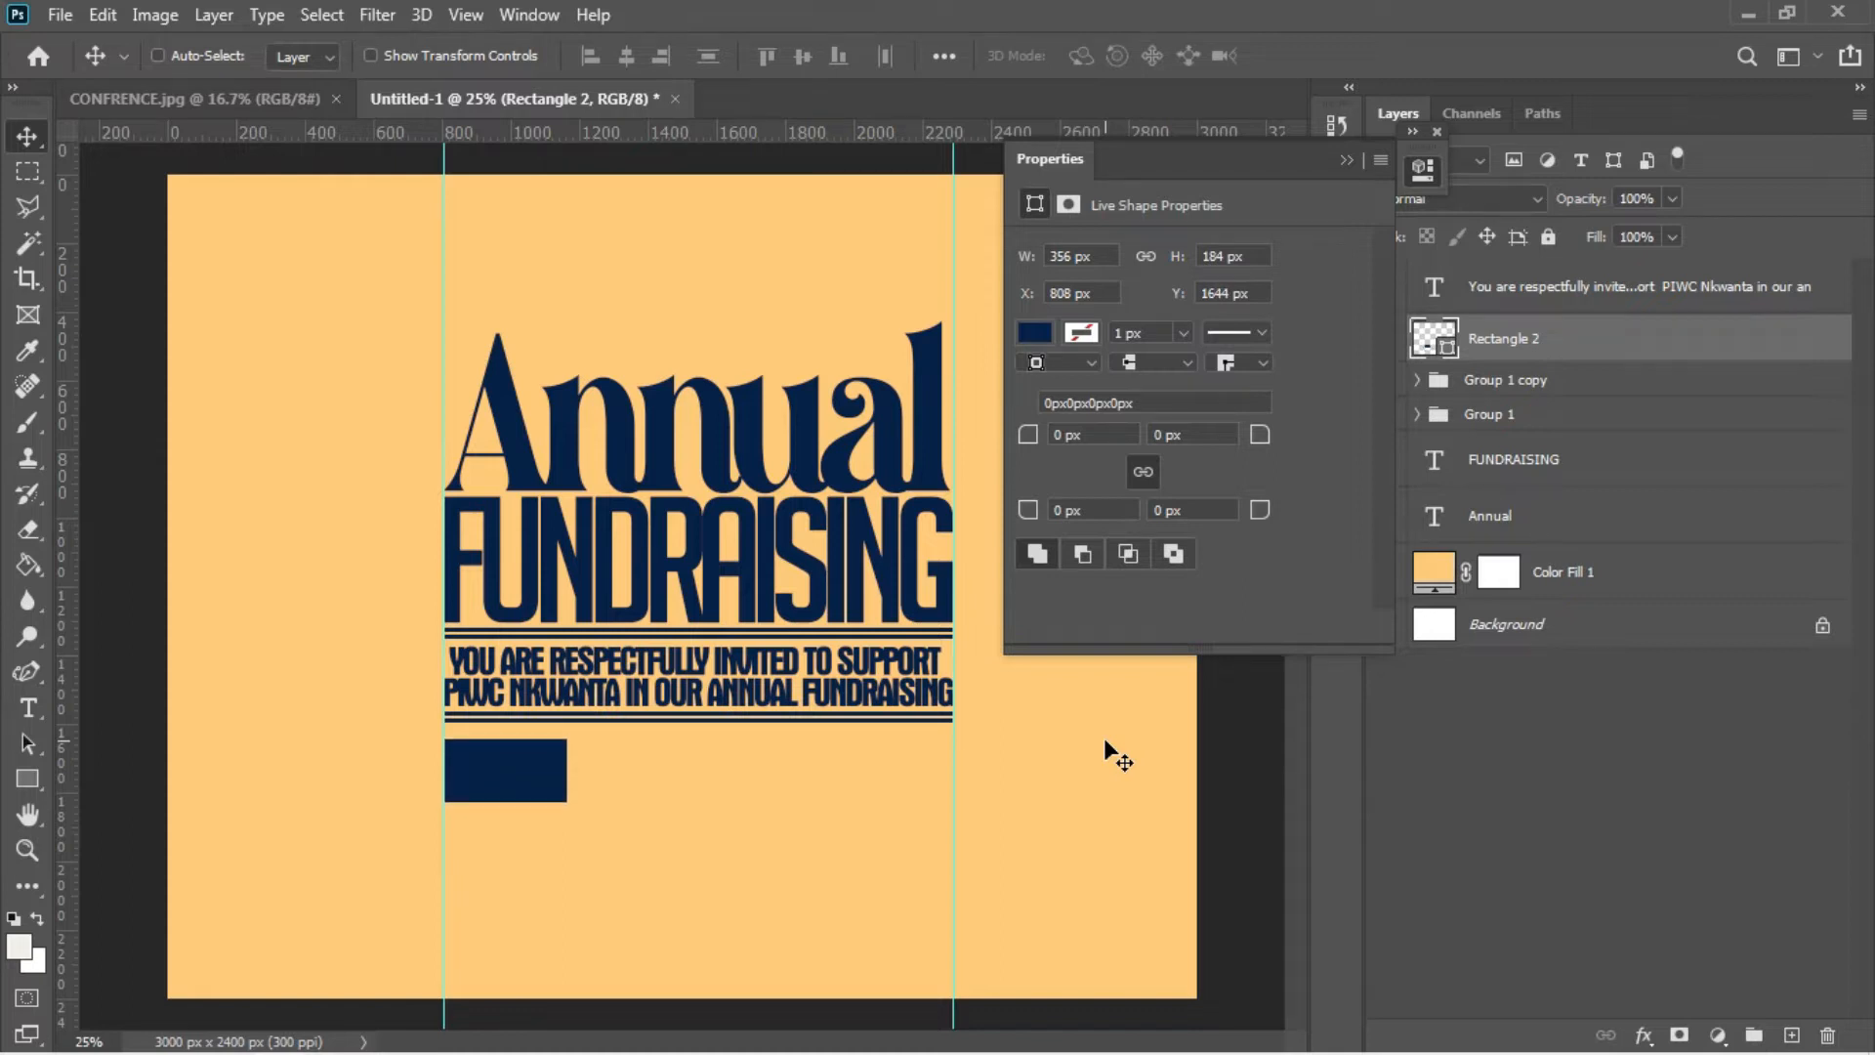
# - Duplicate the navy rectangle and move the copy horizontally to X 1936 px, flush with the right guide
pyautogui.press('ctrl')
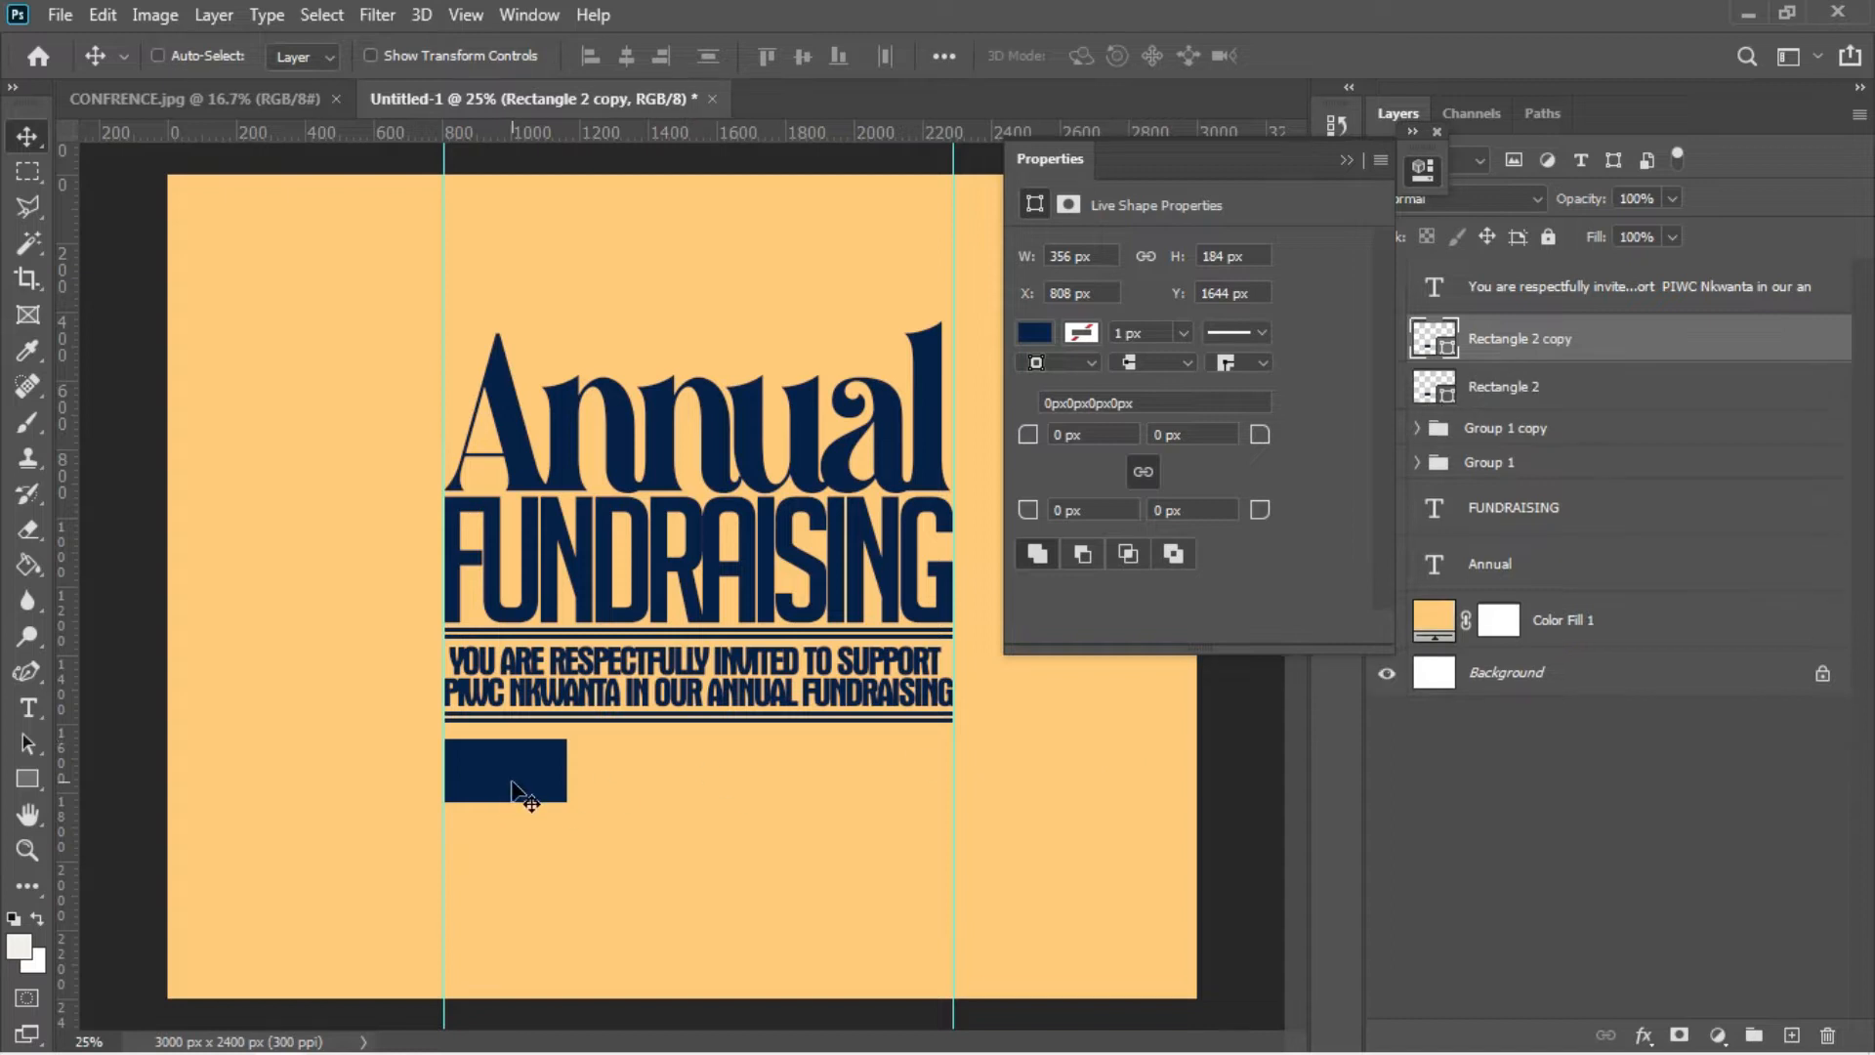
pyautogui.moveTo(511, 781); pyautogui.dragTo(909, 790)
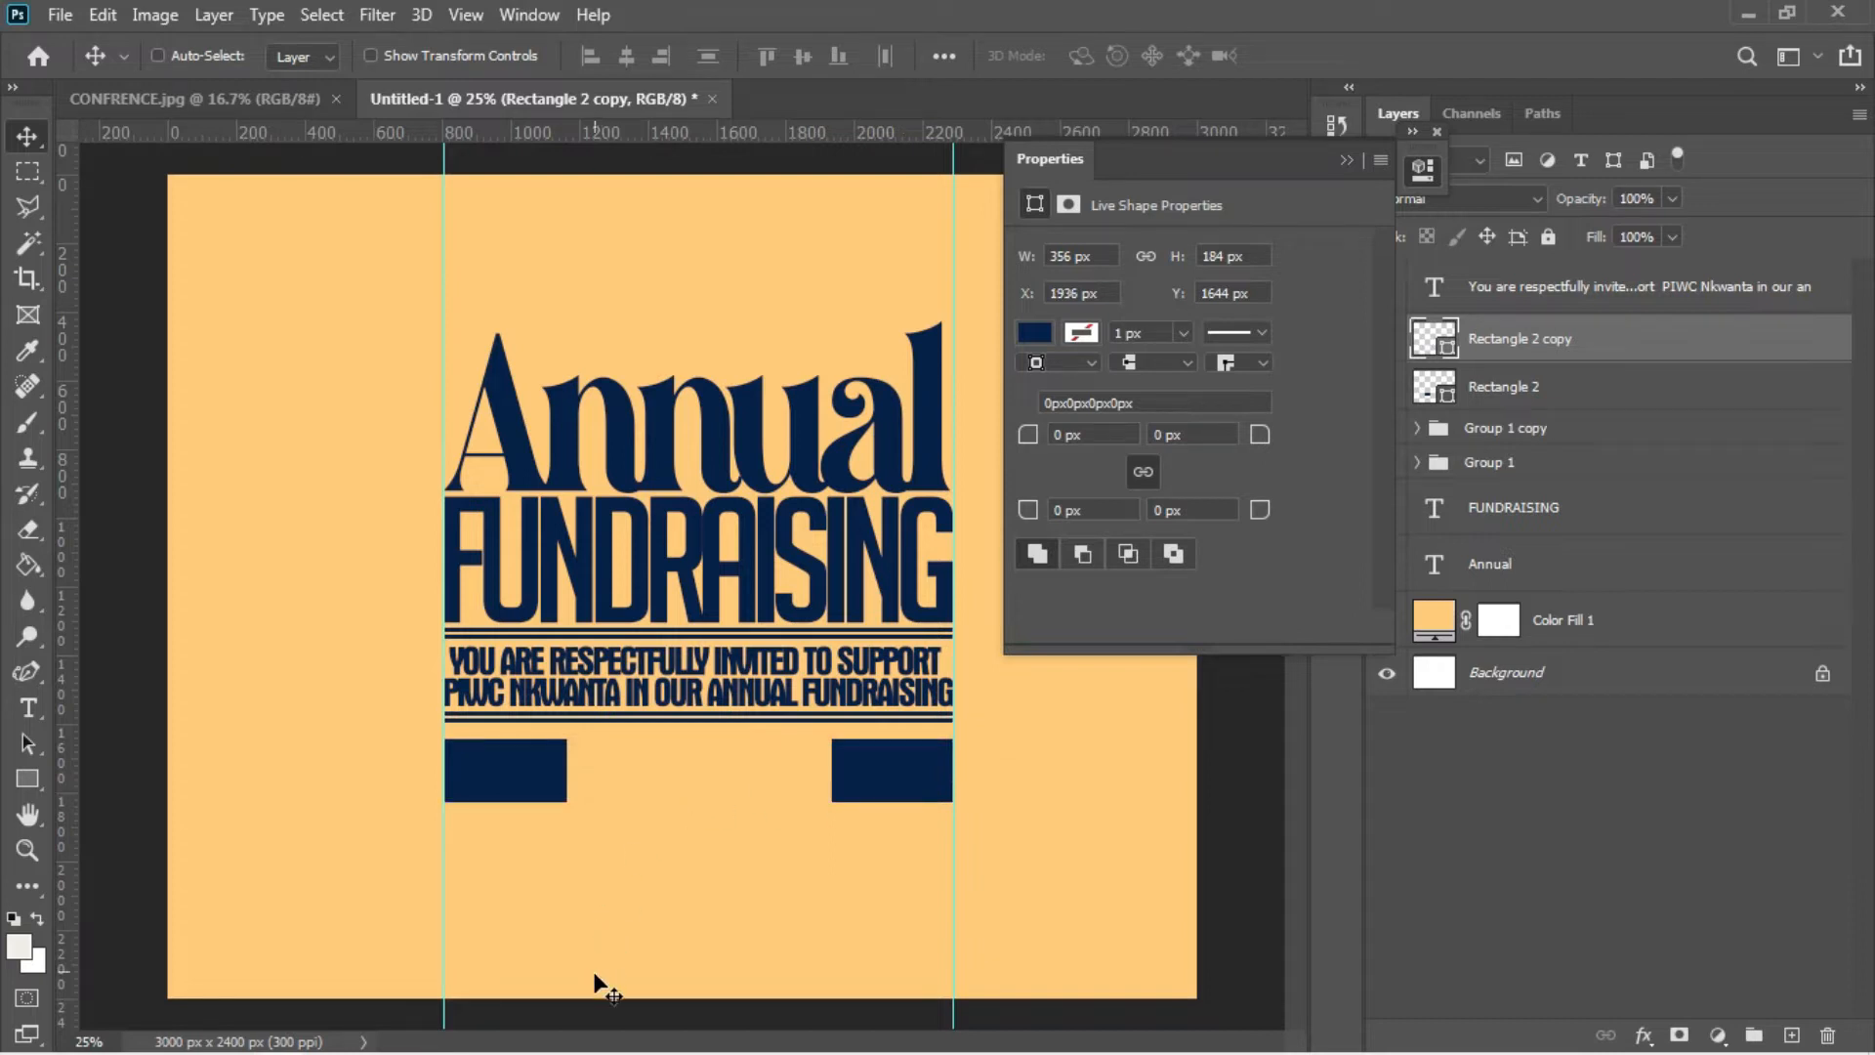
# - Copy the word "Sun" from the date line in Notepad and return to Photoshop
pyautogui.moveTo(581, 1052)
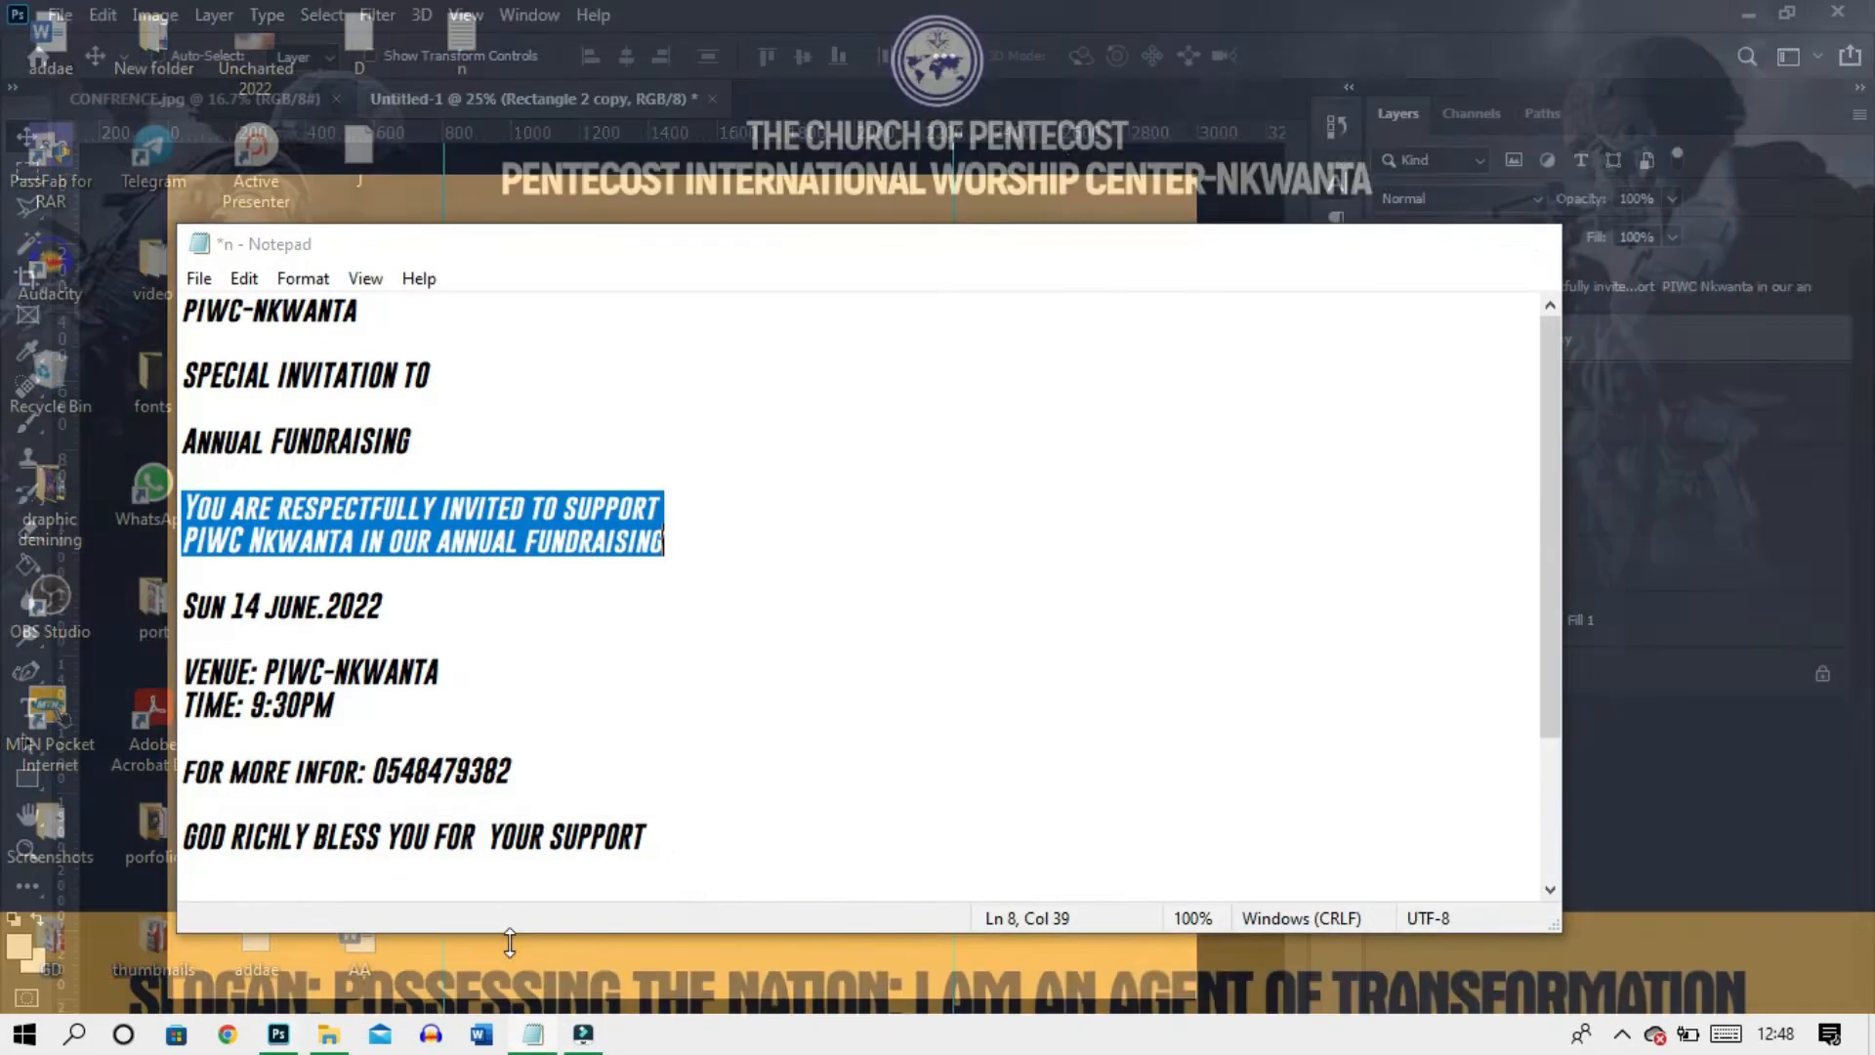
pyautogui.click(510, 941)
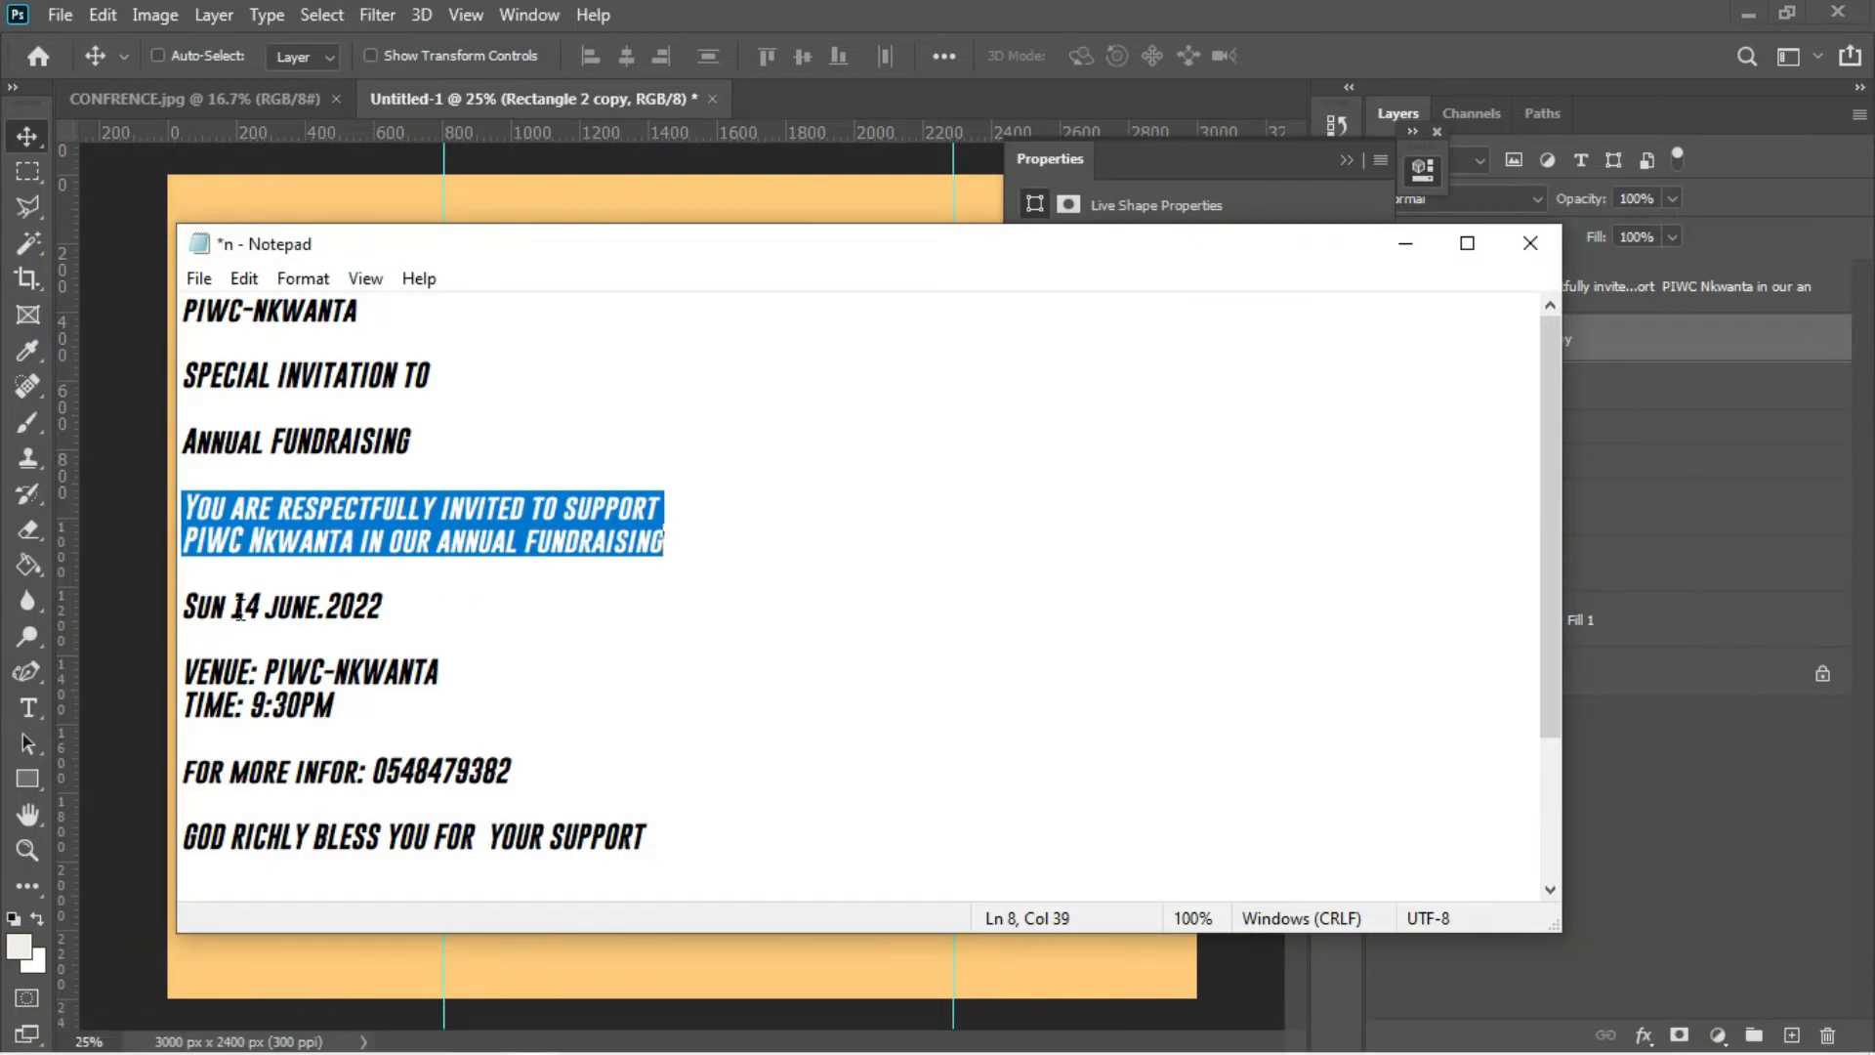
pyautogui.moveTo(197, 607)
pyautogui.mouseDown()
pyautogui.moveTo(231, 605)
pyautogui.moveTo(184, 607)
pyautogui.mouseUp()
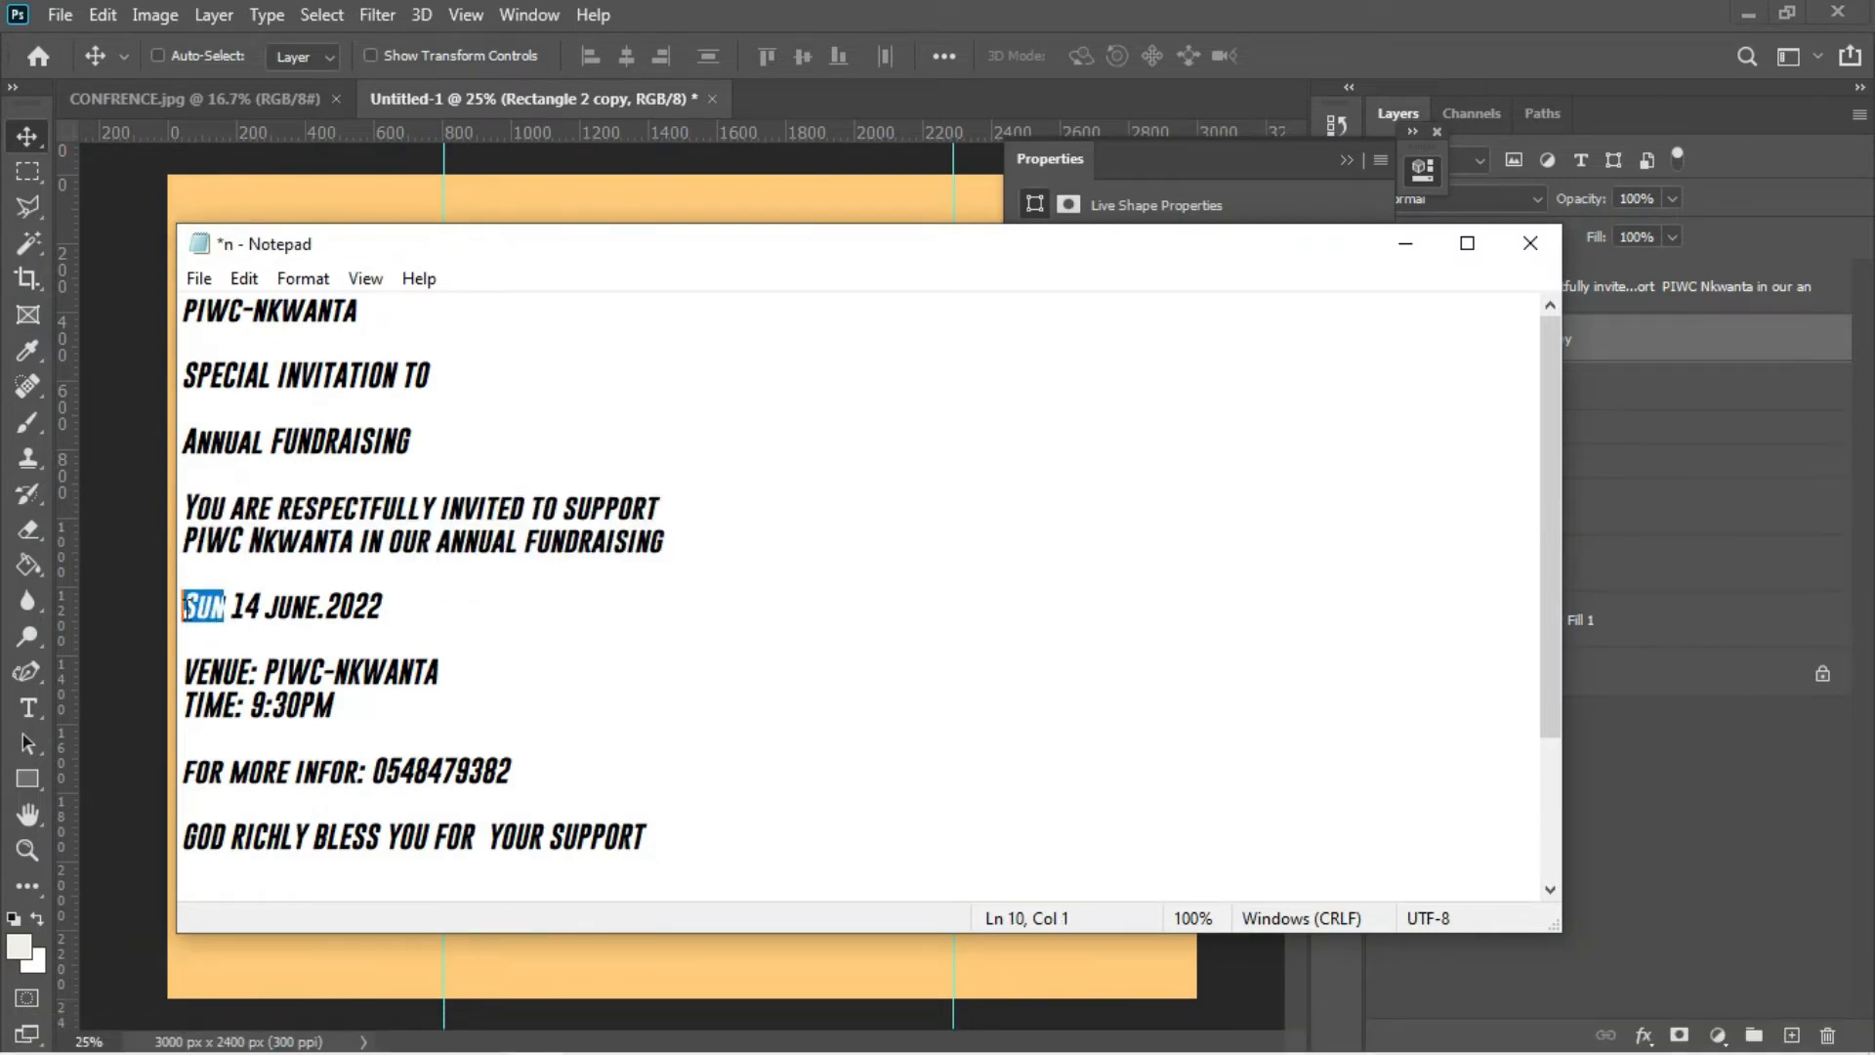
pyautogui.click(137, 598)
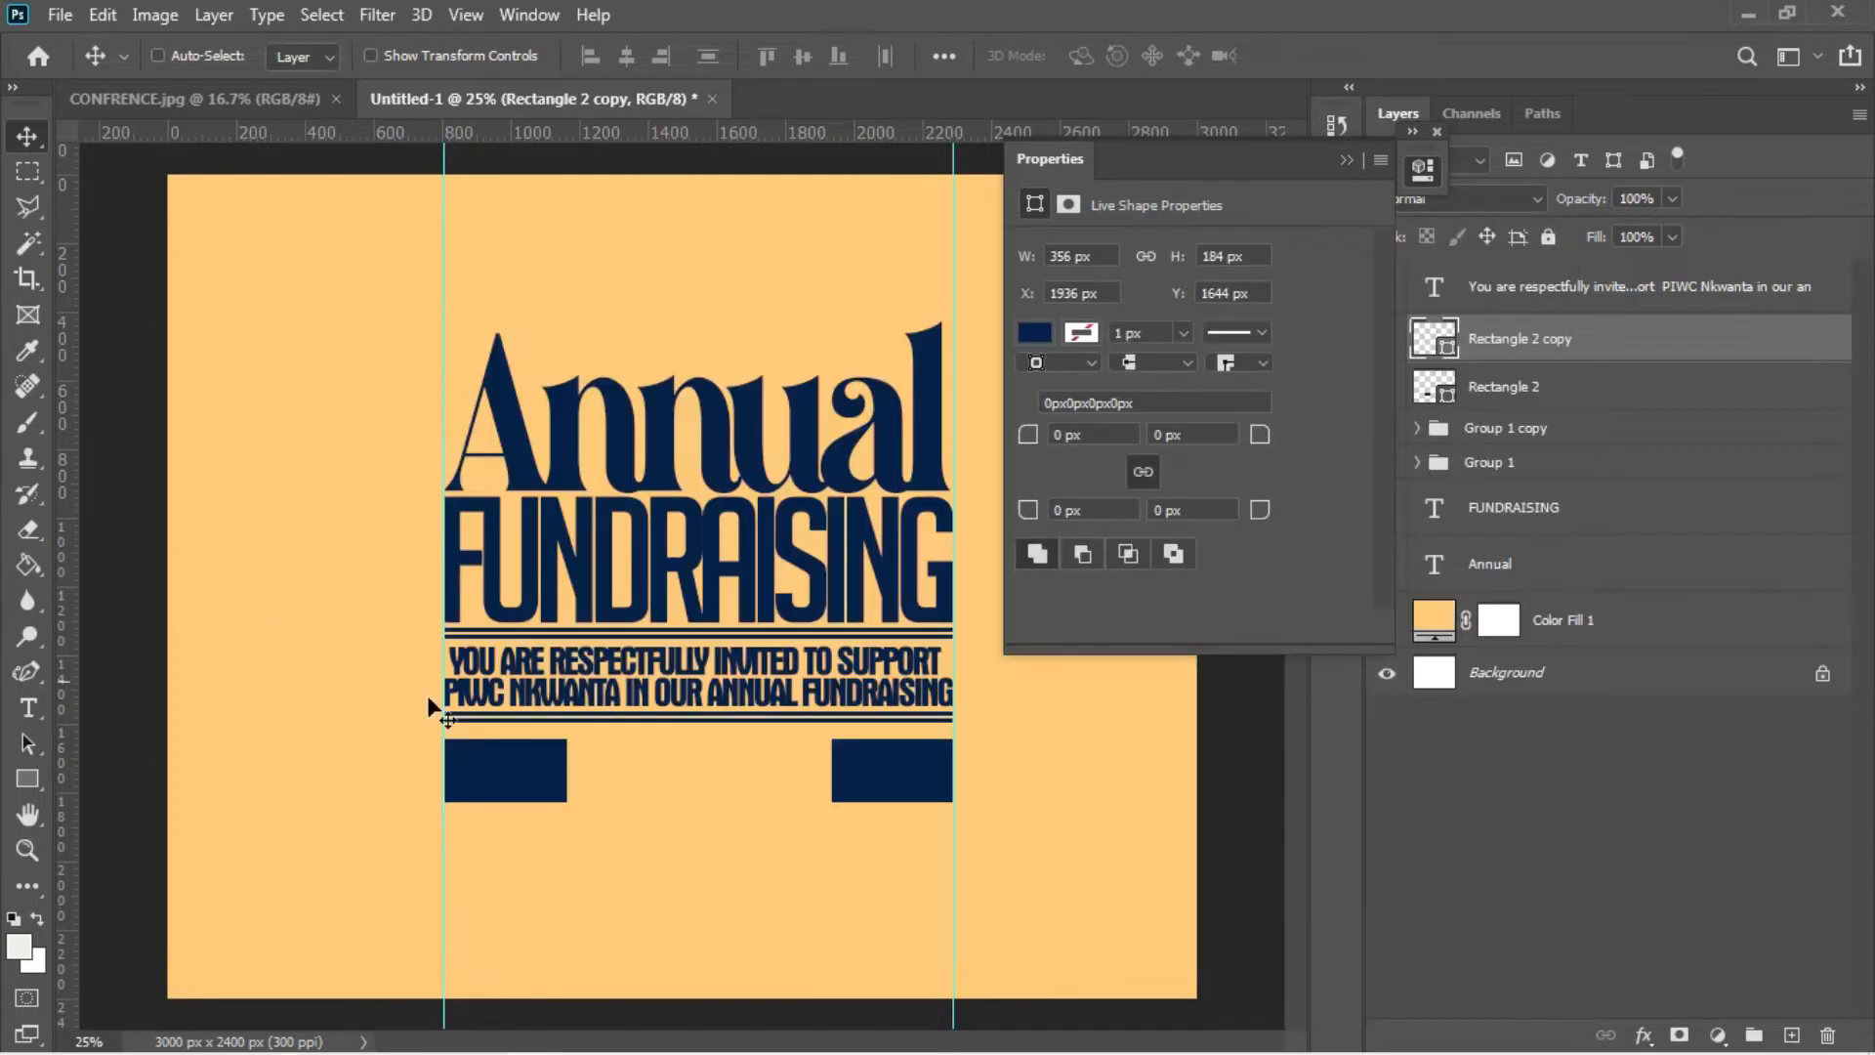
# - Paste "SUN" as a new text layer just below the left navy rectangle
pyautogui.press('t')
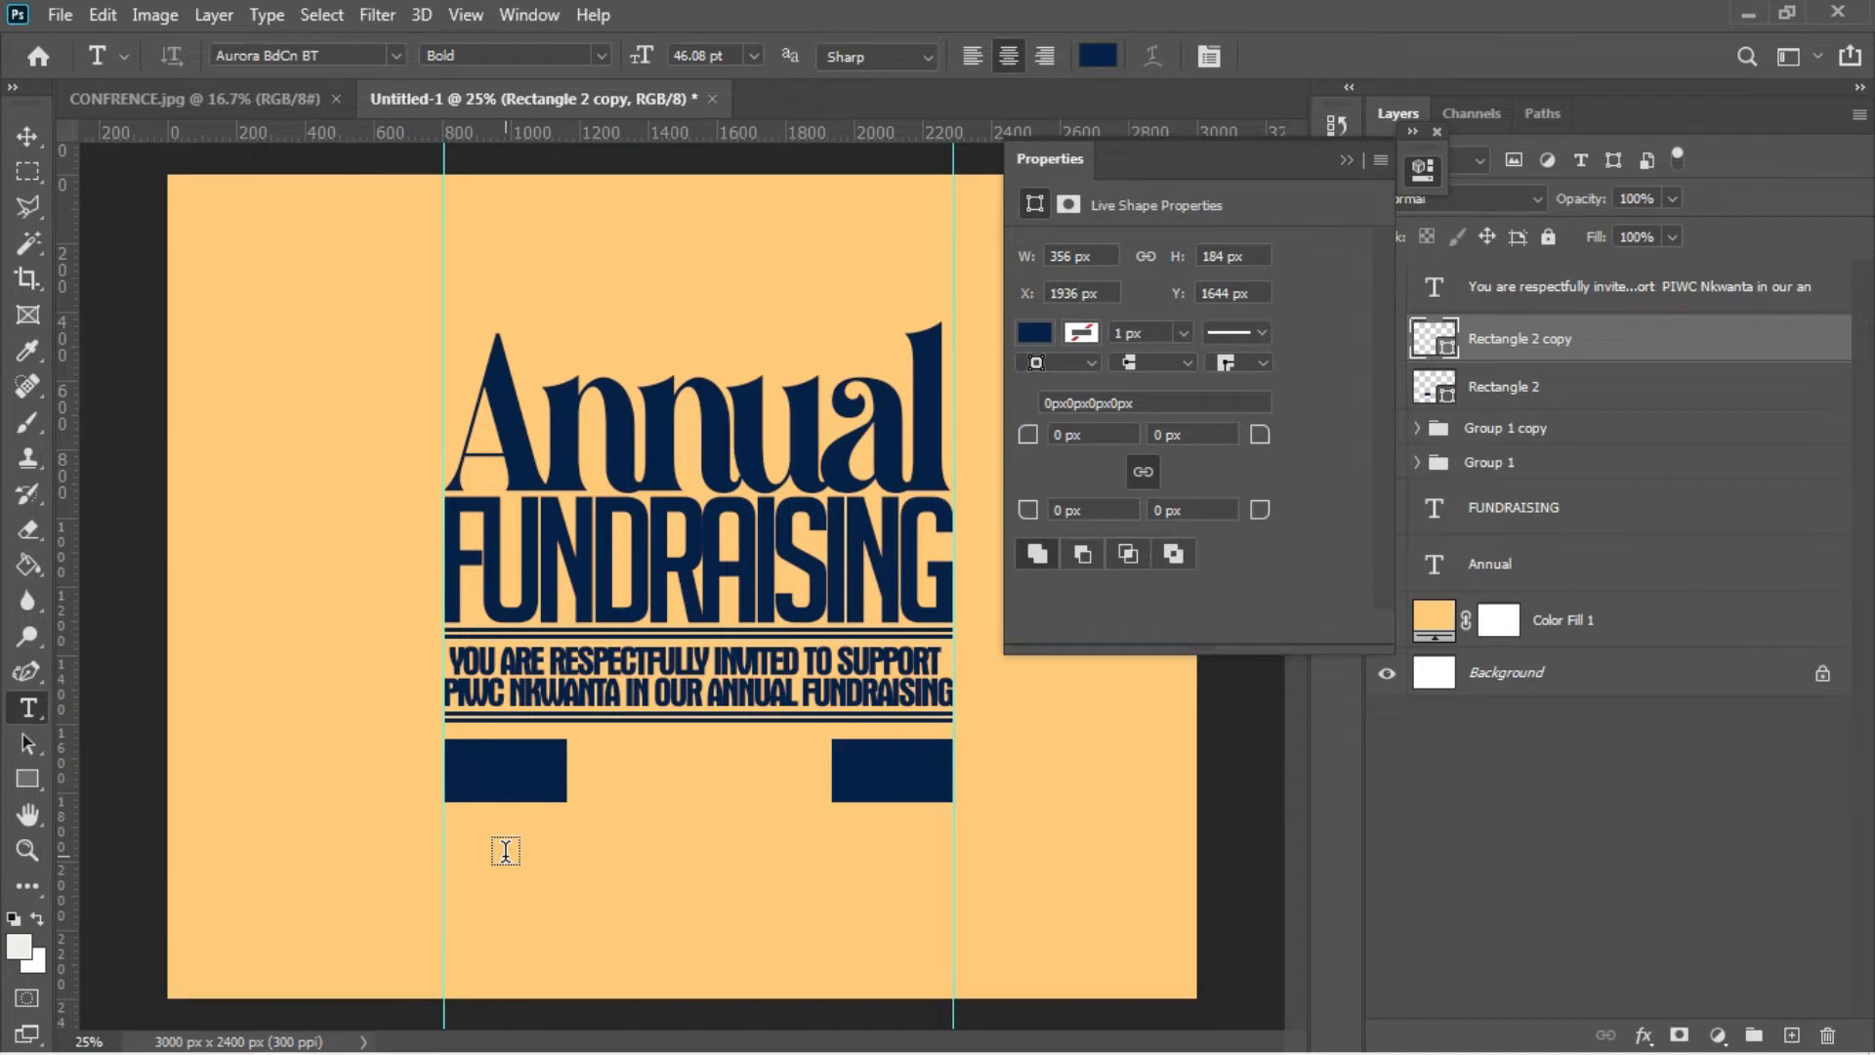
pyautogui.click(505, 851)
pyautogui.press('BackSpace')
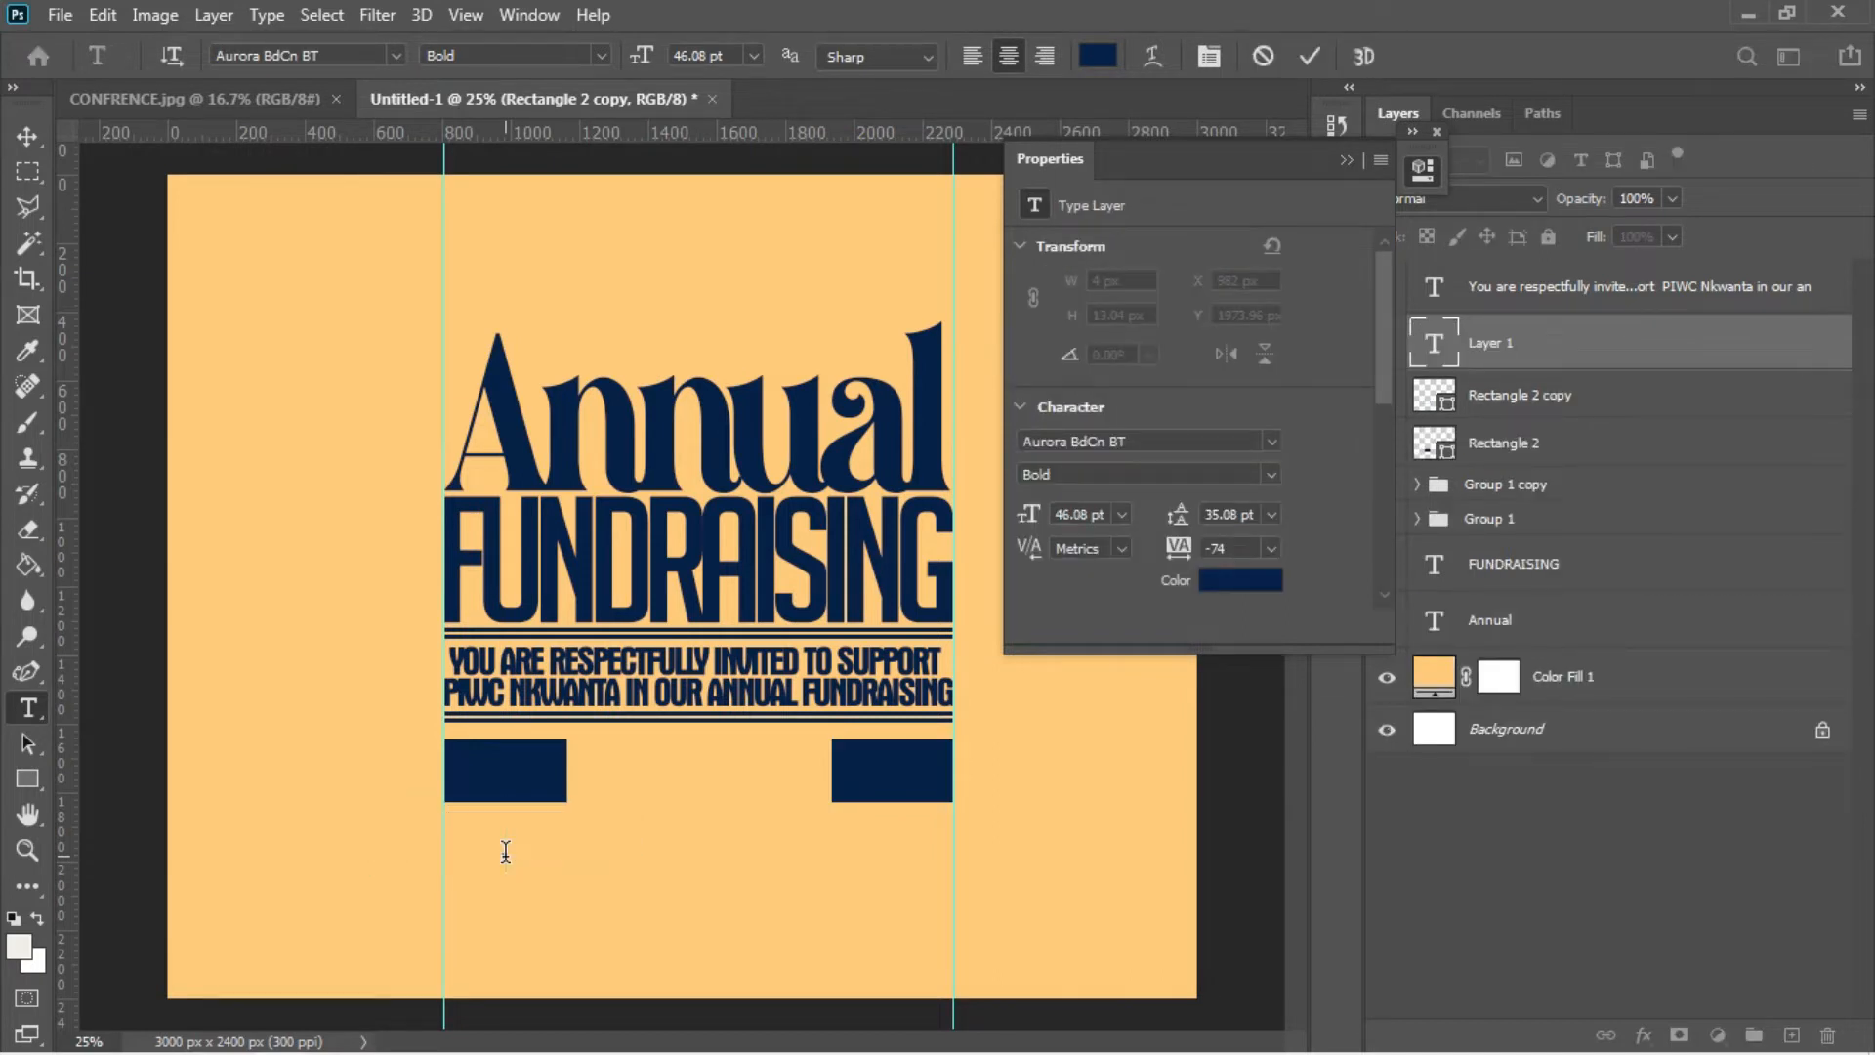
pyautogui.write('SUN')
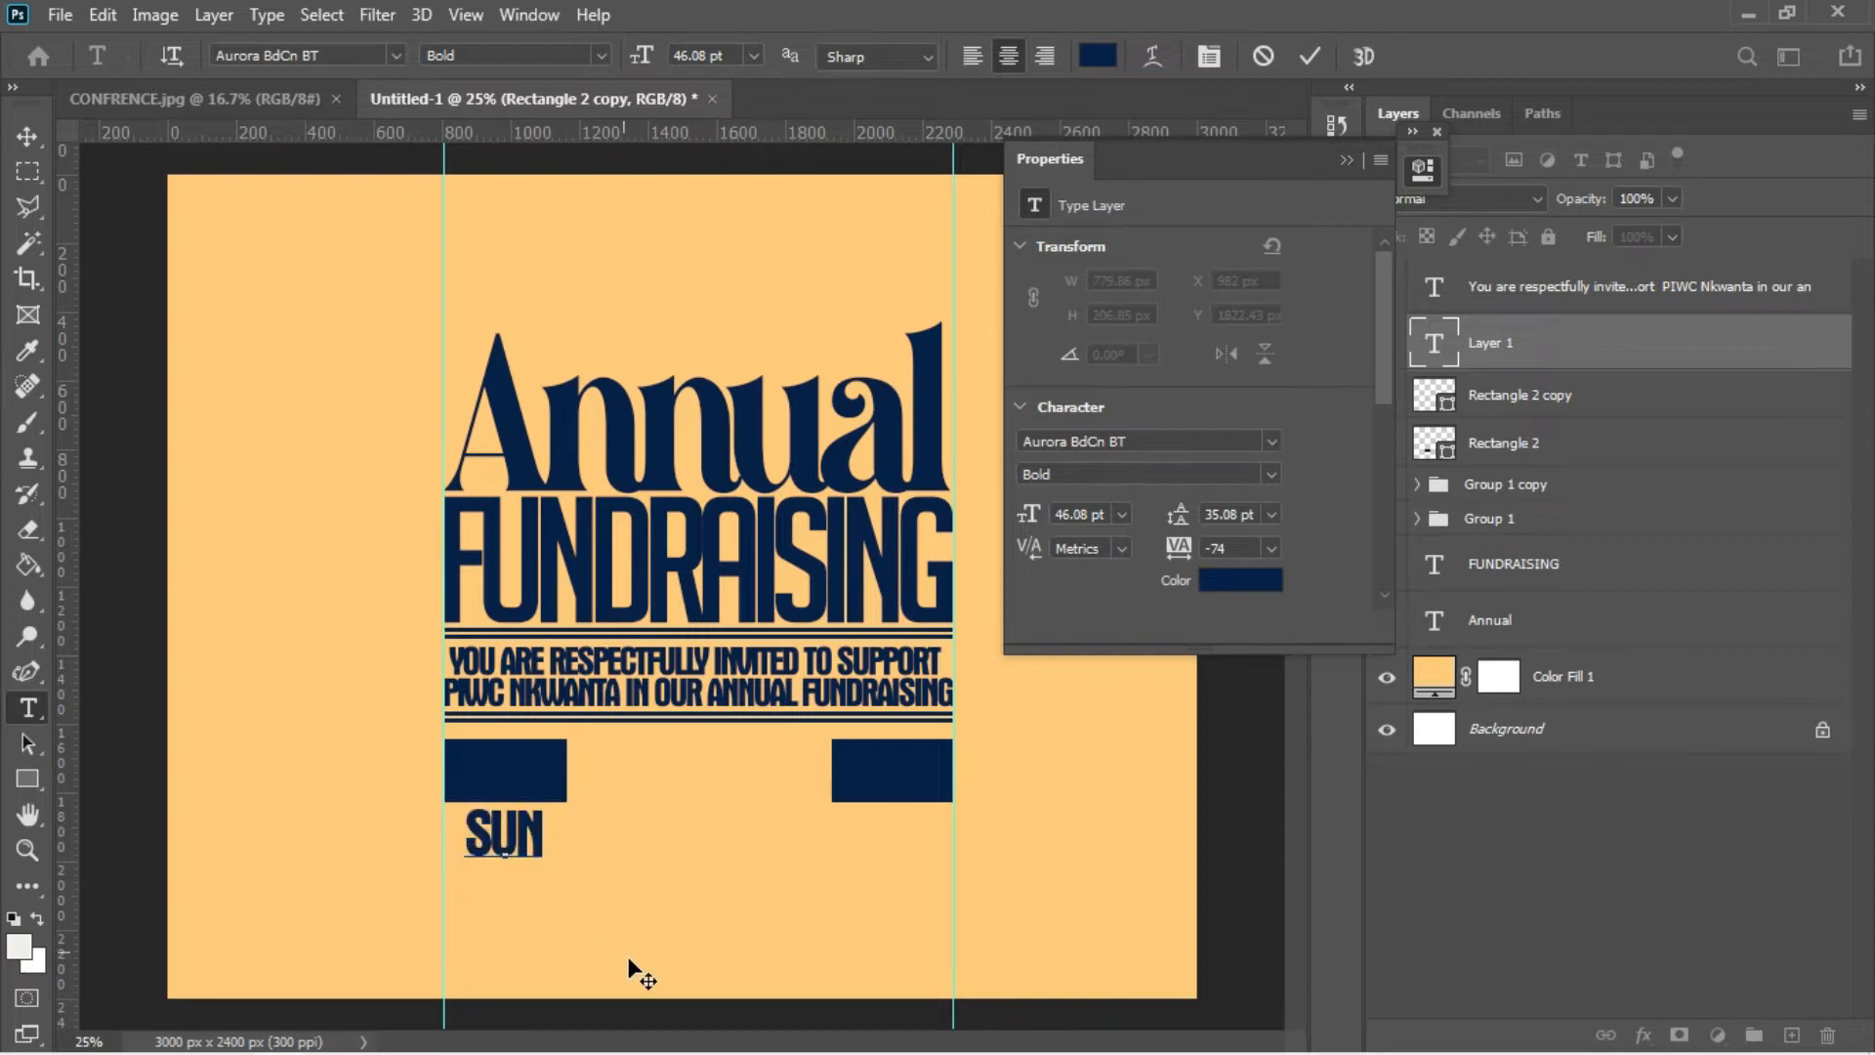
# - Set the colour of the whole "SUN" text to white, ffffff
pyautogui.hotkey('ctrl', 'a')
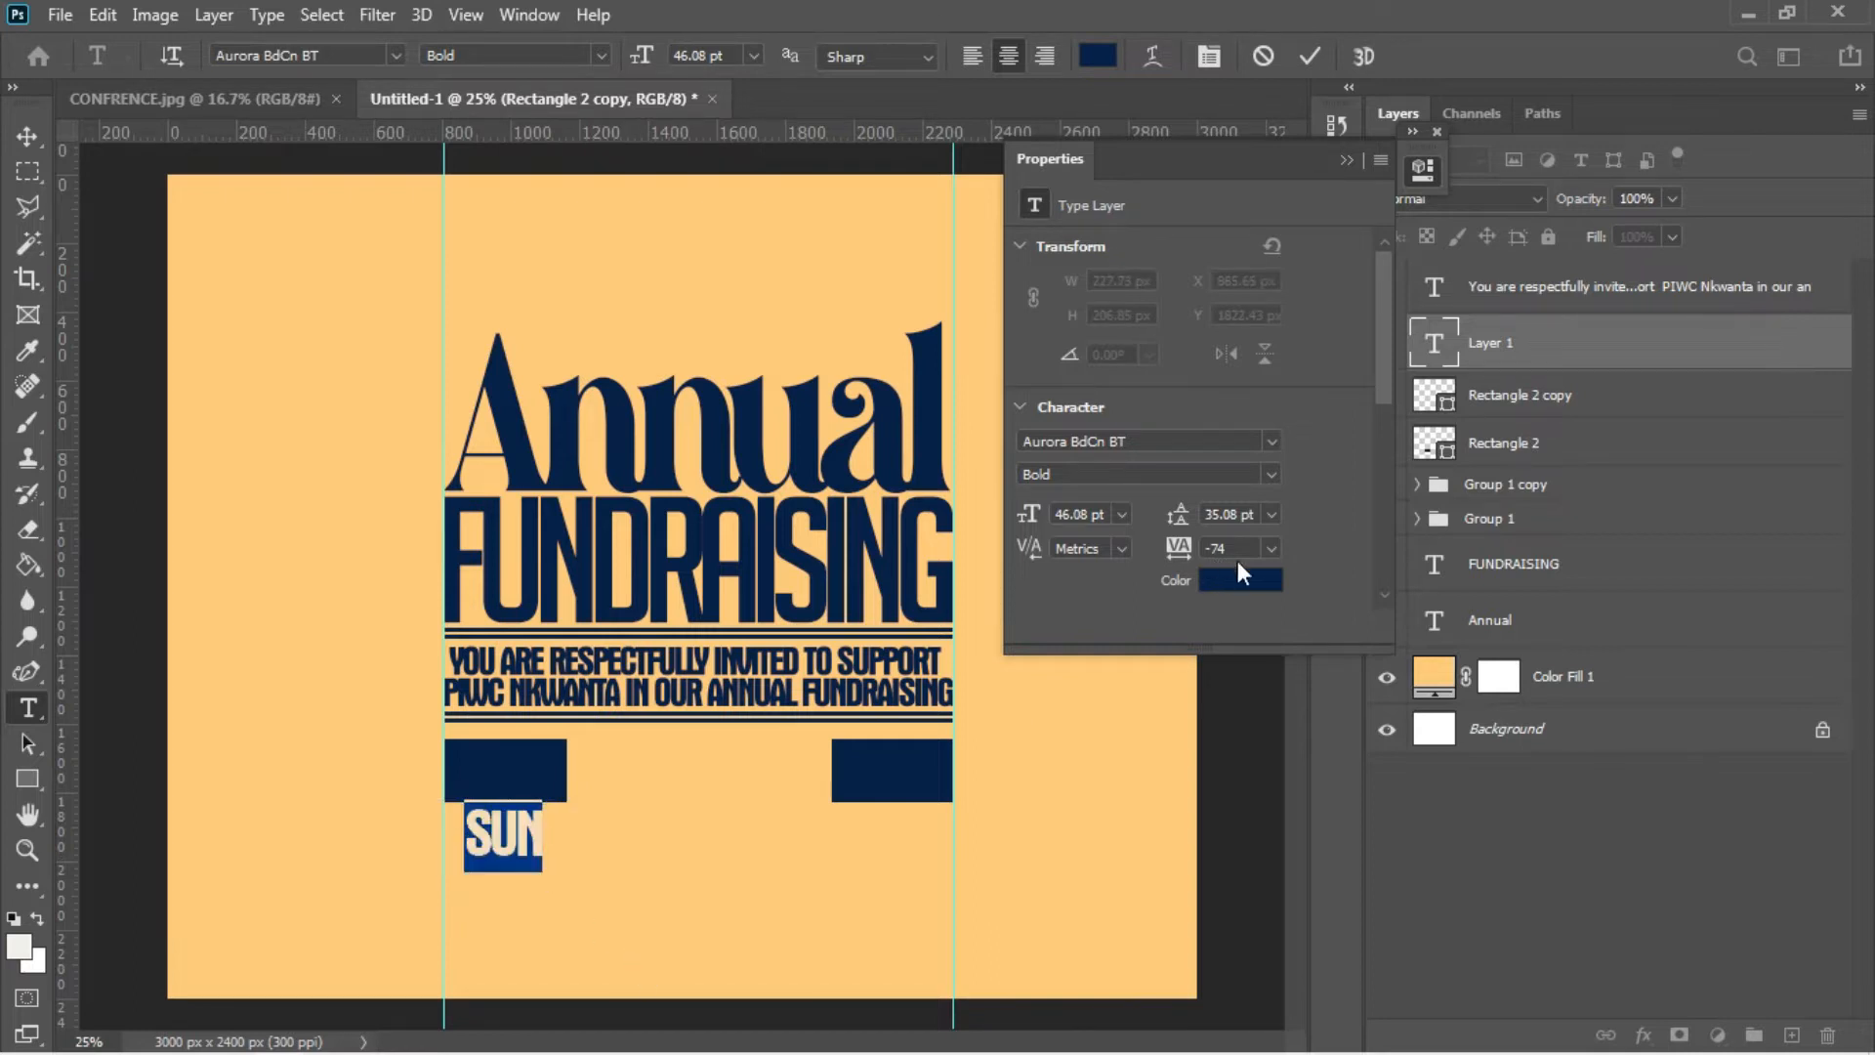
pyautogui.click(1240, 584)
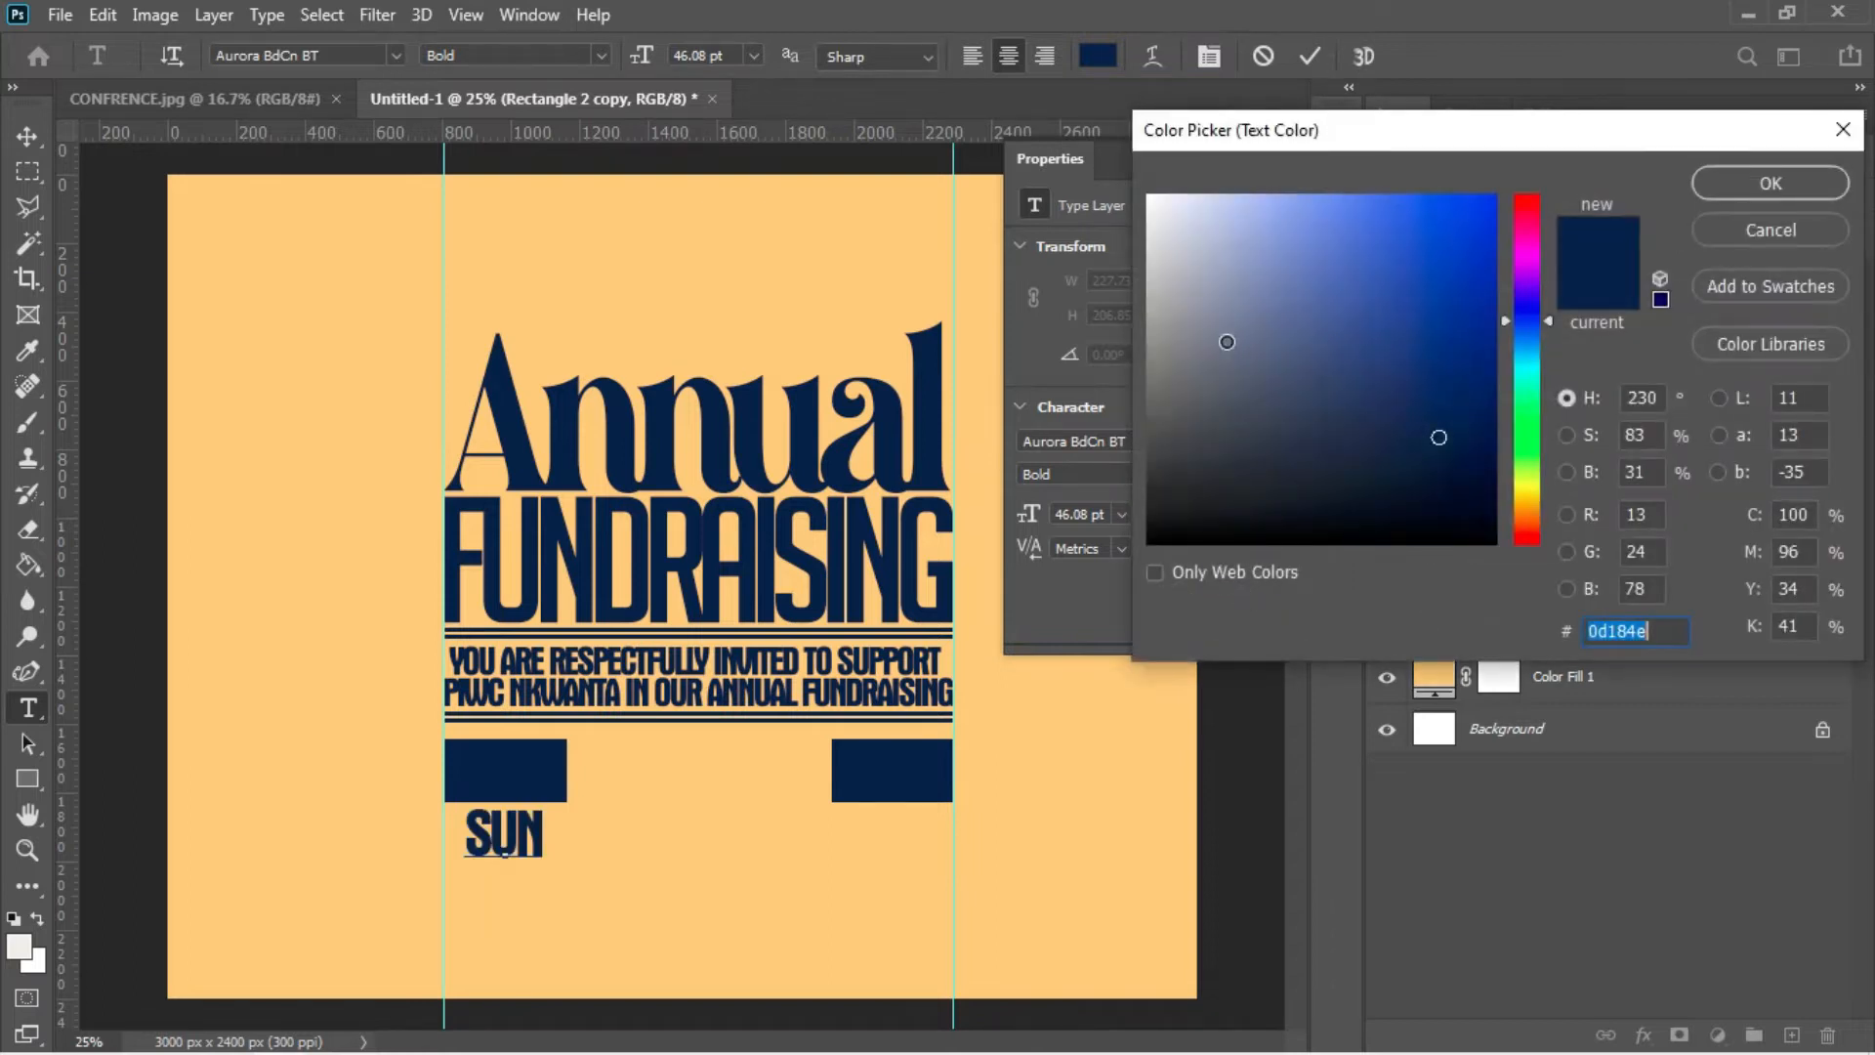
pyautogui.write('ffffff')
pyautogui.press('Return')
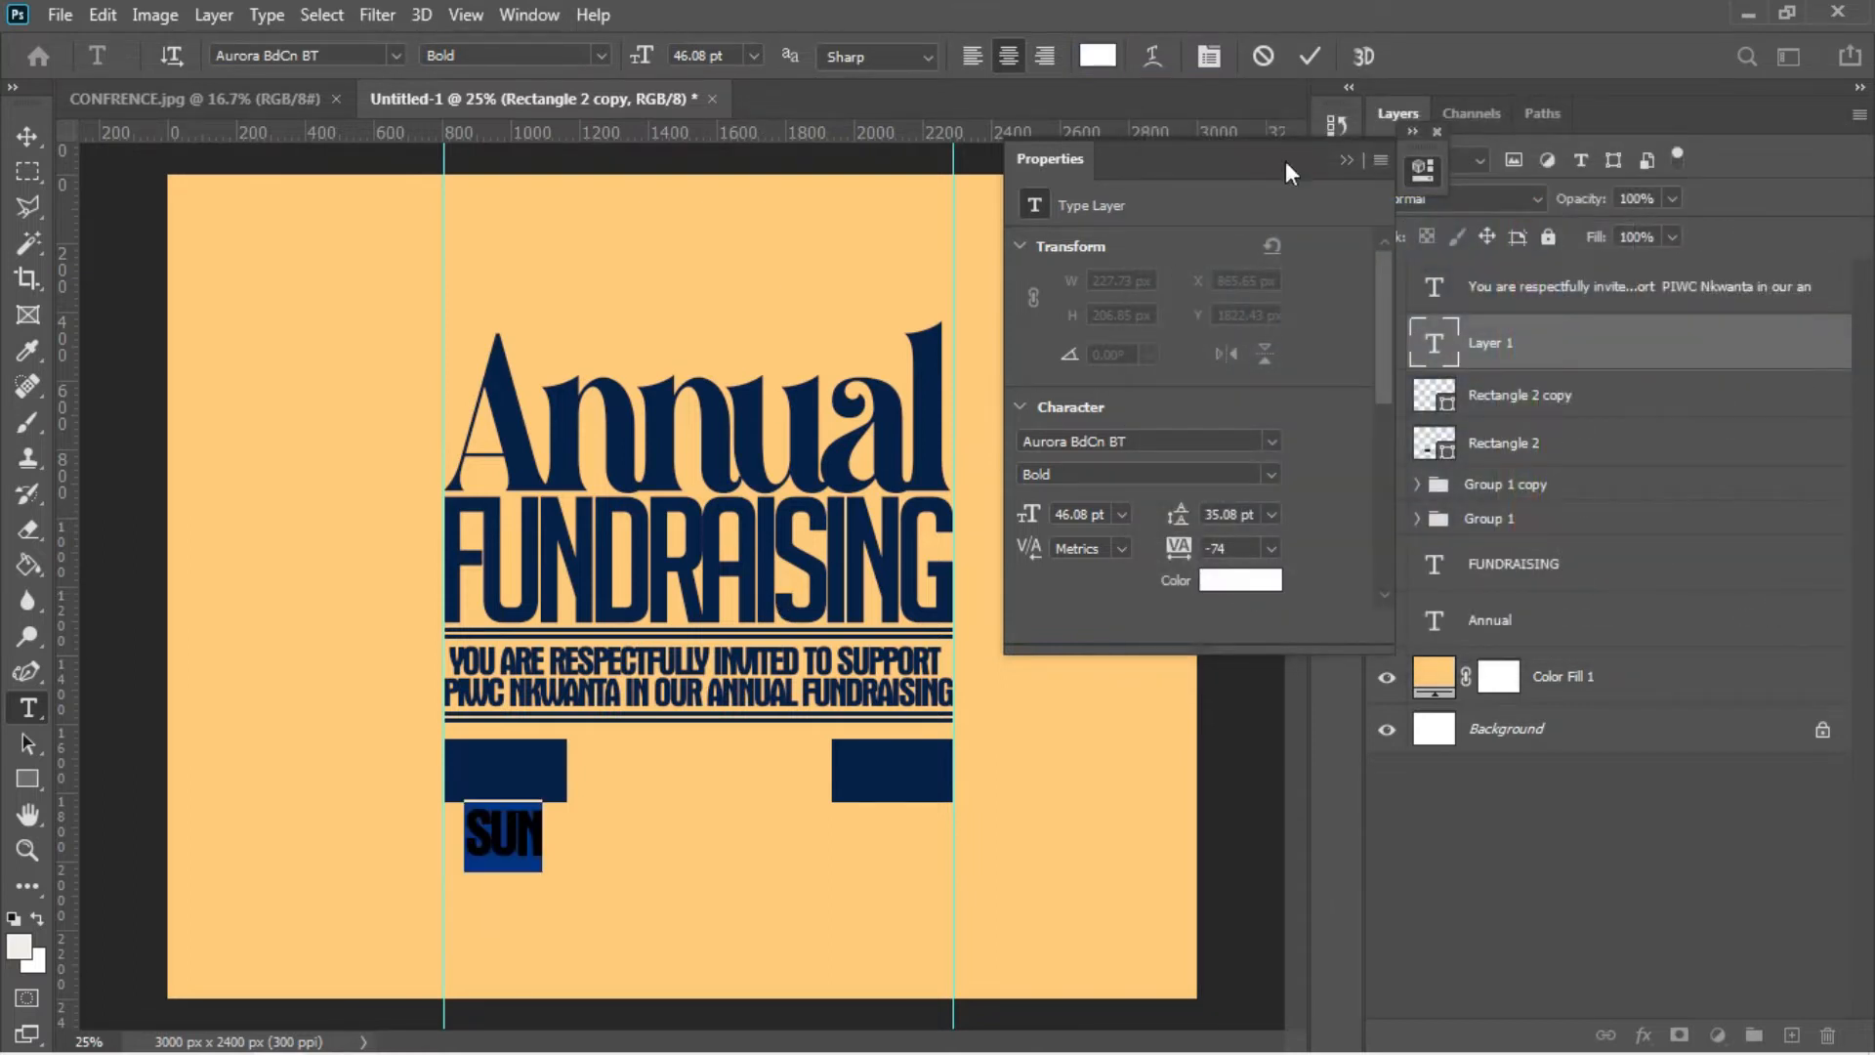
# - Change the font of the "SUN" text to Poppins ExtraBold and reduce its size to 34.08 pt
pyautogui.click(1346, 162)
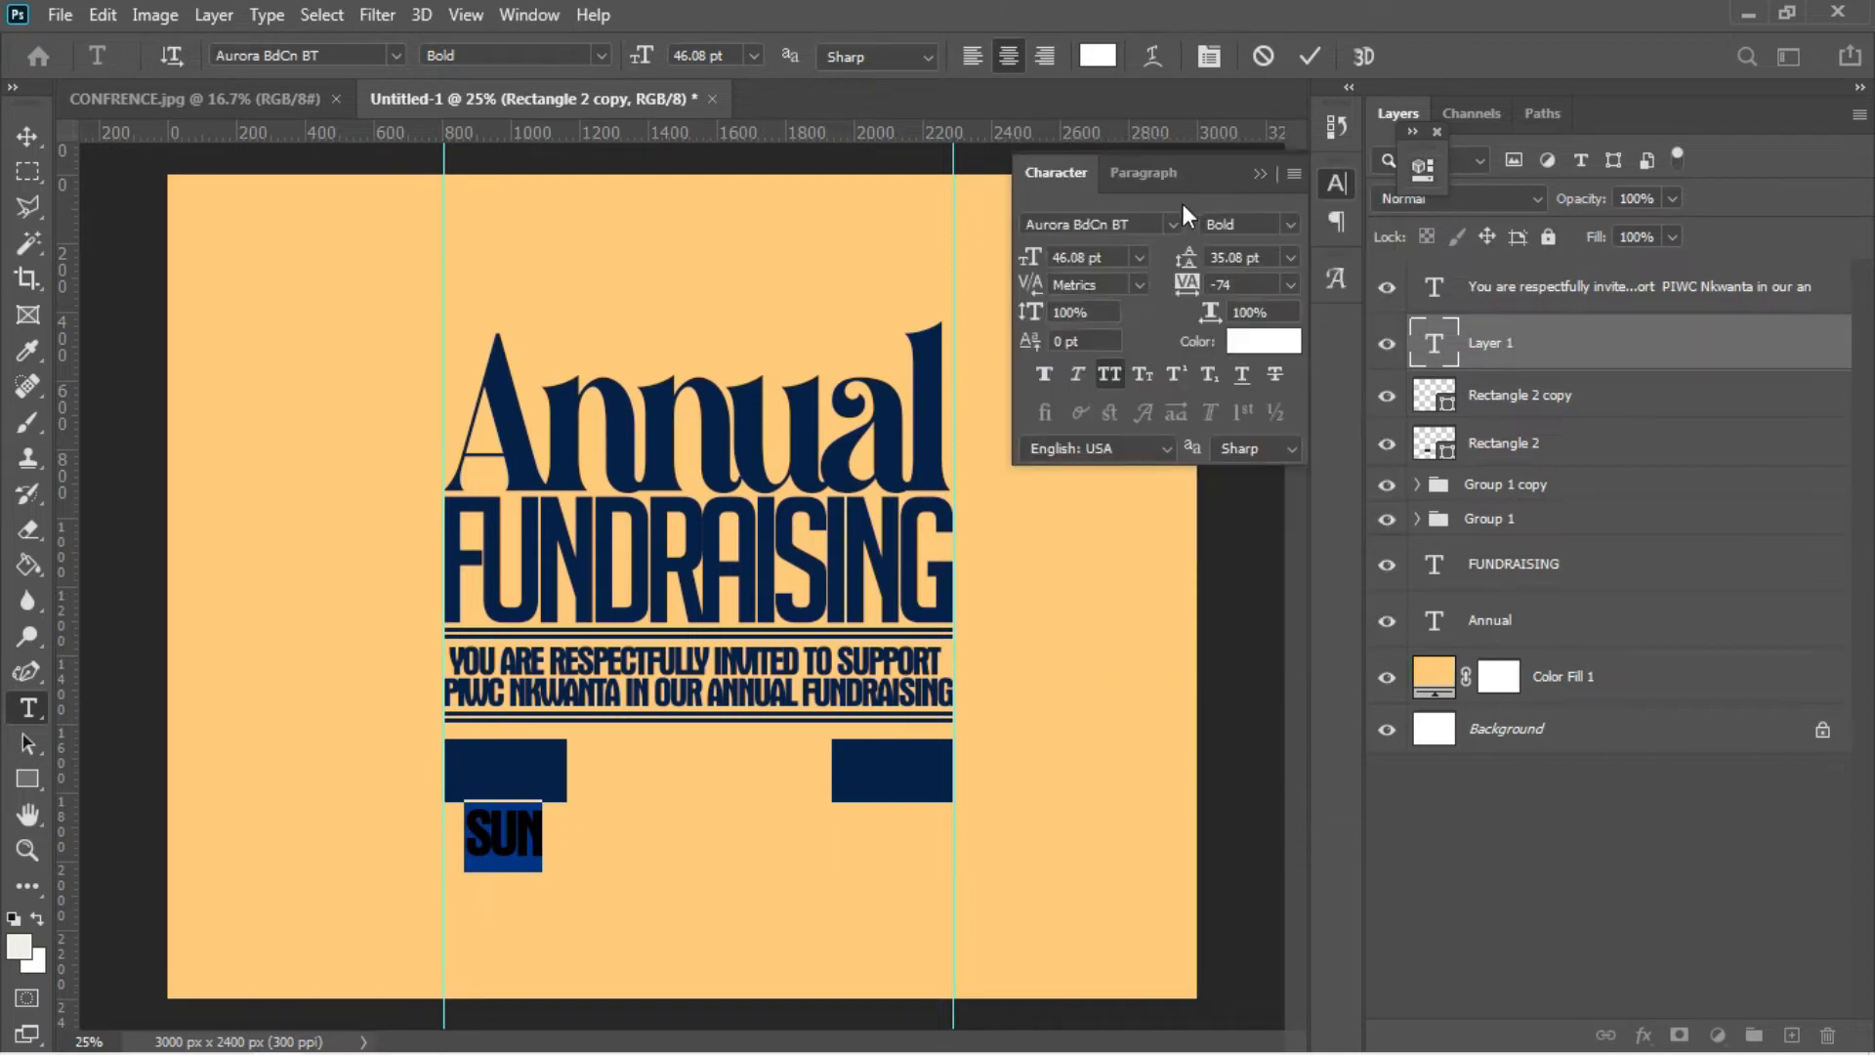
pyautogui.click(1154, 224)
pyautogui.write('p')
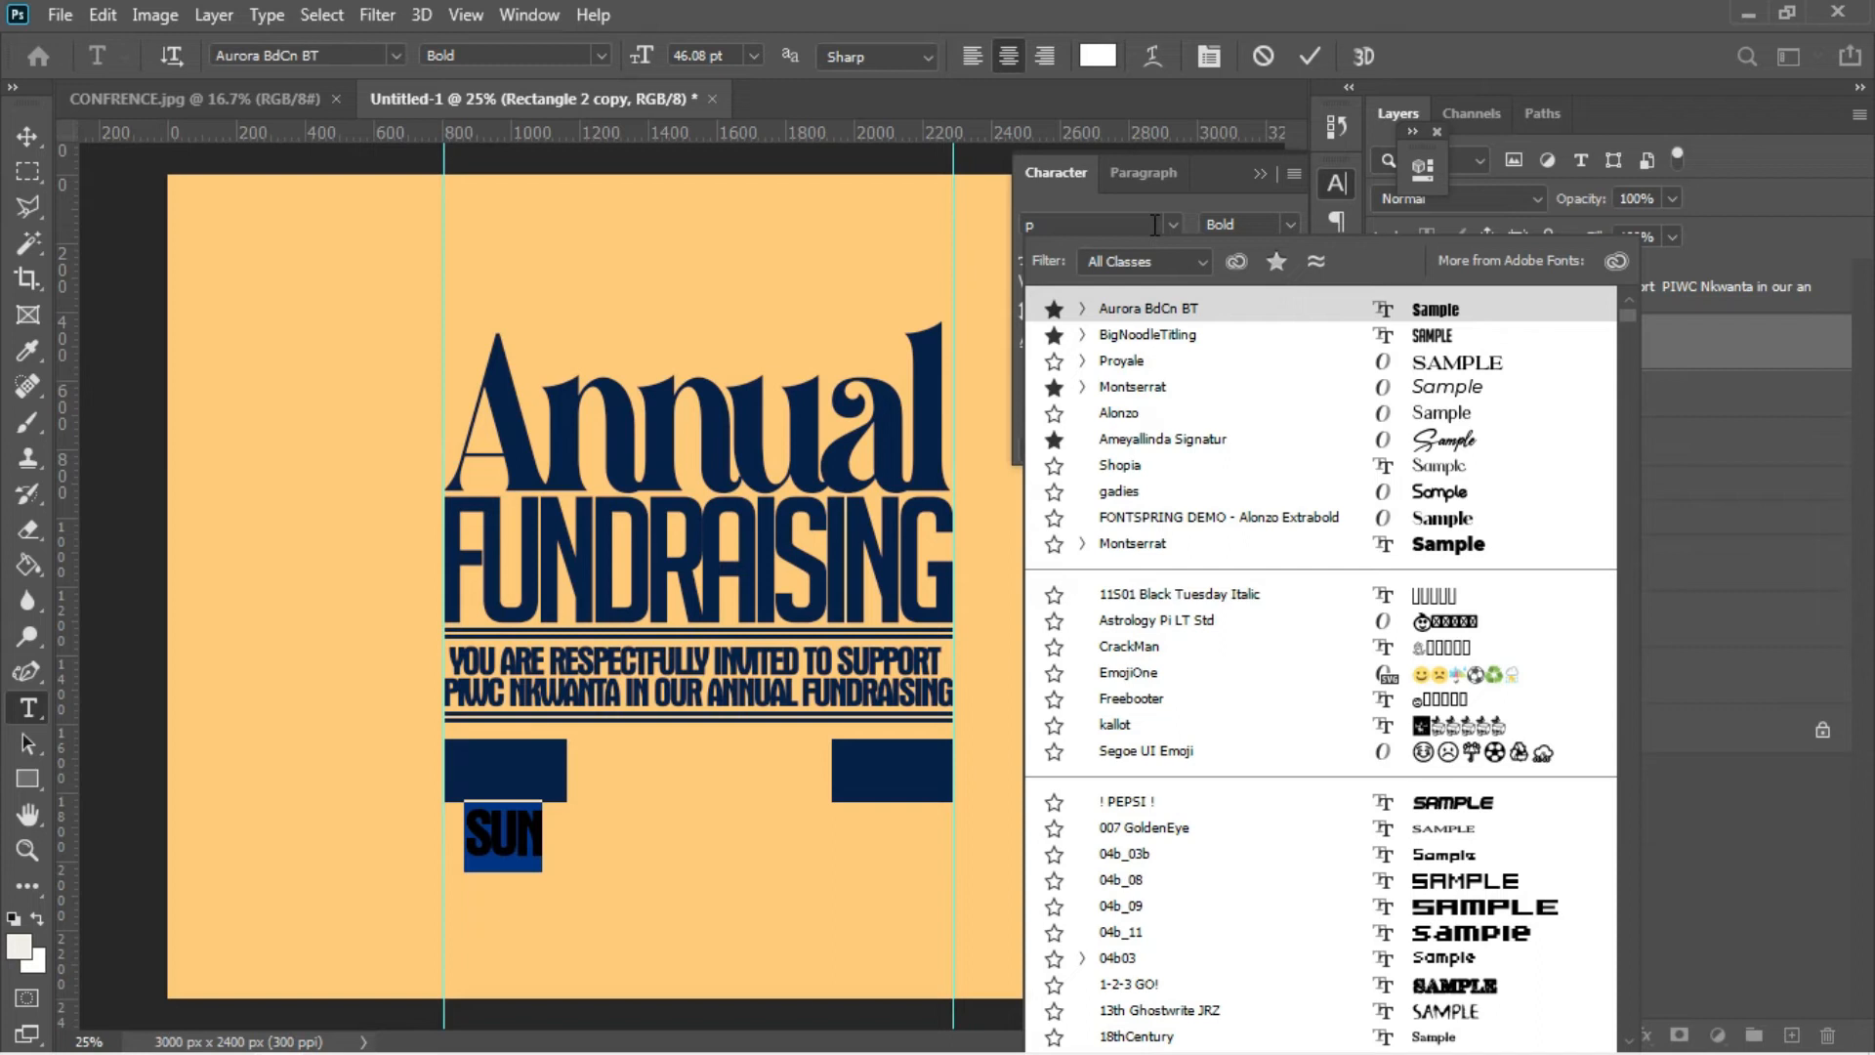
pyautogui.write('oppins')
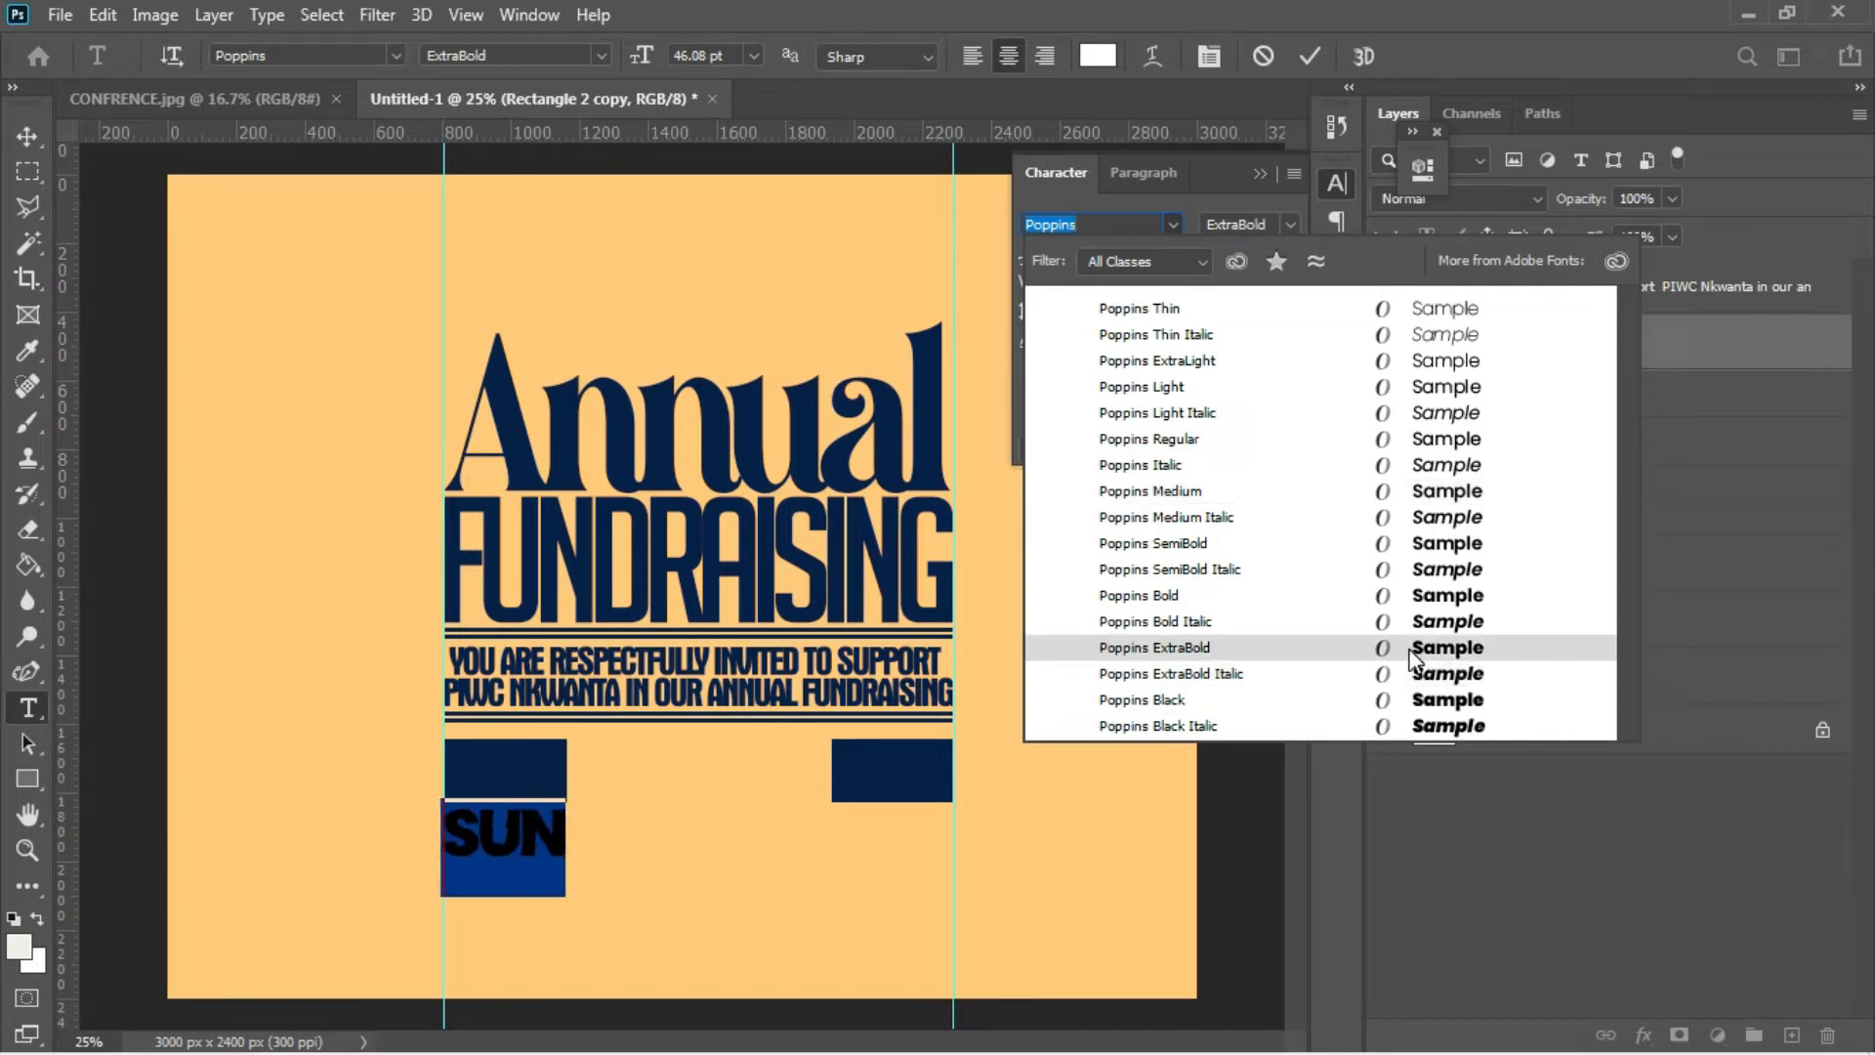
pyautogui.click(1409, 649)
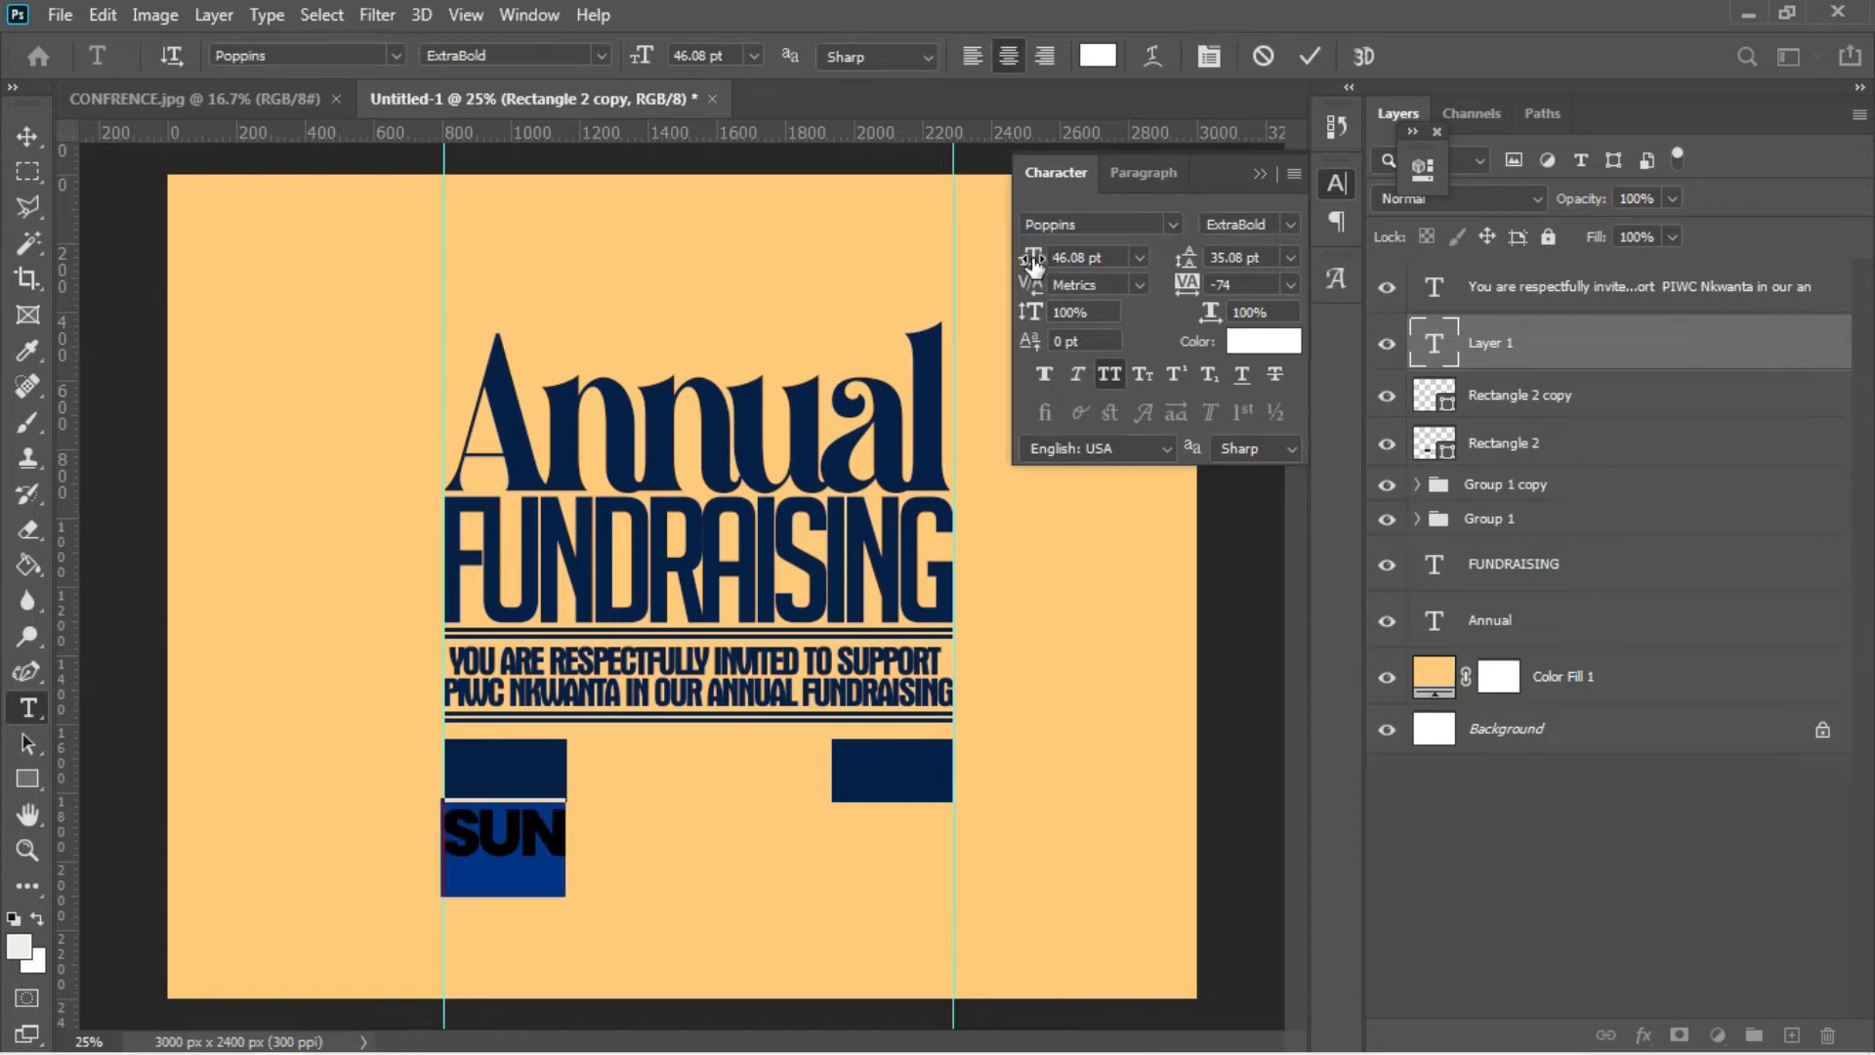
pyautogui.moveTo(1033, 261); pyautogui.dragTo(1017, 260)
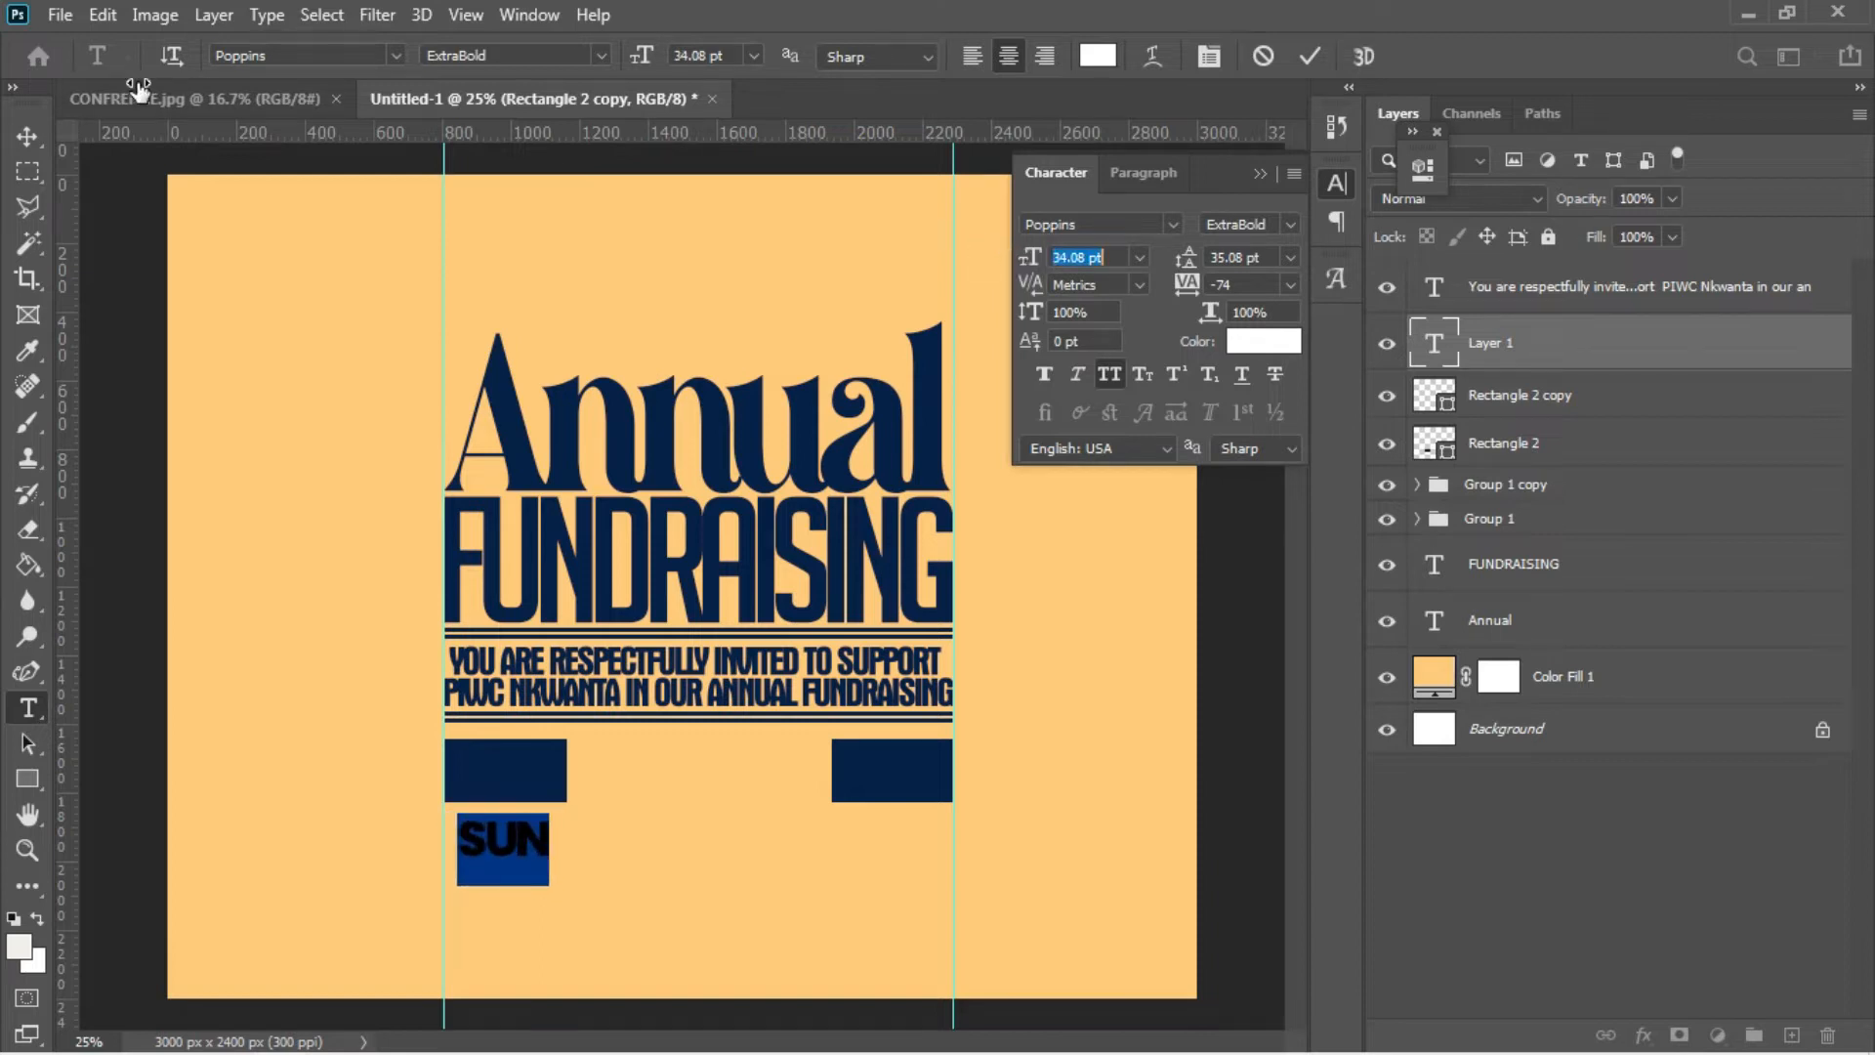
# - Centre the "SUN" text inside the left navy rectangle and place a duplicate of it inside the right one
pyautogui.click(27, 137)
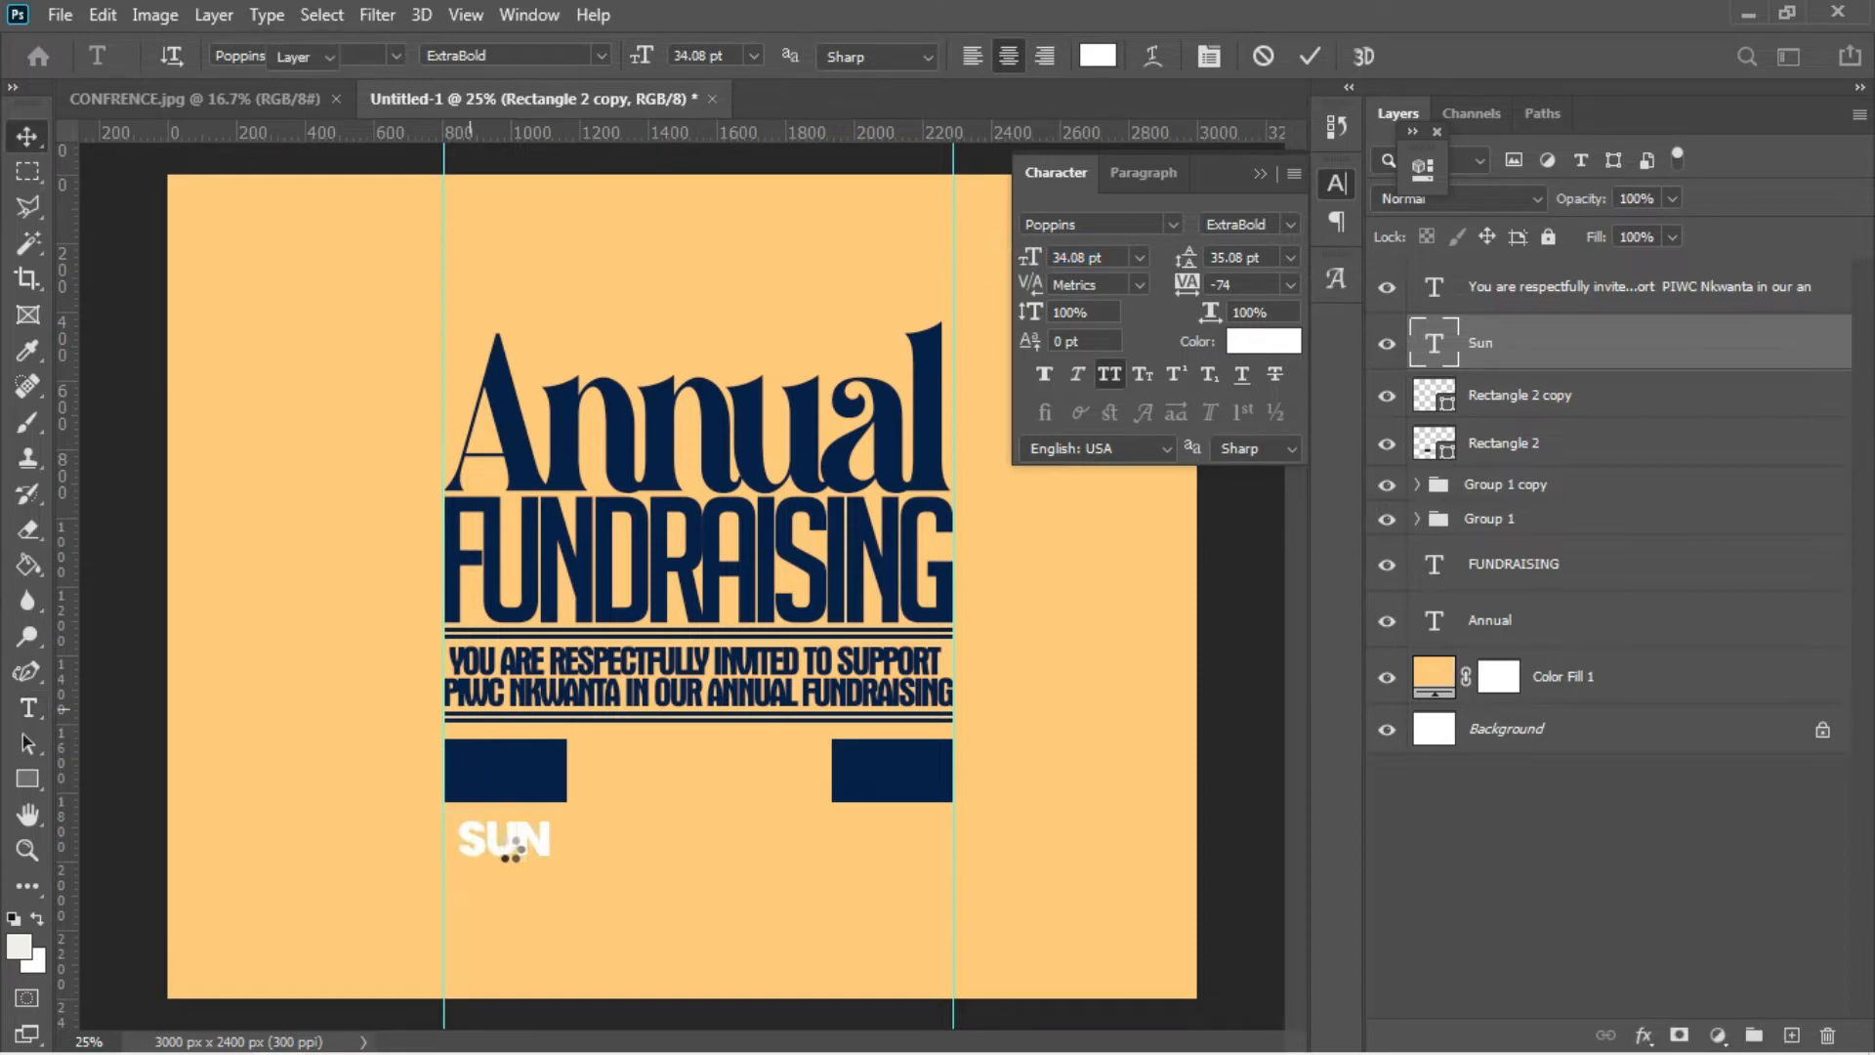
pyautogui.moveTo(511, 855); pyautogui.dragTo(512, 781)
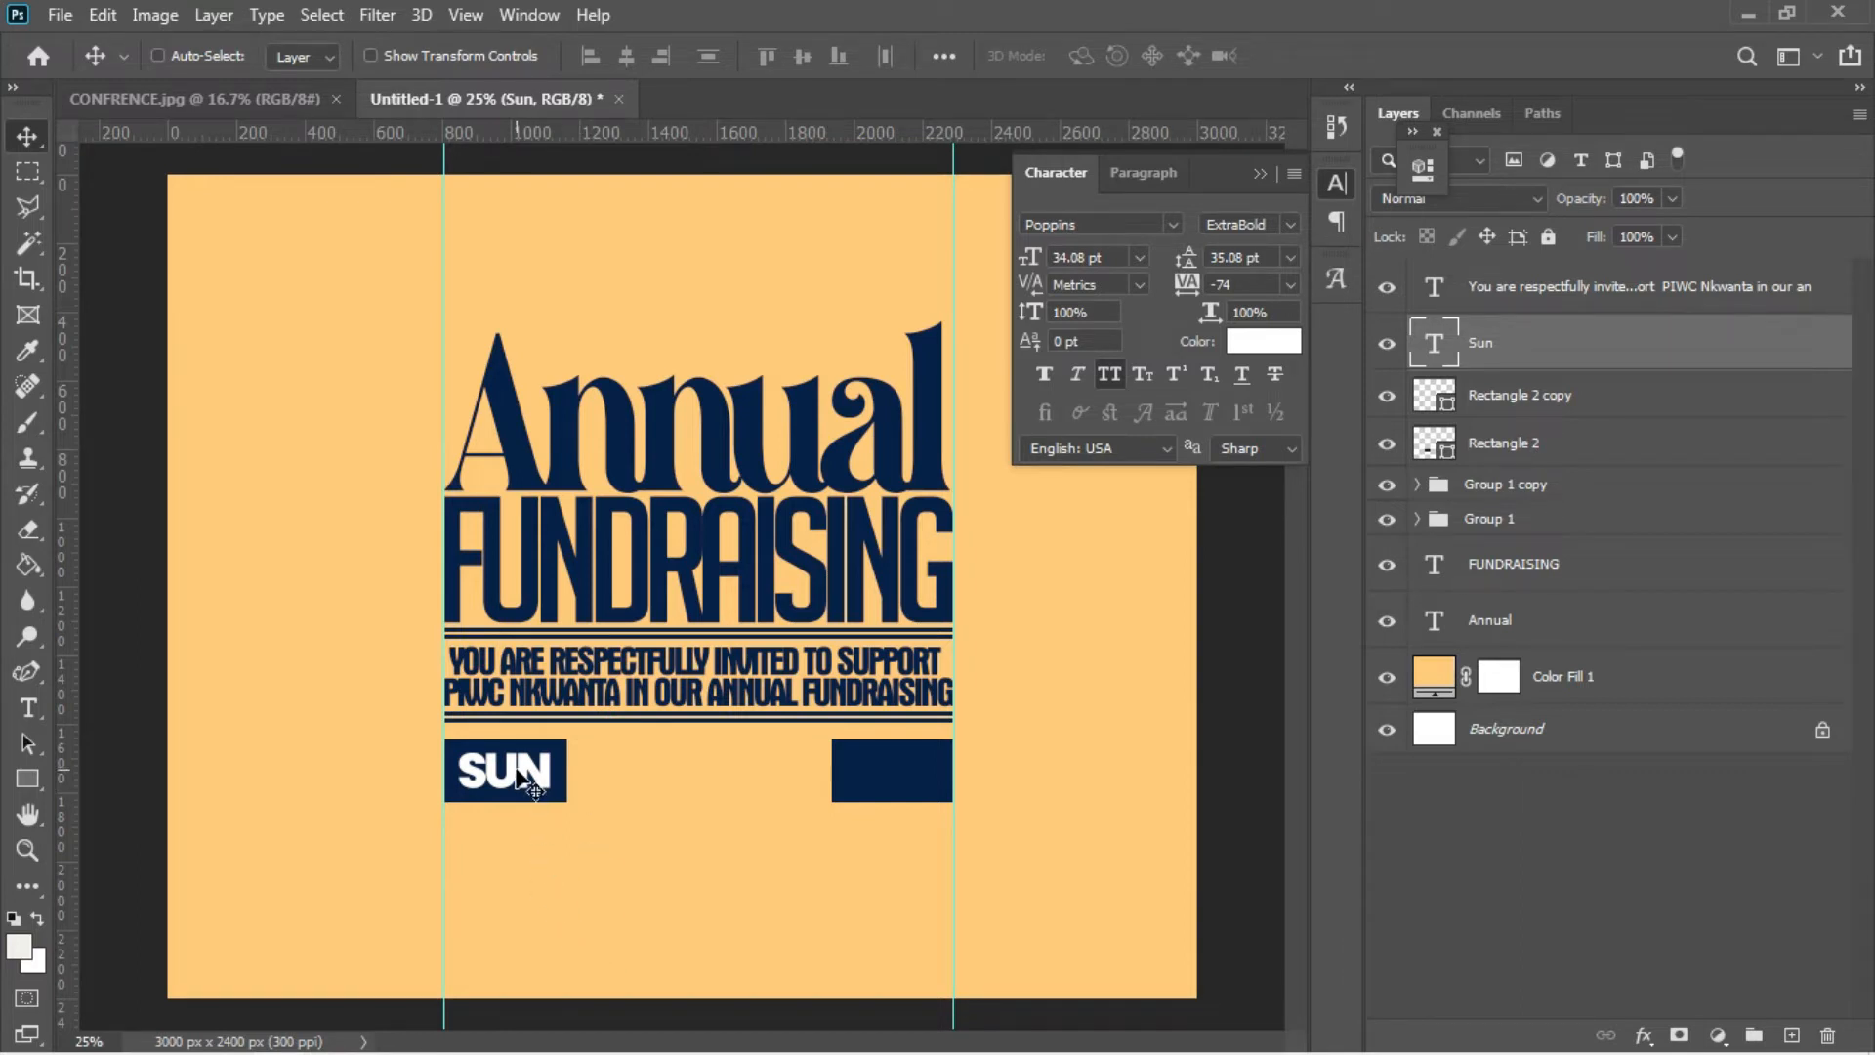
pyautogui.hotkey('ctrl', 'j')
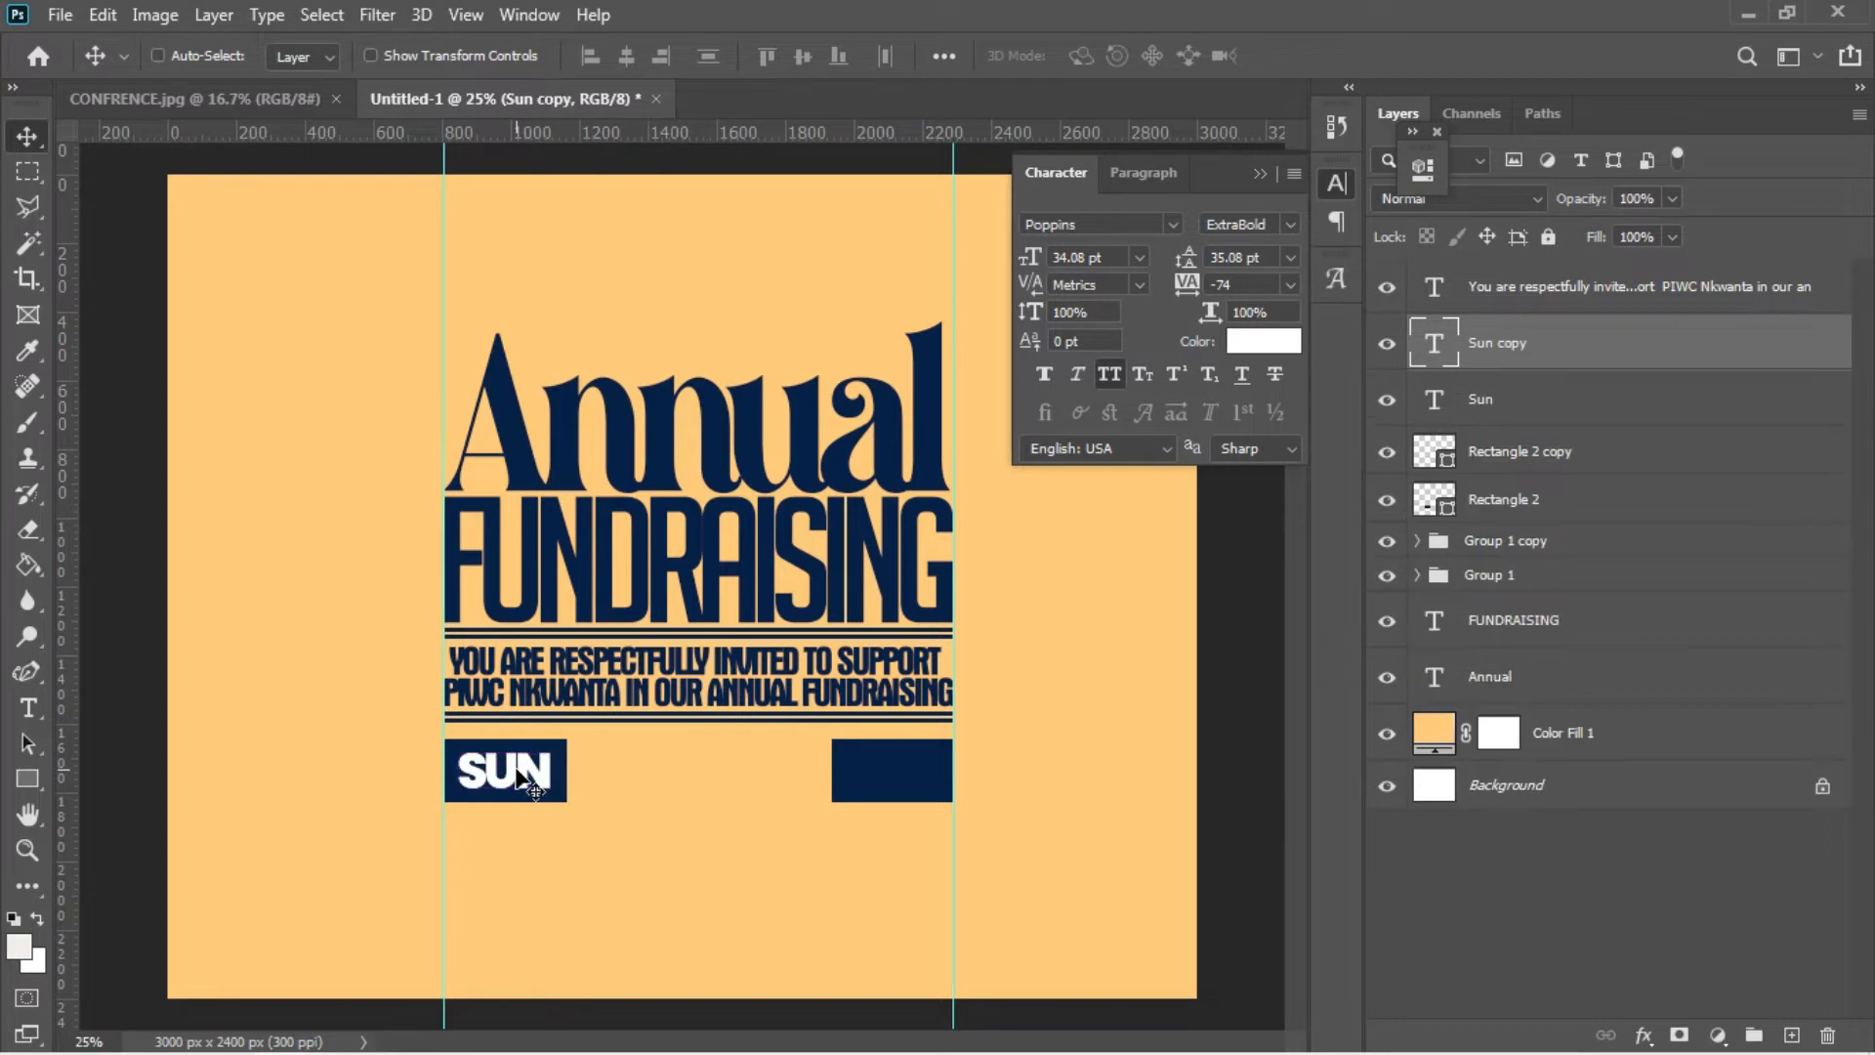
pyautogui.moveTo(517, 777); pyautogui.dragTo(906, 776)
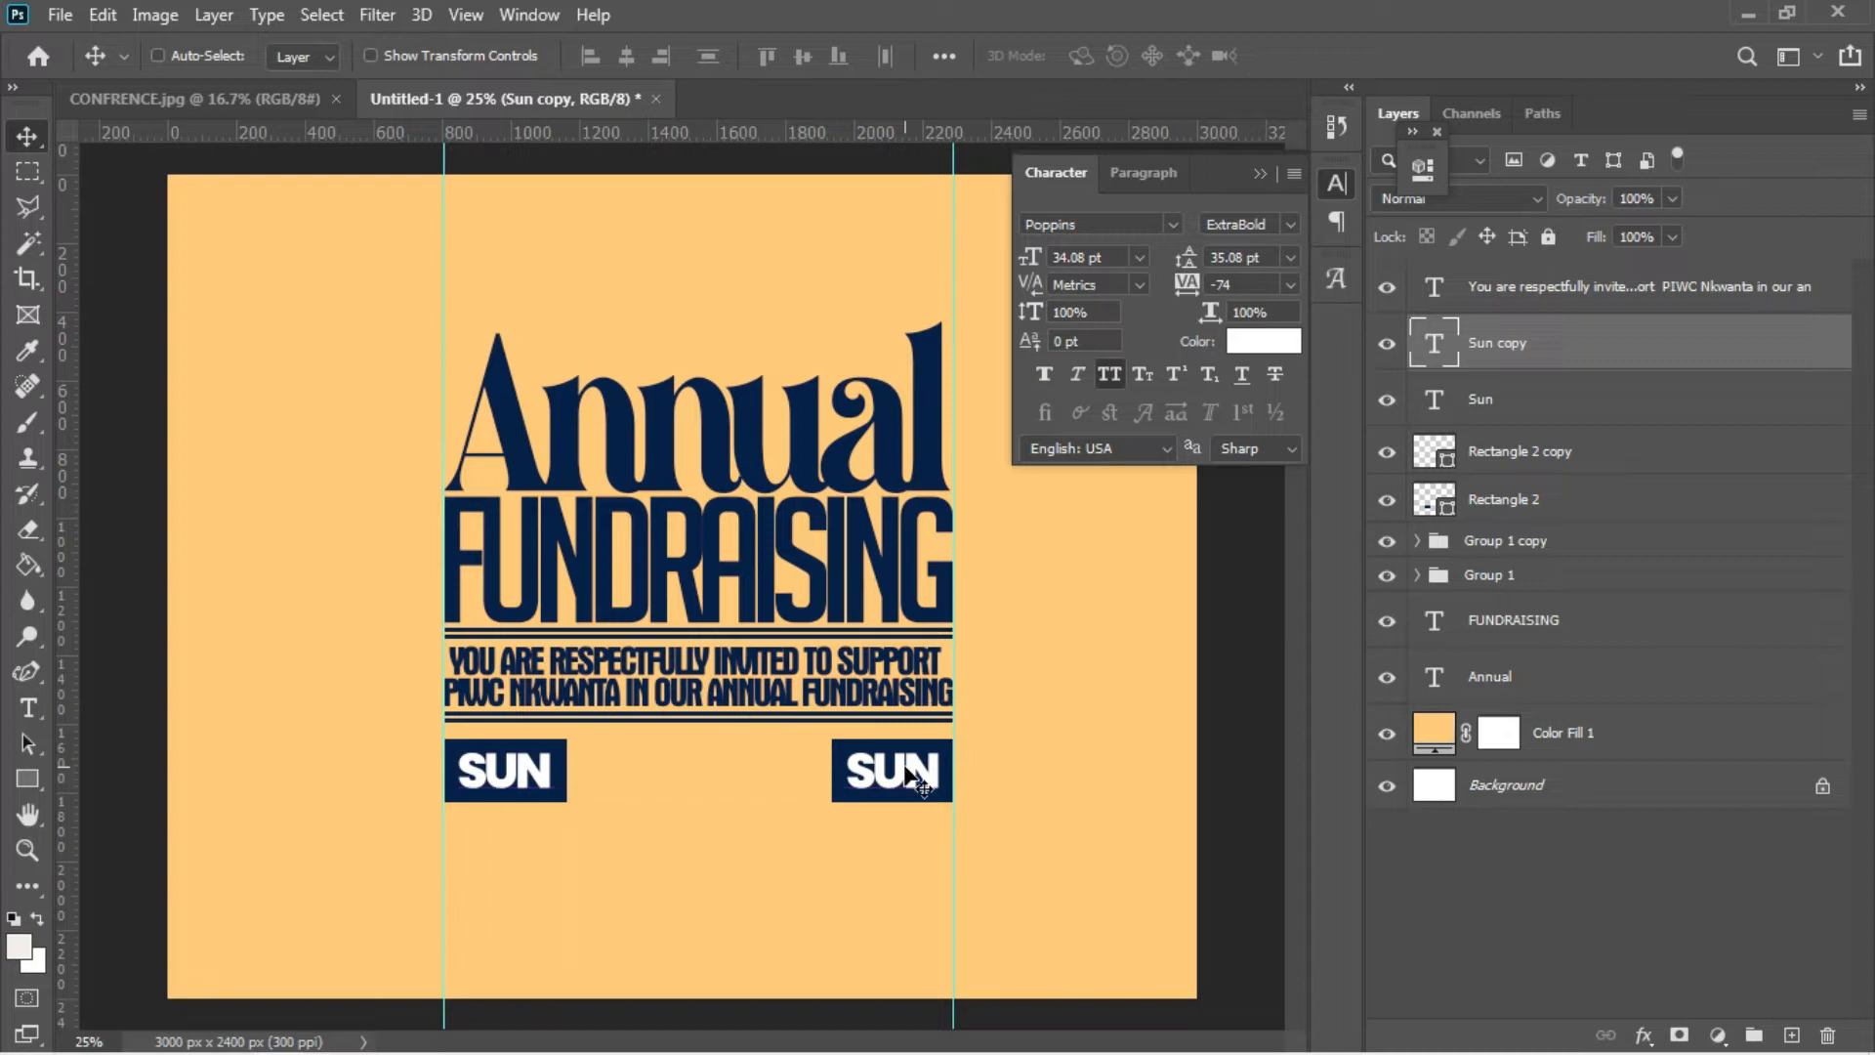
# - Replace the duplicated text in the right navy rectangle with "2022"
pyautogui.press('t')
pyautogui.doubleClick(904, 762)
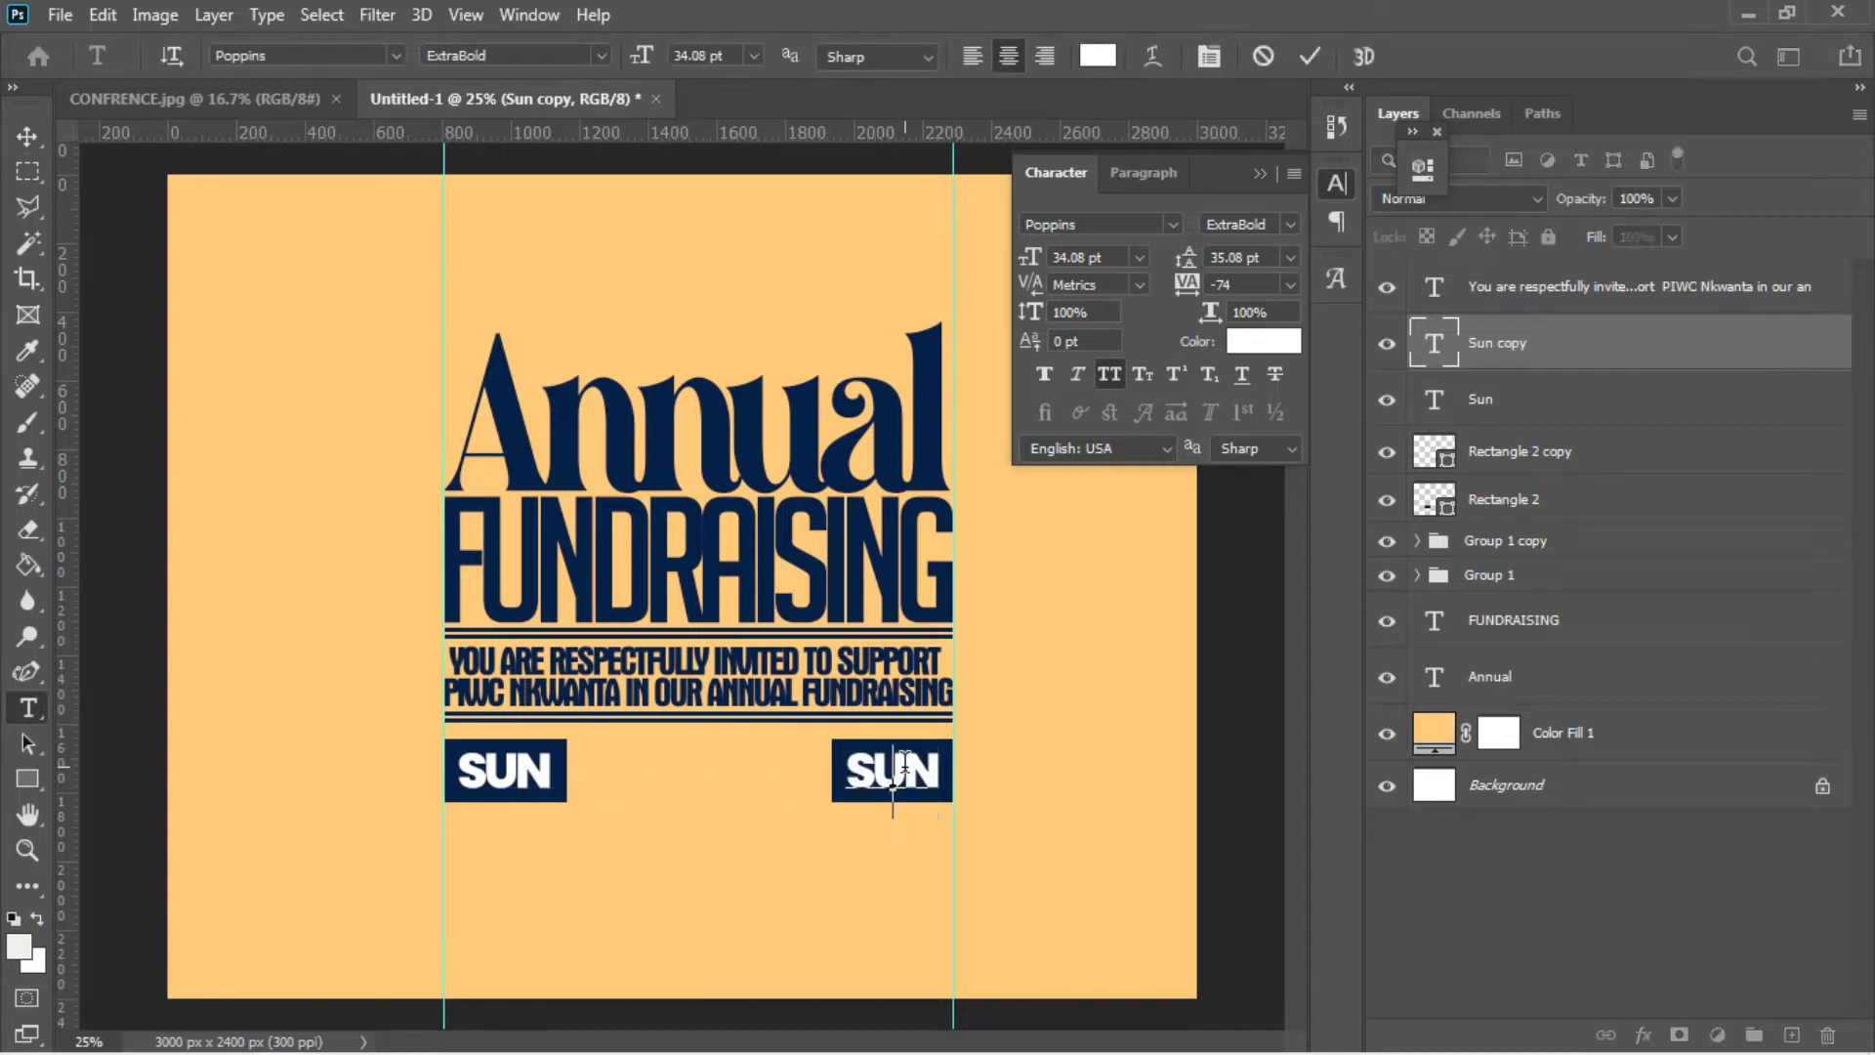
pyautogui.write('2022')
pyautogui.click(28, 135)
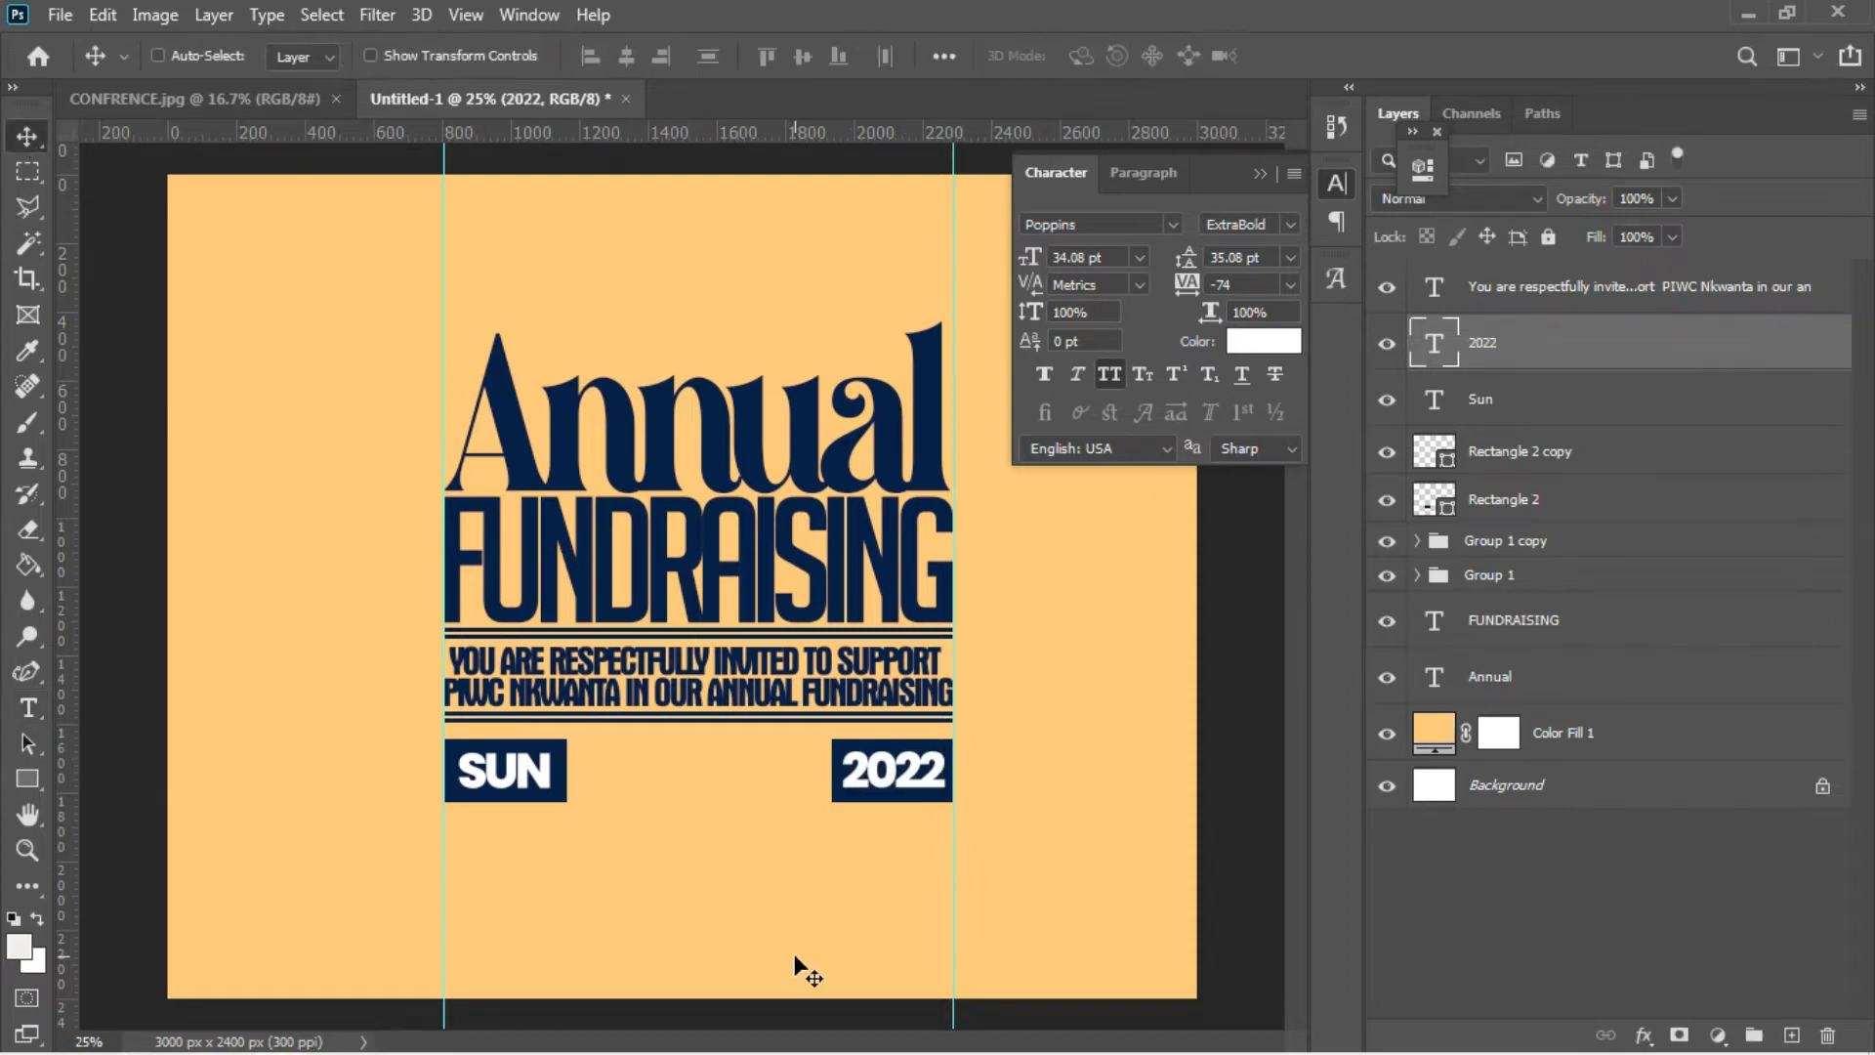
# - Copy "14 June." from the date line in Notepad and return to Photoshop
pyautogui.moveTo(524, 1043)
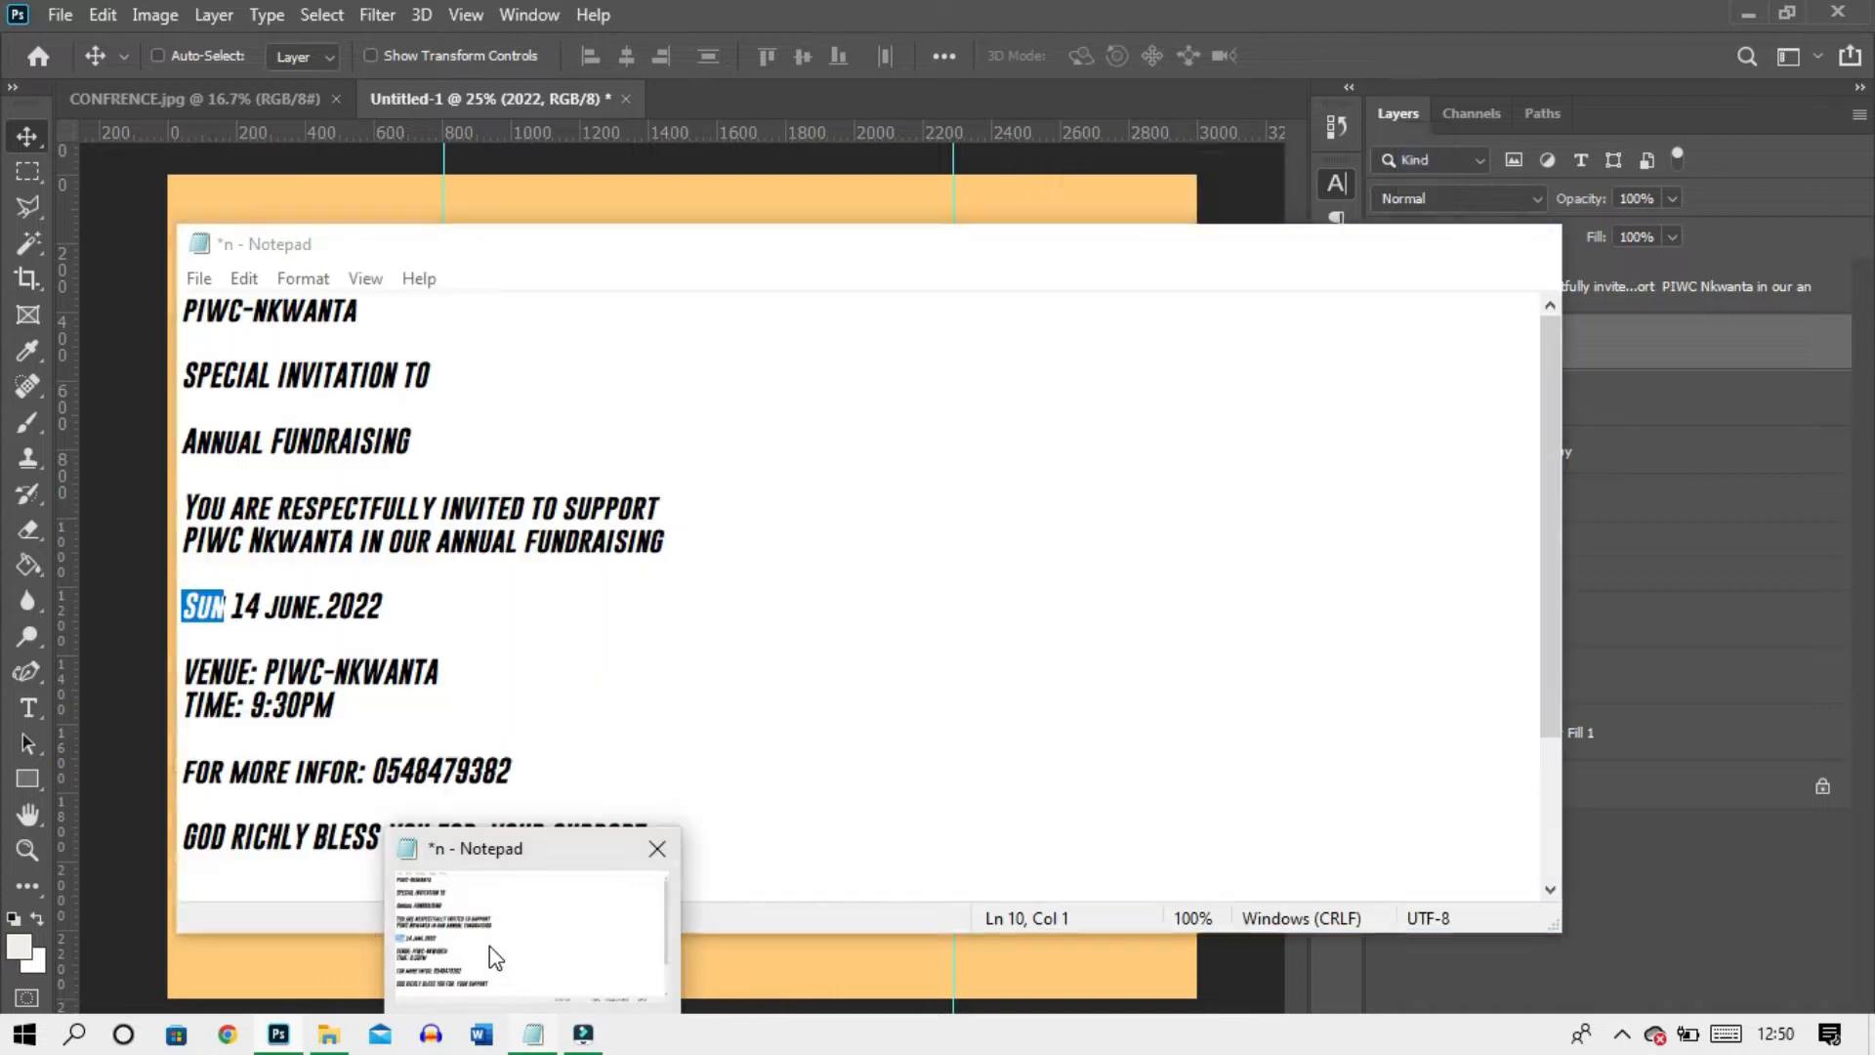
pyautogui.click(489, 945)
pyautogui.moveTo(230, 605); pyautogui.dragTo(326, 606)
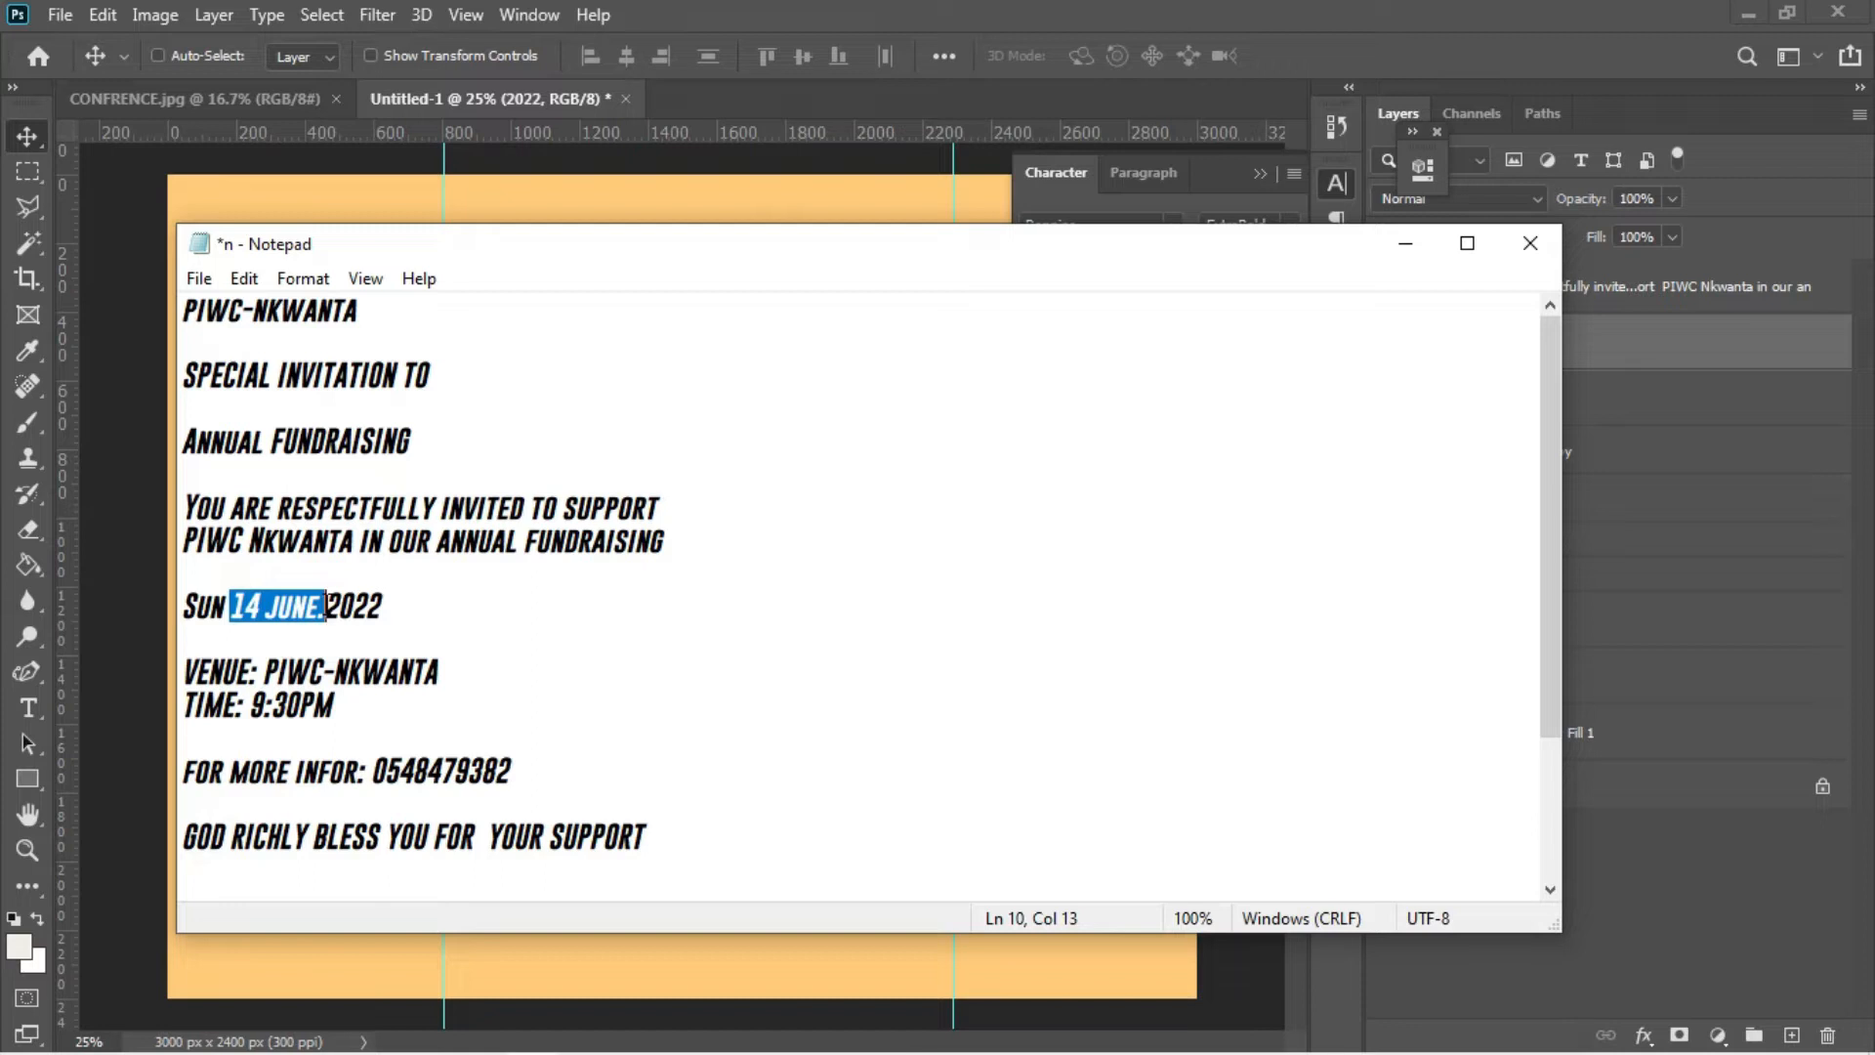
pyautogui.click(125, 672)
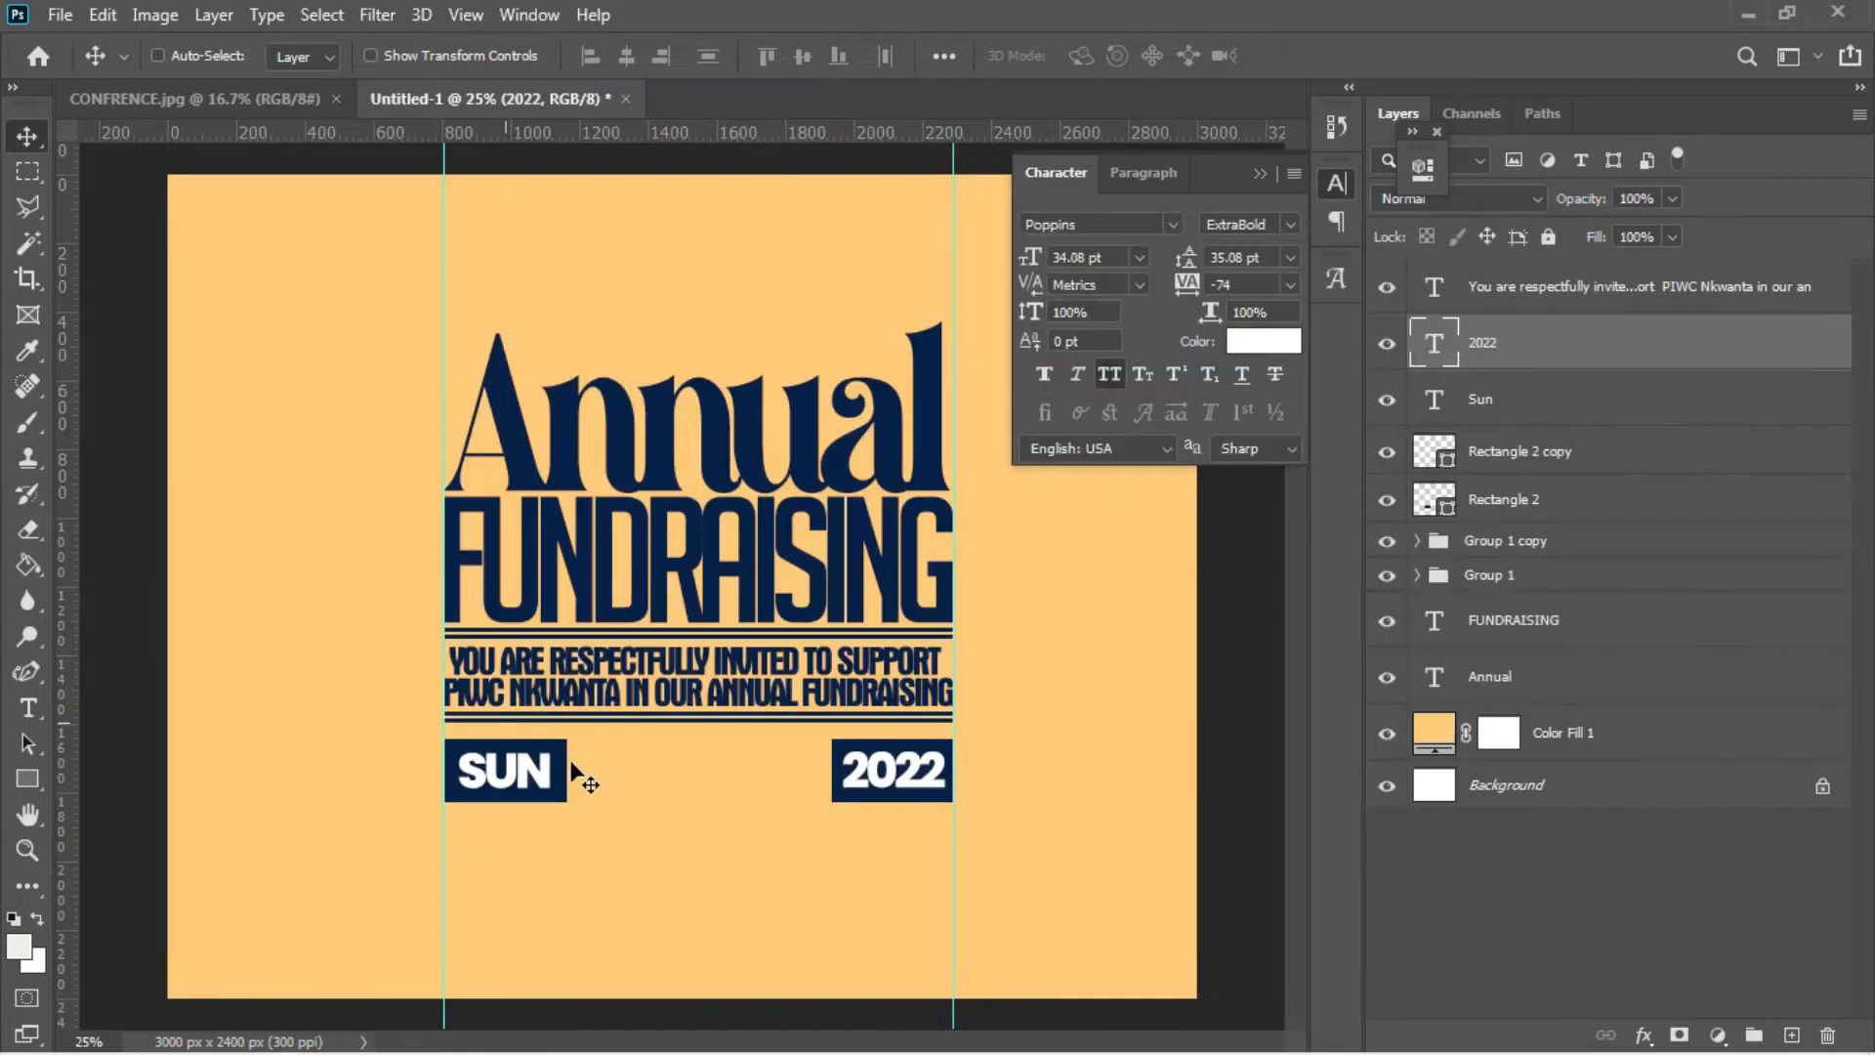
# - Add a new text layer reading "14 JUNE." between the two navy rectangles
pyautogui.press('t')
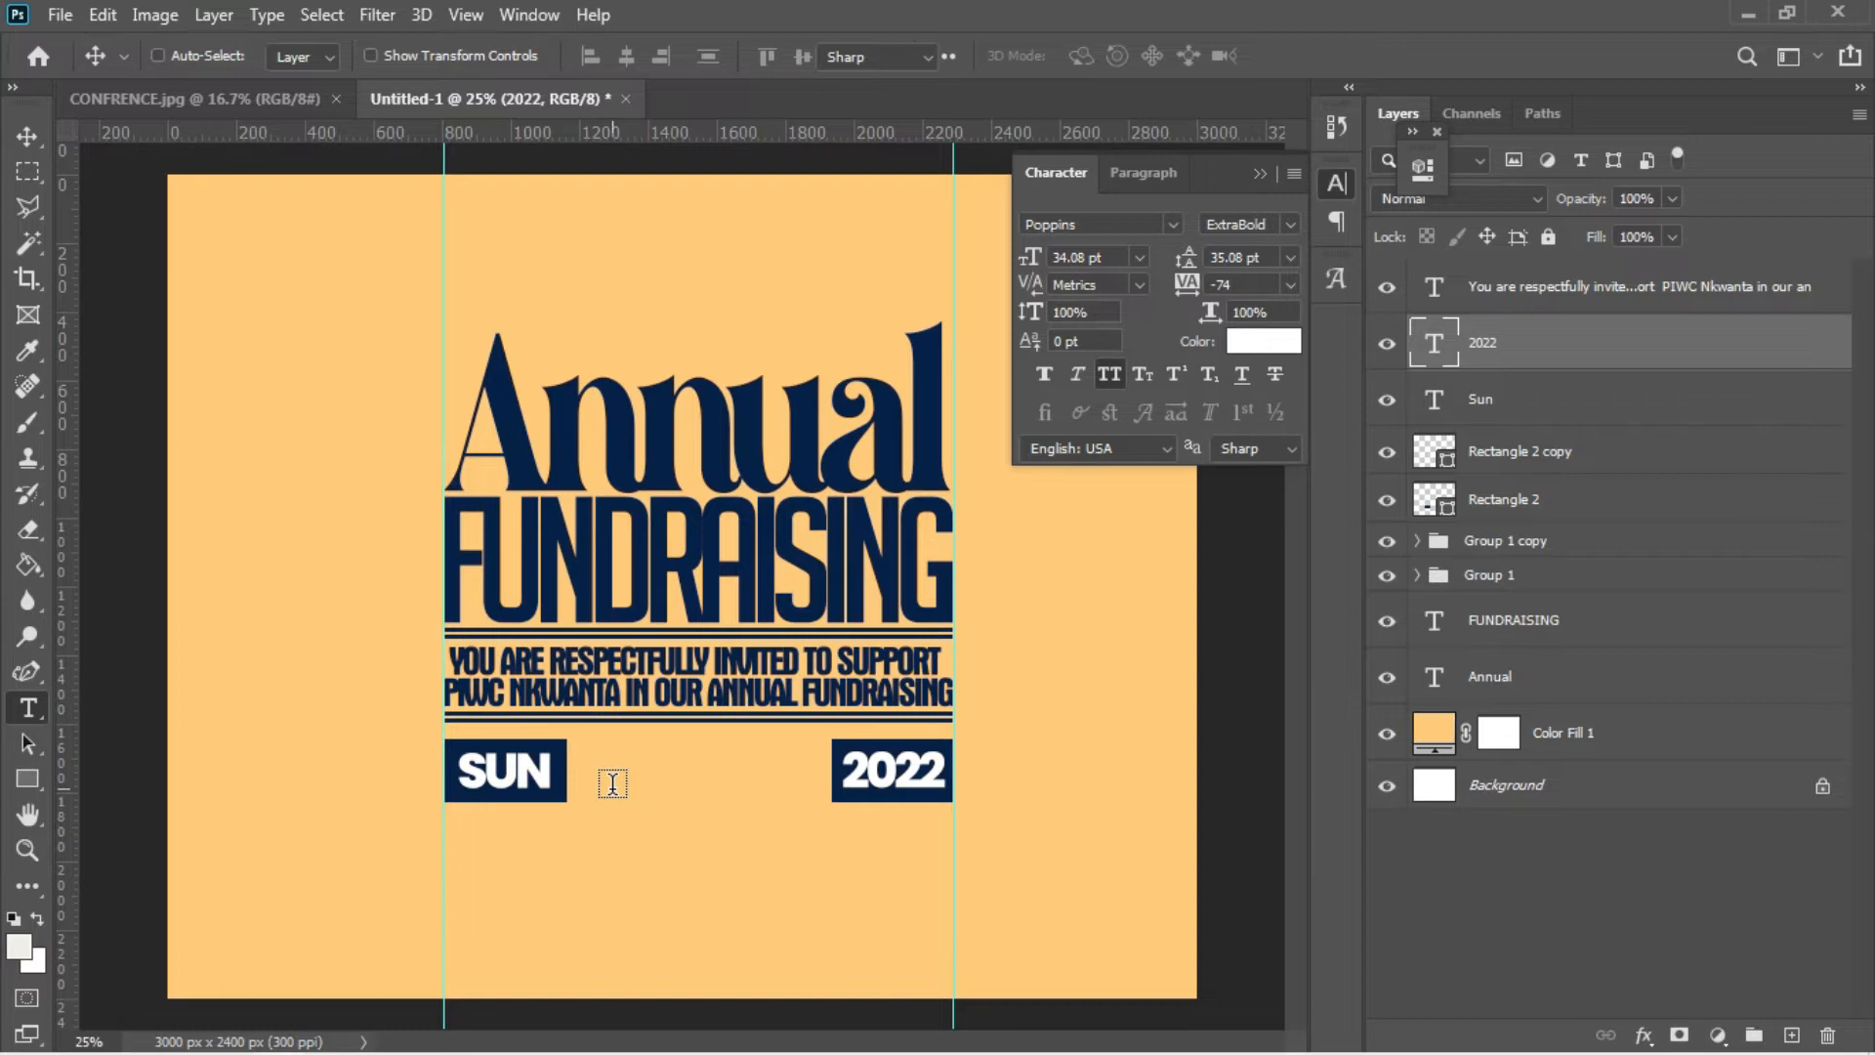
pyautogui.click(612, 782)
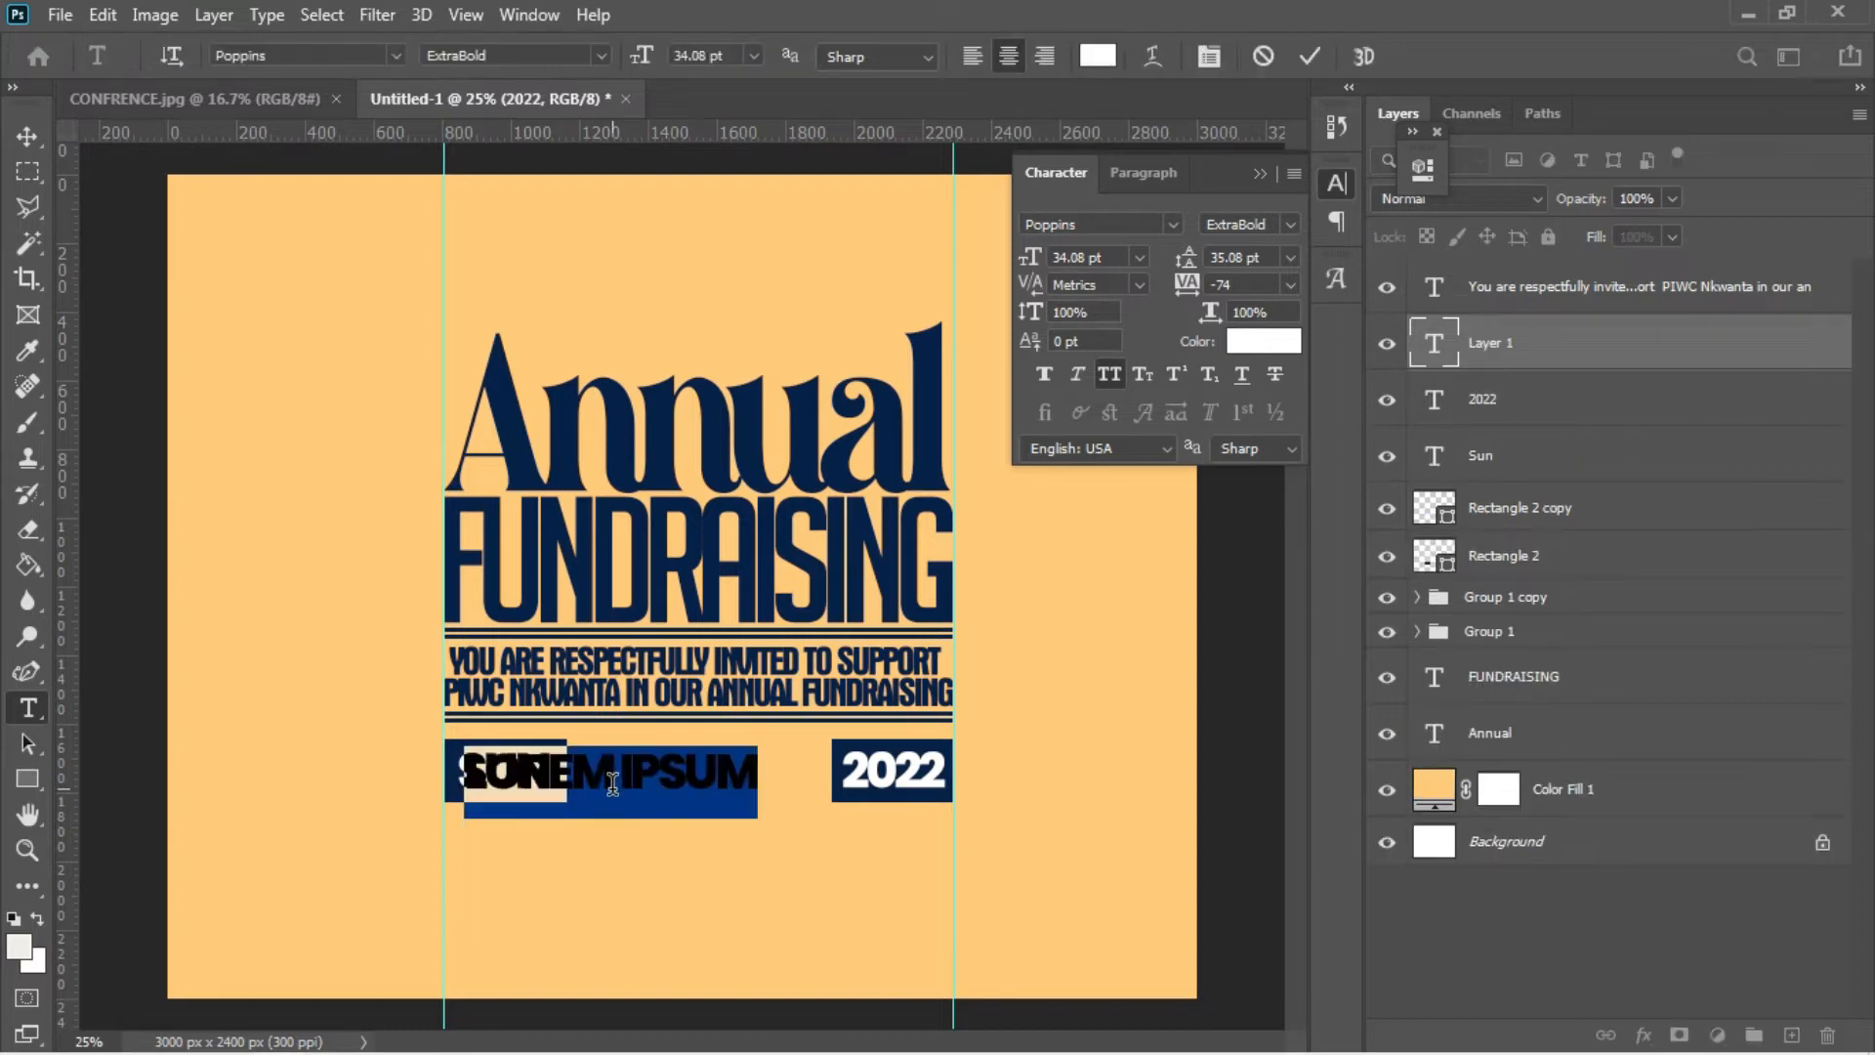
pyautogui.press('BackSpace')
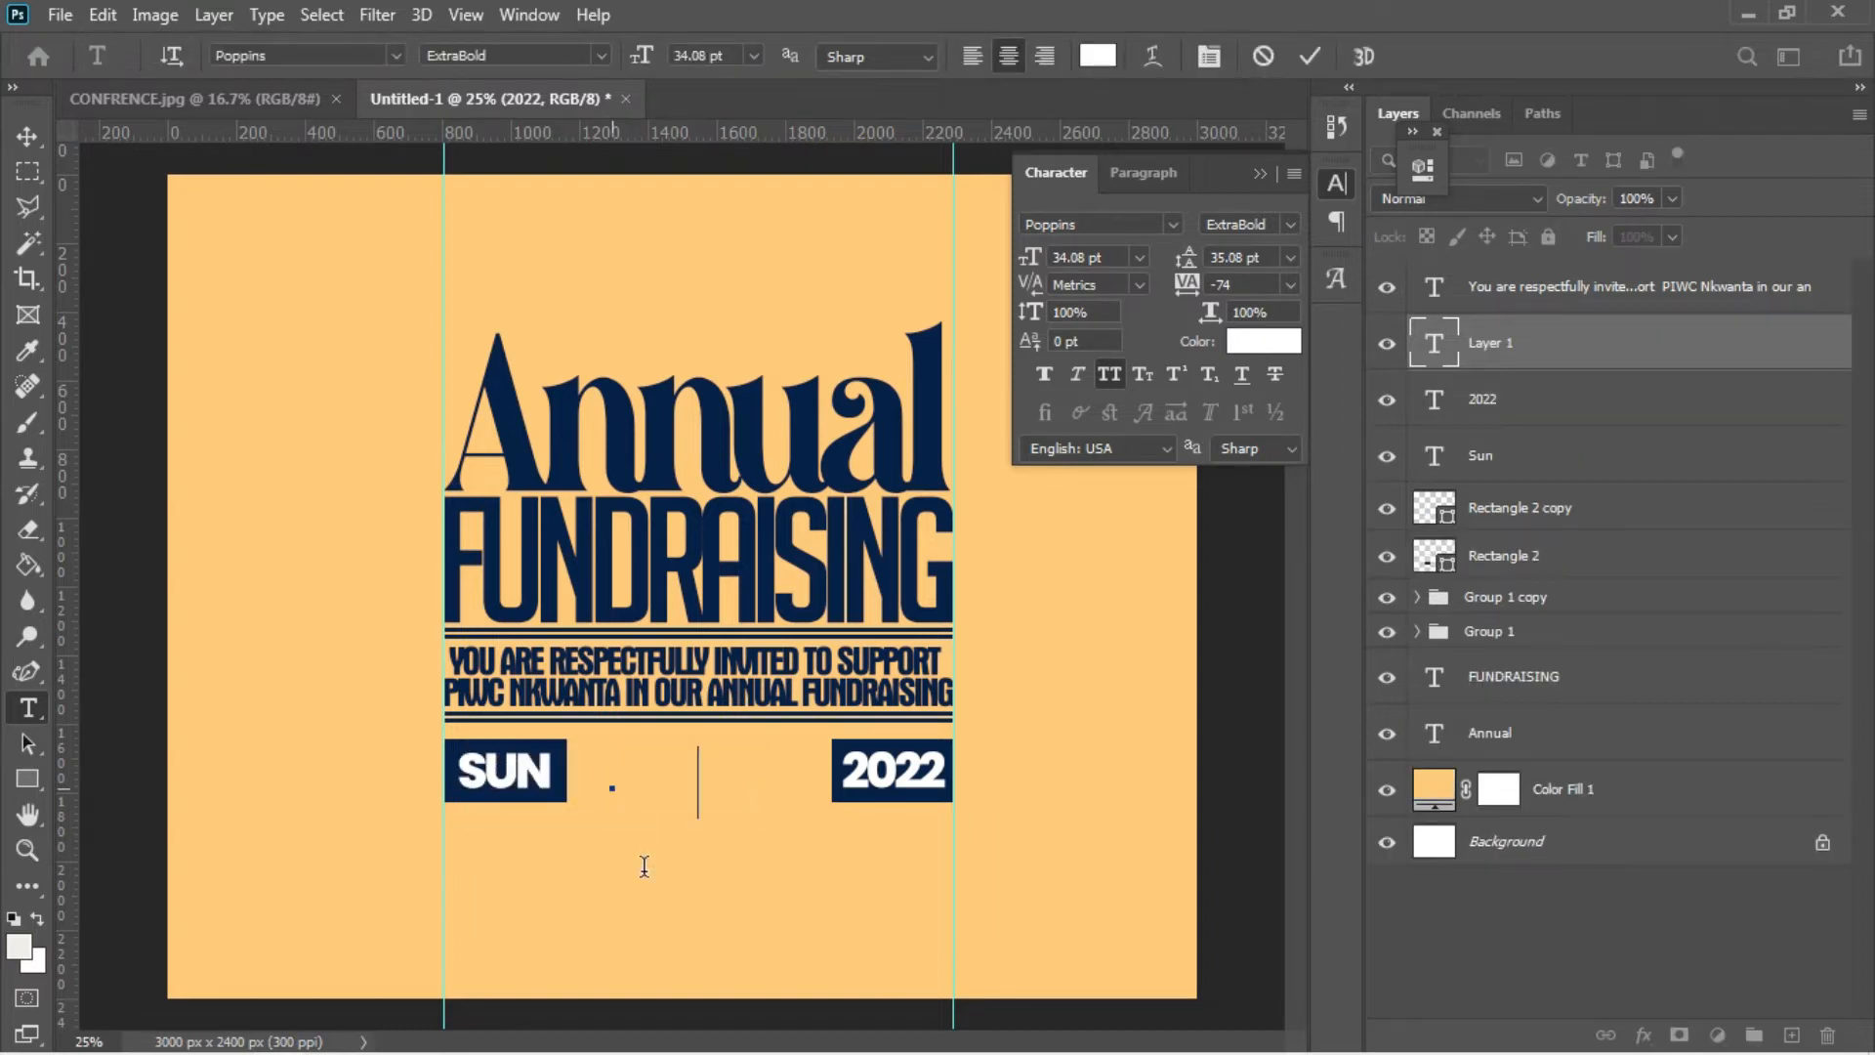
pyautogui.write('14 JUNE.')
pyautogui.moveTo(681, 933); pyautogui.dragTo(754, 933)
pyautogui.press('BackSpace')
pyautogui.write('.')
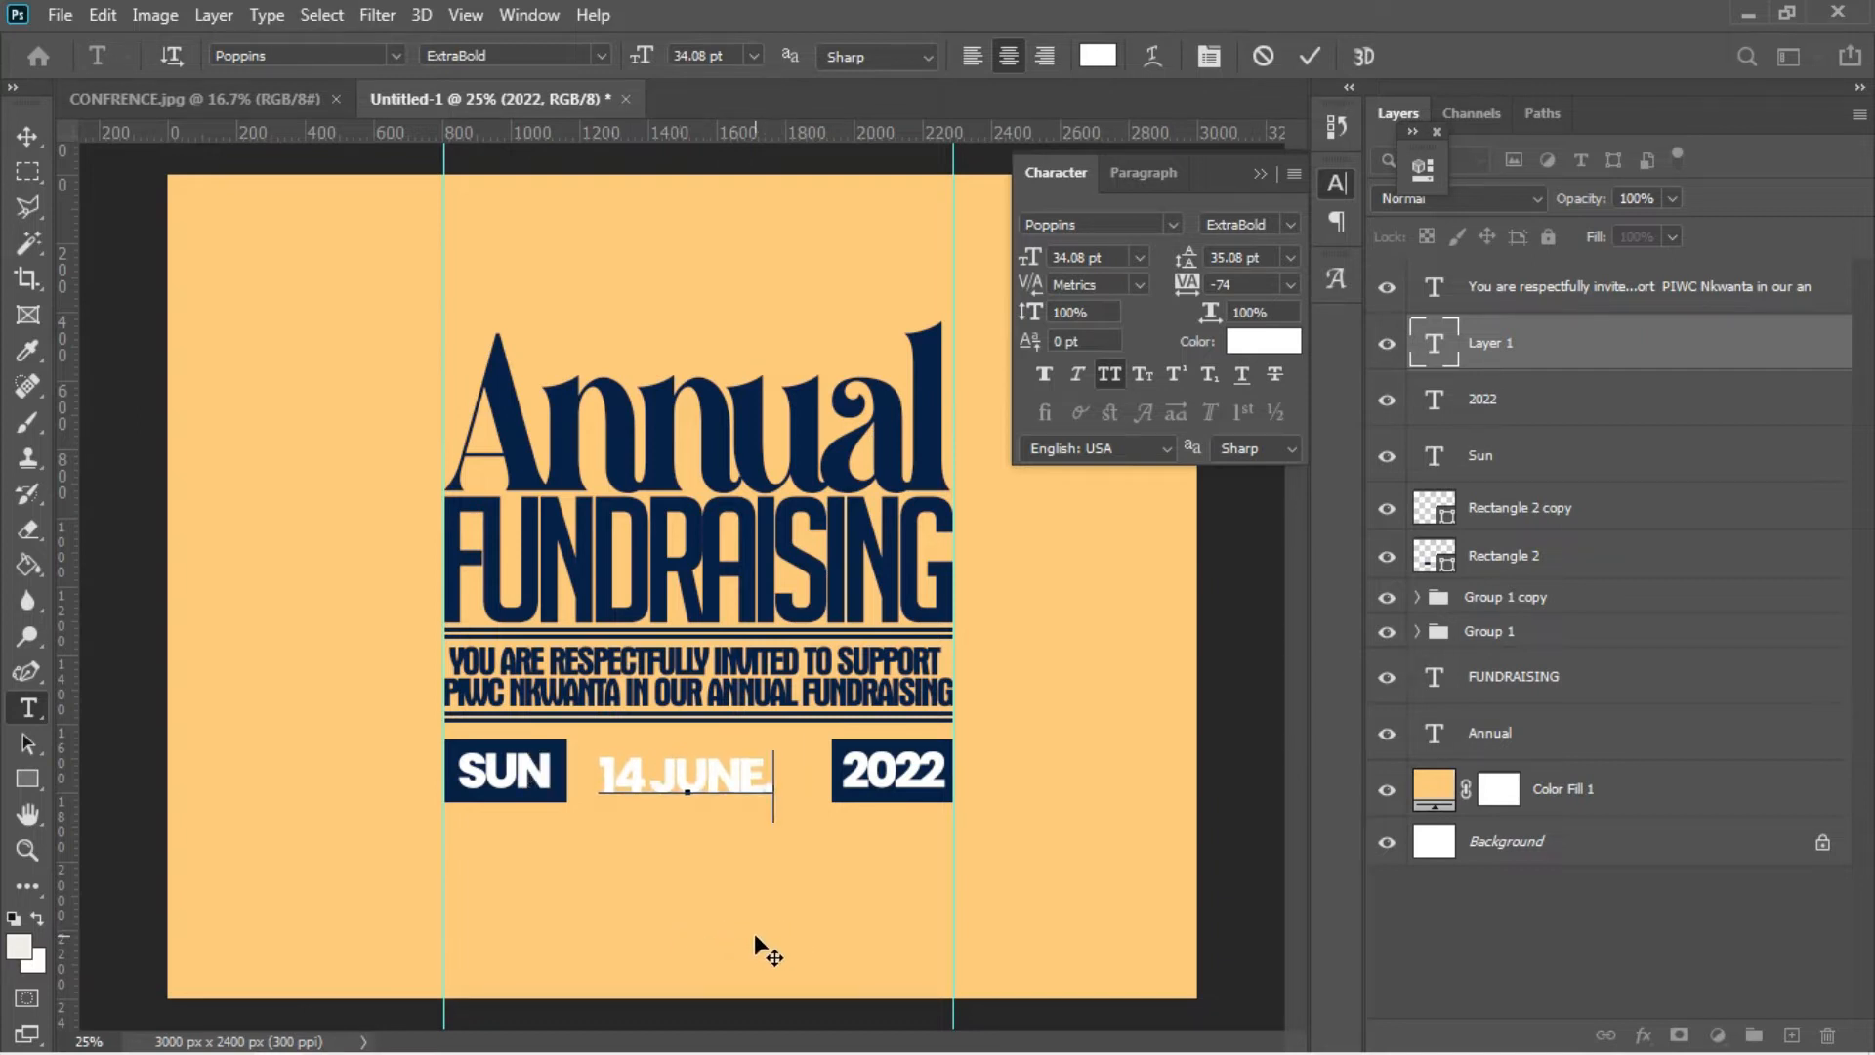
# - Colour the whole "14 JUNE." text with the navy sampled from the "Annual" title
pyautogui.hotkey('ctrl', 'a')
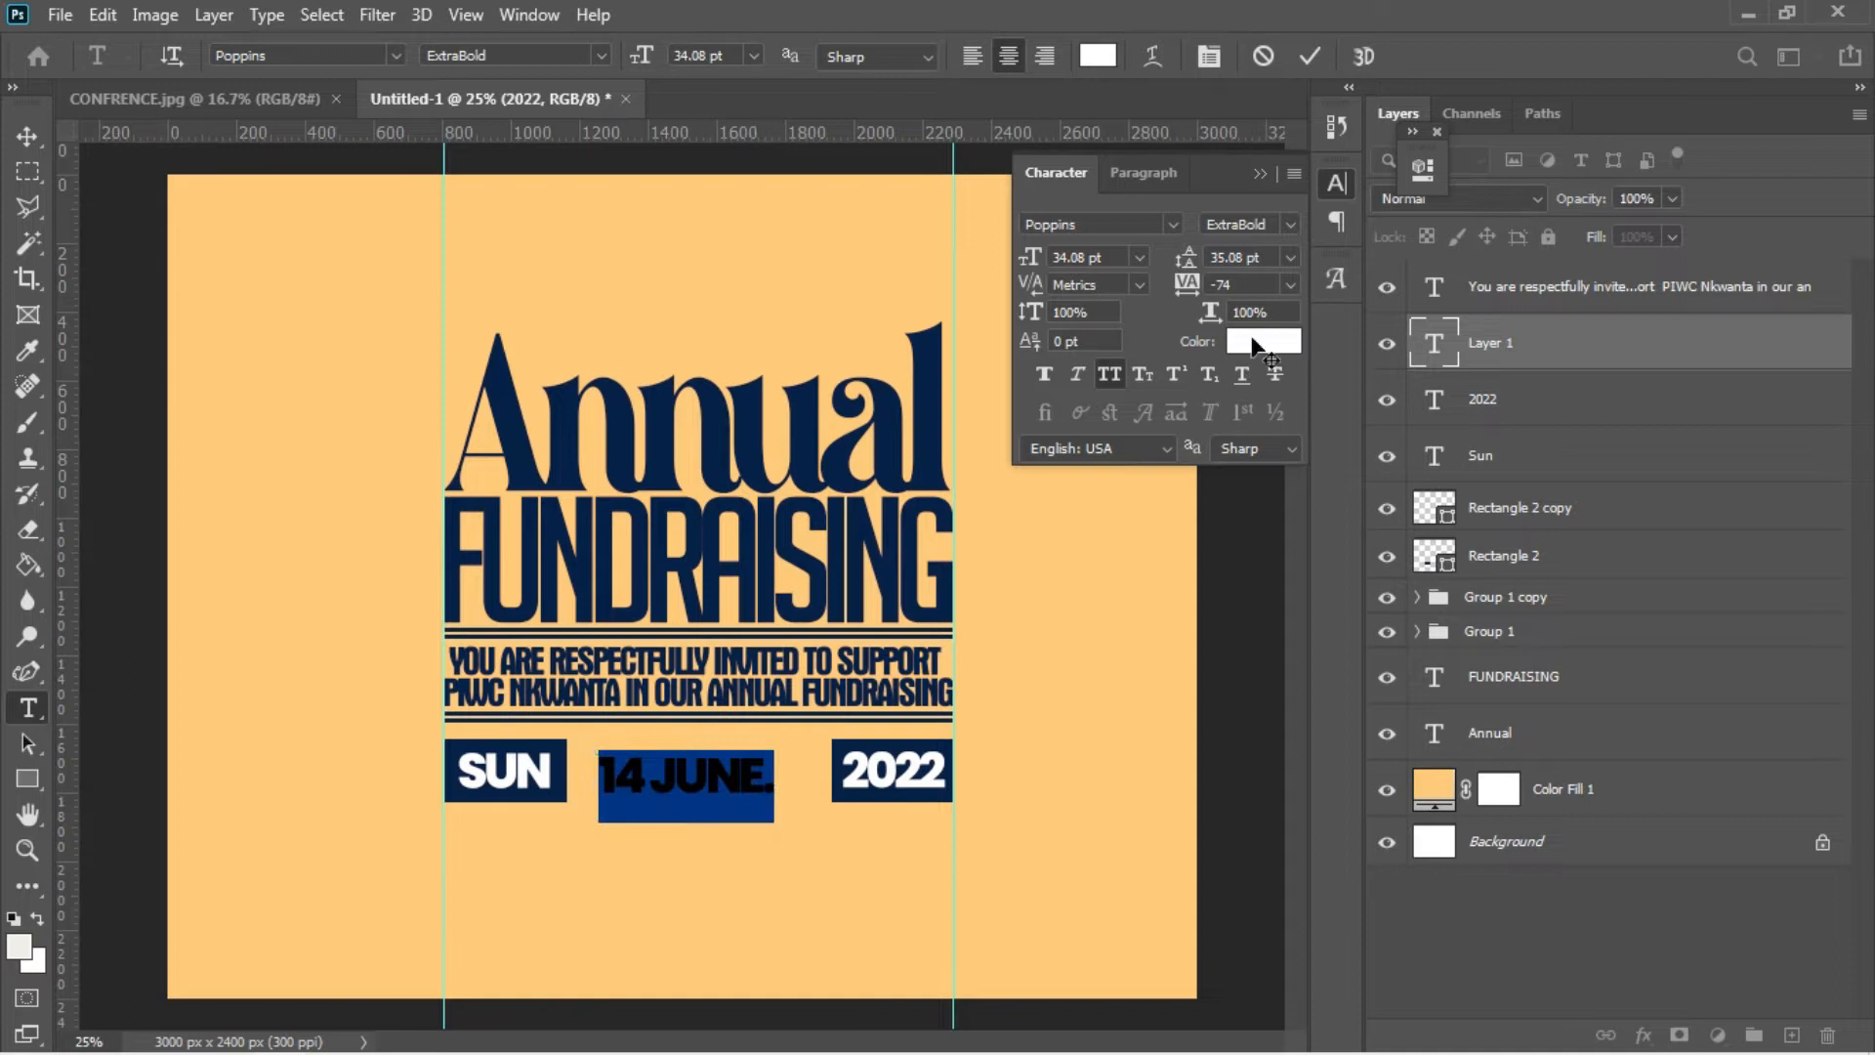
pyautogui.click(1261, 341)
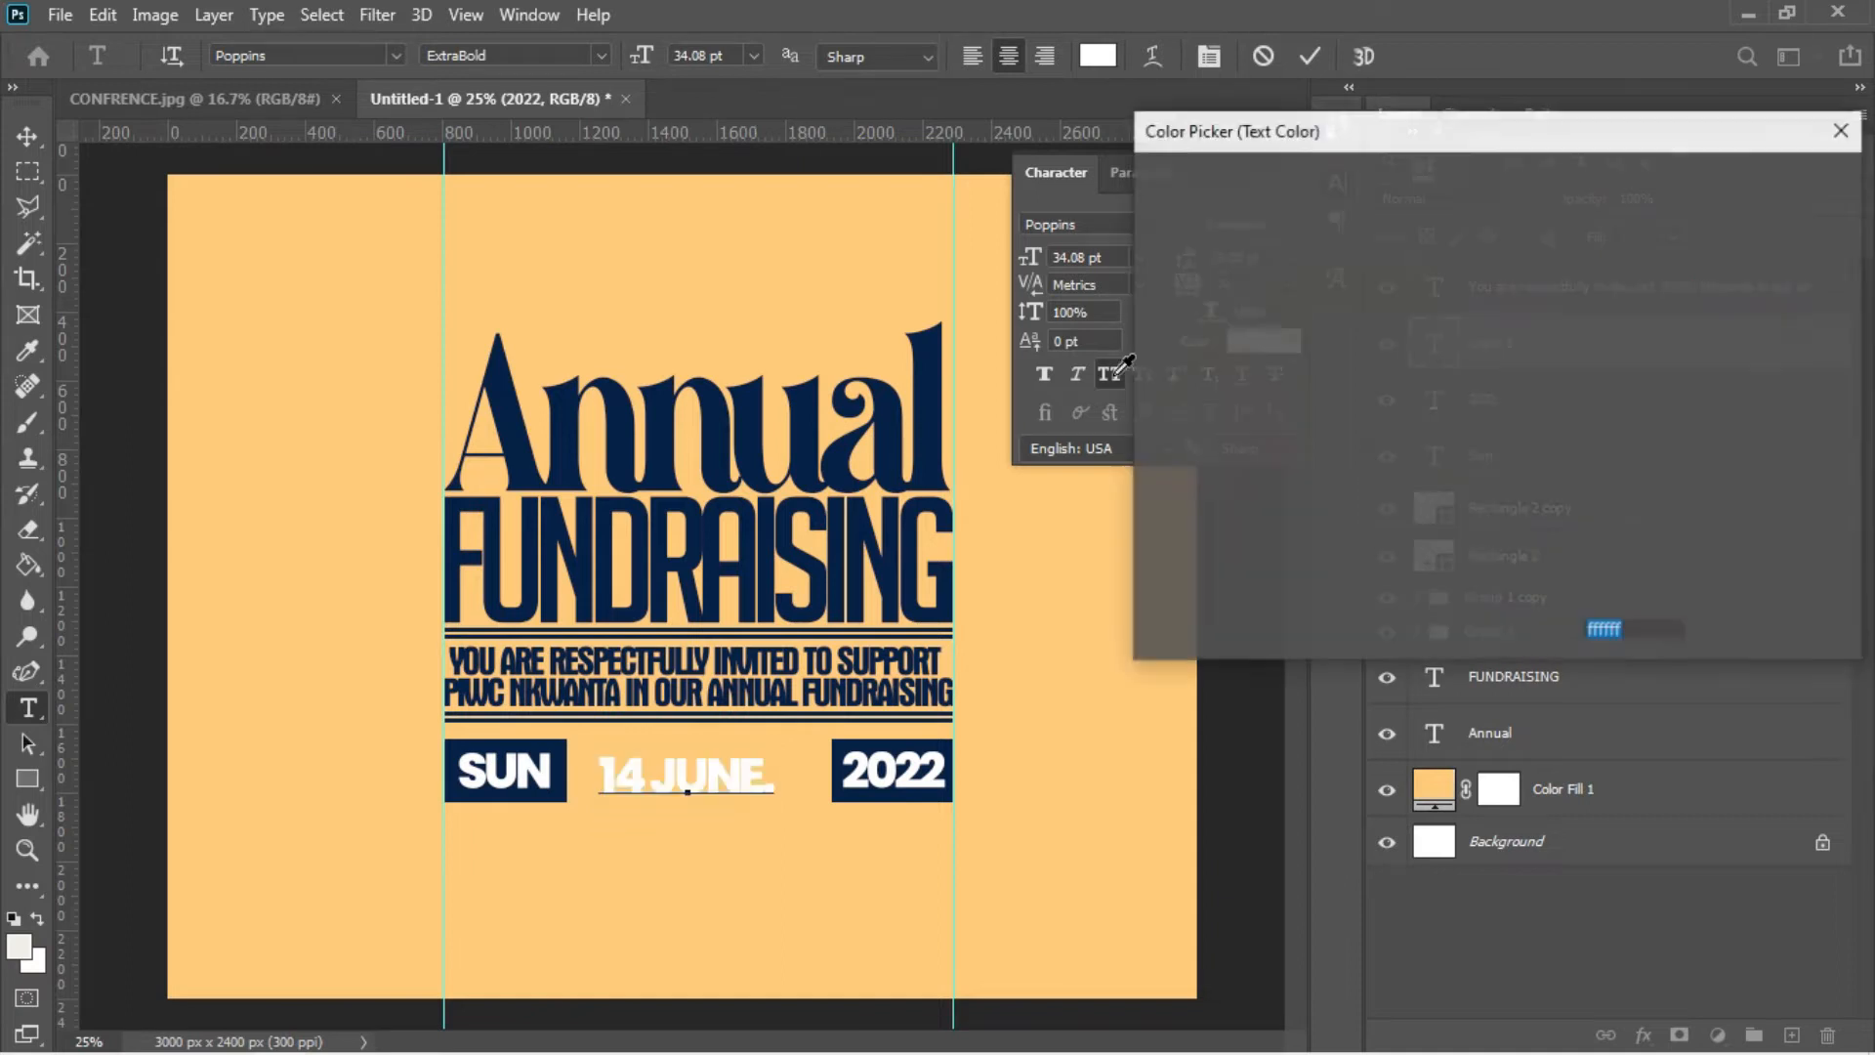
pyautogui.click(812, 437)
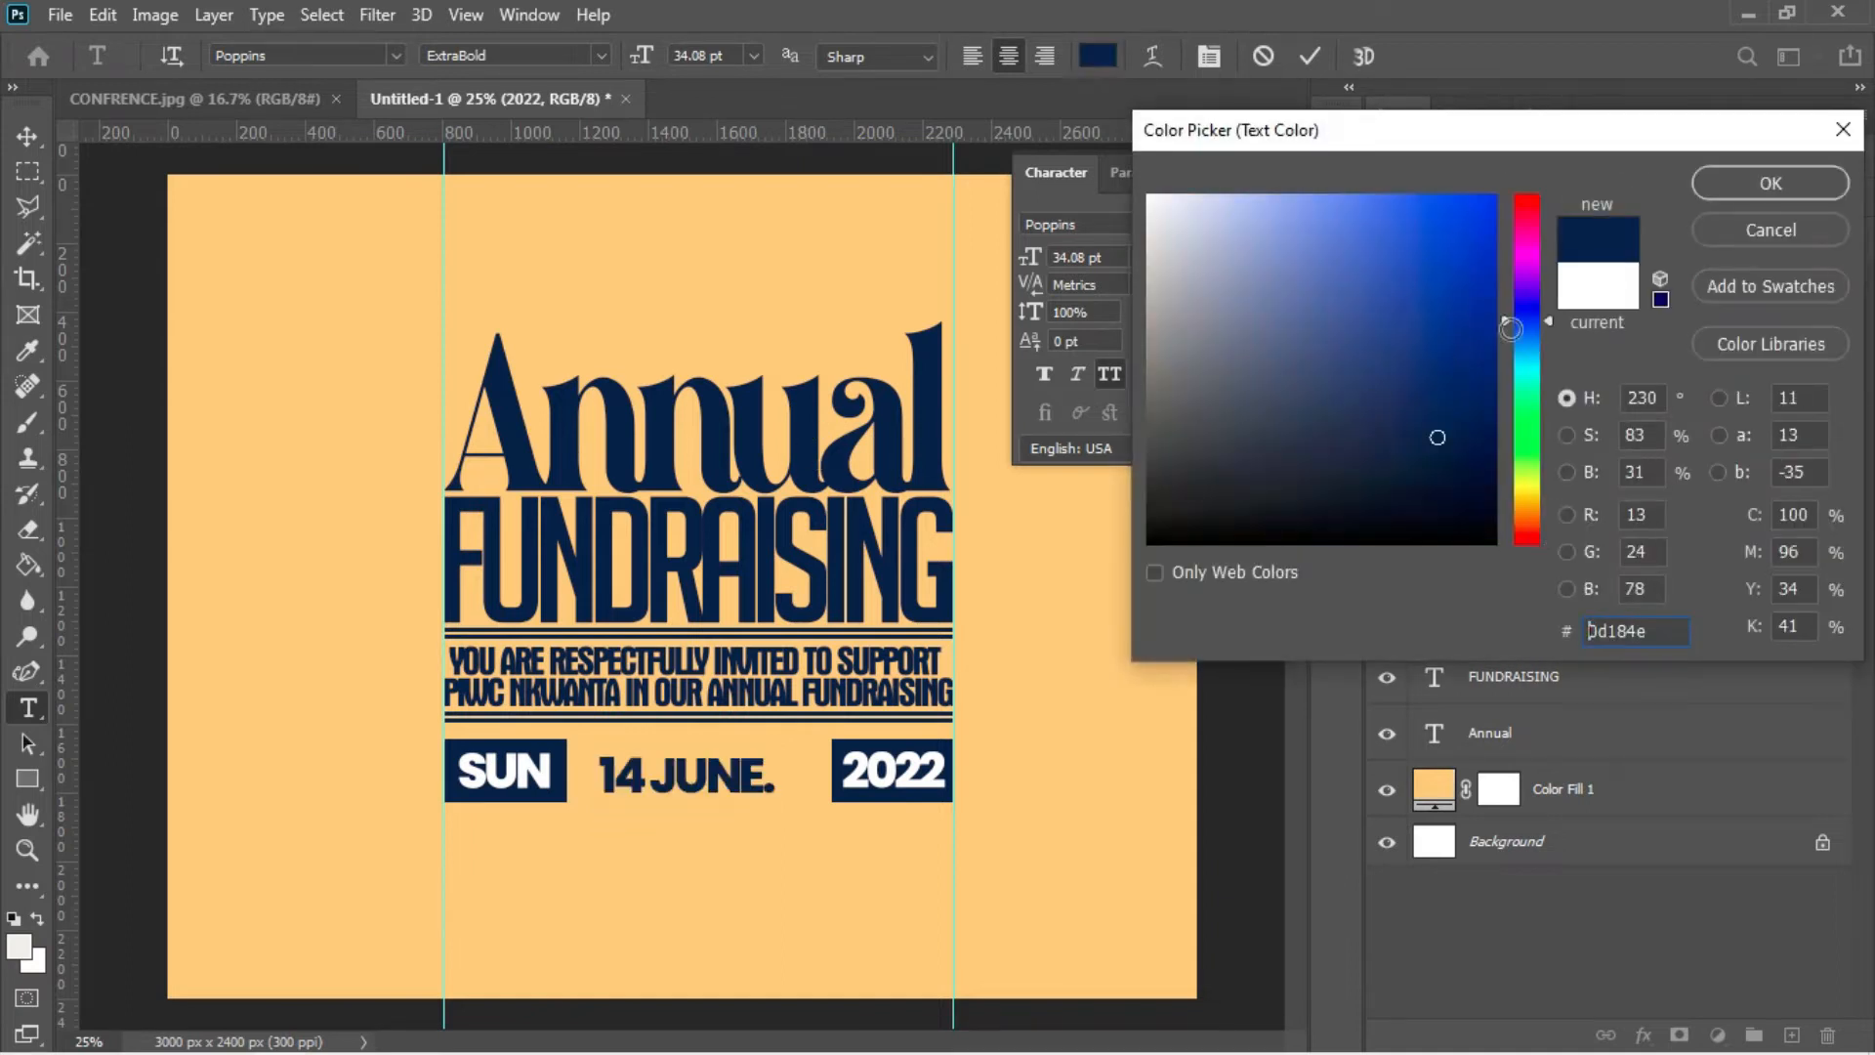
pyautogui.click(1731, 181)
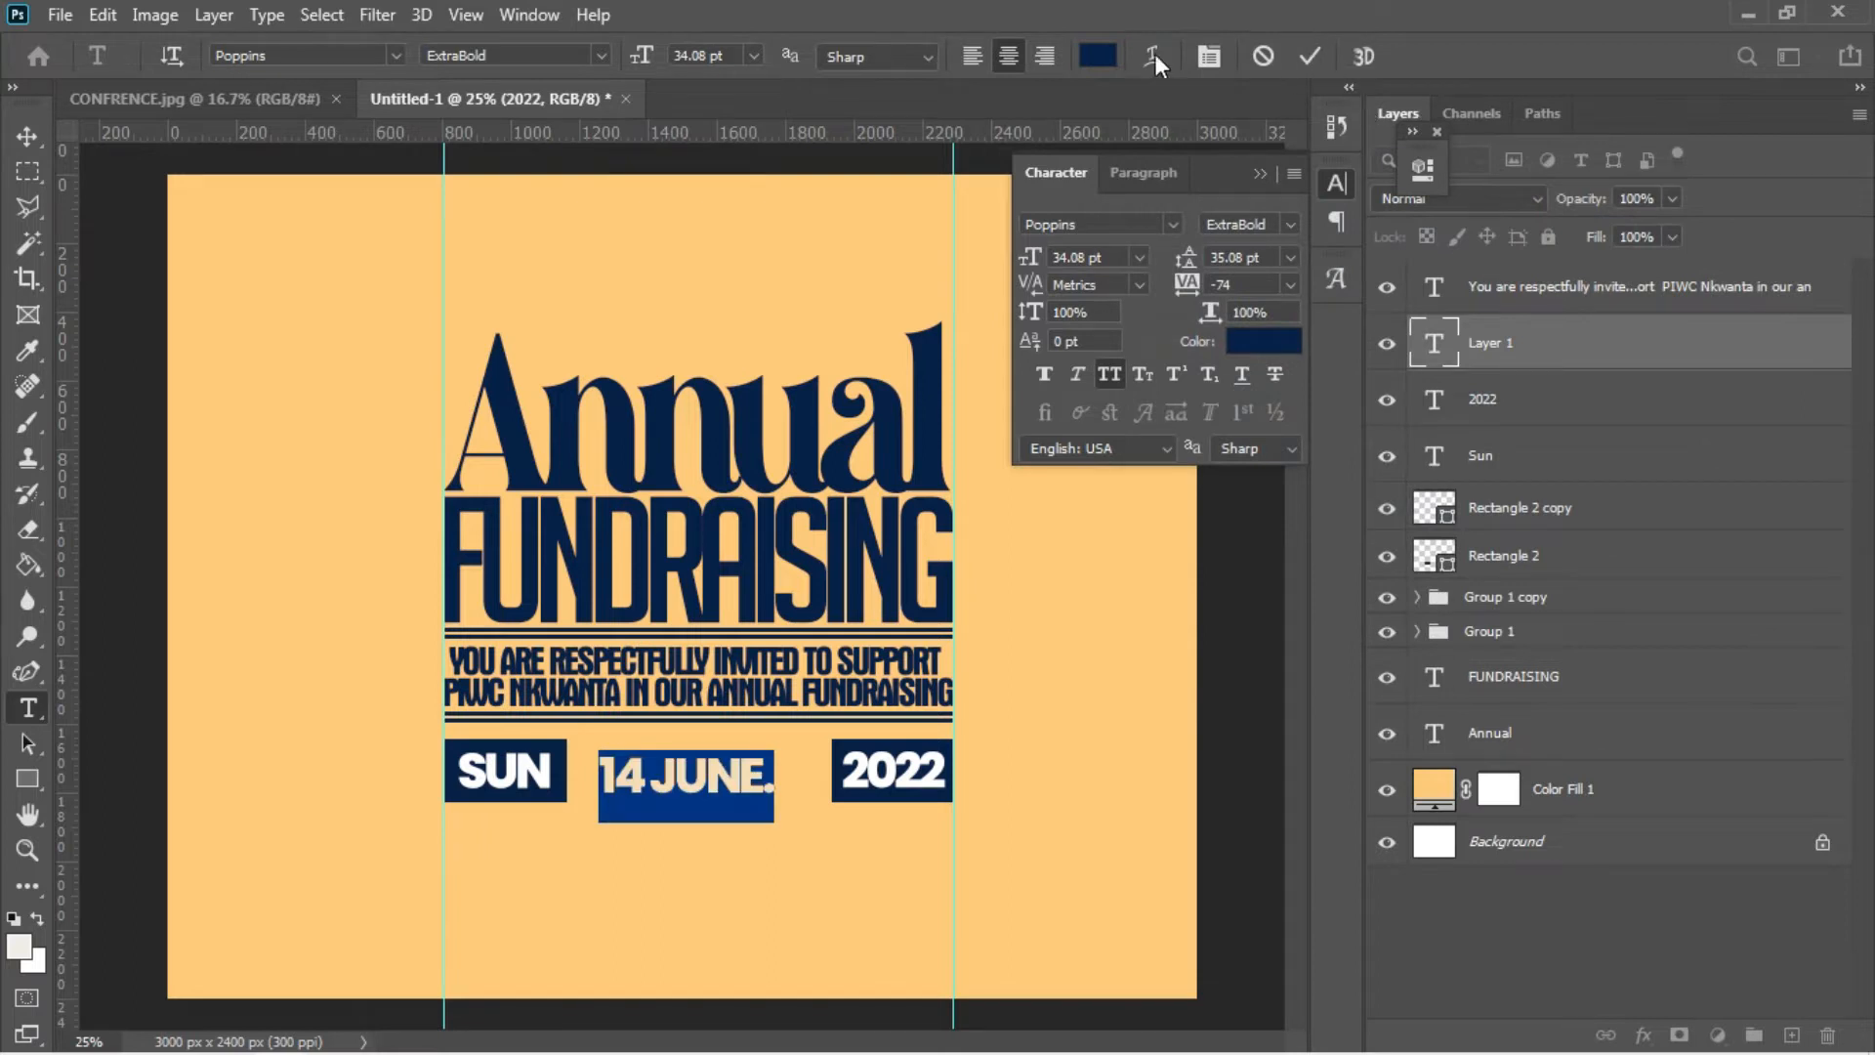
pyautogui.click(27, 132)
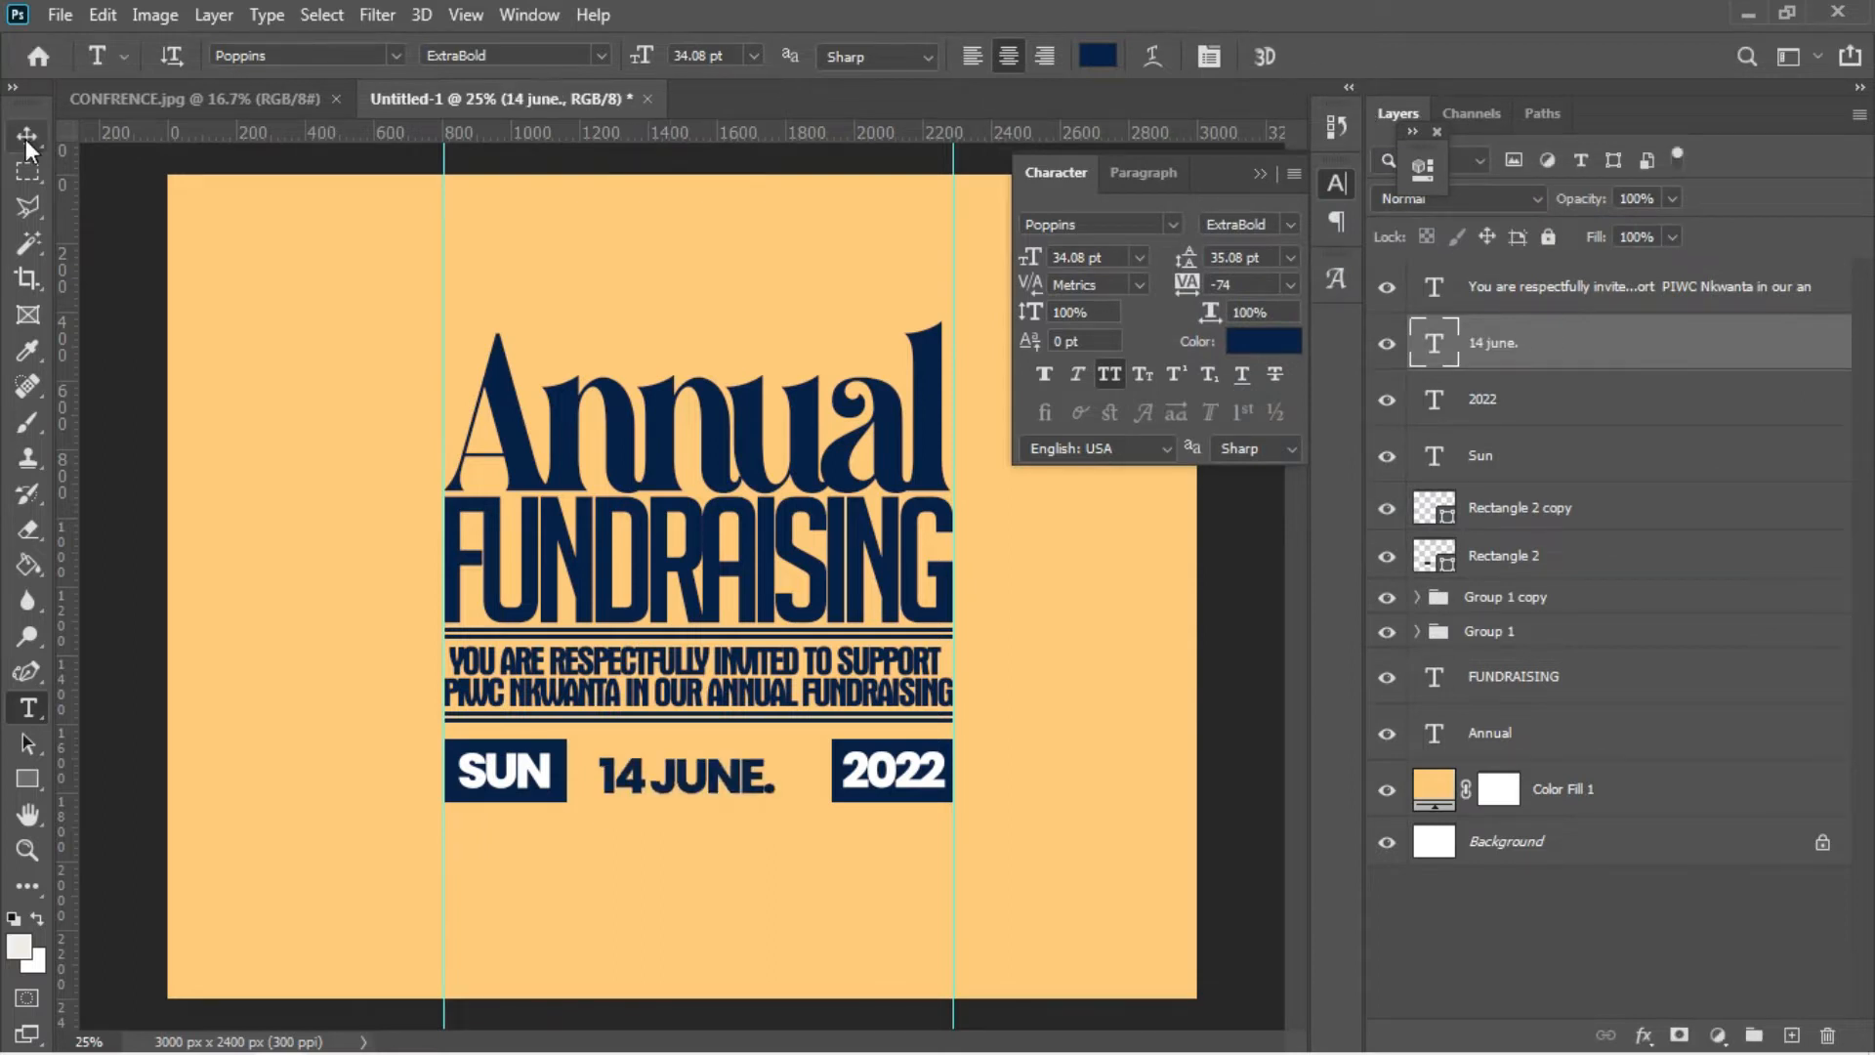
# - Nudge the "14 JUNE." text slightly up and right to line it up between the "SUN" and "2022" boxes
pyautogui.click(27, 137)
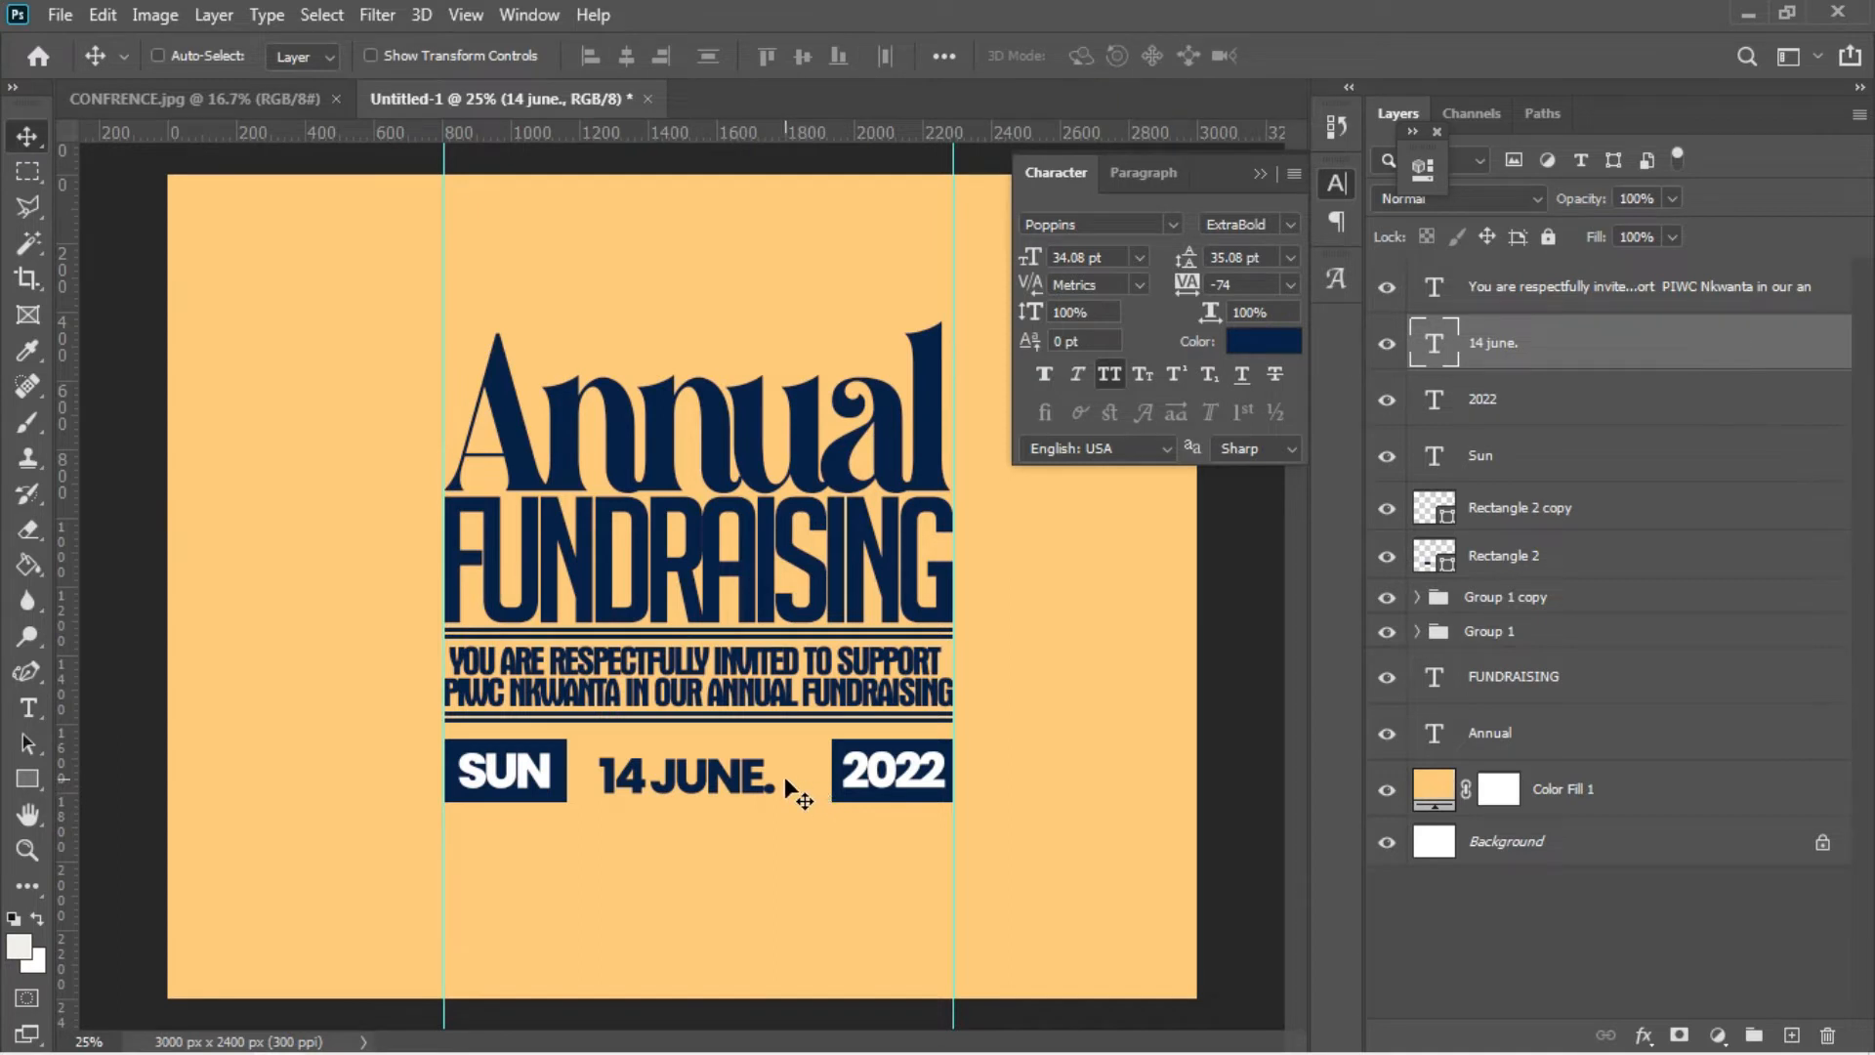
pyautogui.hotkey('shift', 'Up')
pyautogui.hotkey('shift', 'Up')
pyautogui.hotkey('shift', 'Down')
pyautogui.hotkey('shift', 'Right')
pyautogui.hotkey('shift', 'Right')
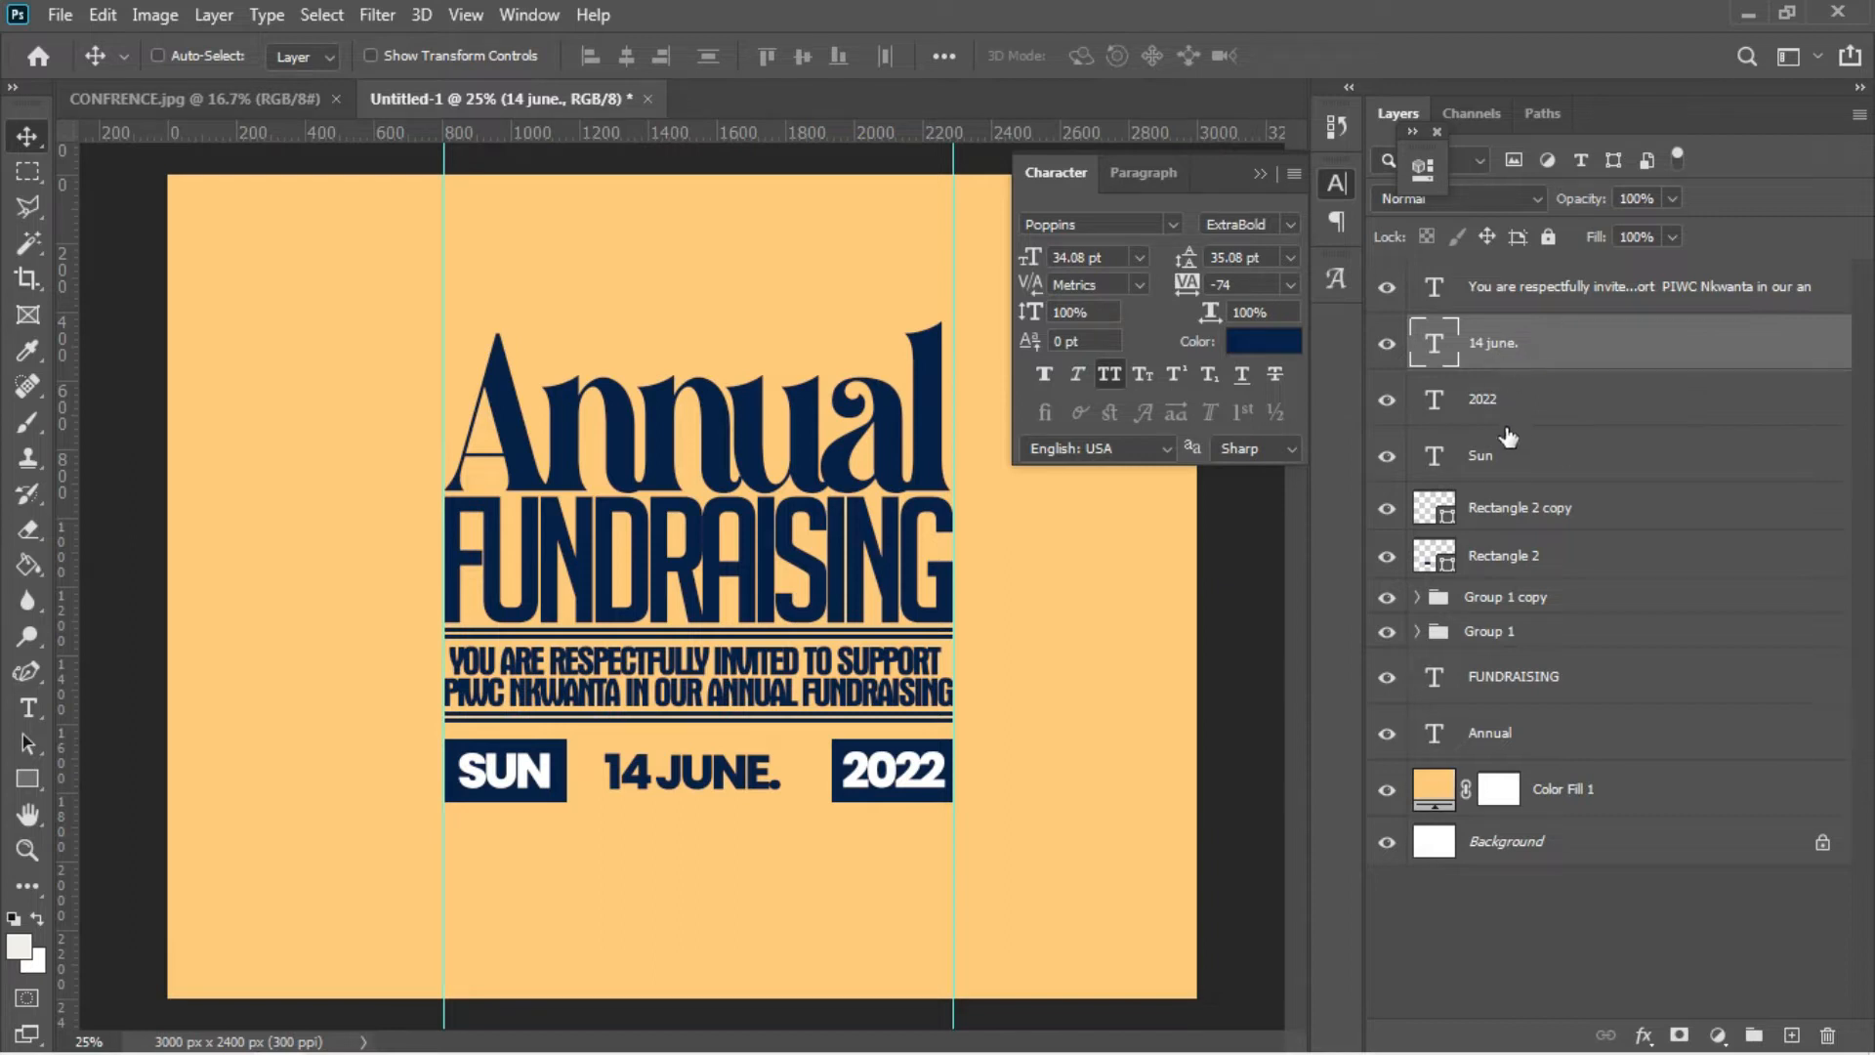
# - Group the three date texts with both navy rectangles, and check the group by hiding and showing it
pyautogui.keyDown('shift'); pyautogui.click(1497, 555); pyautogui.keyUp('shift')
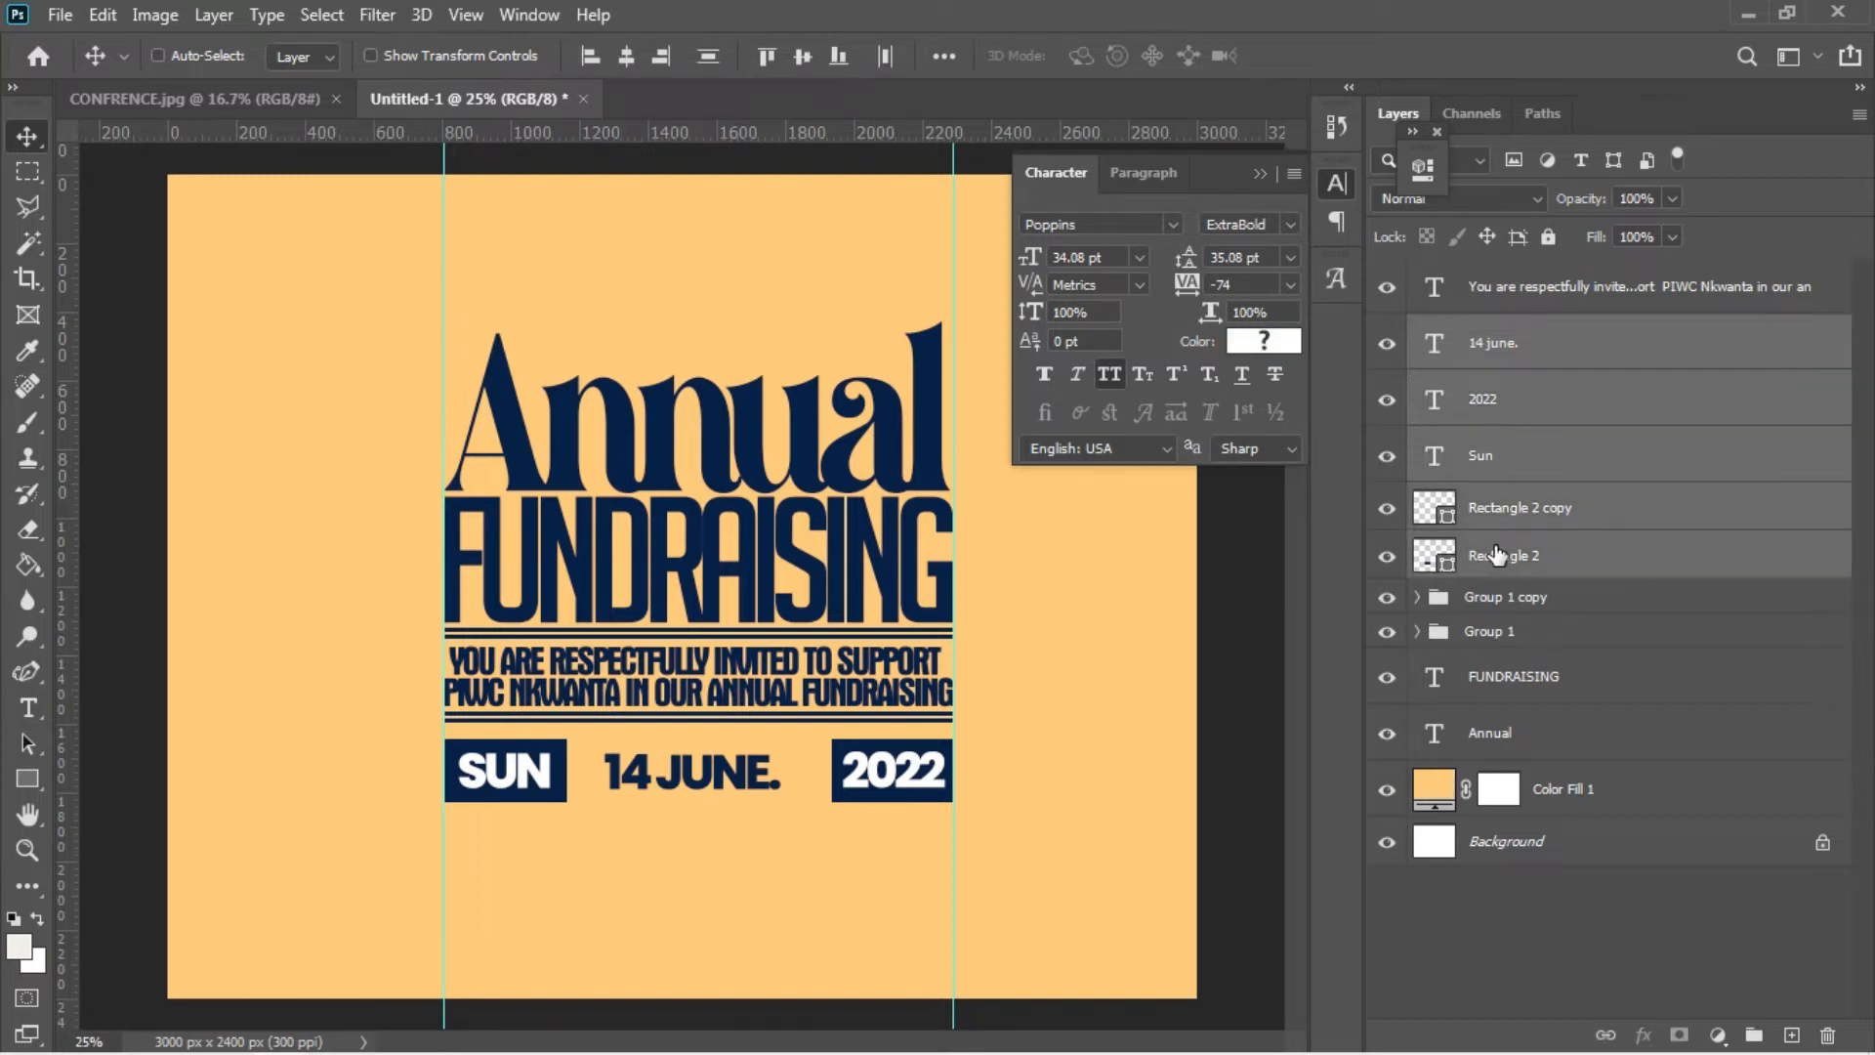
pyautogui.hotkey('ctrl', 'g')
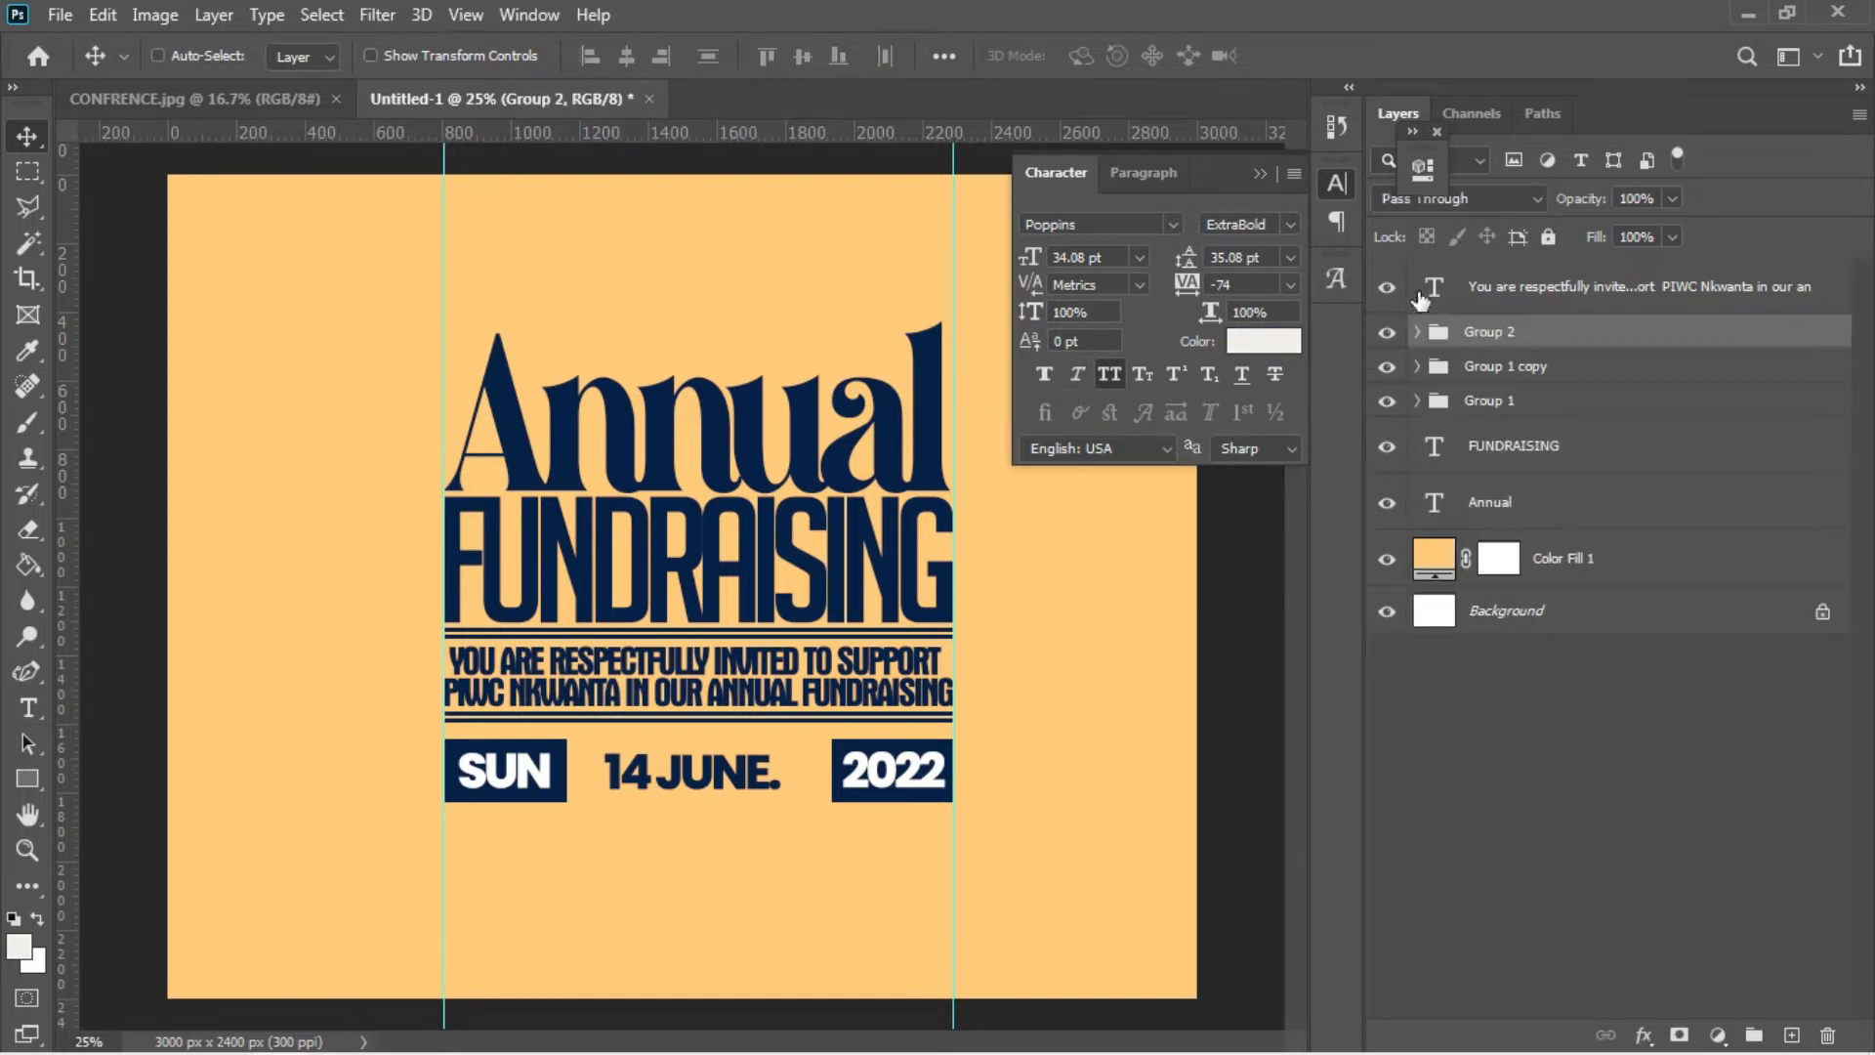
pyautogui.click(1386, 335)
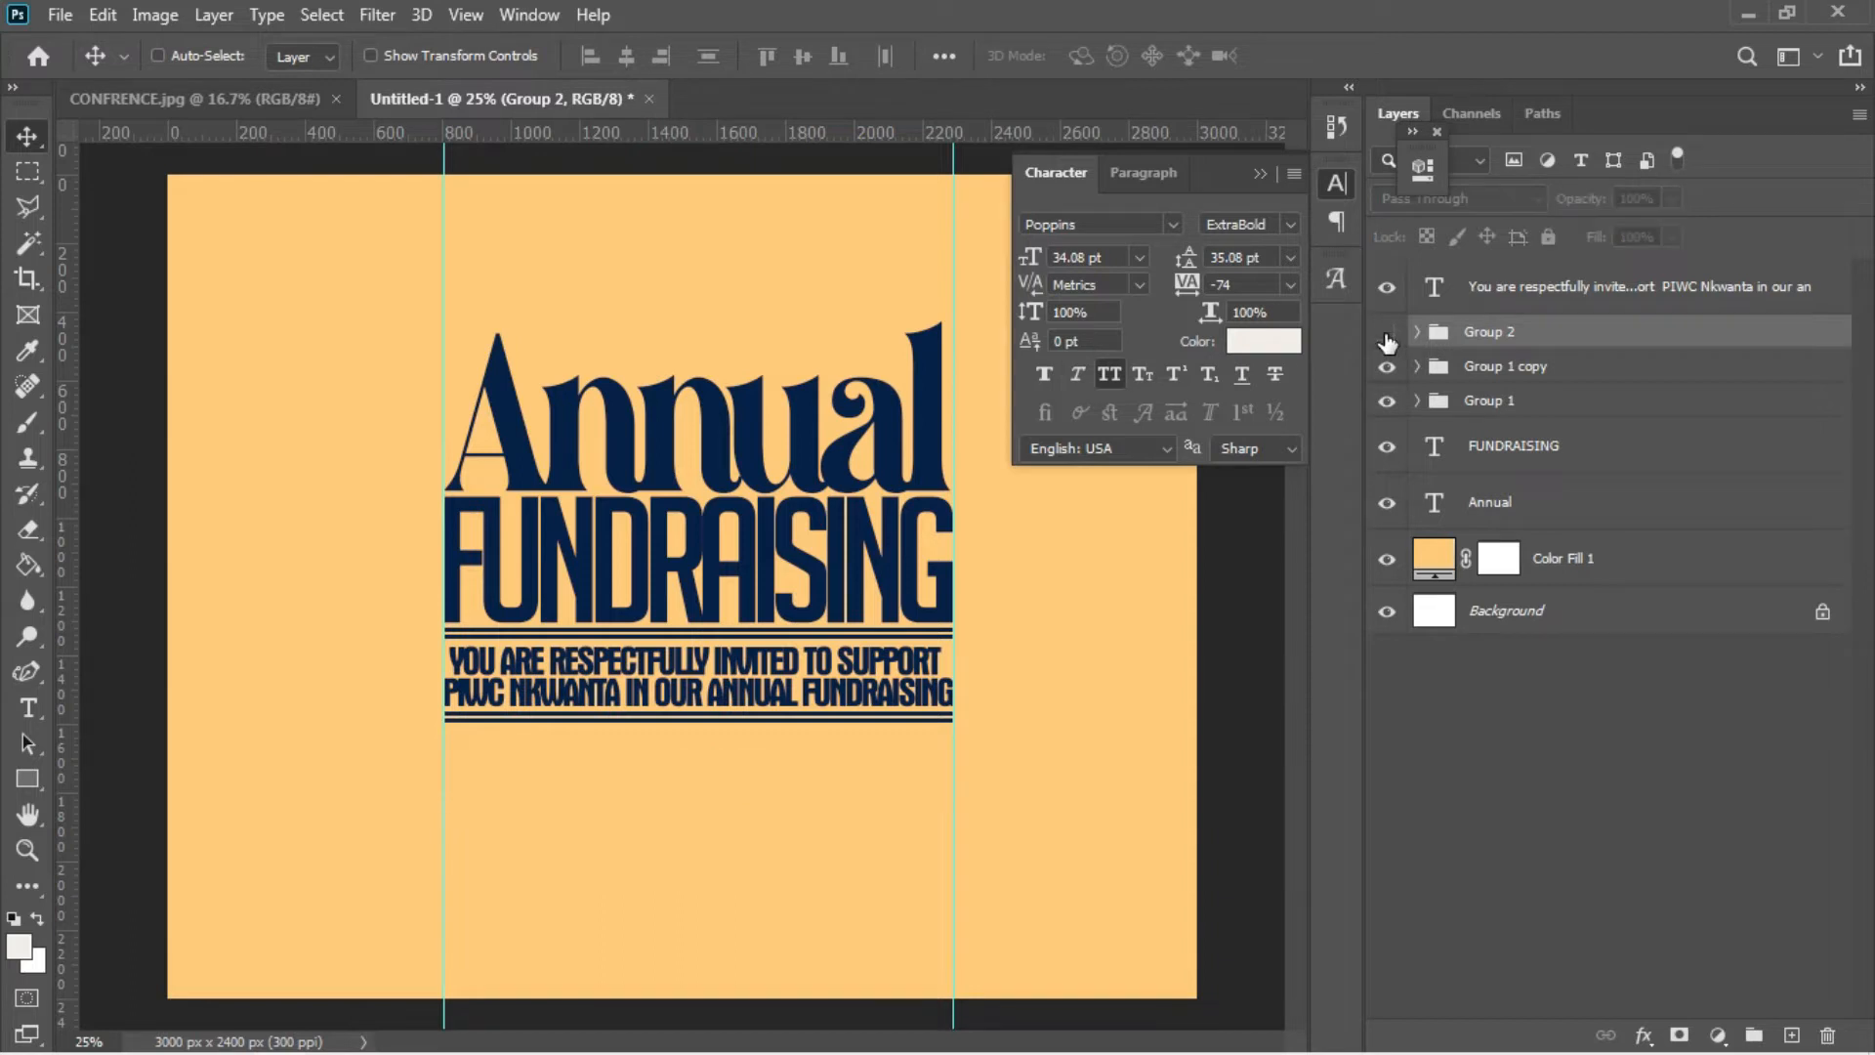
pyautogui.click(1387, 334)
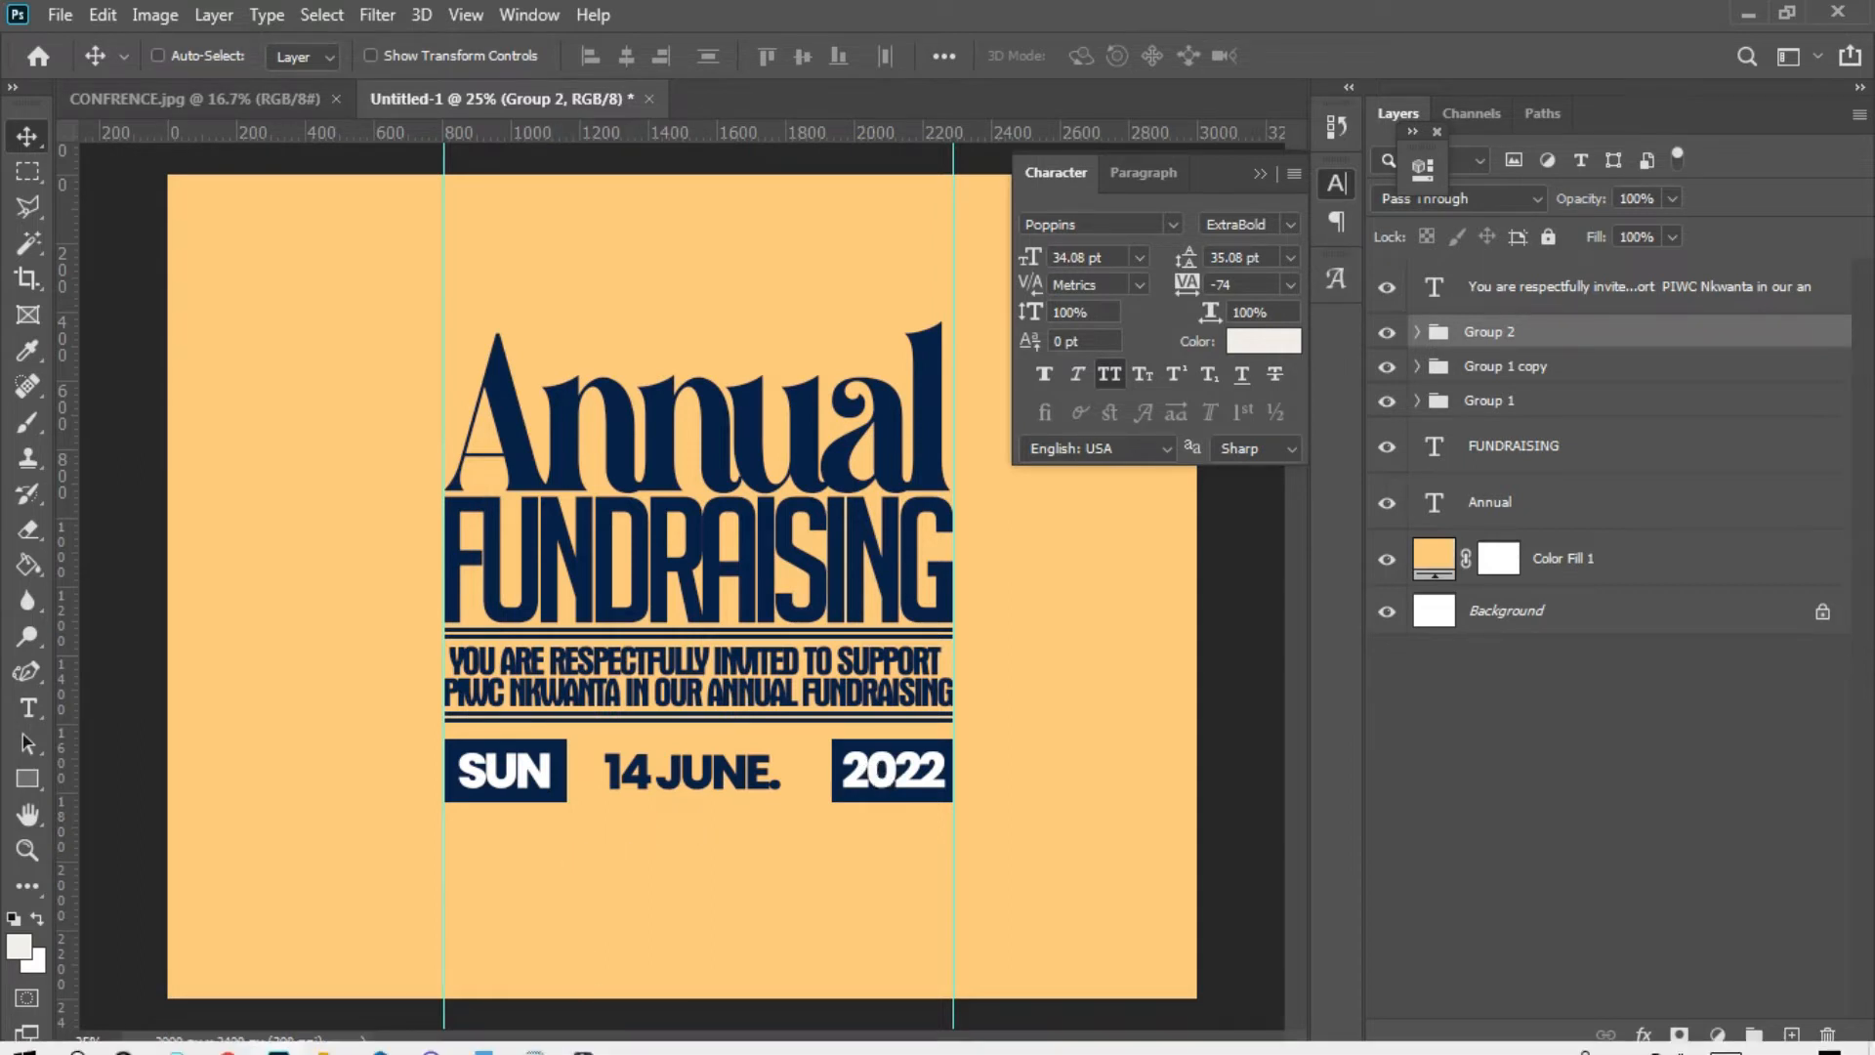
# - Copy the line "VENUE: PIWC-NKWANTA" from Notepad and return to Photoshop
pyautogui.moveTo(535, 1037)
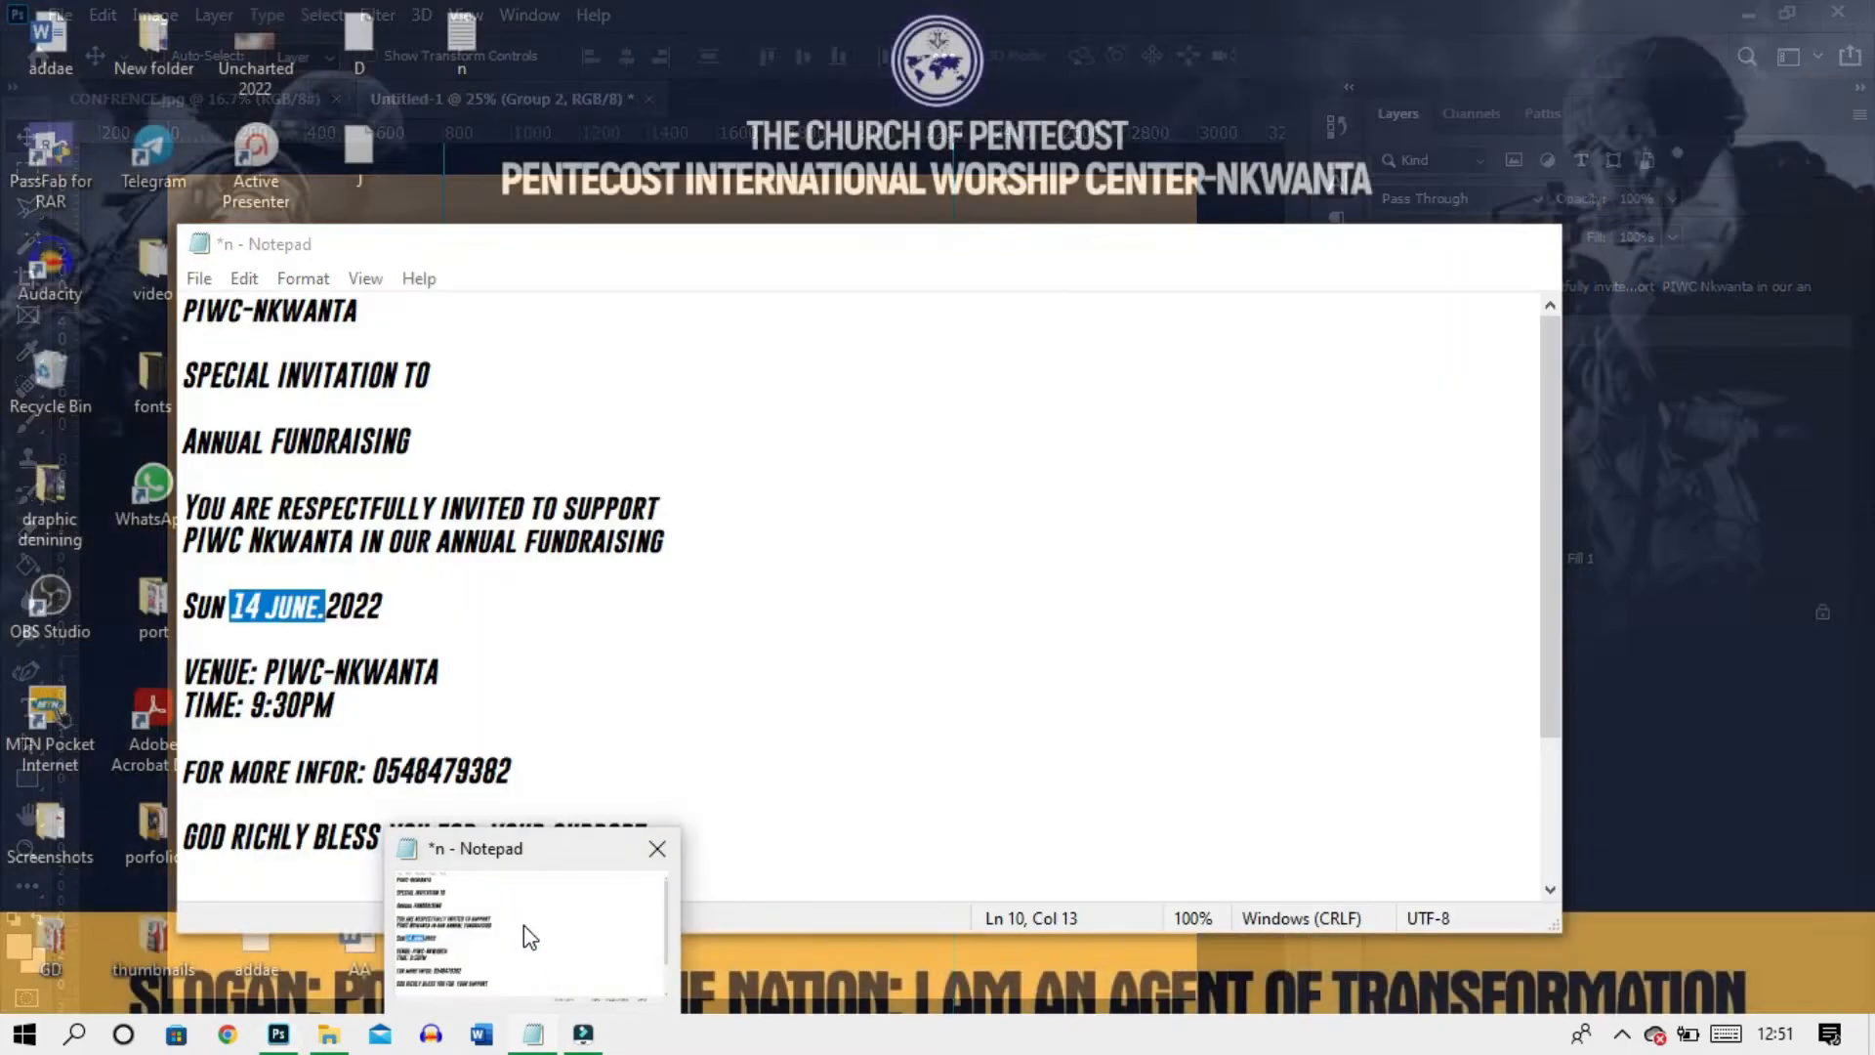
pyautogui.click(526, 926)
pyautogui.moveTo(441, 671); pyautogui.dragTo(201, 656)
pyautogui.hotkey('ctrl', 'c')
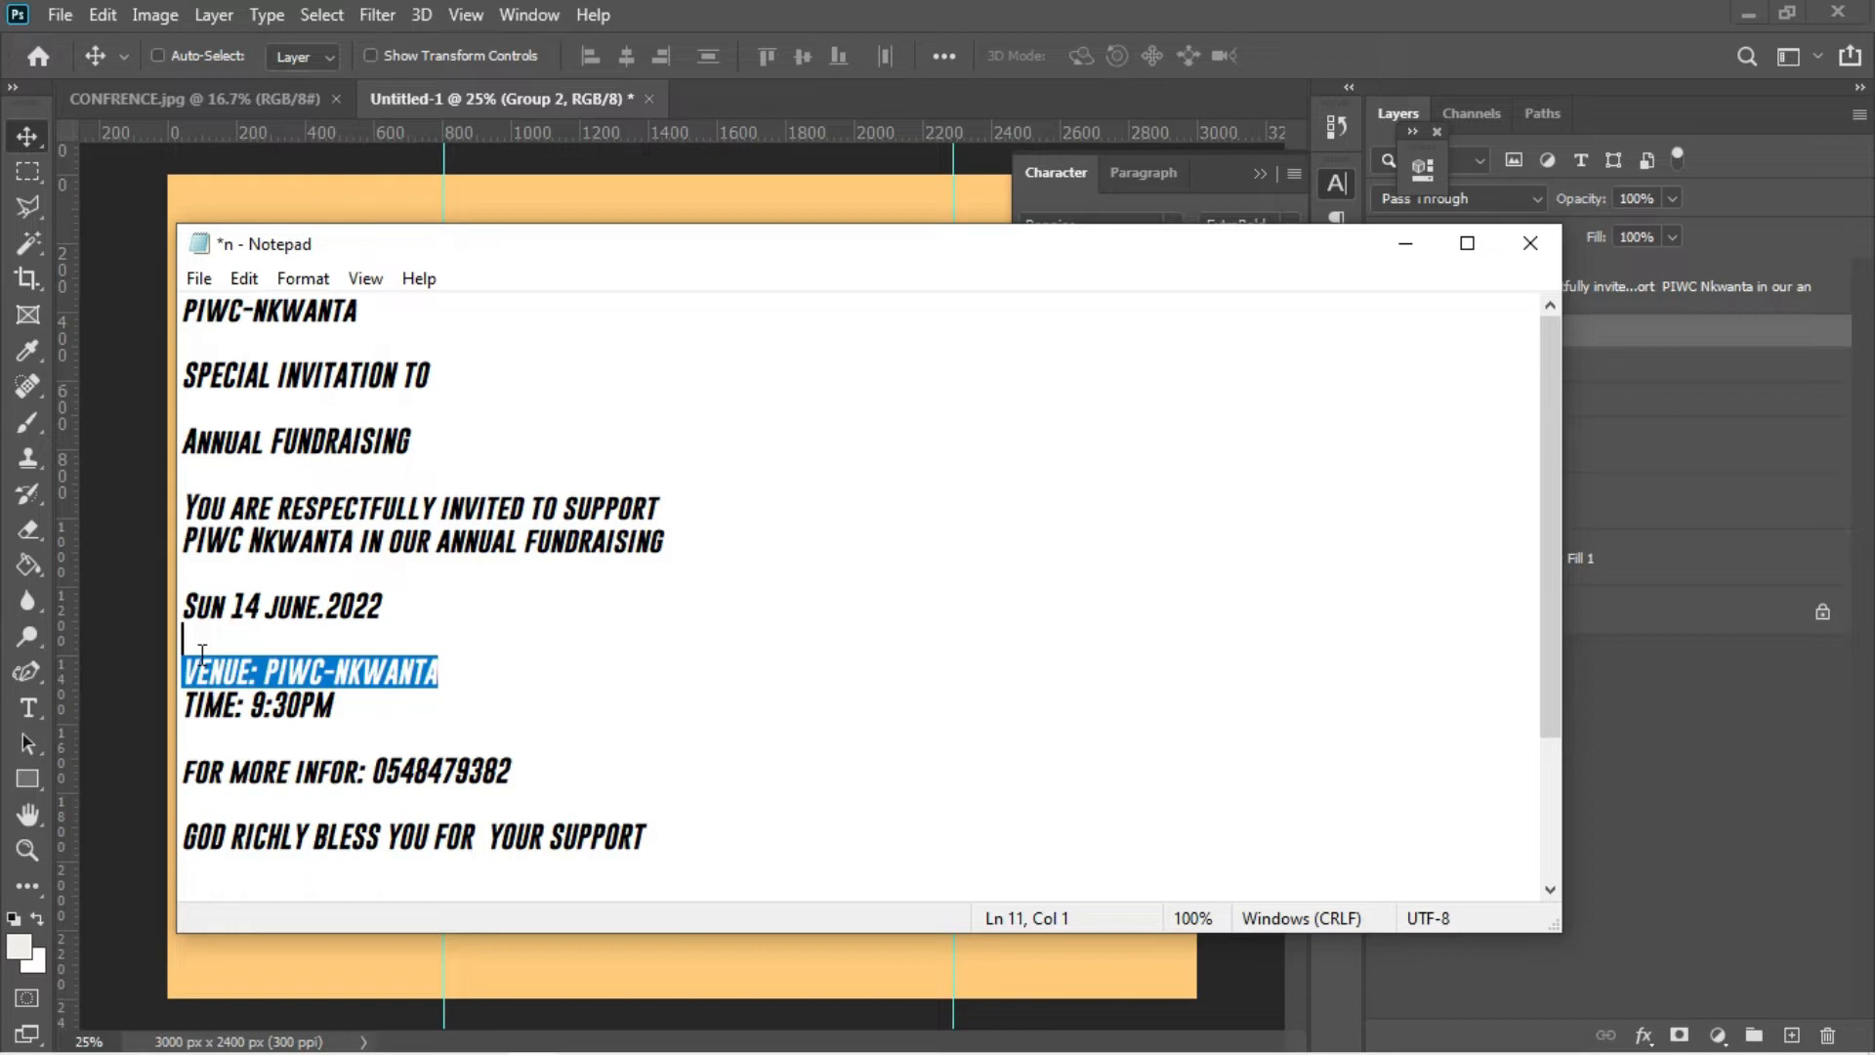
pyautogui.click(159, 637)
# - Paste "VENUE: PIWC-NKWANTA" as a new text layer below the date row
pyautogui.press('t')
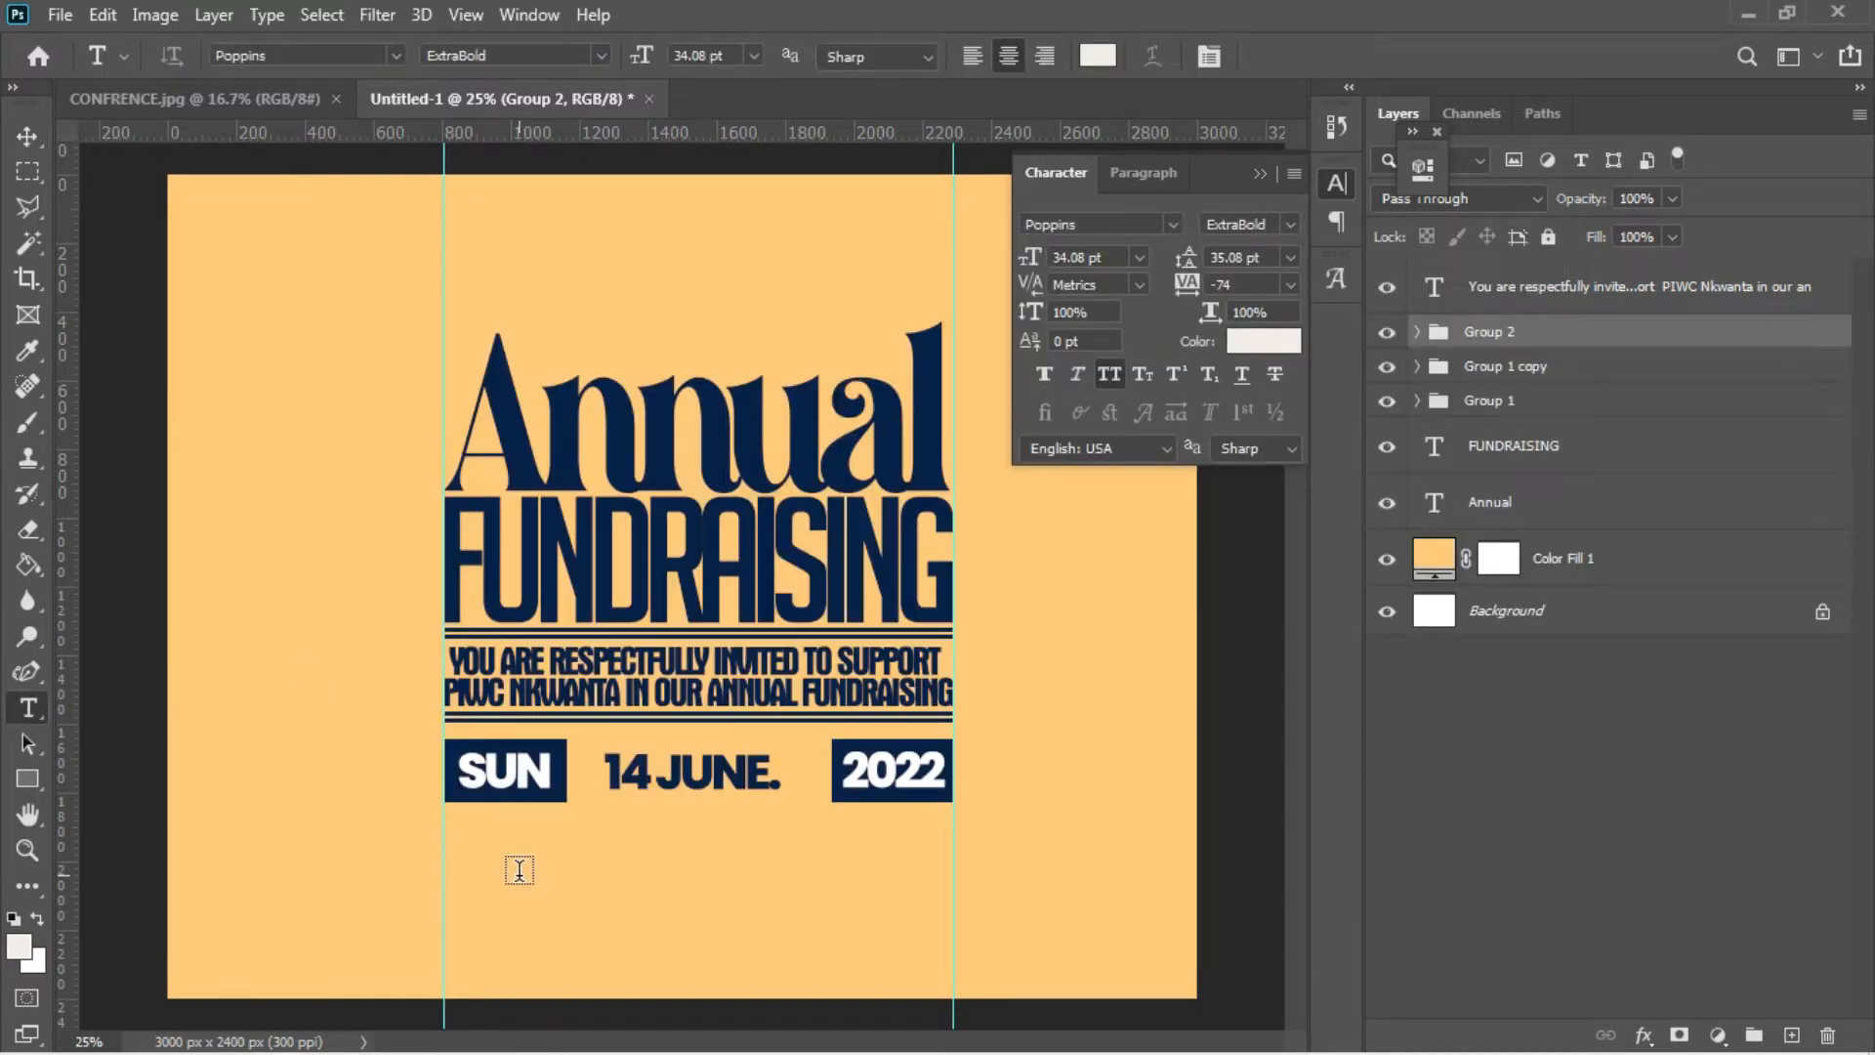
pyautogui.click(518, 870)
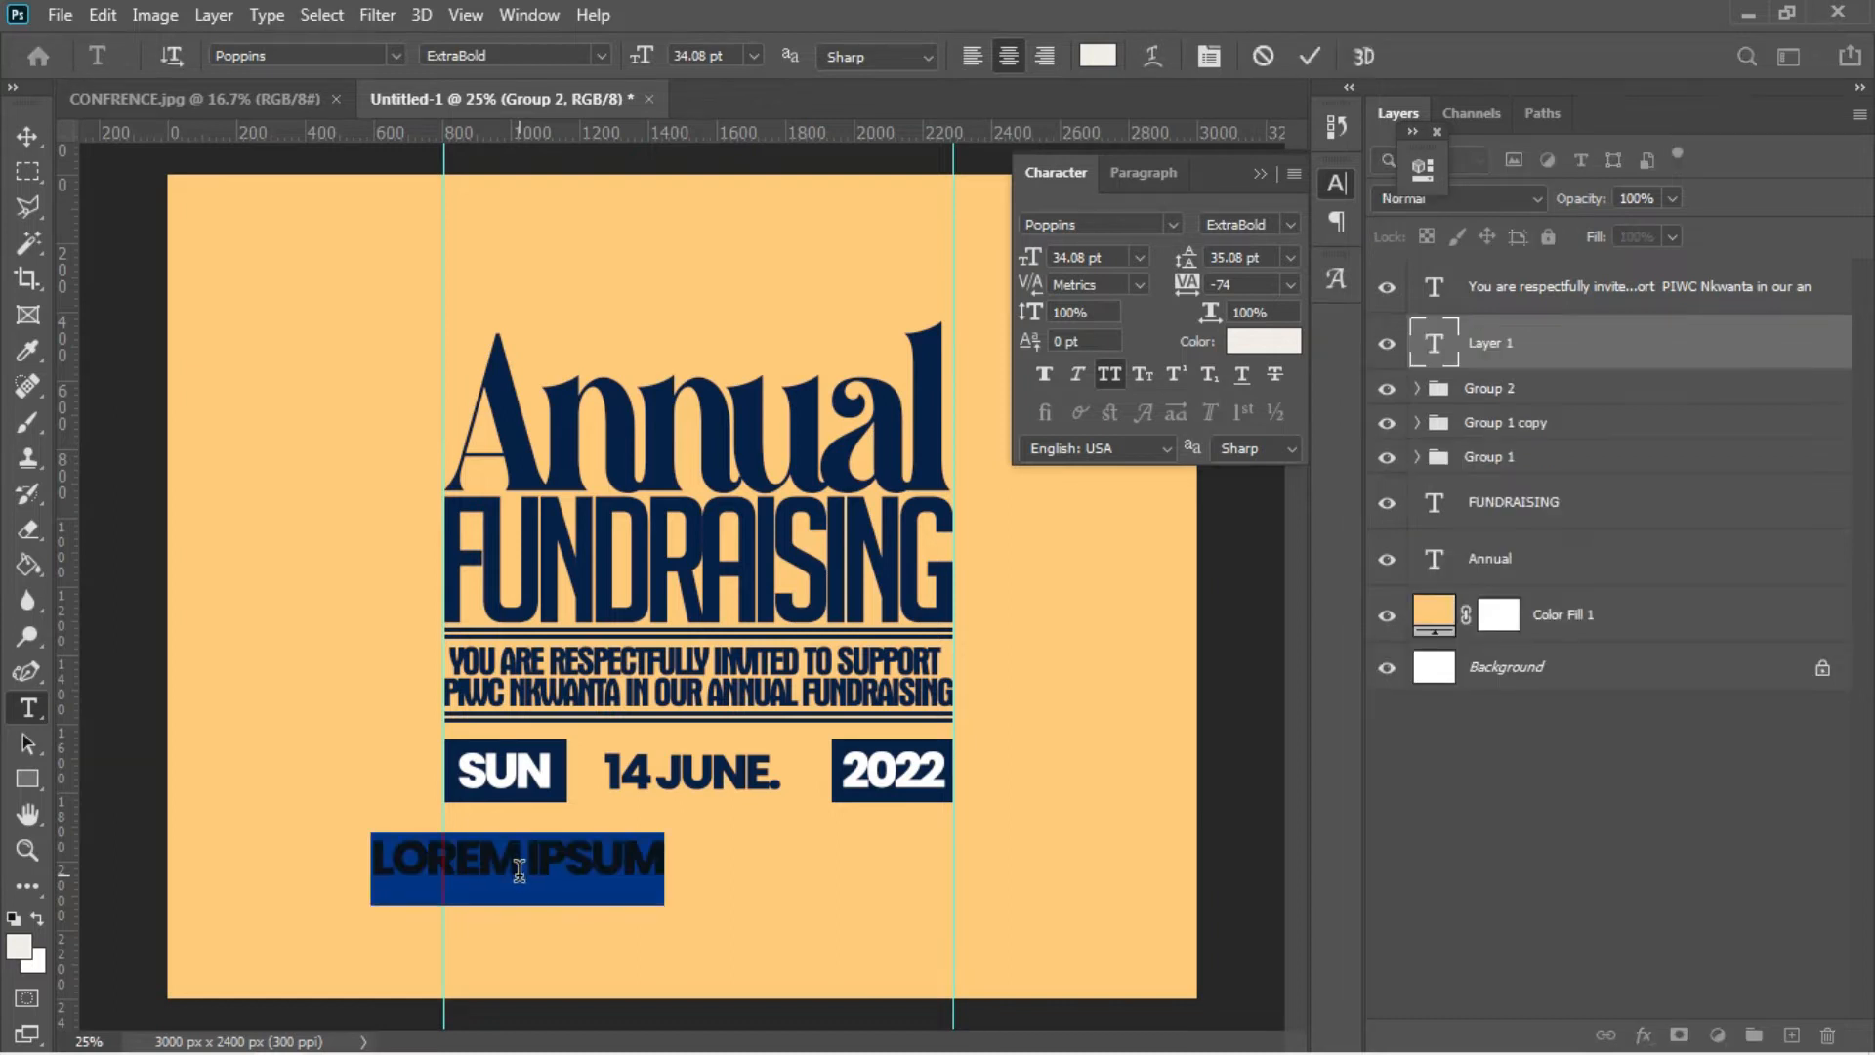
pyautogui.click(518, 871)
pyautogui.hotkey('ctrl', 'v')
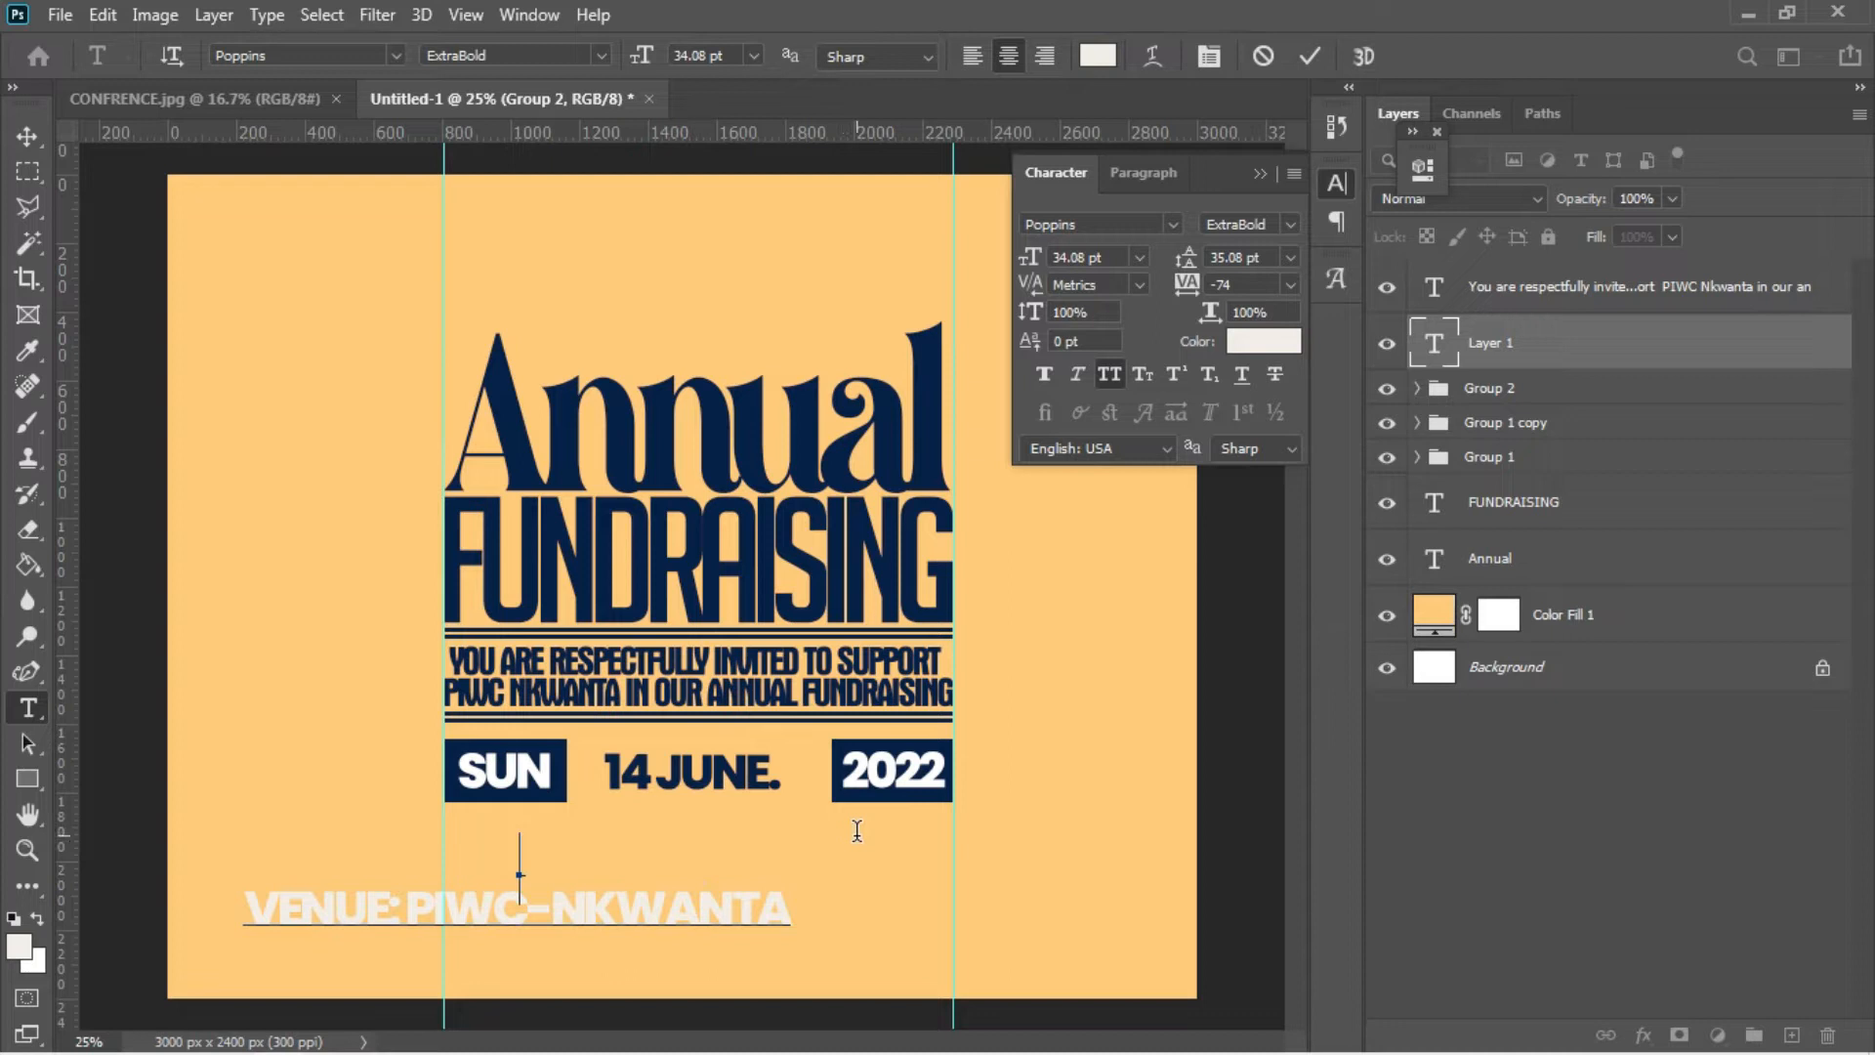
# - Select all of the text in the "VENUE: PIWC-NKWANTA" line for formatting
pyautogui.click(748, 914)
pyautogui.hotkey('ctrl', 'a')
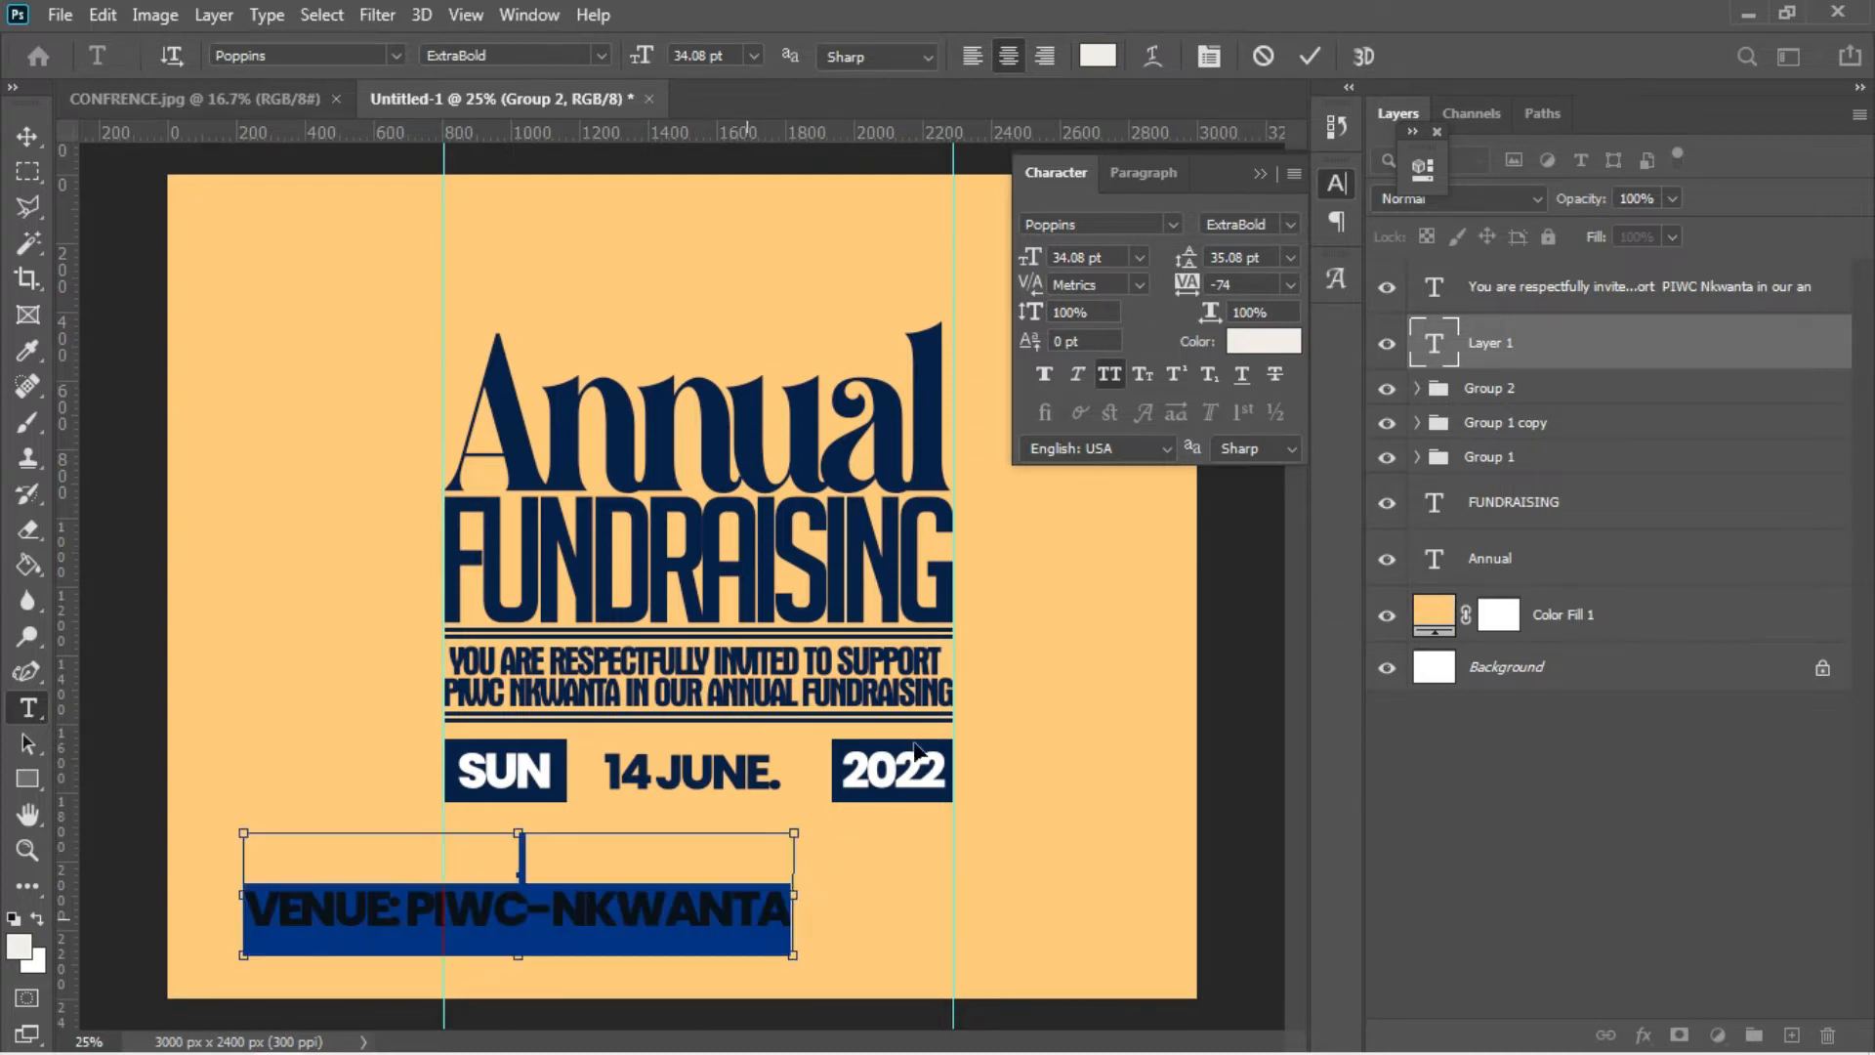
pyautogui.click(1155, 225)
pyautogui.press('BackSpace')
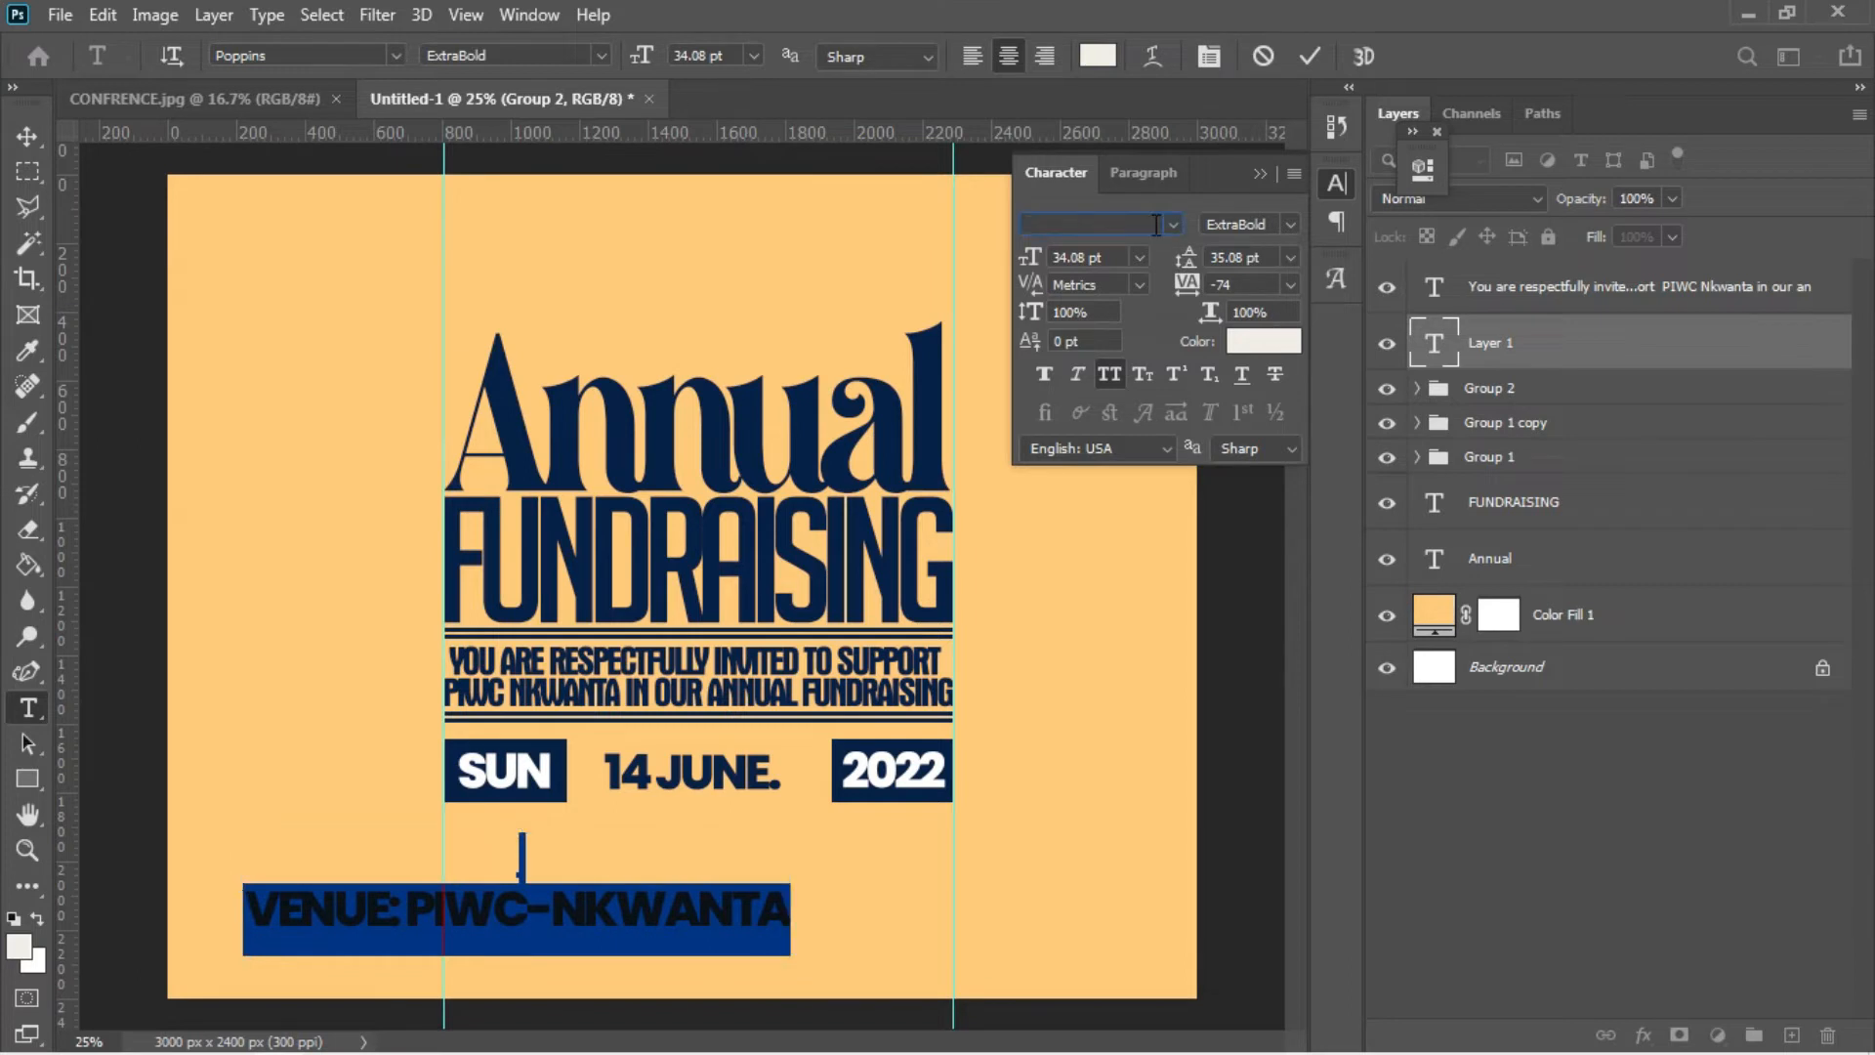
pyautogui.write('a')
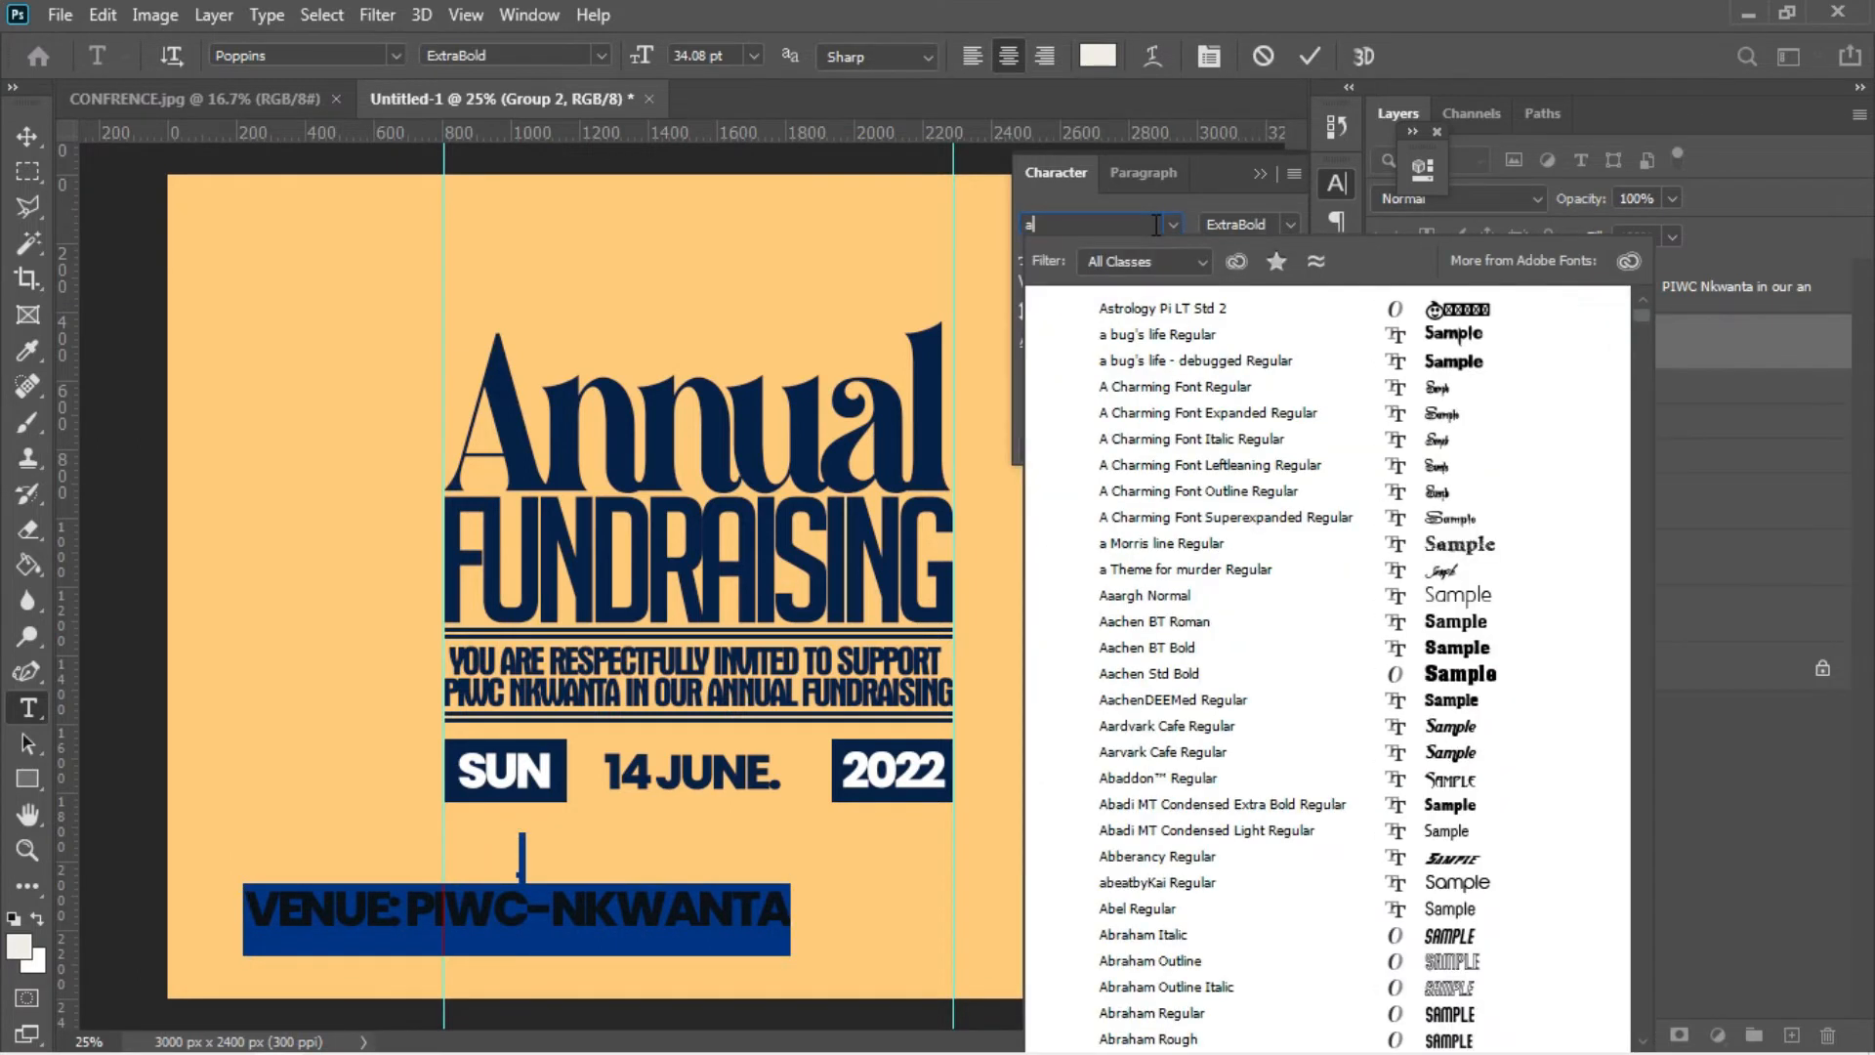
pyautogui.write('ru')
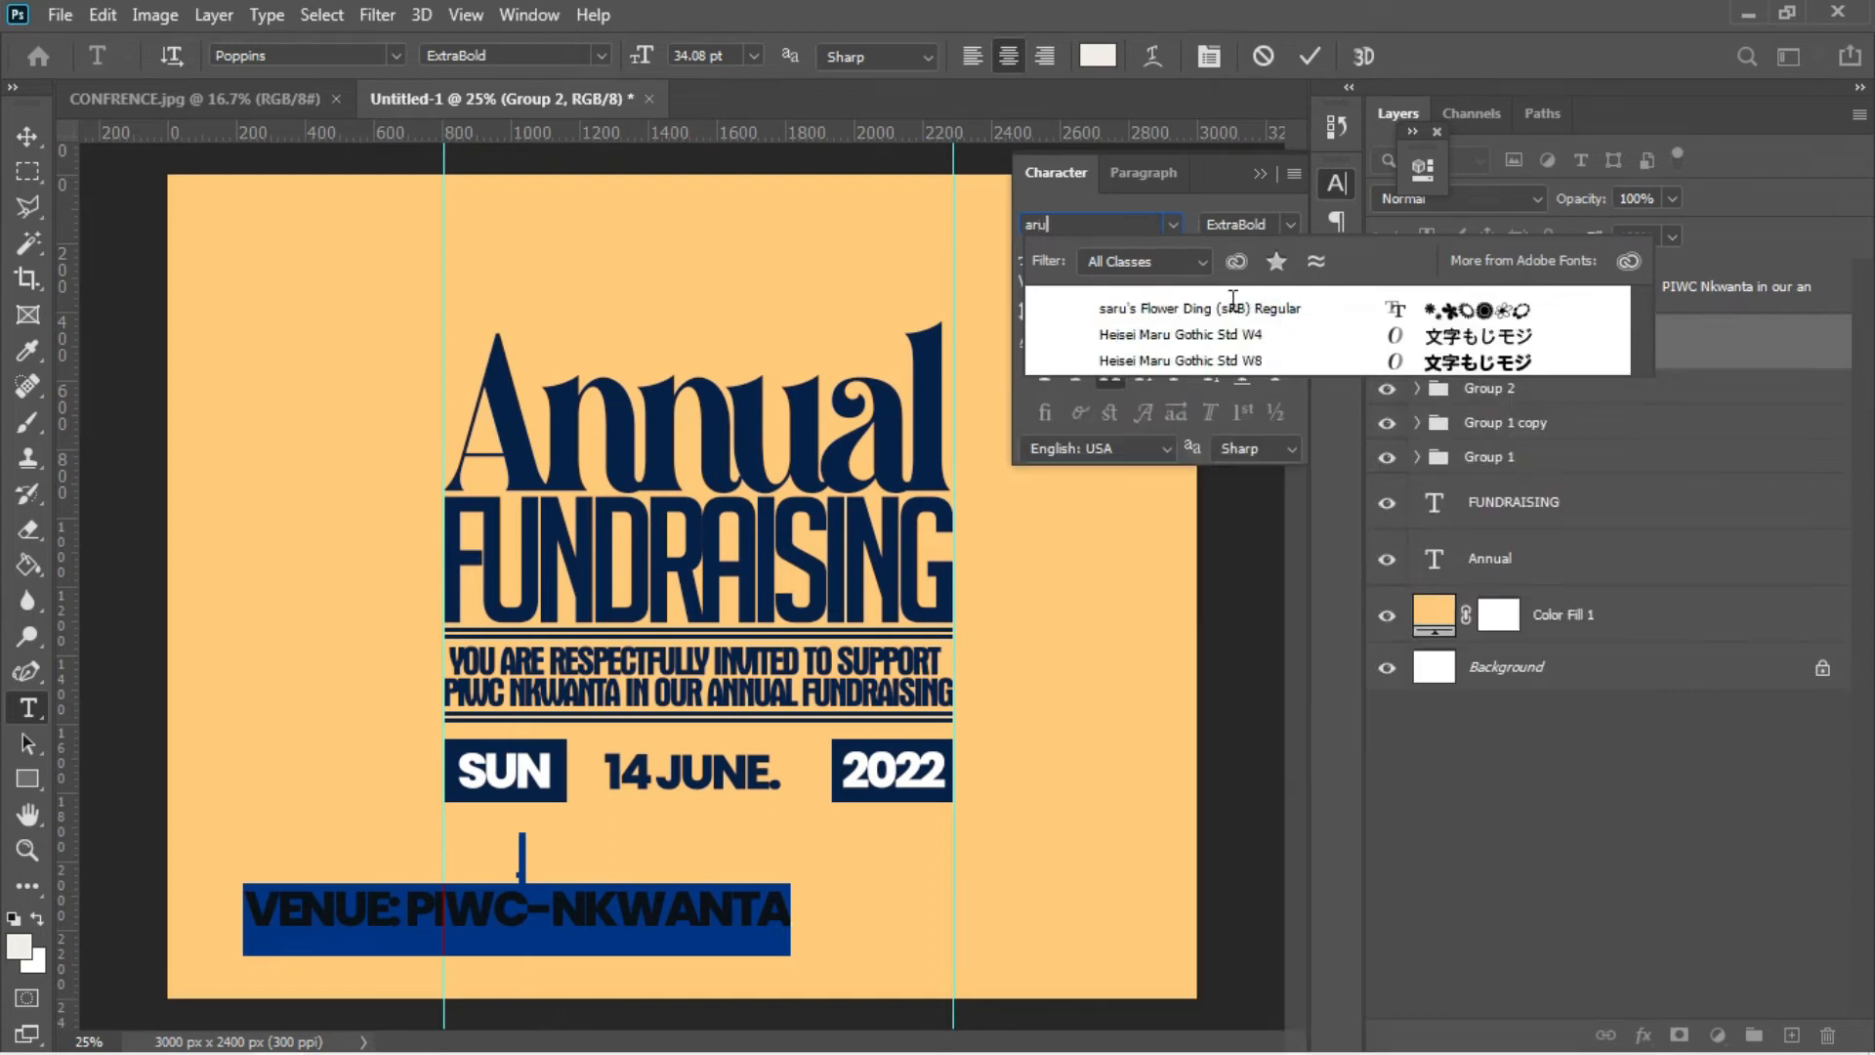
pyautogui.press('BackSpace')
pyautogui.press('BackSpace')
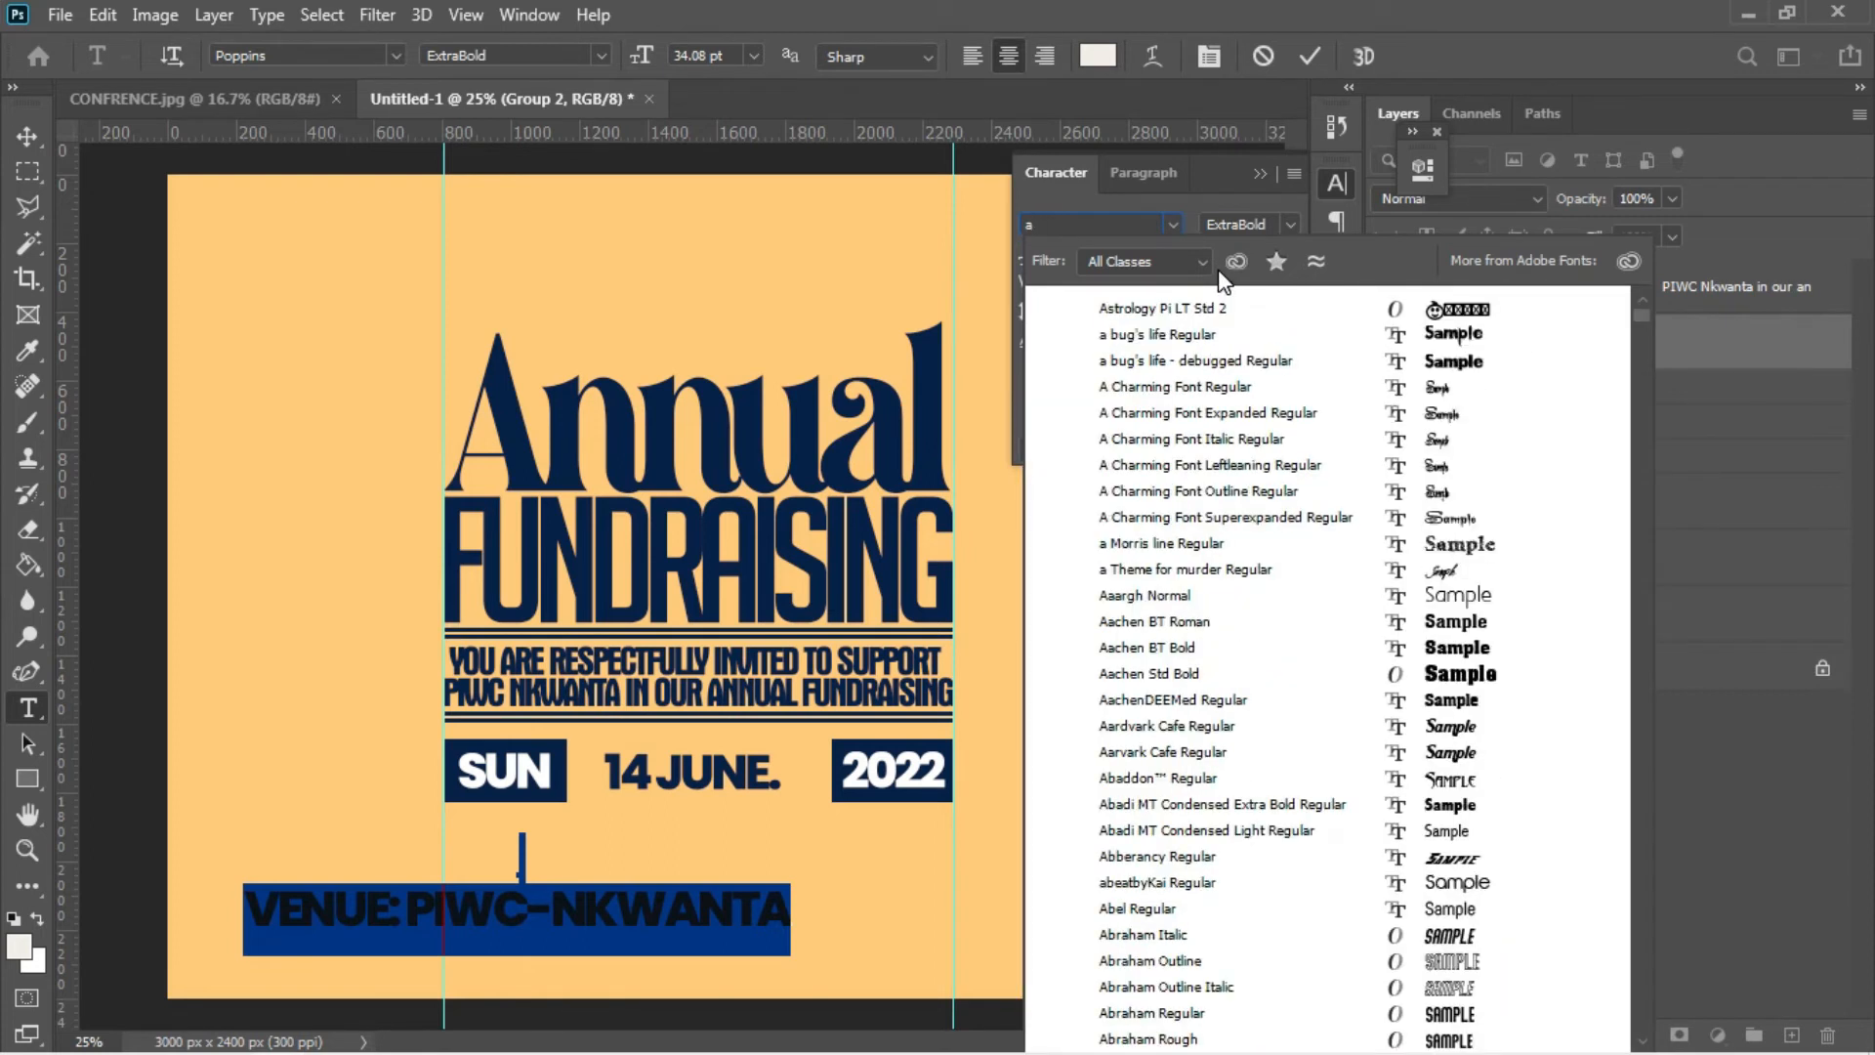
pyautogui.press('BackSpace')
pyautogui.click(1174, 225)
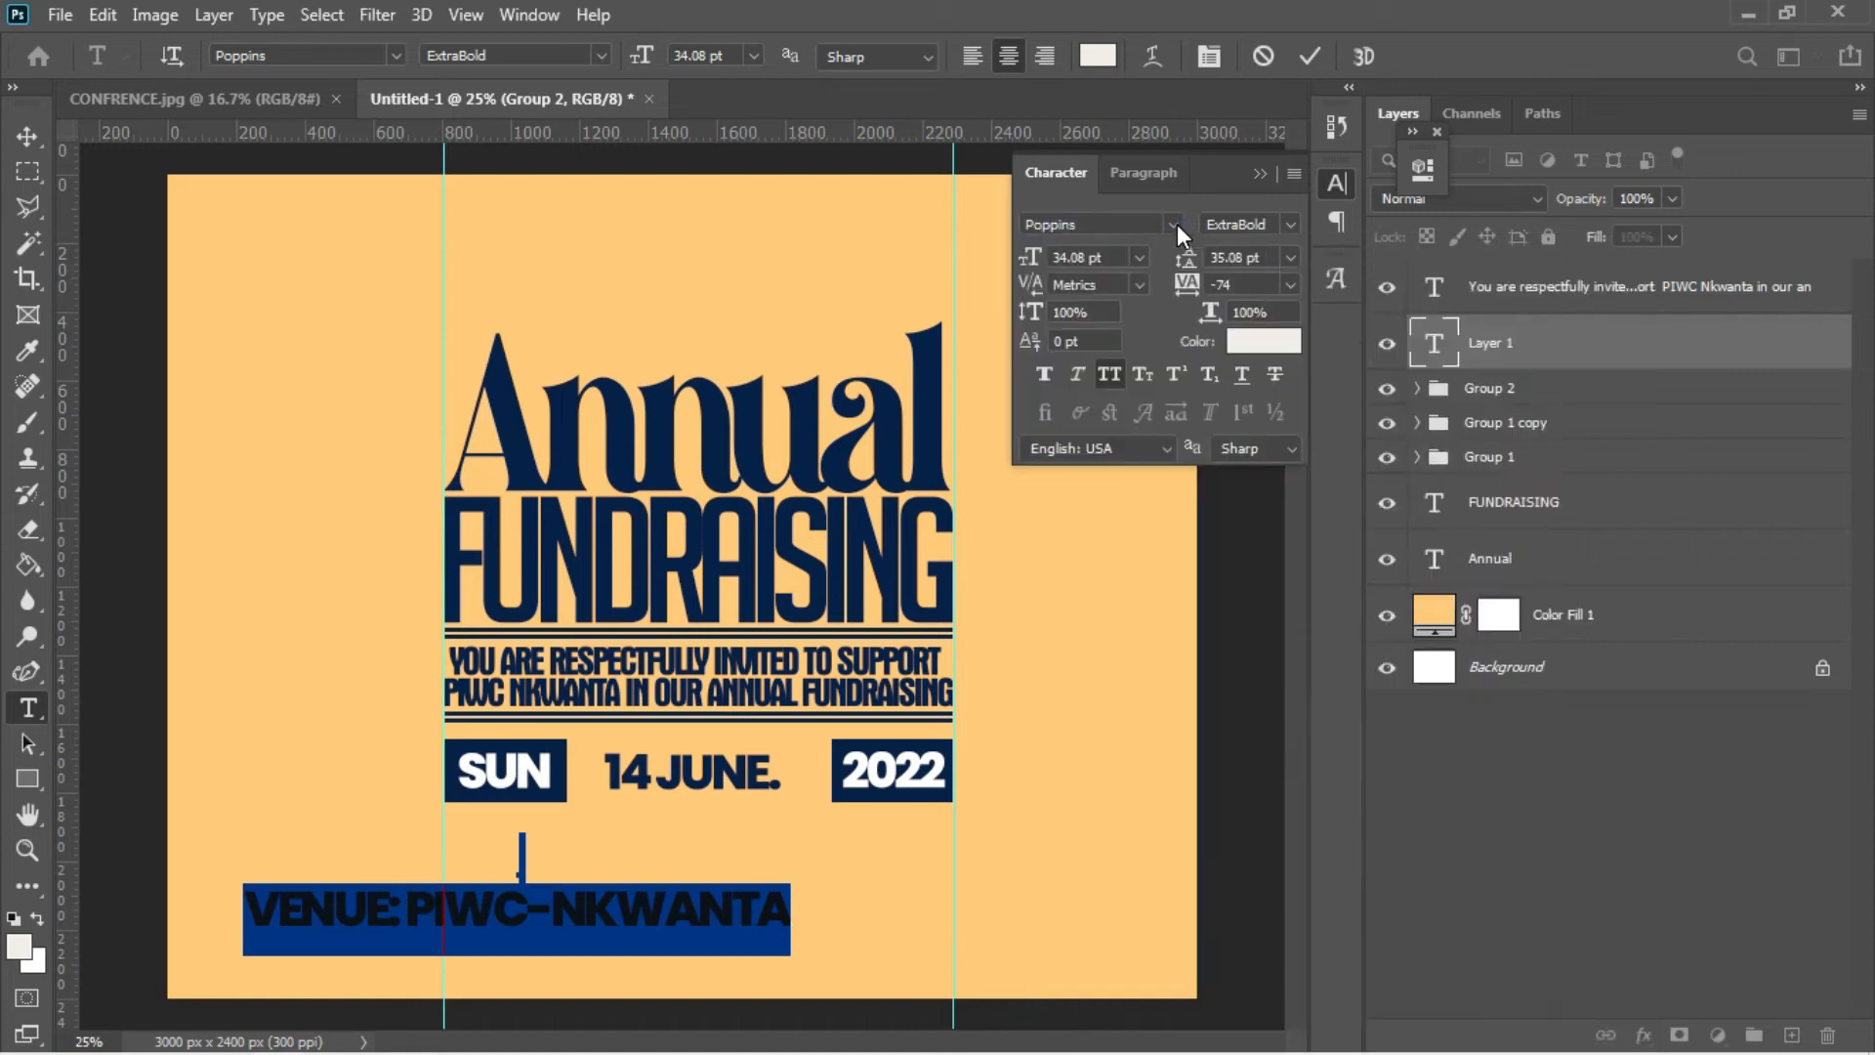
# - Set the venue line's font to Aurora BdCn BT and move the line up and right, closer beneath the date row
pyautogui.click(1175, 225)
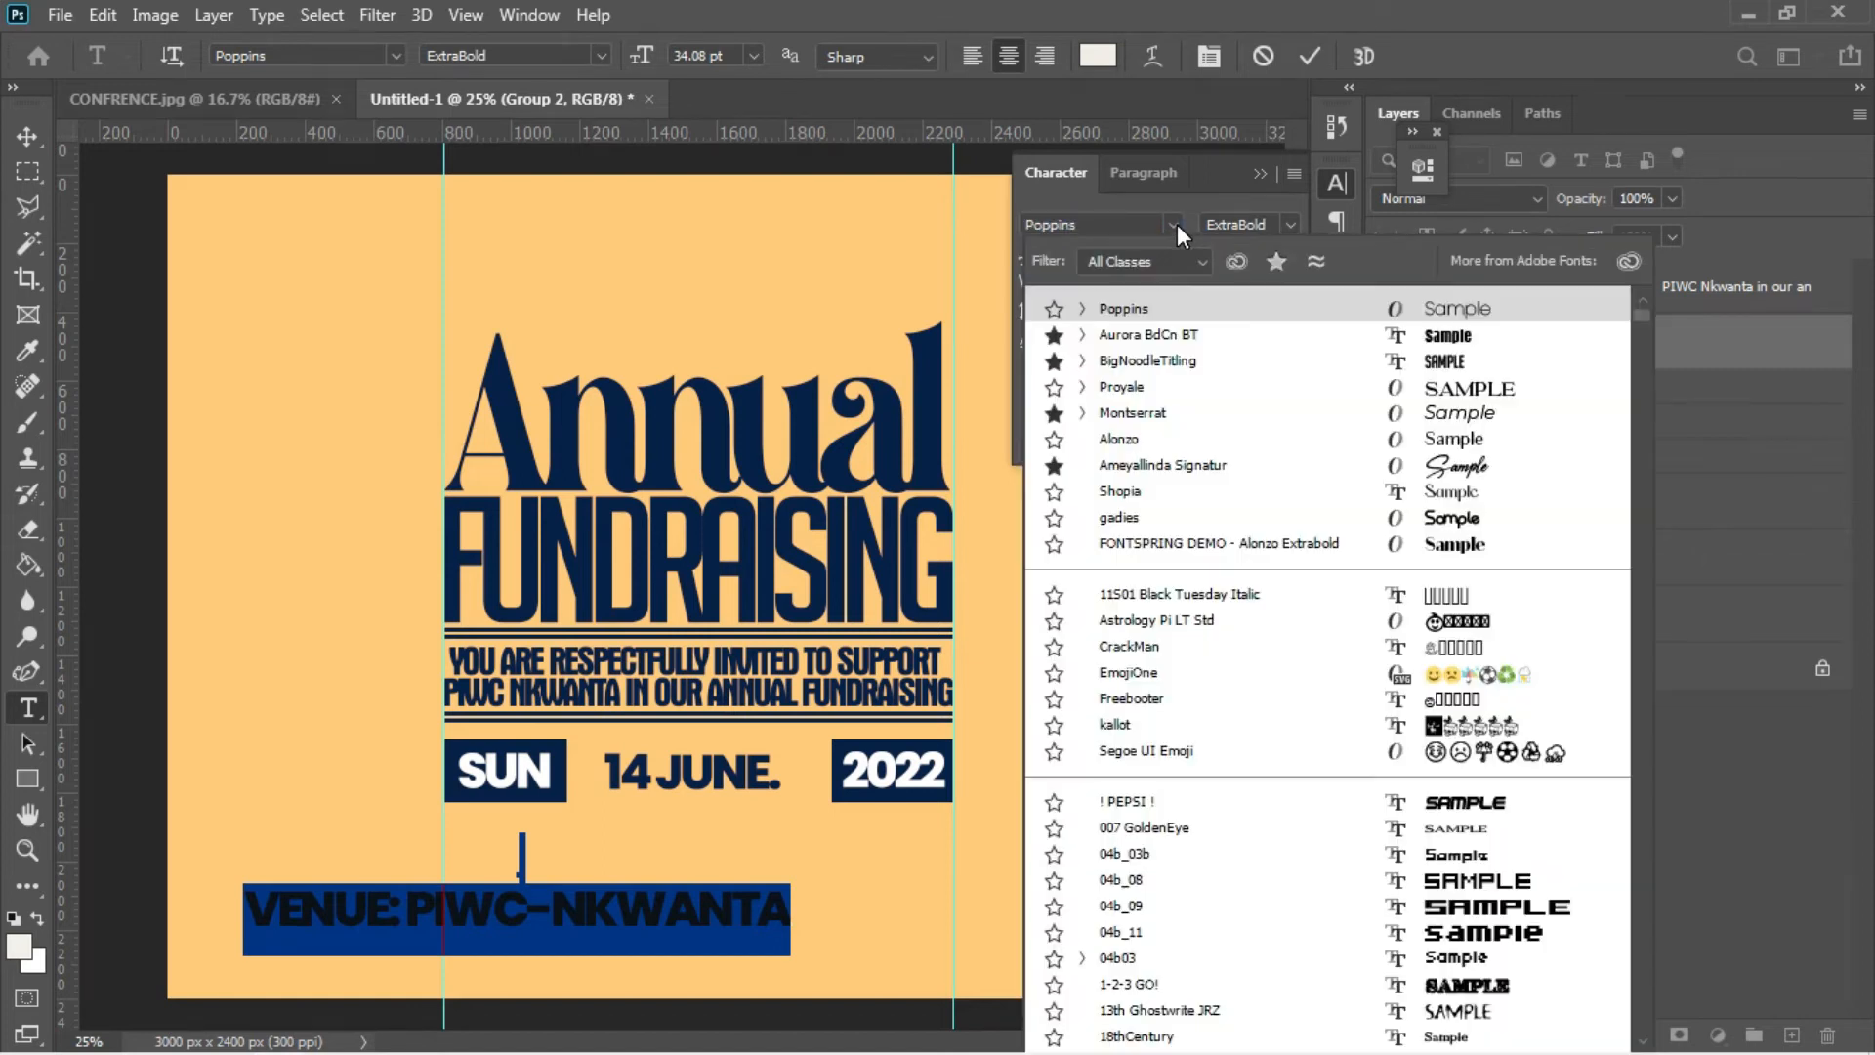
pyautogui.click(1180, 335)
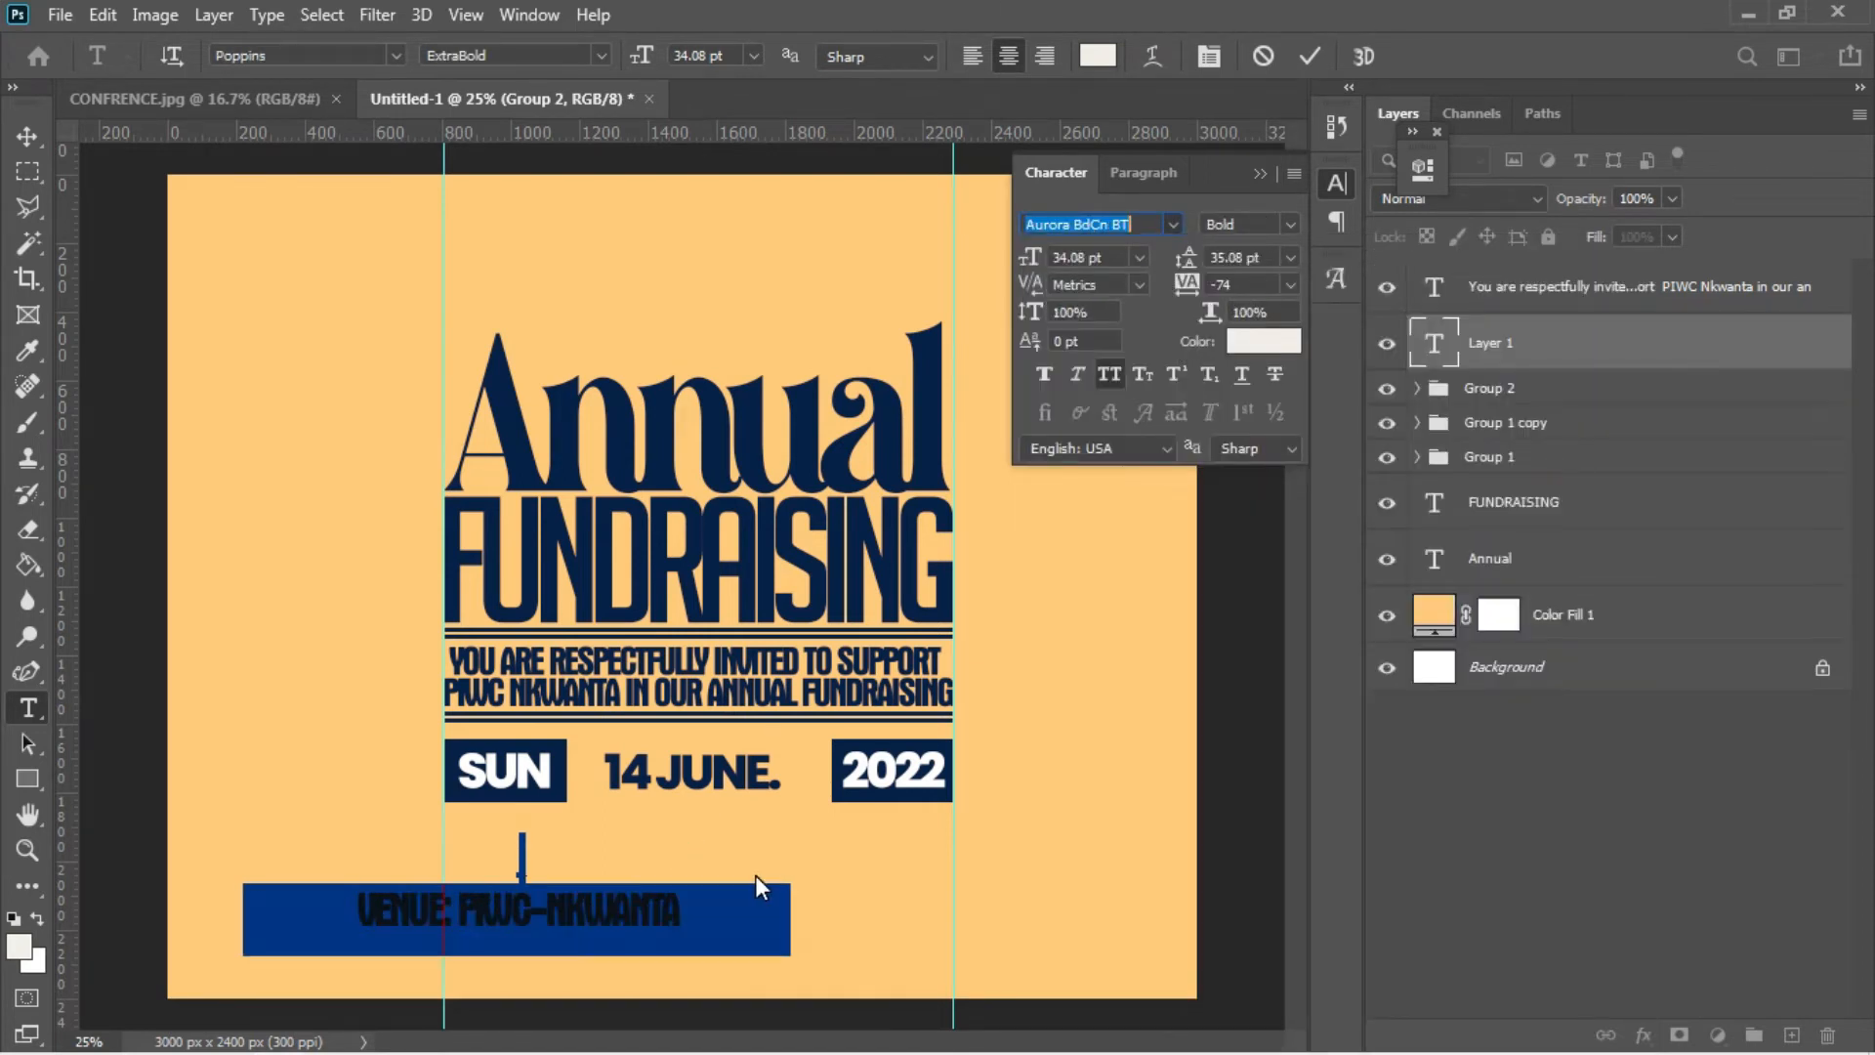
pyautogui.moveTo(819, 885); pyautogui.dragTo(883, 836)
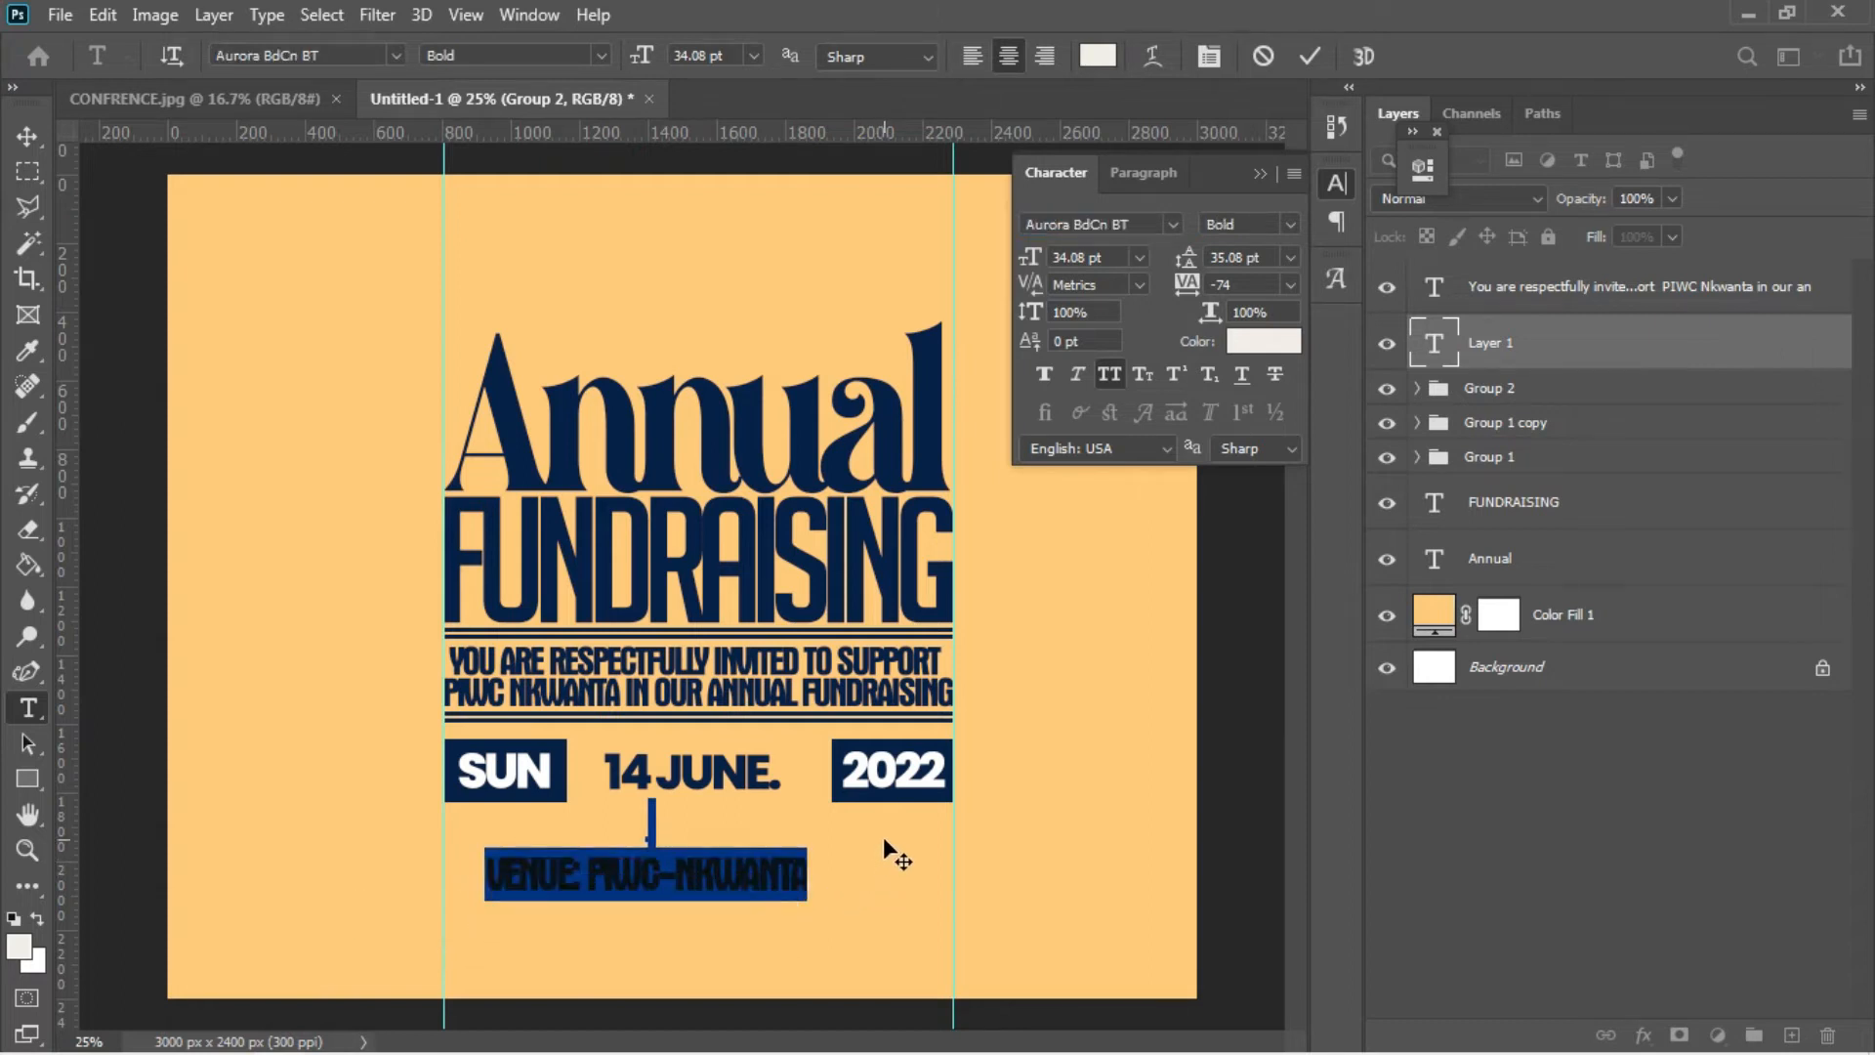
# - Recolor the venue line with the navy 0d184e sampled from the "Annual" title
pyautogui.click(1258, 346)
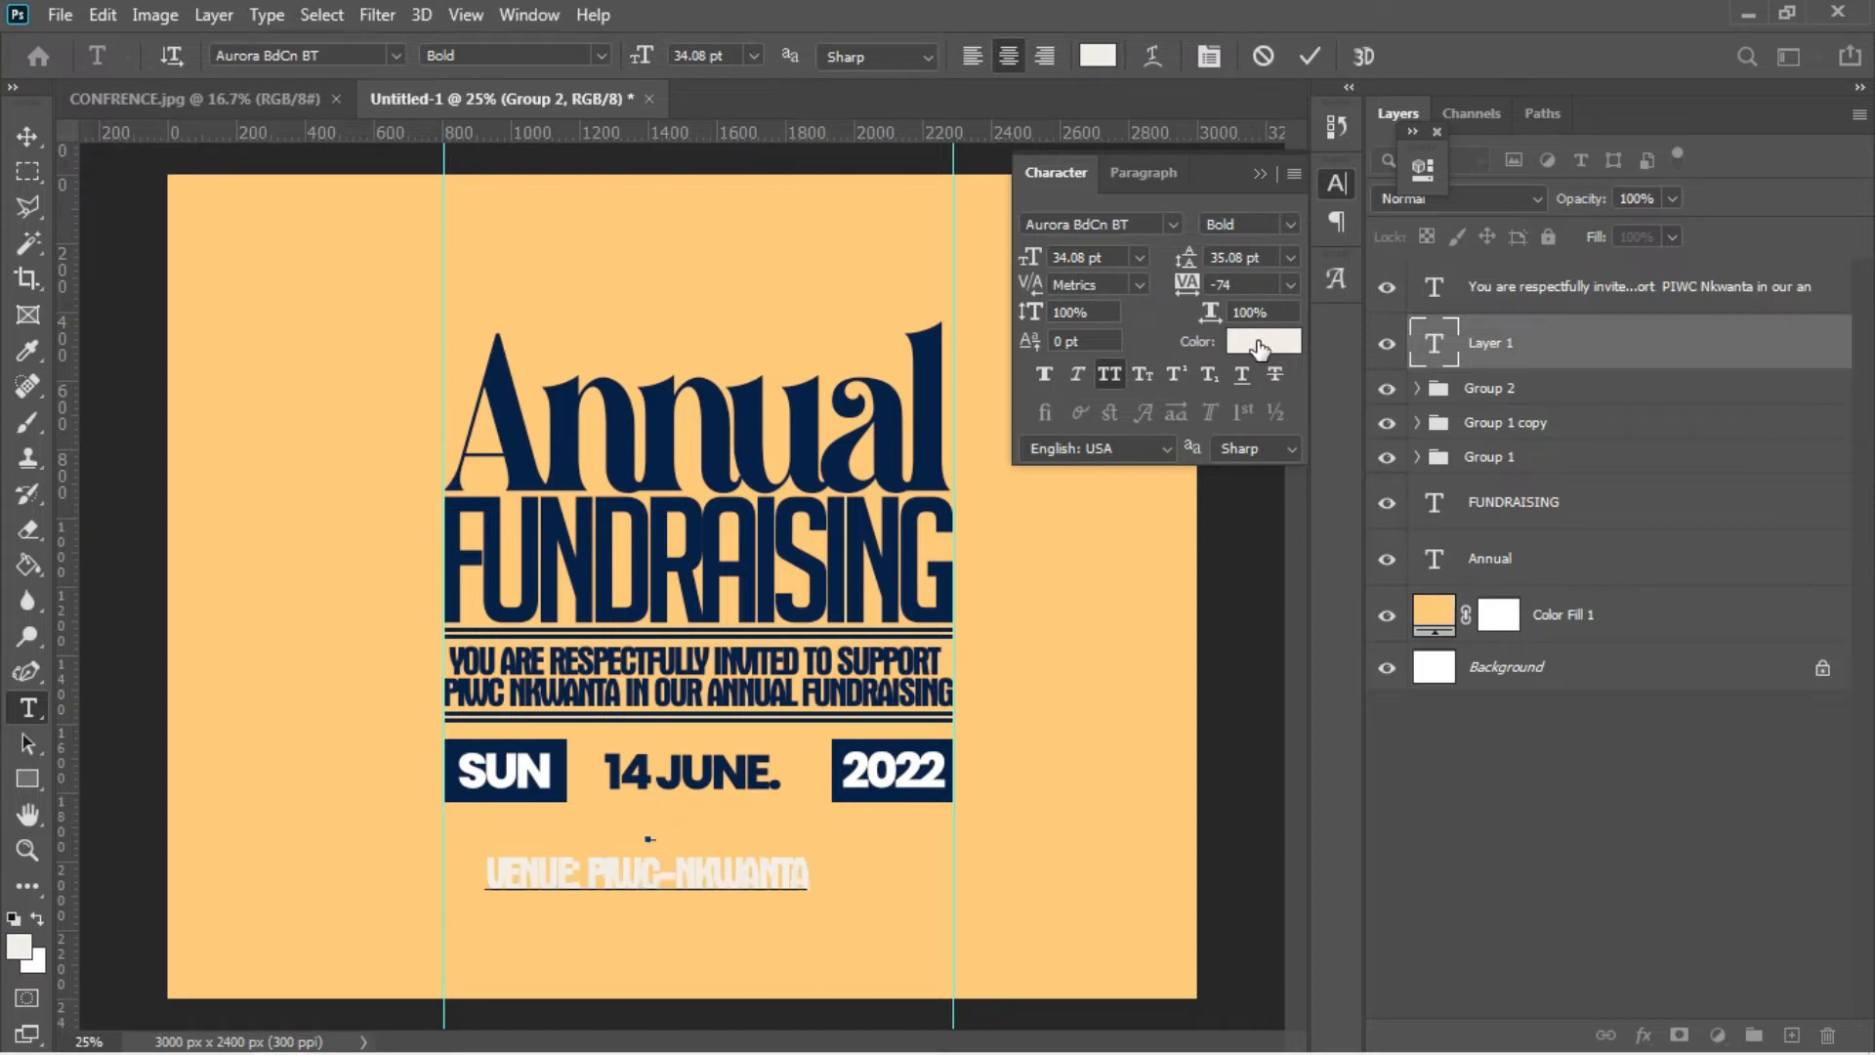
pyautogui.click(924, 439)
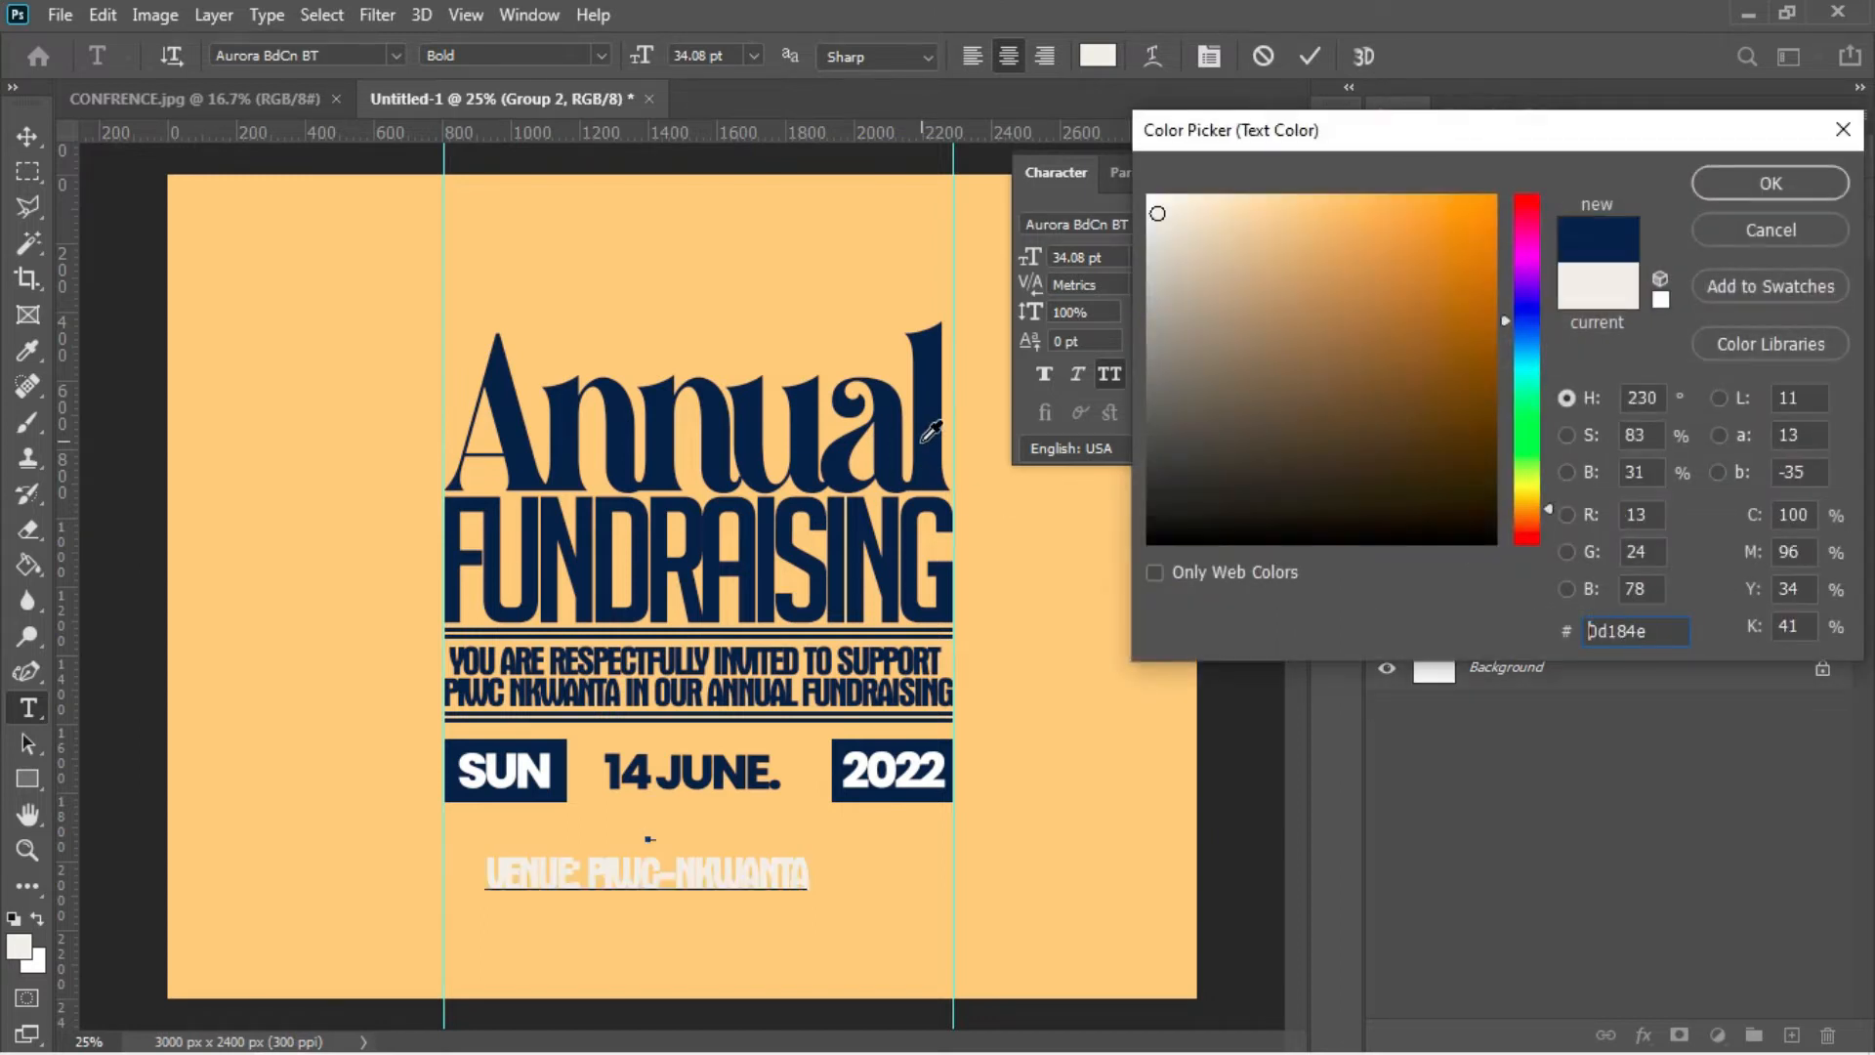
pyautogui.click(1731, 186)
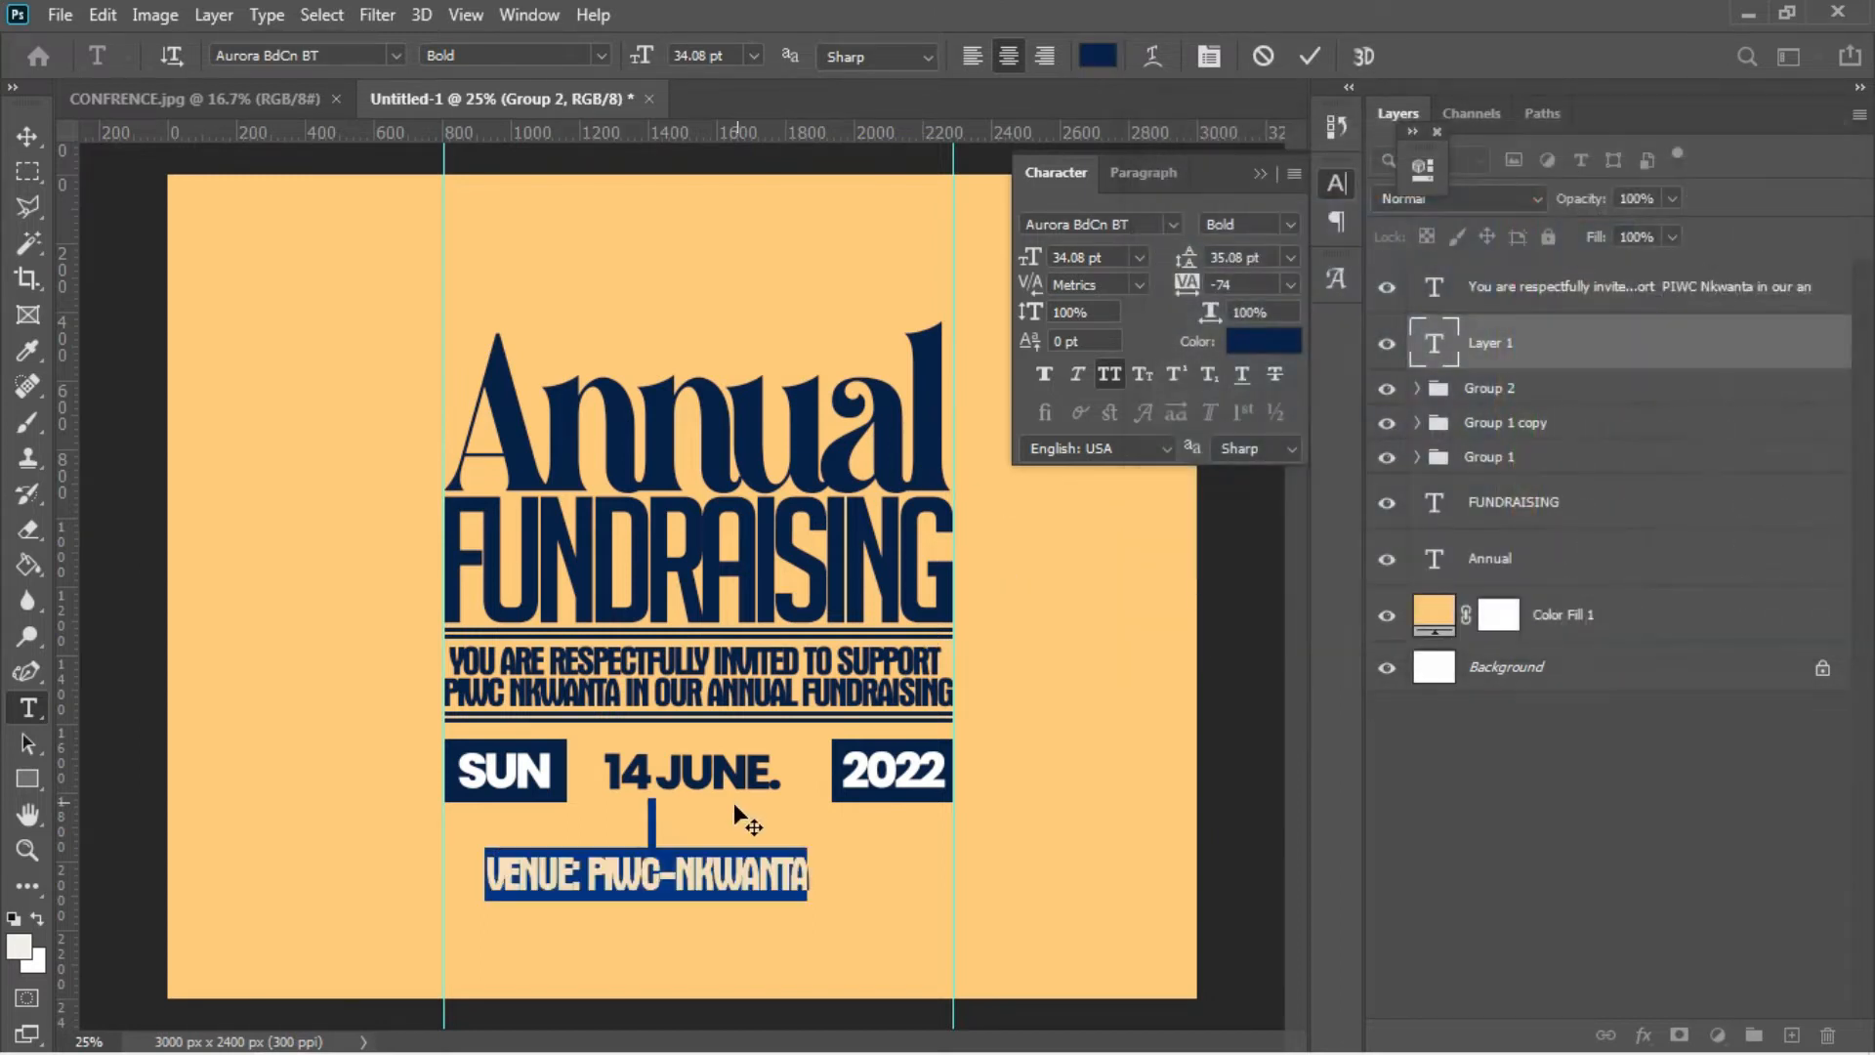
# - Color only "PIWC-NKWANTA" in the venue line red, ff0000, and commit the text edit
pyautogui.click(594, 864)
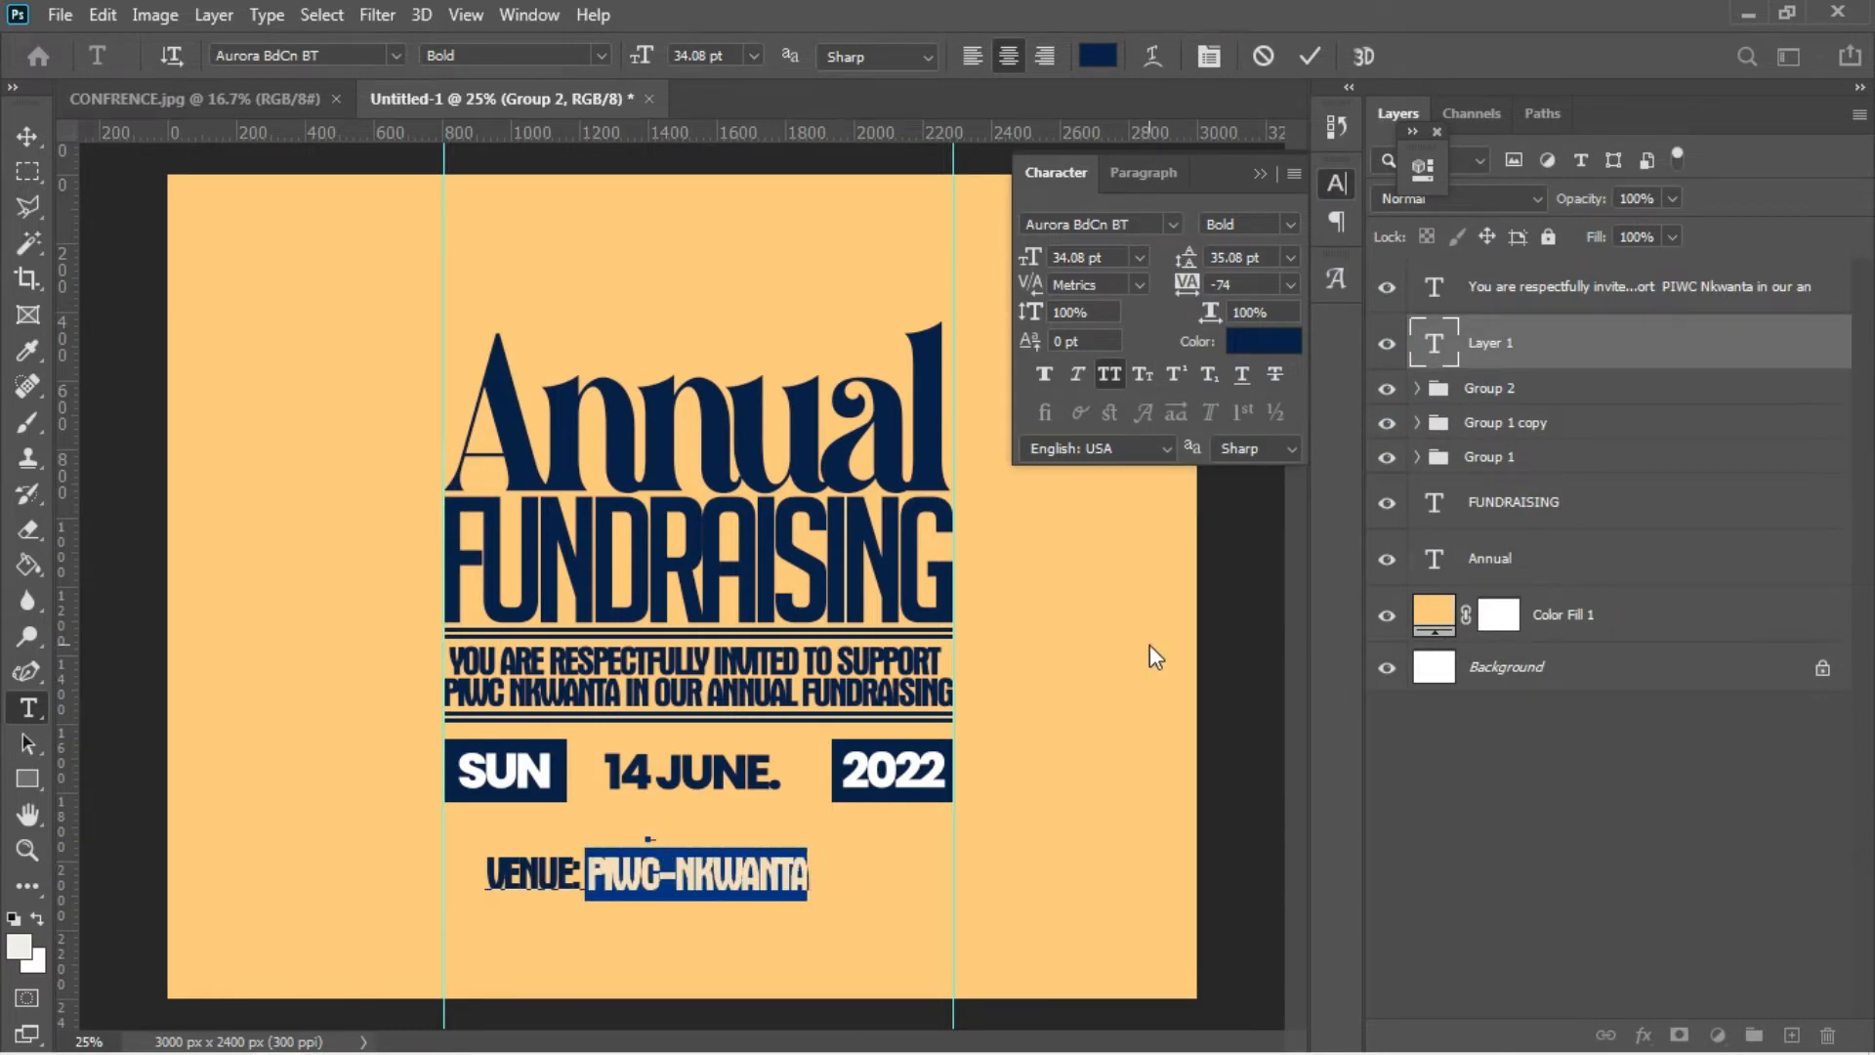
pyautogui.click(1265, 344)
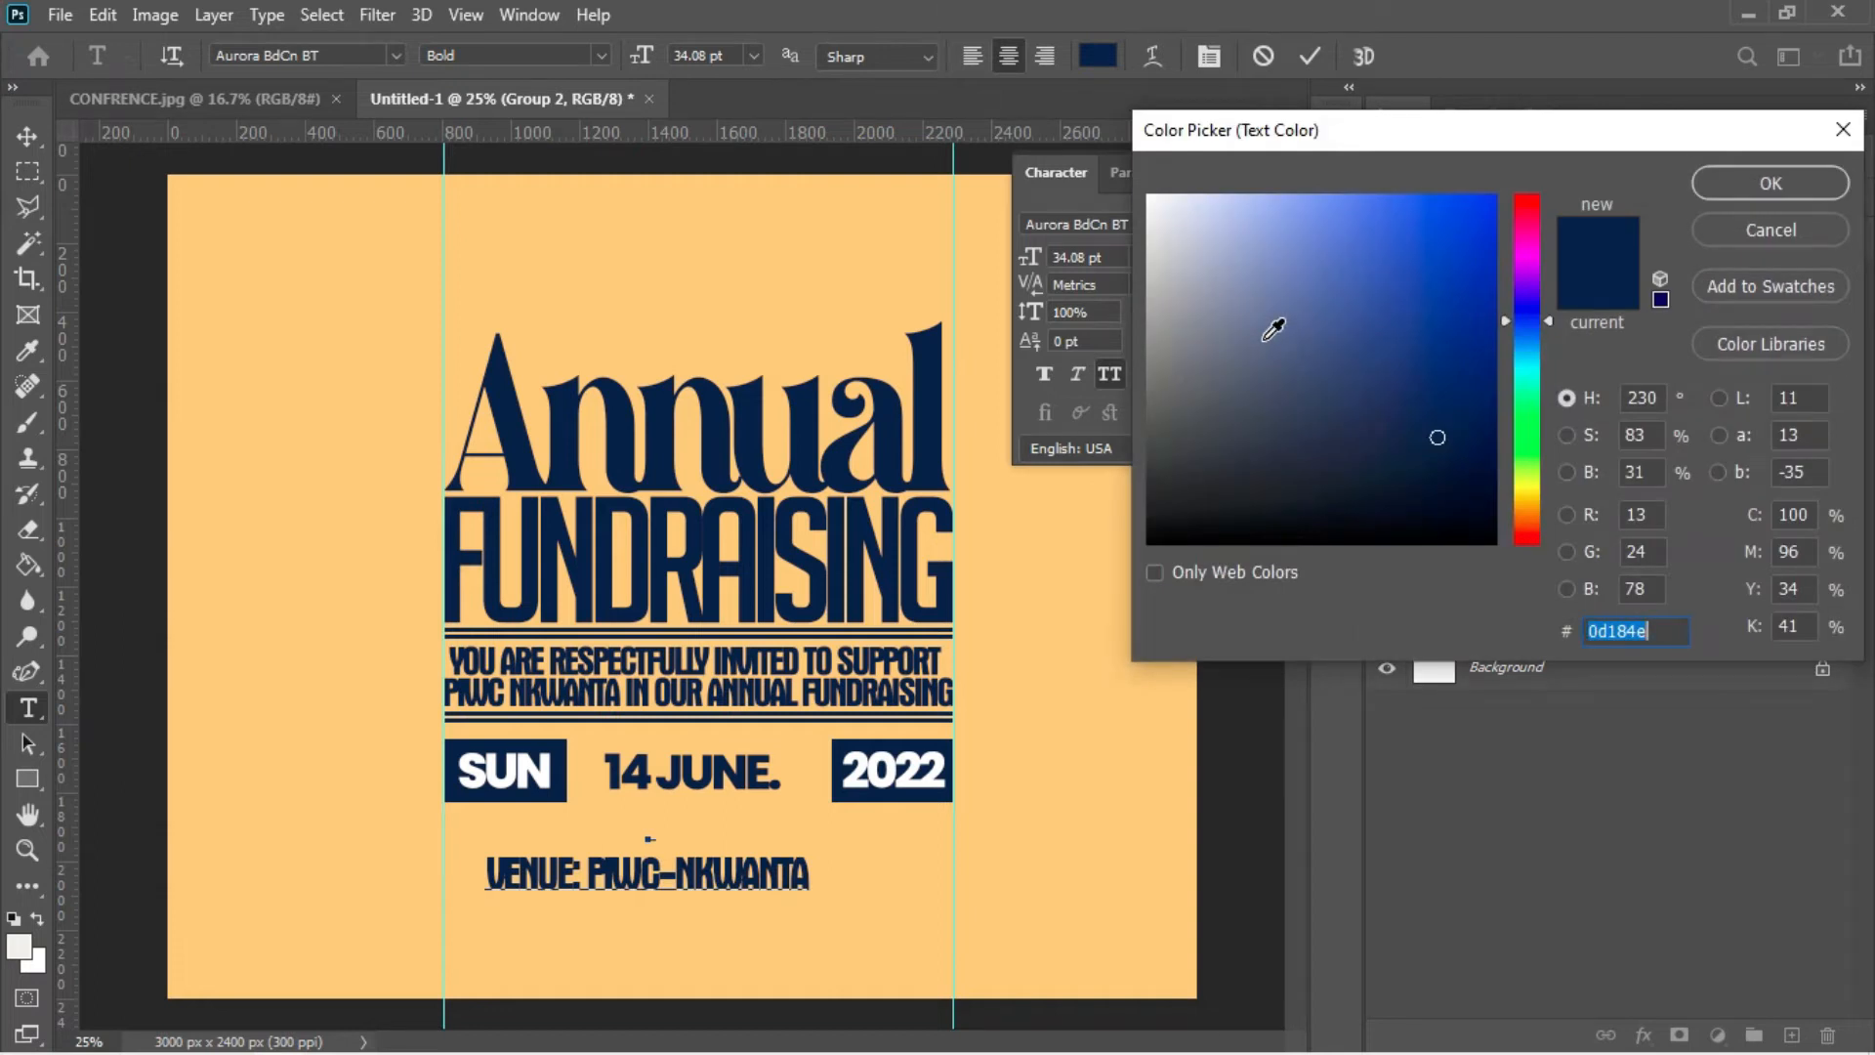
pyautogui.press('BackSpace')
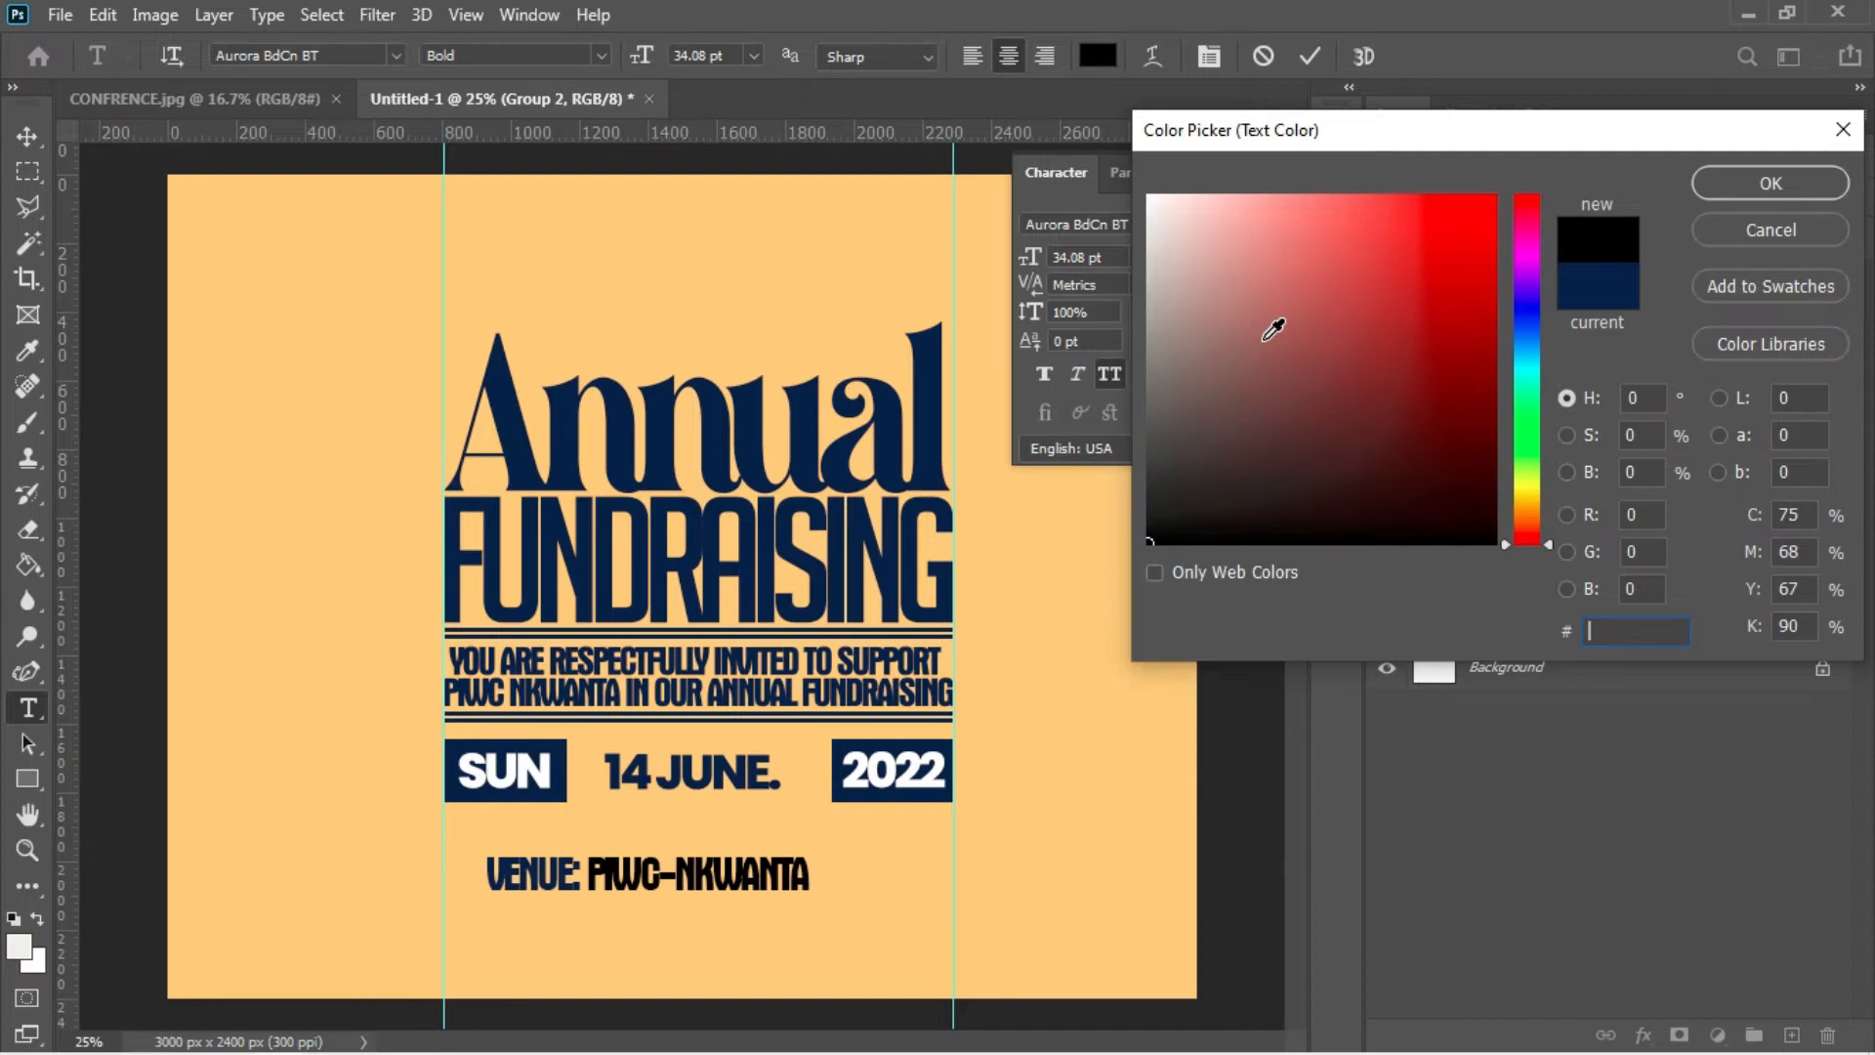
pyautogui.write('ff0000')
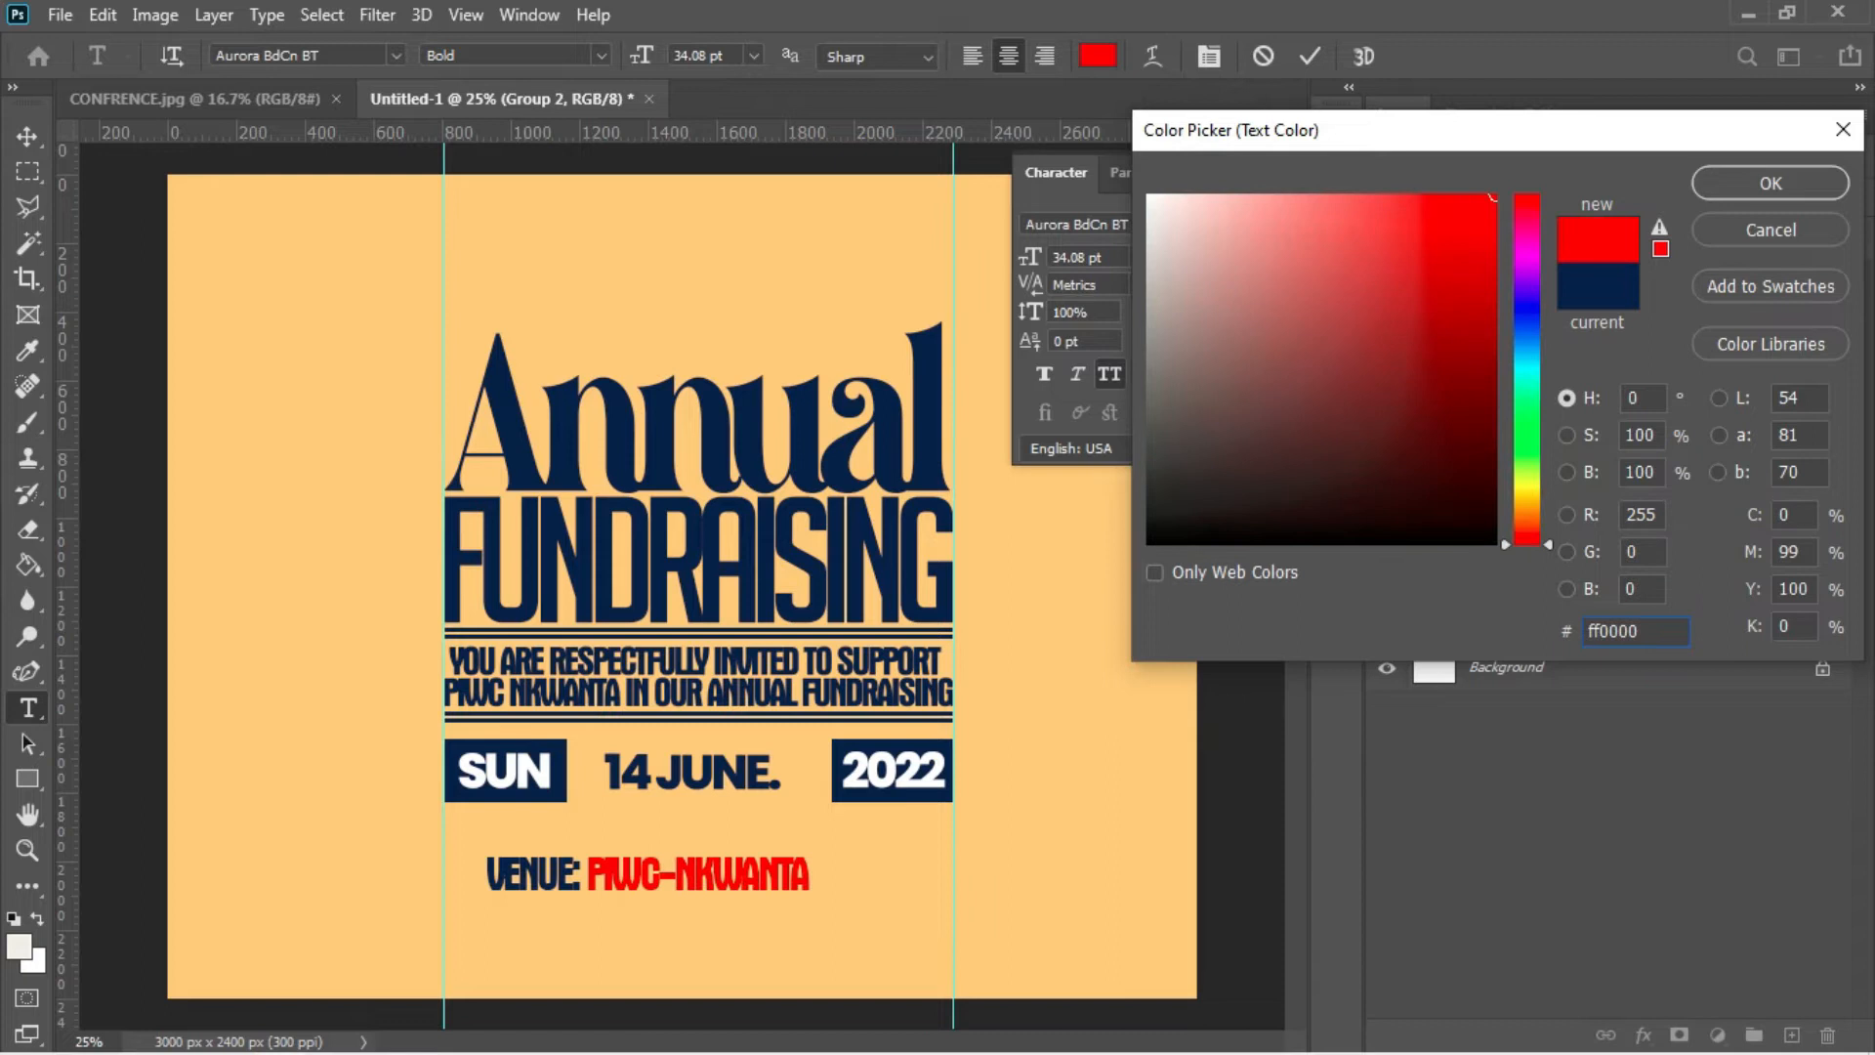
pyautogui.press('Return')
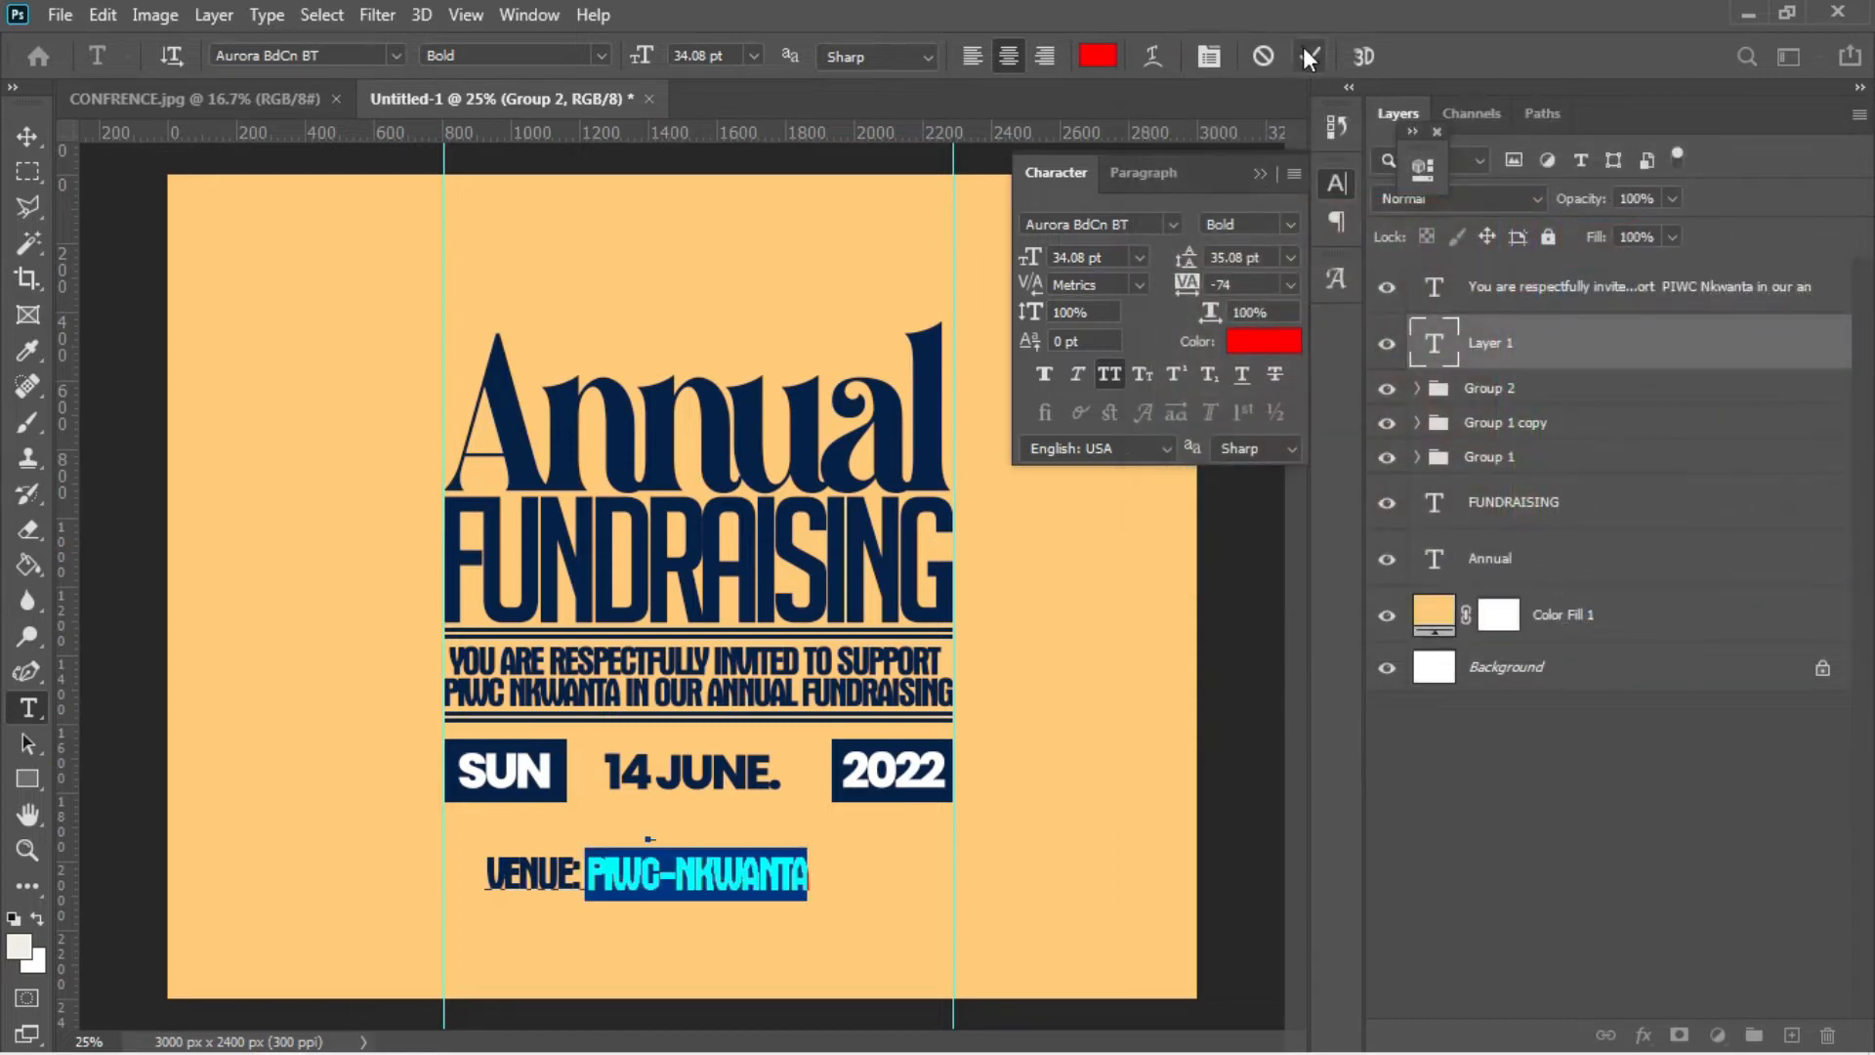
pyautogui.click(1308, 57)
# - Move the venue line up under the date row, center it horizontally on the canvas and nudge it slightly higher
pyautogui.click(27, 136)
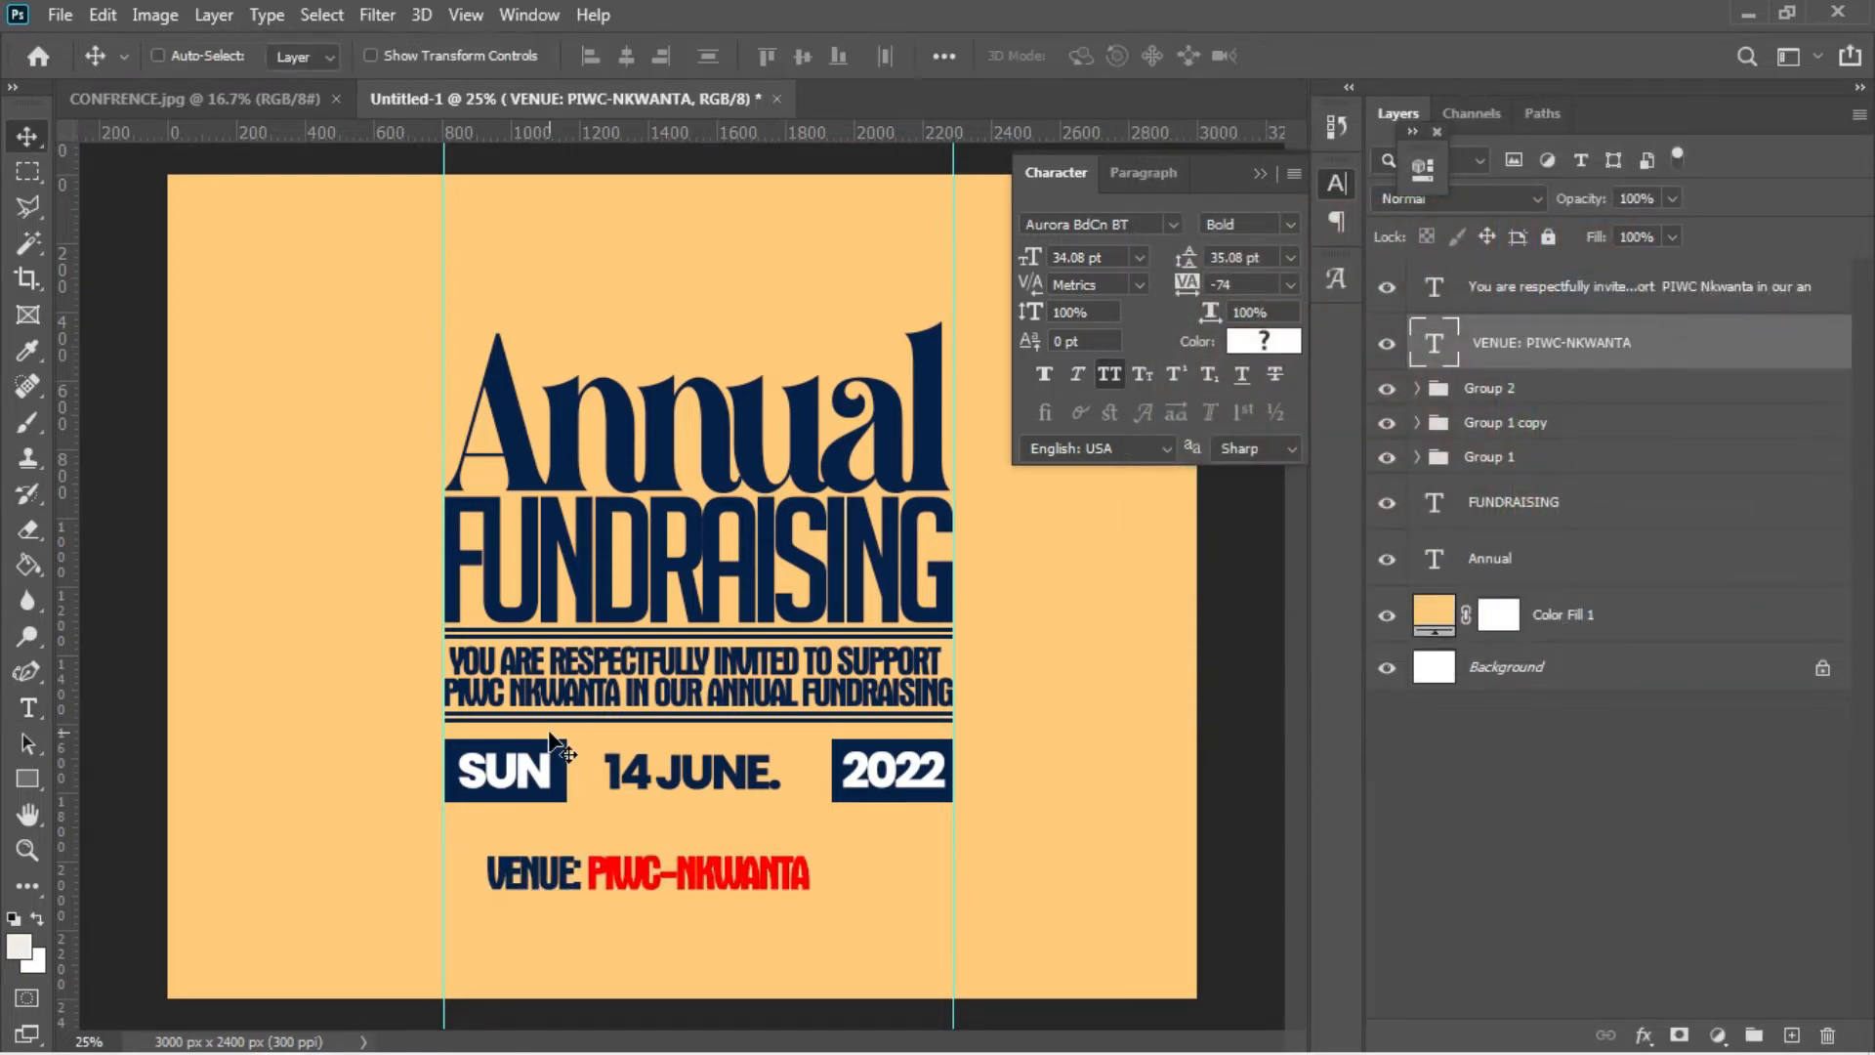
pyautogui.moveTo(755, 865); pyautogui.dragTo(776, 834)
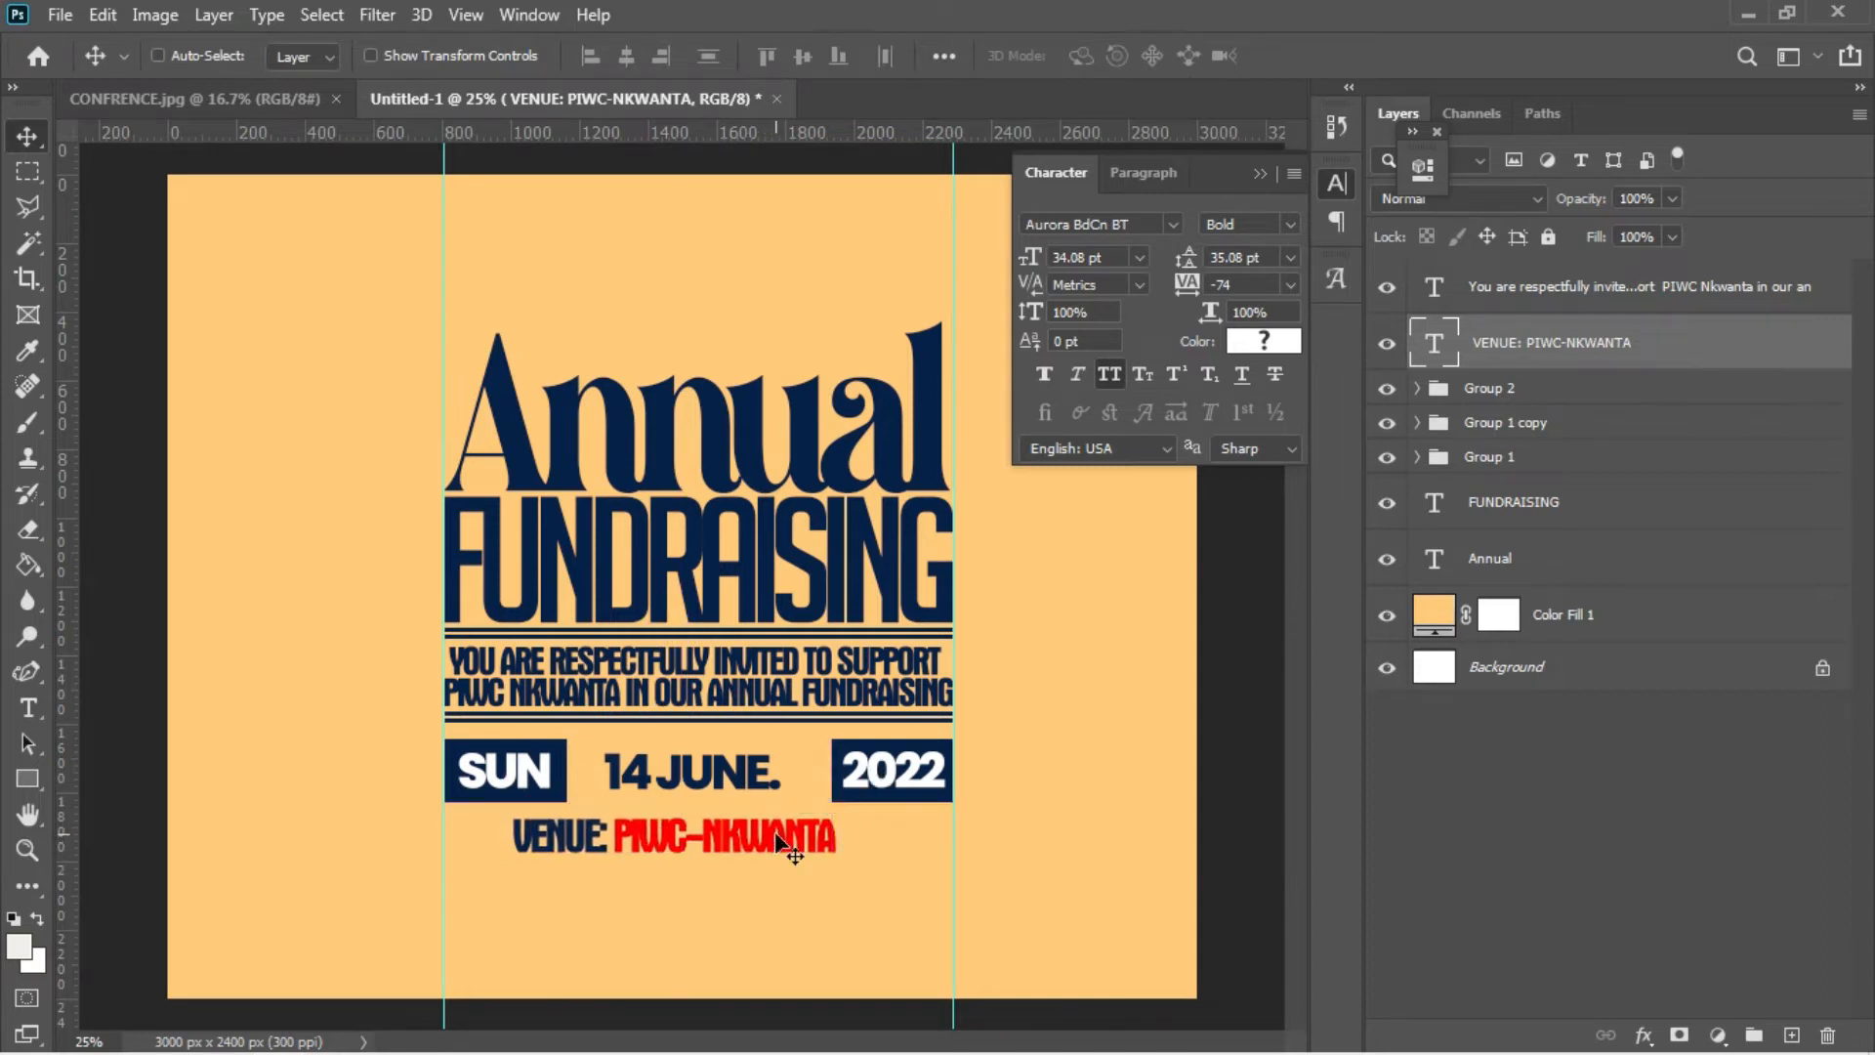
pyautogui.hotkey('ctrl', 'a')
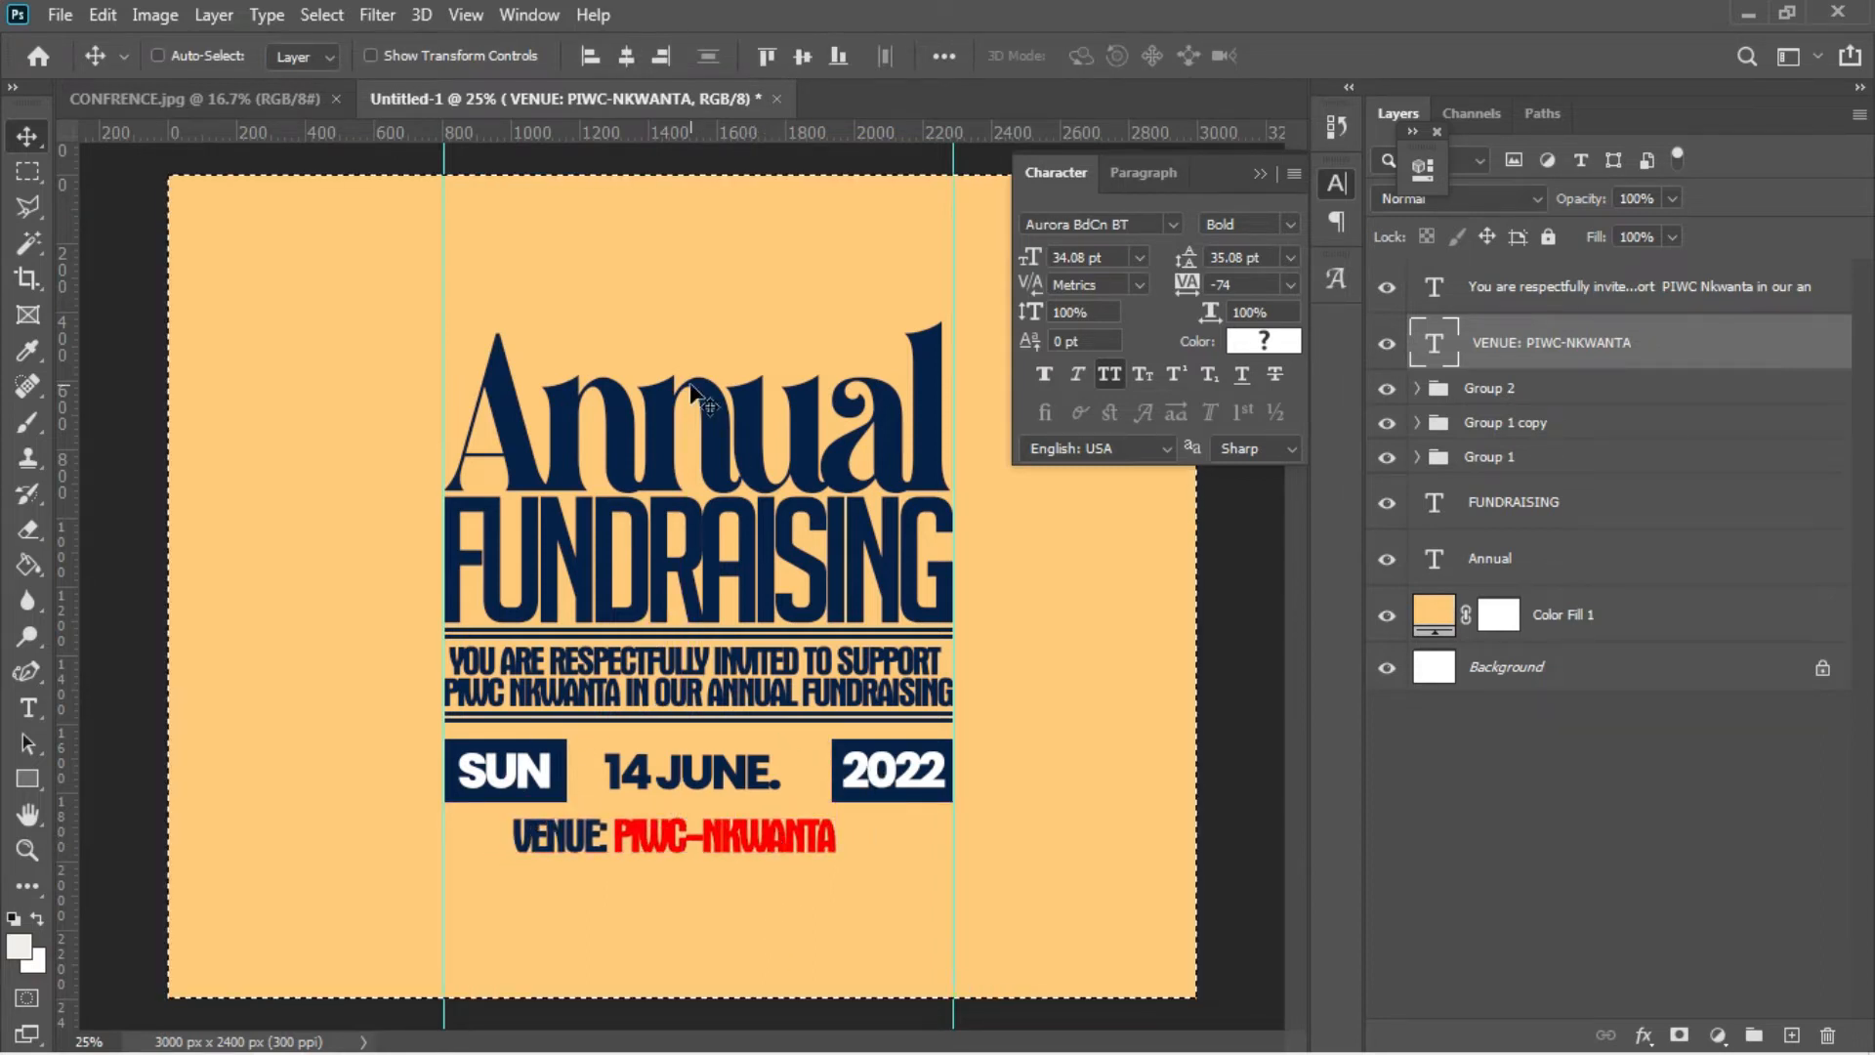
pyautogui.click(625, 56)
pyautogui.hotkey('ctrl', 'd')
pyautogui.hotkey('shift', 'Up')
pyautogui.hotkey('shift', 'Up')
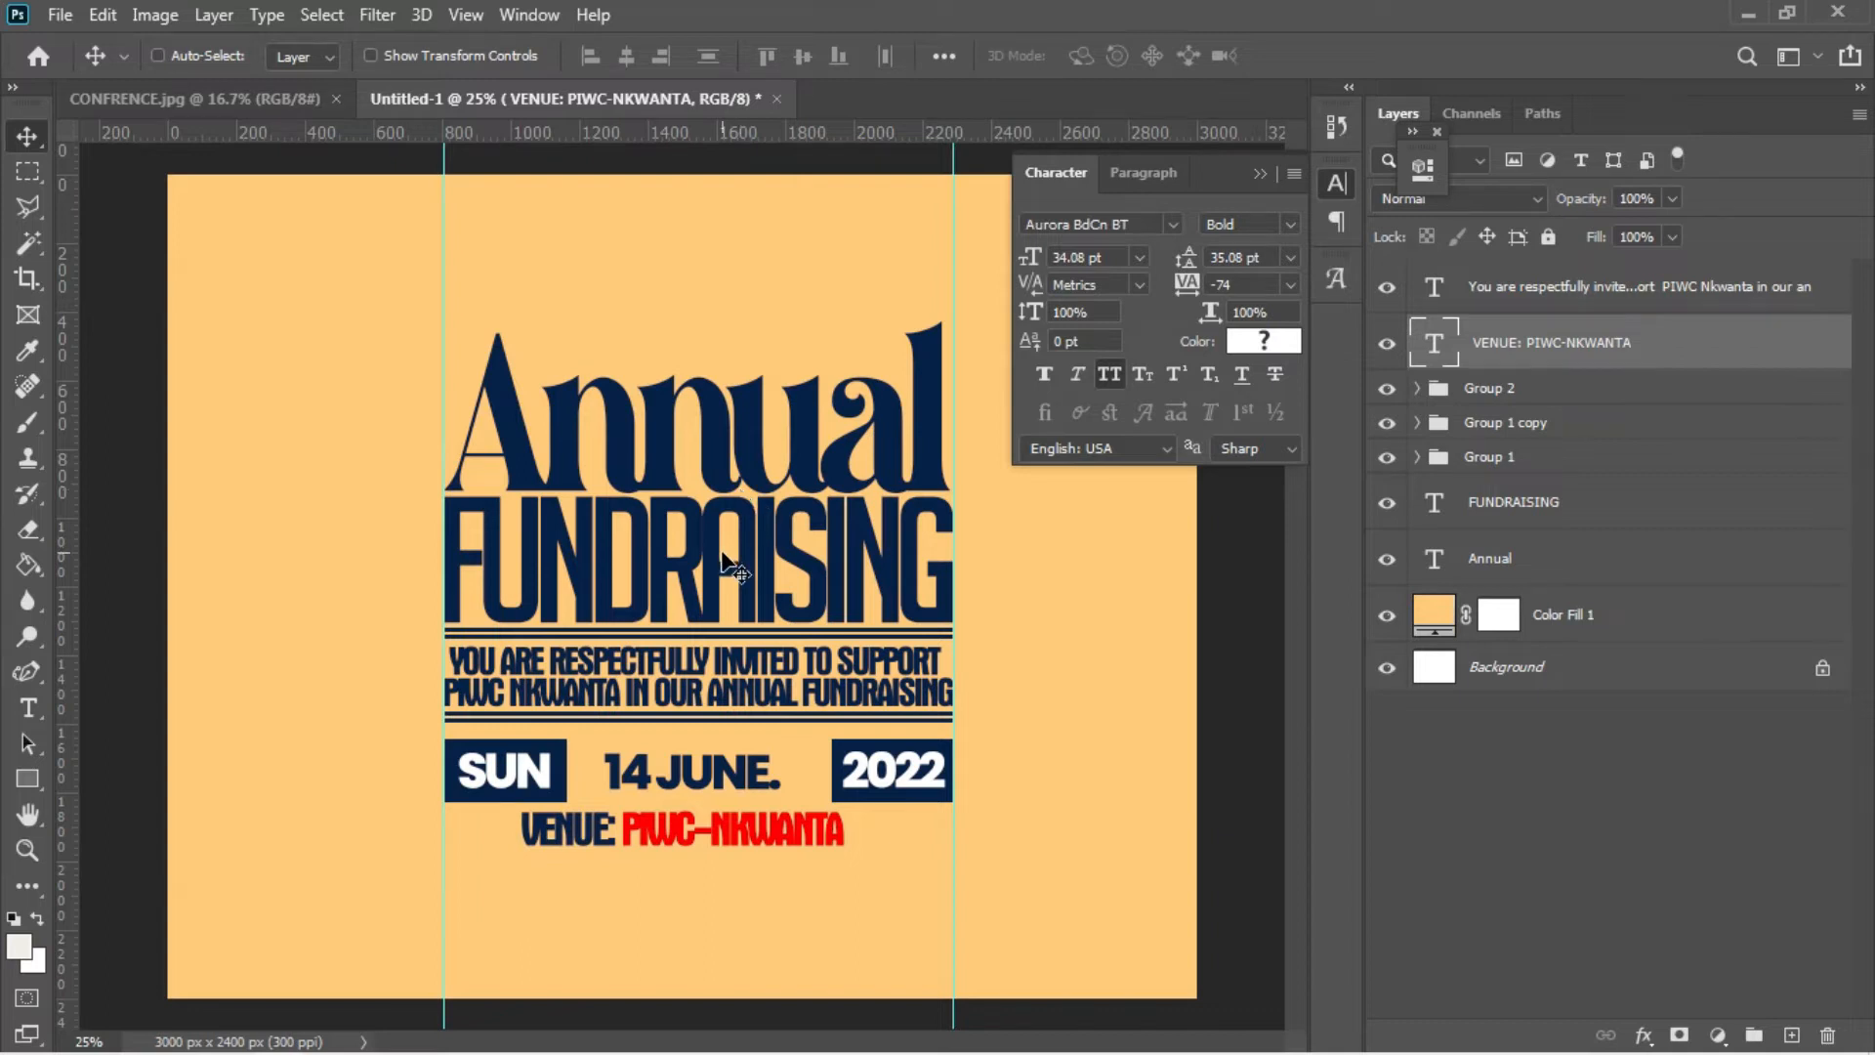
# - Copy the line "TIME: 9:30PM" from Notepad and return to Photoshop
pyautogui.moveTo(695, 1053)
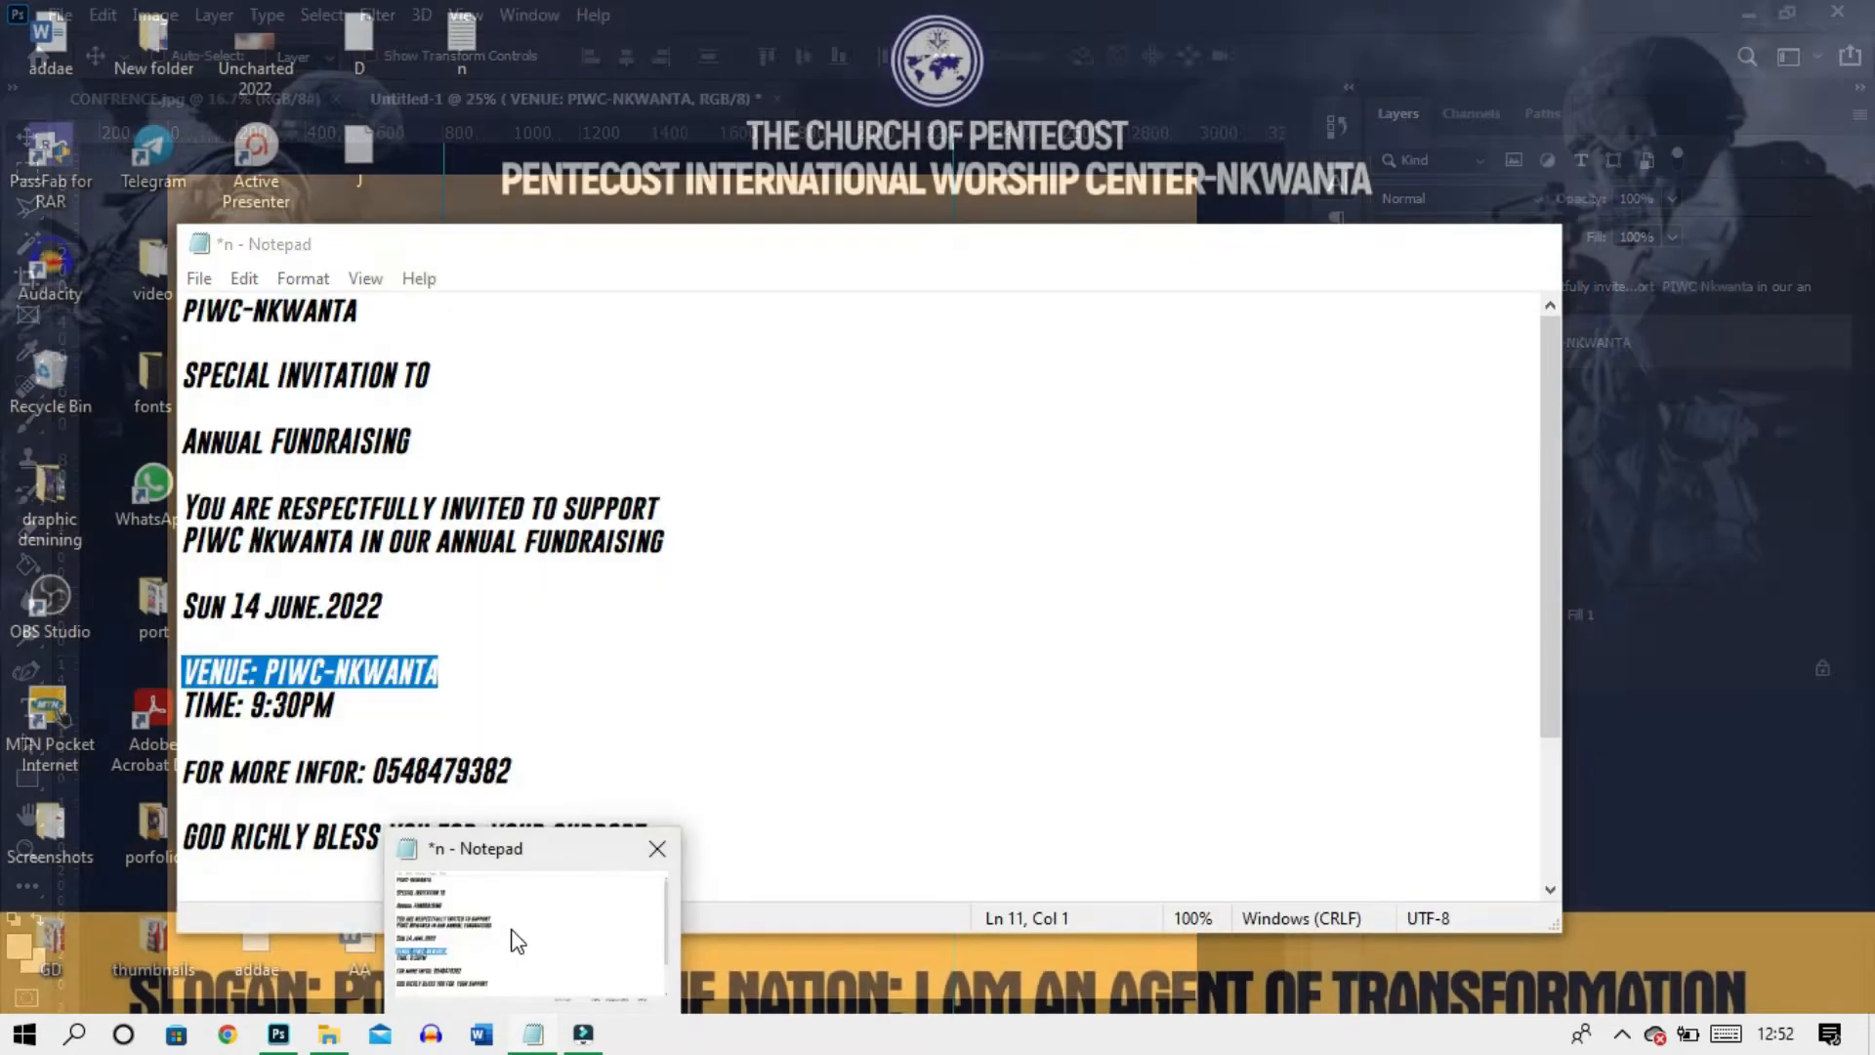
pyautogui.click(525, 988)
pyautogui.moveTo(333, 706); pyautogui.dragTo(166, 690)
pyautogui.hotkey('ctrl', 'c')
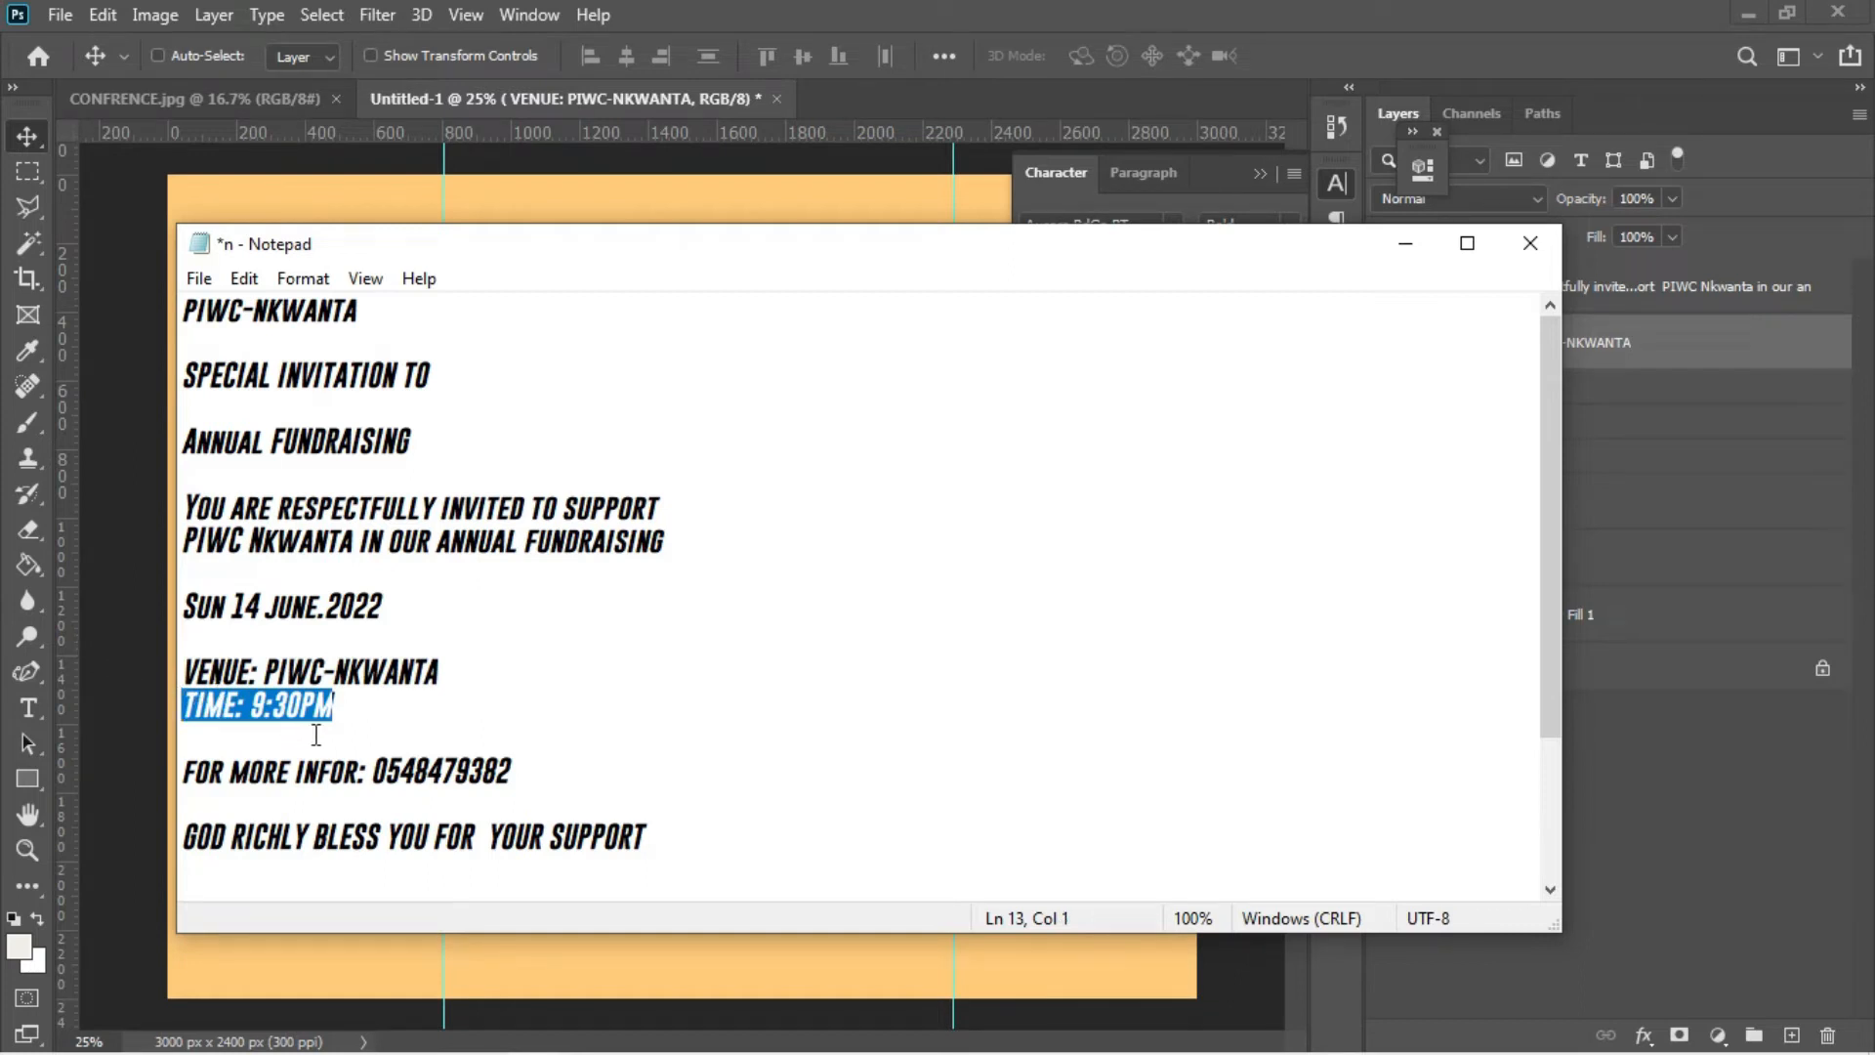
pyautogui.click(112, 720)
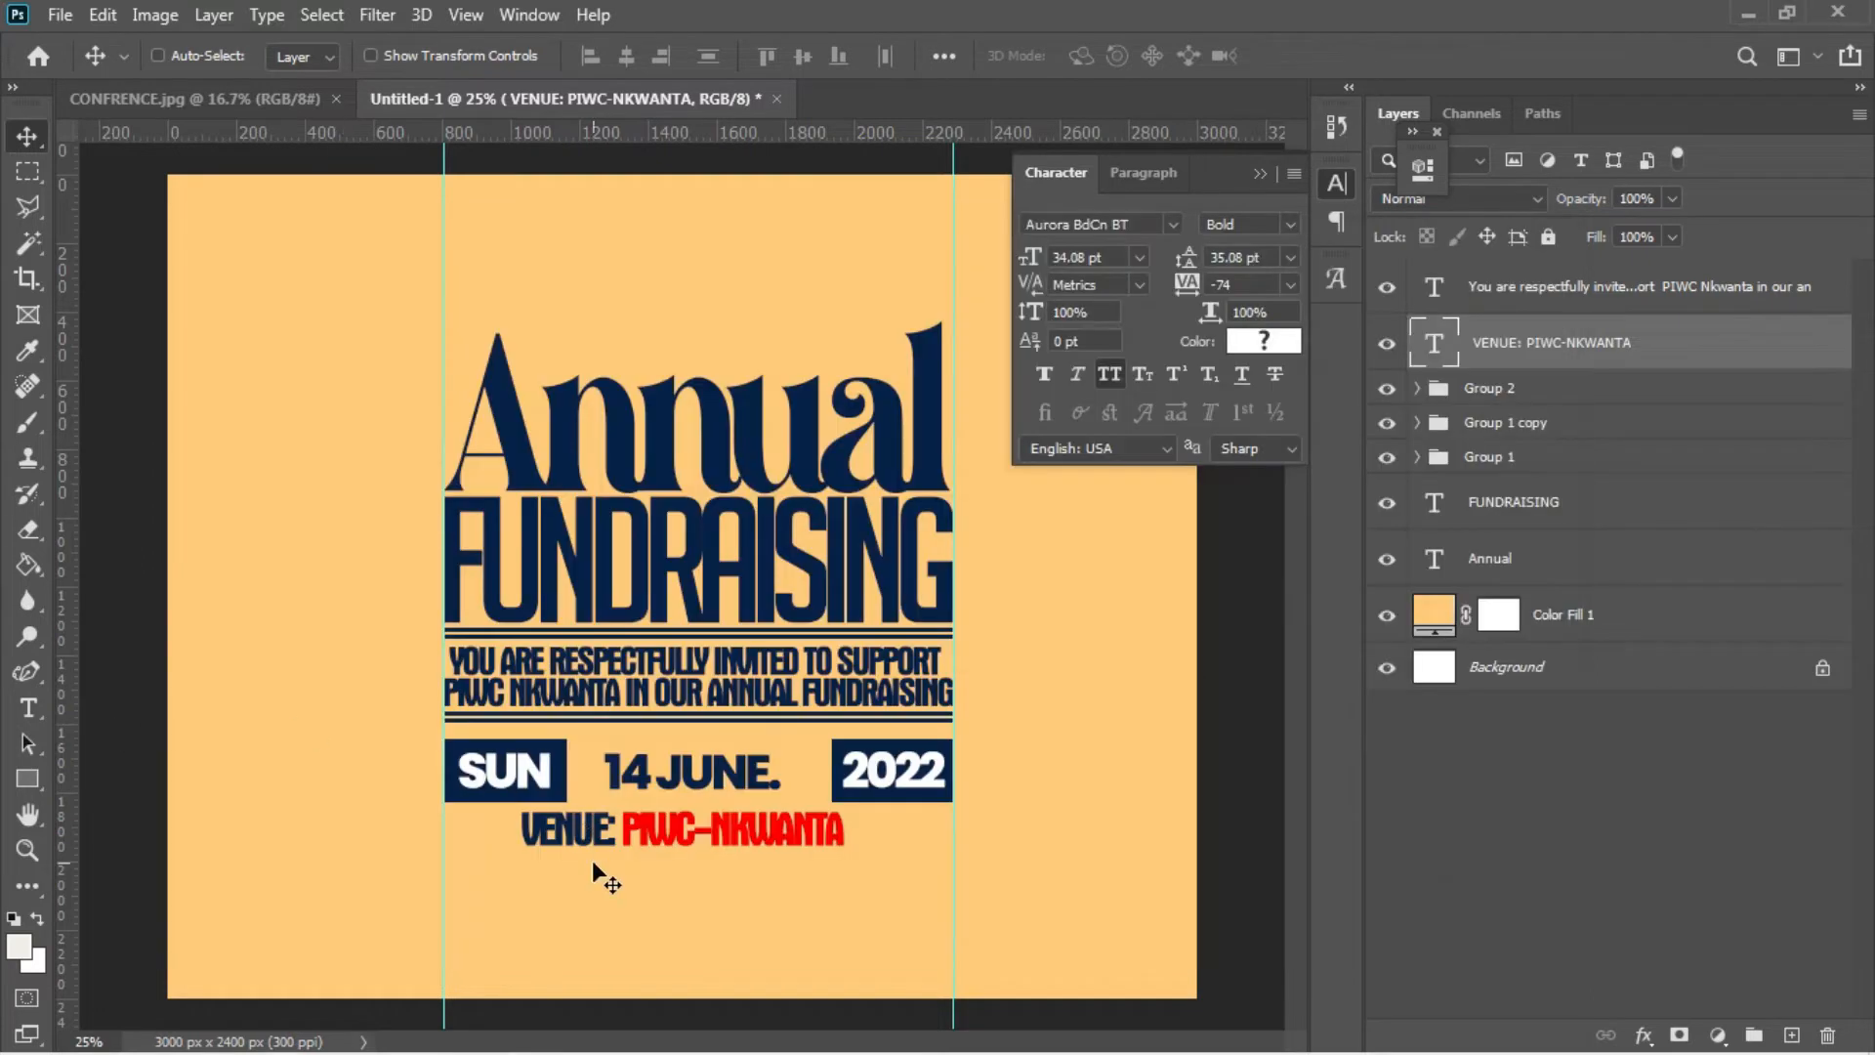
# - Paste "TIME: 9:30PM" as a new text layer below the venue line and add "each night" after it
pyautogui.press('t')
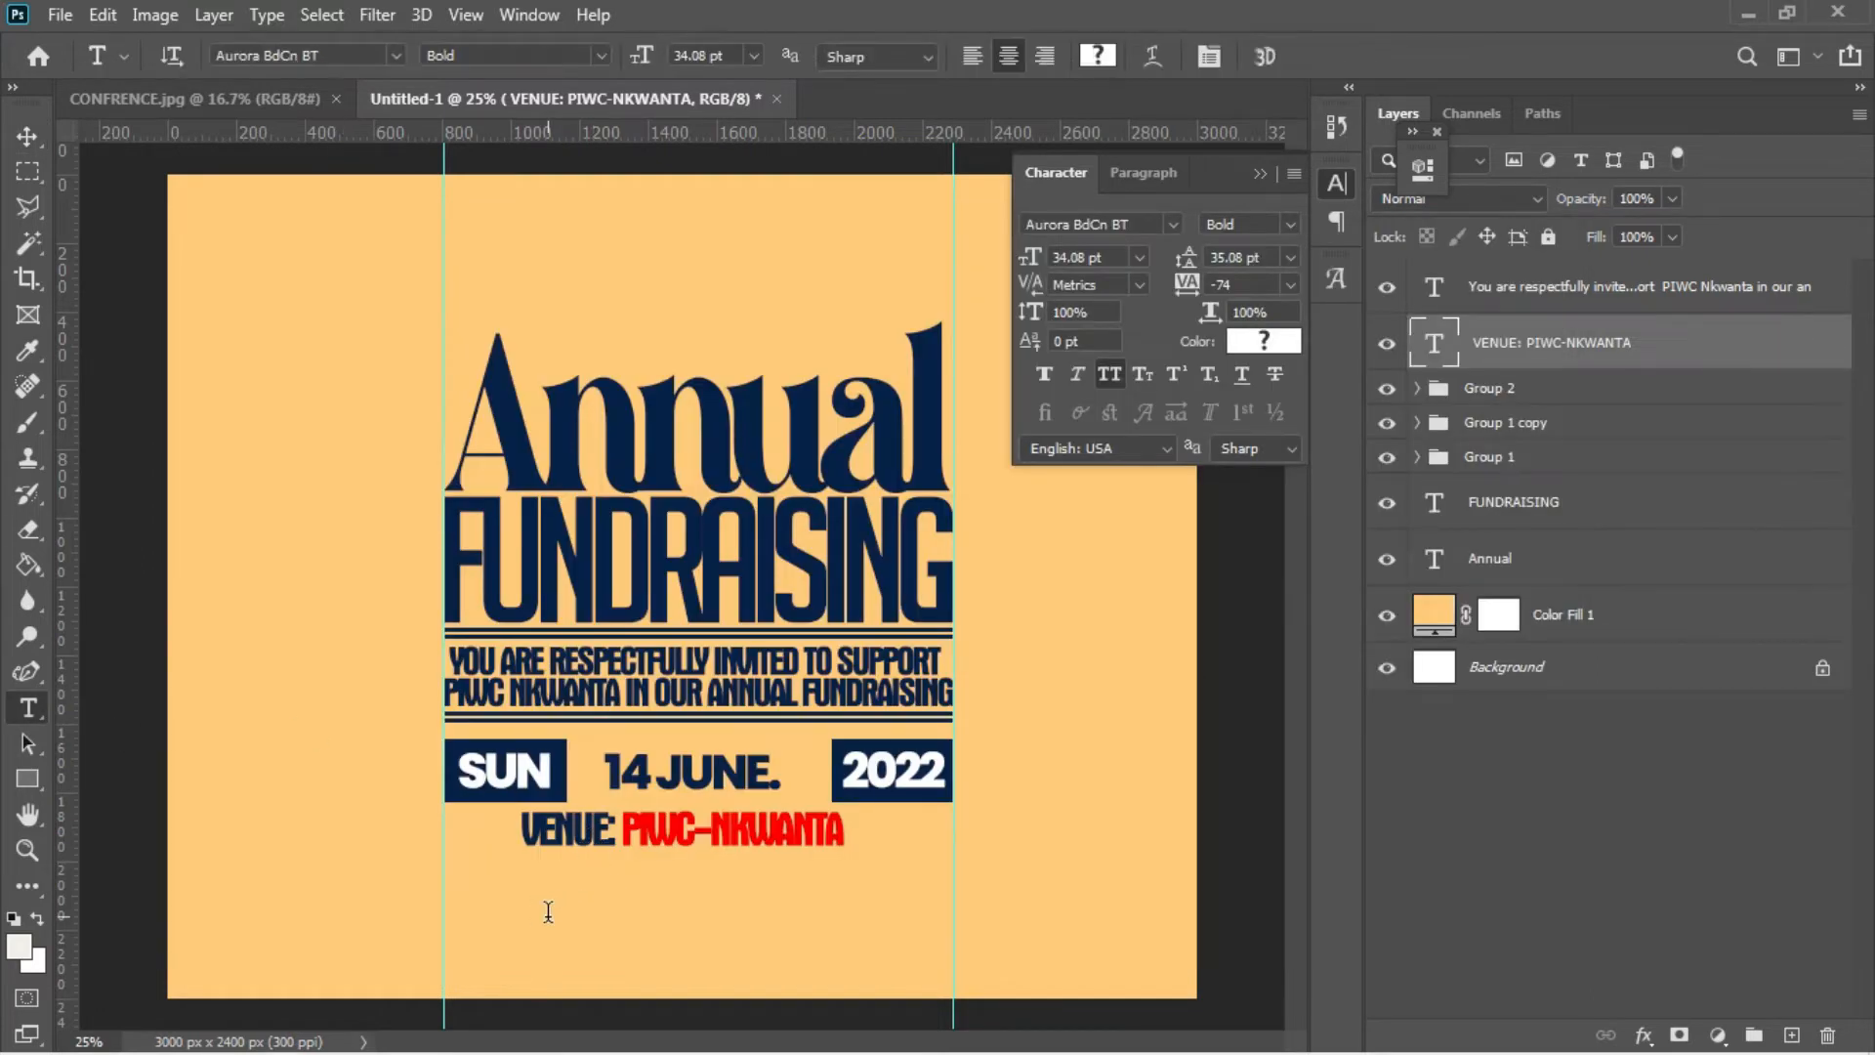
pyautogui.click(548, 911)
pyautogui.hotkey('ctrl', 'v')
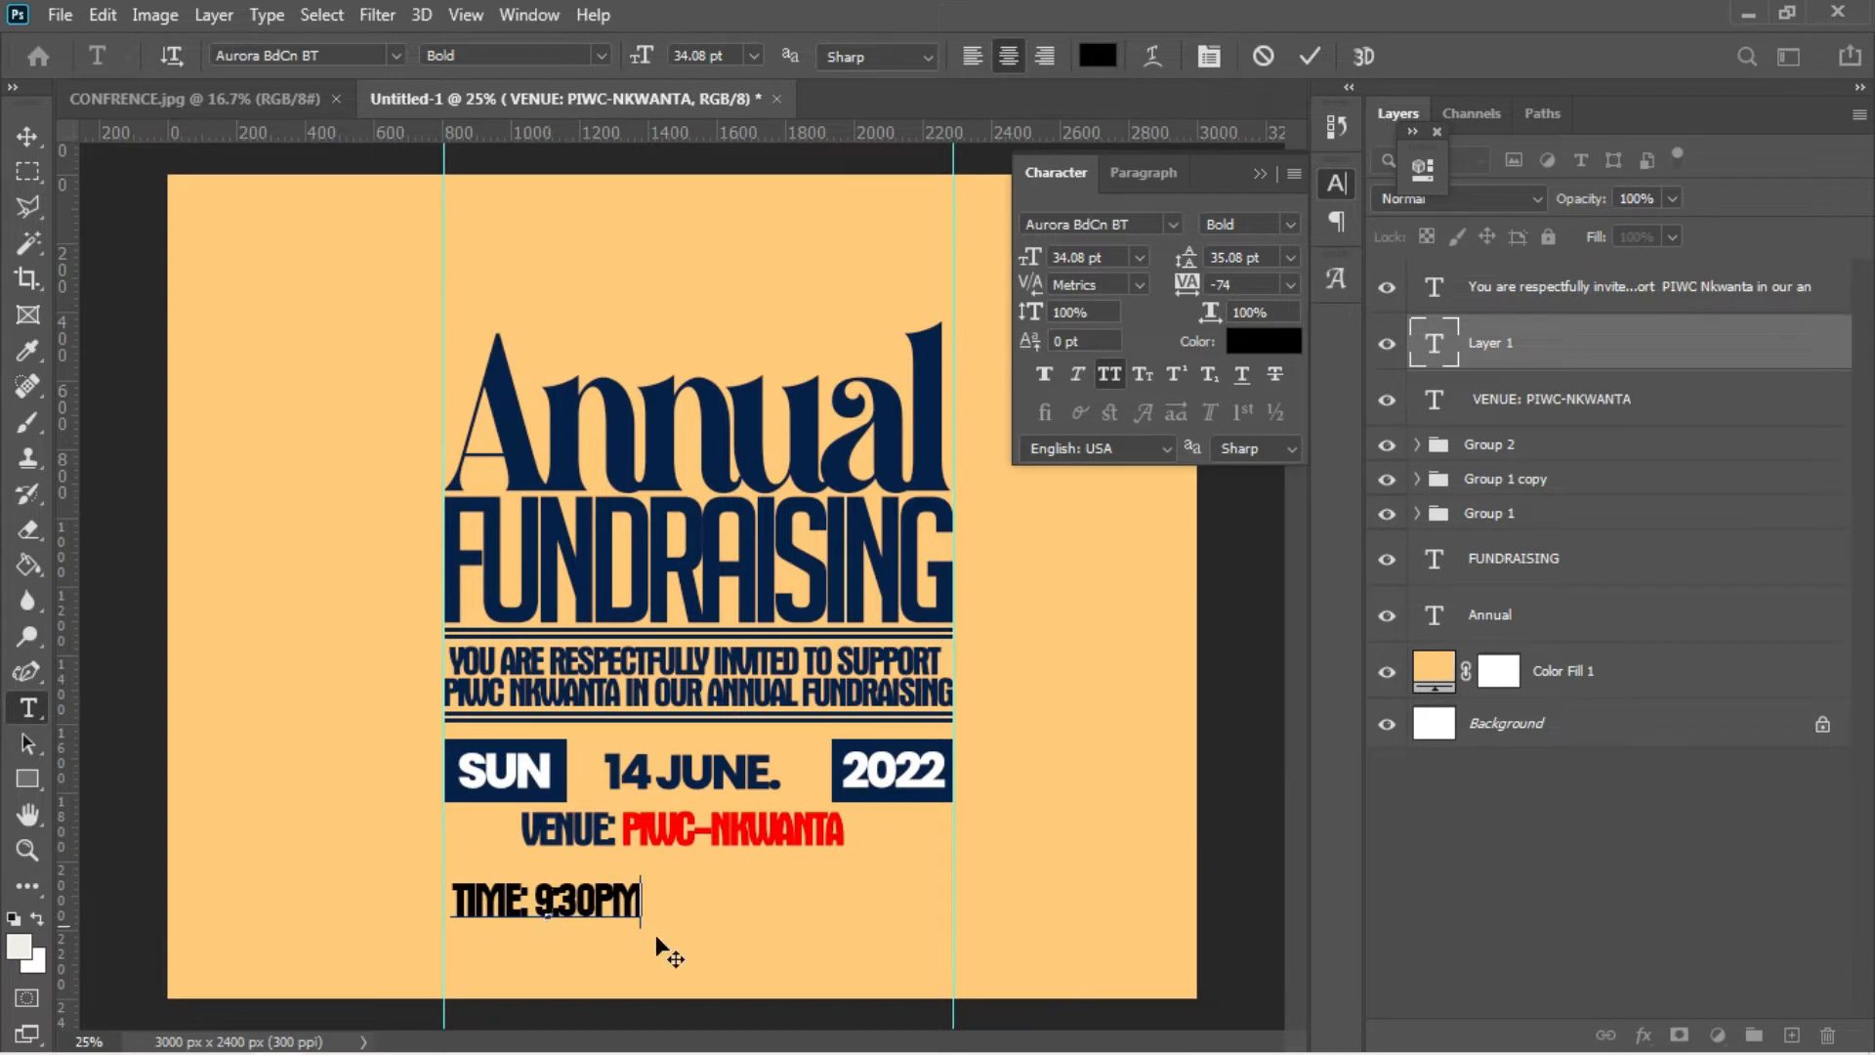
pyautogui.write('E')
pyautogui.write('ACH')
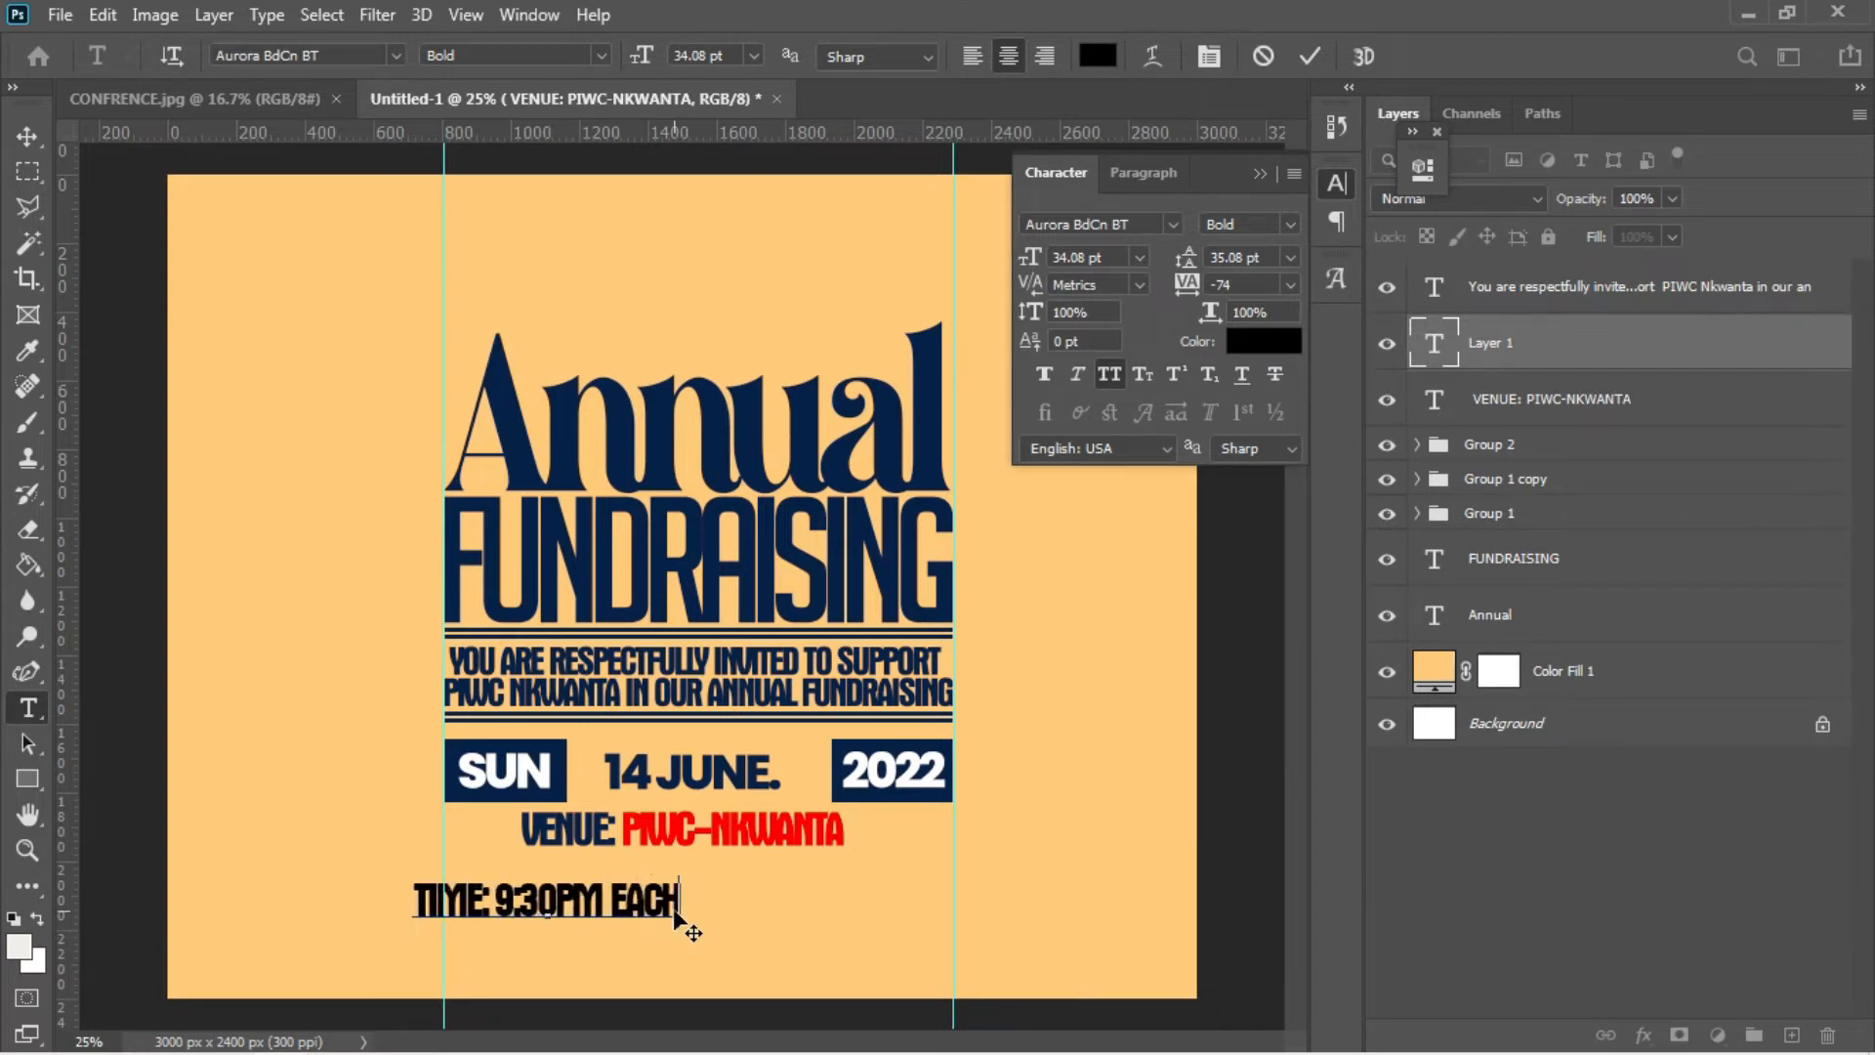
pyautogui.write(' NIGHT')
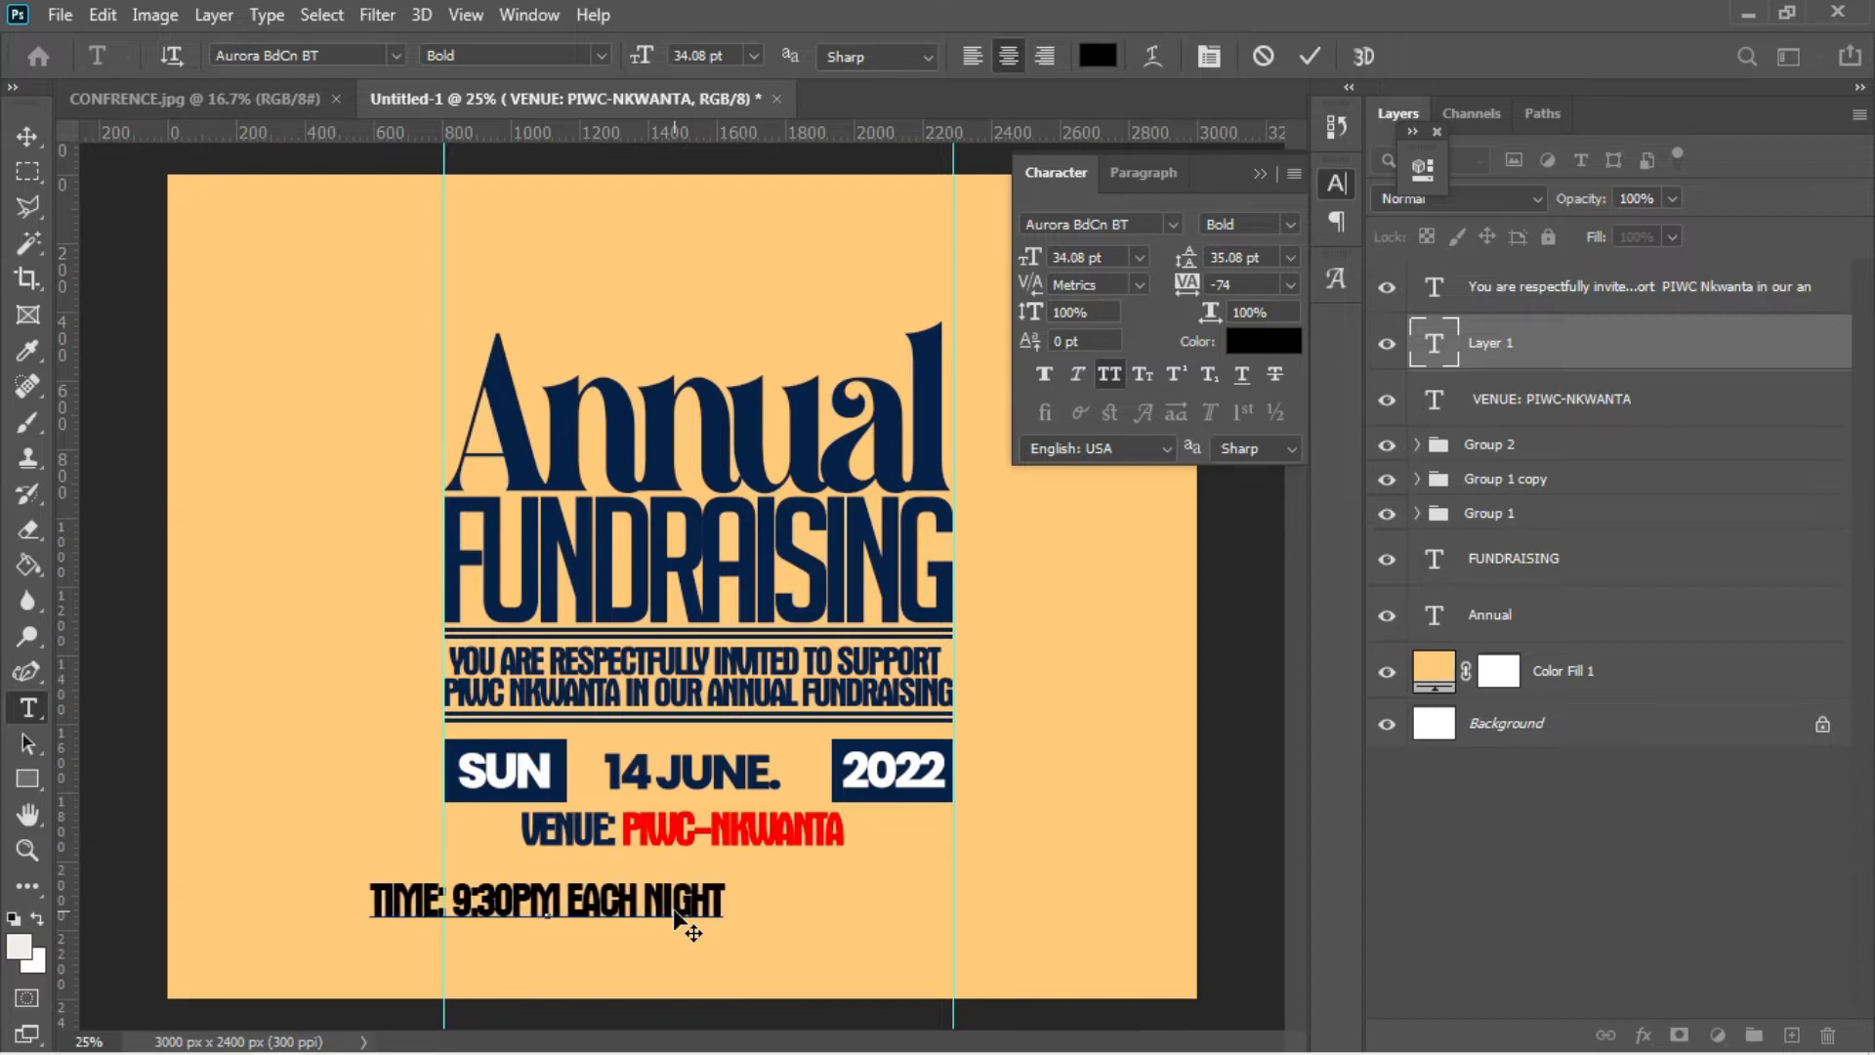
# - Recolor the time line with the navy sampled from the title and move it directly beneath the venue line
pyautogui.hotkey('ctrl', 'a')
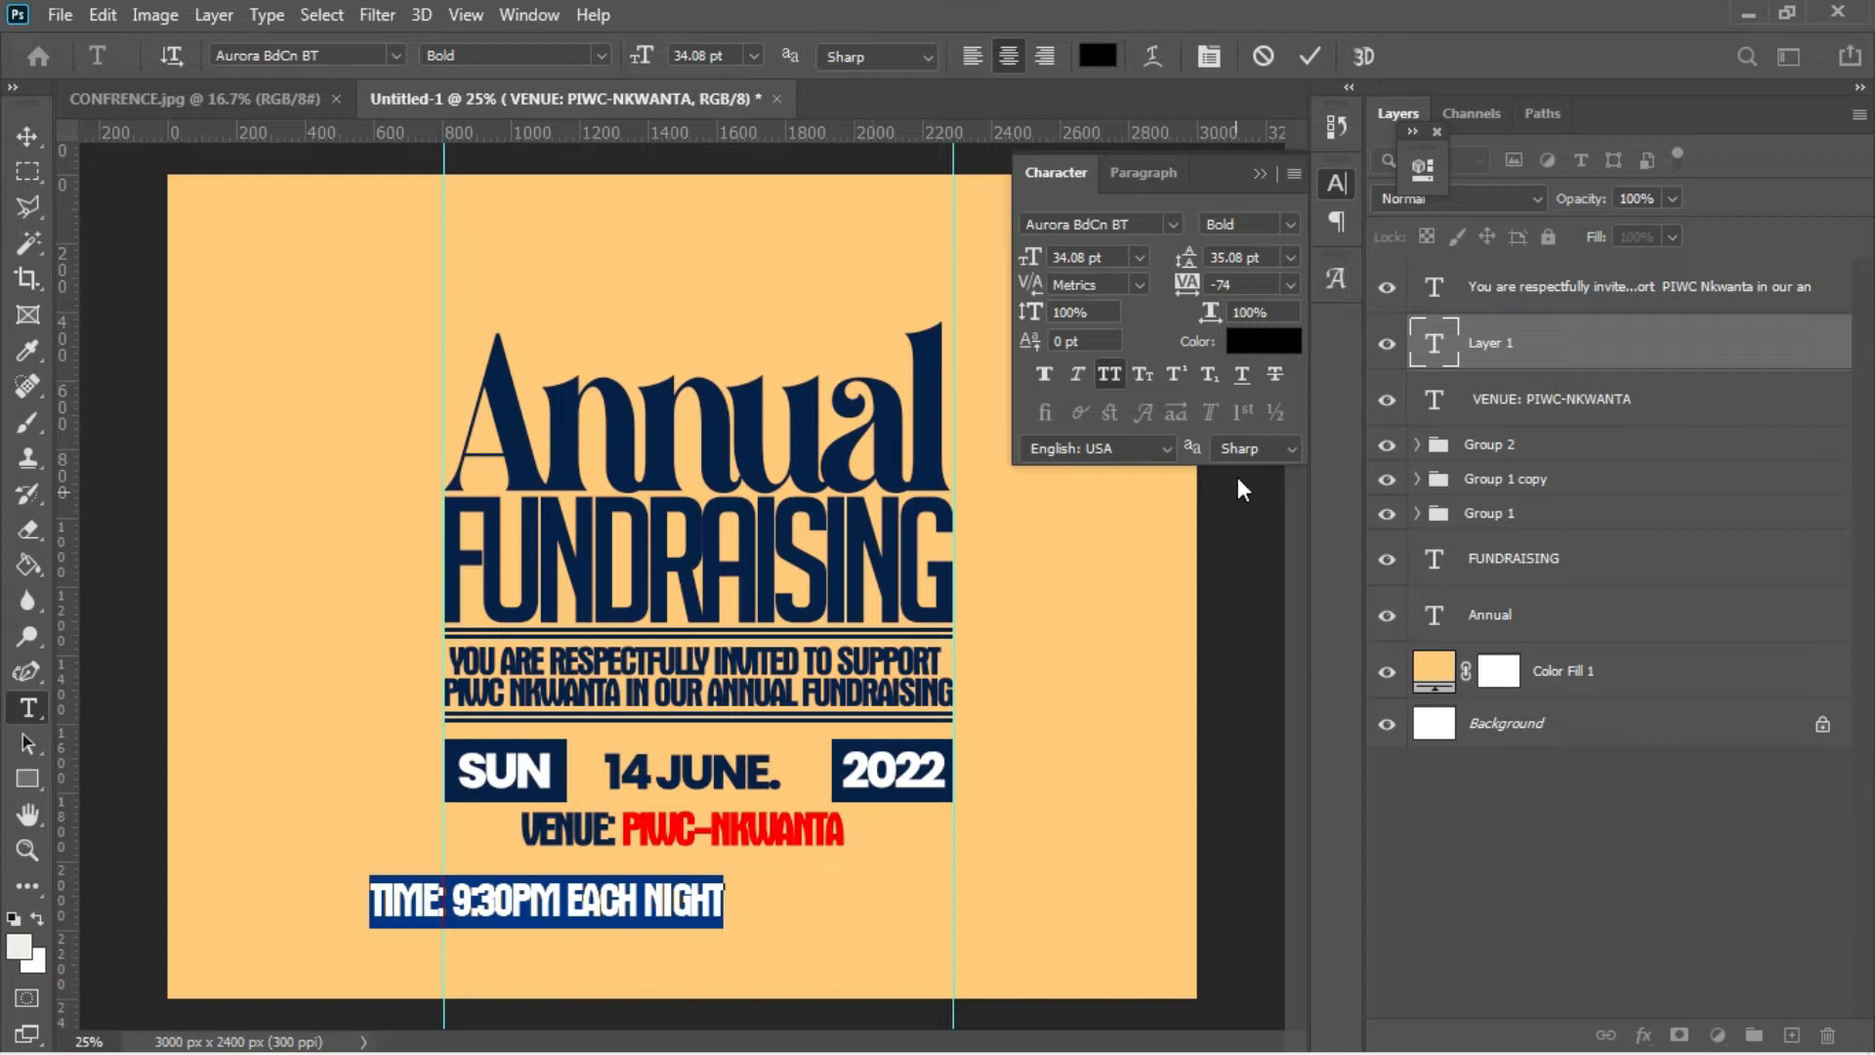
pyautogui.click(1261, 349)
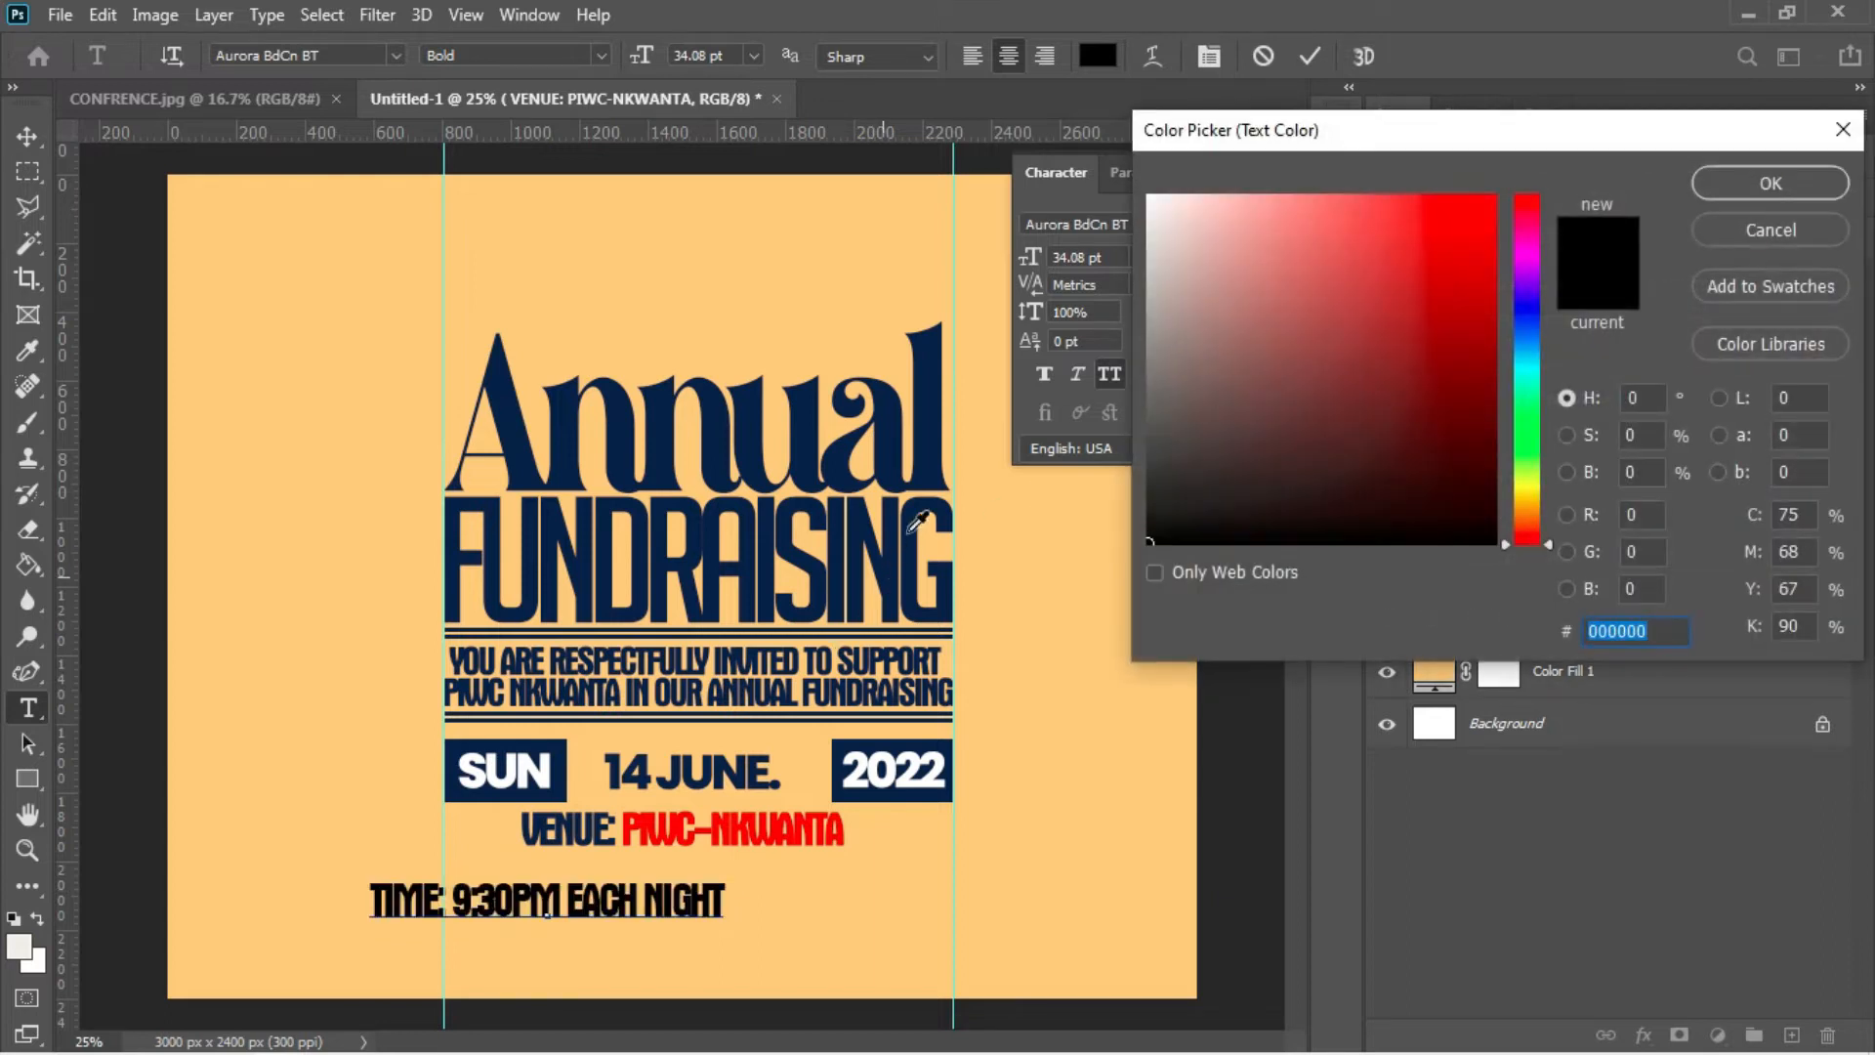
pyautogui.click(936, 430)
pyautogui.press('Return')
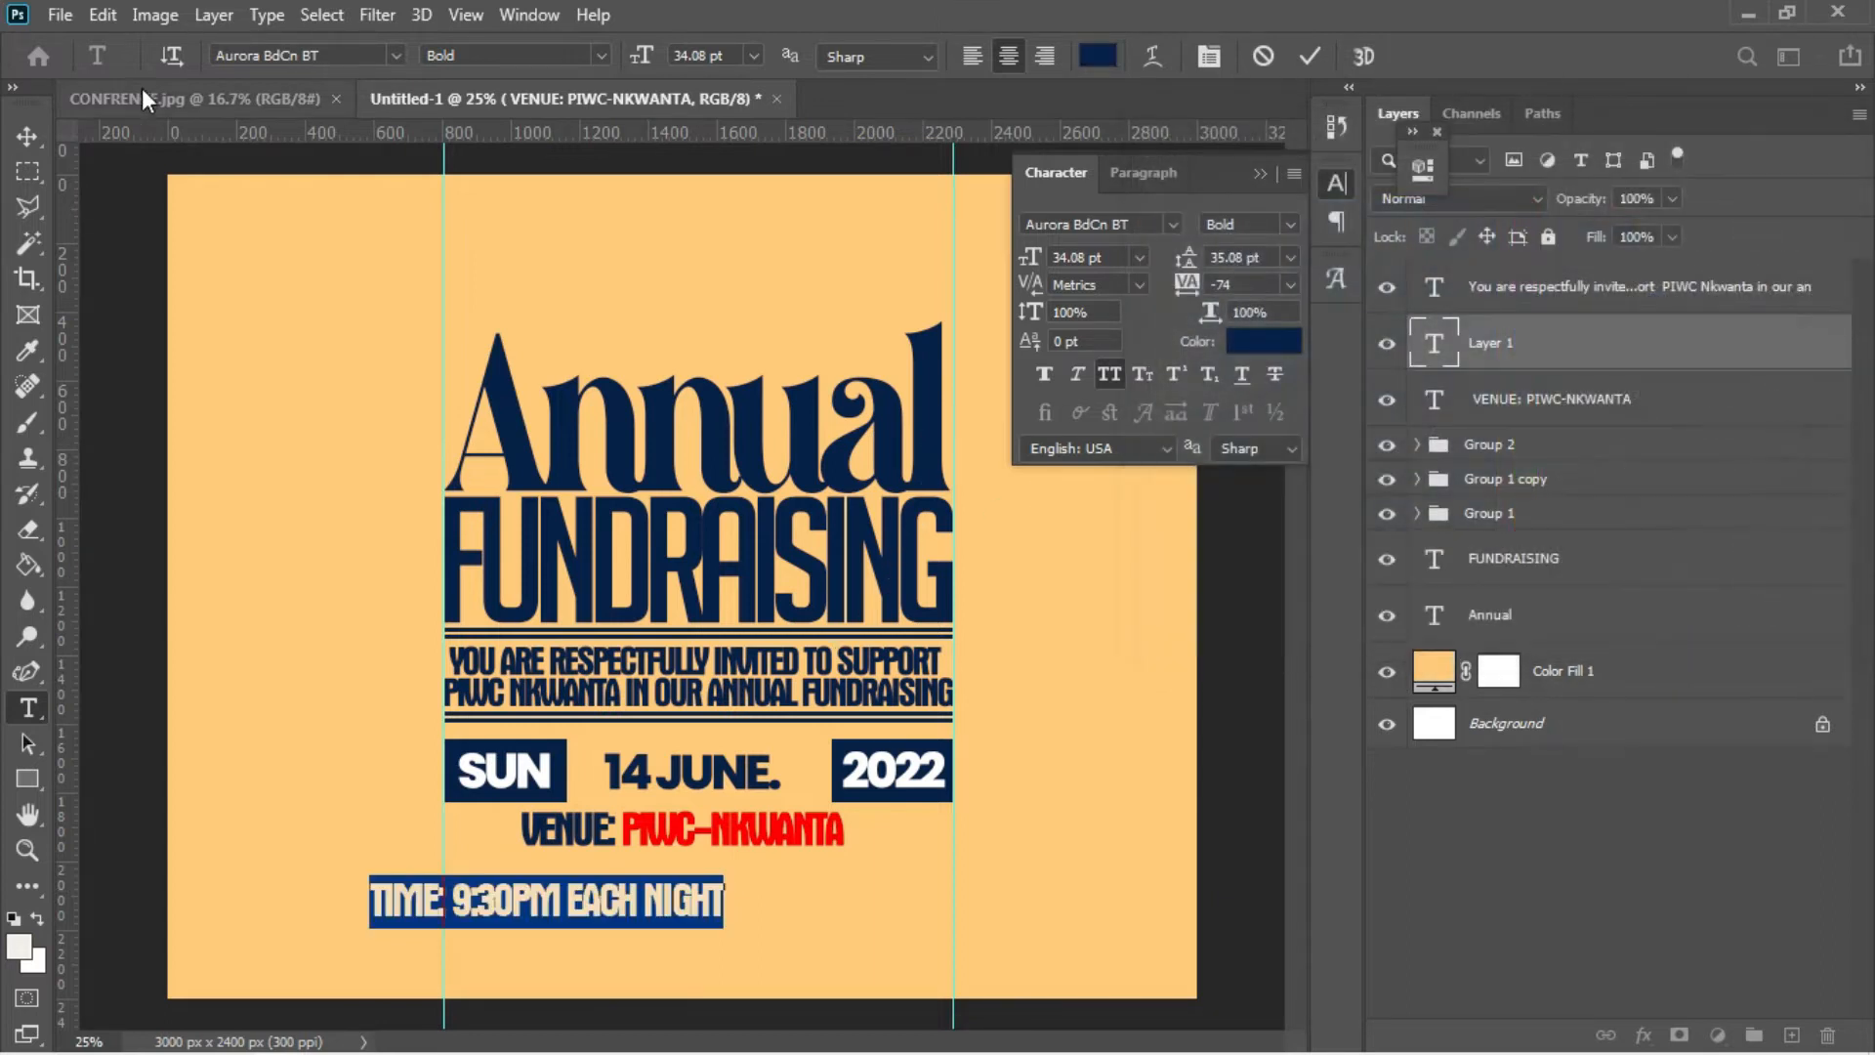
pyautogui.click(25, 139)
pyautogui.moveTo(662, 909); pyautogui.dragTo(781, 891)
# - Change the font of the whole "TIME: 9:30PM each night" line to Poppins SemiBold
pyautogui.press('t')
pyautogui.click(762, 883)
pyautogui.hotkey('ctrl', 'a')
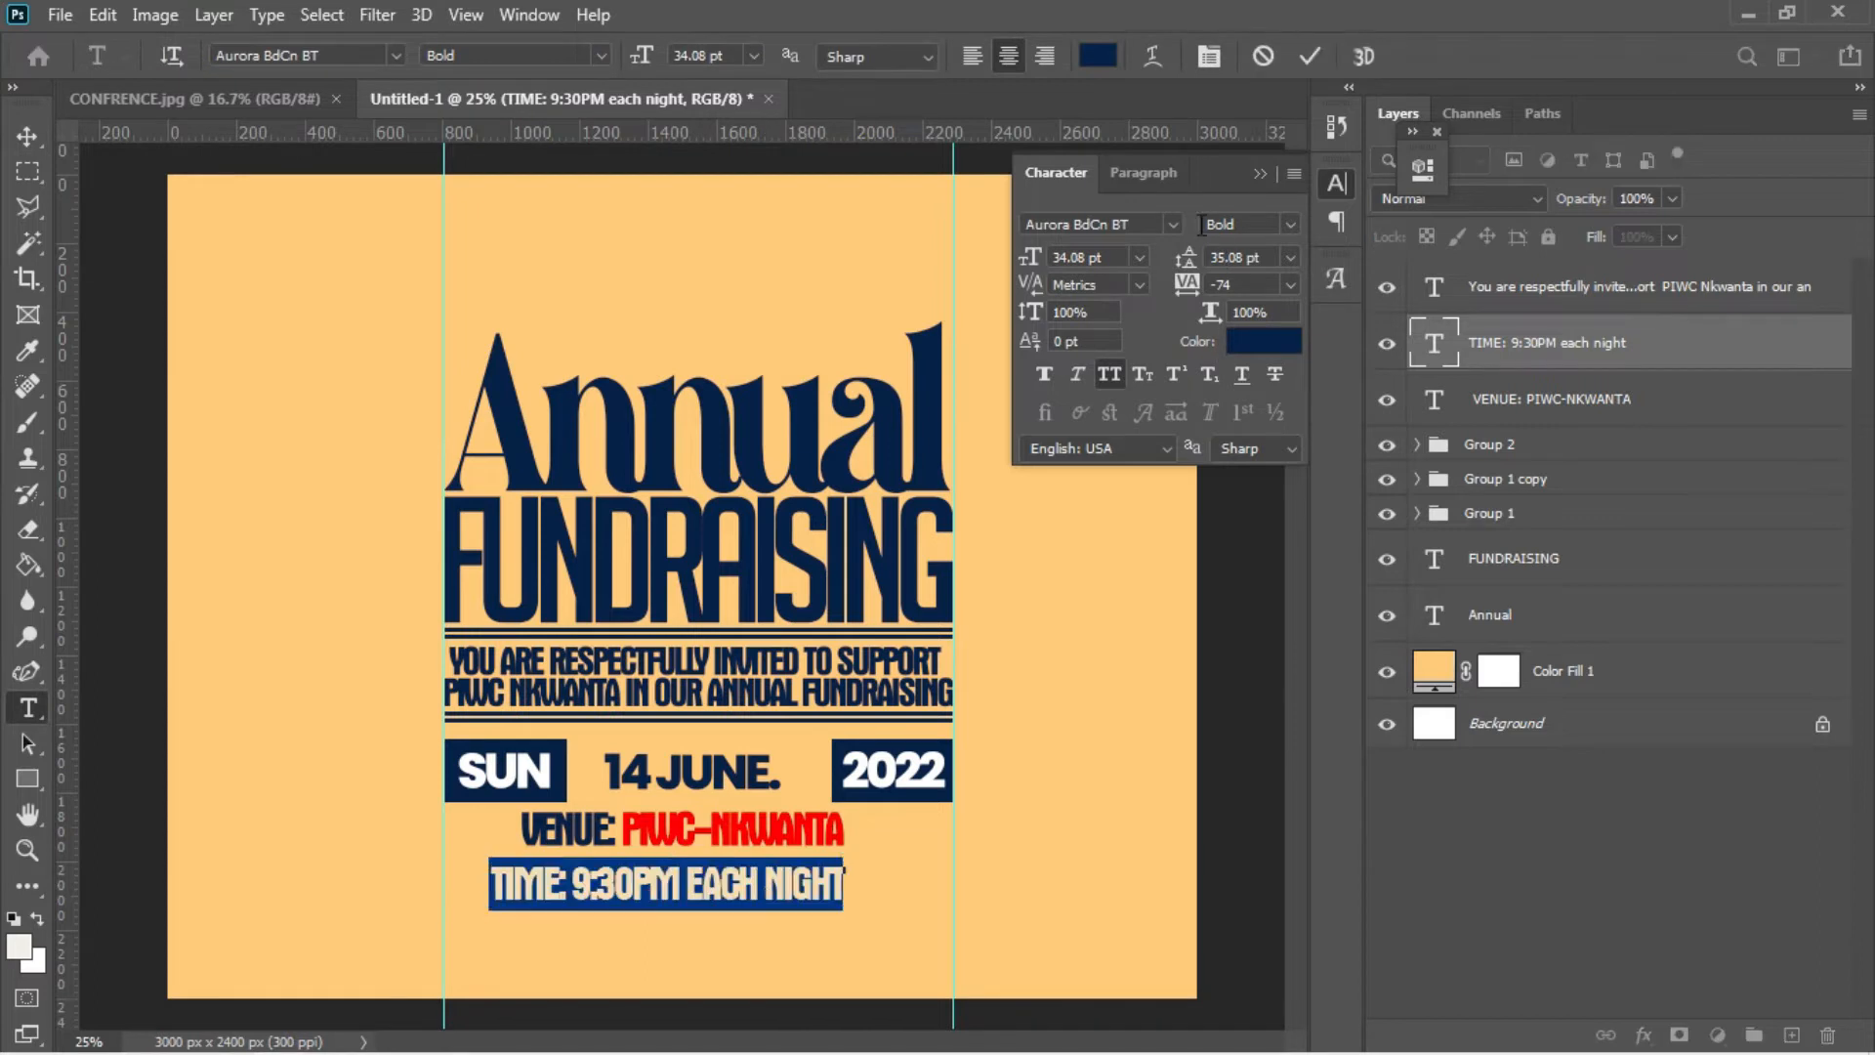
pyautogui.click(1169, 223)
pyautogui.write('Poppins')
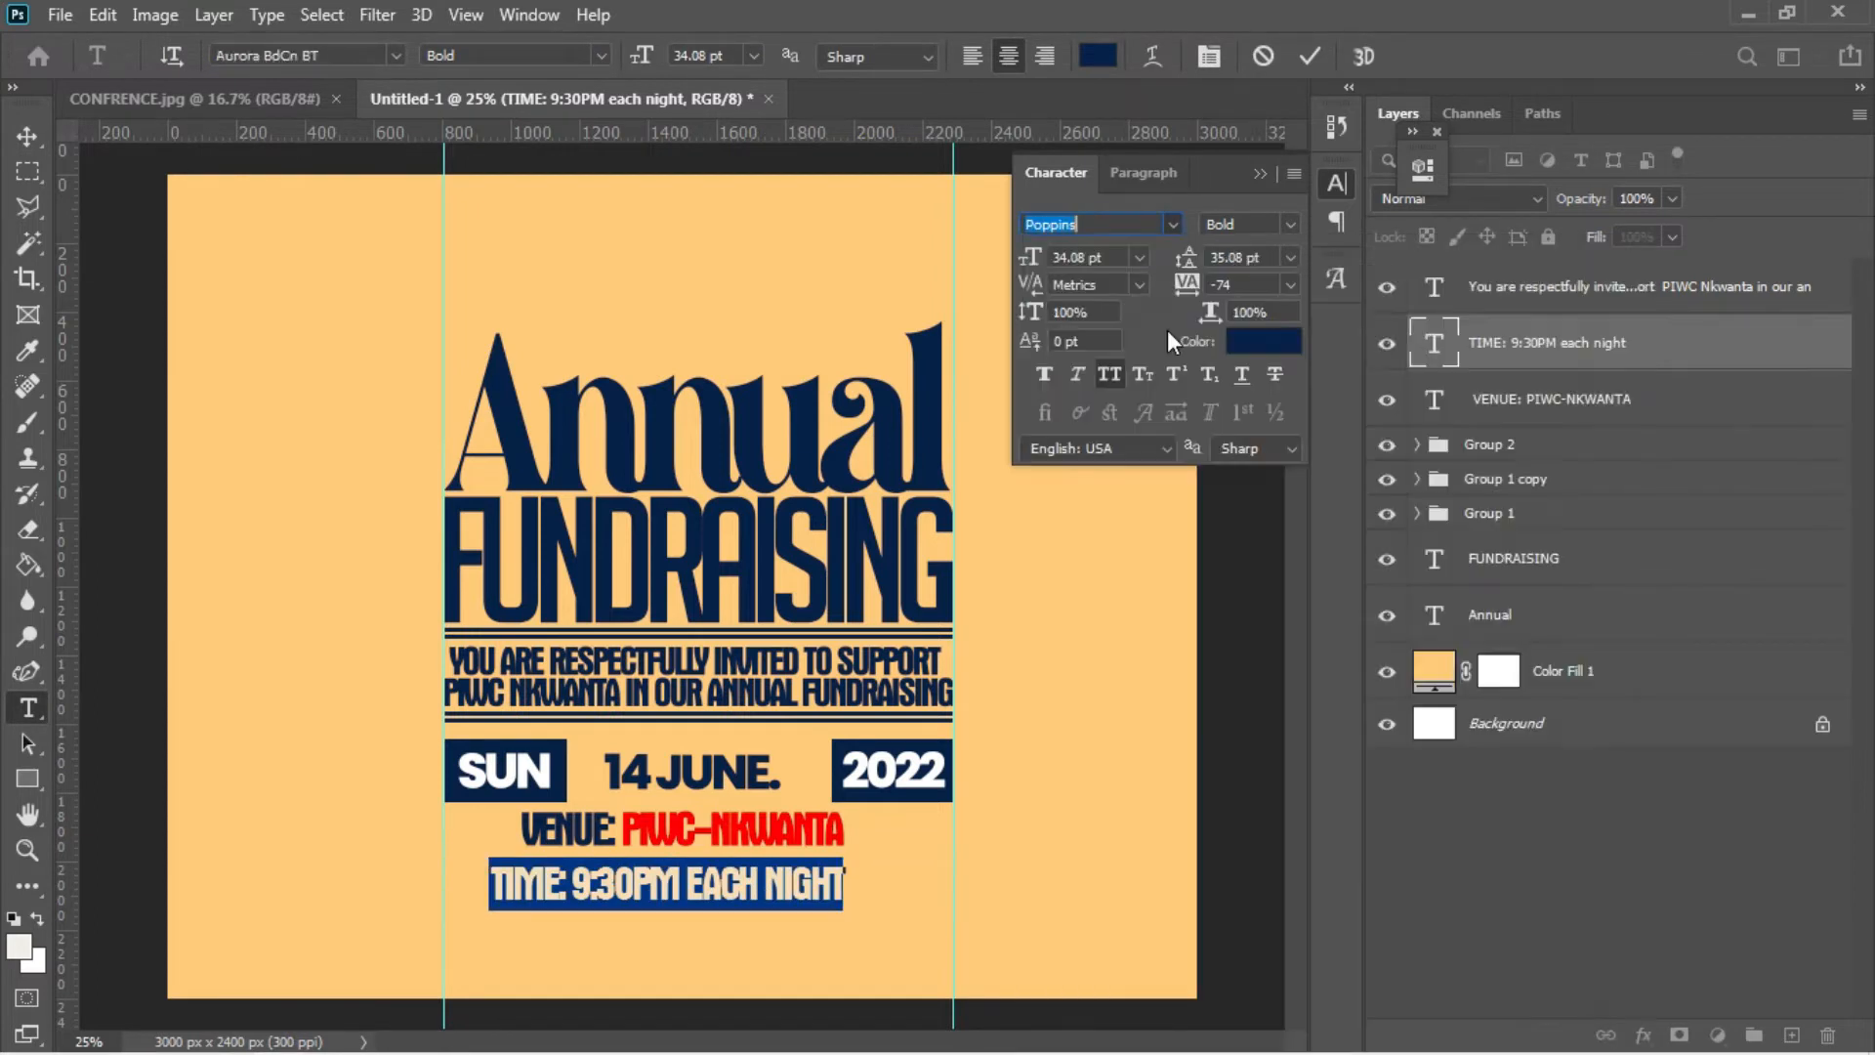
pyautogui.press('Return')
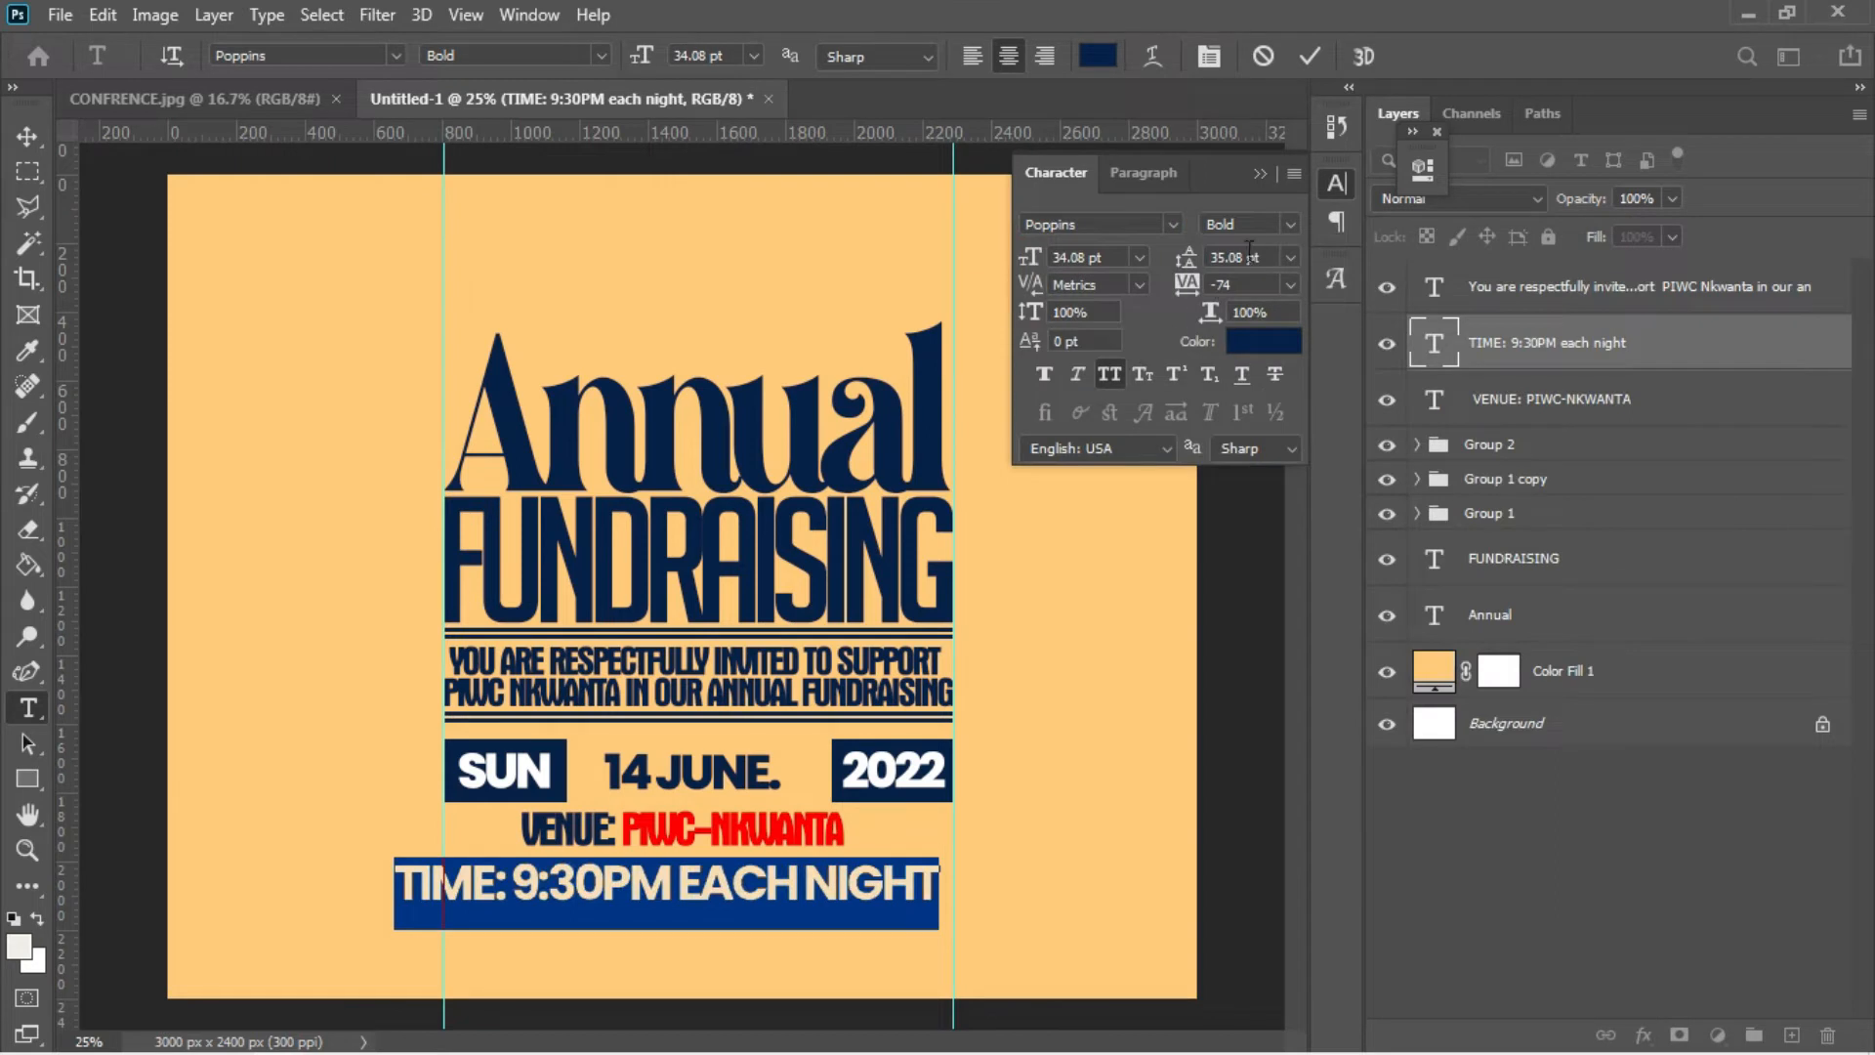
pyautogui.click(1290, 225)
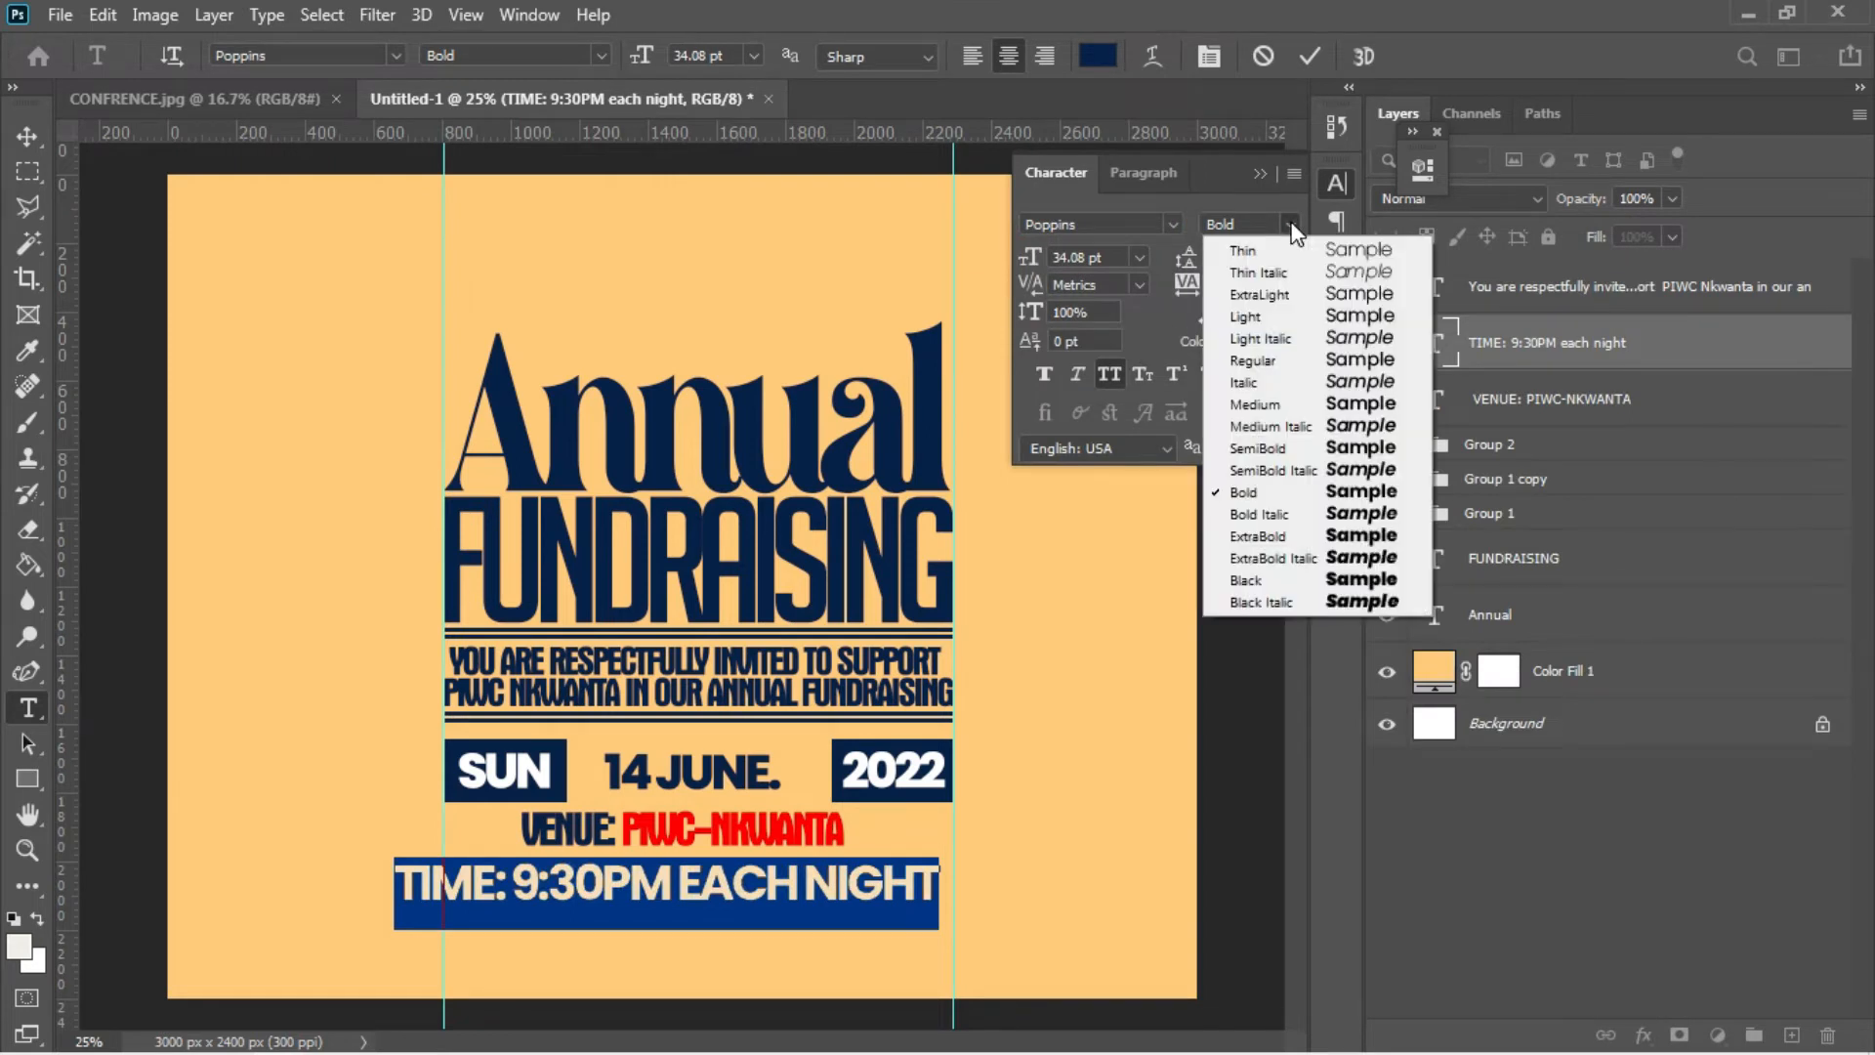
pyautogui.click(1258, 448)
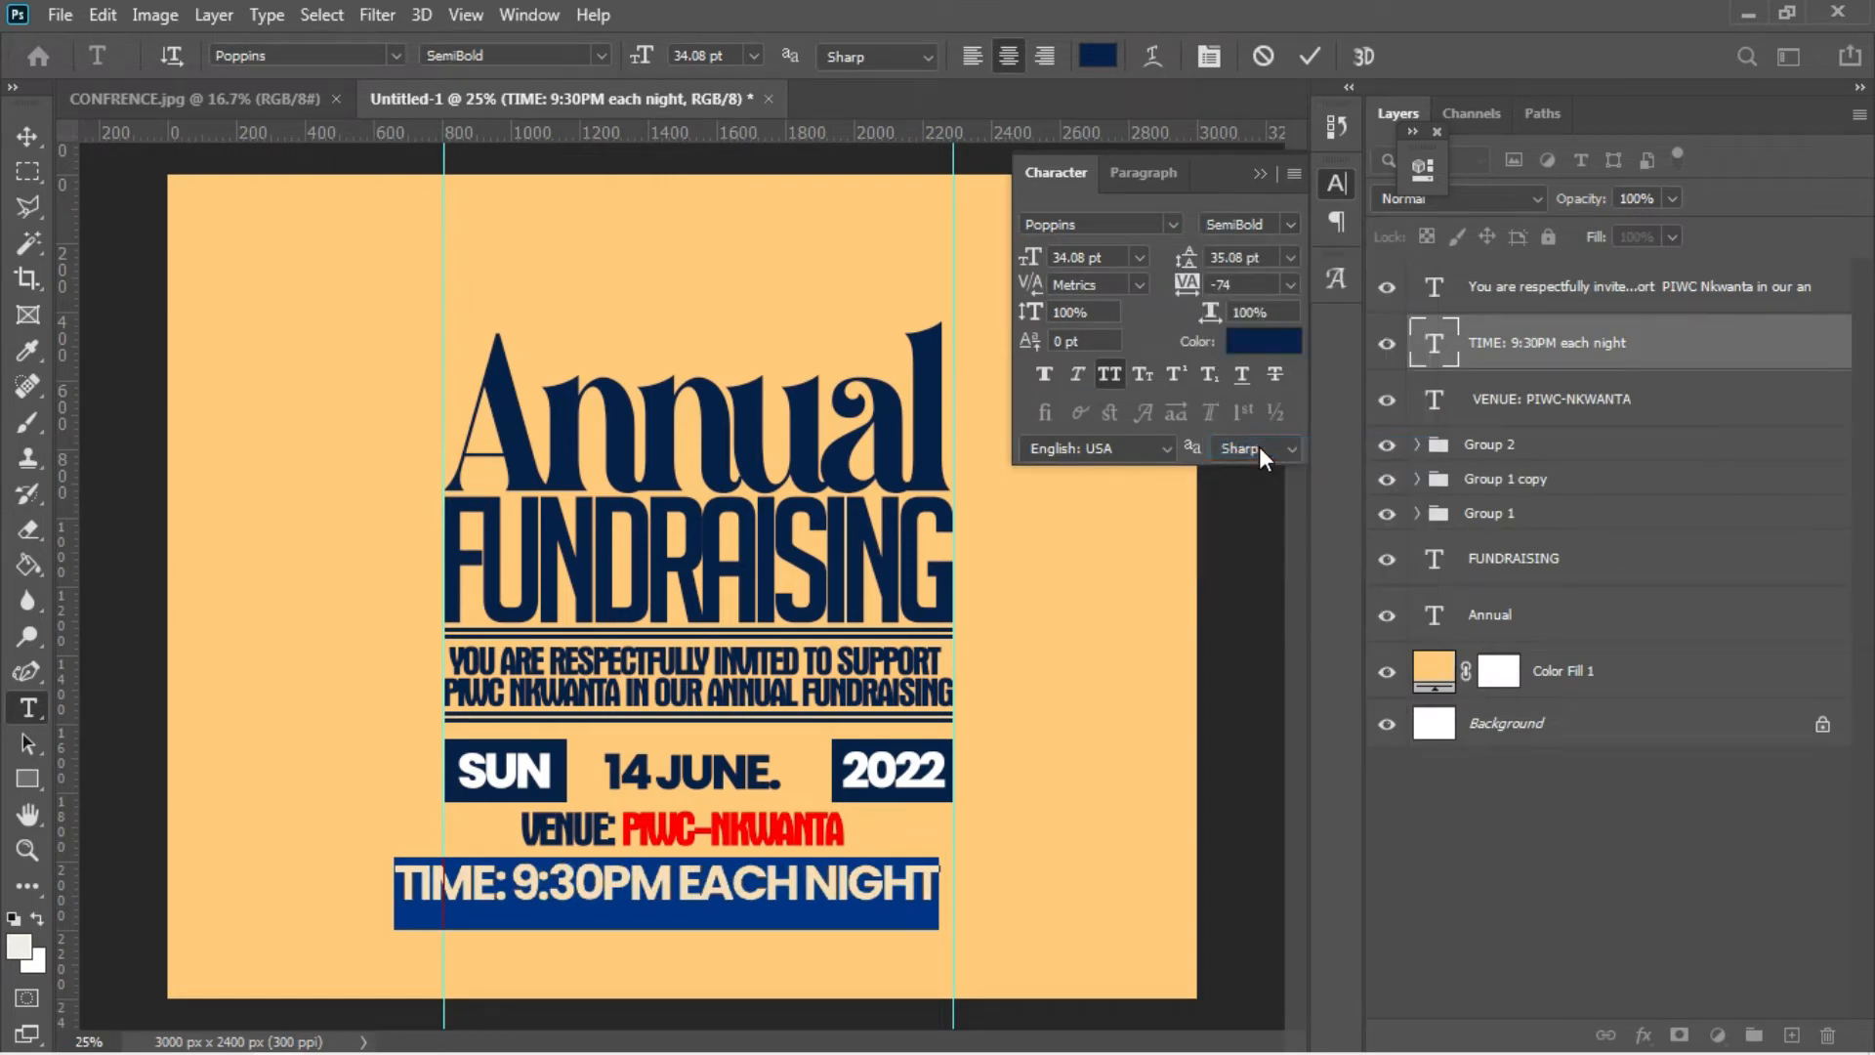
# - Scale the time line down to about 26 pt and nudge it close beneath the venue line
pyautogui.click(27, 136)
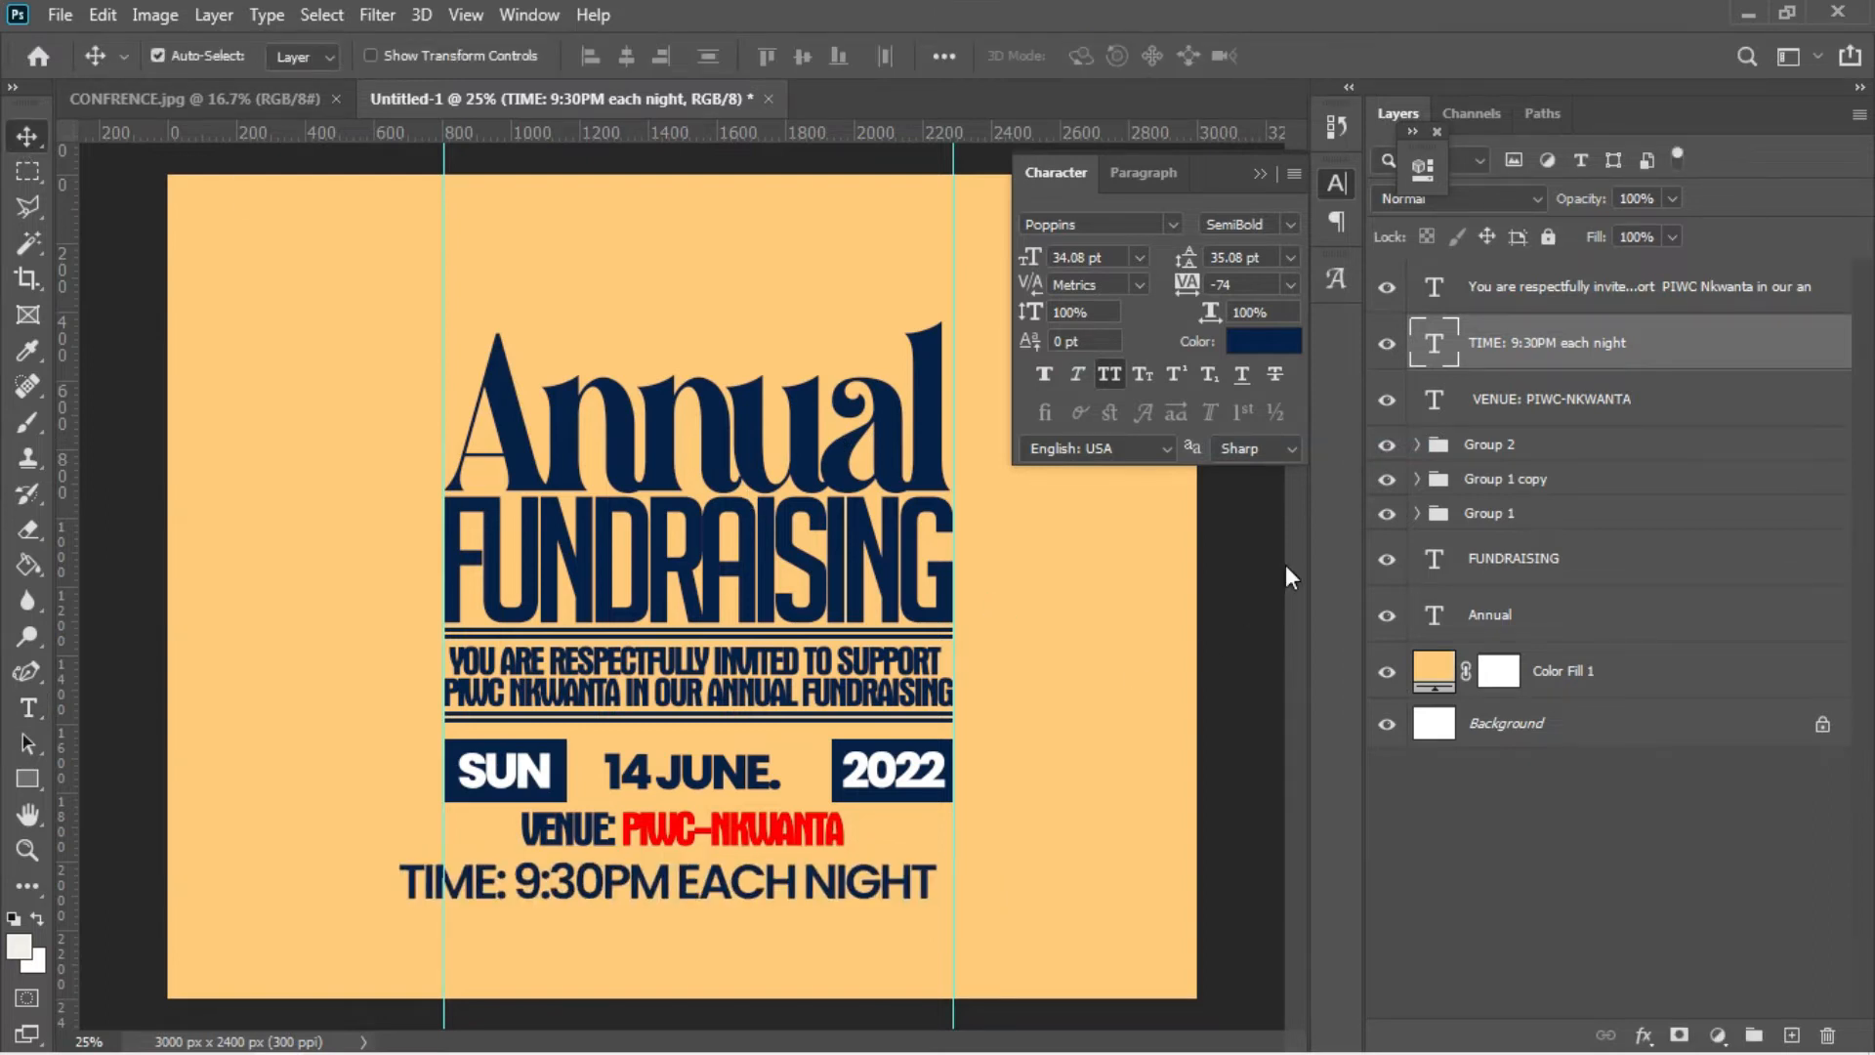
pyautogui.hotkey('ctrl', 't')
pyautogui.moveTo(930, 926); pyautogui.dragTo(791, 865)
pyautogui.press('Return')
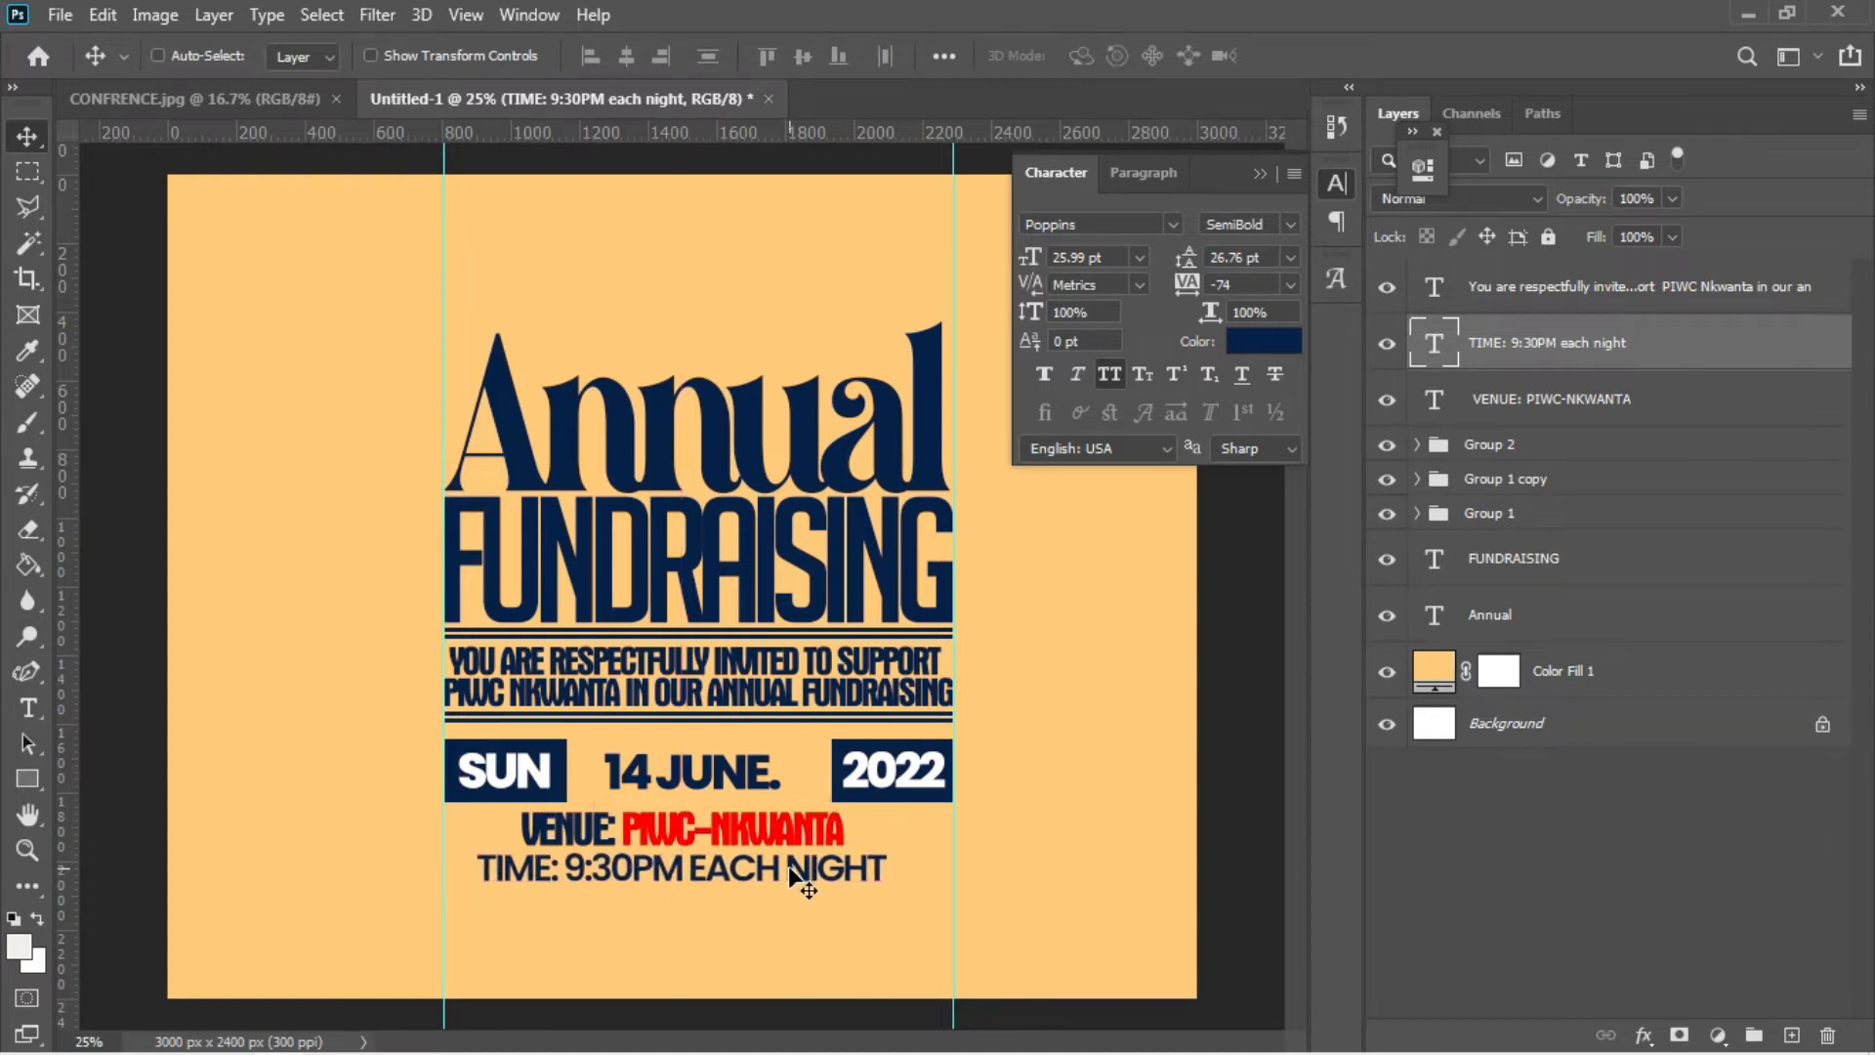
pyautogui.press('Up')
pyautogui.press('Up')
pyautogui.press('Up')
pyautogui.press('Up')
pyautogui.press('Up')
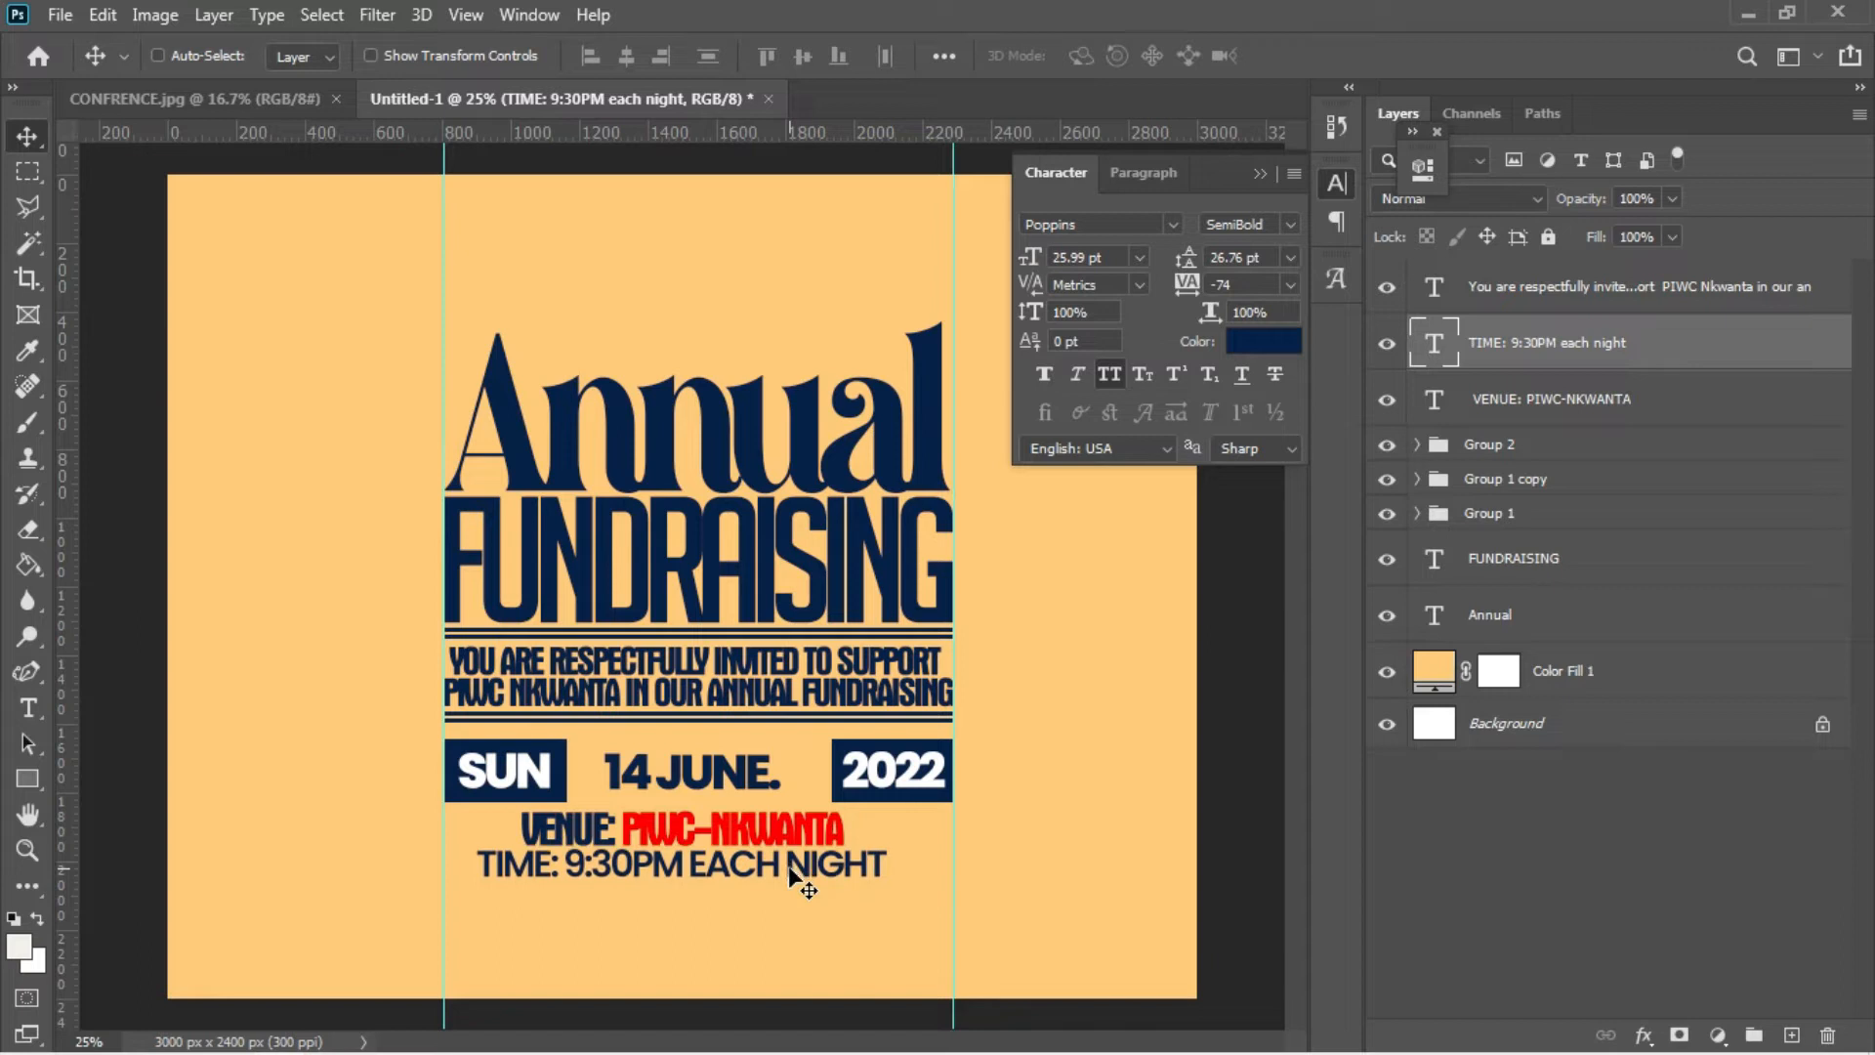
pyautogui.press('Down')
pyautogui.press('Down')
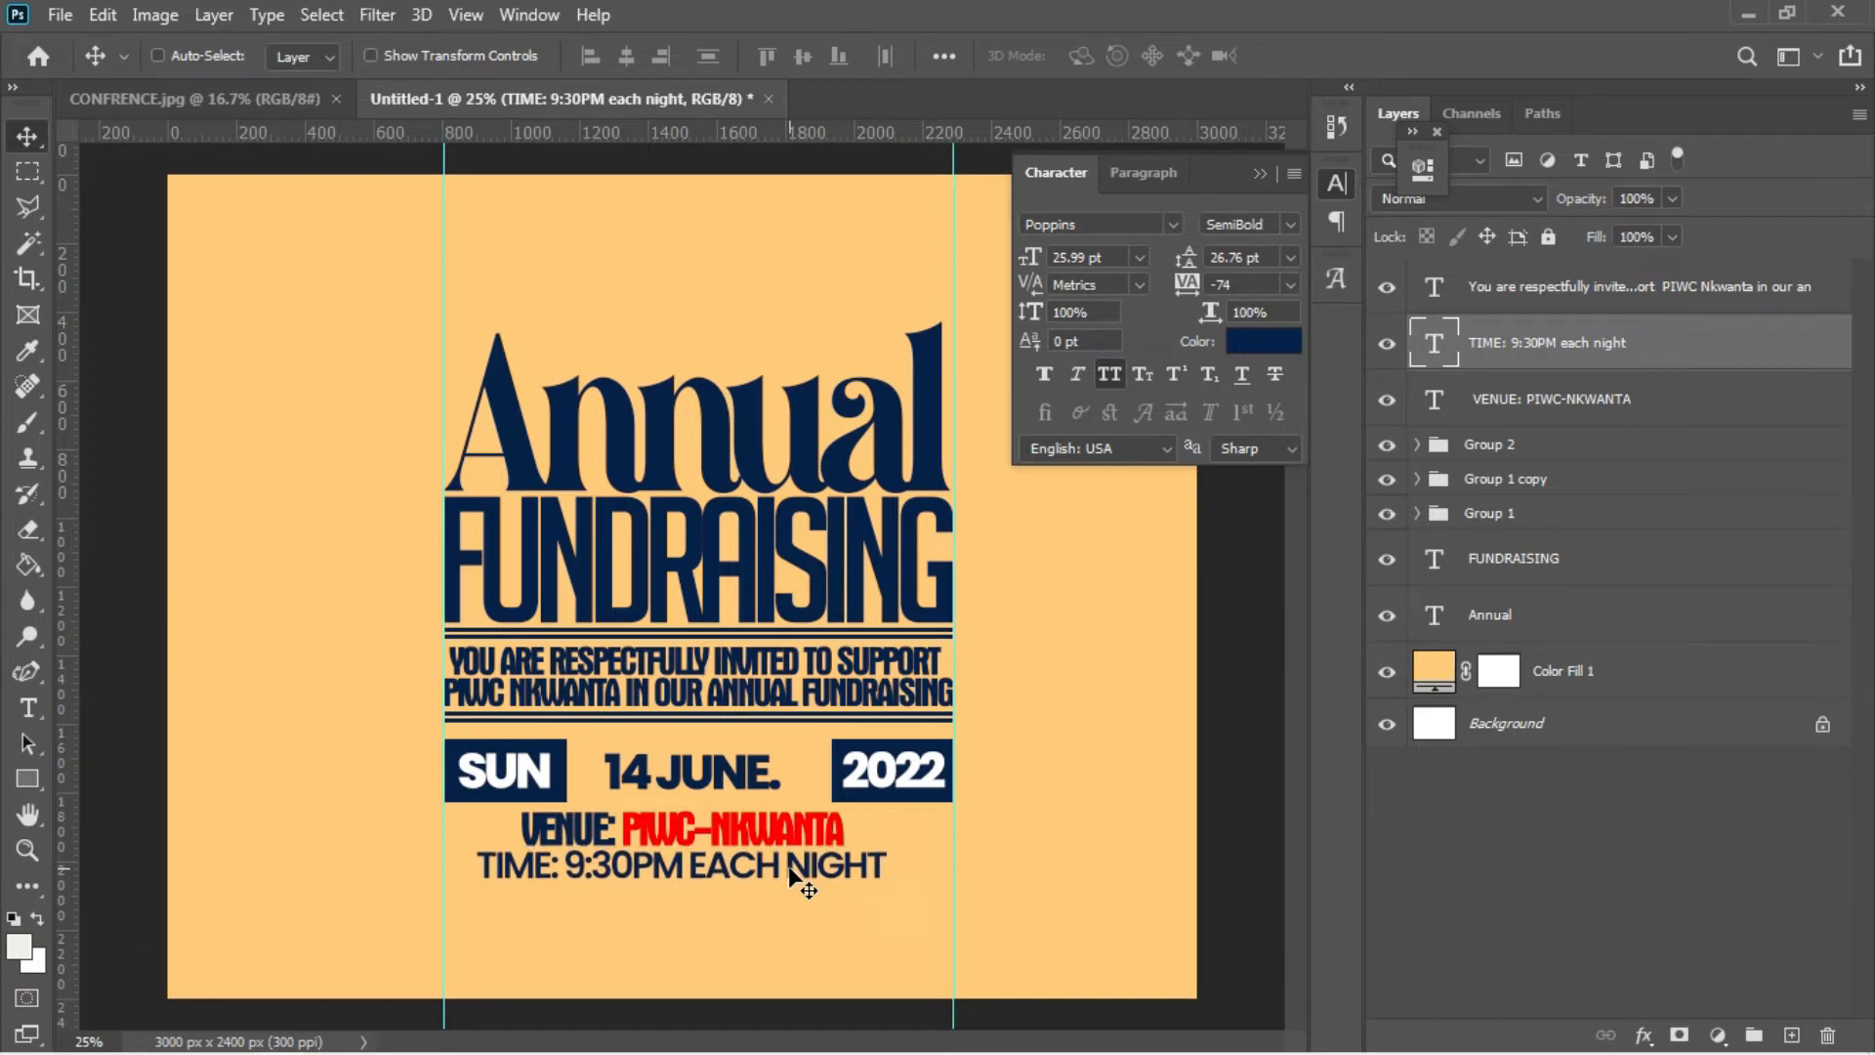
# - Set the time line's weight to Bold and center it horizontally on the canvas
pyautogui.click(1287, 222)
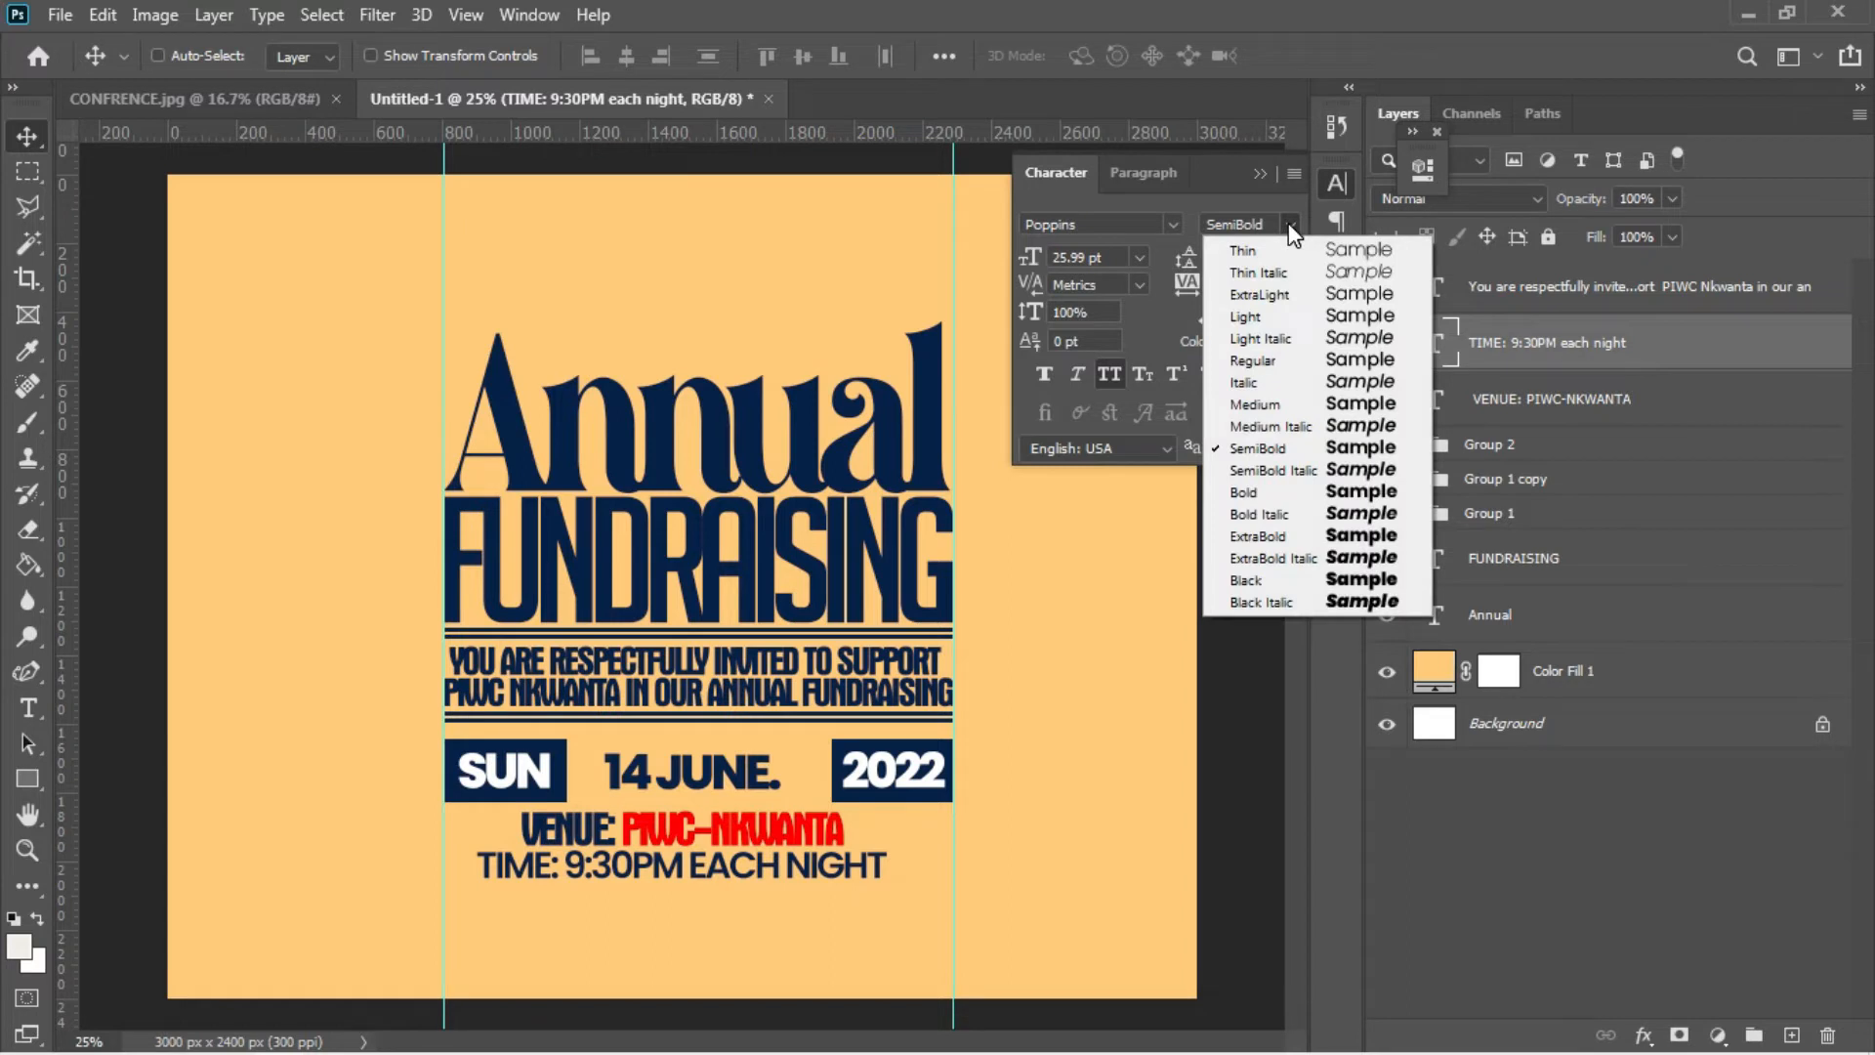
pyautogui.click(1308, 494)
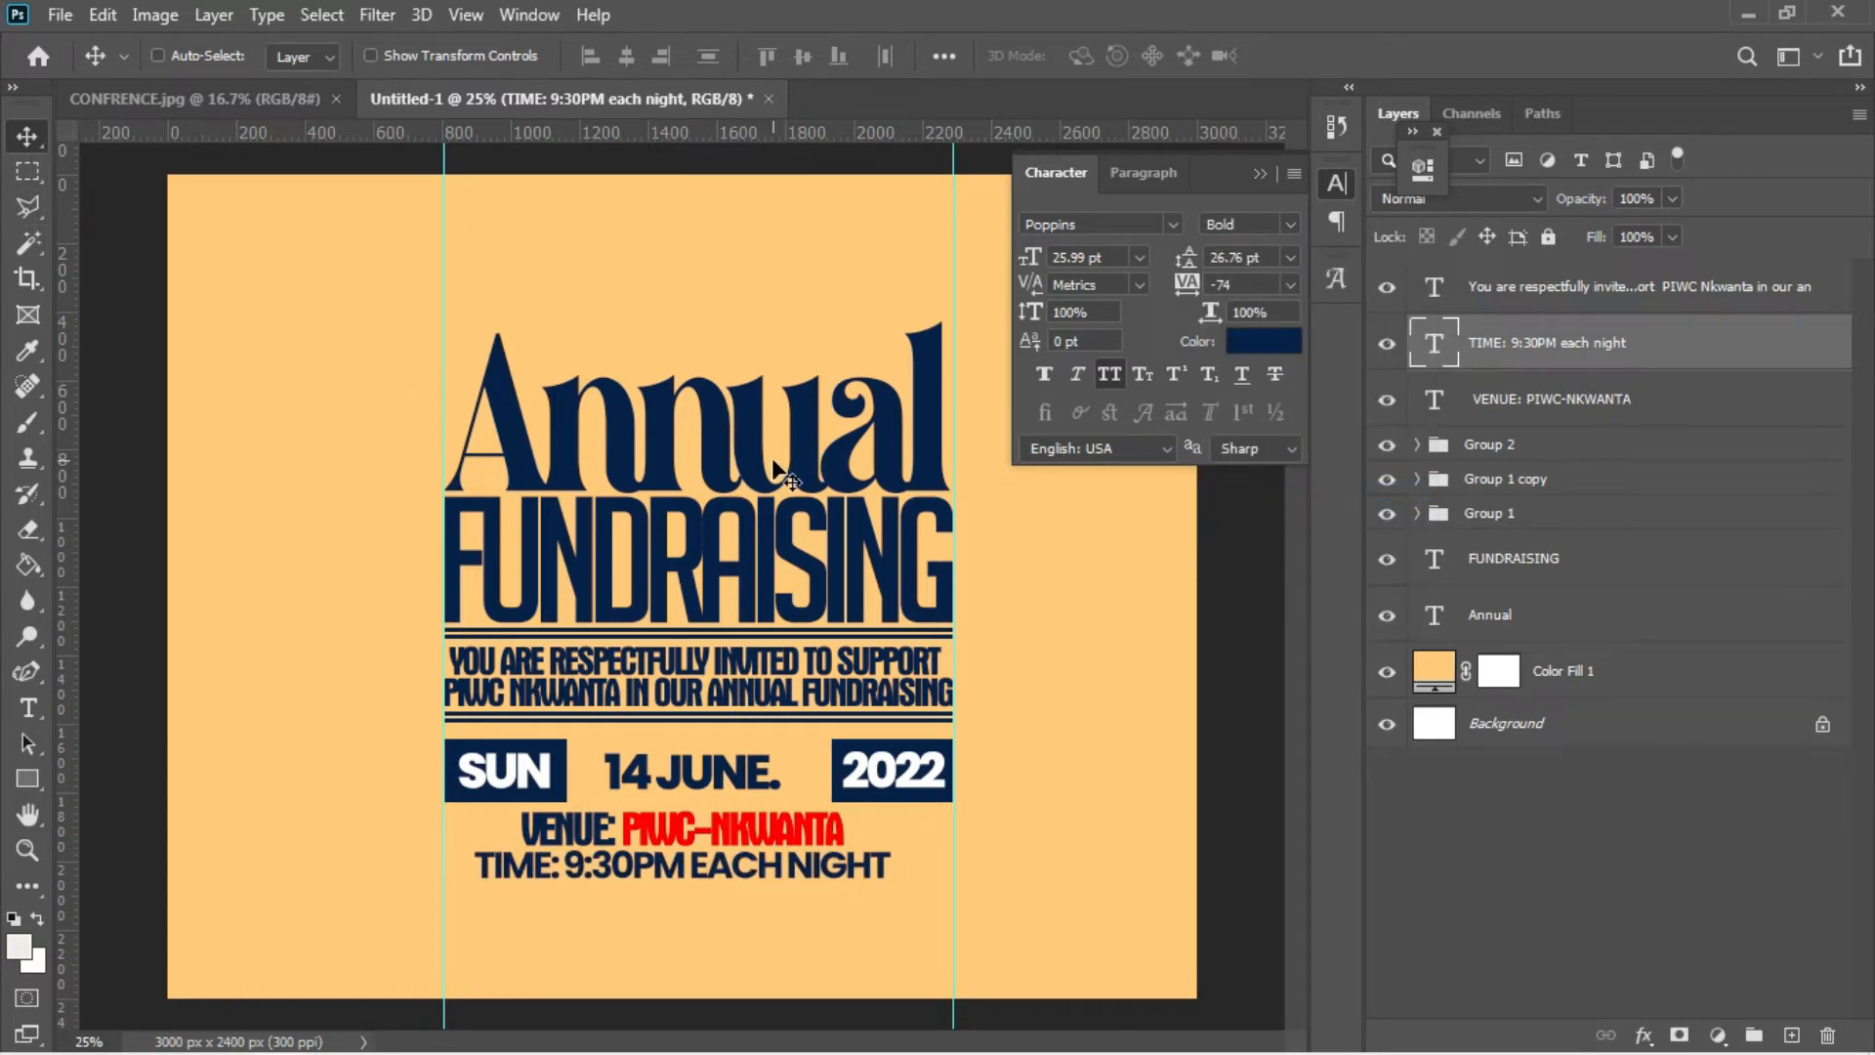
pyautogui.hotkey('ctrl', 'a')
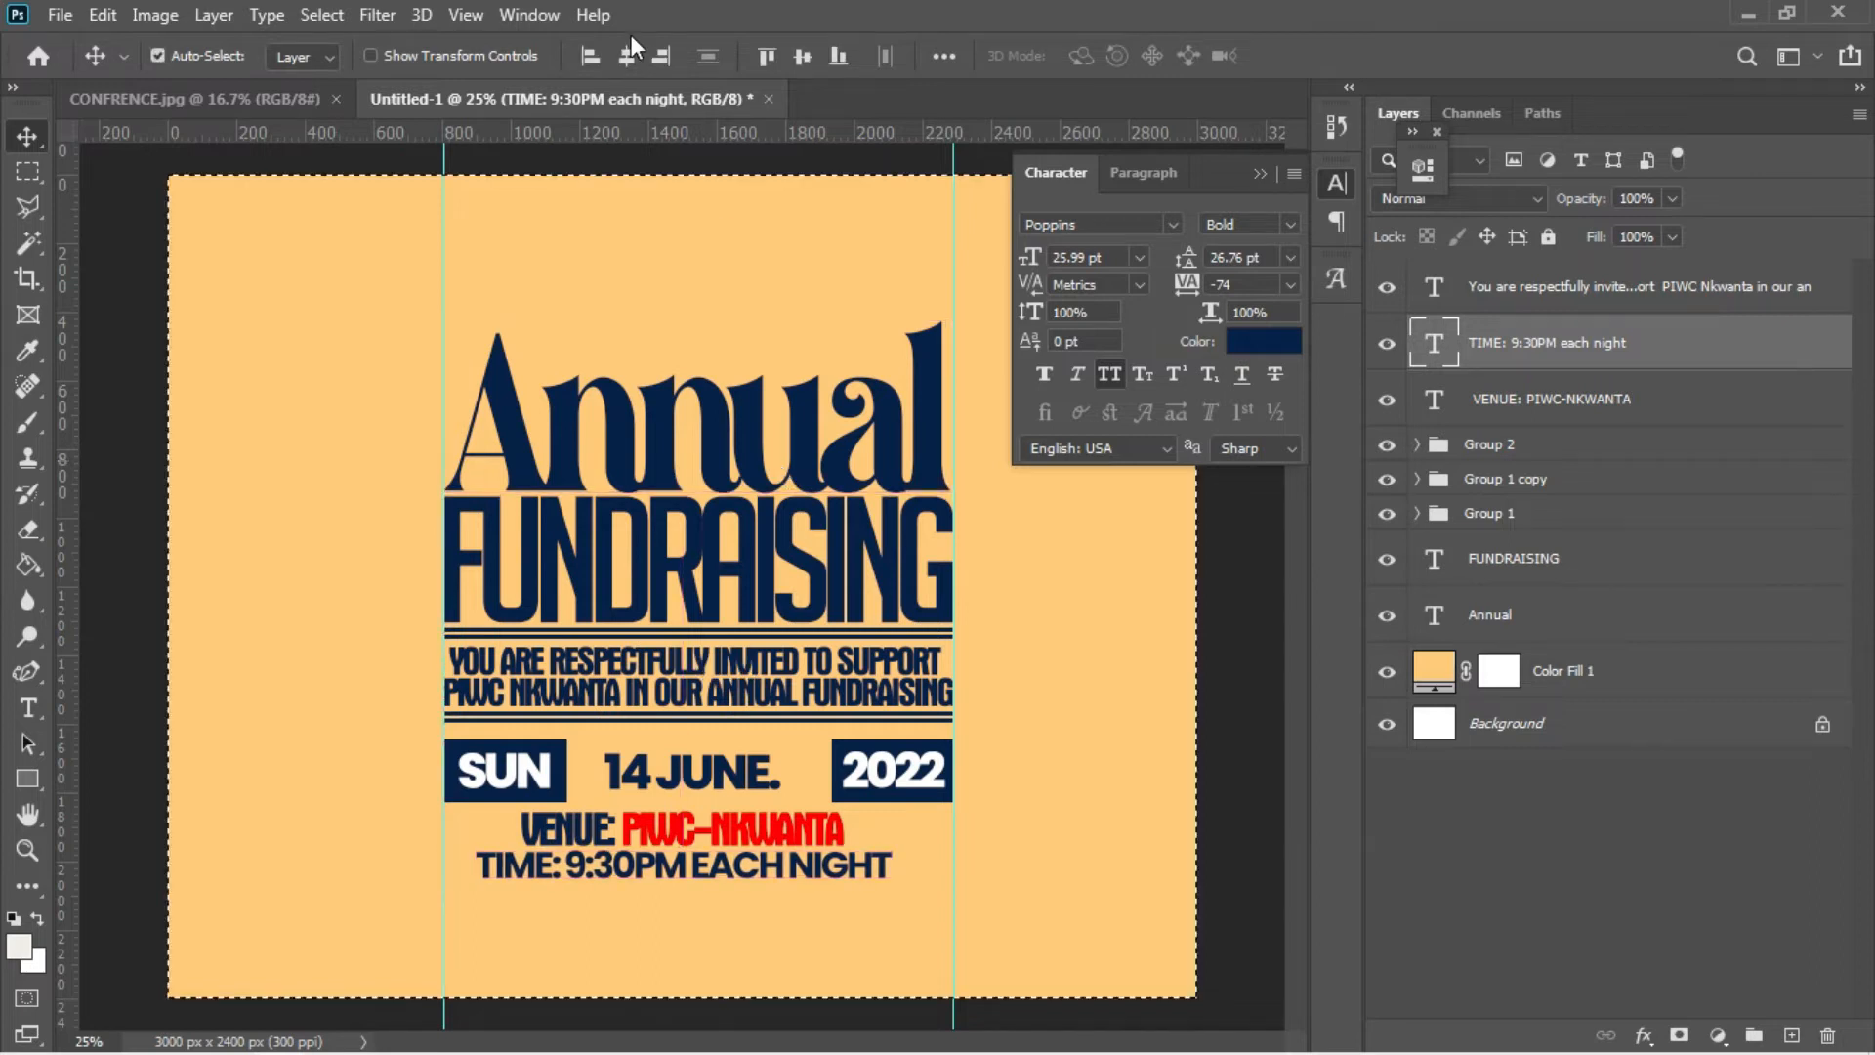
pyautogui.click(626, 56)
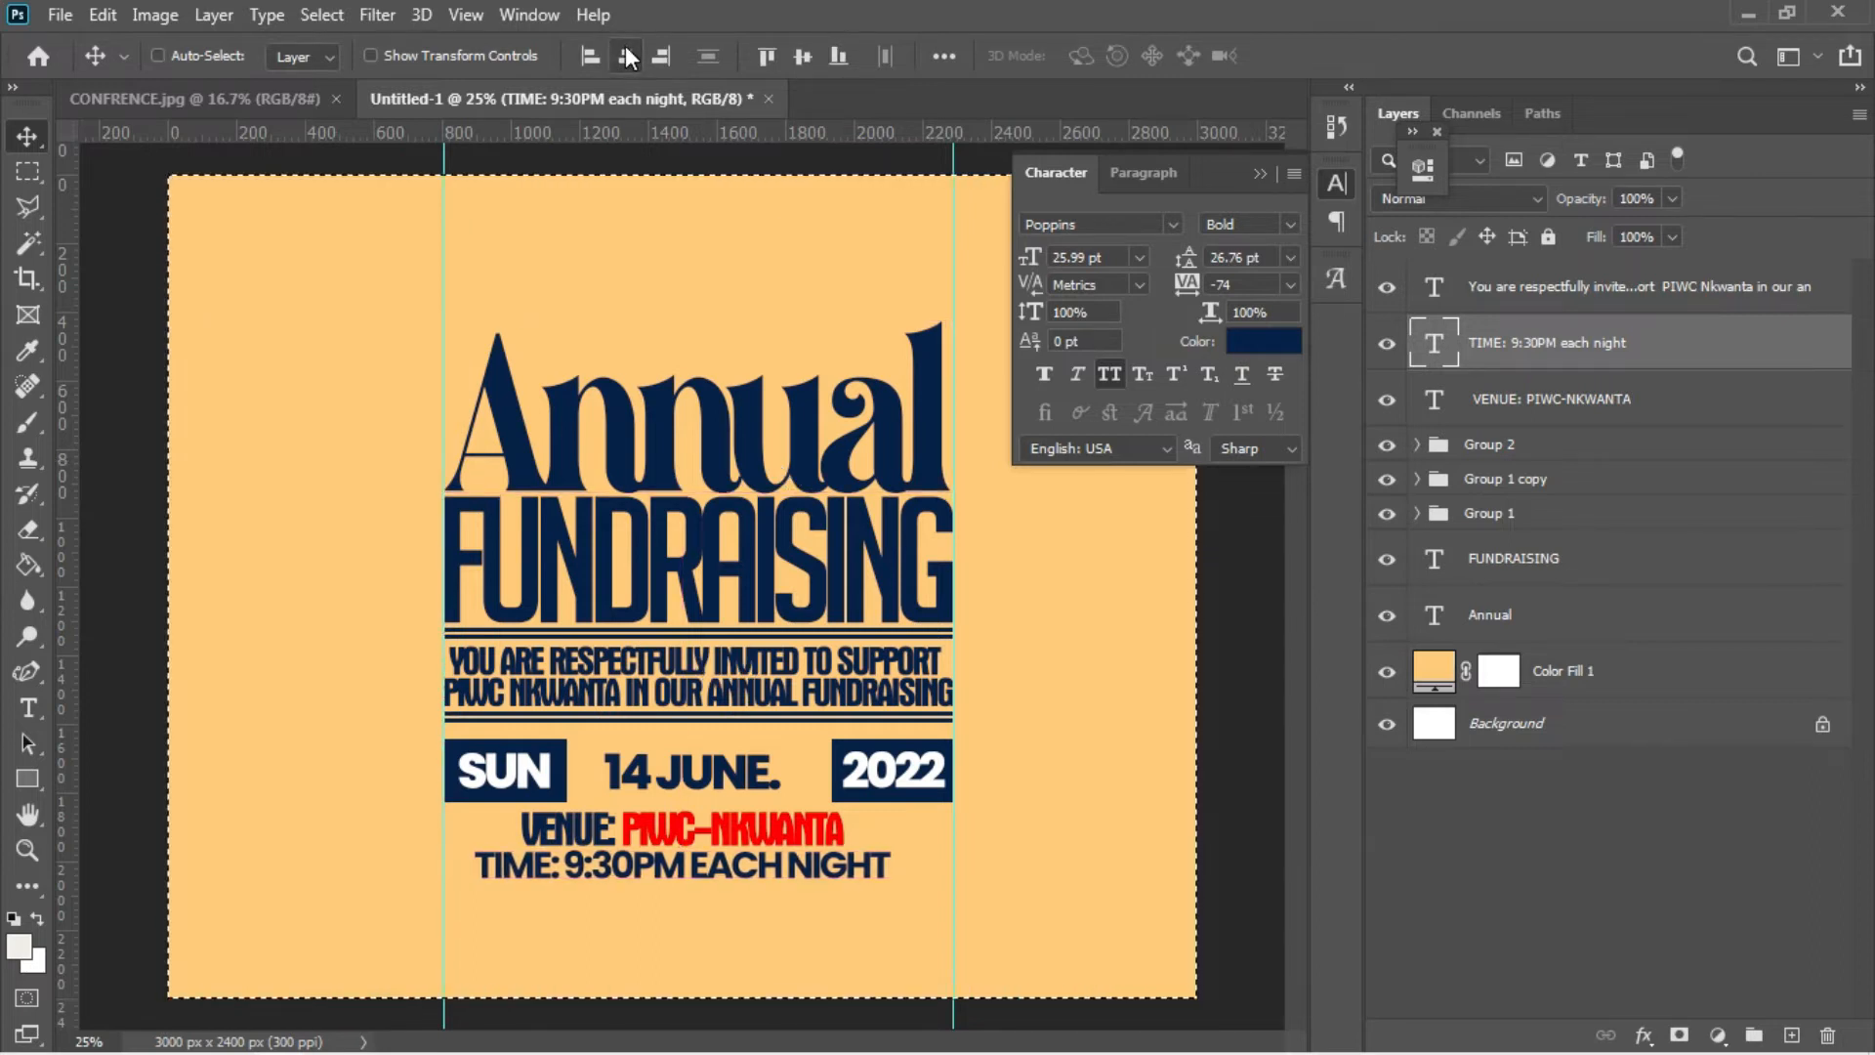
pyautogui.hotkey('ctrl', 'd')
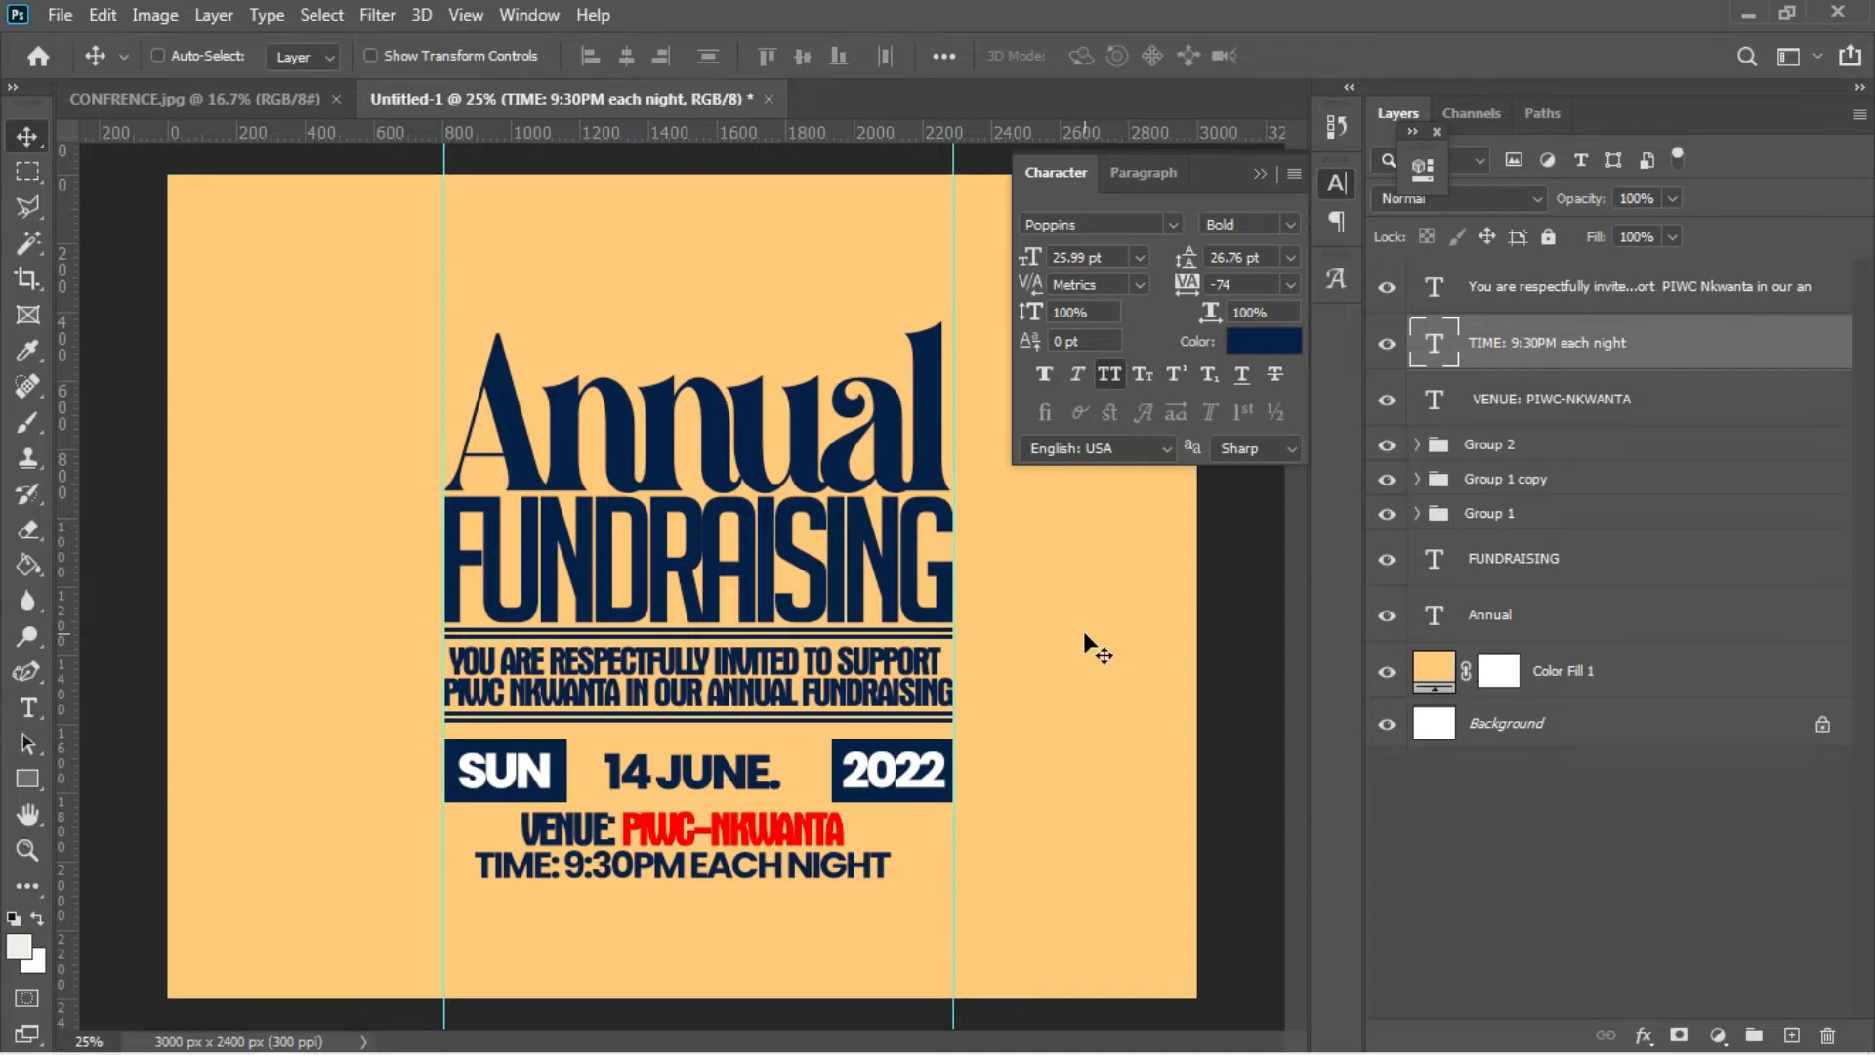
# - Group all text layers and existing groups above the color fill, and toggle the new group's visibility to check its contents
pyautogui.click(1512, 293)
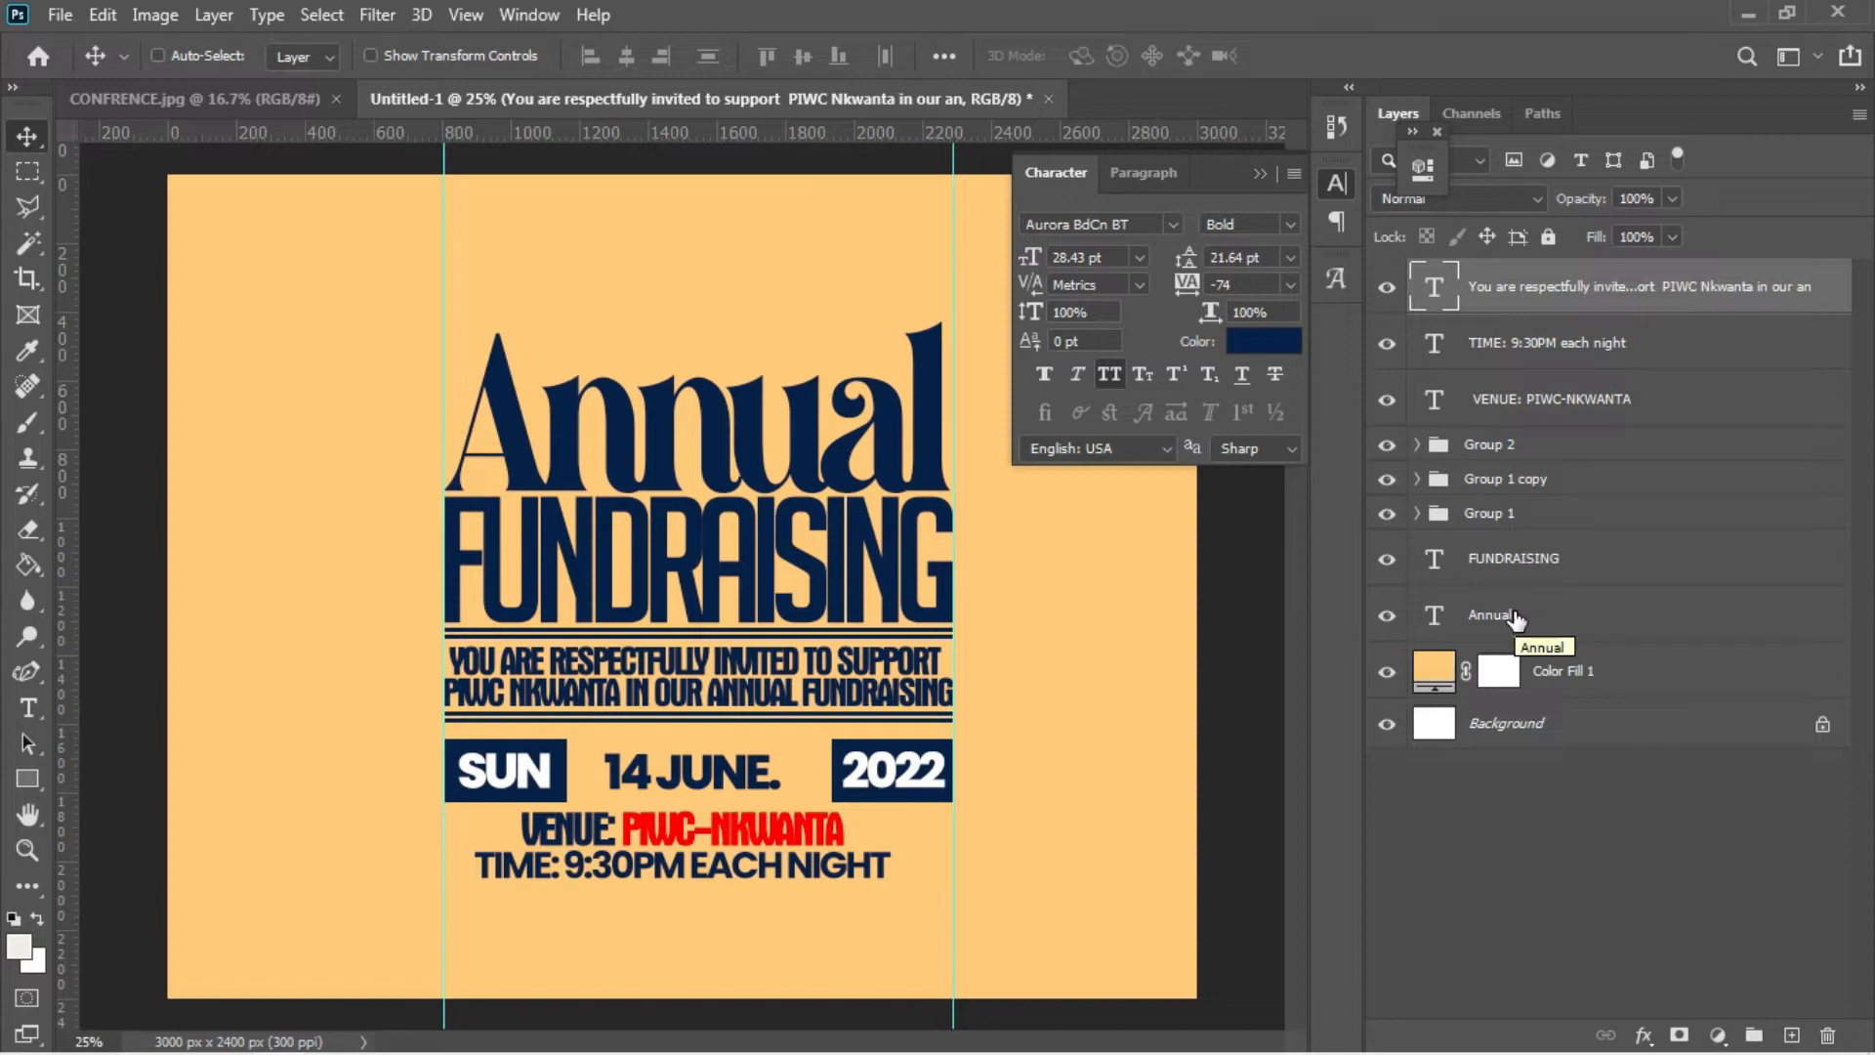
pyautogui.keyDown('shift'); pyautogui.click(1515, 618); pyautogui.keyUp('shift')
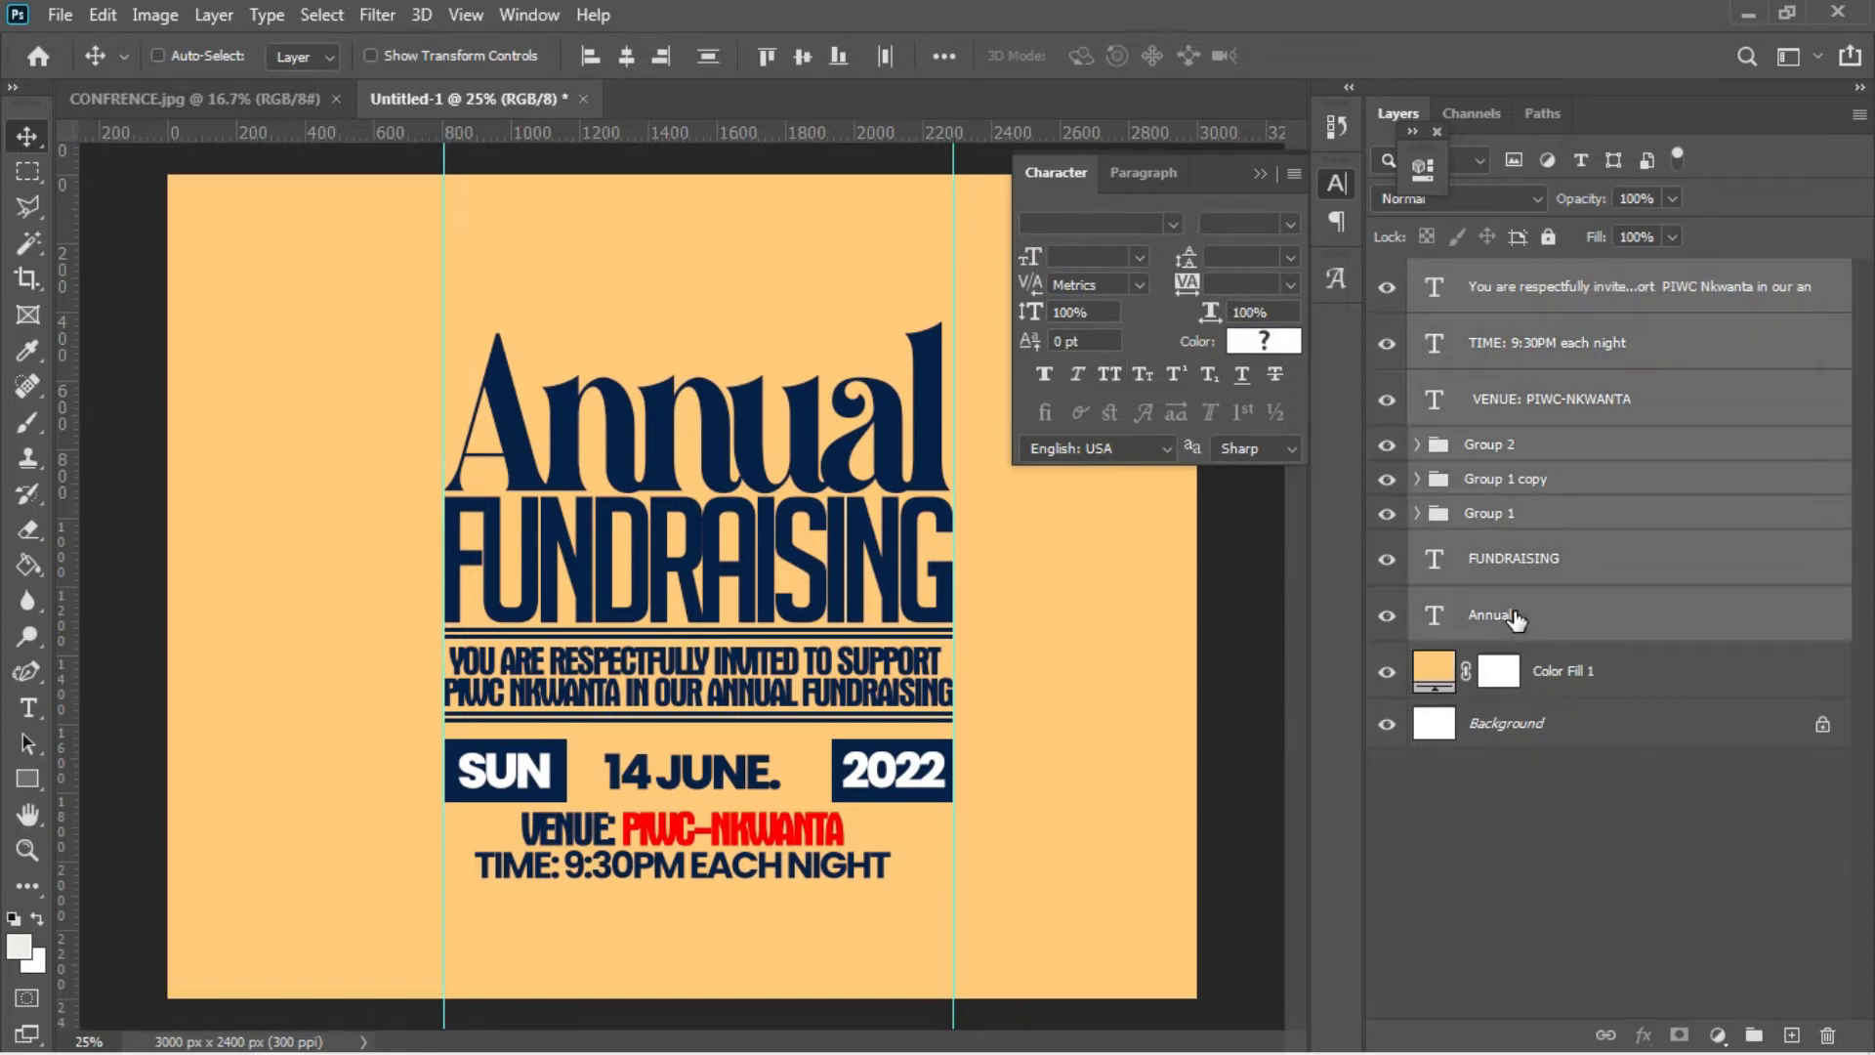
pyautogui.hotkey('ctrl', 'g')
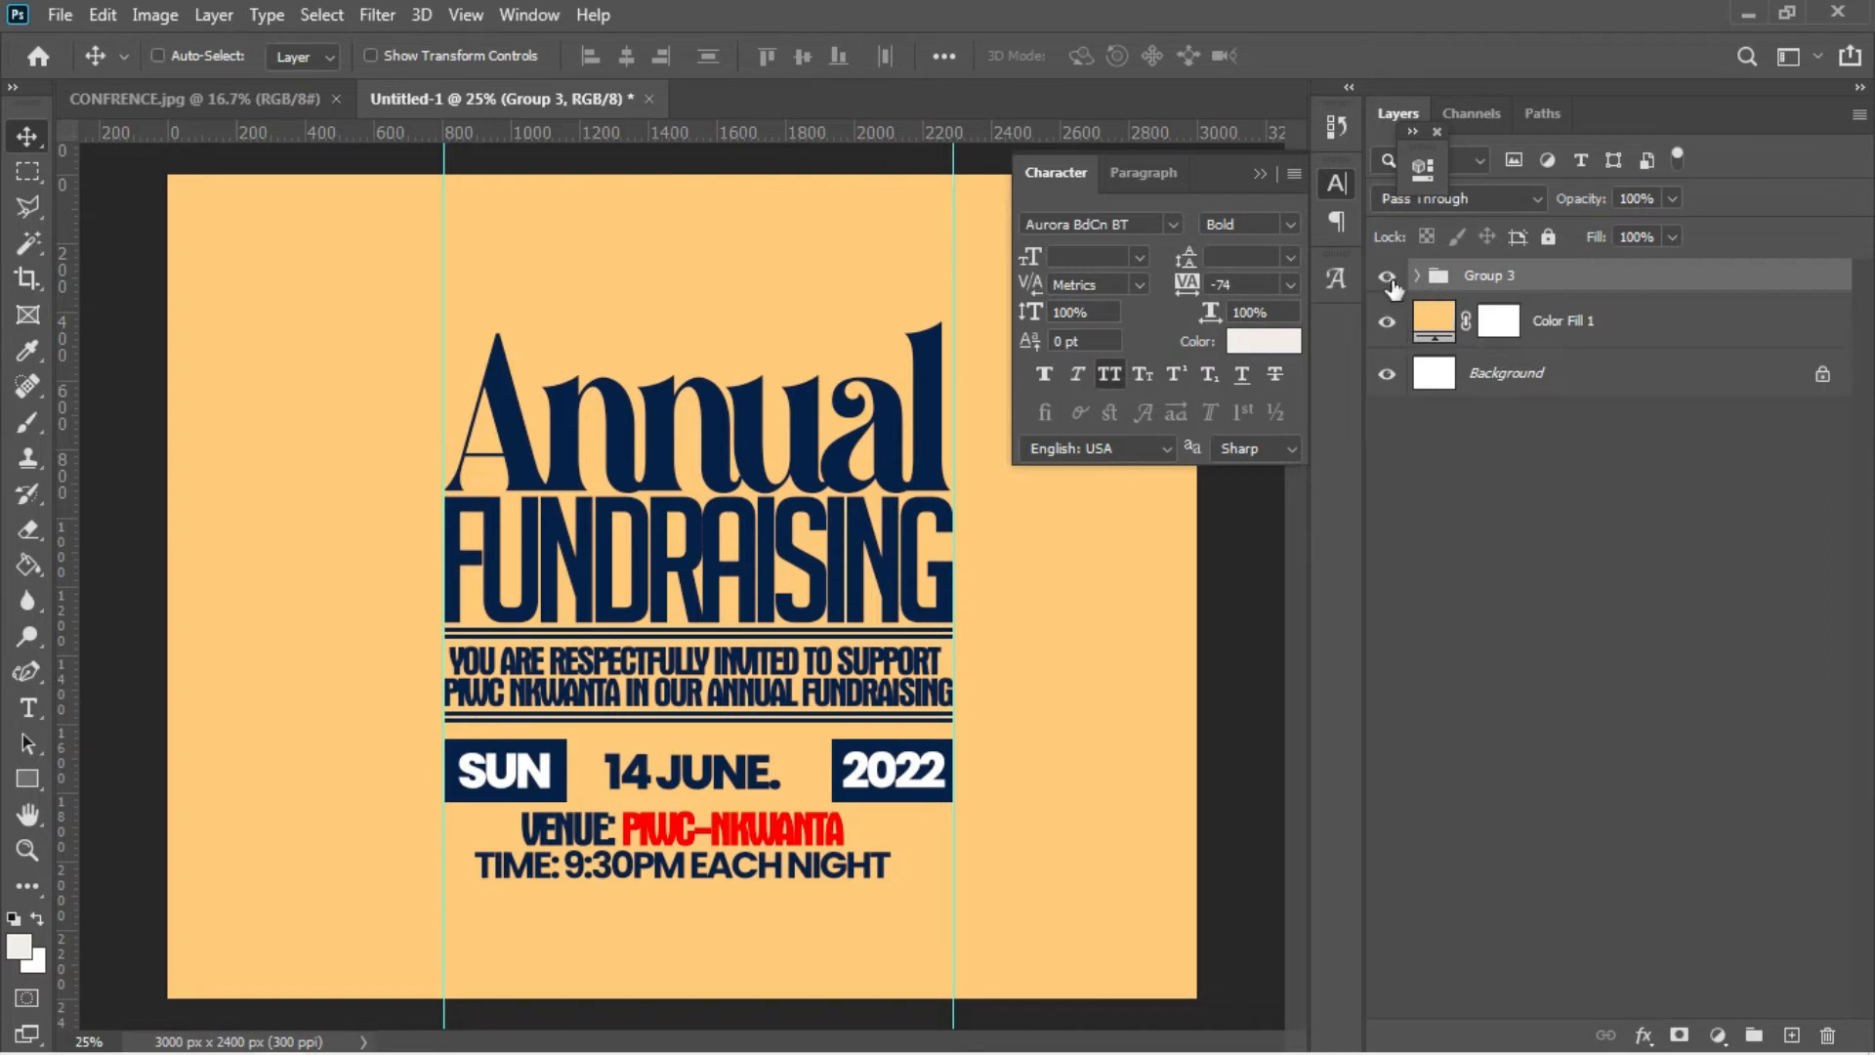
pyautogui.click(1388, 279)
pyautogui.click(1387, 278)
# - Nudge the grouped flyer text upward to free up space at the bottom of the canvas
pyautogui.press('Up')
pyautogui.press('Up')
pyautogui.press('Up')
pyautogui.press('Up')
pyautogui.press('Up')
pyautogui.press('Up')
pyautogui.press('Up')
pyautogui.press('Up')
pyautogui.press('Up')
pyautogui.press('Up')
pyautogui.press('Up')
pyautogui.press('Up')
pyautogui.press('Up')
pyautogui.press('Up')
pyautogui.press('Up')
pyautogui.press('Up')
pyautogui.press('Up')
pyautogui.press('Up')
pyautogui.press('Up')
pyautogui.press('Up')
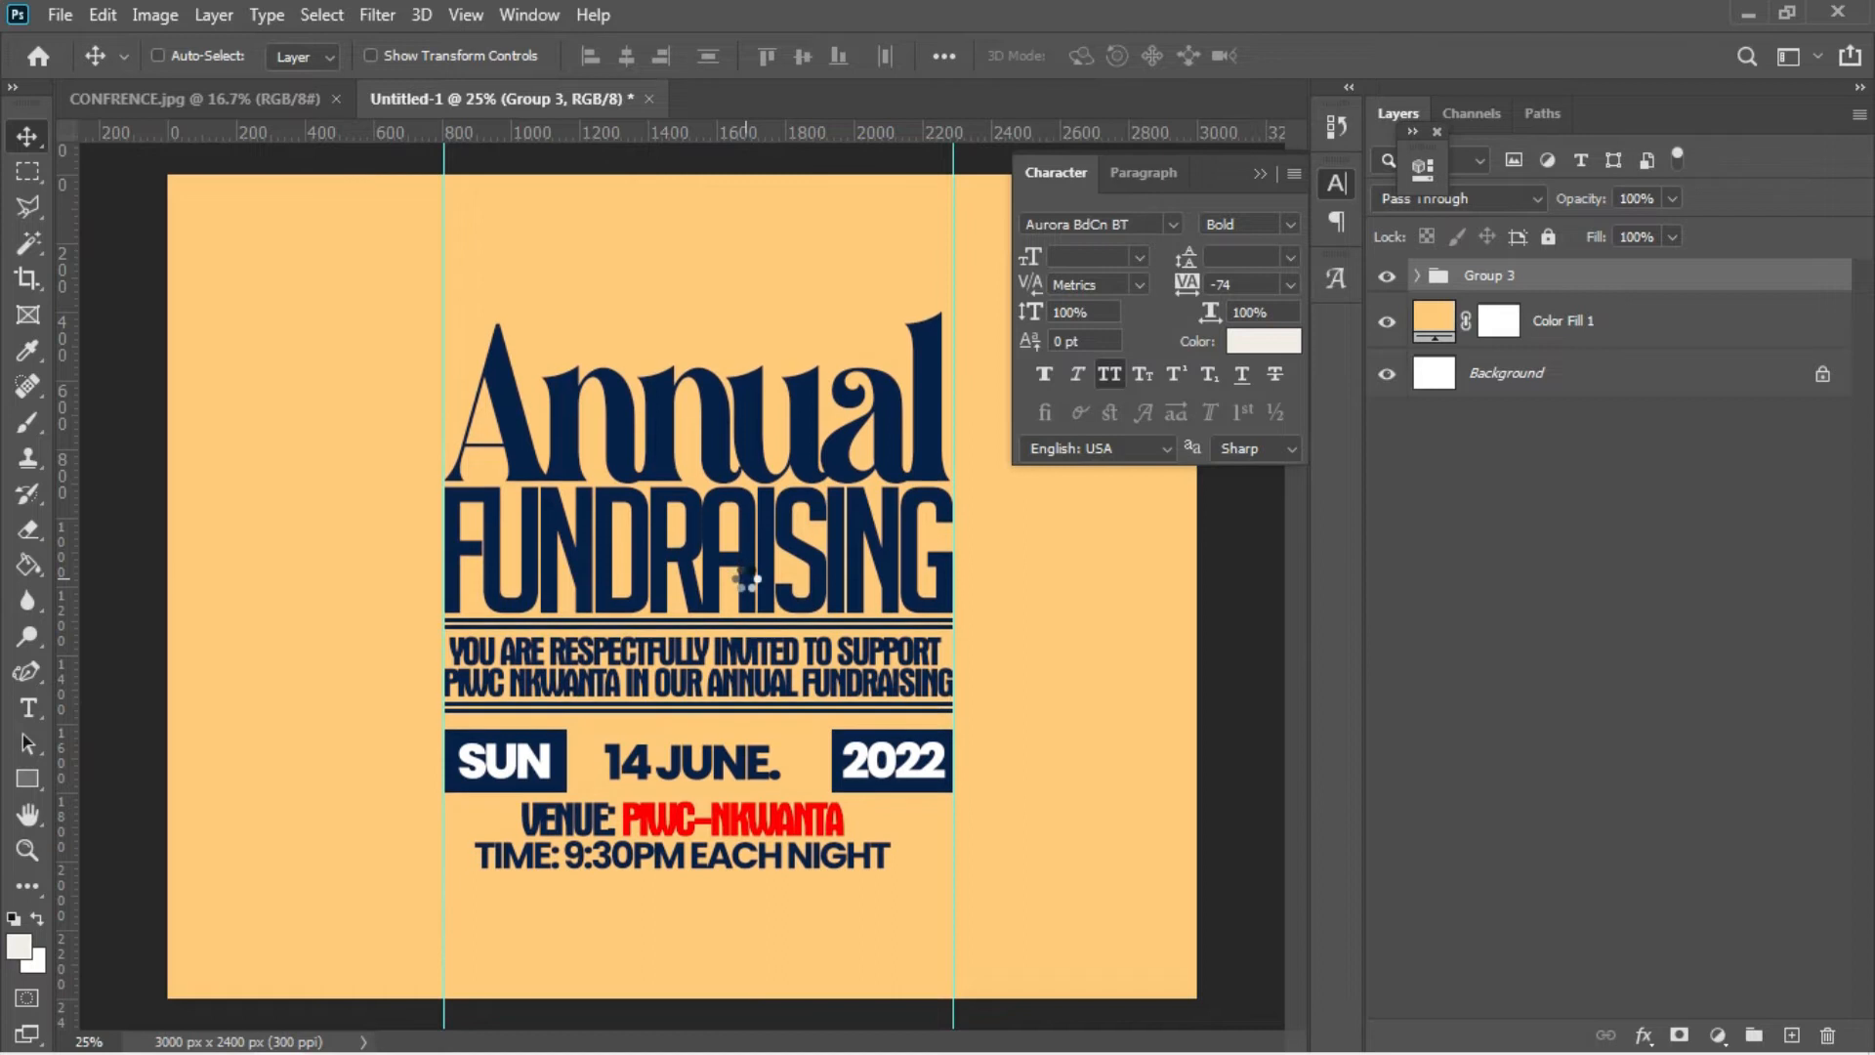
pyautogui.press('Up')
pyautogui.press('Up')
pyautogui.press('Up')
pyautogui.press('Up')
pyautogui.press('Up')
pyautogui.press('Up')
pyautogui.press('Up')
pyautogui.press('Up')
pyautogui.press('Up')
pyautogui.press('Up')
pyautogui.press('Up')
pyautogui.press('Up')
pyautogui.press('Up')
pyautogui.press('Up')
pyautogui.press('Up')
pyautogui.press('Up')
pyautogui.press('Up')
pyautogui.press('Up')
pyautogui.press('Up')
pyautogui.press('Up')
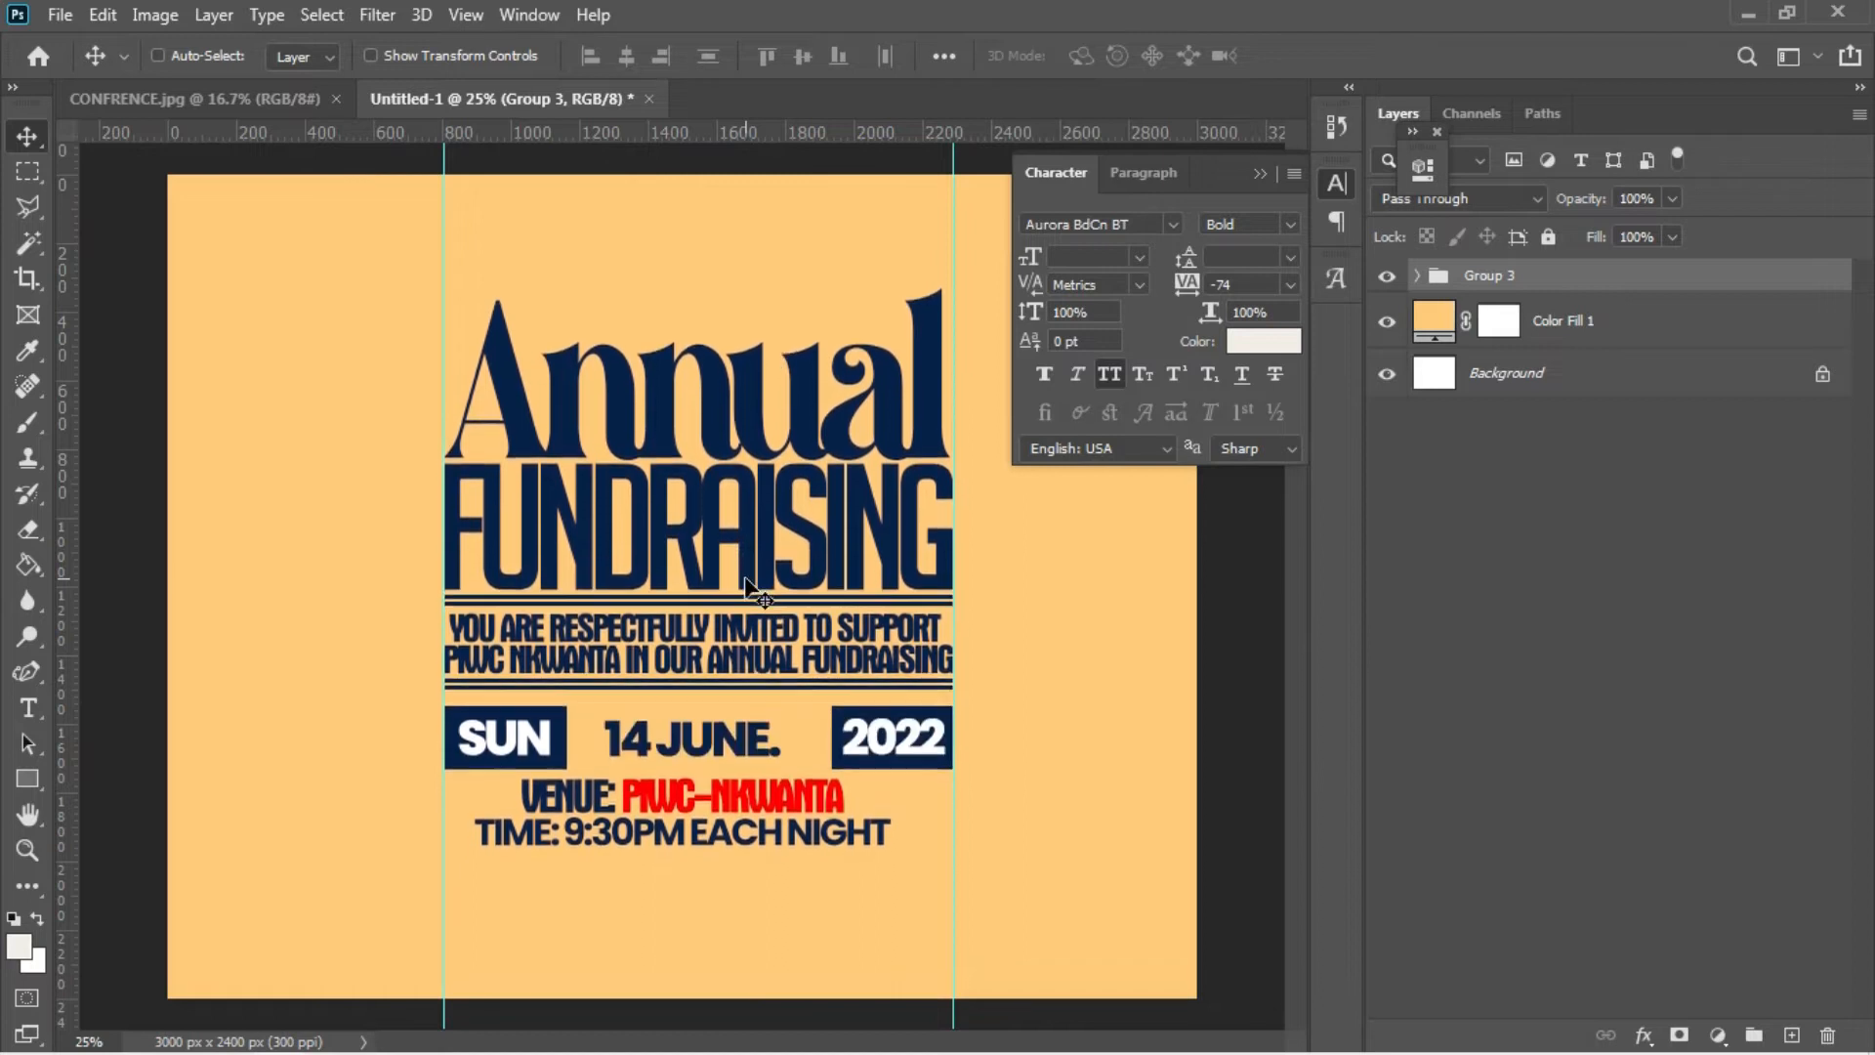
pyautogui.press('Up')
pyautogui.press('Up')
pyautogui.press('Up')
pyautogui.press('Up')
pyautogui.press('Up')
pyautogui.press('Up')
pyautogui.press('Up')
pyautogui.press('Up')
pyautogui.press('Up')
pyautogui.press('Up')
pyautogui.press('Up')
pyautogui.press('Up')
pyautogui.press('Up')
pyautogui.press('Up')
pyautogui.press('Up')
pyautogui.press('Up')
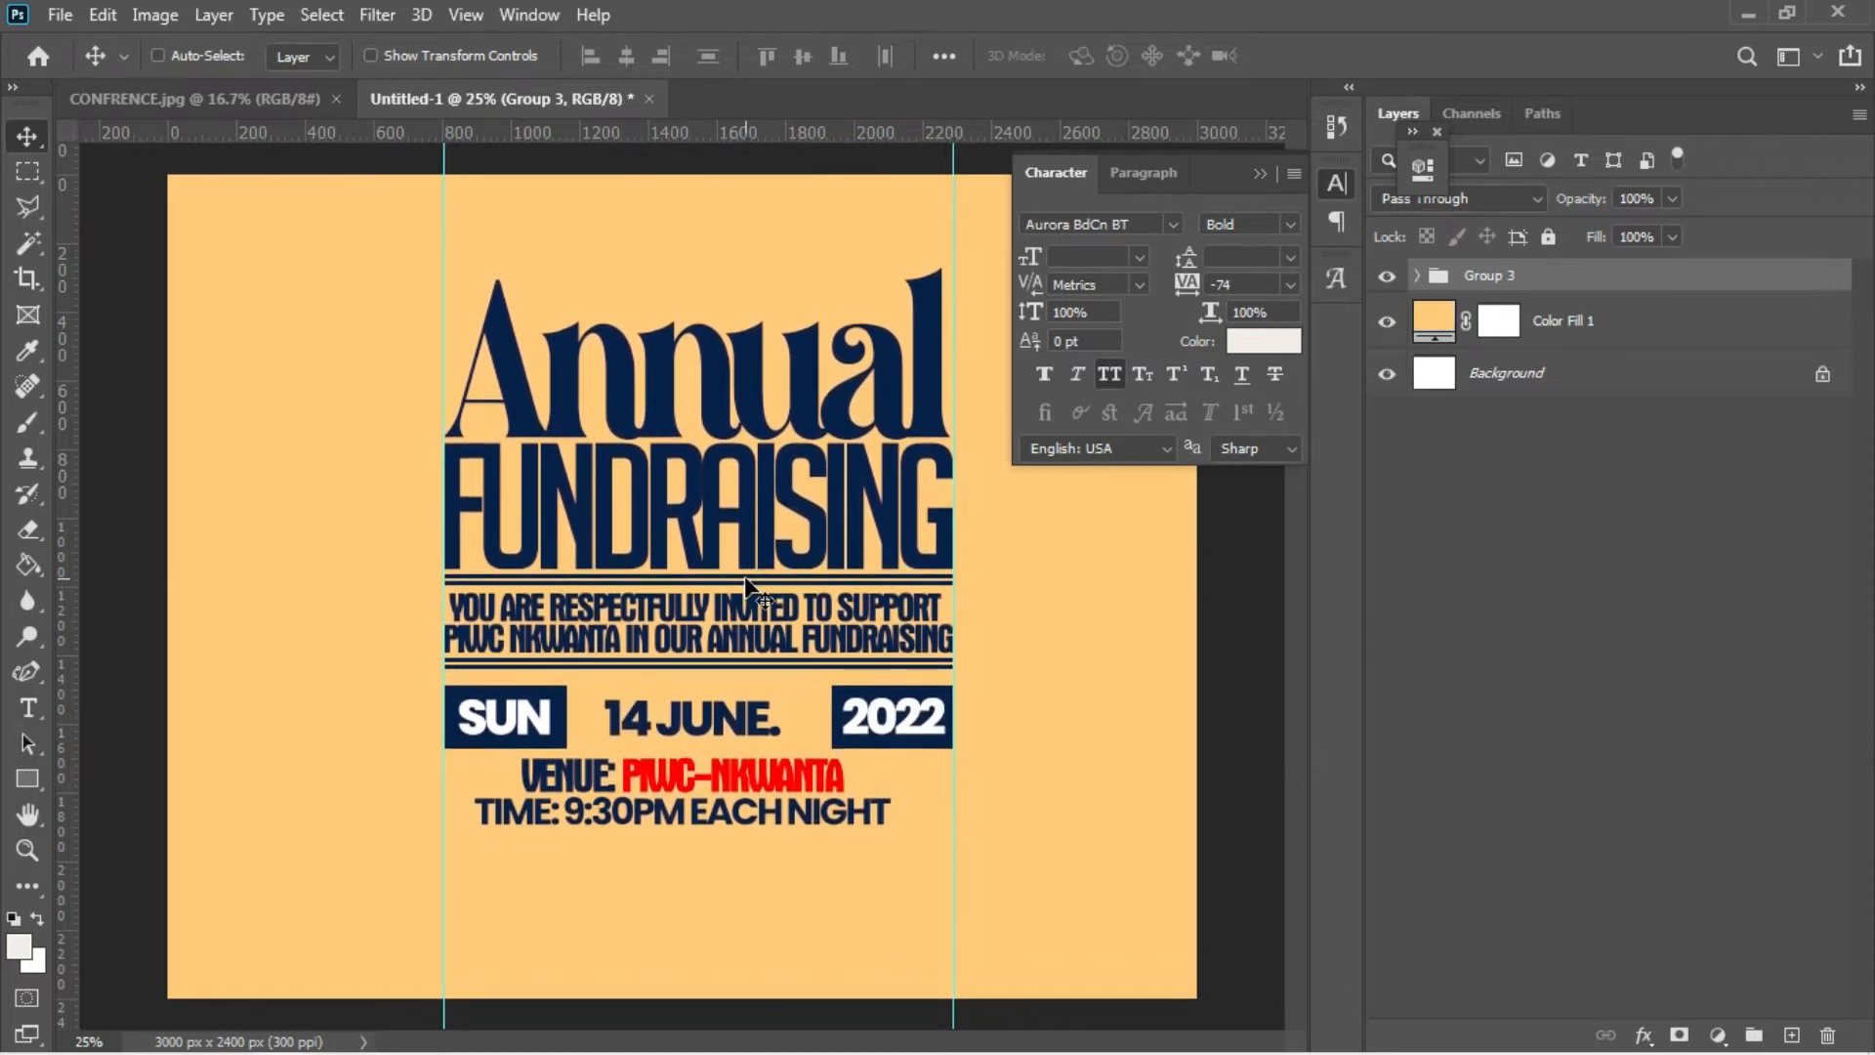
pyautogui.press('Up')
pyautogui.press('Up')
pyautogui.press('Up')
pyautogui.press('Up')
pyautogui.press('Up')
pyautogui.press('Up')
pyautogui.press('Up')
pyautogui.press('Up')
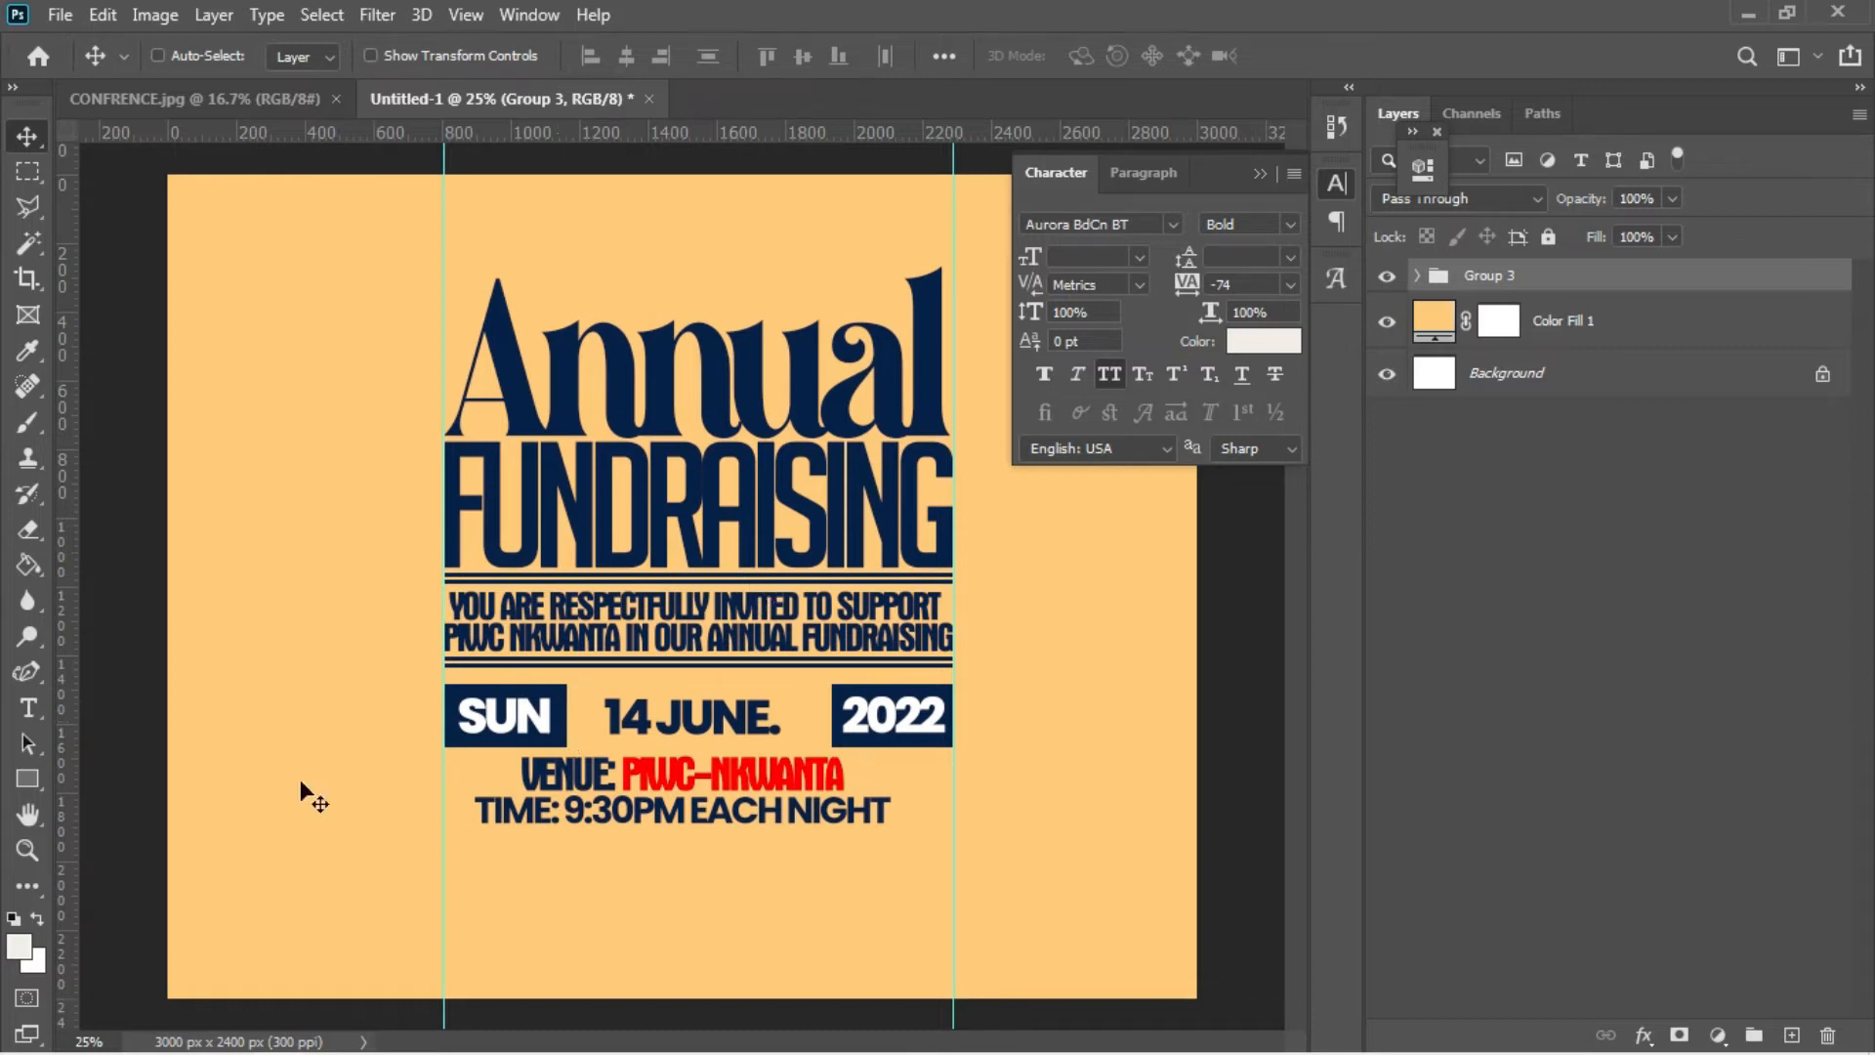
# - Draw a rectangle about 3184 by 440 px across the canvas bottom, with no stroke and the title's navy as fill
pyautogui.click(27, 786)
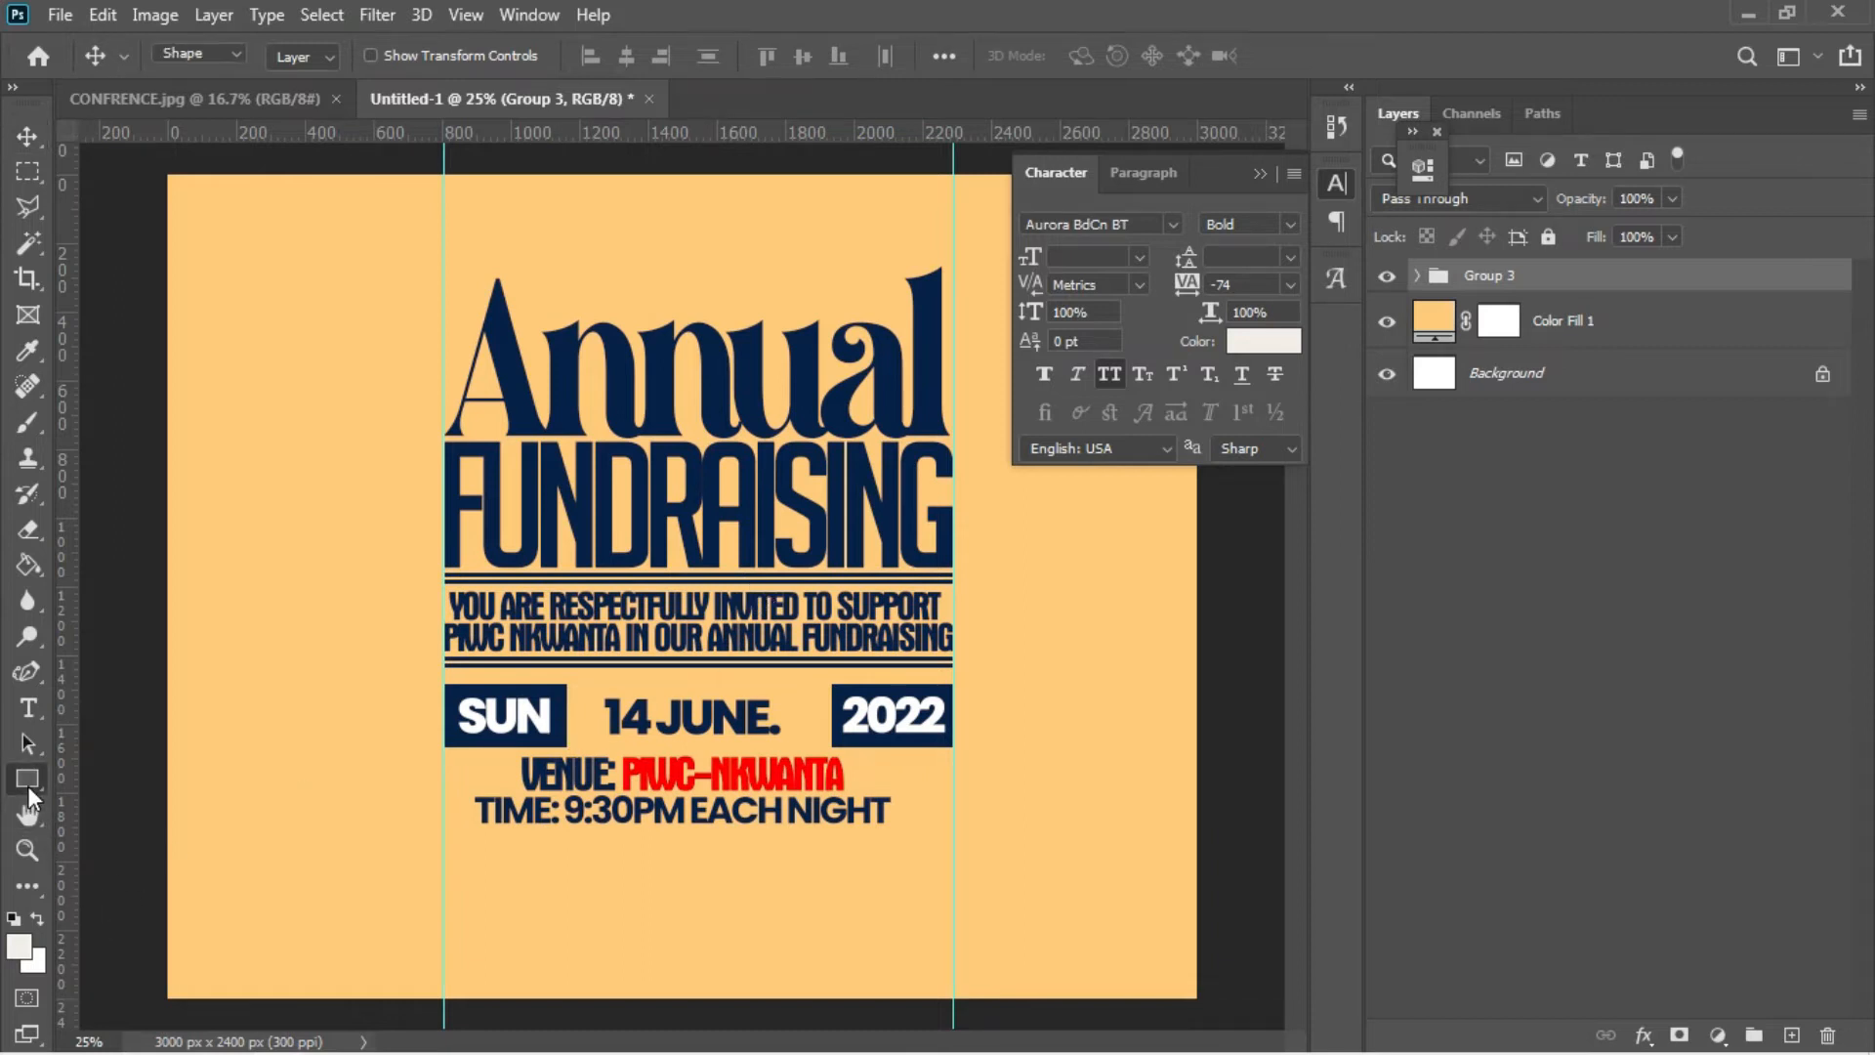
pyautogui.click(73, 787)
pyautogui.moveTo(122, 880); pyautogui.dragTo(1213, 1029)
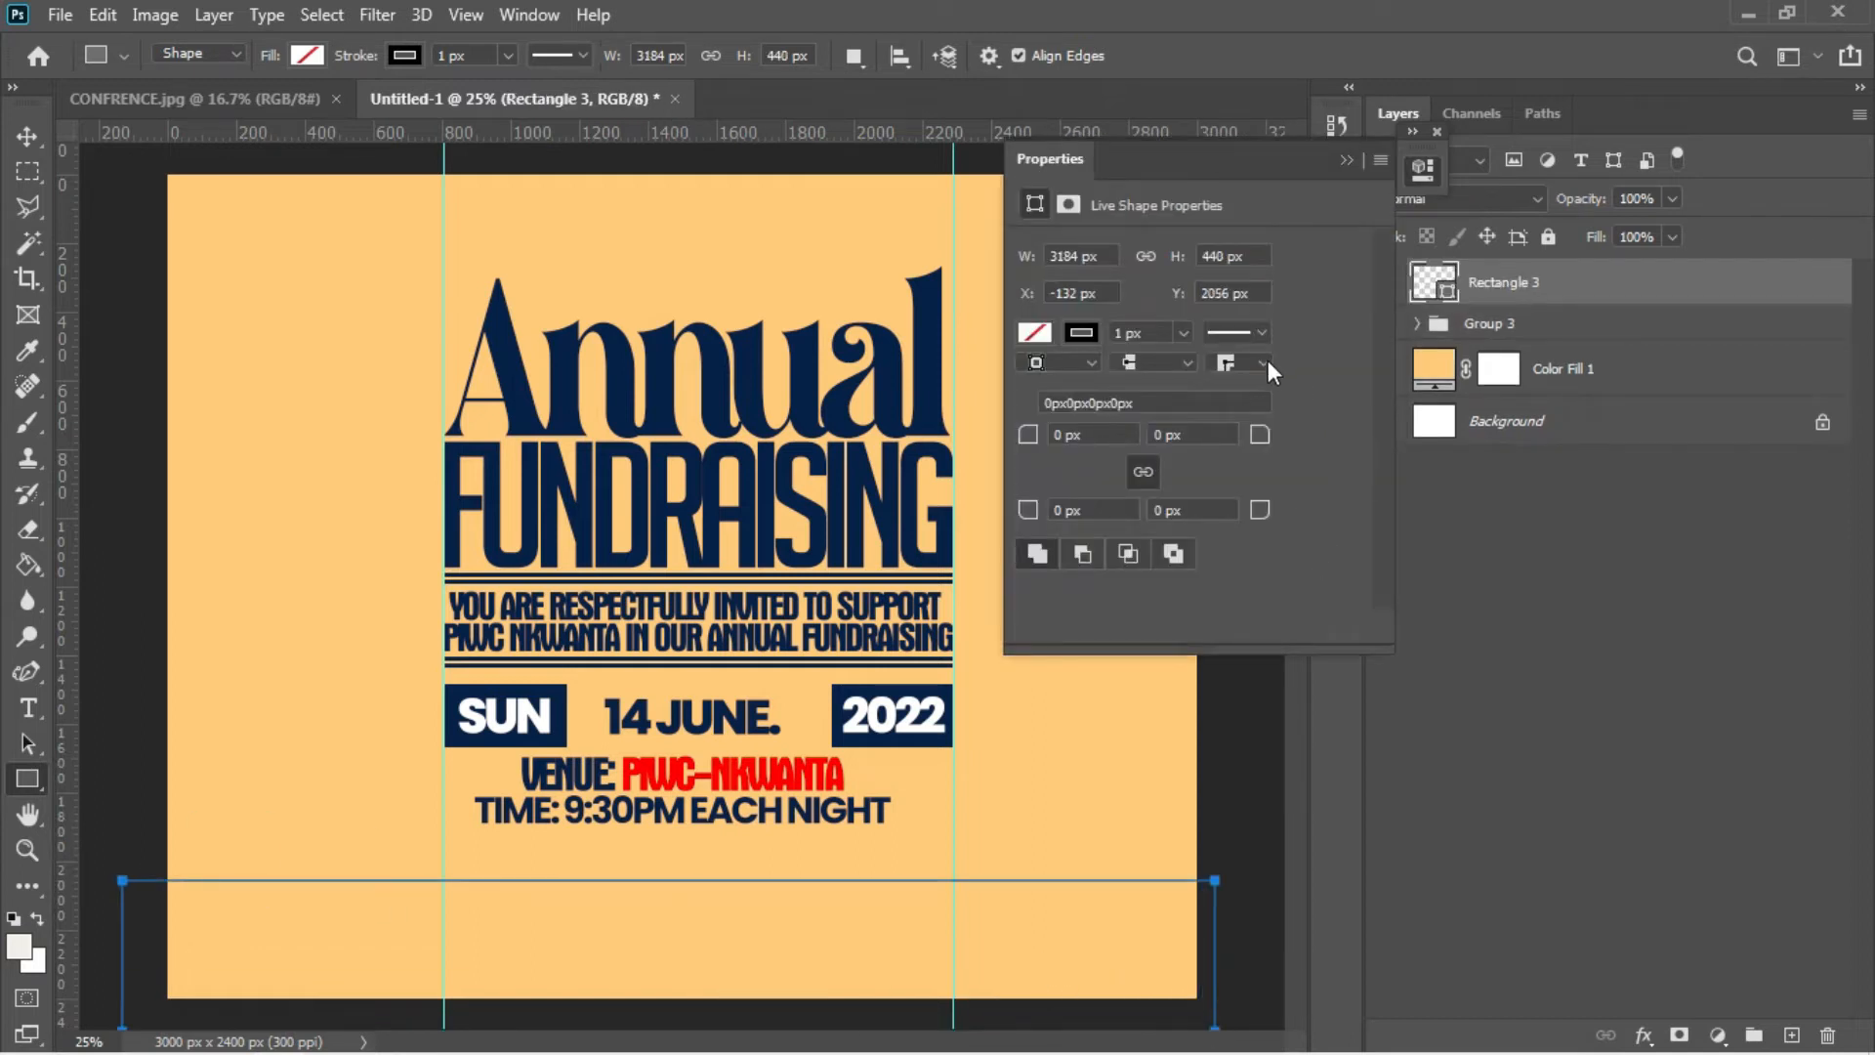
pyautogui.click(1081, 332)
pyautogui.click(1045, 386)
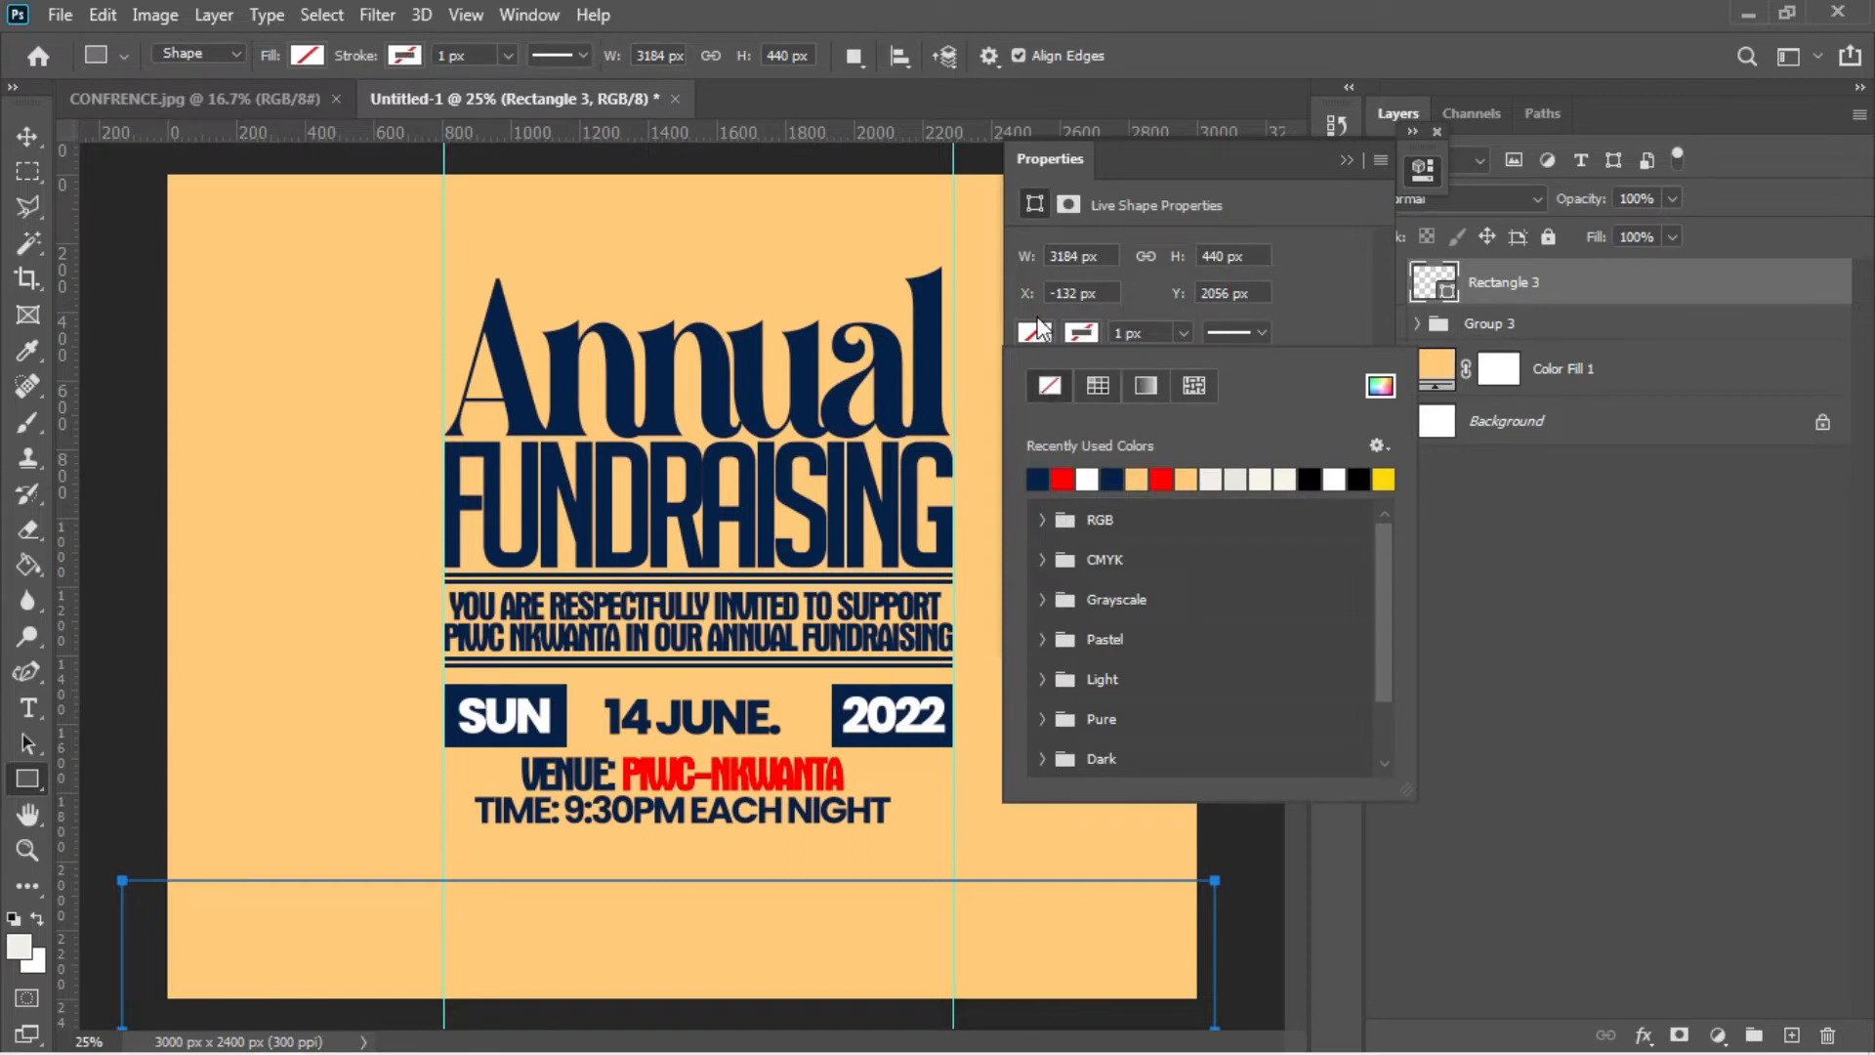
pyautogui.click(1038, 479)
# - Nudge the navy bottom rectangle down to a Y position of 2092 px
pyautogui.click(26, 134)
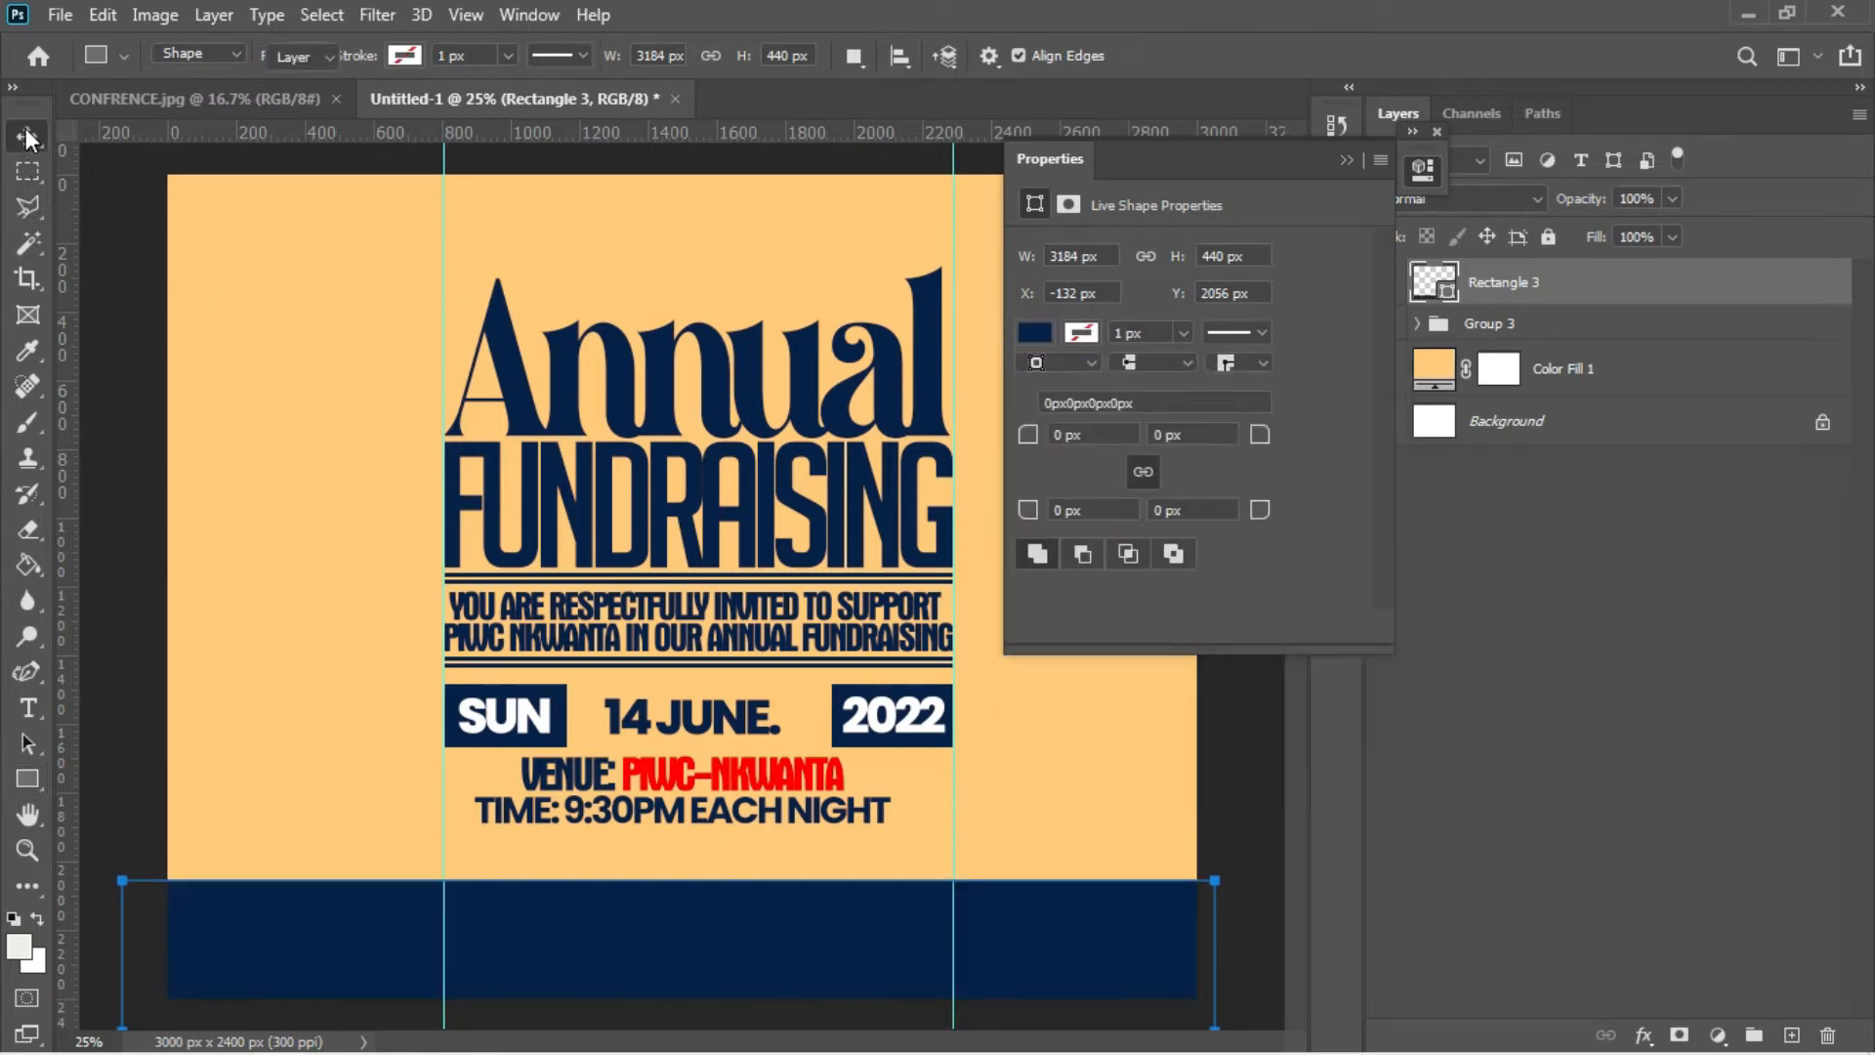
pyautogui.press('Down')
pyautogui.press('Down')
pyautogui.press('Down')
pyautogui.press('Down')
pyautogui.press('Down')
pyautogui.press('Down')
pyautogui.press('Down')
pyautogui.press('Down')
pyautogui.press('Down')
pyautogui.press('Down')
pyautogui.press('Down')
pyautogui.press('Down')
pyautogui.press('Down')
pyautogui.press('Down')
pyautogui.press('Down')
pyautogui.press('Down')
pyautogui.press('Down')
pyautogui.press('Down')
pyautogui.press('Down')
pyautogui.press('Down')
pyautogui.press('Down')
pyautogui.press('Down')
pyautogui.press('Down')
pyautogui.press('Down')
pyautogui.press('Down')
pyautogui.press('Down')
pyautogui.press('Down')
pyautogui.press('Down')
pyautogui.press('Down')
pyautogui.press('Down')
pyautogui.press('Down')
pyautogui.press('Down')
pyautogui.press('Down')
pyautogui.press('Down')
pyautogui.press('Down')
pyautogui.press('Down')
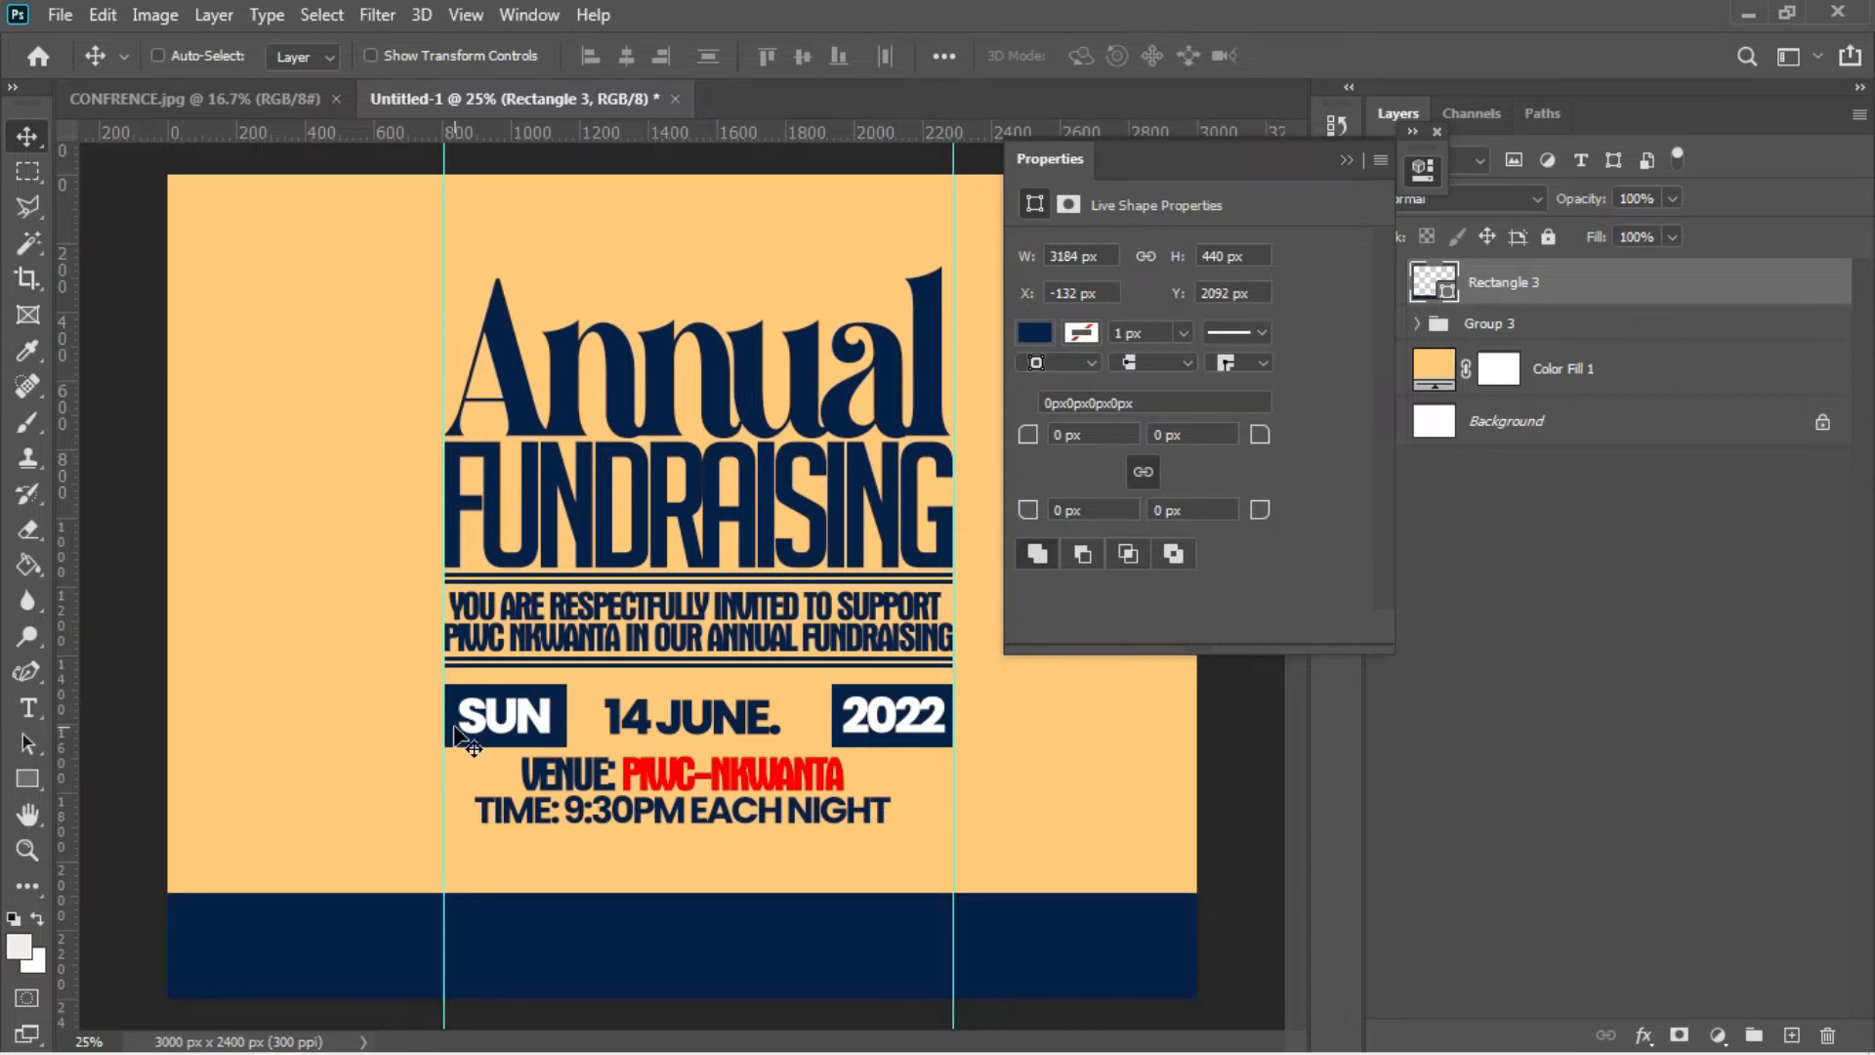
# - Draw a thin navy divider bar about 772 by 12 px below the time line
pyautogui.click(28, 778)
pyautogui.click(104, 781)
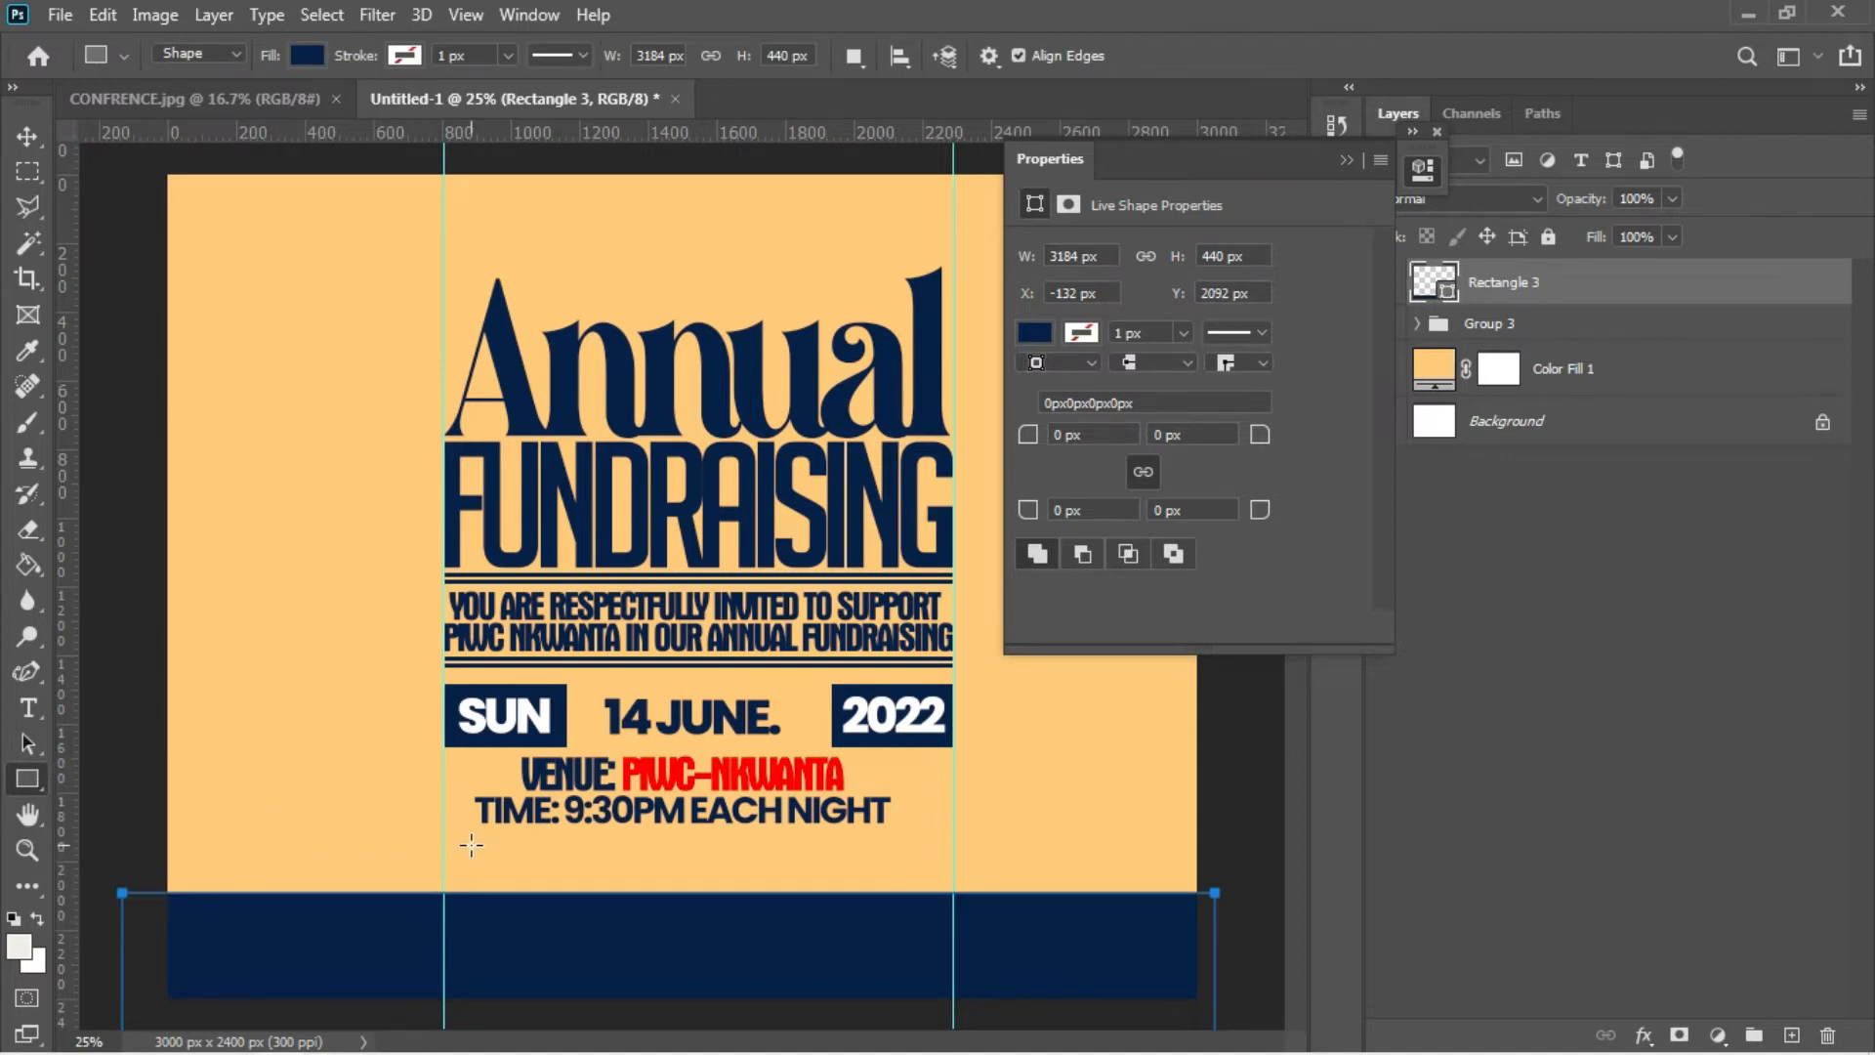
pyautogui.moveTo(466, 843); pyautogui.dragTo(730, 846)
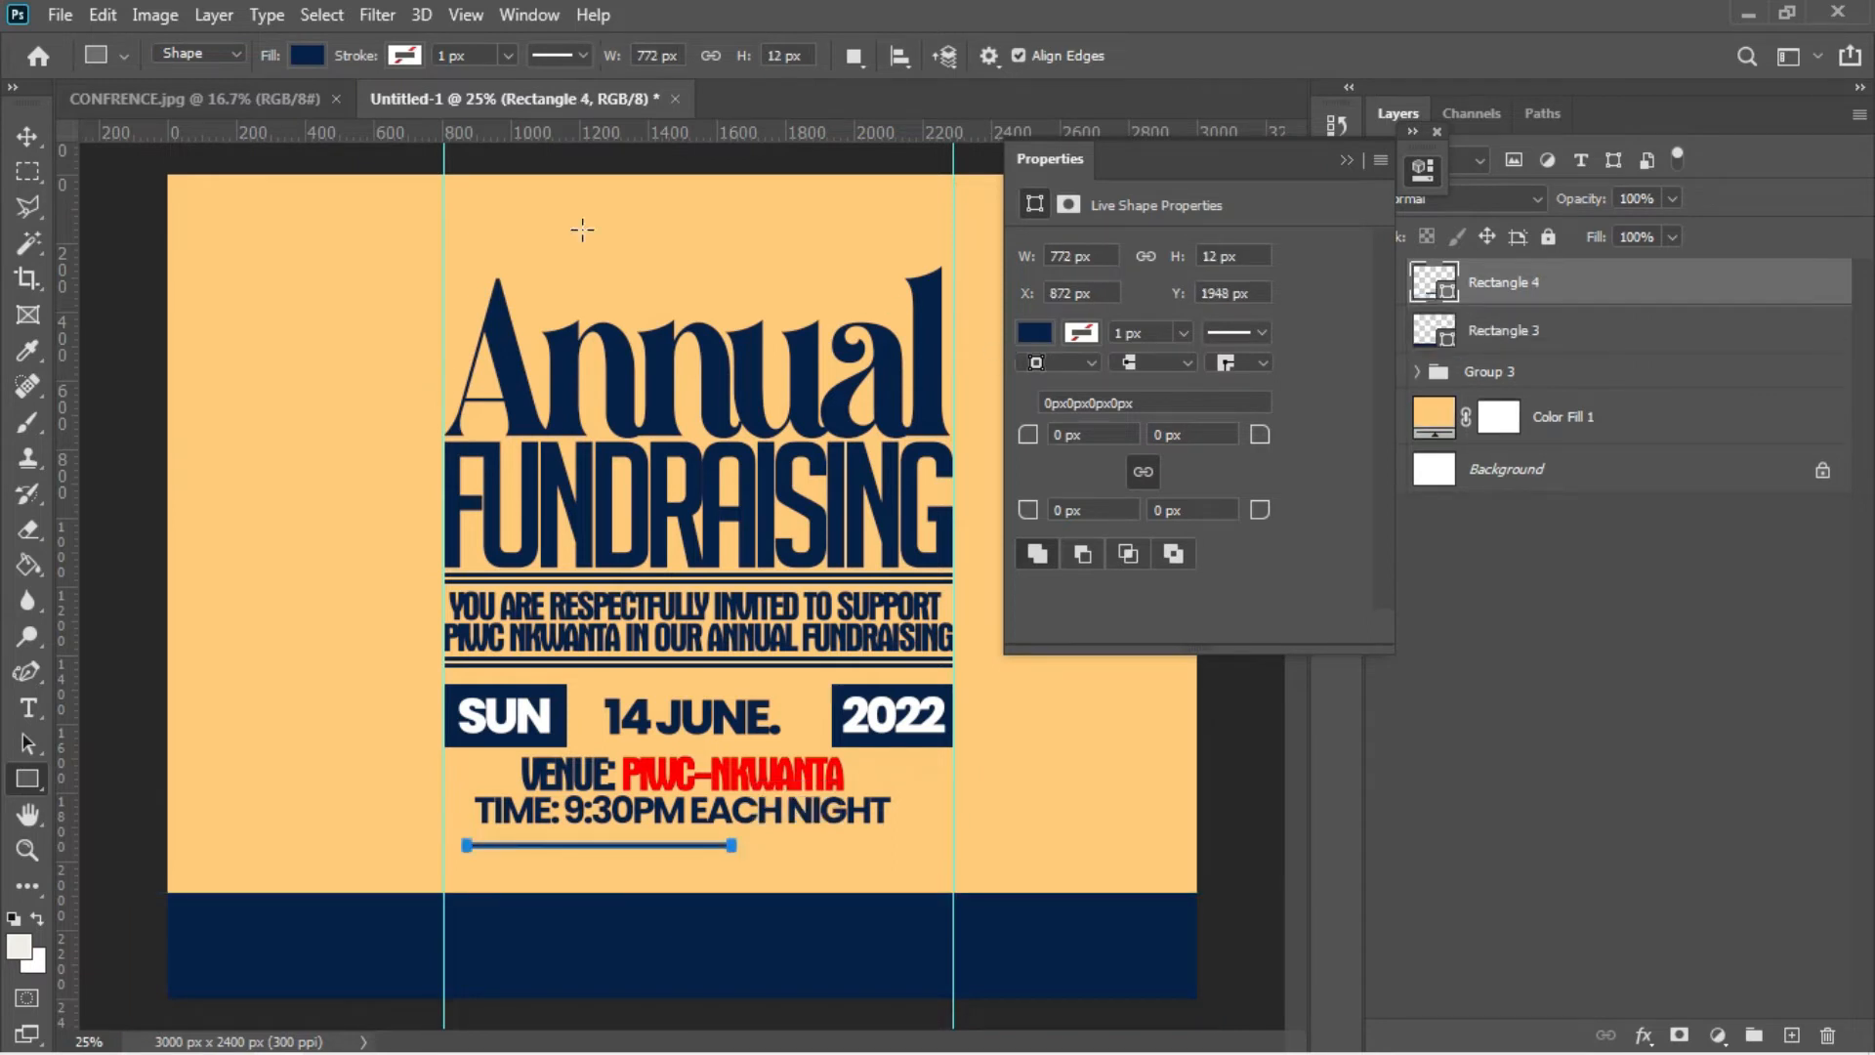
pyautogui.press('v')
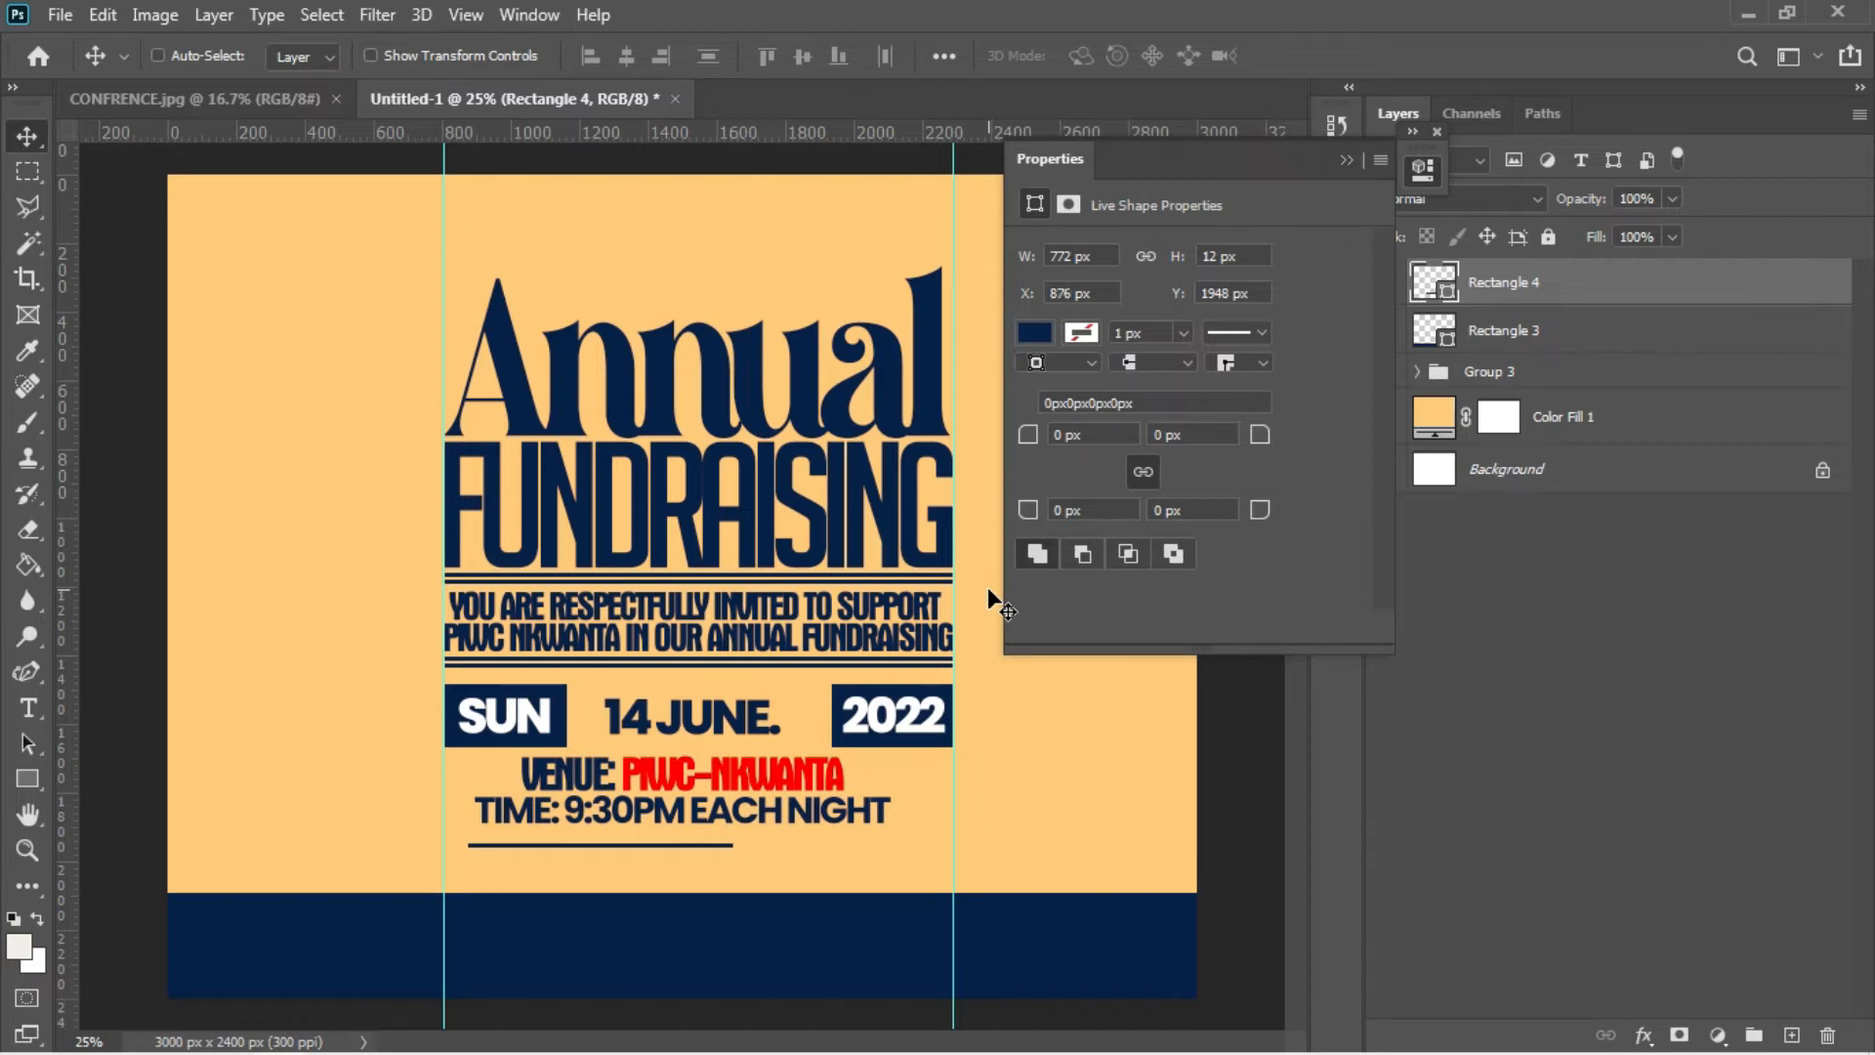
# - Duplicate the thin navy divider bar and nudge the copy down to a Y position of 2048 px, just above the footer band
pyautogui.hotkey('ctrl', 'j')
pyautogui.press('Down')
pyautogui.press('Down')
pyautogui.press('Down')
pyautogui.press('Down')
pyautogui.press('Down')
pyautogui.press('Down')
pyautogui.press('Down')
pyautogui.press('Down')
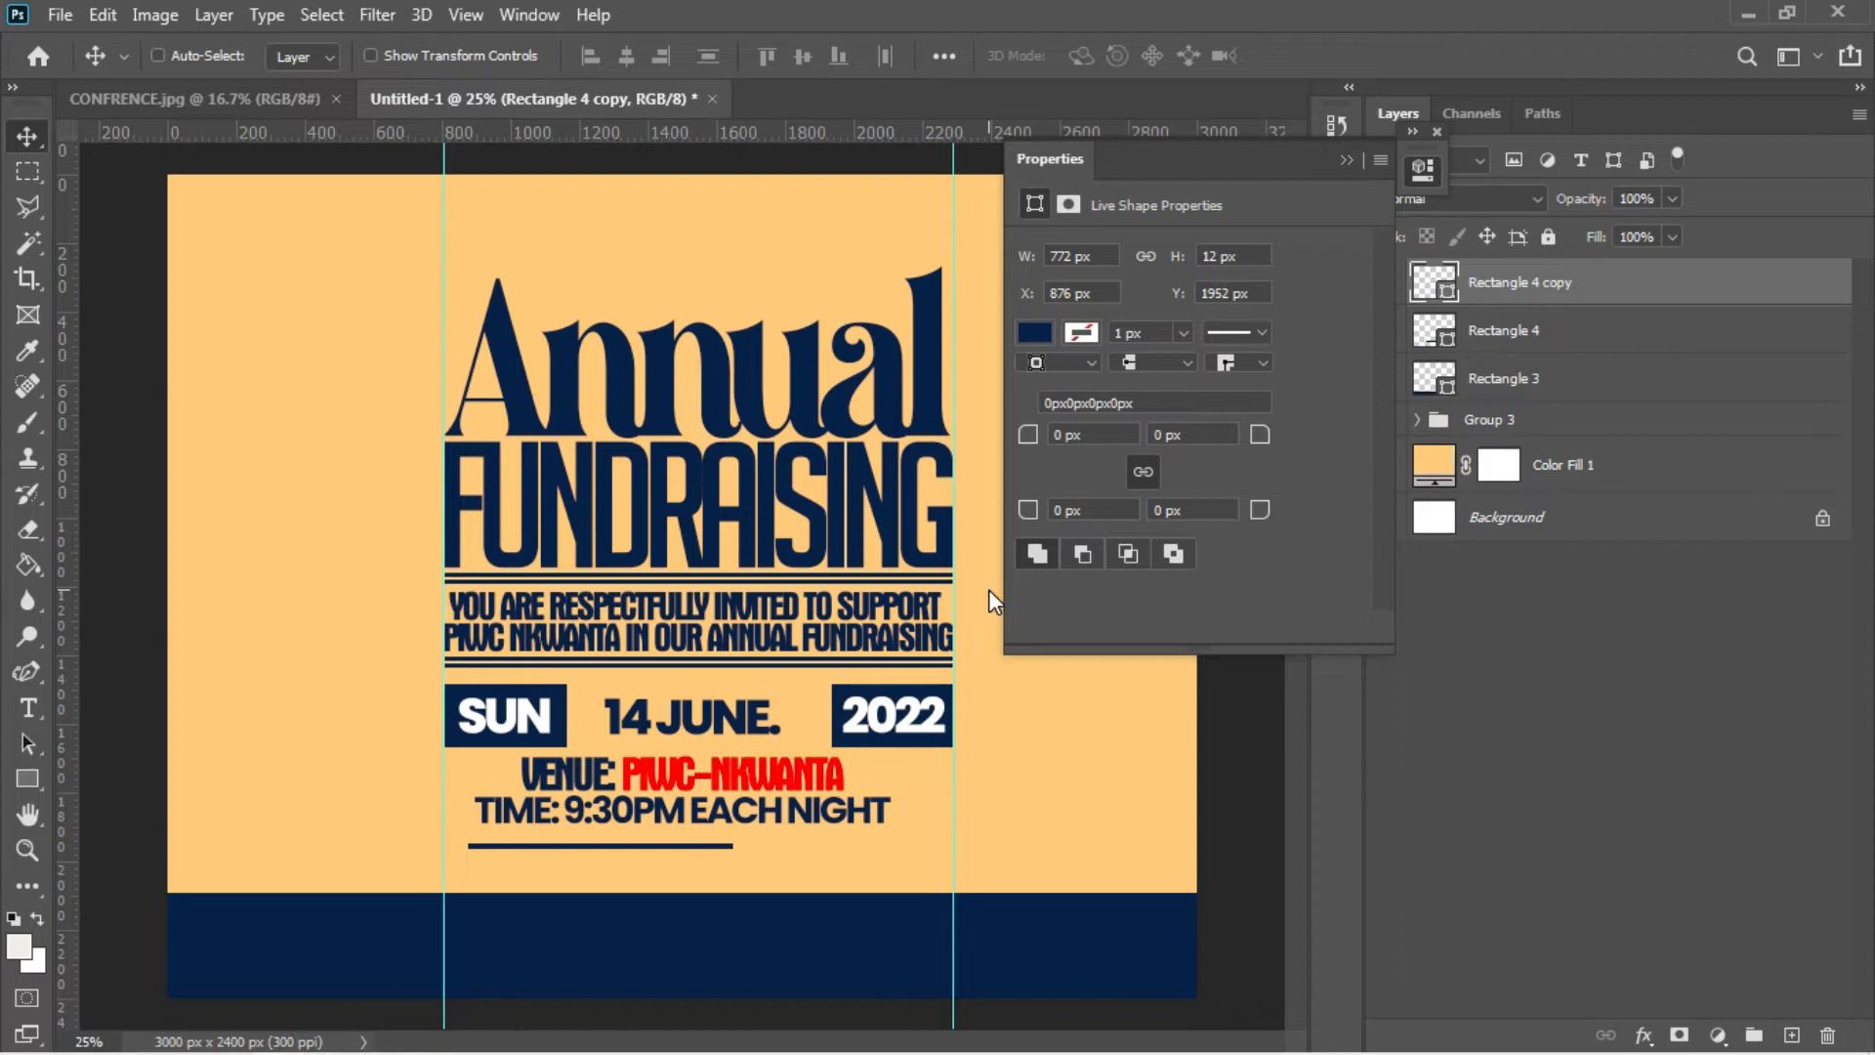
pyautogui.press('Down')
pyautogui.press('Down')
pyautogui.press('Down')
pyautogui.press('Down')
pyautogui.press('Down')
pyautogui.press('Down')
pyautogui.press('Down')
pyautogui.press('Down')
pyautogui.press('Down')
pyautogui.press('Down')
pyautogui.press('Down')
pyautogui.press('Down')
pyautogui.press('Down')
pyautogui.press('Down')
pyautogui.press('Down')
pyautogui.press('Down')
pyautogui.press('Down')
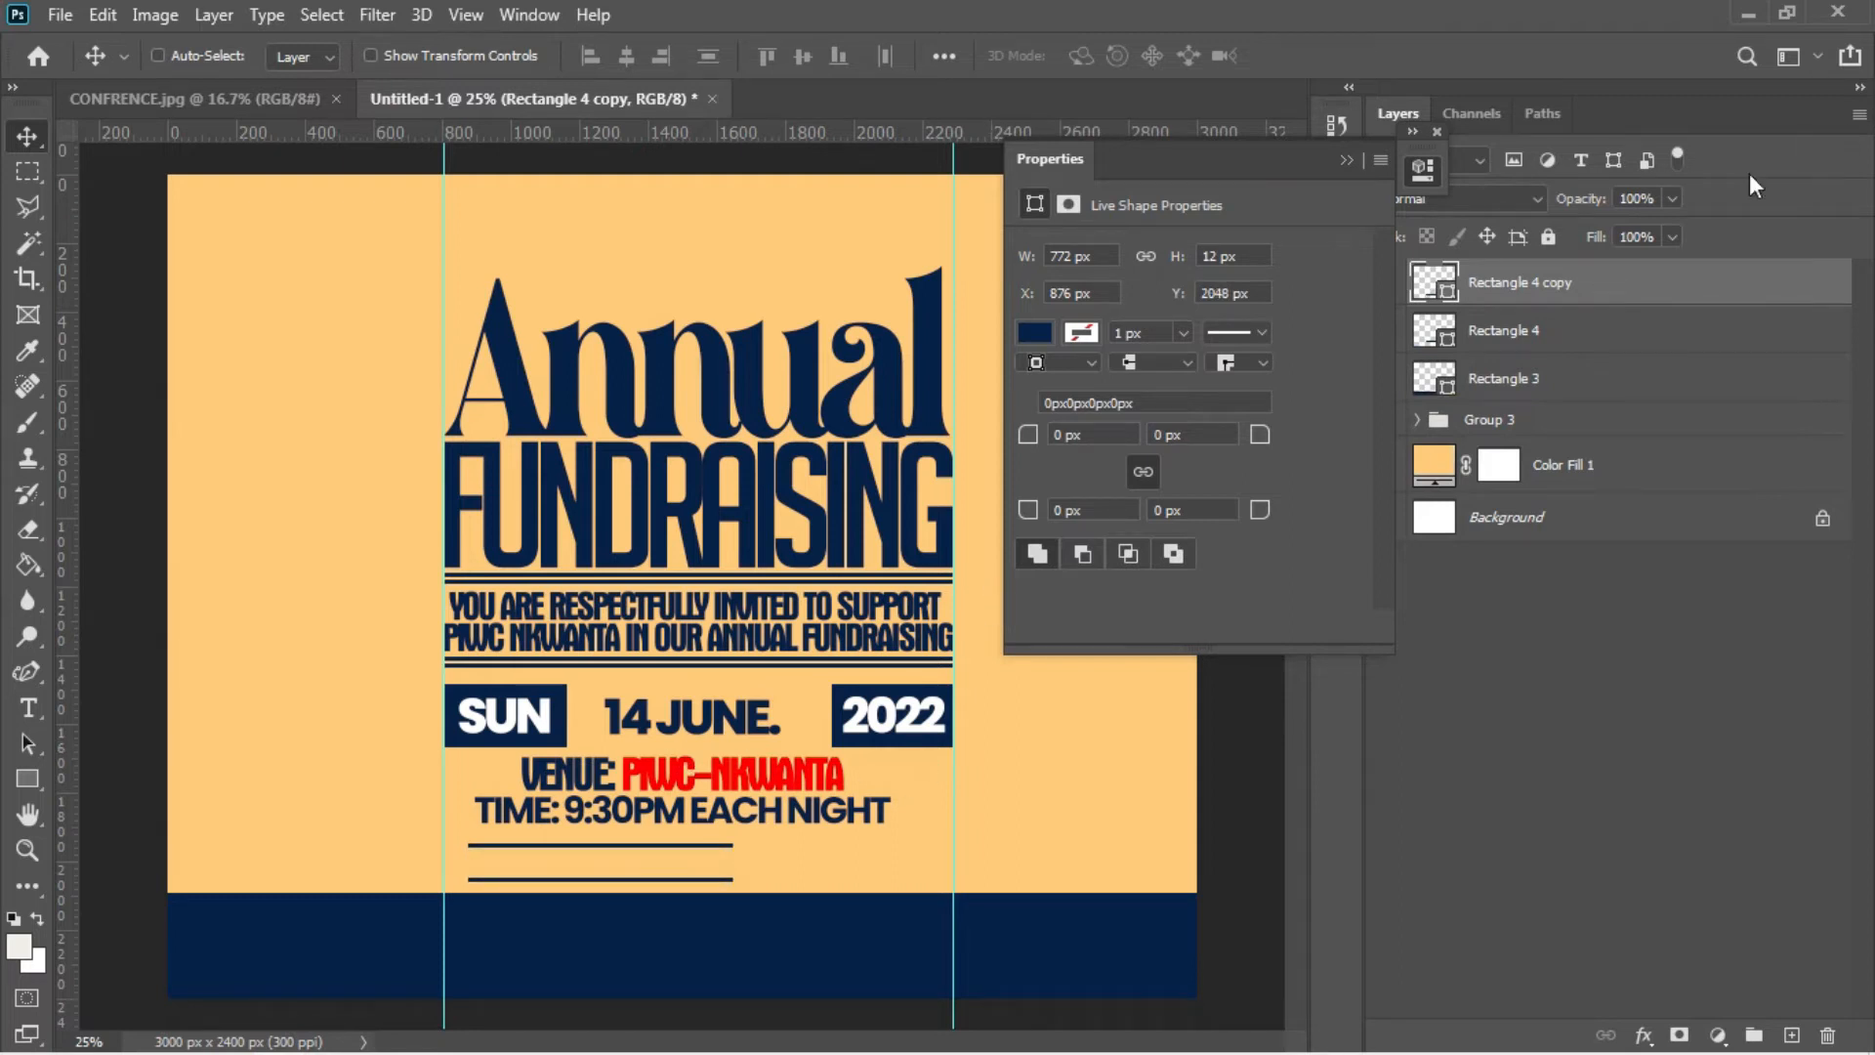
# - Nudge the original divider bar up towards the time line, to a Y position of 1924 px
pyautogui.click(1509, 329)
pyautogui.press('Up')
pyautogui.press('Up')
pyautogui.press('Up')
pyautogui.press('Up')
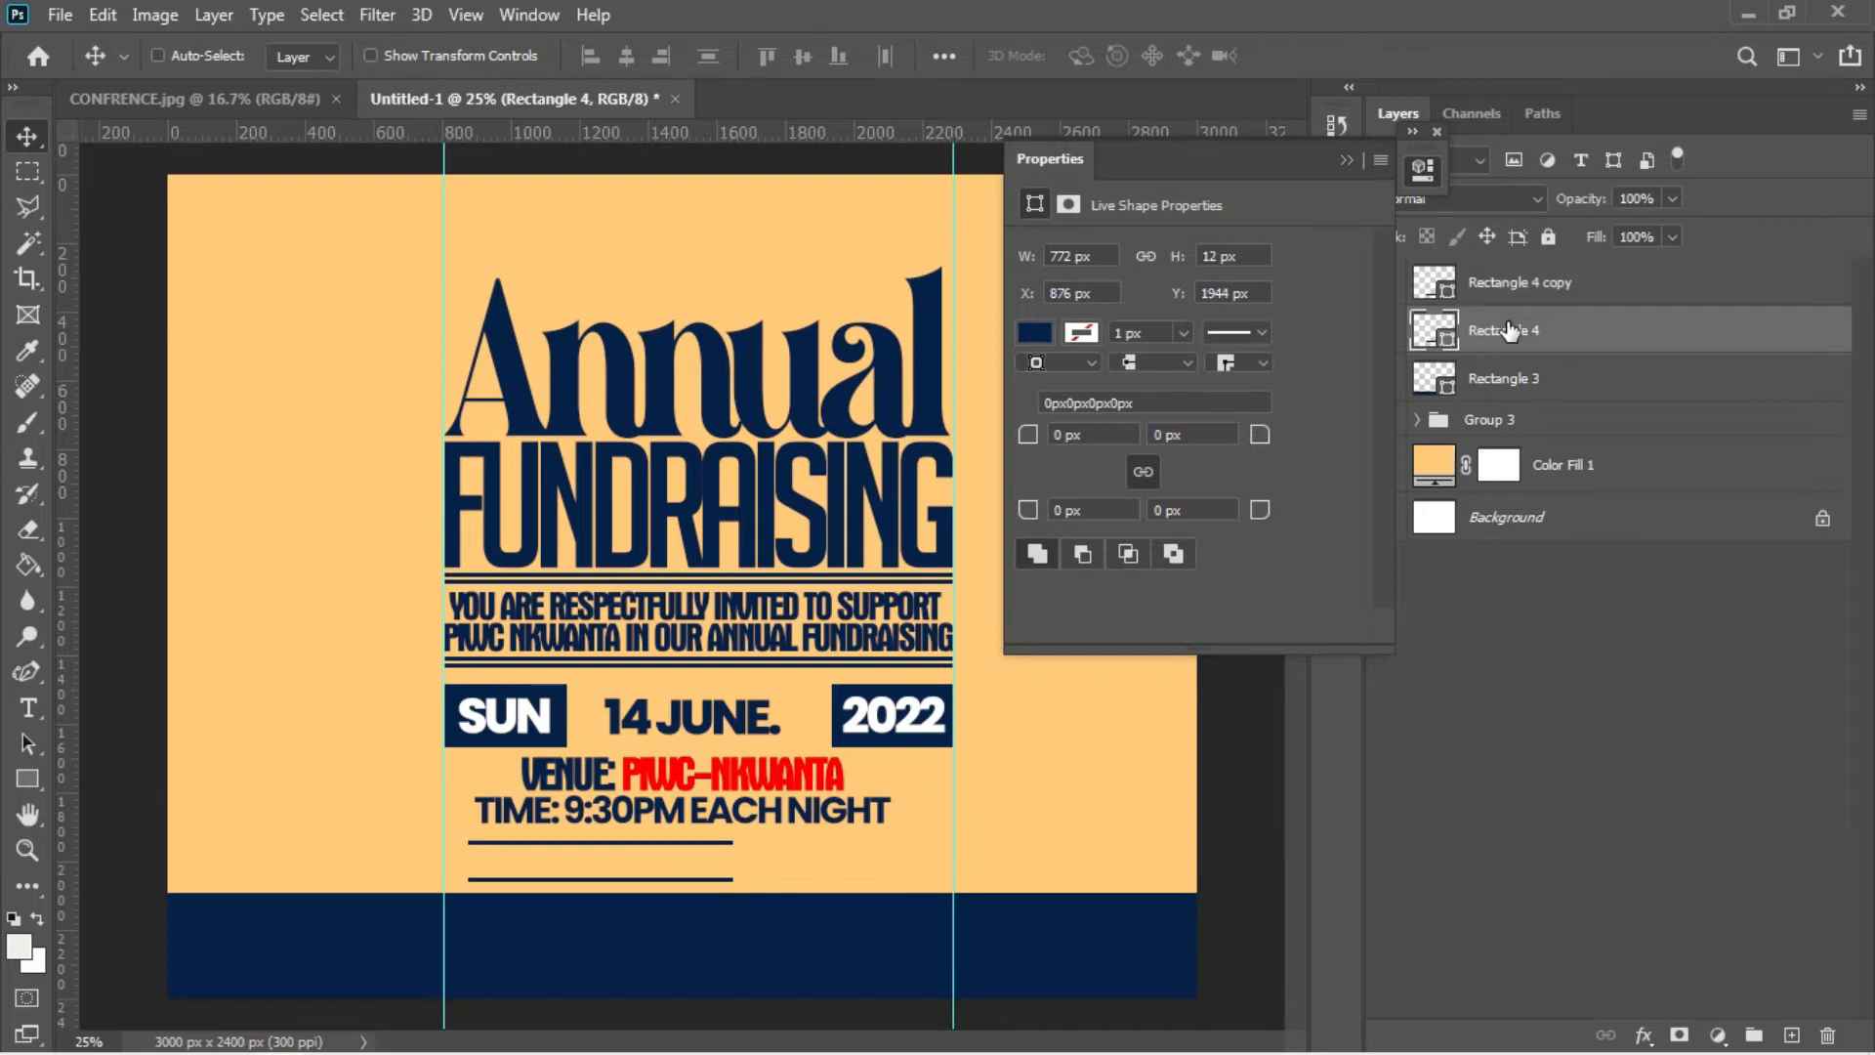
pyautogui.press('Up')
pyautogui.press('Up')
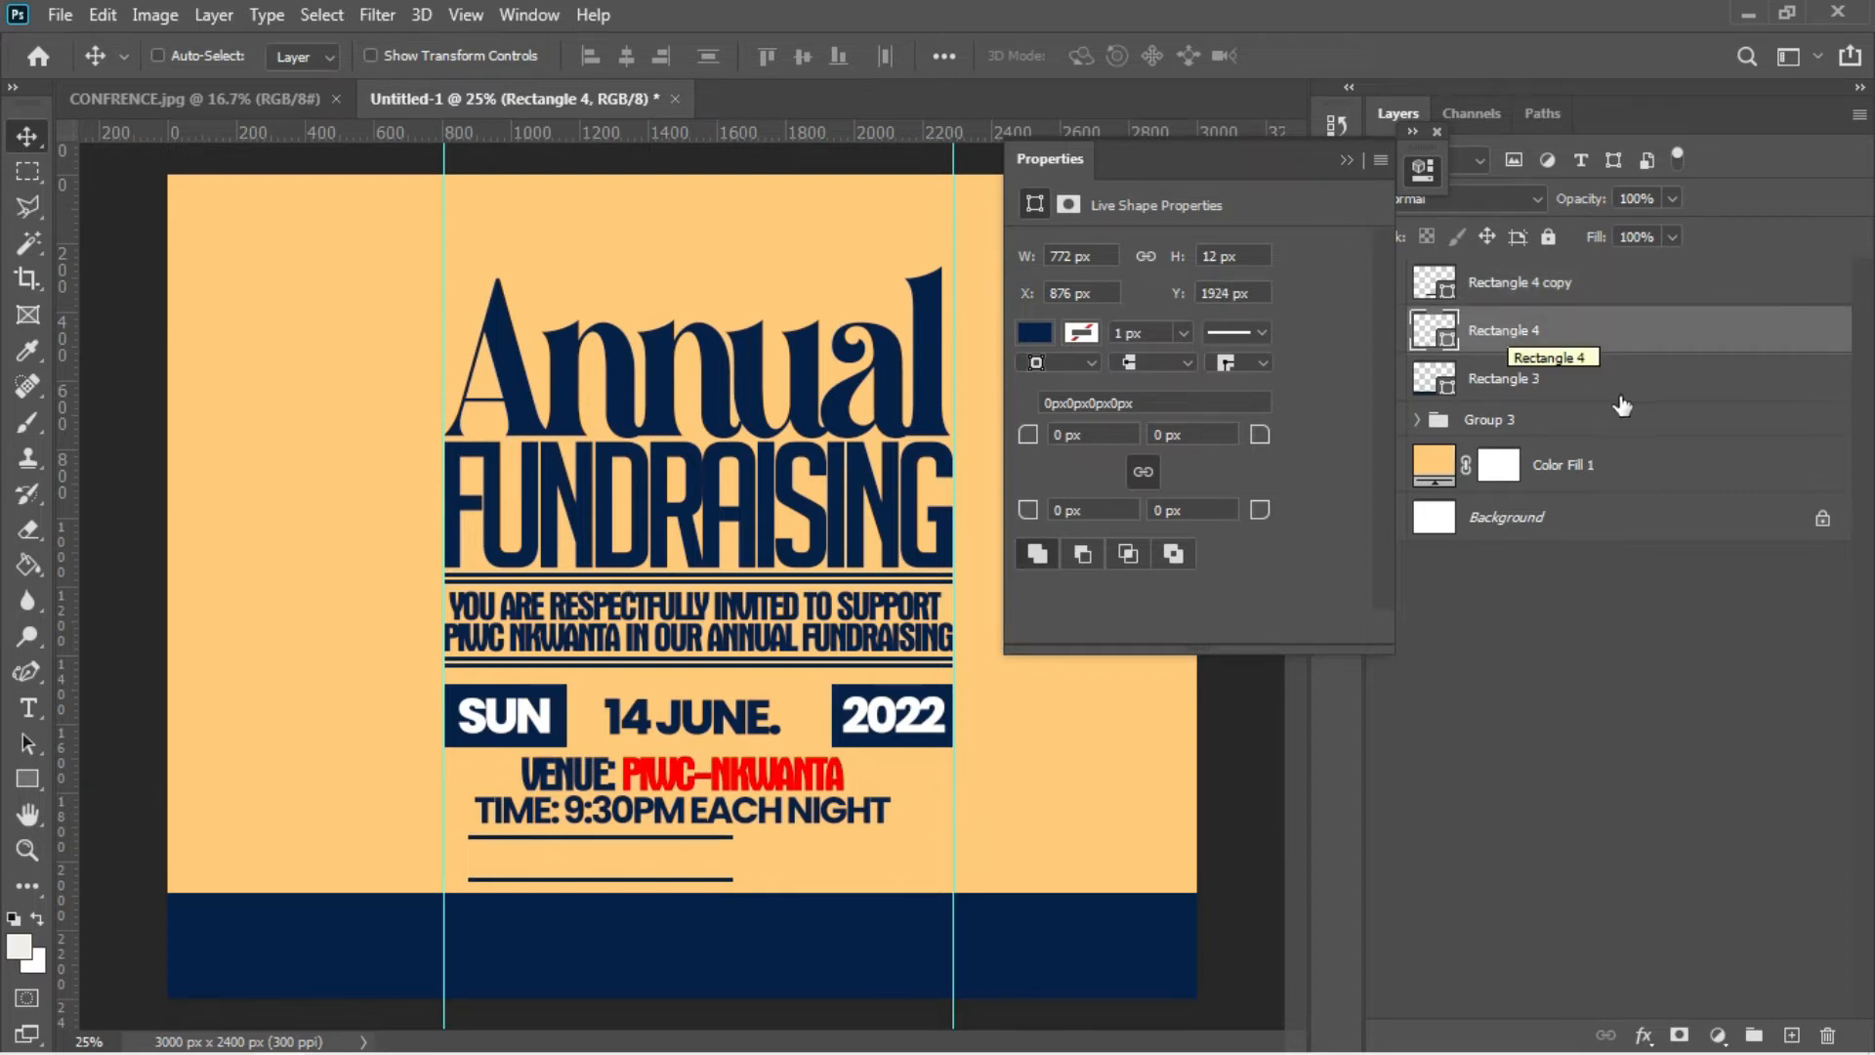
# - Nudge the lower divider copy slightly up to a Y position of 2044 px
pyautogui.click(1552, 284)
pyautogui.press('Up')
pyautogui.press('Up')
pyautogui.press('Down')
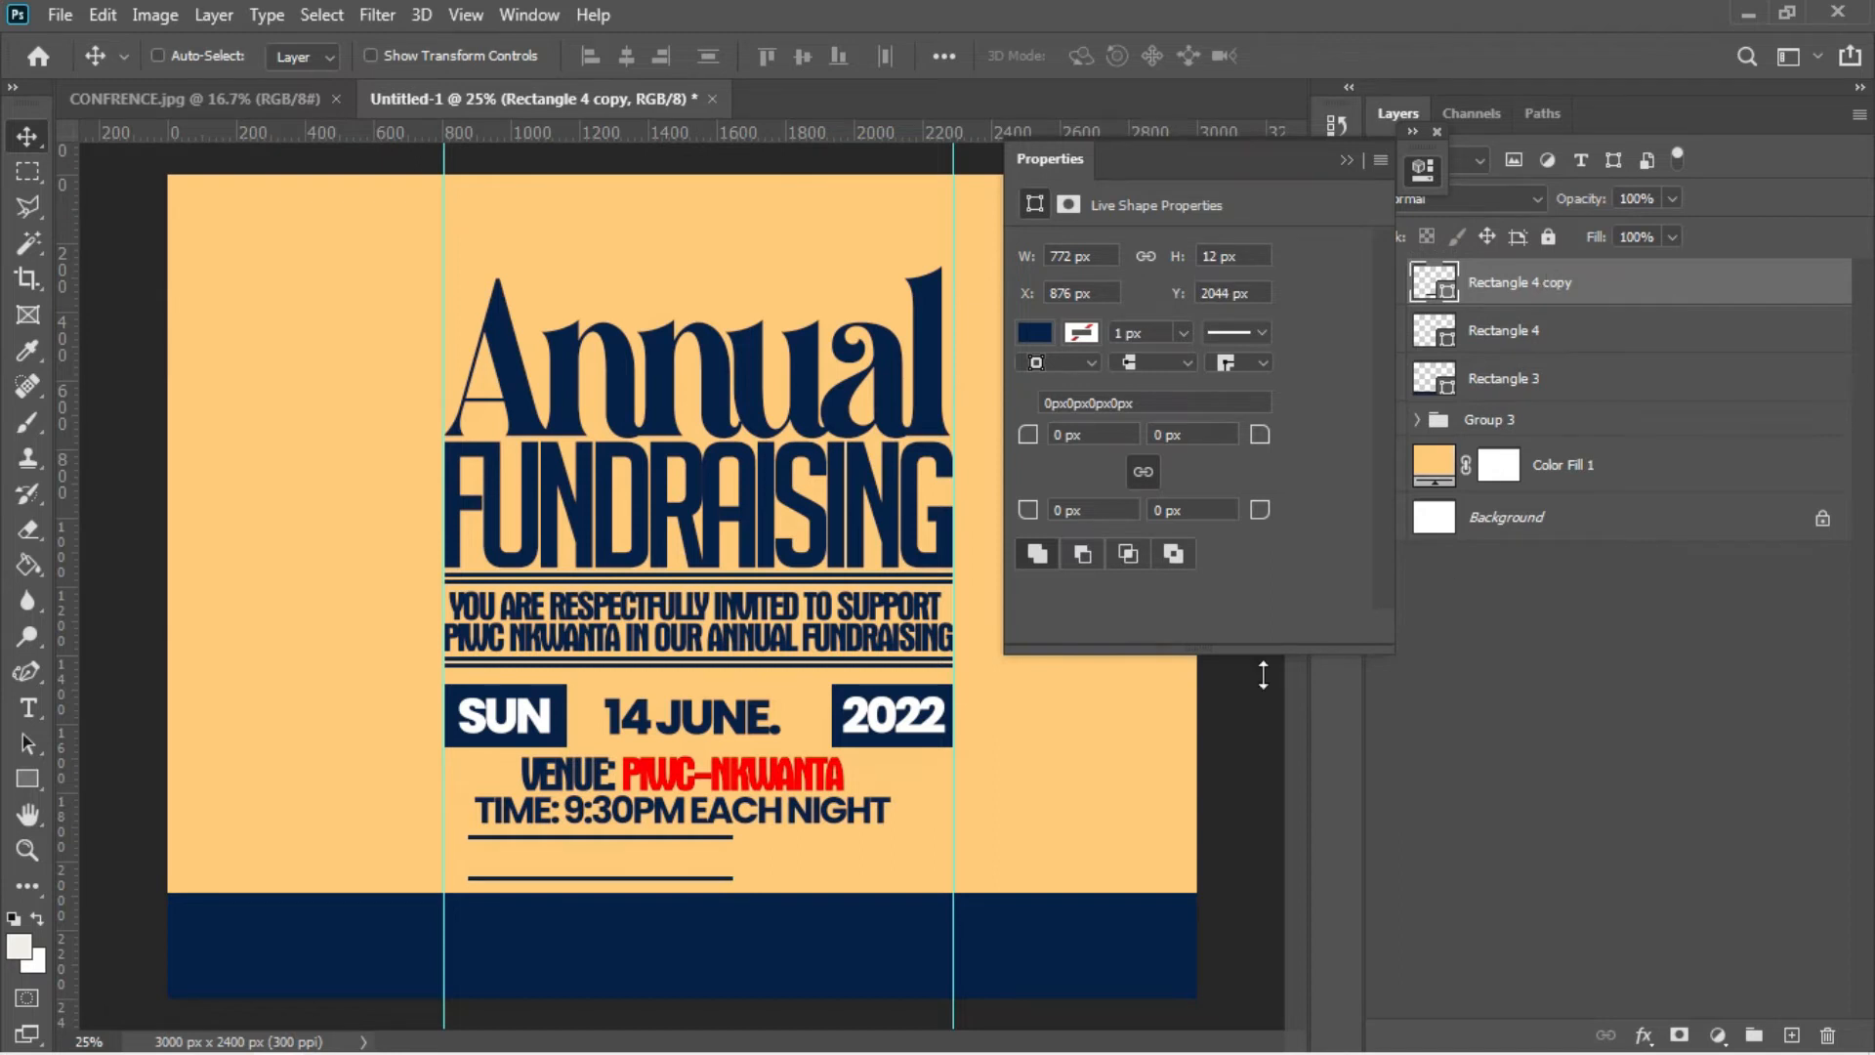
# - Move the navy footer rectangle down to a Y position of 2124 px
pyautogui.rightClick(1016, 948)
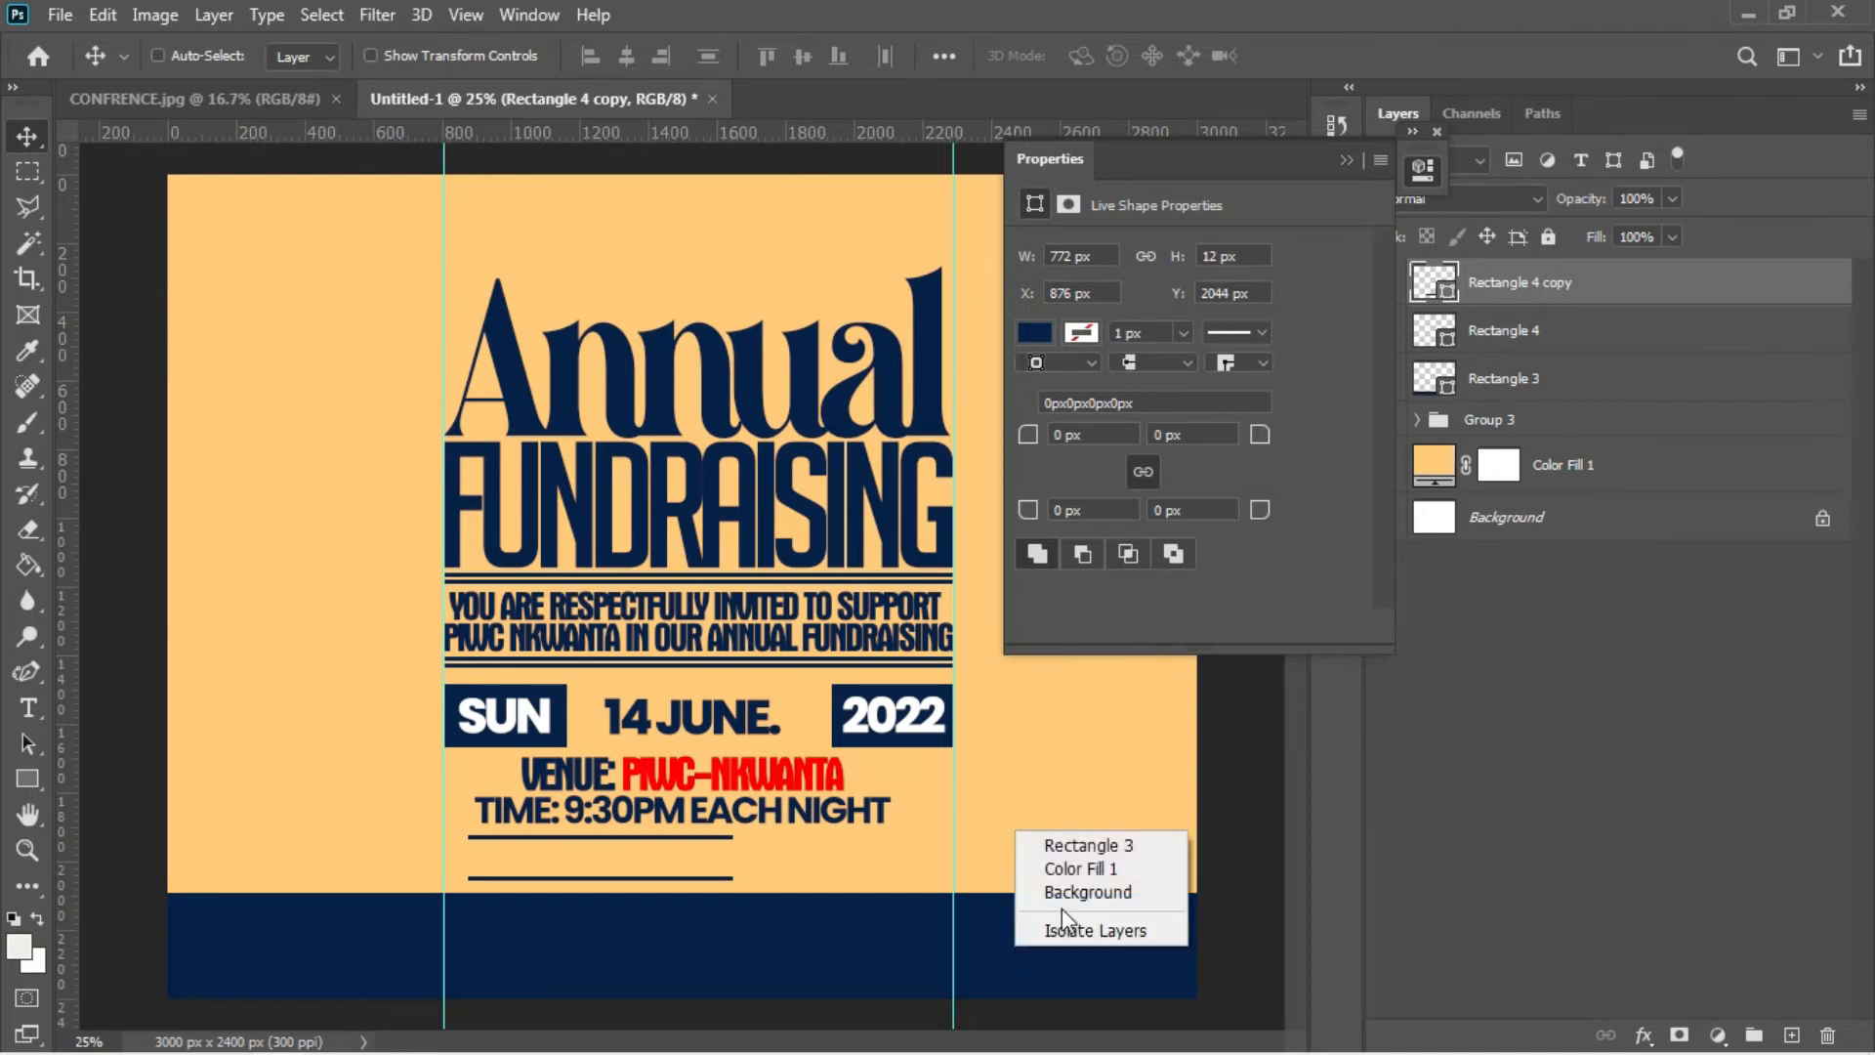
pyautogui.click(1064, 846)
pyautogui.hotkey('shift', 'Down')
pyautogui.hotkey('shift', 'Down')
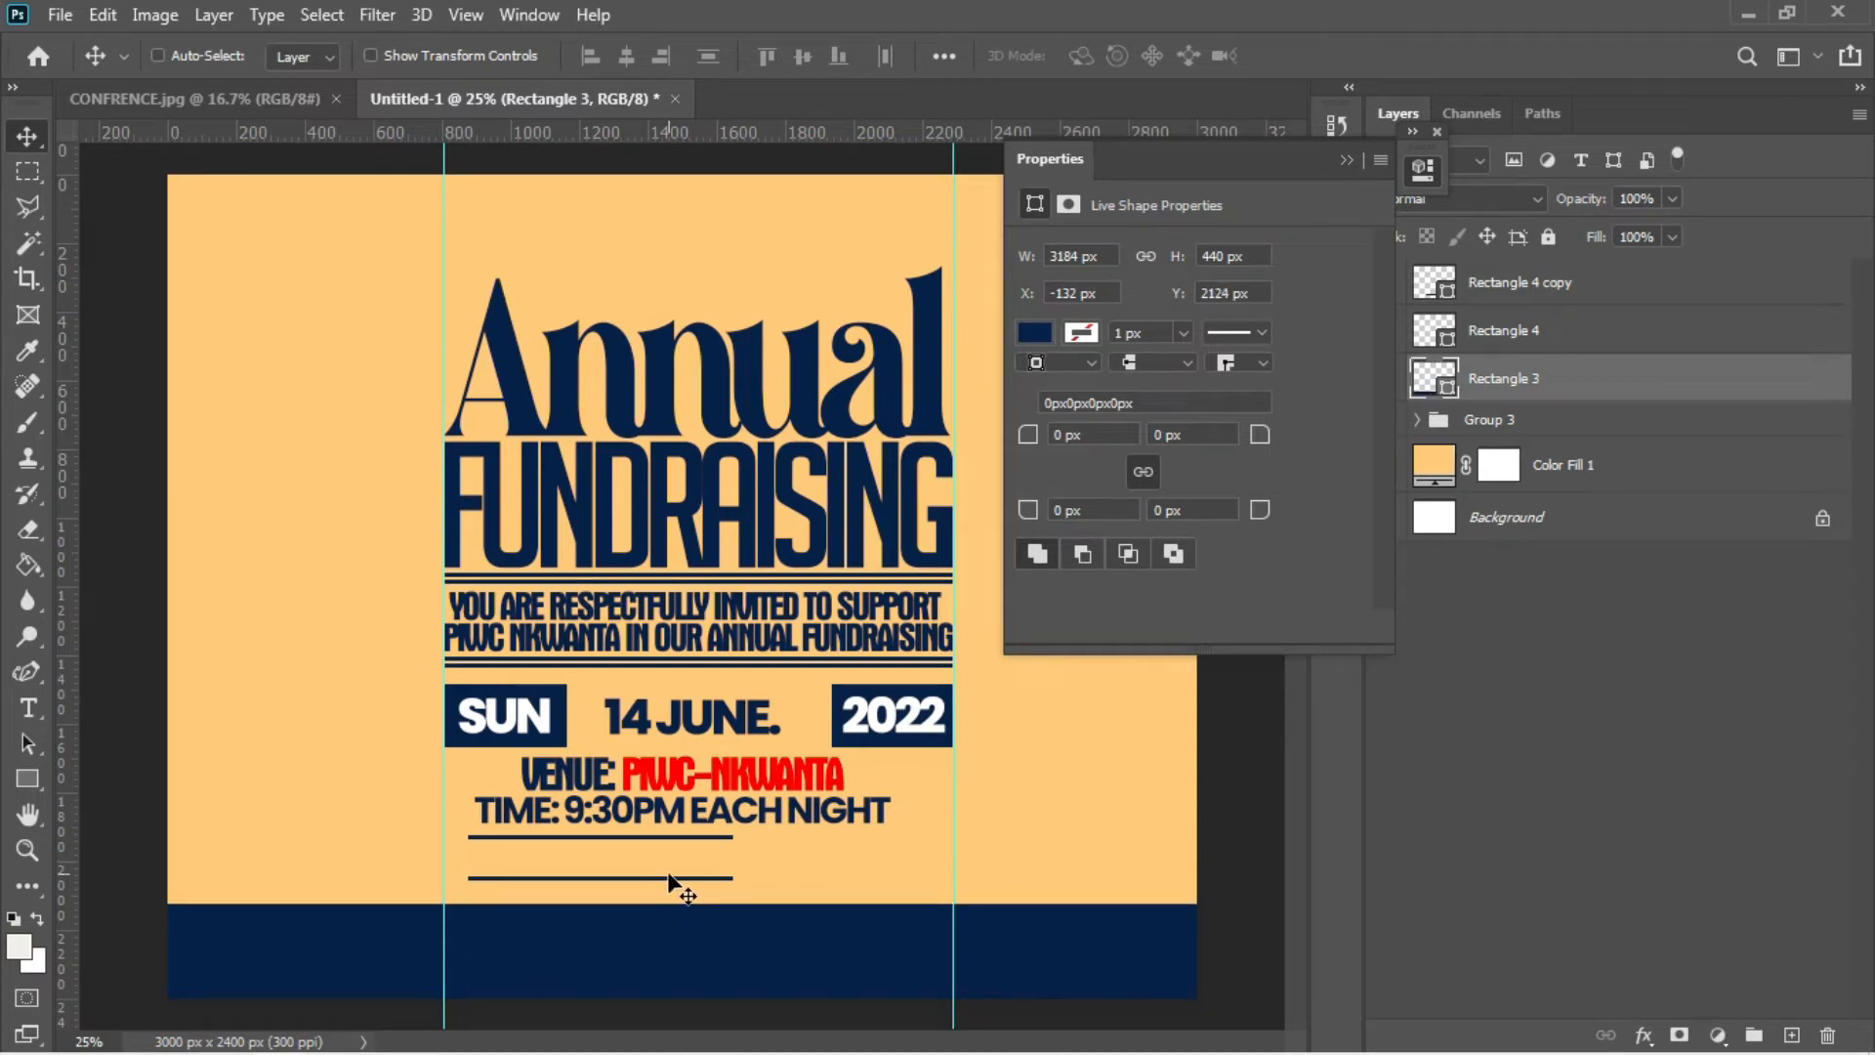
# - Nudge the lower divider bar down to a Y position of 2056 px above the footer band
pyautogui.rightClick(683, 896)
pyautogui.click(686, 896)
pyautogui.hotkey('shift', 'Down')
pyautogui.press('Down')
pyautogui.press('Down')
pyautogui.press('Down')
pyautogui.press('Down')
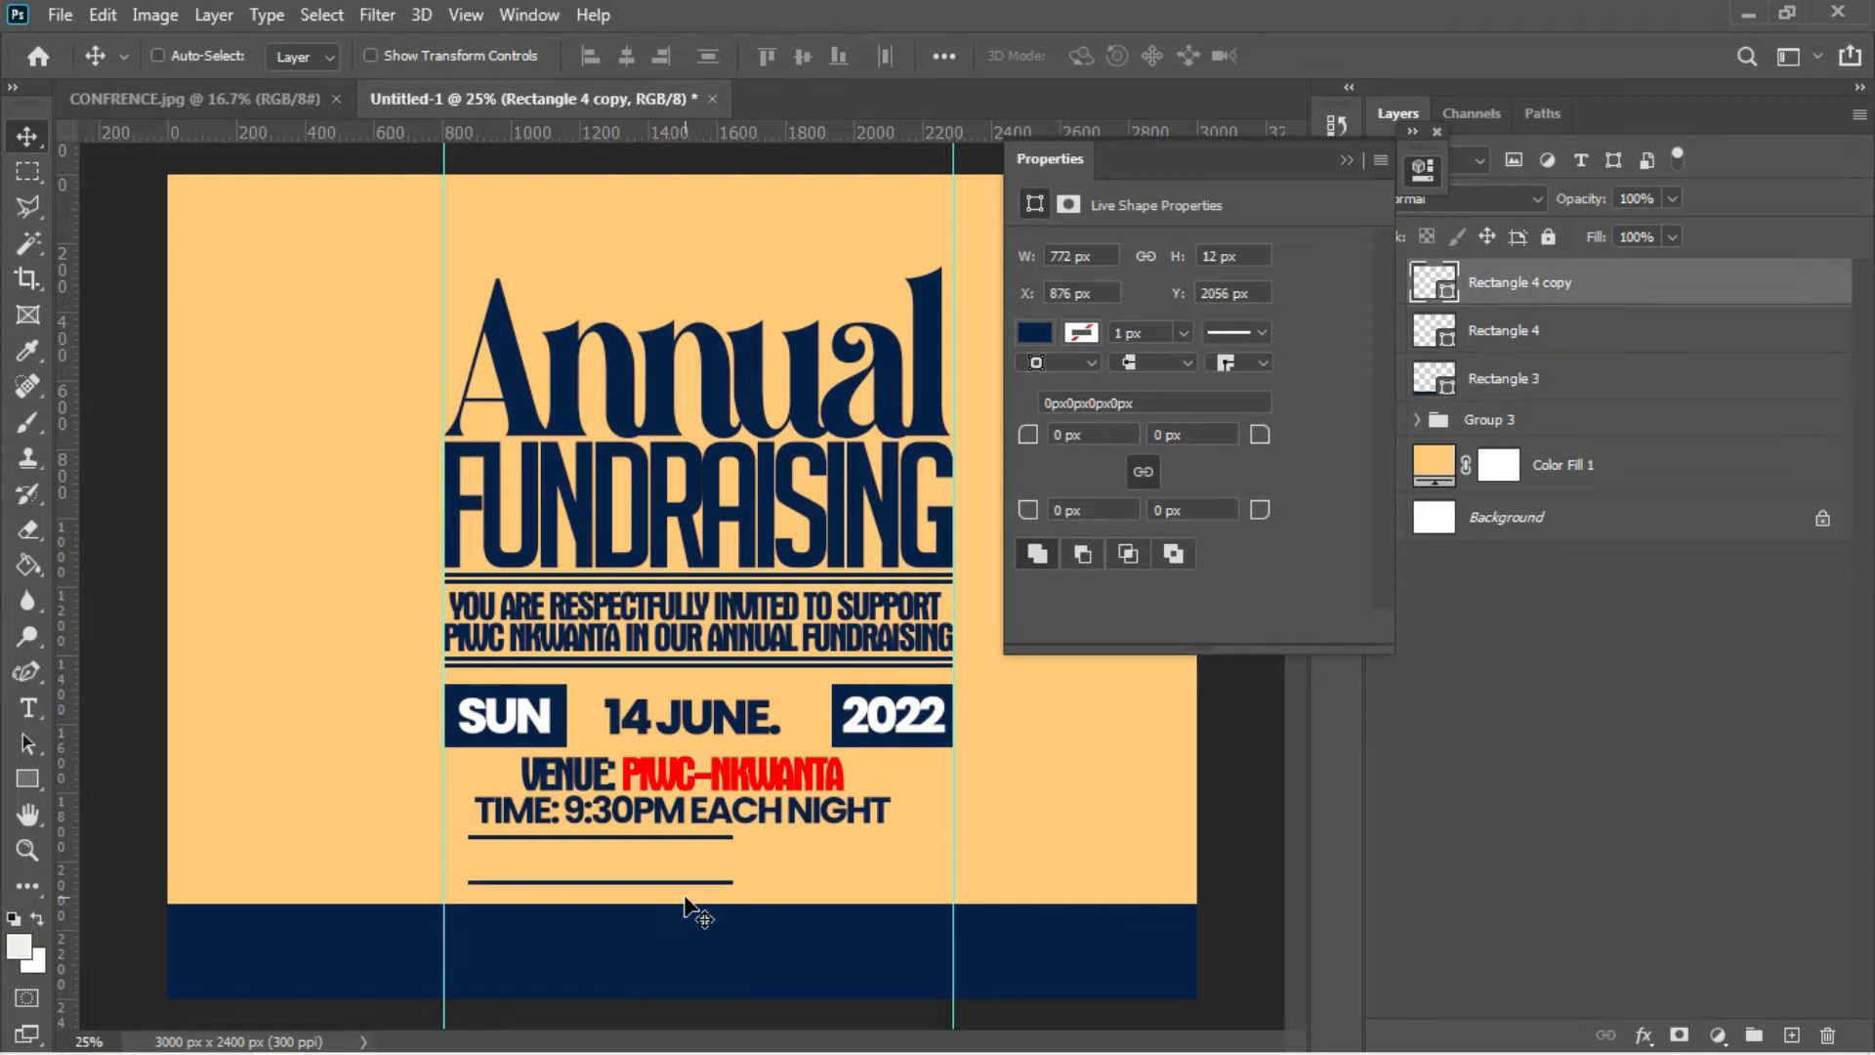
# - Draw a navy rectangle about 600 by 152 px beside the divider bars and nudge it against their ends at X 1644, Y 1916 px
pyautogui.click(37, 782)
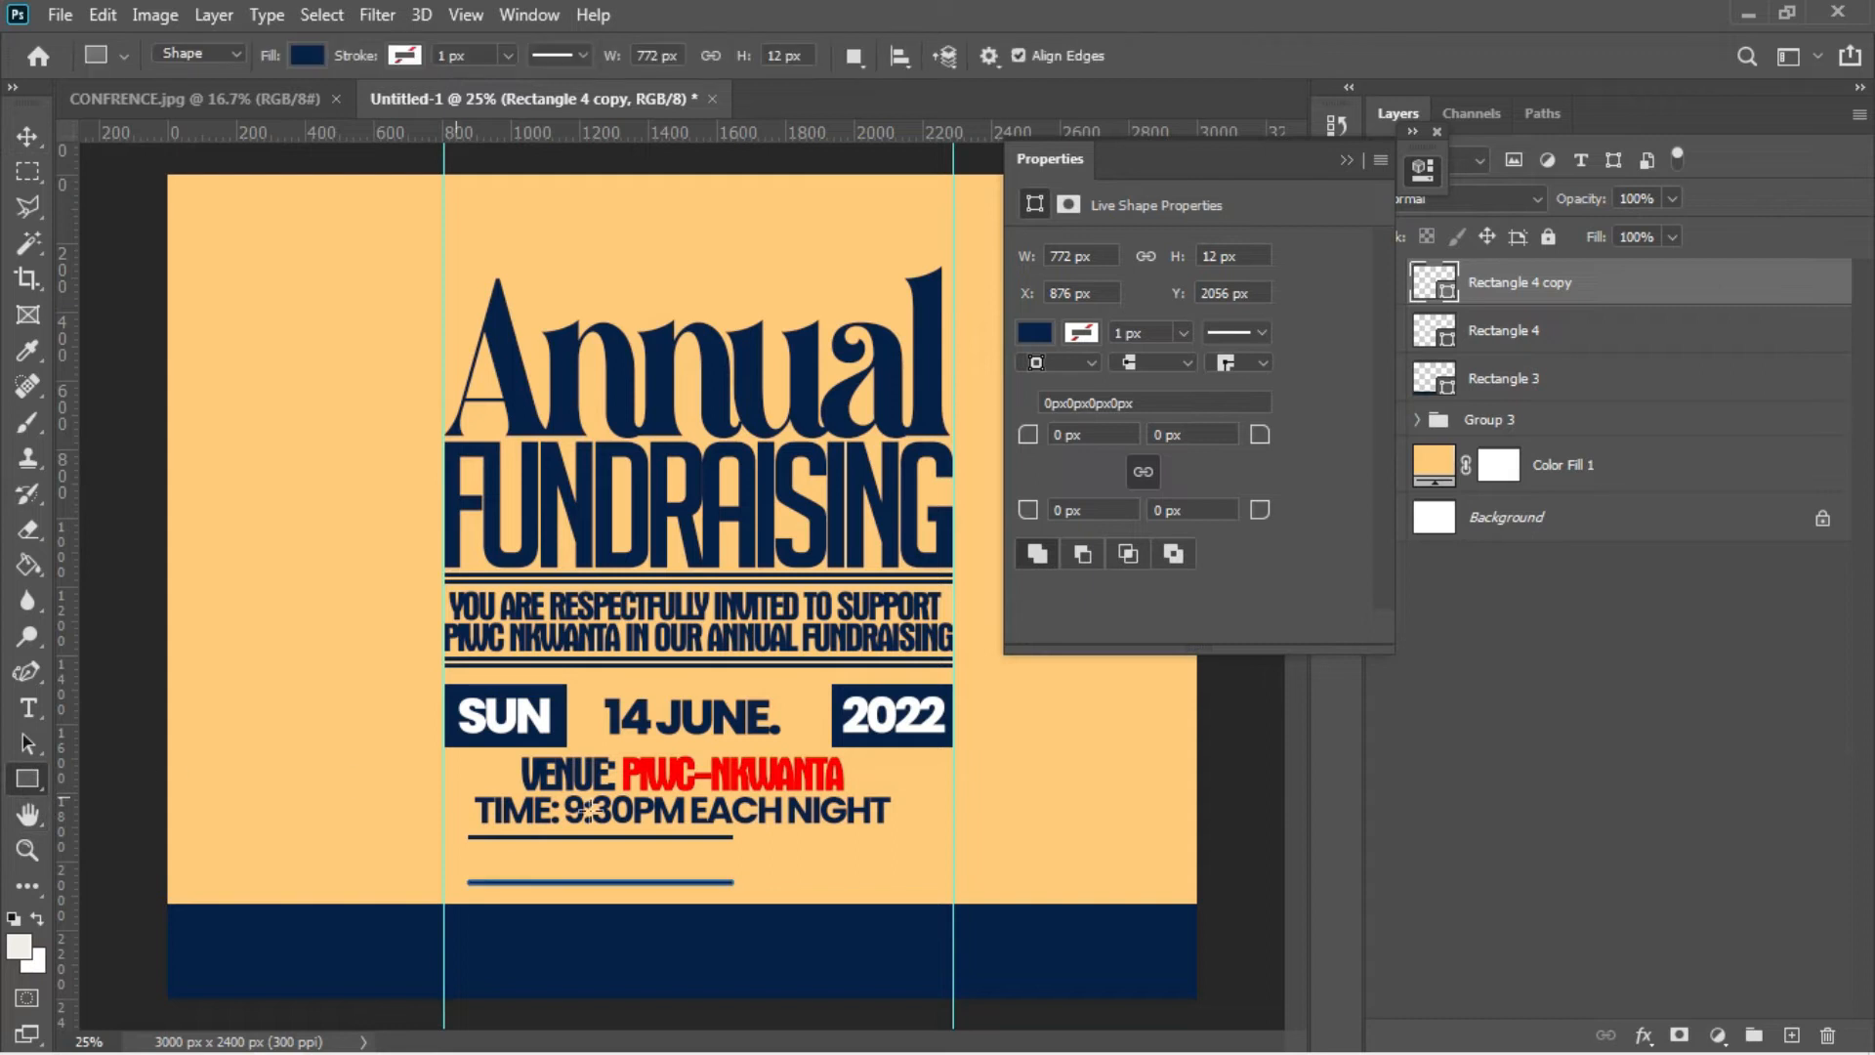
pyautogui.moveTo(748, 832); pyautogui.dragTo(949, 881)
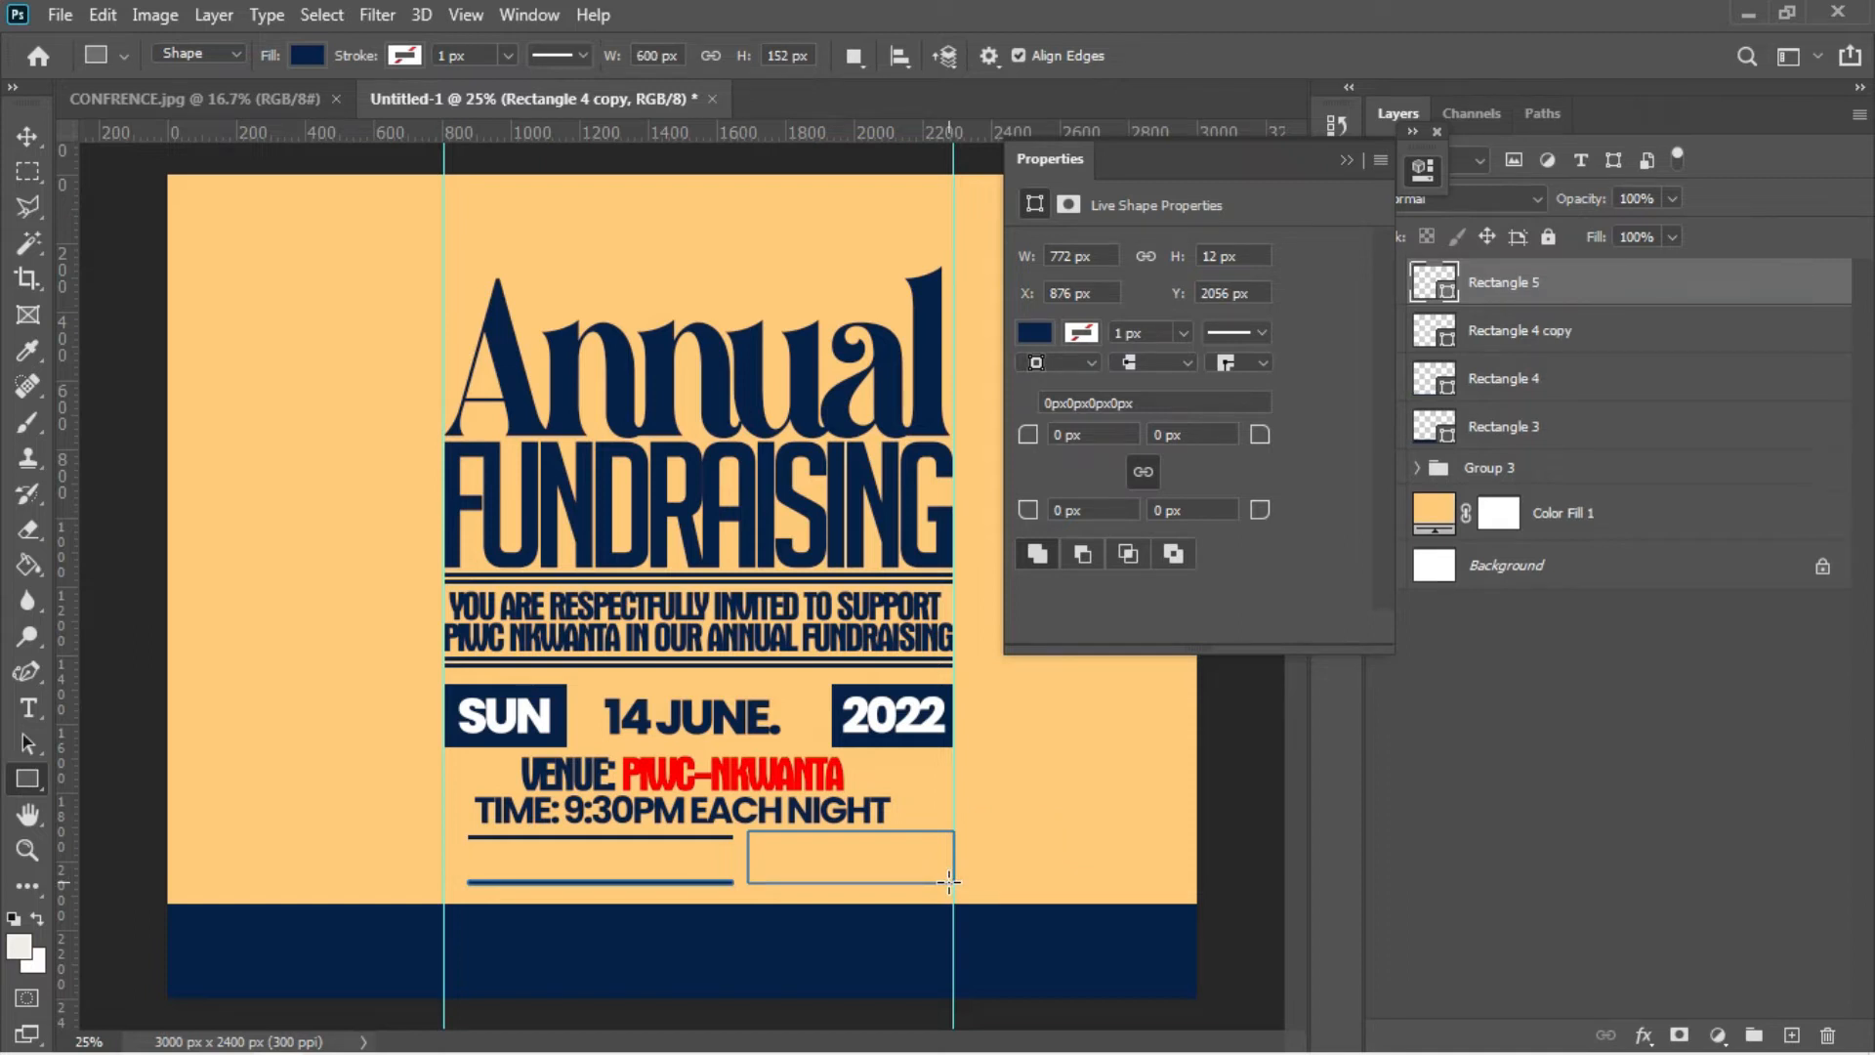
pyautogui.click(27, 134)
pyautogui.hotkey('shift', 'Left')
pyautogui.hotkey('shift', 'Left')
pyautogui.hotkey('shift', 'Left')
pyautogui.press('Down')
pyautogui.press('Down')
pyautogui.press('Down')
pyautogui.press('Down')
pyautogui.hotkey('shift', 'Left')
pyautogui.press('Left')
pyautogui.press('Left')
pyautogui.press('Left')
pyautogui.press('Left')
pyautogui.press('Left')
pyautogui.press('Left')
pyautogui.press('Left')
pyautogui.press('Left')
pyautogui.press('Down')
pyautogui.press('Down')
pyautogui.press('Down')
pyautogui.press('Down')
pyautogui.press('Up')
pyautogui.press('Up')
pyautogui.press('Up')
pyautogui.press('Up')
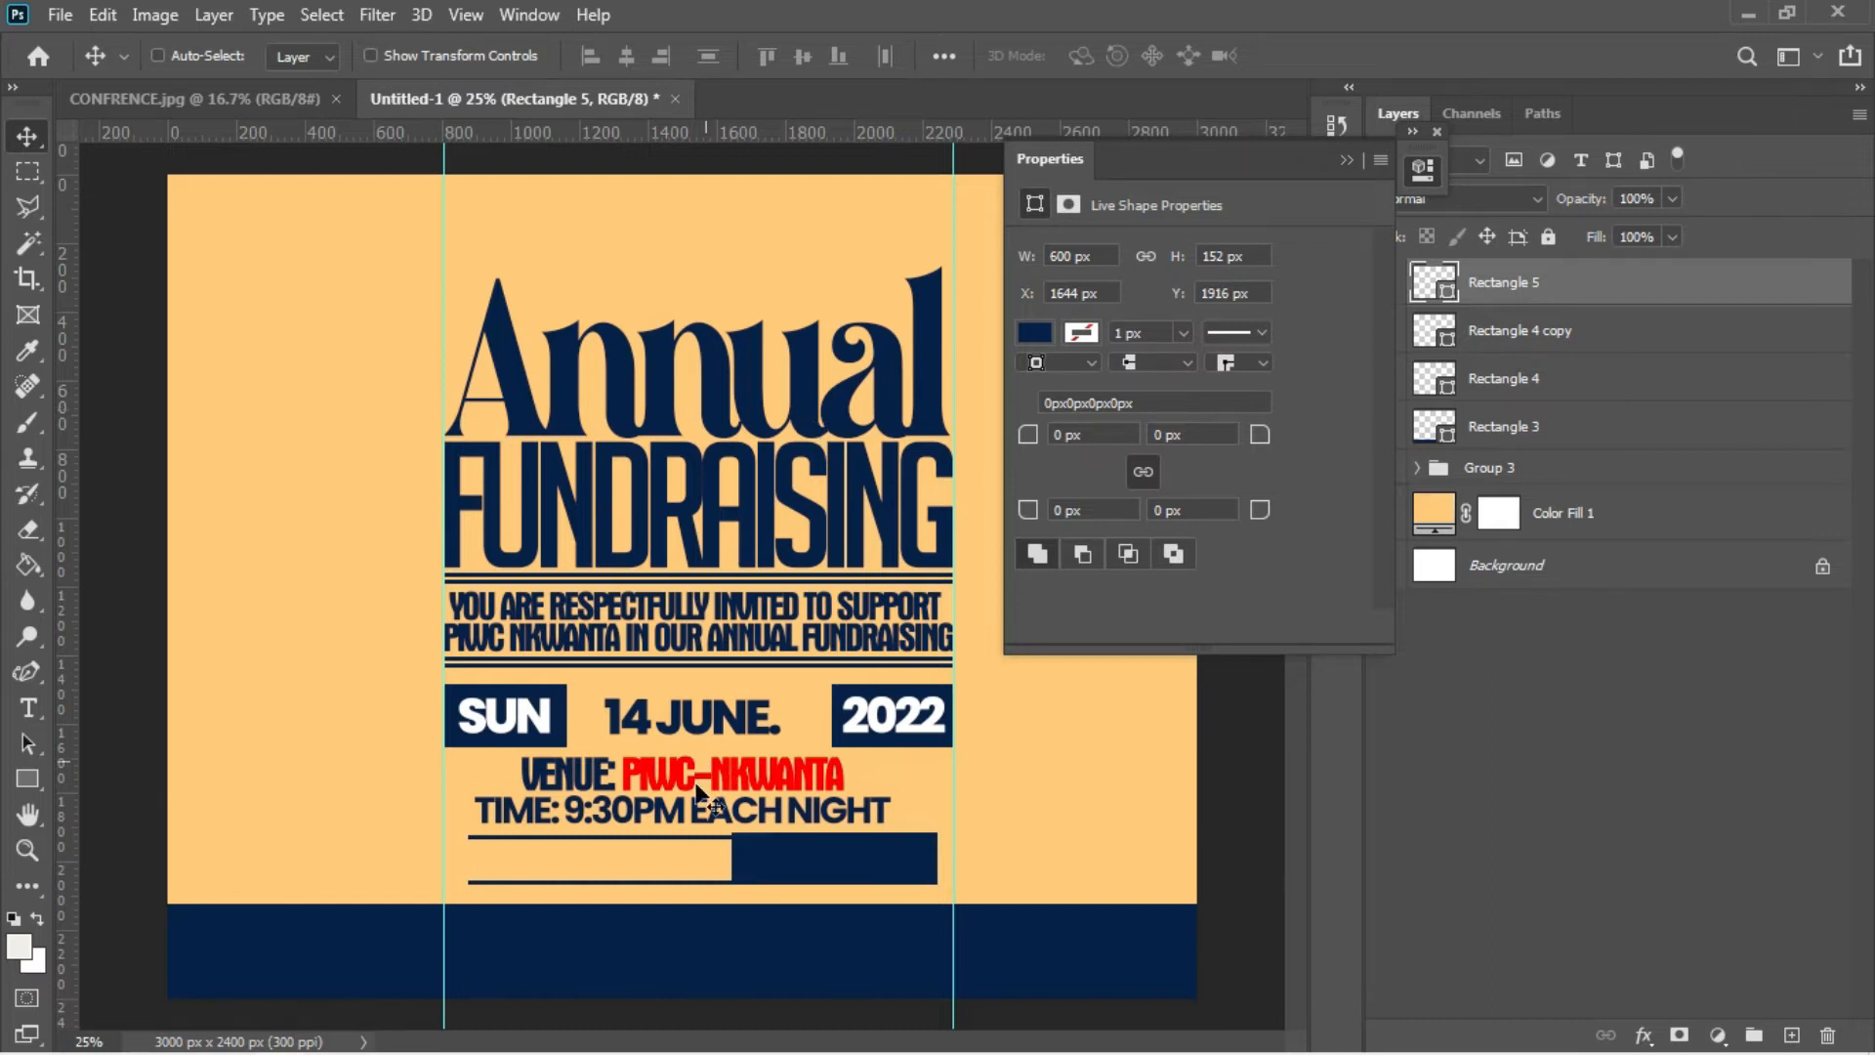
# - Nudge the upper divider bar up to line up with the top edge of the small navy rectangle
pyautogui.rightClick(680, 837)
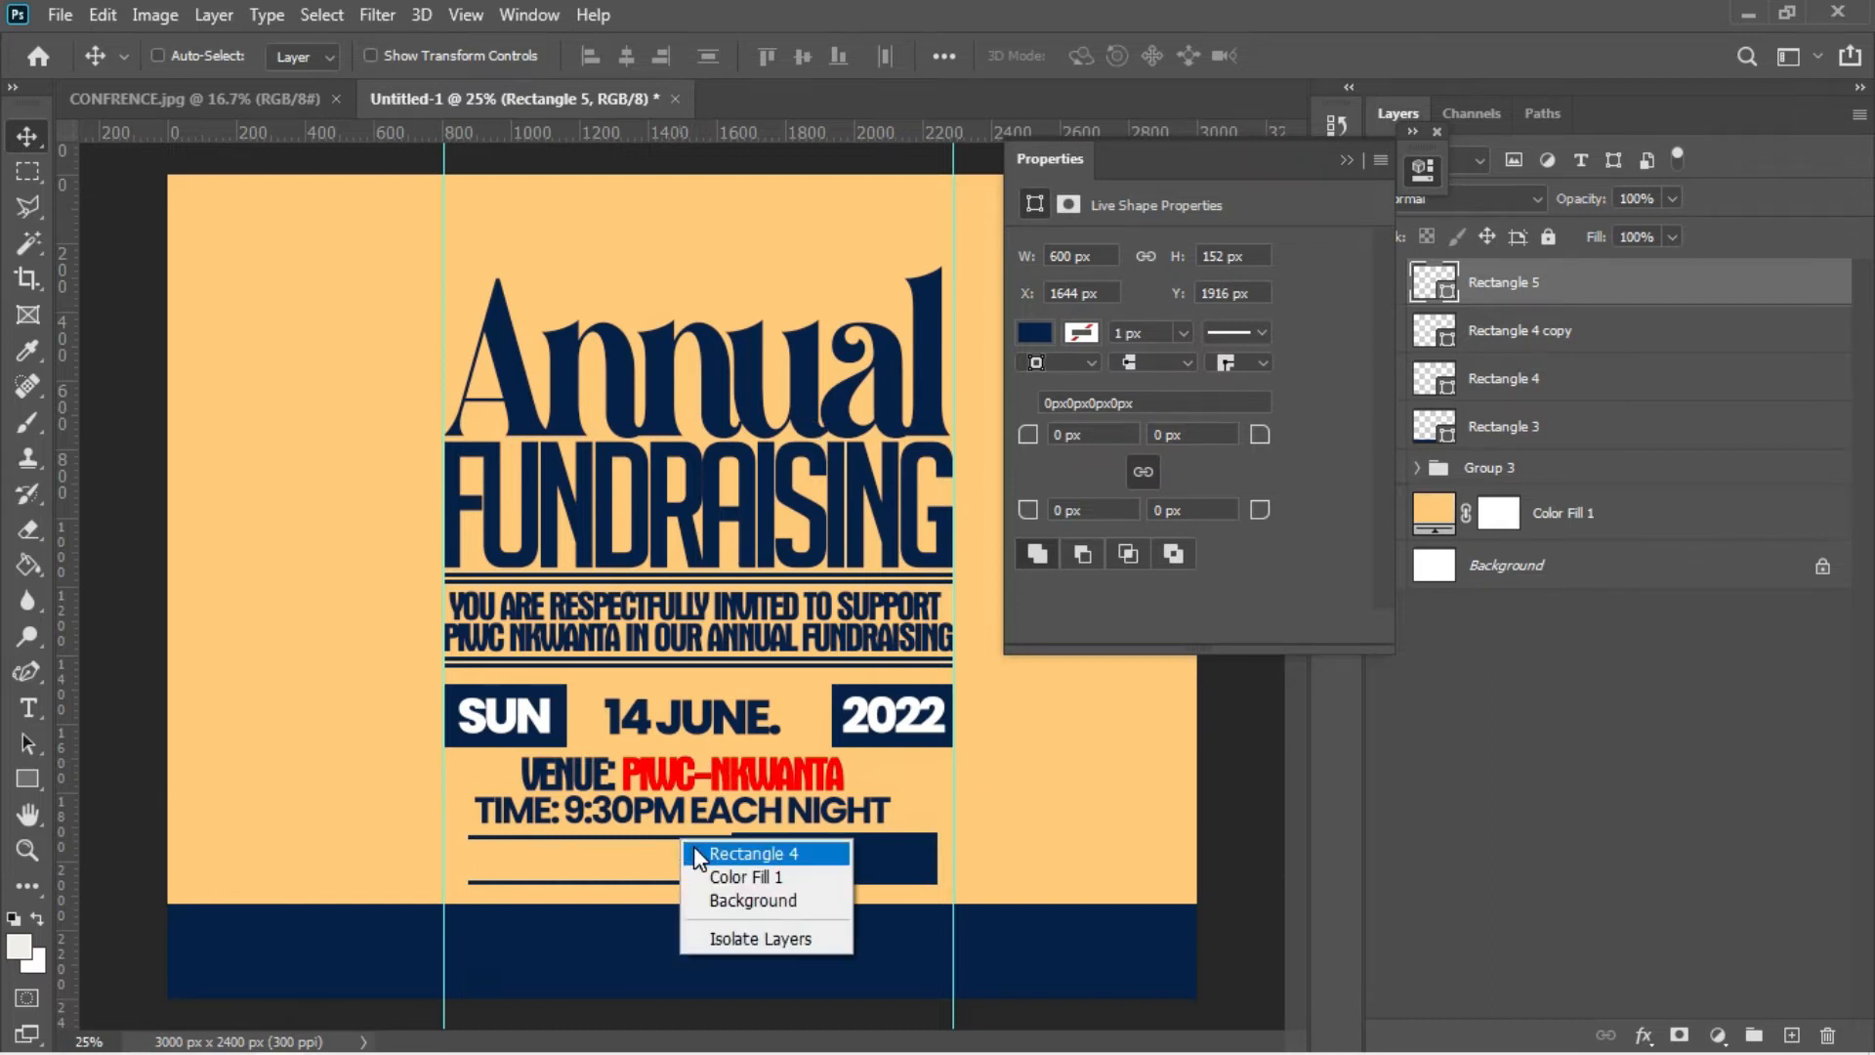
pyautogui.click(694, 849)
pyautogui.press('Up')
pyautogui.press('Up')
pyautogui.press('Up')
pyautogui.press('Up')
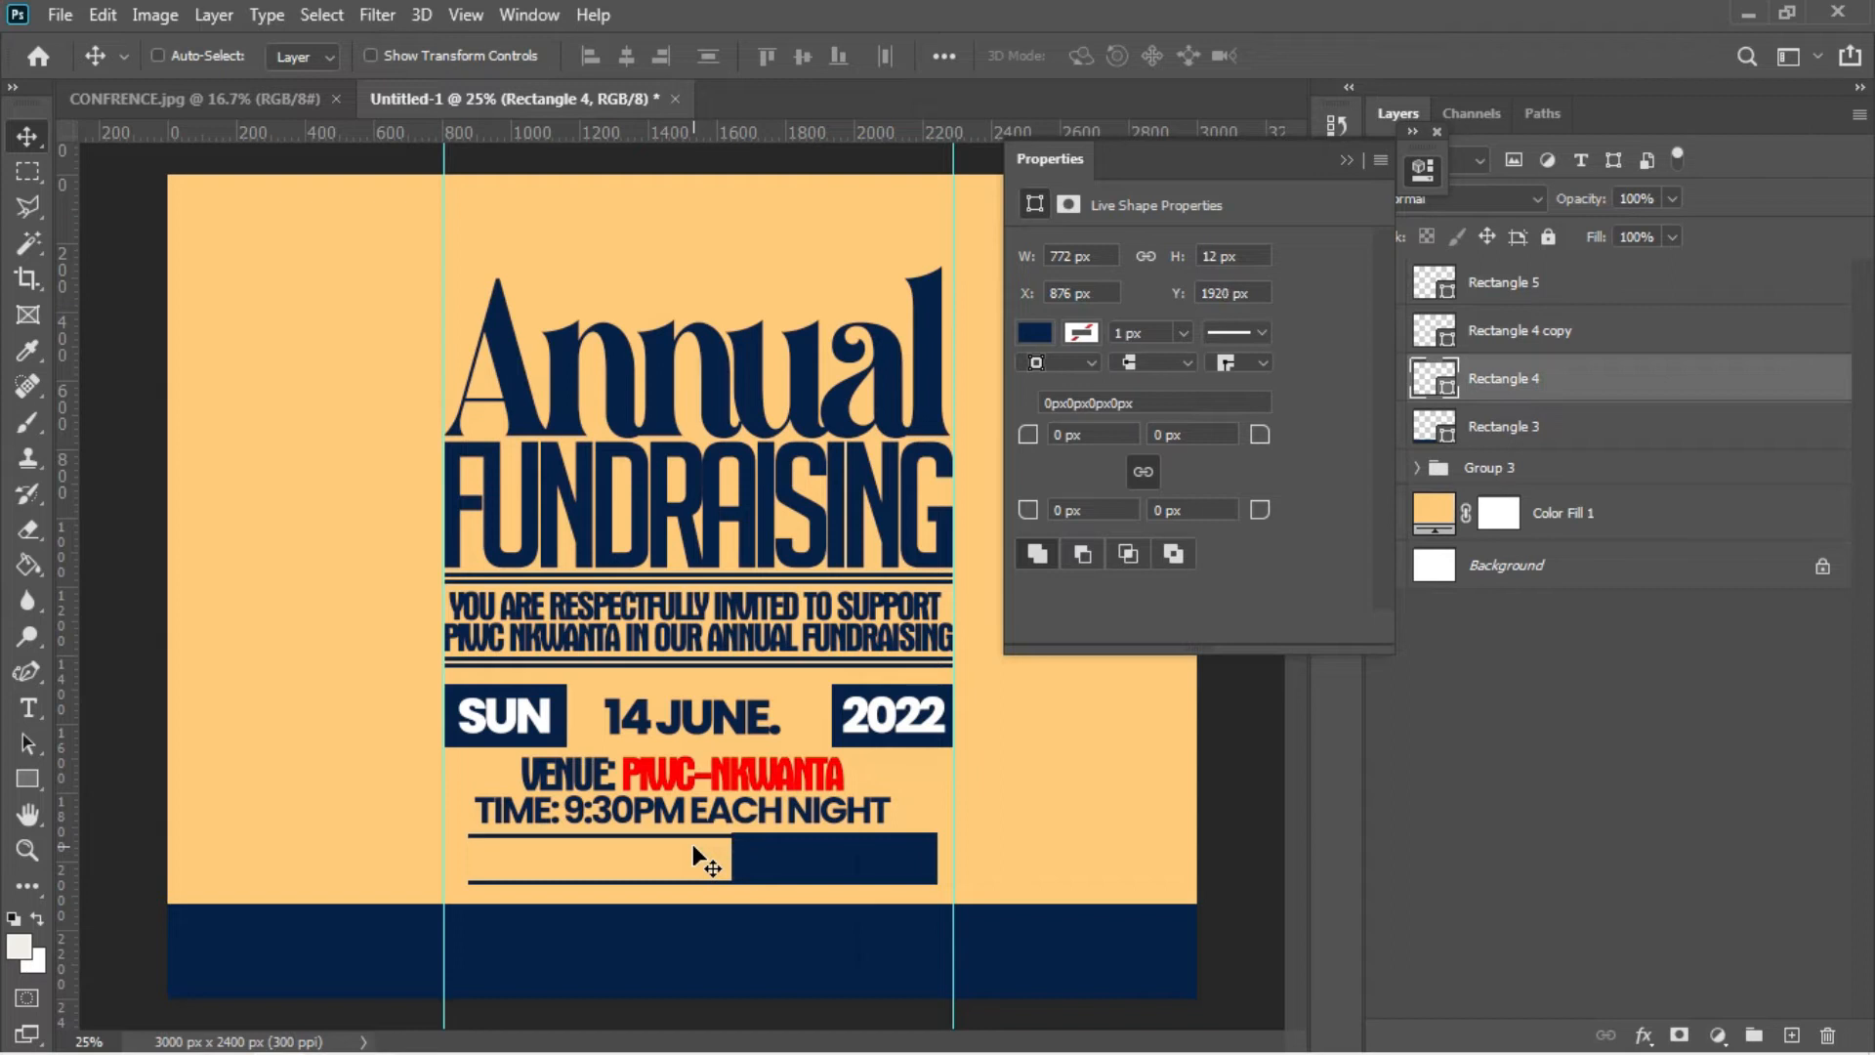
pyautogui.press('Up')
pyautogui.press('Up')
pyautogui.press('Up')
pyautogui.press('Up')
# - Group the two divider bars with the small navy rectangle and center the group horizontally on the canvas
pyautogui.keyDown('shift'); pyautogui.click(1511, 287); pyautogui.keyUp('shift')
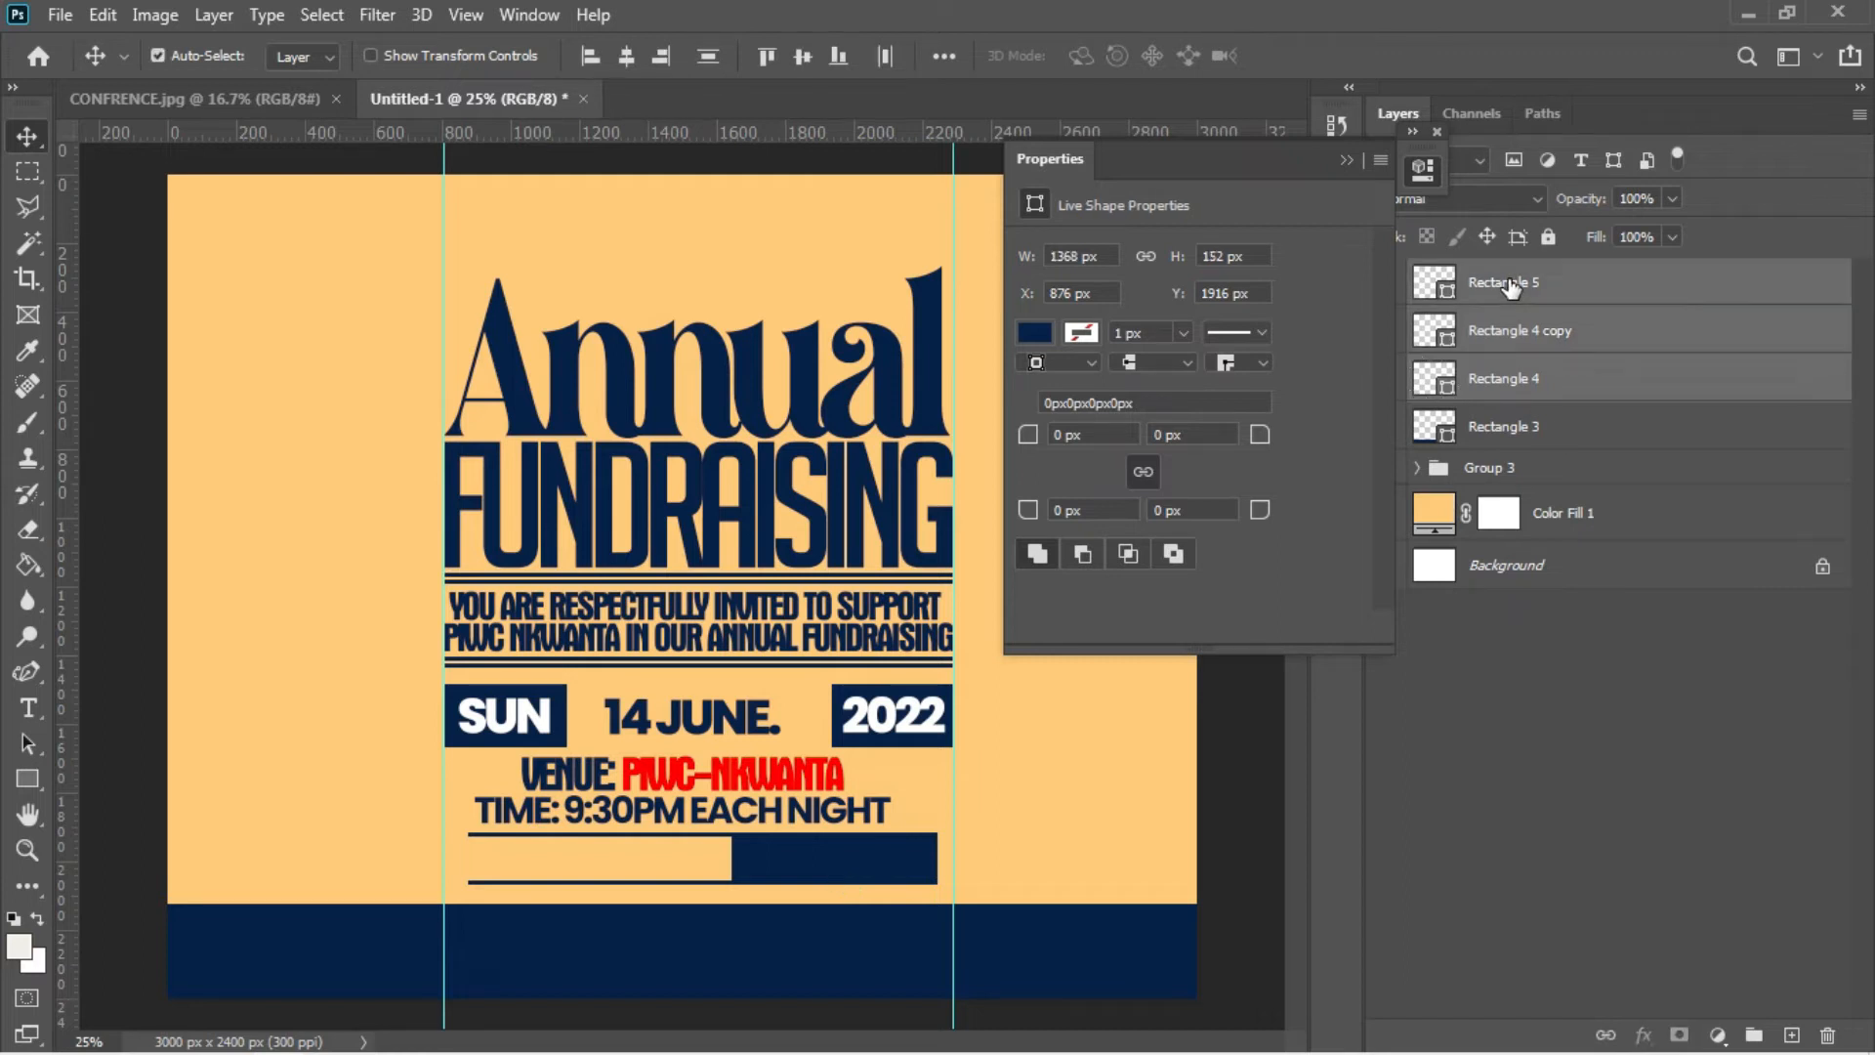
pyautogui.hotkey('ctrl', 'g')
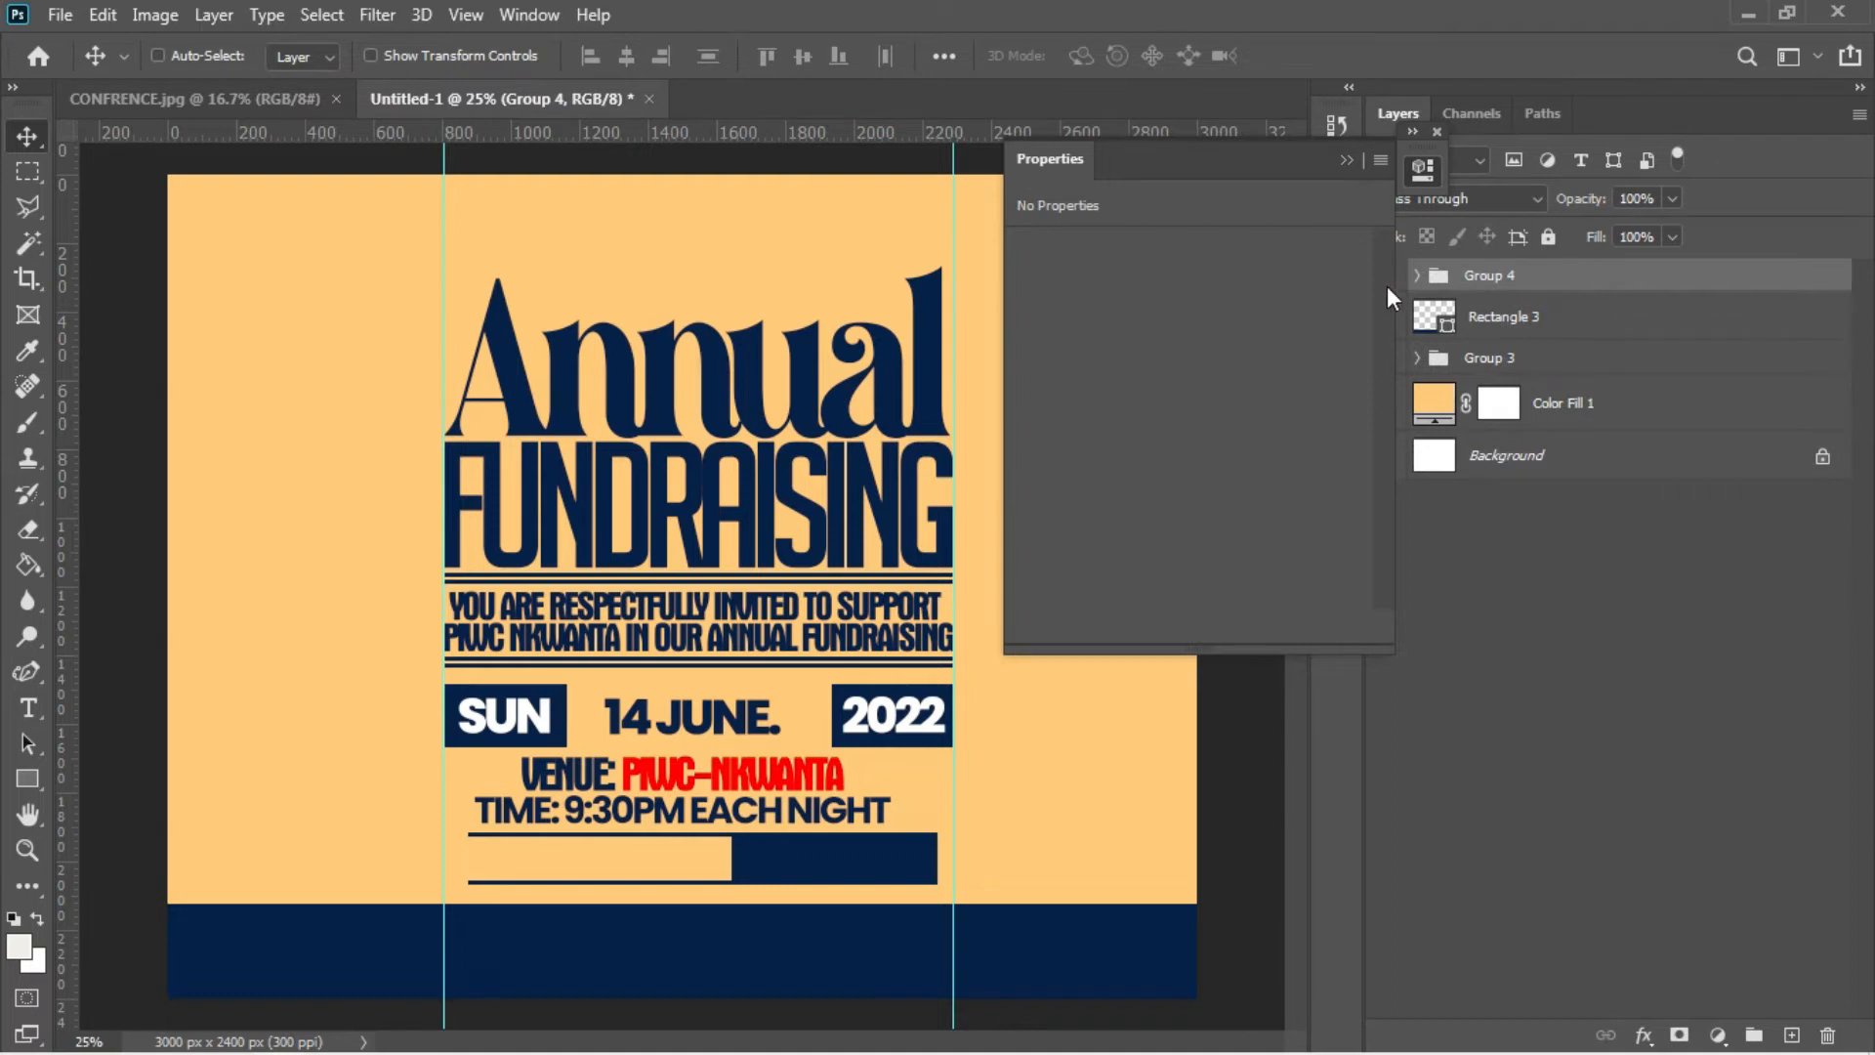
pyautogui.click(1338, 156)
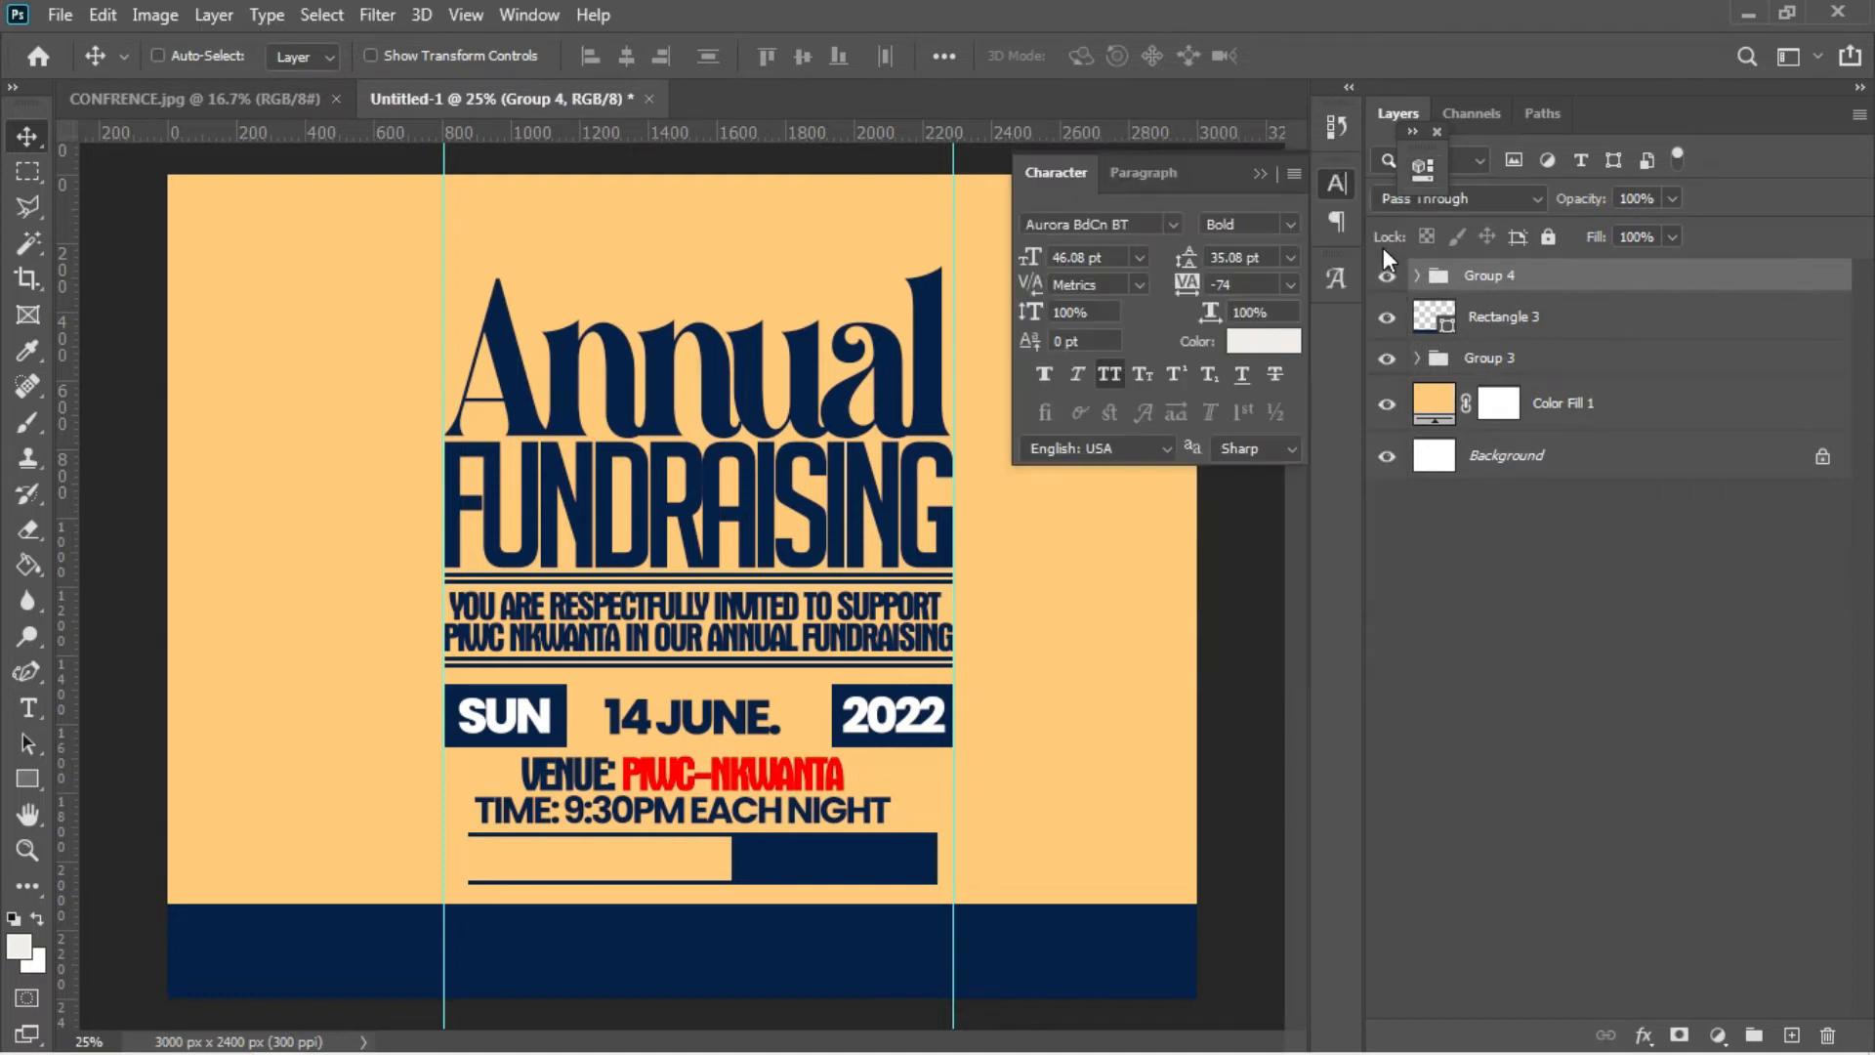
pyautogui.click(1386, 278)
pyautogui.click(1385, 278)
pyautogui.hotkey('ctrl', 'a')
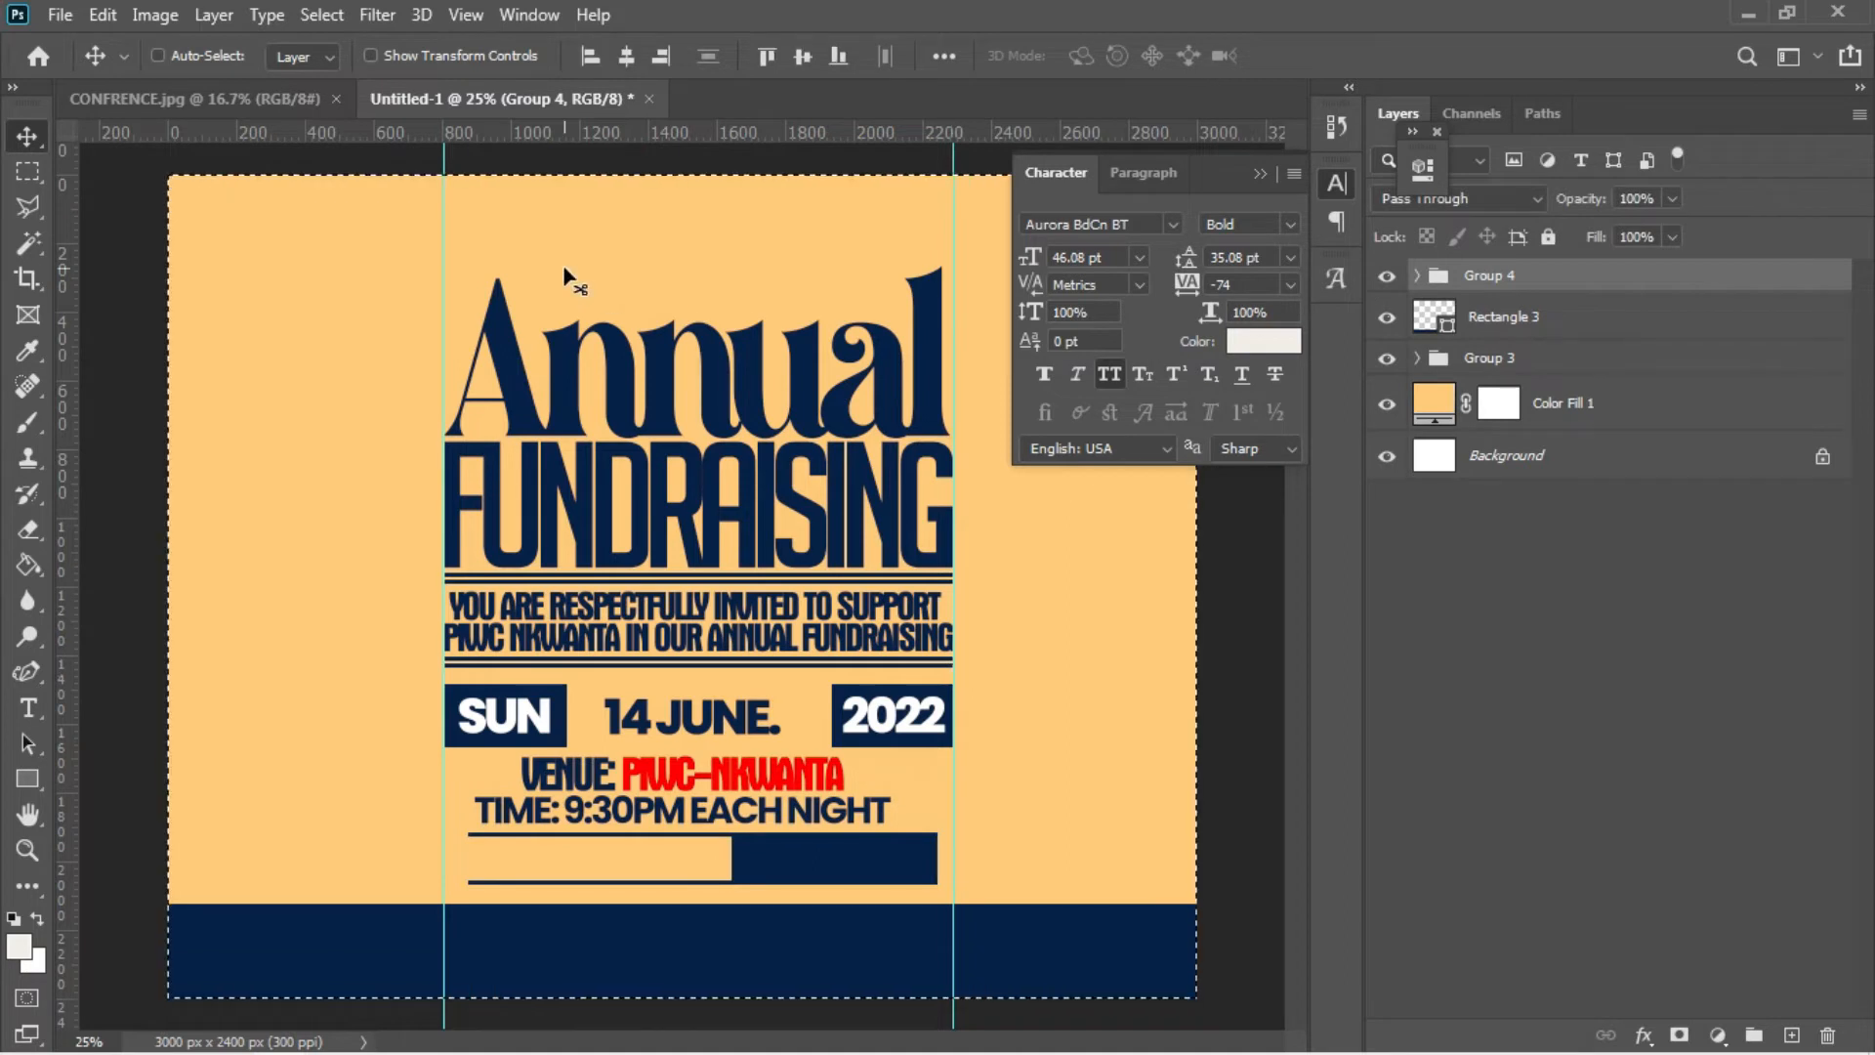
pyautogui.click(626, 56)
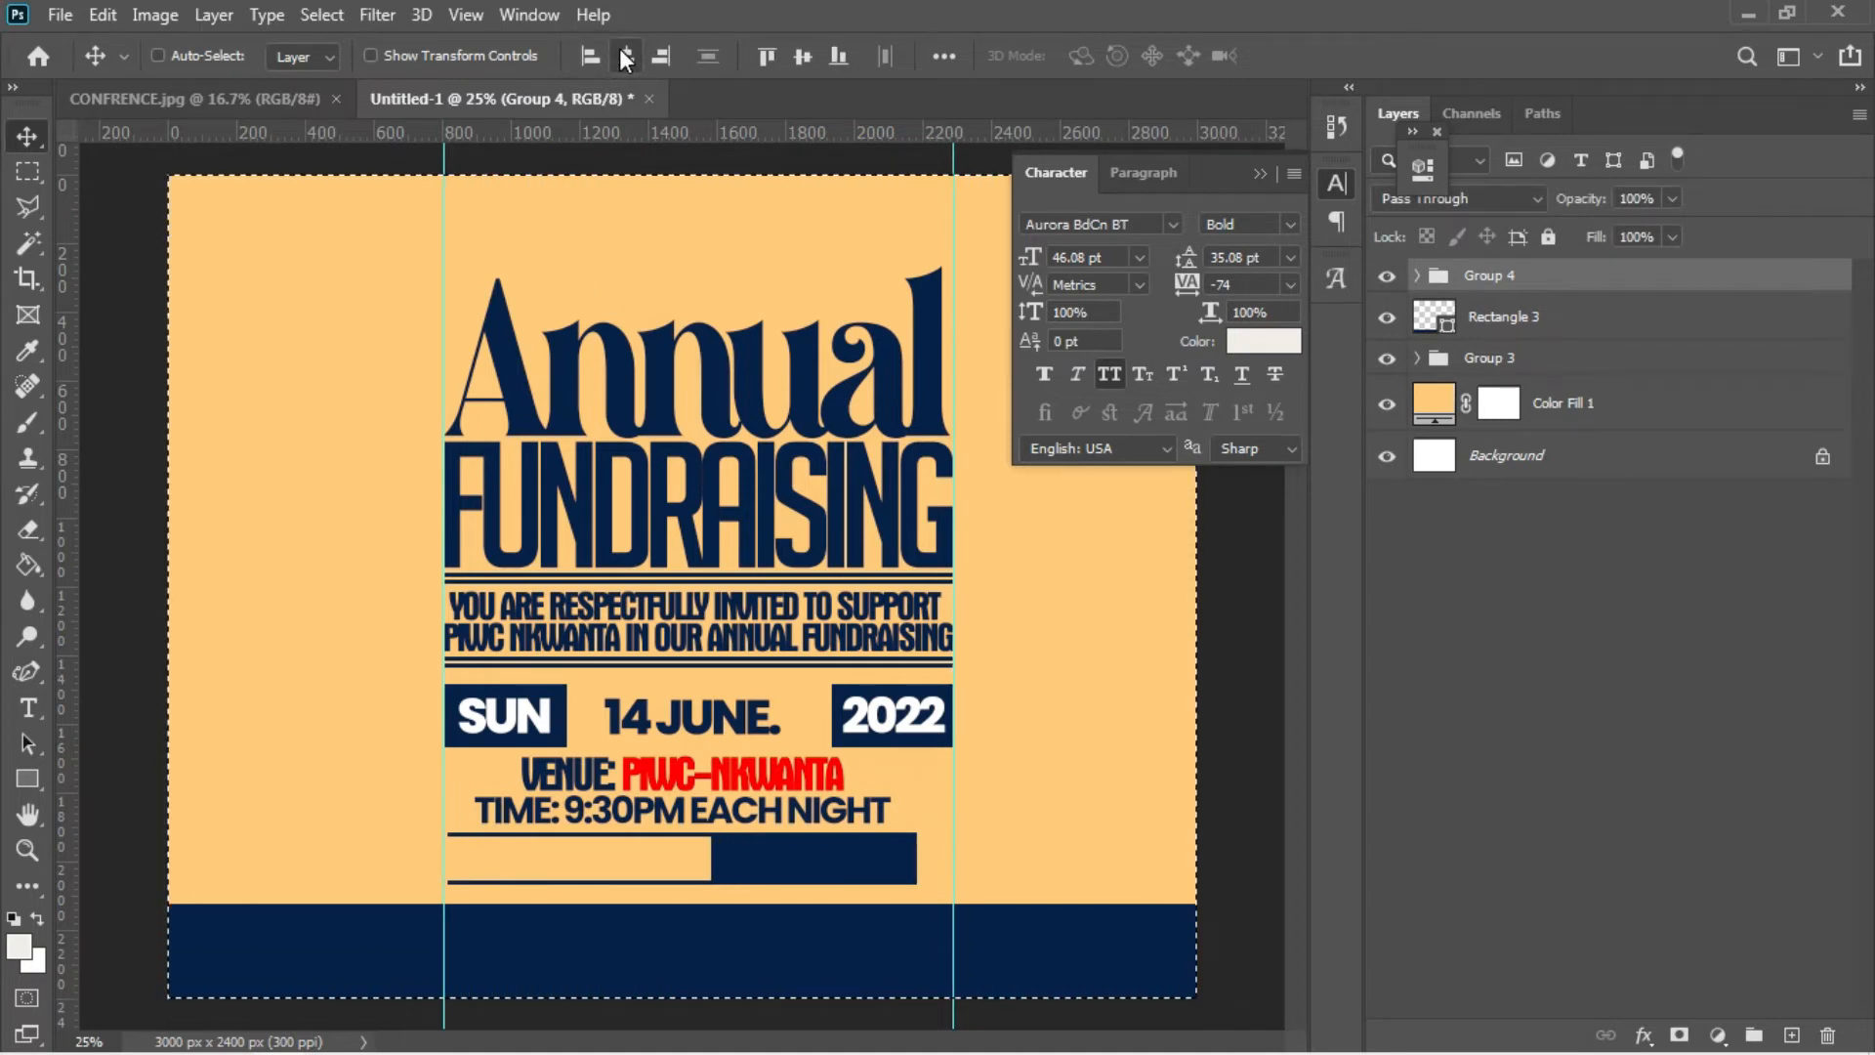
pyautogui.hotkey('ctrl', 'd')
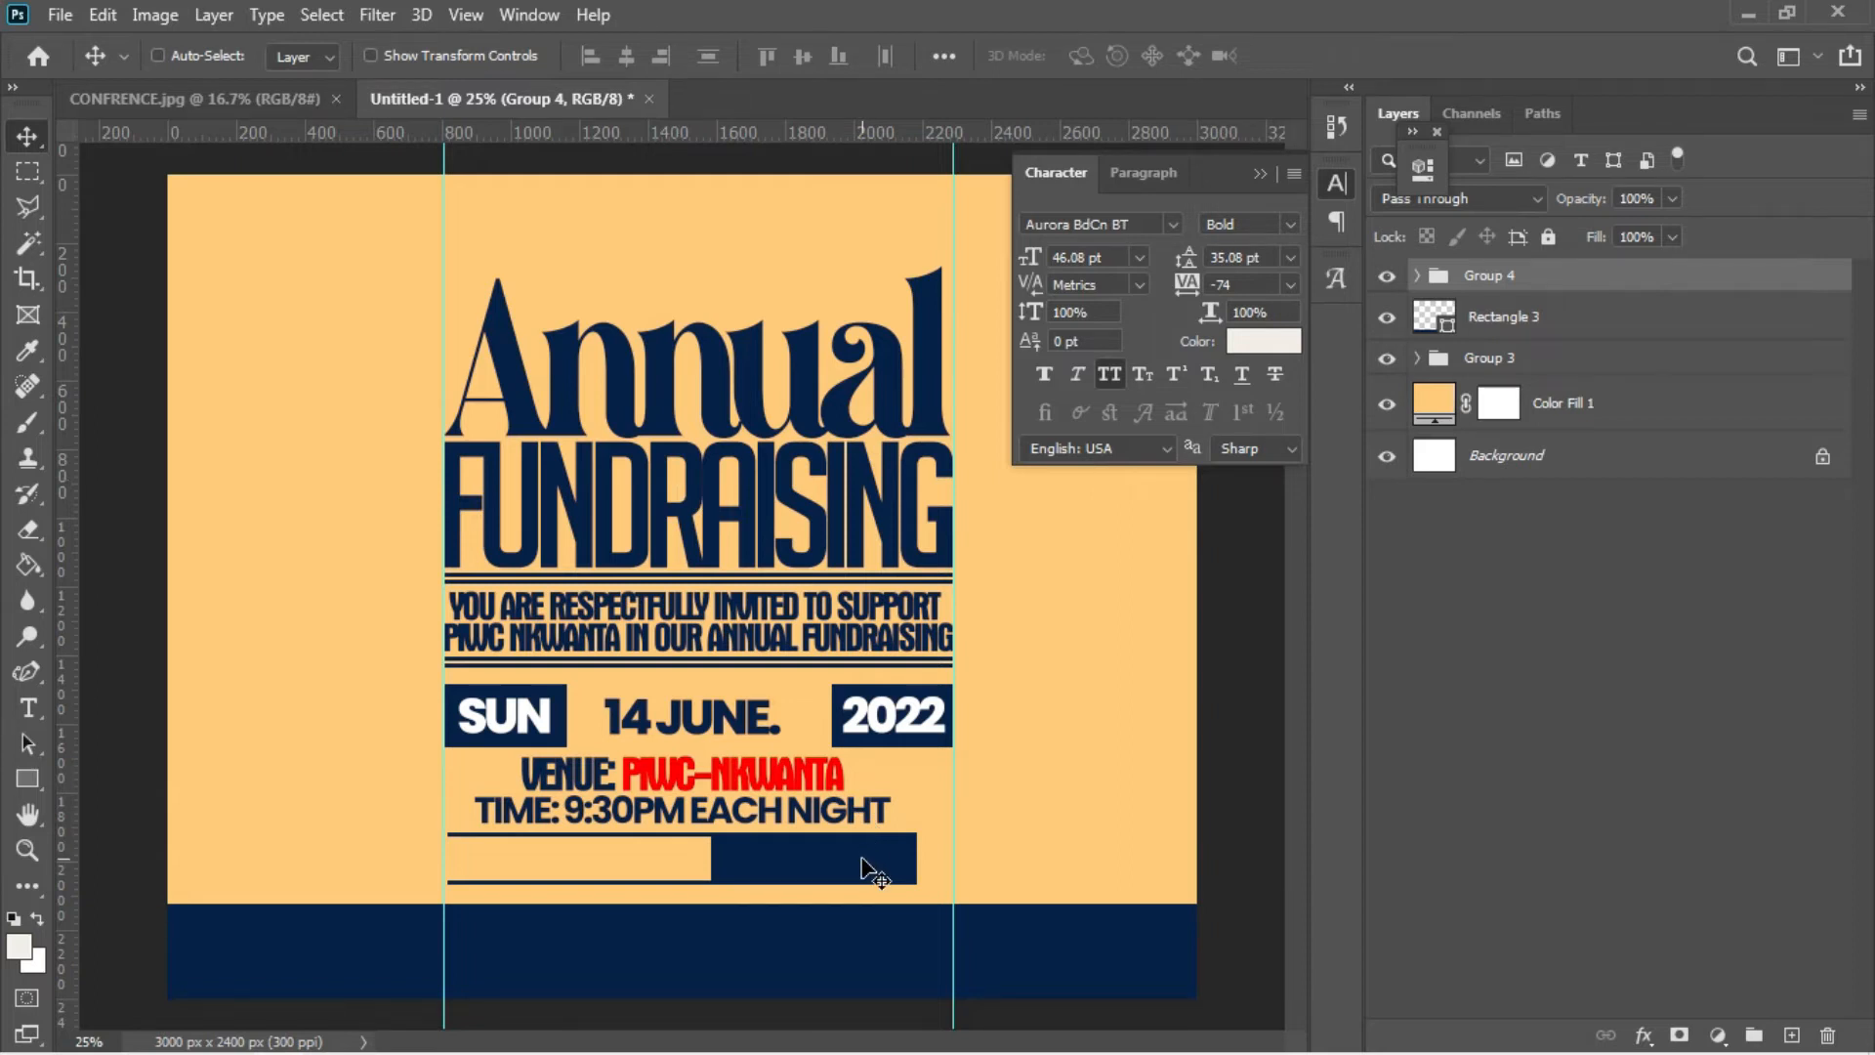
# - Switch to the Notepad text, copy the "for more infor" contact line and return to Photoshop
pyautogui.moveTo(529, 1040)
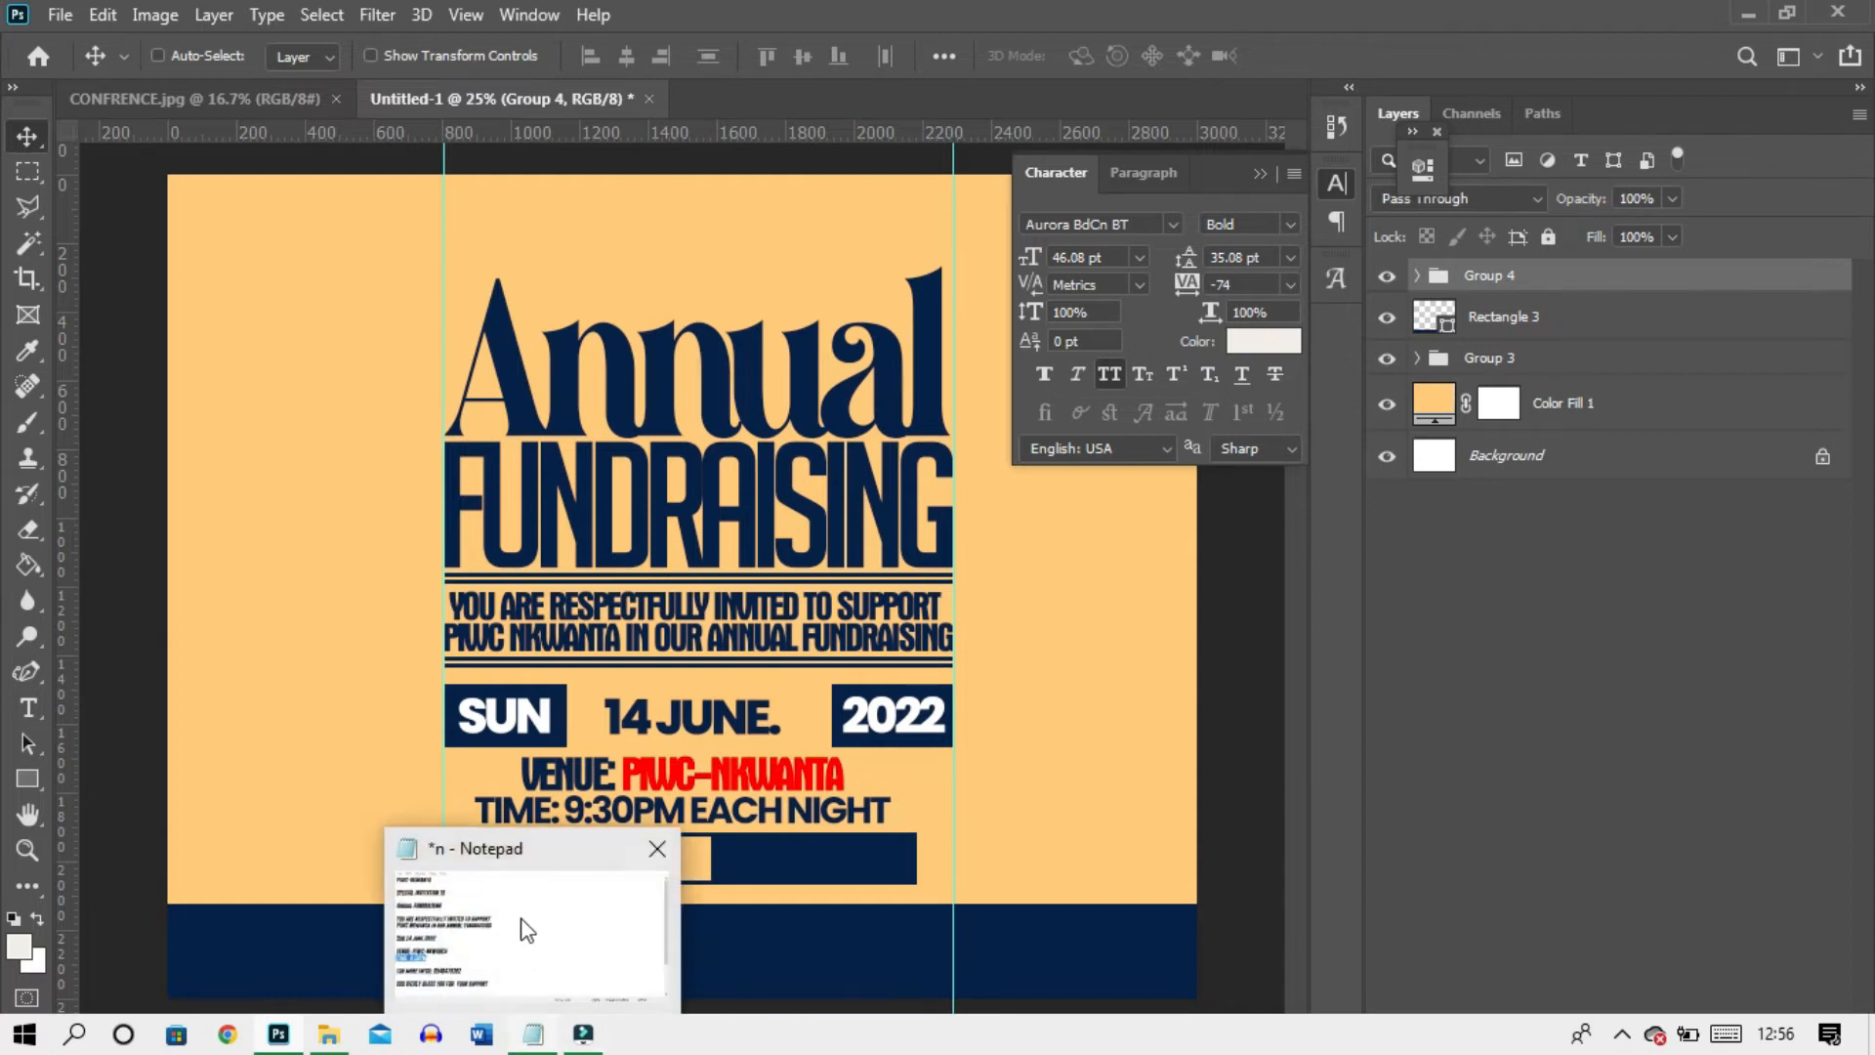
pyautogui.click(519, 912)
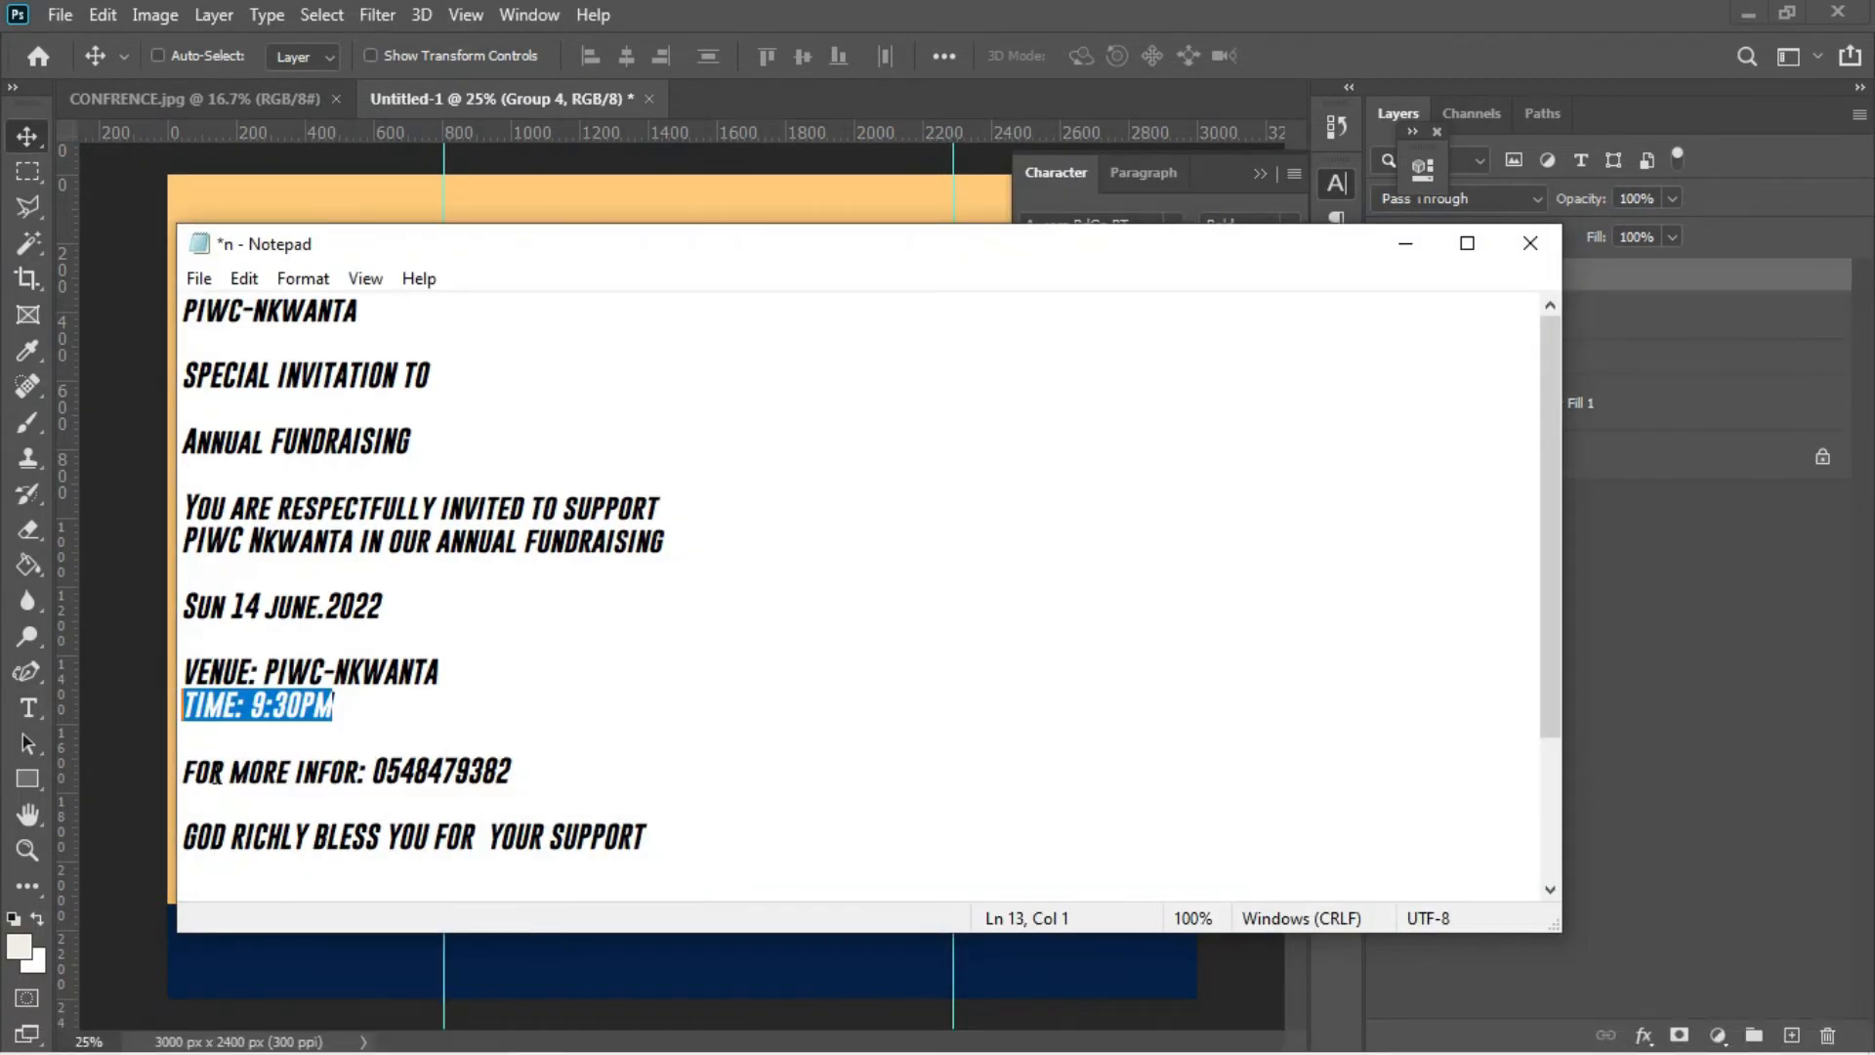
pyautogui.moveTo(183, 772); pyautogui.dragTo(523, 764)
pyautogui.hotkey('ctrl', 'c')
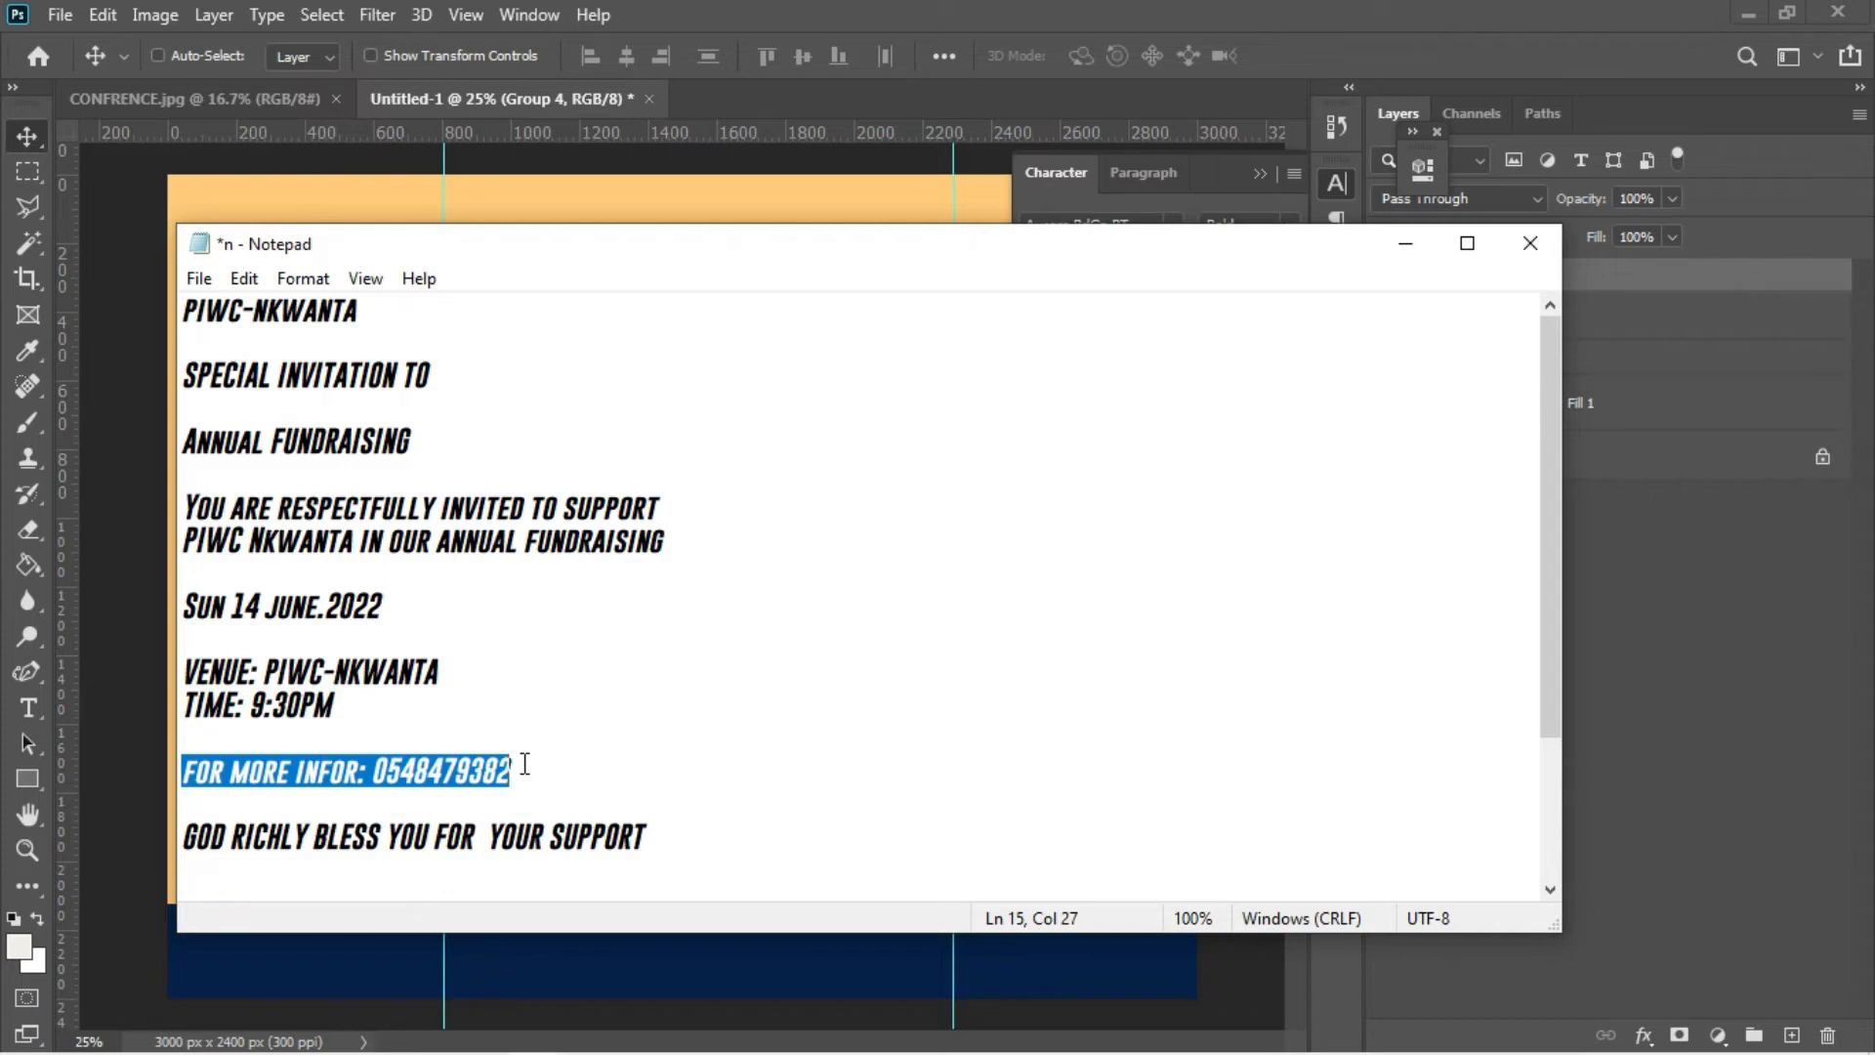
pyautogui.click(120, 708)
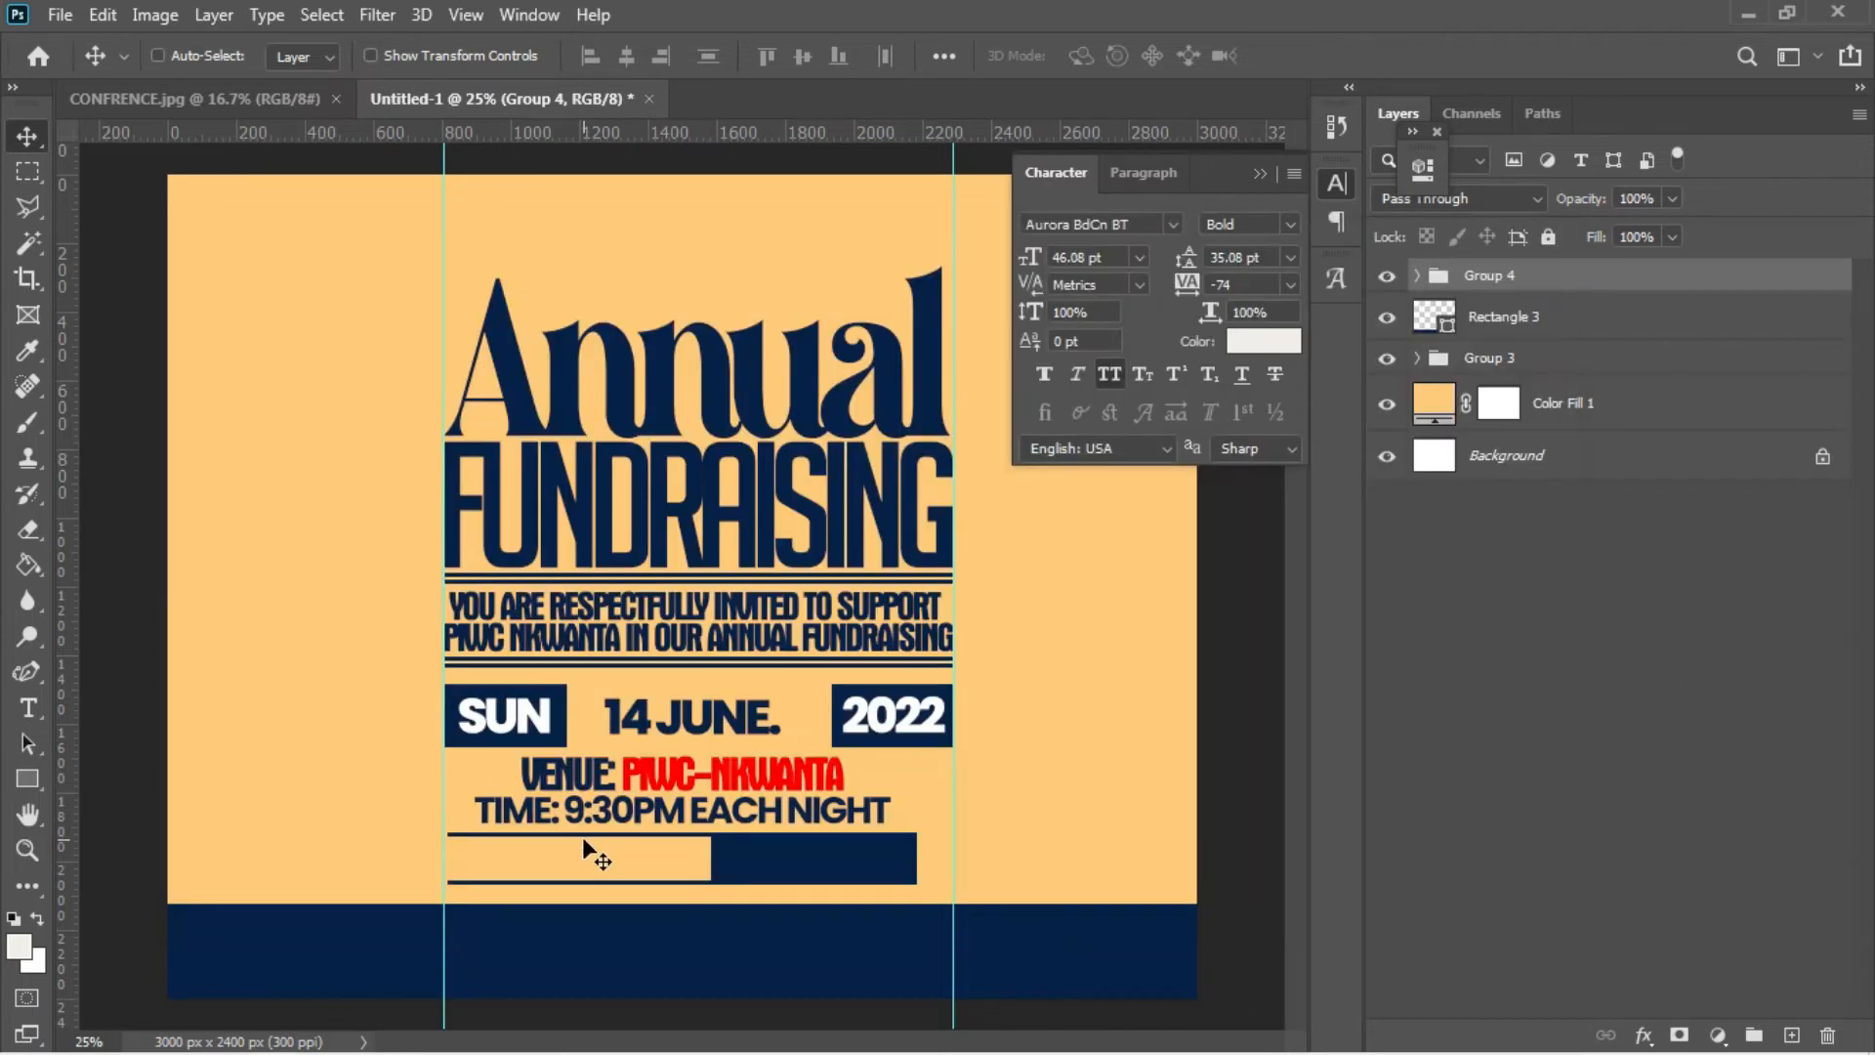
# - Paste the contact line as new text over the divider bars and delete its phone number, leaving "for more infor:"
pyautogui.press('t')
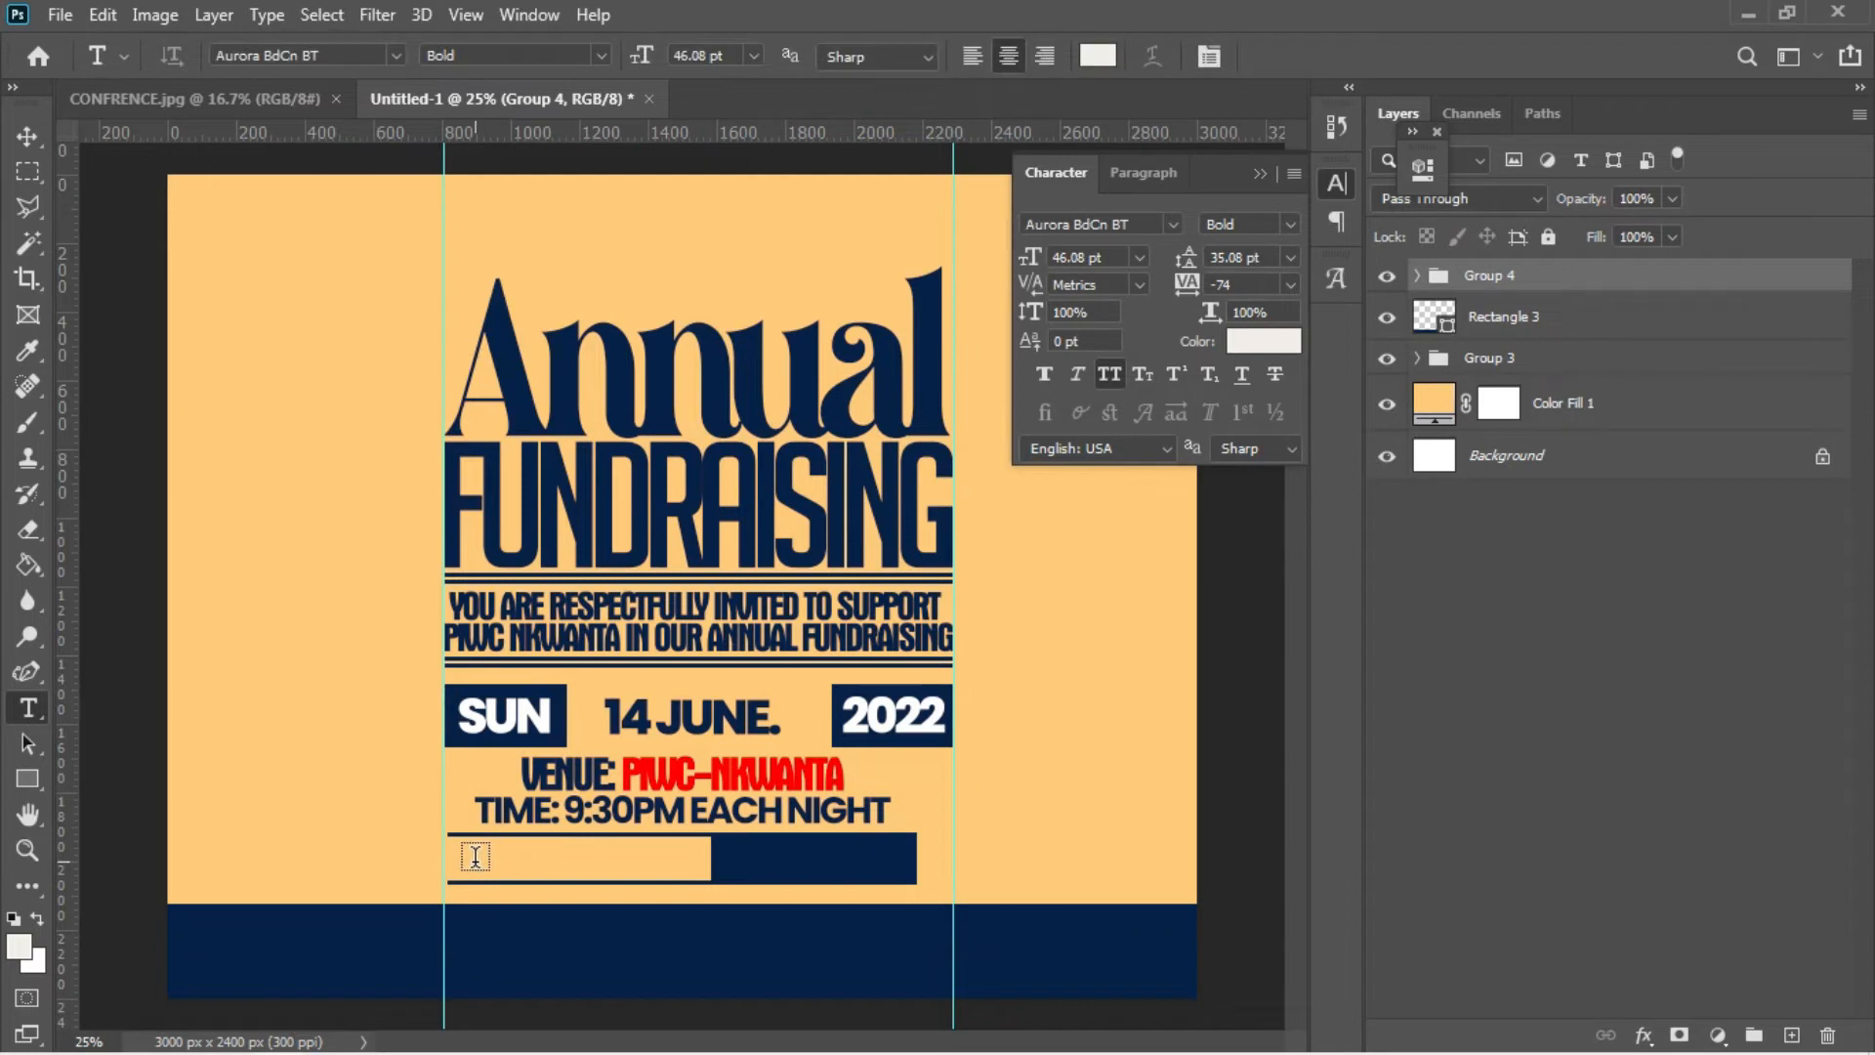
pyautogui.click(476, 856)
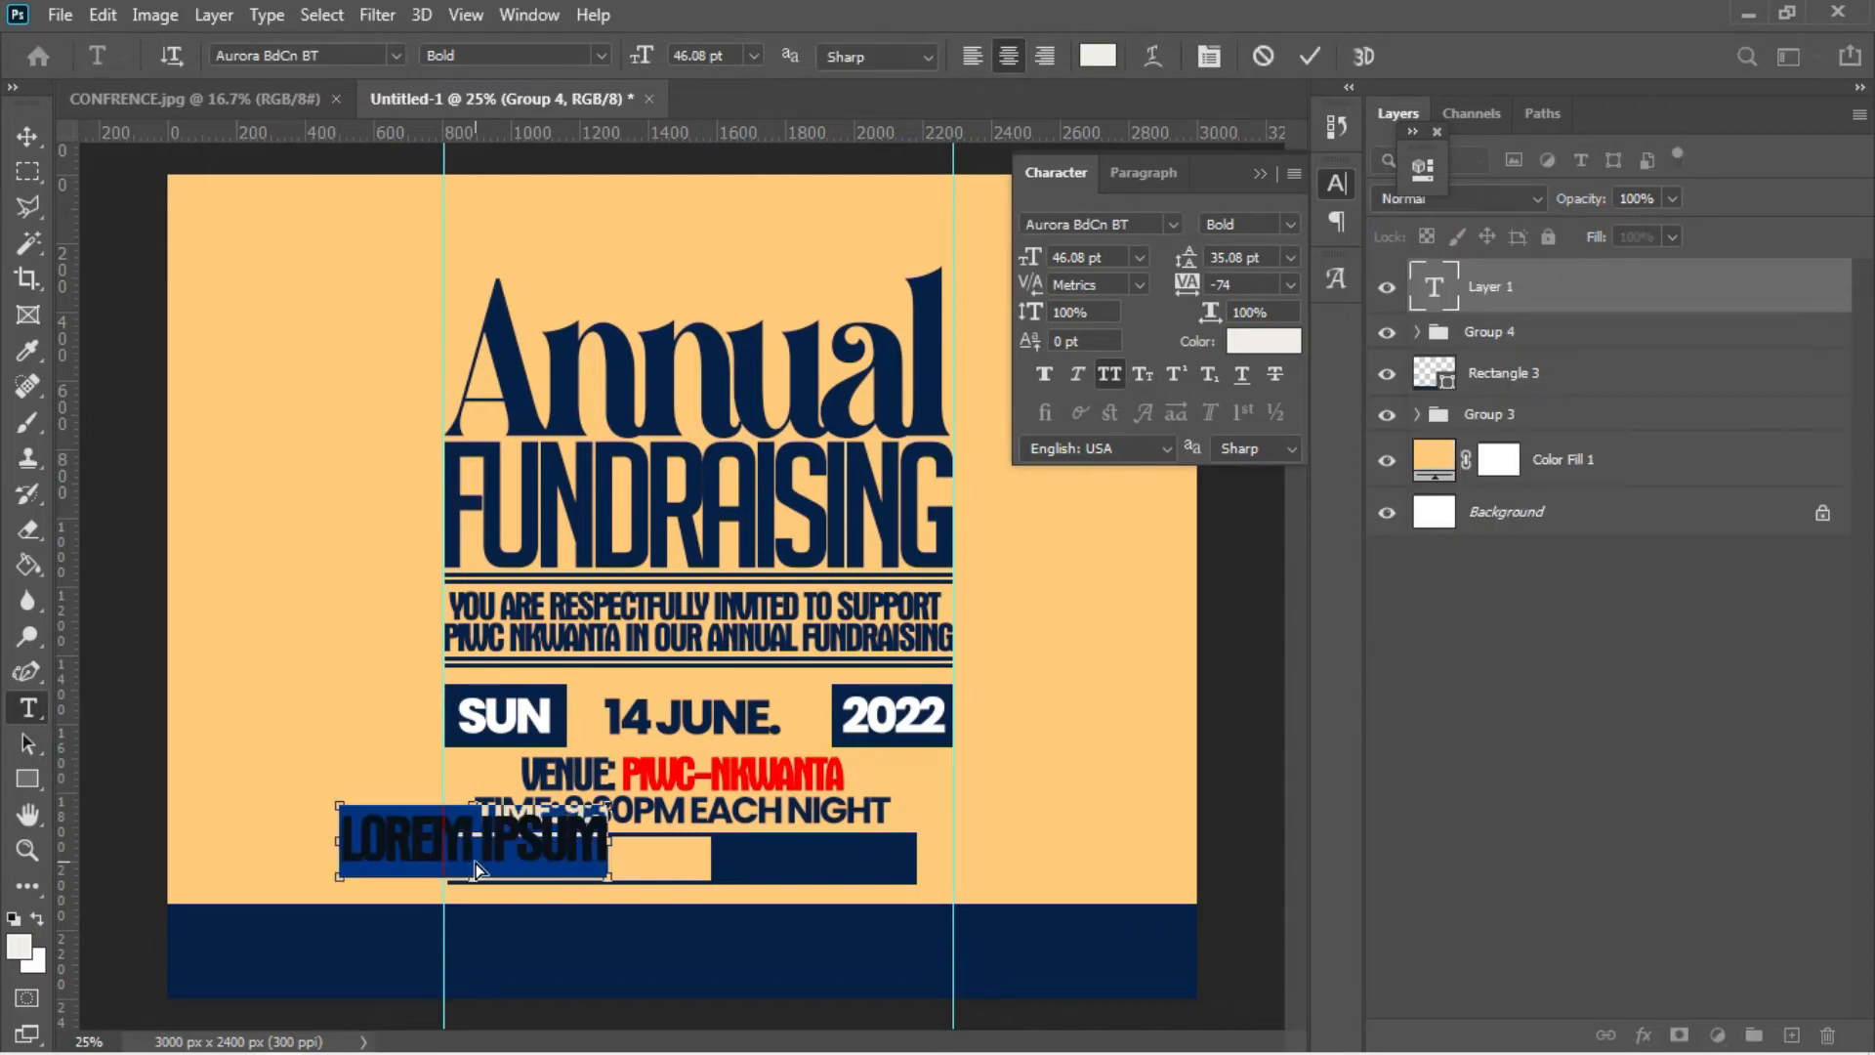
pyautogui.hotkey('ctrl', 'v')
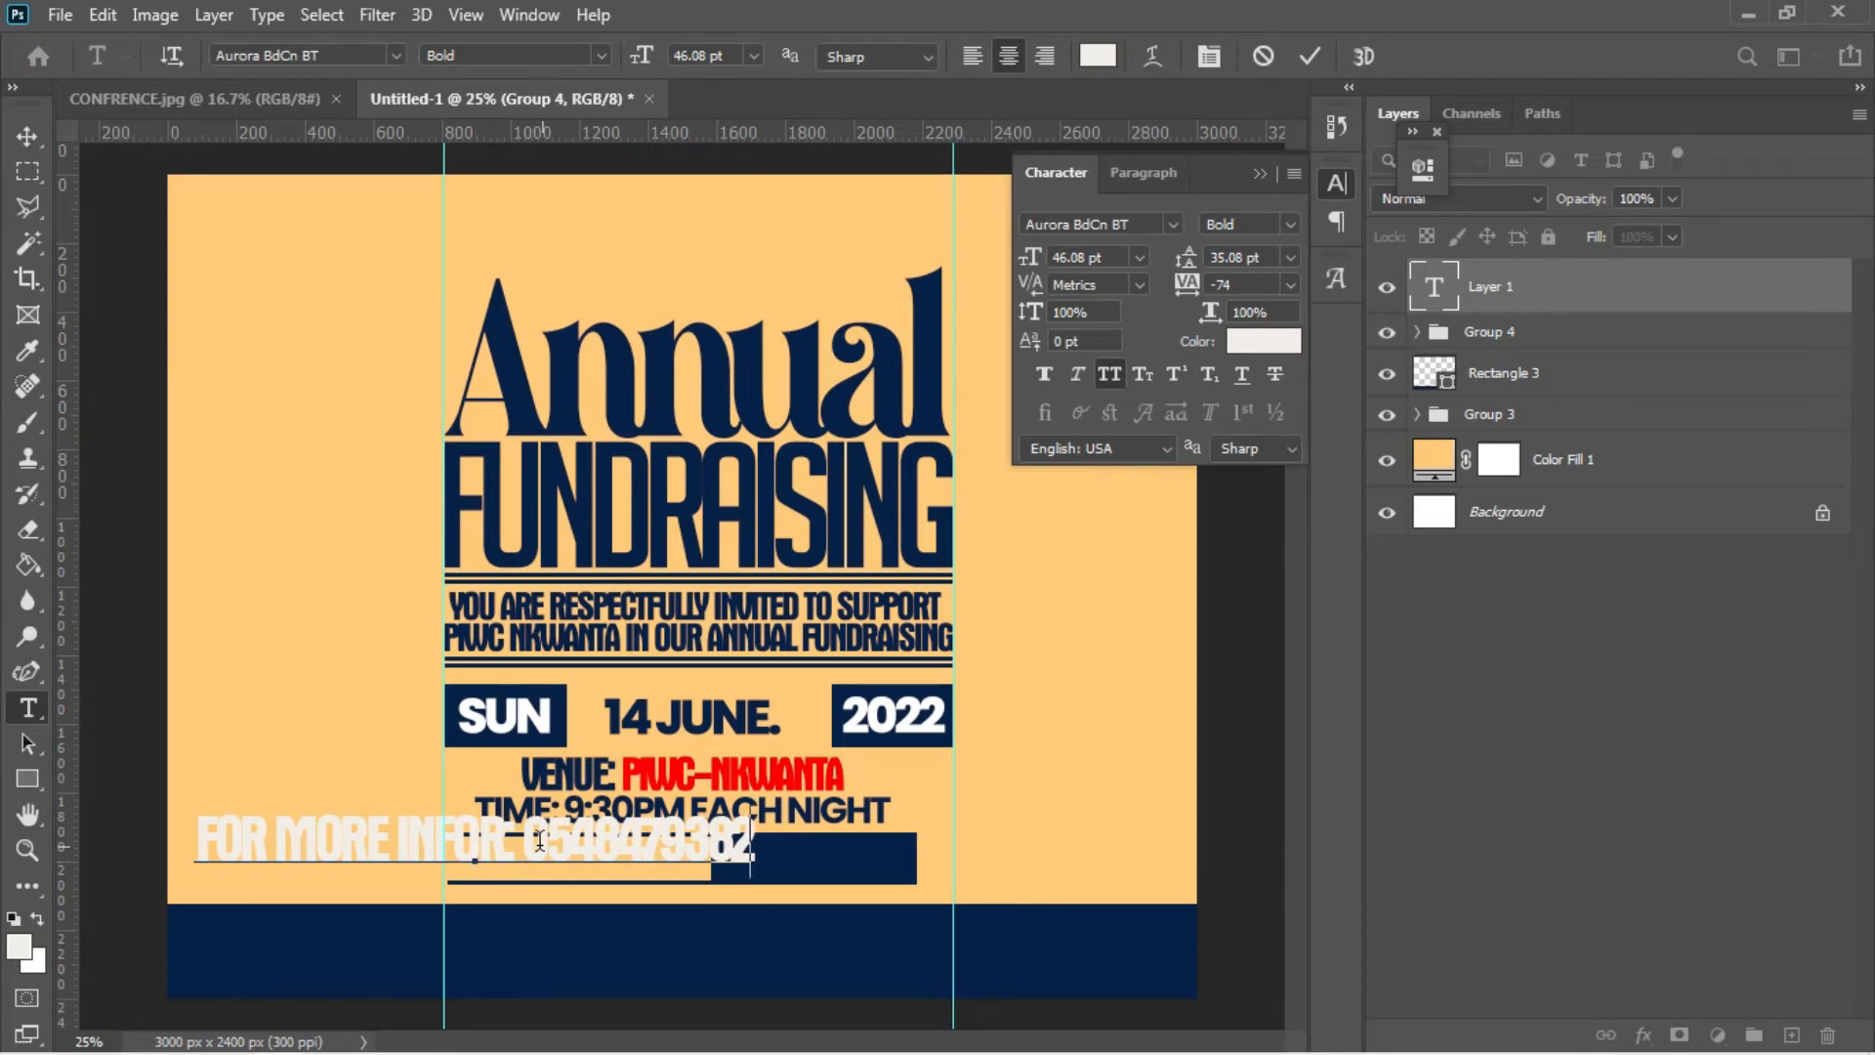
pyautogui.moveTo(525, 832); pyautogui.dragTo(757, 838)
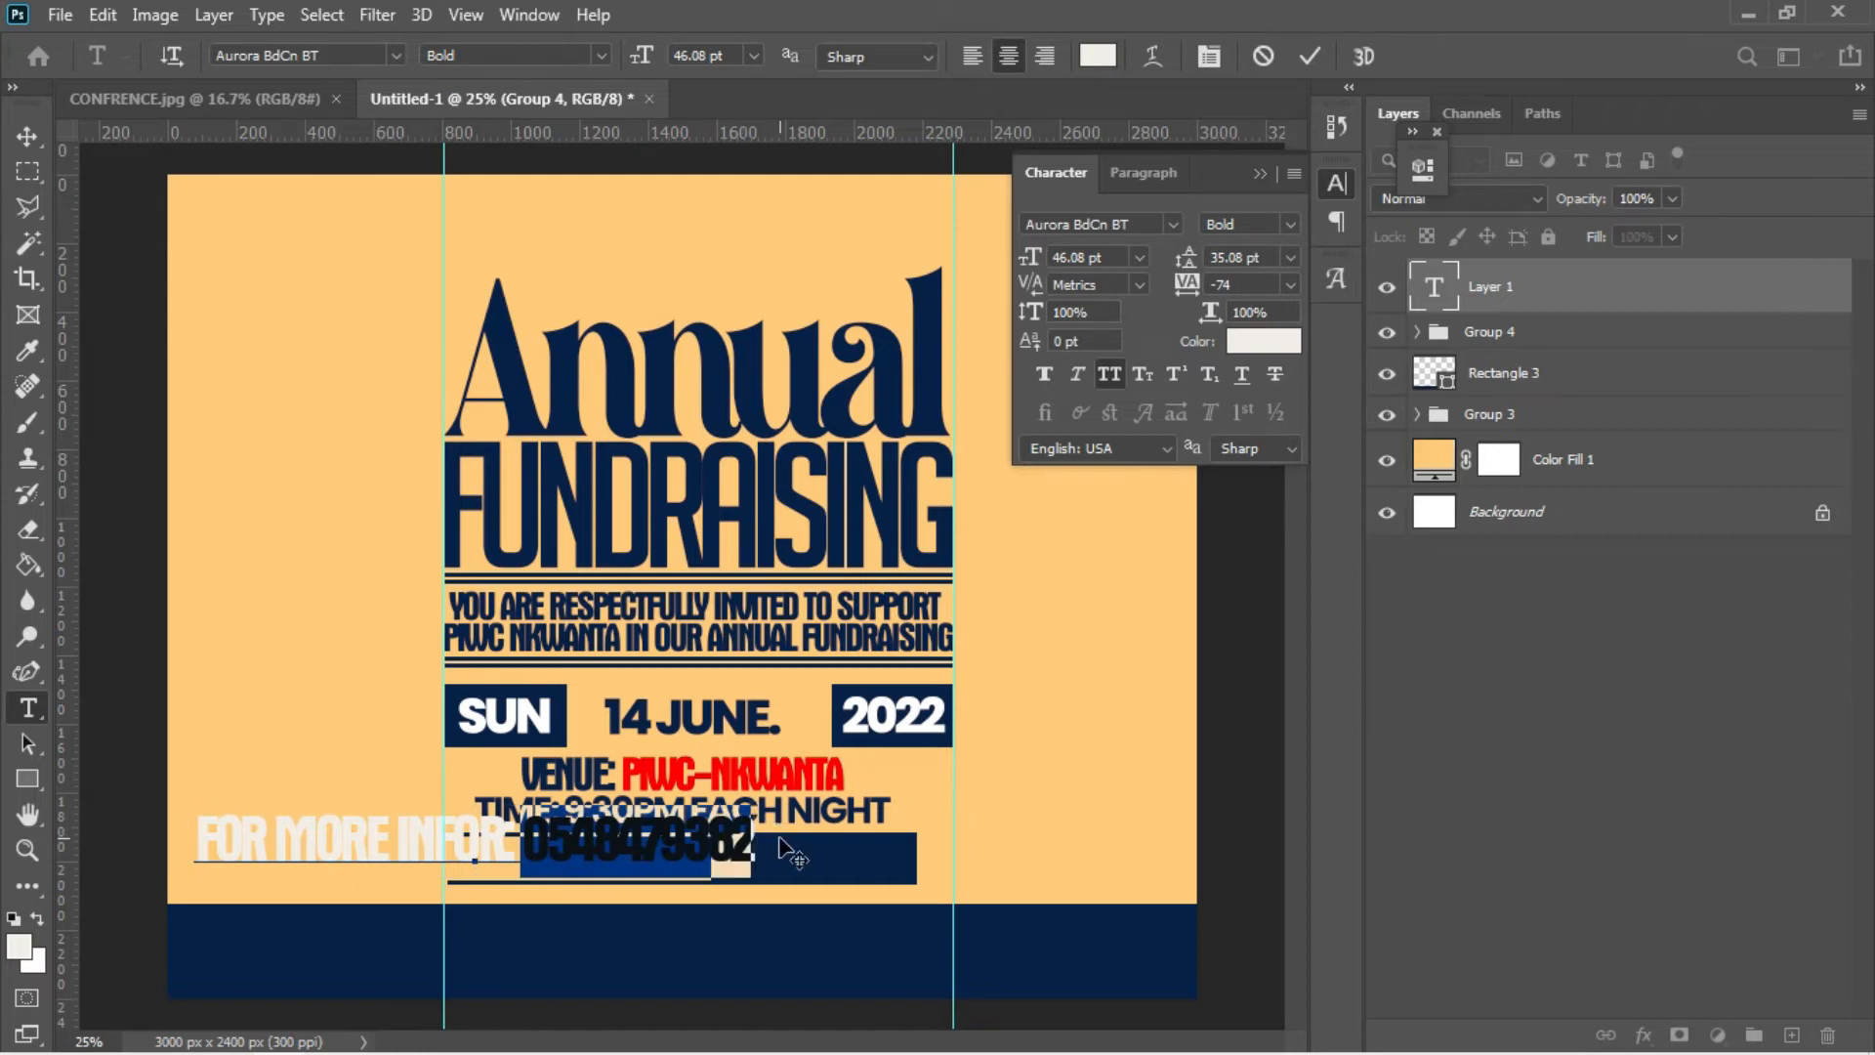
pyautogui.press('BackSpace')
# - Recolor the whole "for more infor:" text with the red (#ff0000) sampled from the venue name
pyautogui.hotkey('ctrl', 'a')
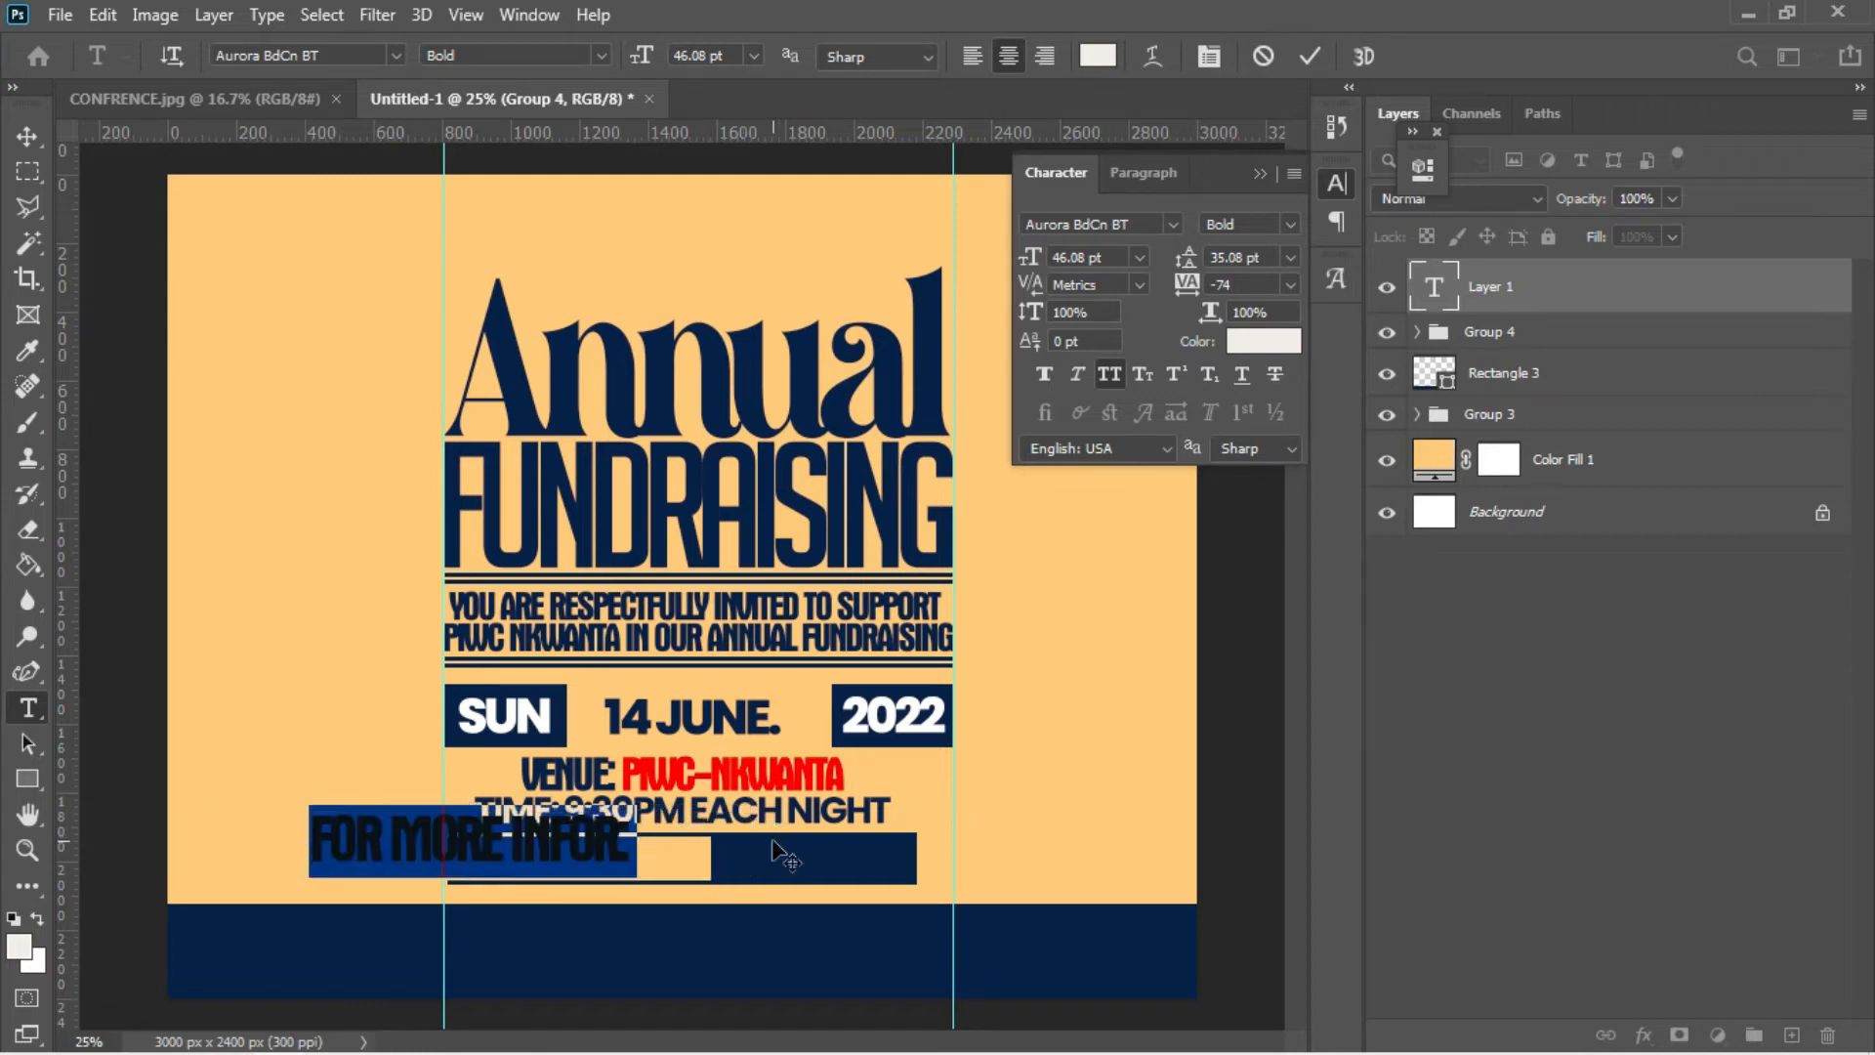
pyautogui.click(1245, 332)
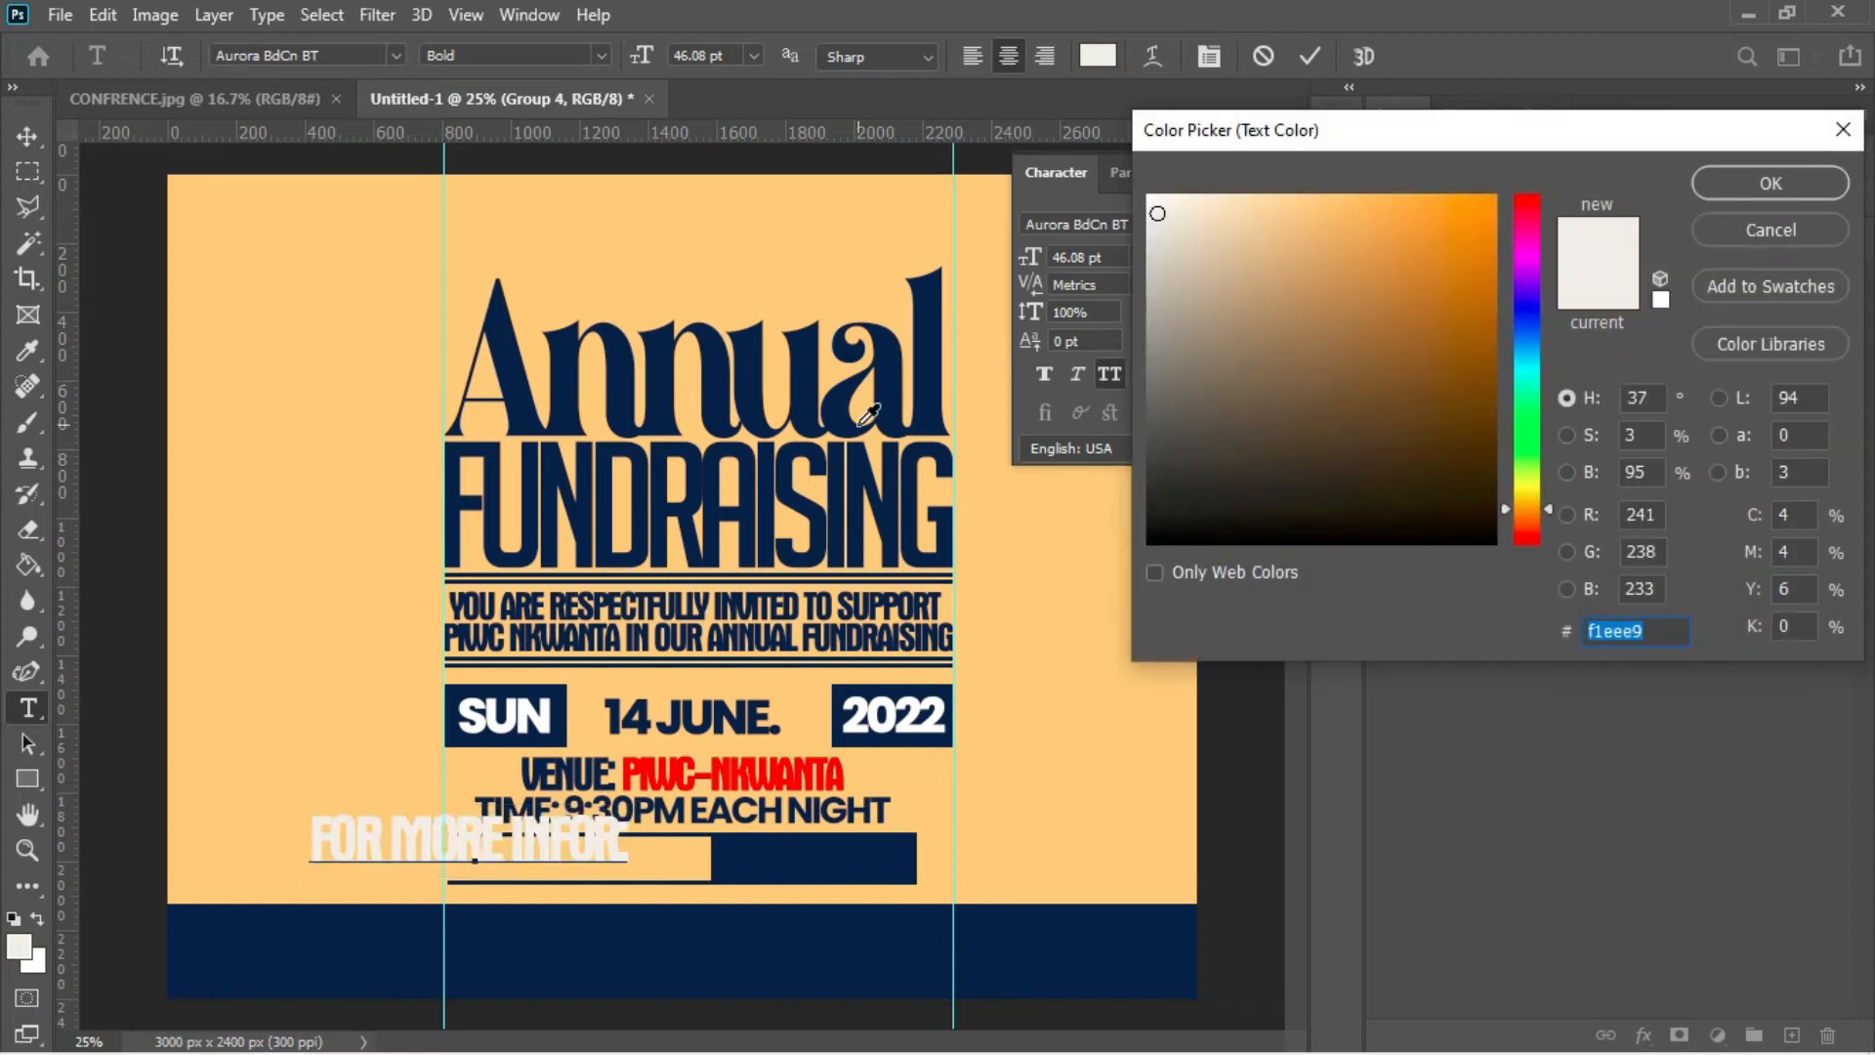
pyautogui.click(841, 779)
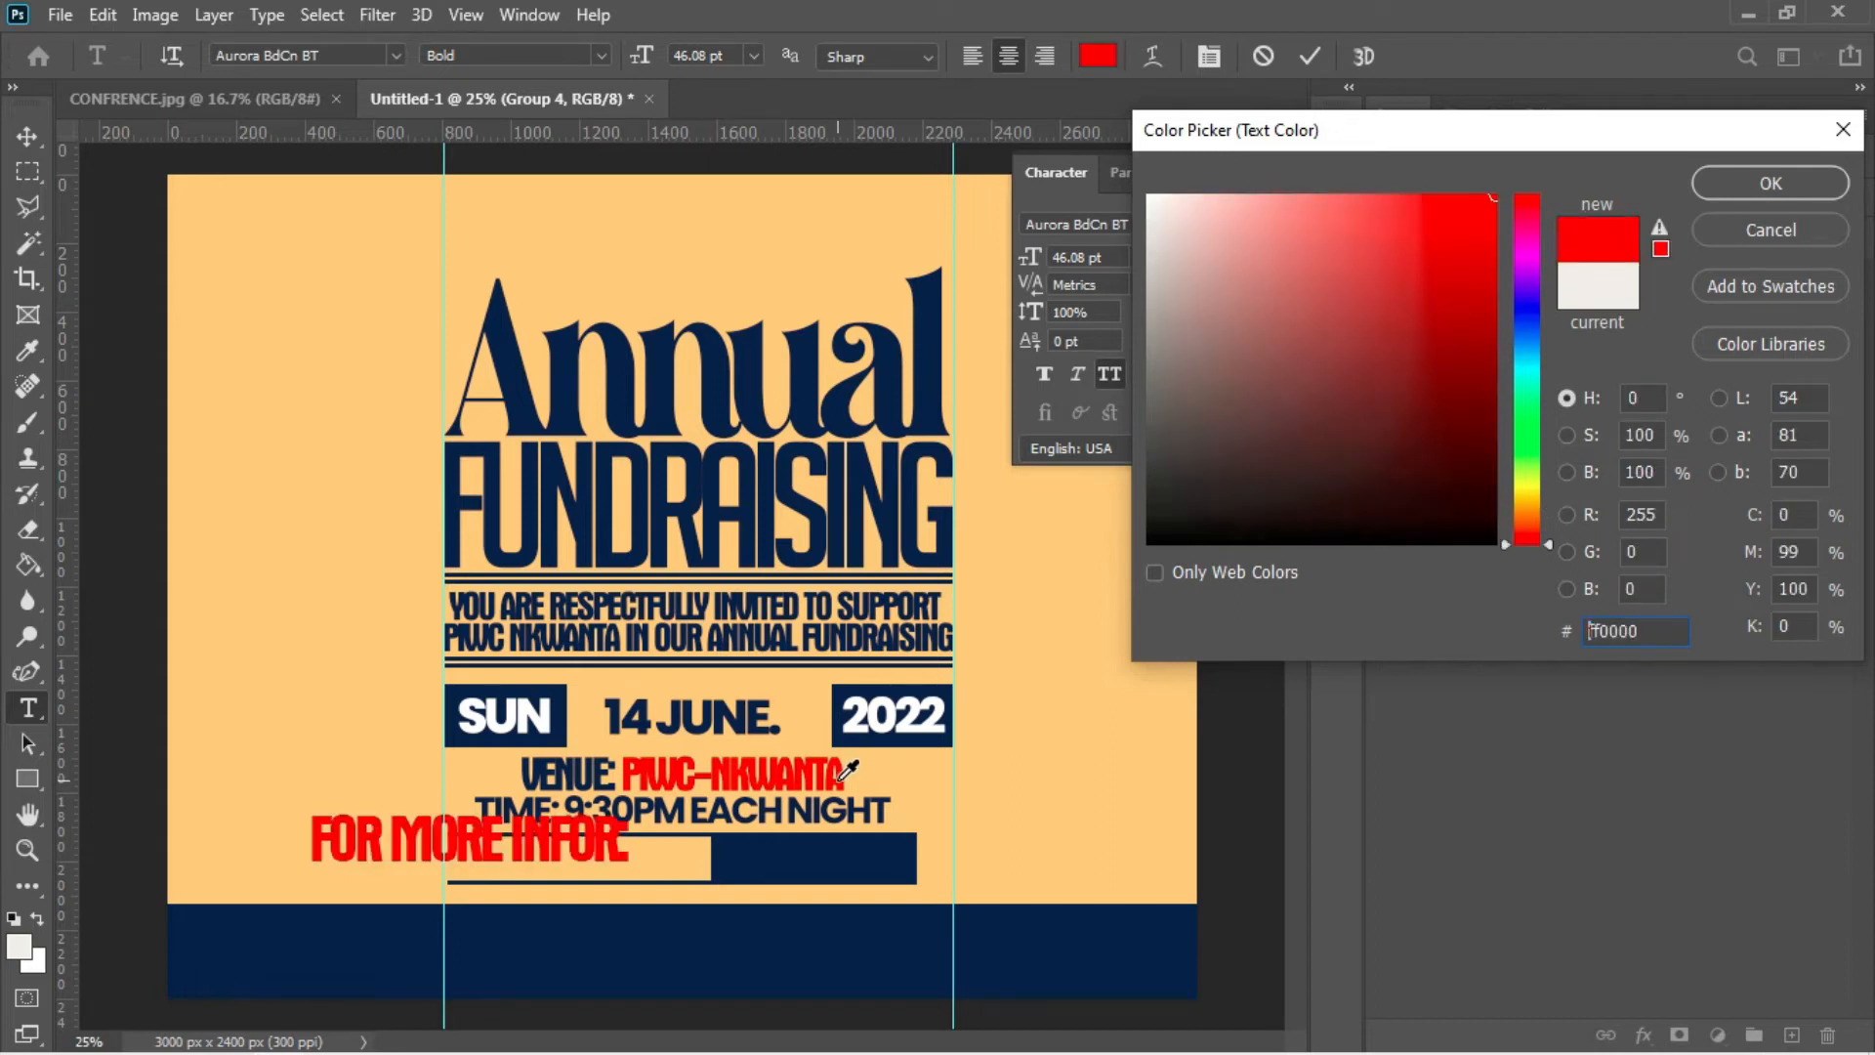
pyautogui.click(1743, 184)
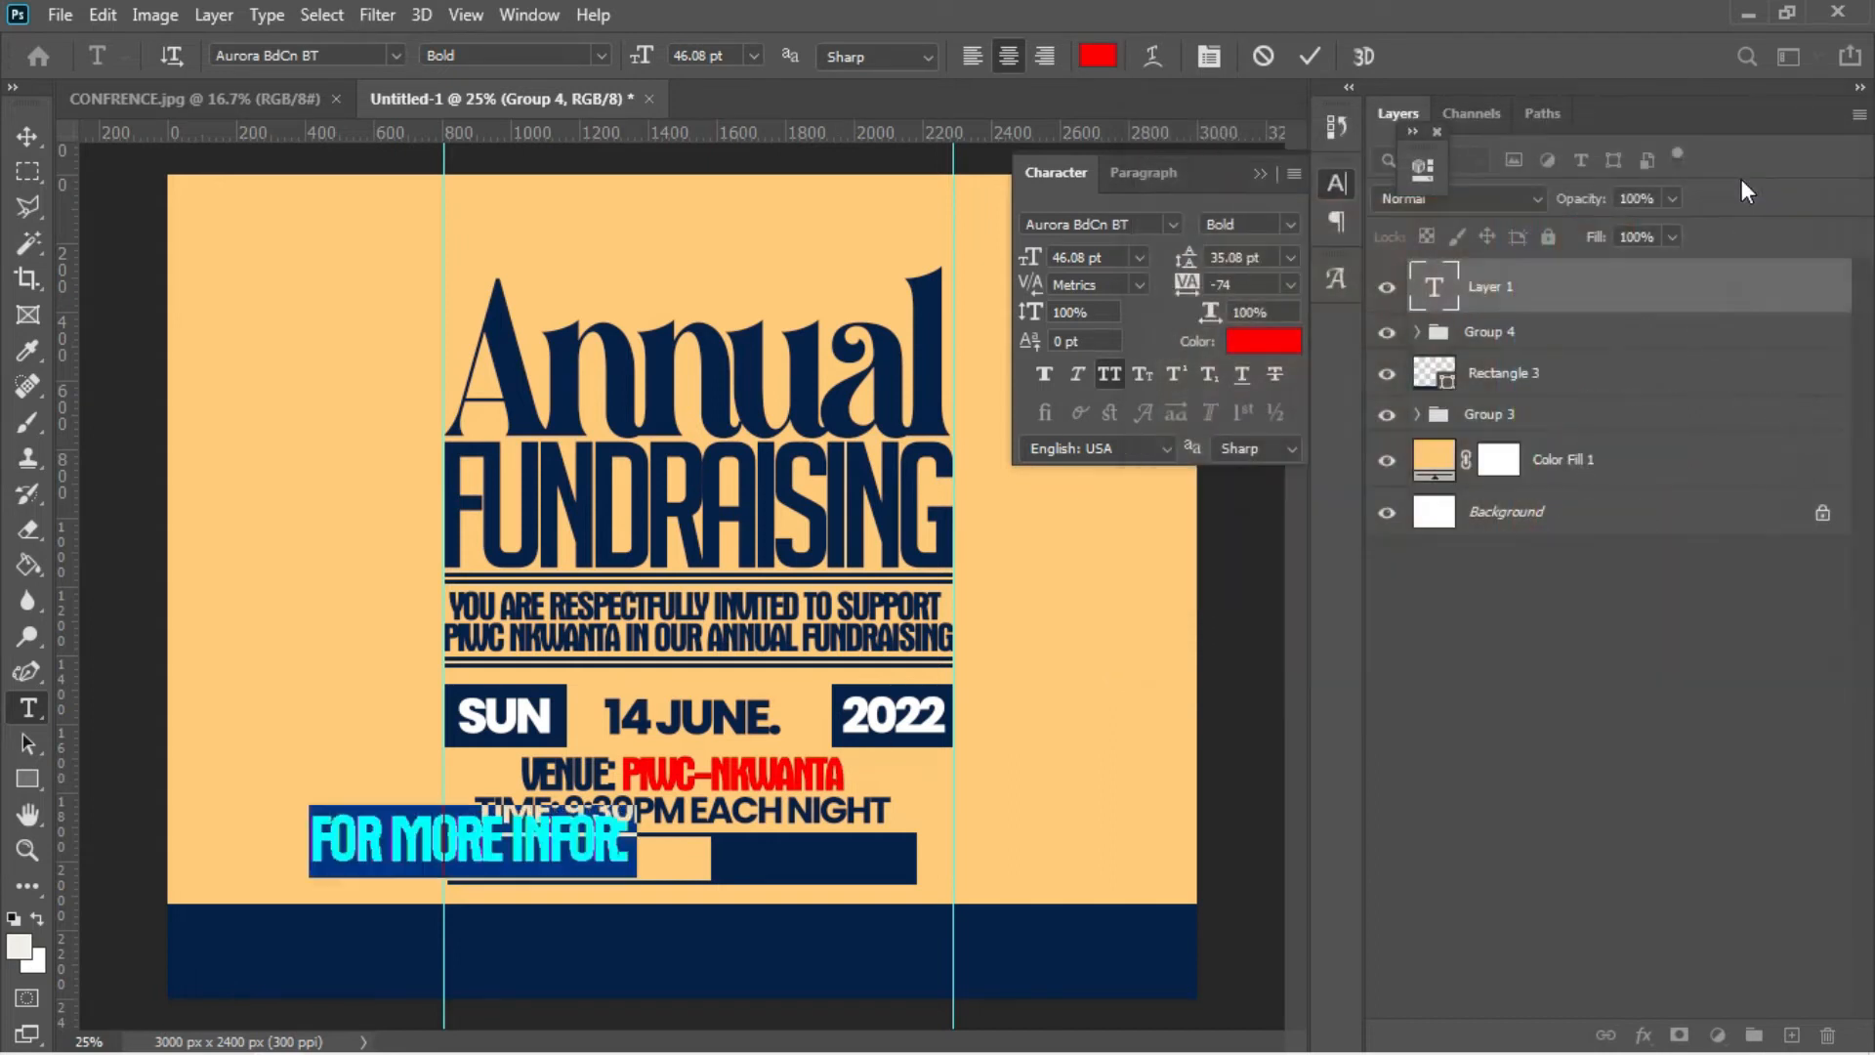
# - Set the "for more infor:" text in Poppins at 29.01 pt and commit the text edit
pyautogui.click(1170, 223)
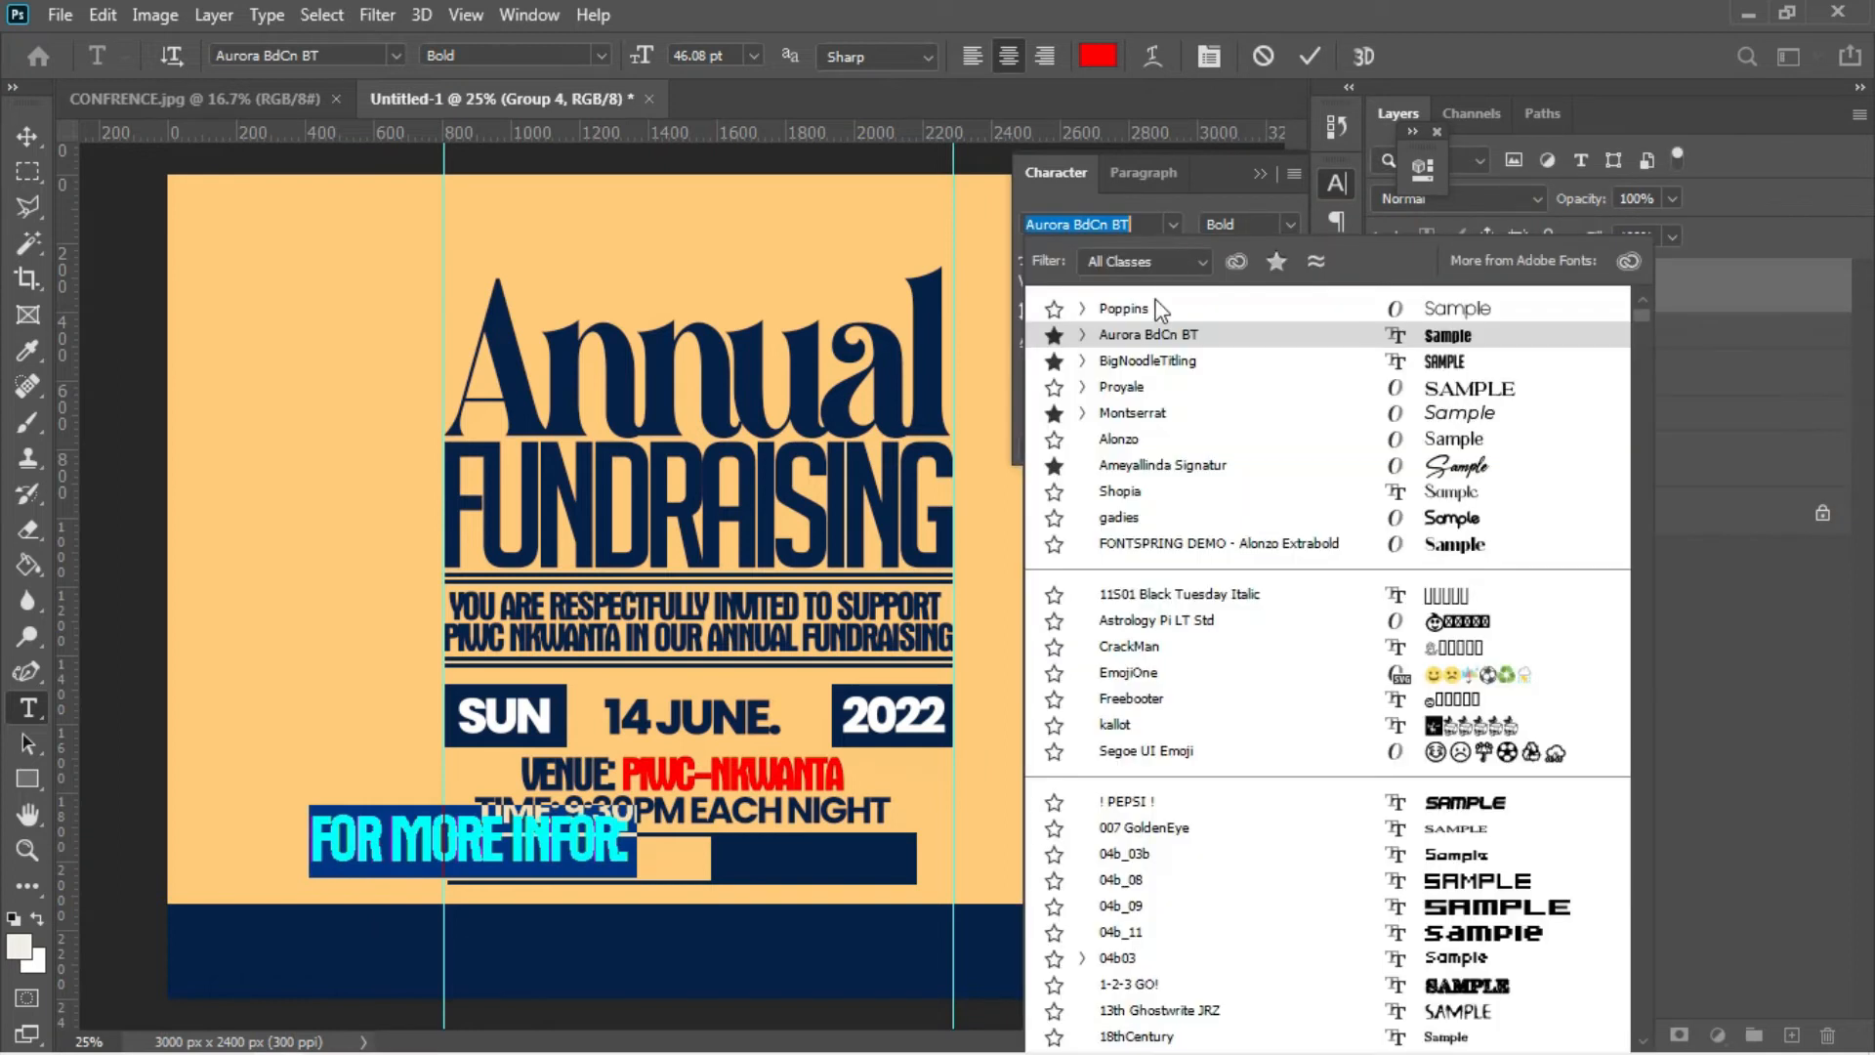
pyautogui.click(1152, 323)
pyautogui.hotkey('ctrl', 'z')
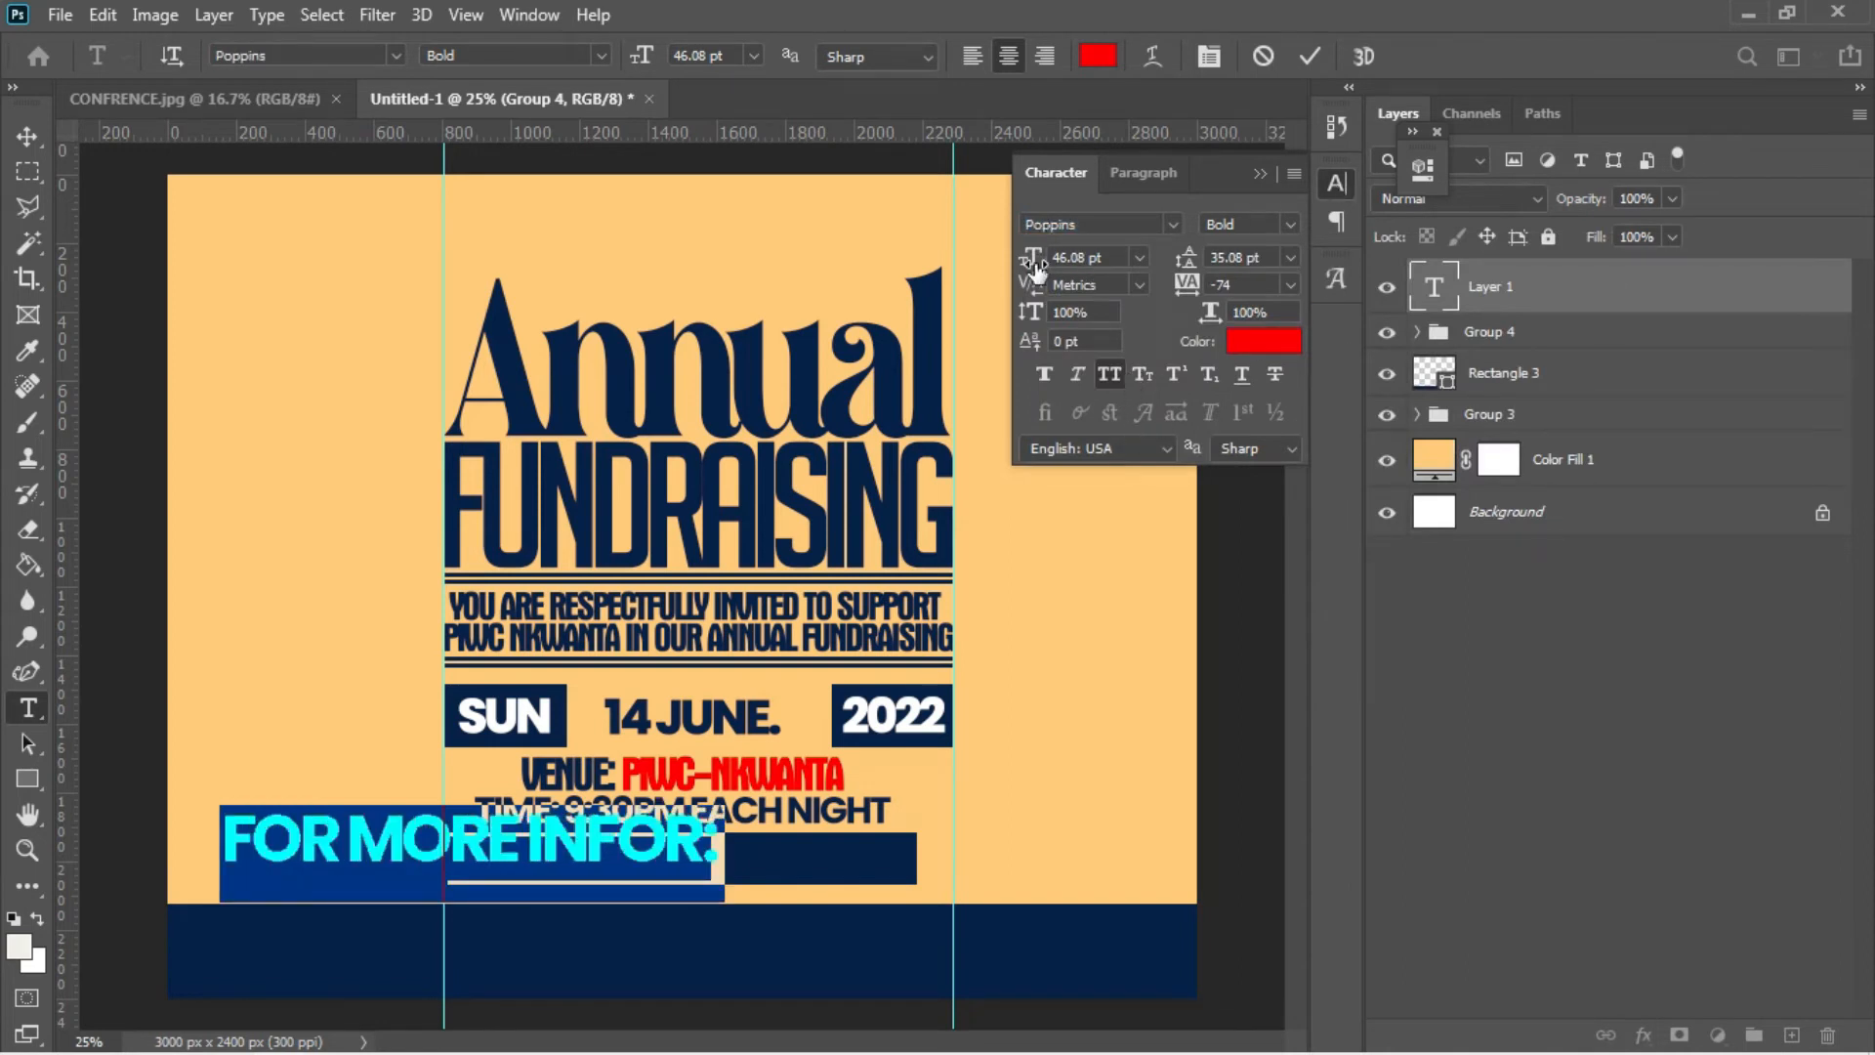
pyautogui.moveTo(1029, 261)
pyautogui.mouseDown()
pyautogui.moveTo(970, 266)
pyautogui.moveTo(1008, 263)
pyautogui.mouseUp()
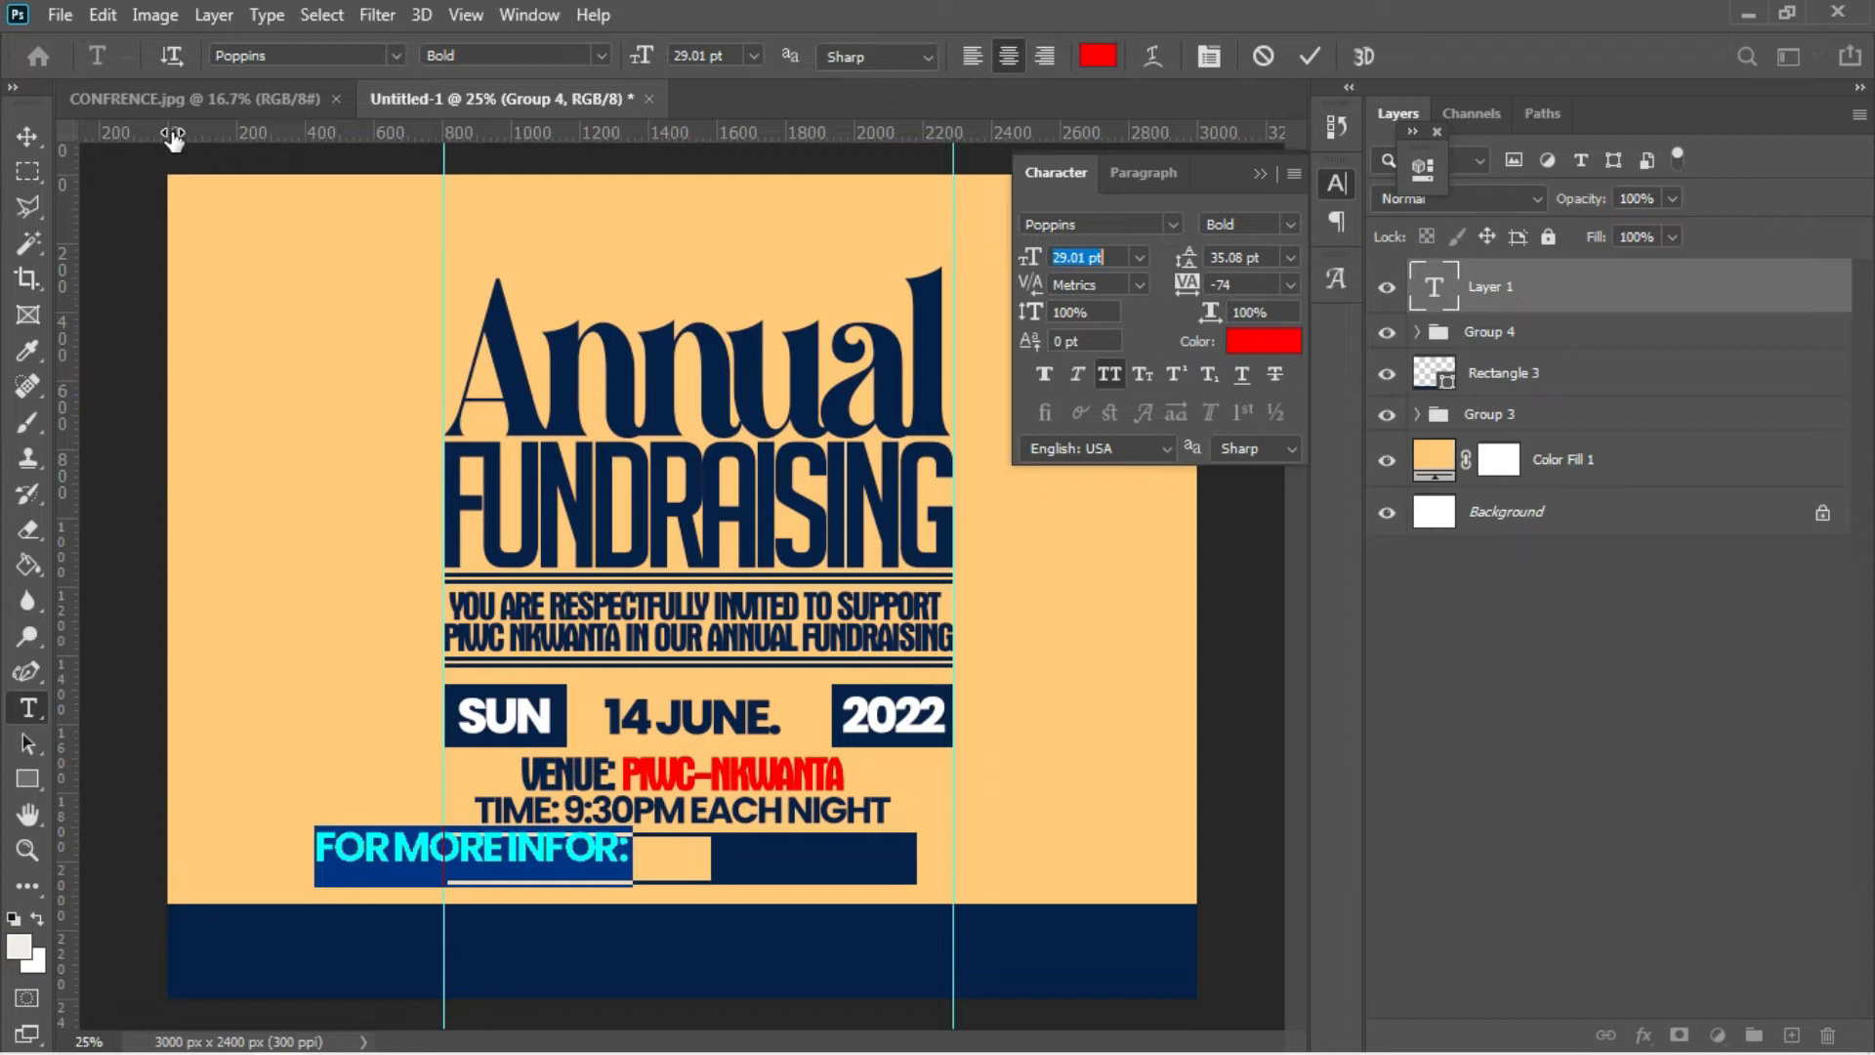
pyautogui.click(27, 137)
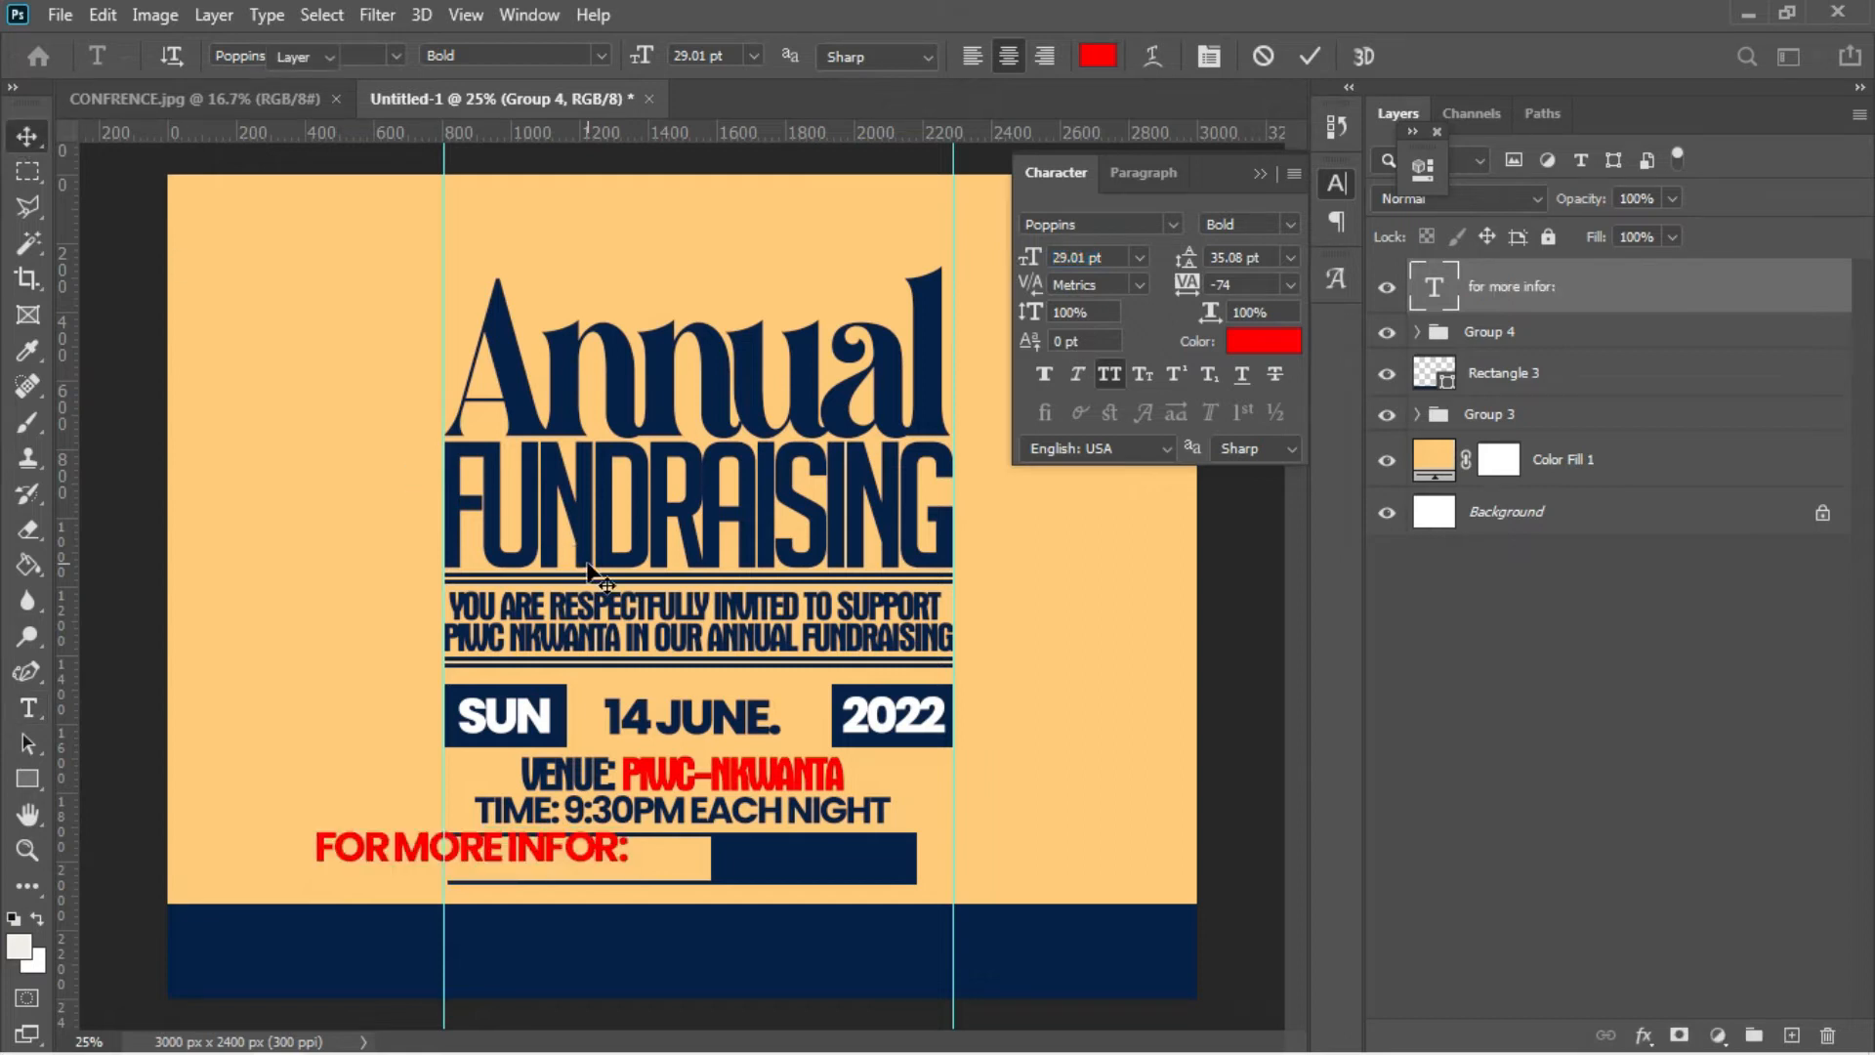
# - Move the "for more infor:" text into line with the contact strip and set its weight to SemiBold
pyautogui.moveTo(633, 868); pyautogui.dragTo(702, 877)
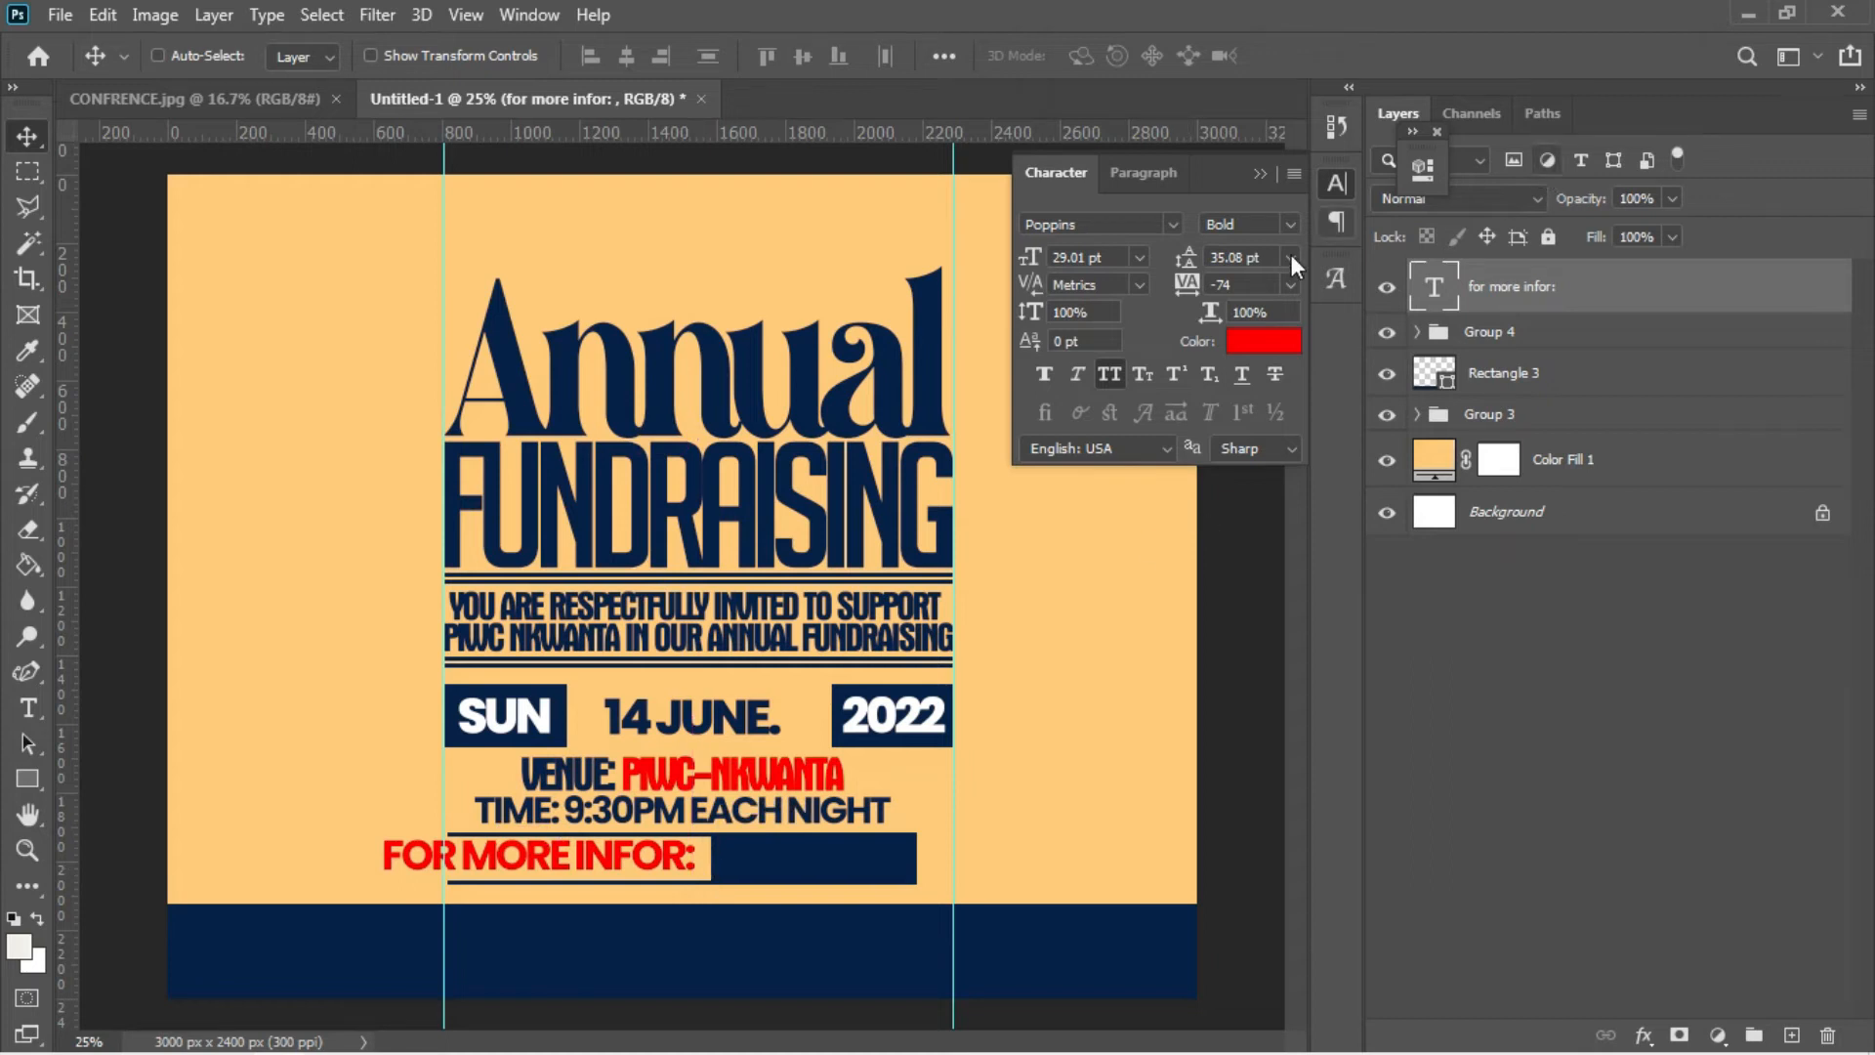
pyautogui.click(1290, 221)
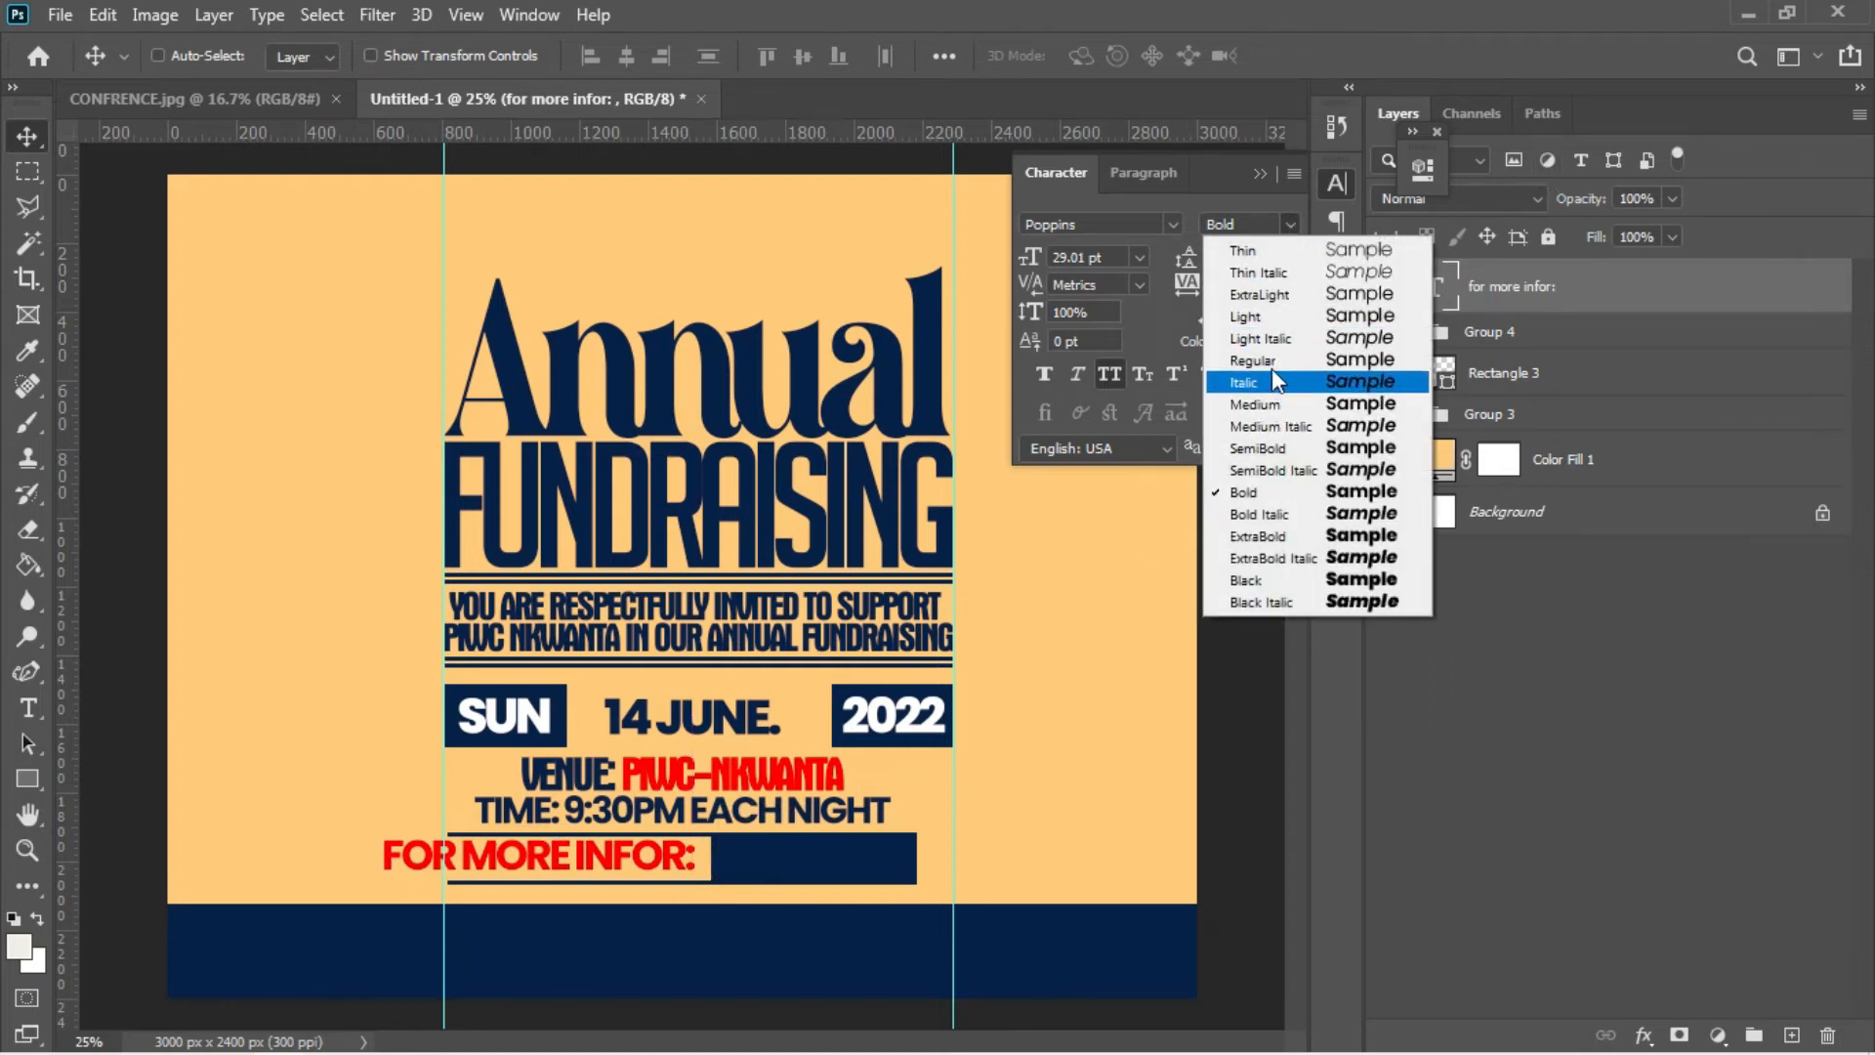
pyautogui.click(1263, 447)
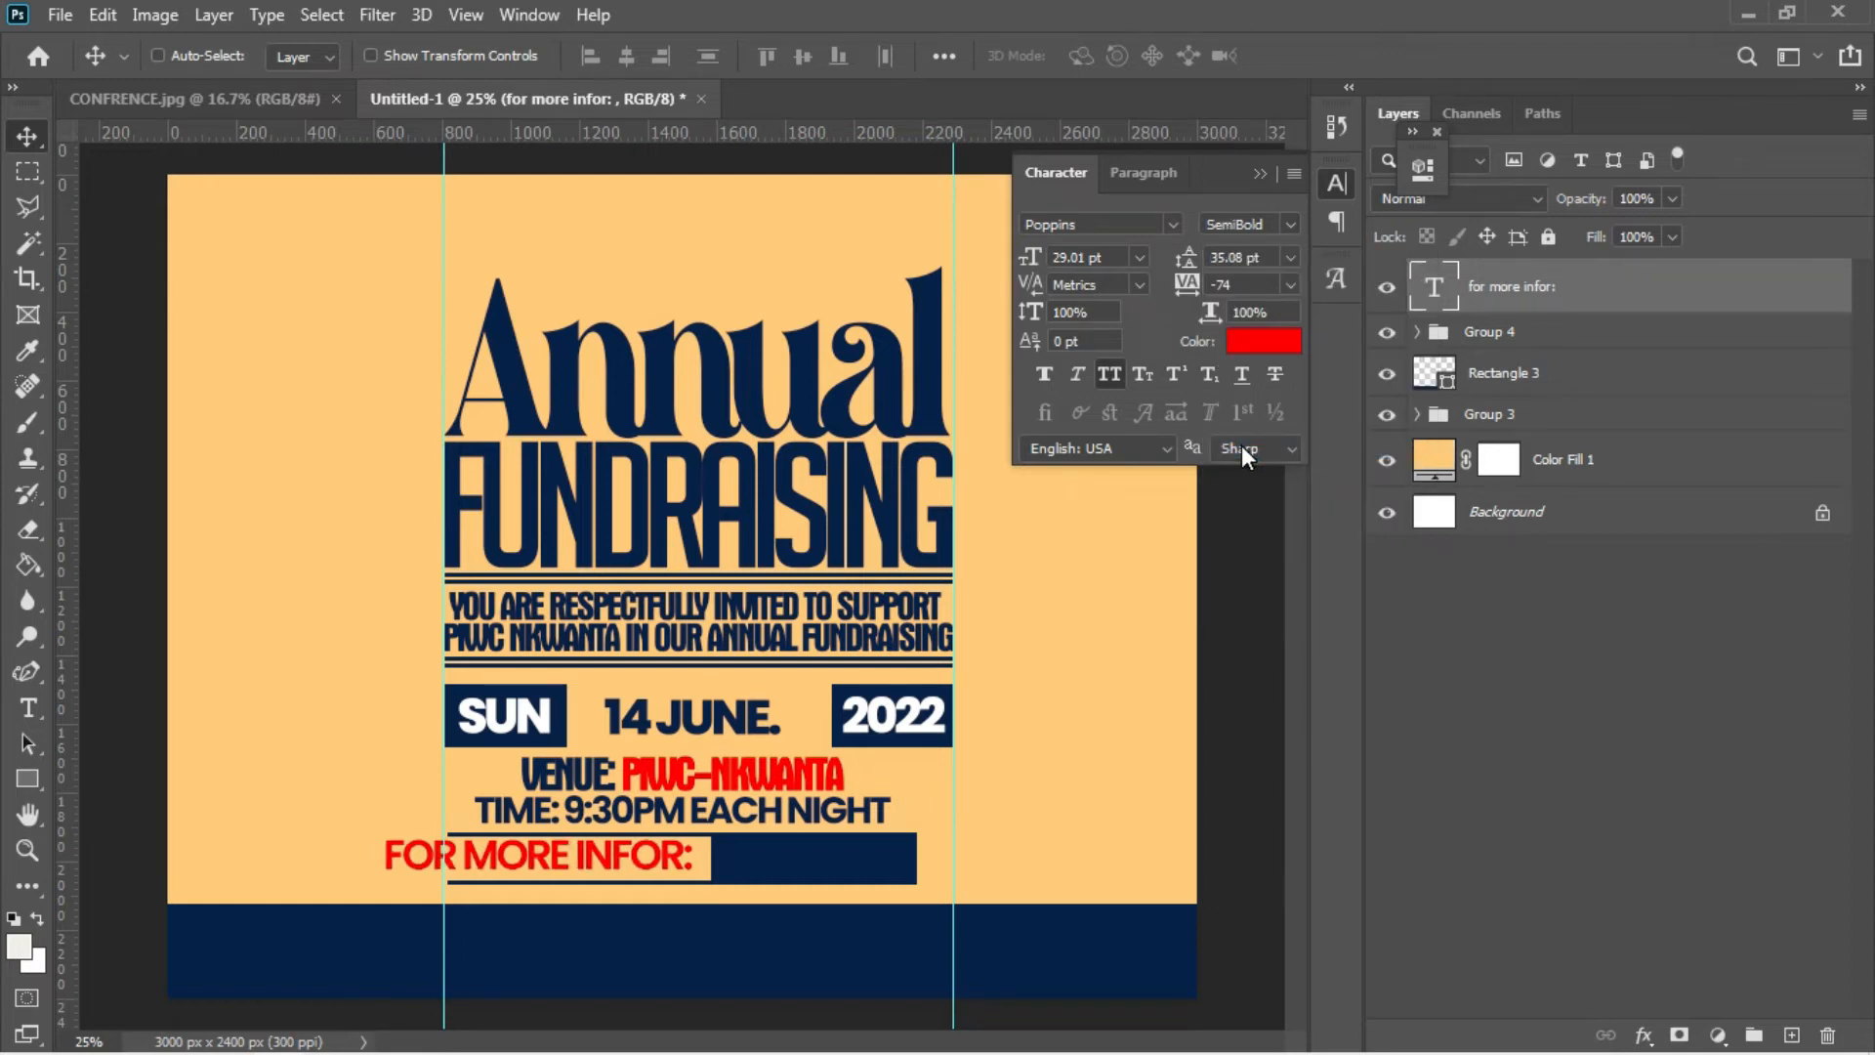
# - Scale the "for more infor:" text down to about 79% and nudge it between the contact strip's bars, beside the navy box
pyautogui.hotkey('ctrl', 't')
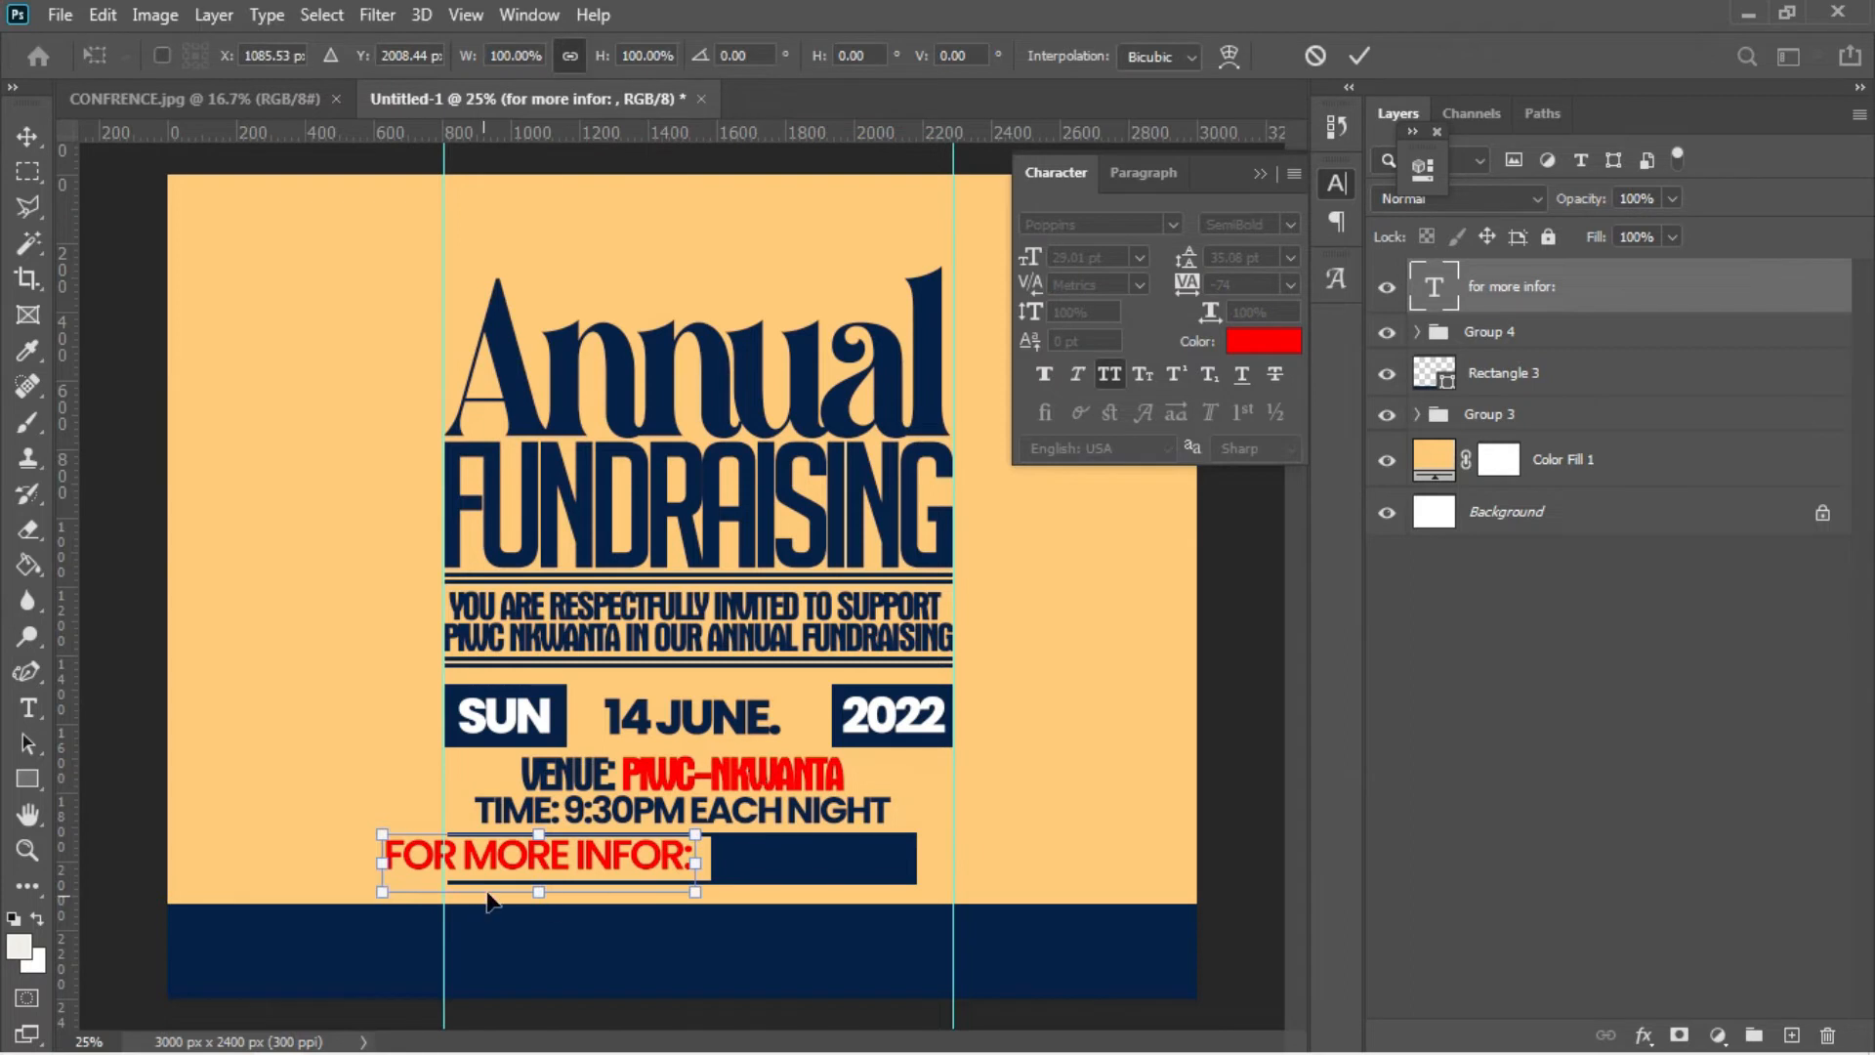
pyautogui.moveTo(383, 889); pyautogui.dragTo(453, 885)
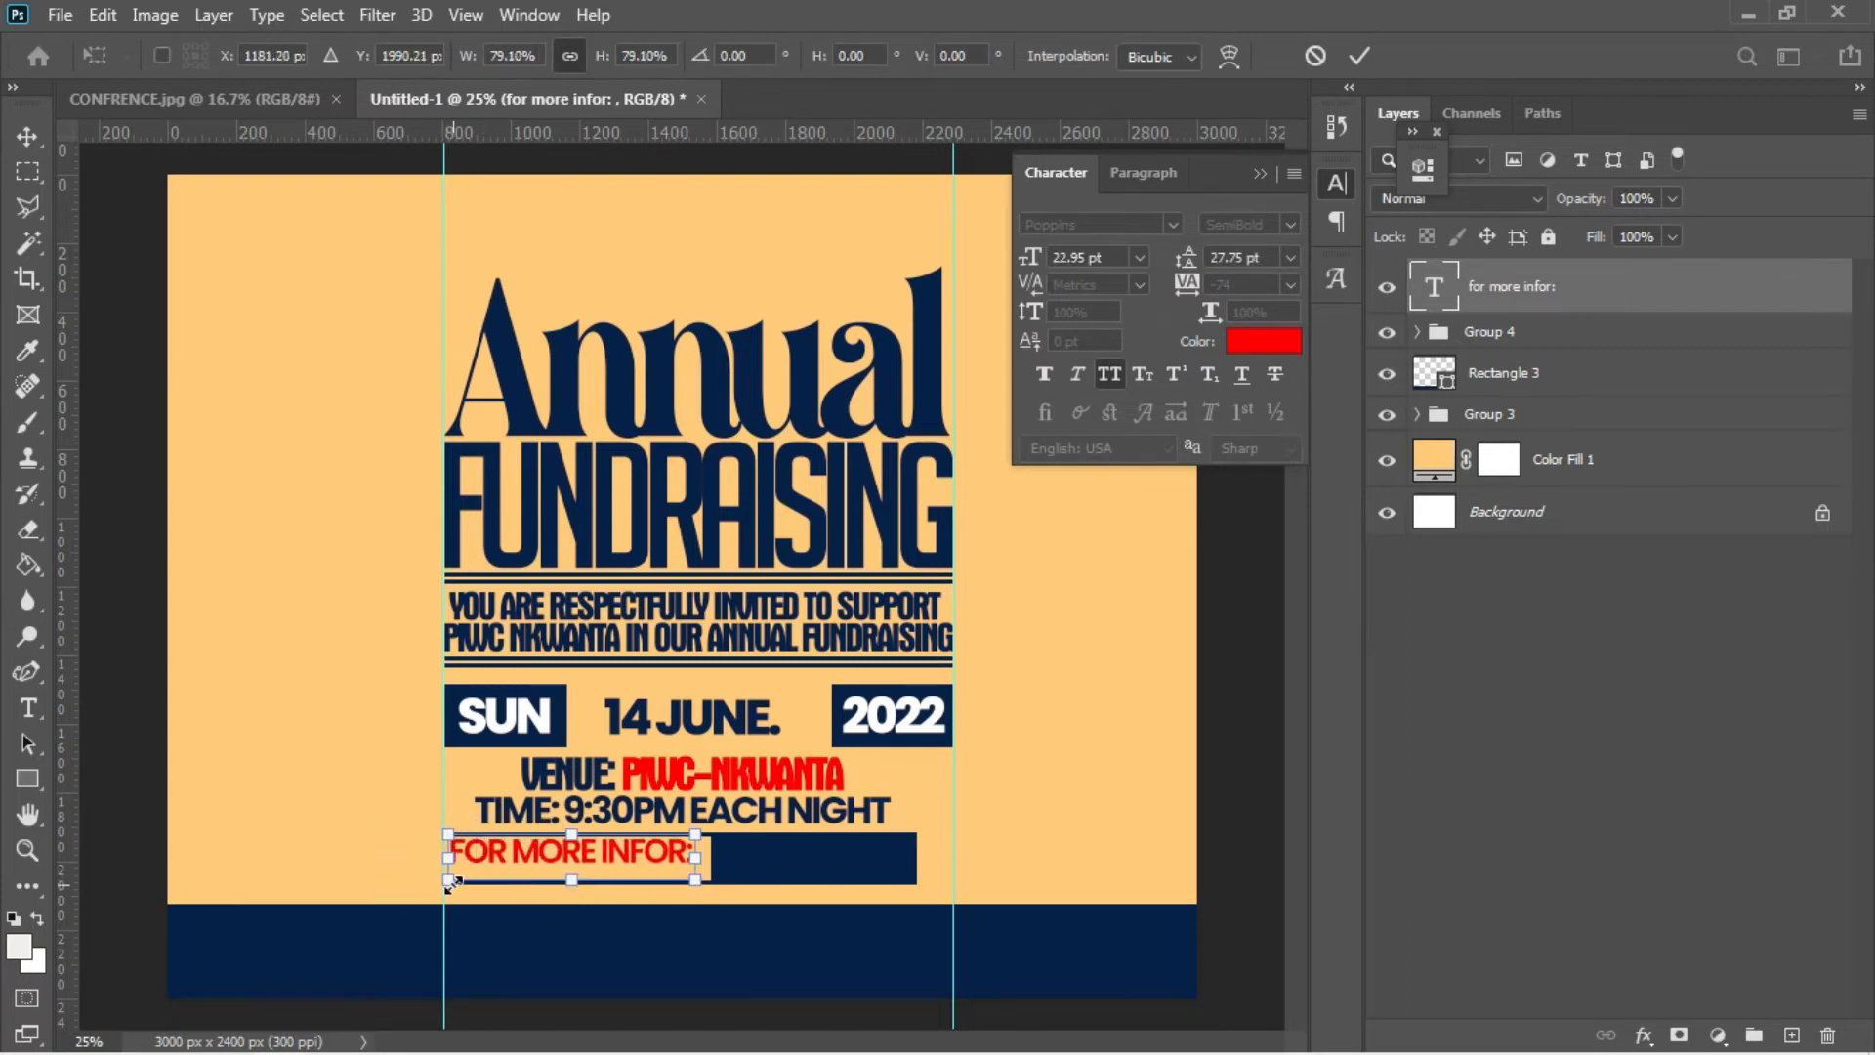
pyautogui.press('Return')
pyautogui.hotkey('shift', 'Down')
pyautogui.hotkey('shift', 'Down')
pyautogui.hotkey('shift', 'Down')
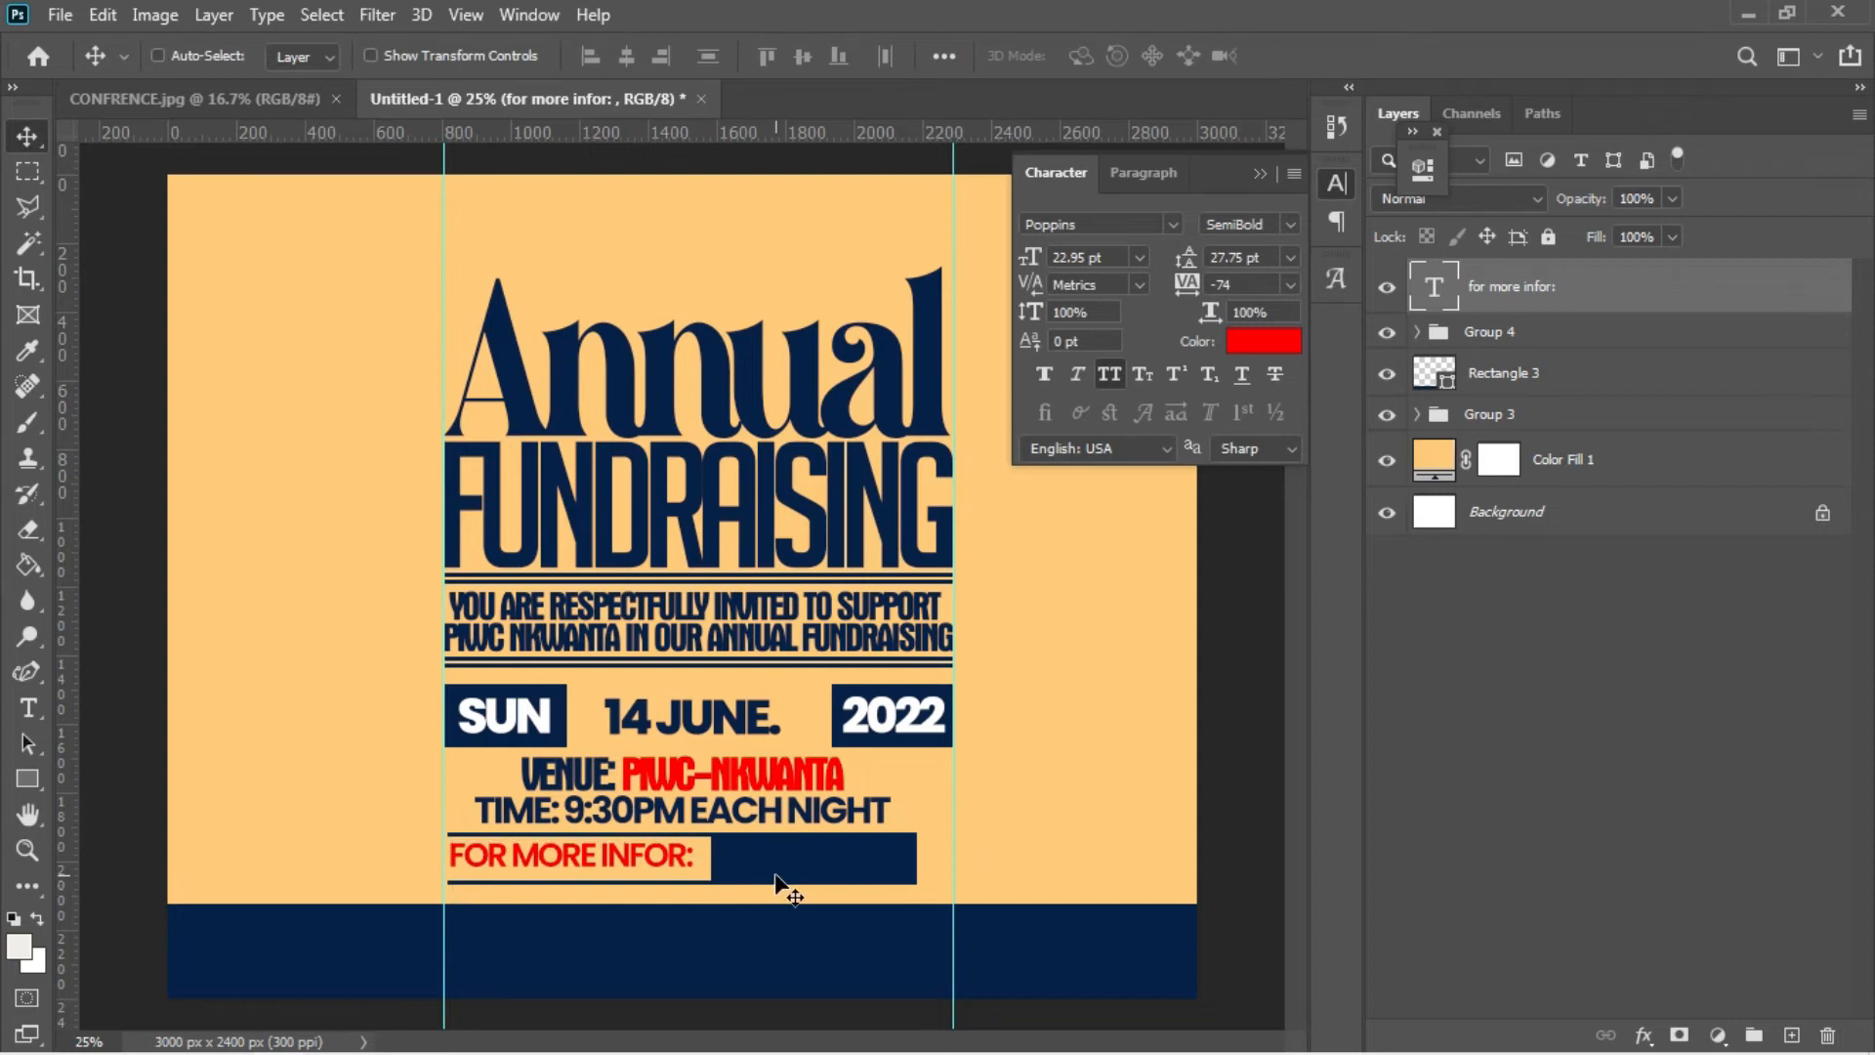
pyautogui.hotkey('shift', 'Right')
pyautogui.hotkey('shift', 'Right')
pyautogui.hotkey('shift', 'Right')
pyautogui.hotkey('shift', 'Right')
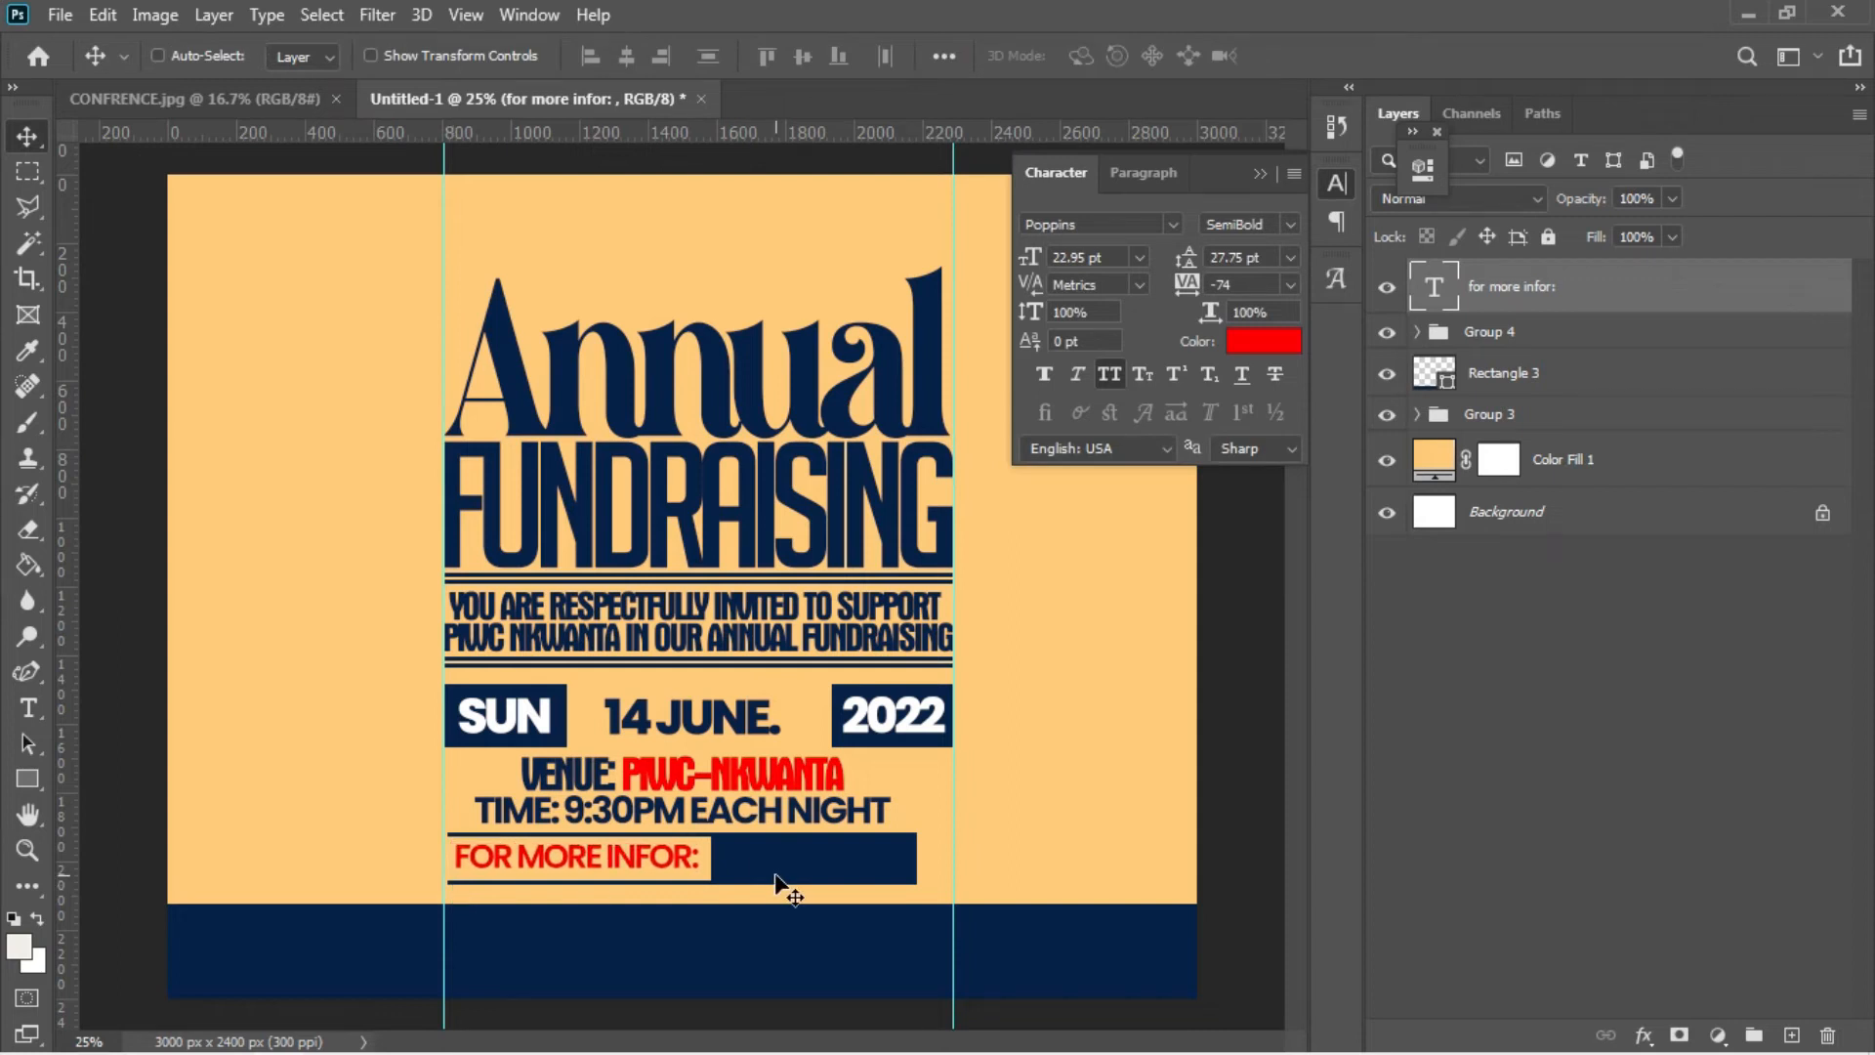
pyautogui.press('Left')
pyautogui.press('Left')
# - Paste the contact phone number as a new text layer on the empty area beside the date row
pyautogui.press('t')
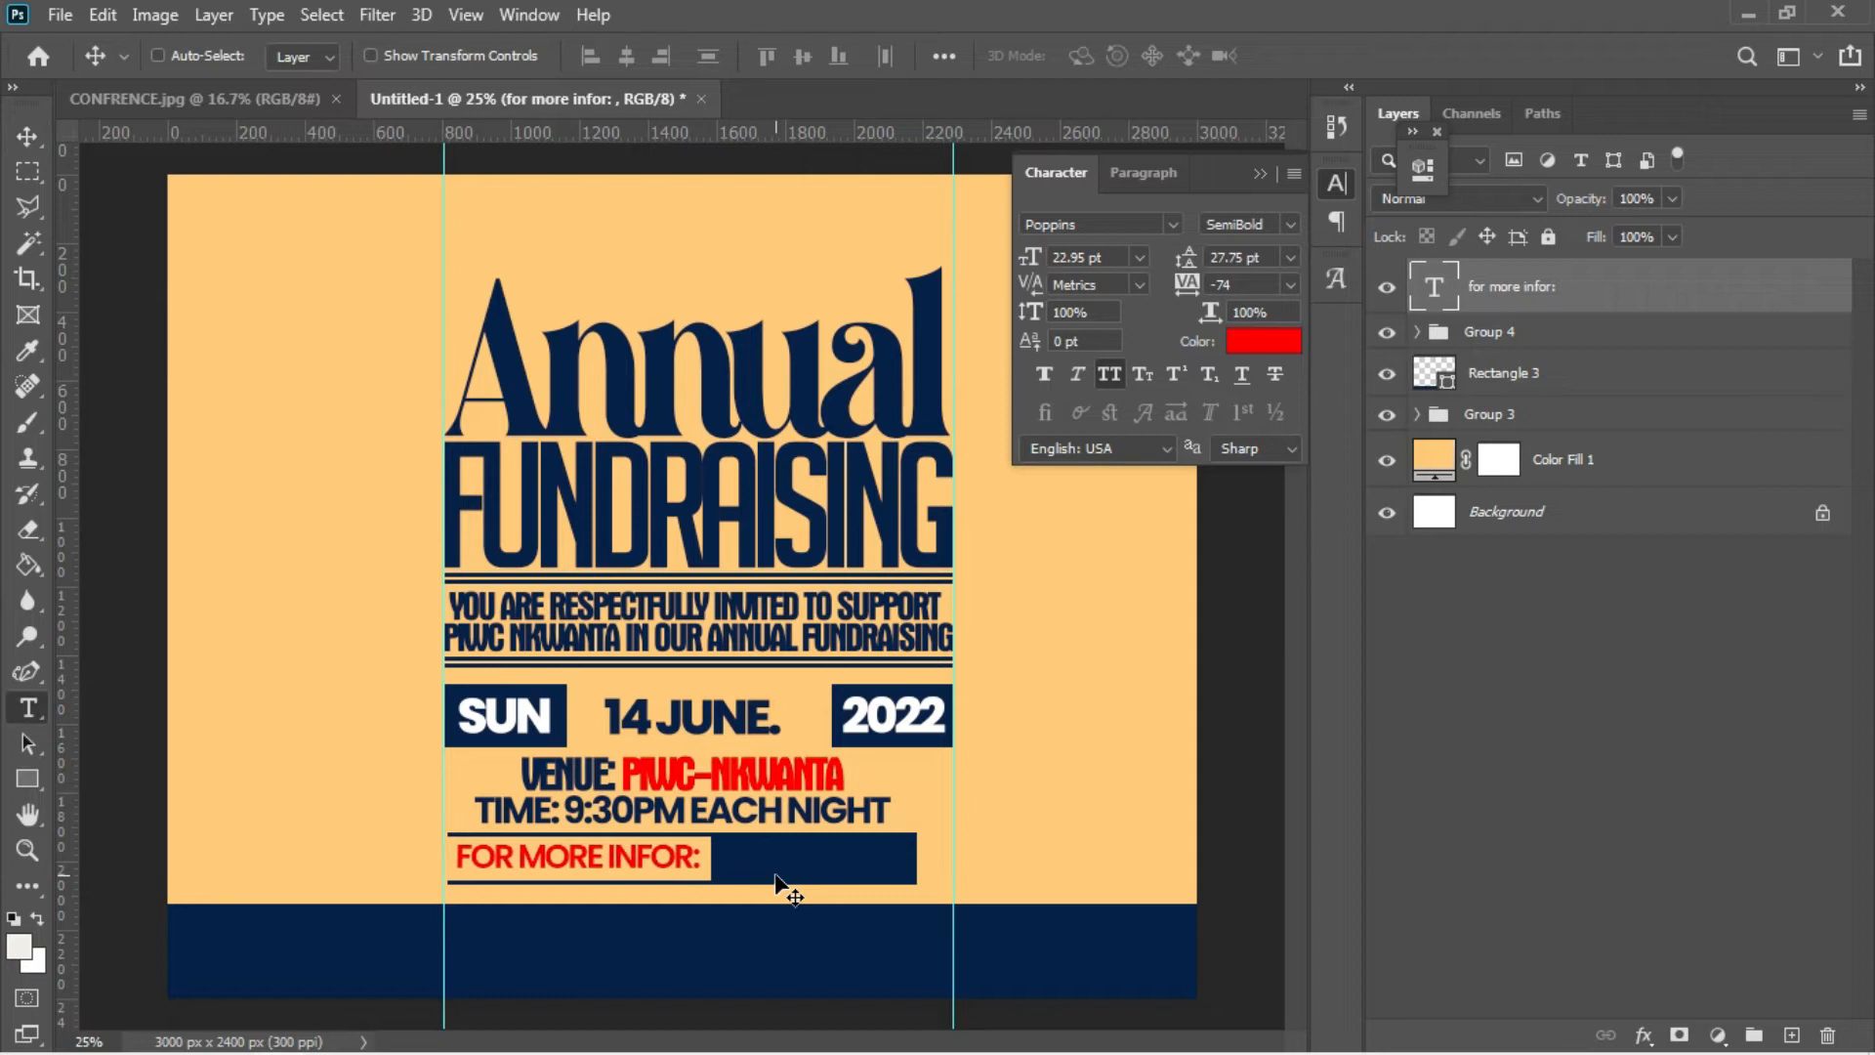
pyautogui.click(1037, 707)
pyautogui.press('BackSpace')
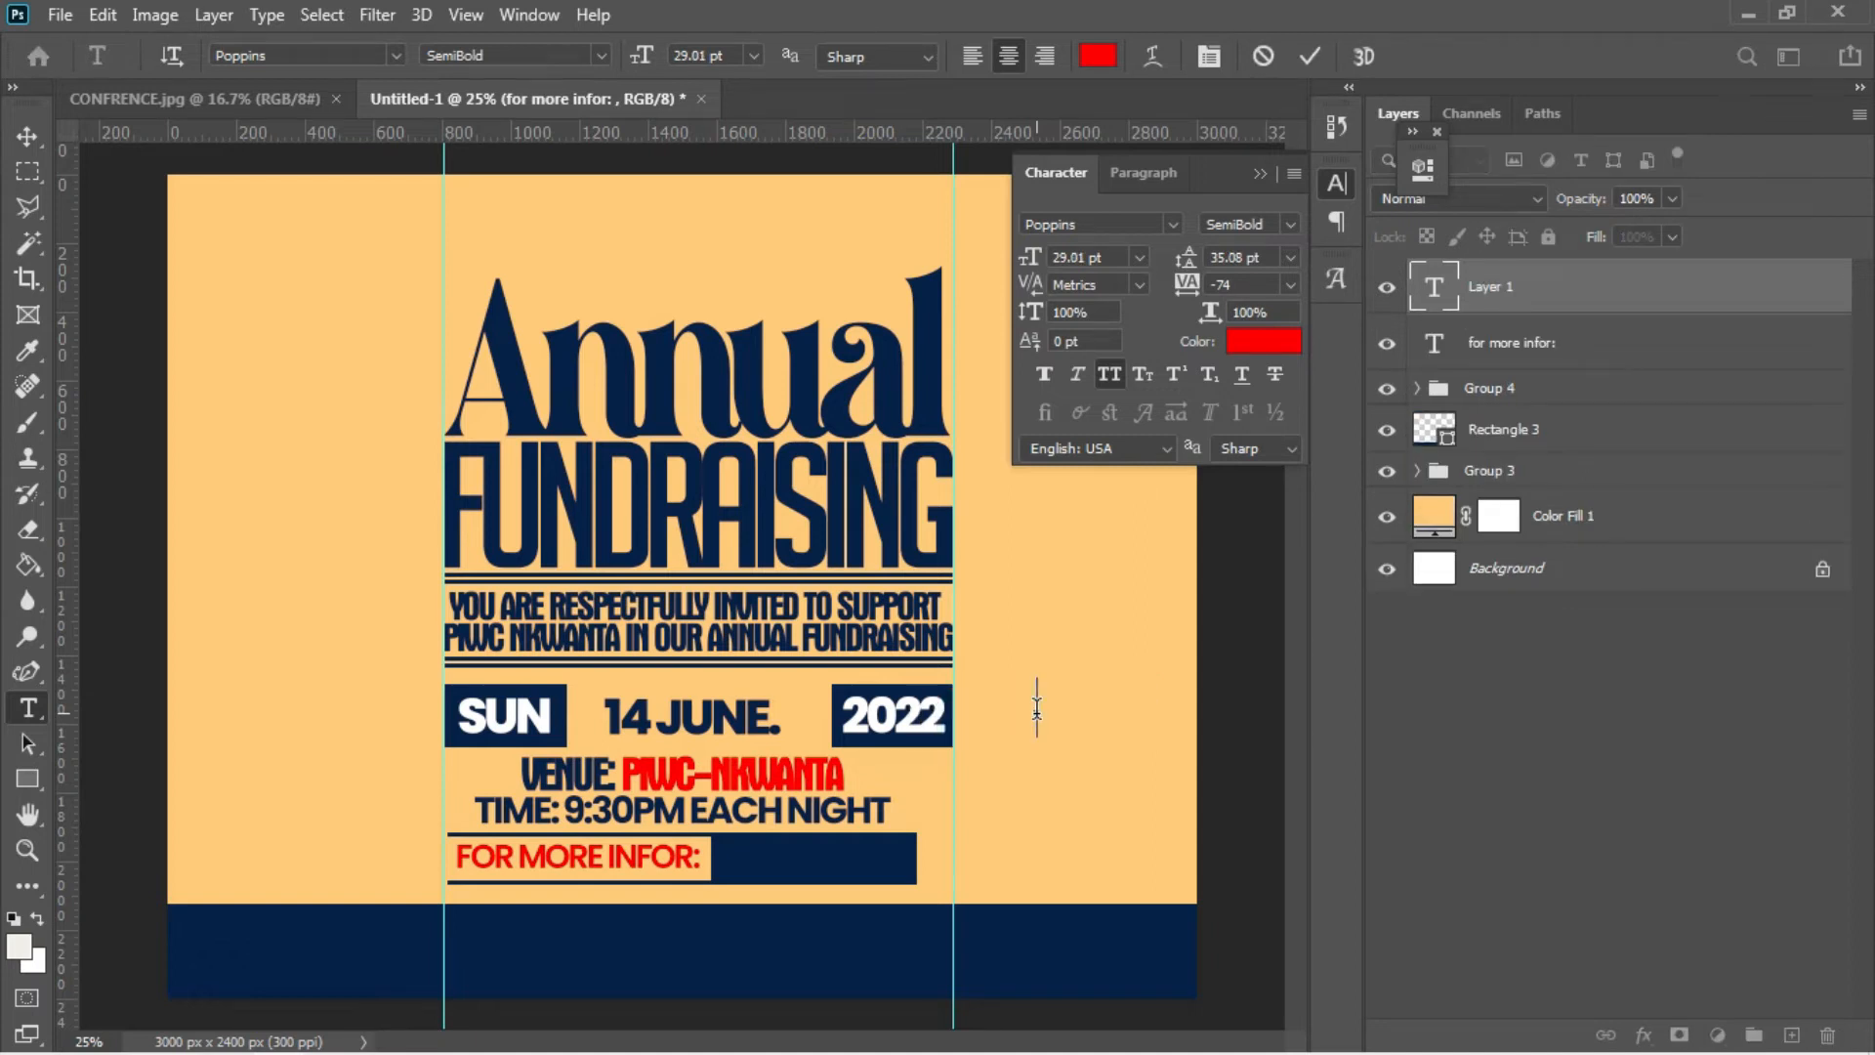
pyautogui.hotkey('ctrl', 'v')
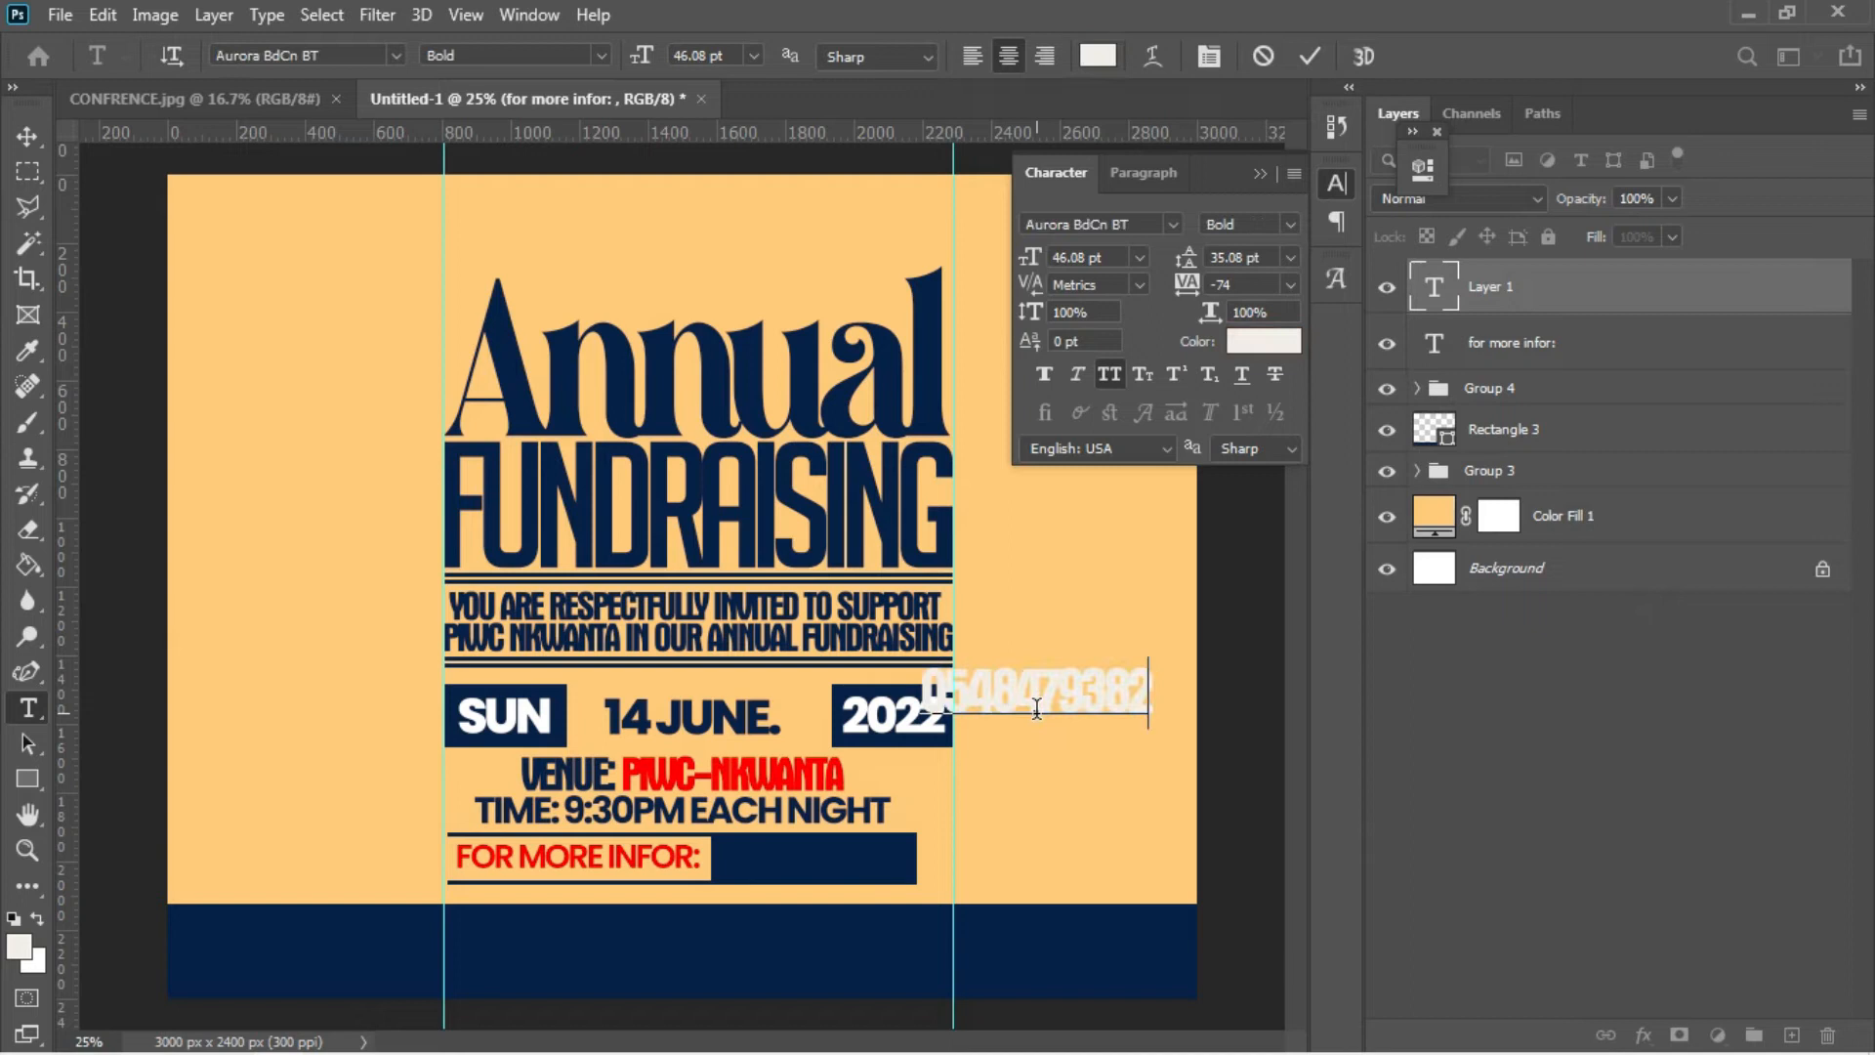
# - Set the whole phone number text in Poppins SemiBold and commit the text edit
pyautogui.hotkey('ctrl', 'a')
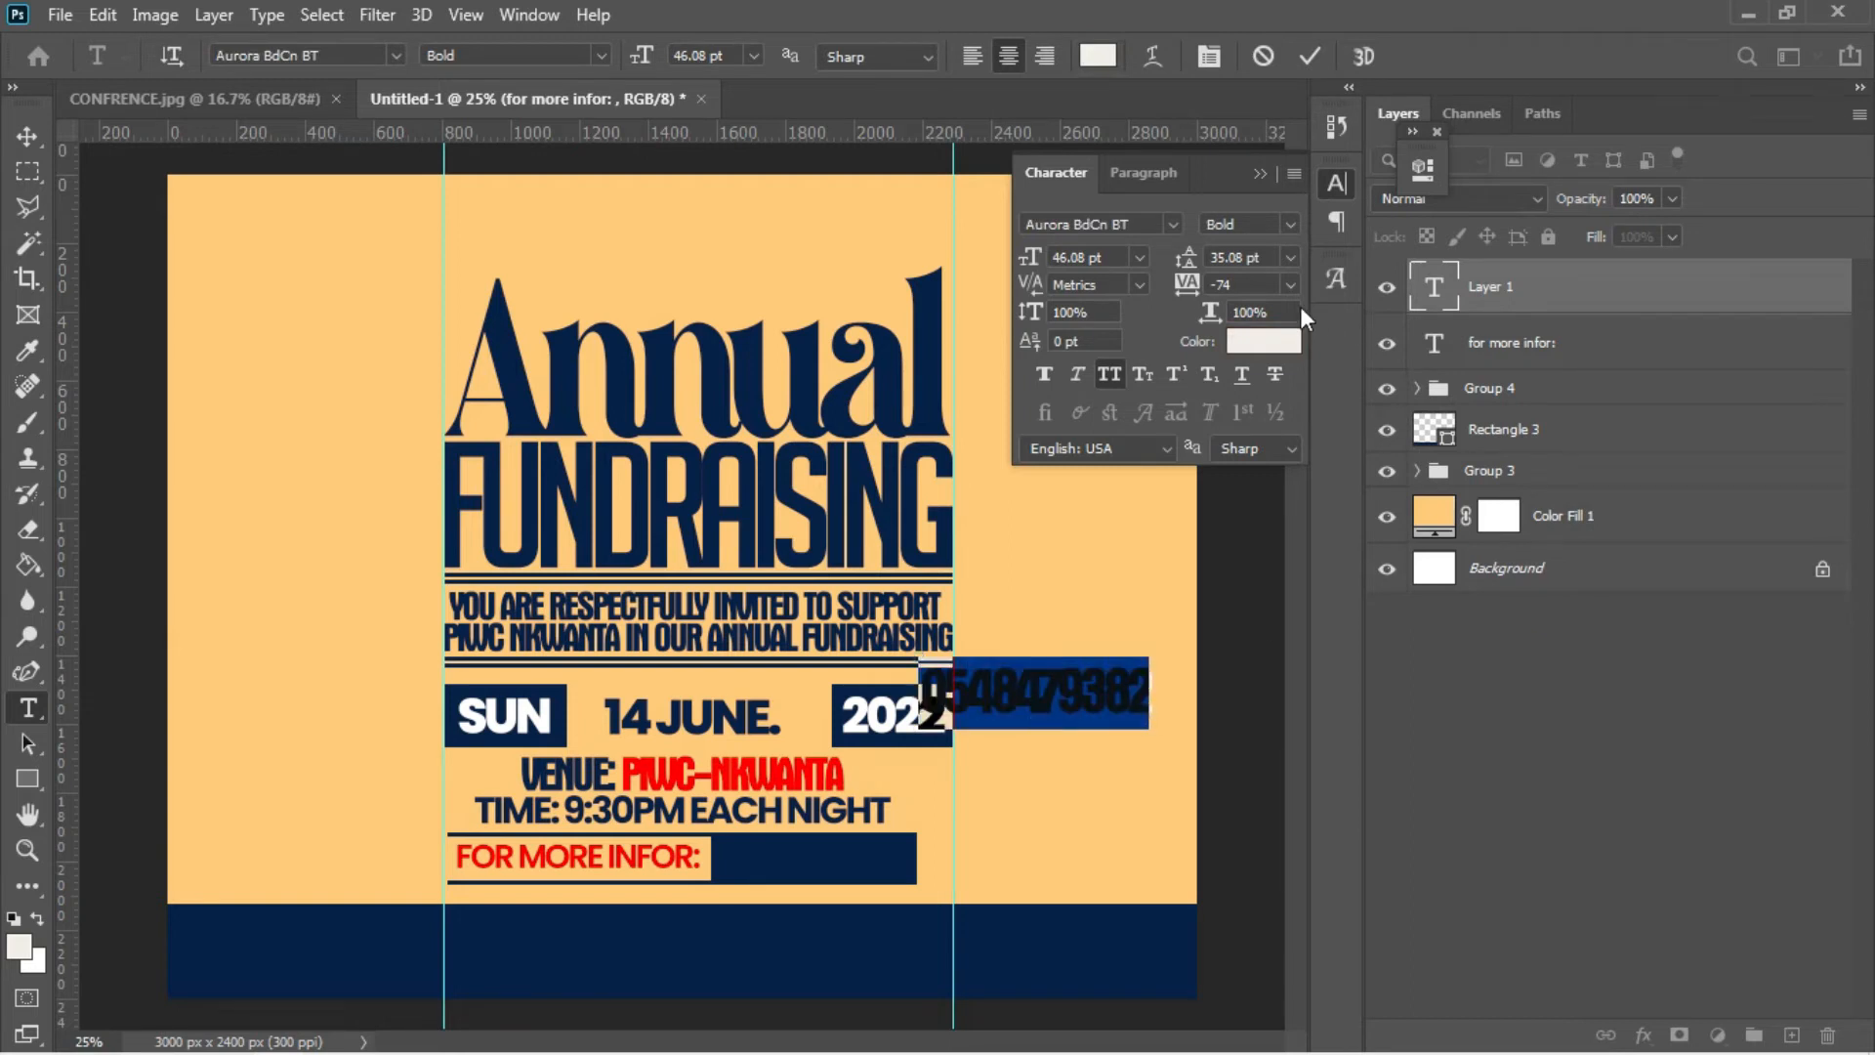
pyautogui.click(1167, 222)
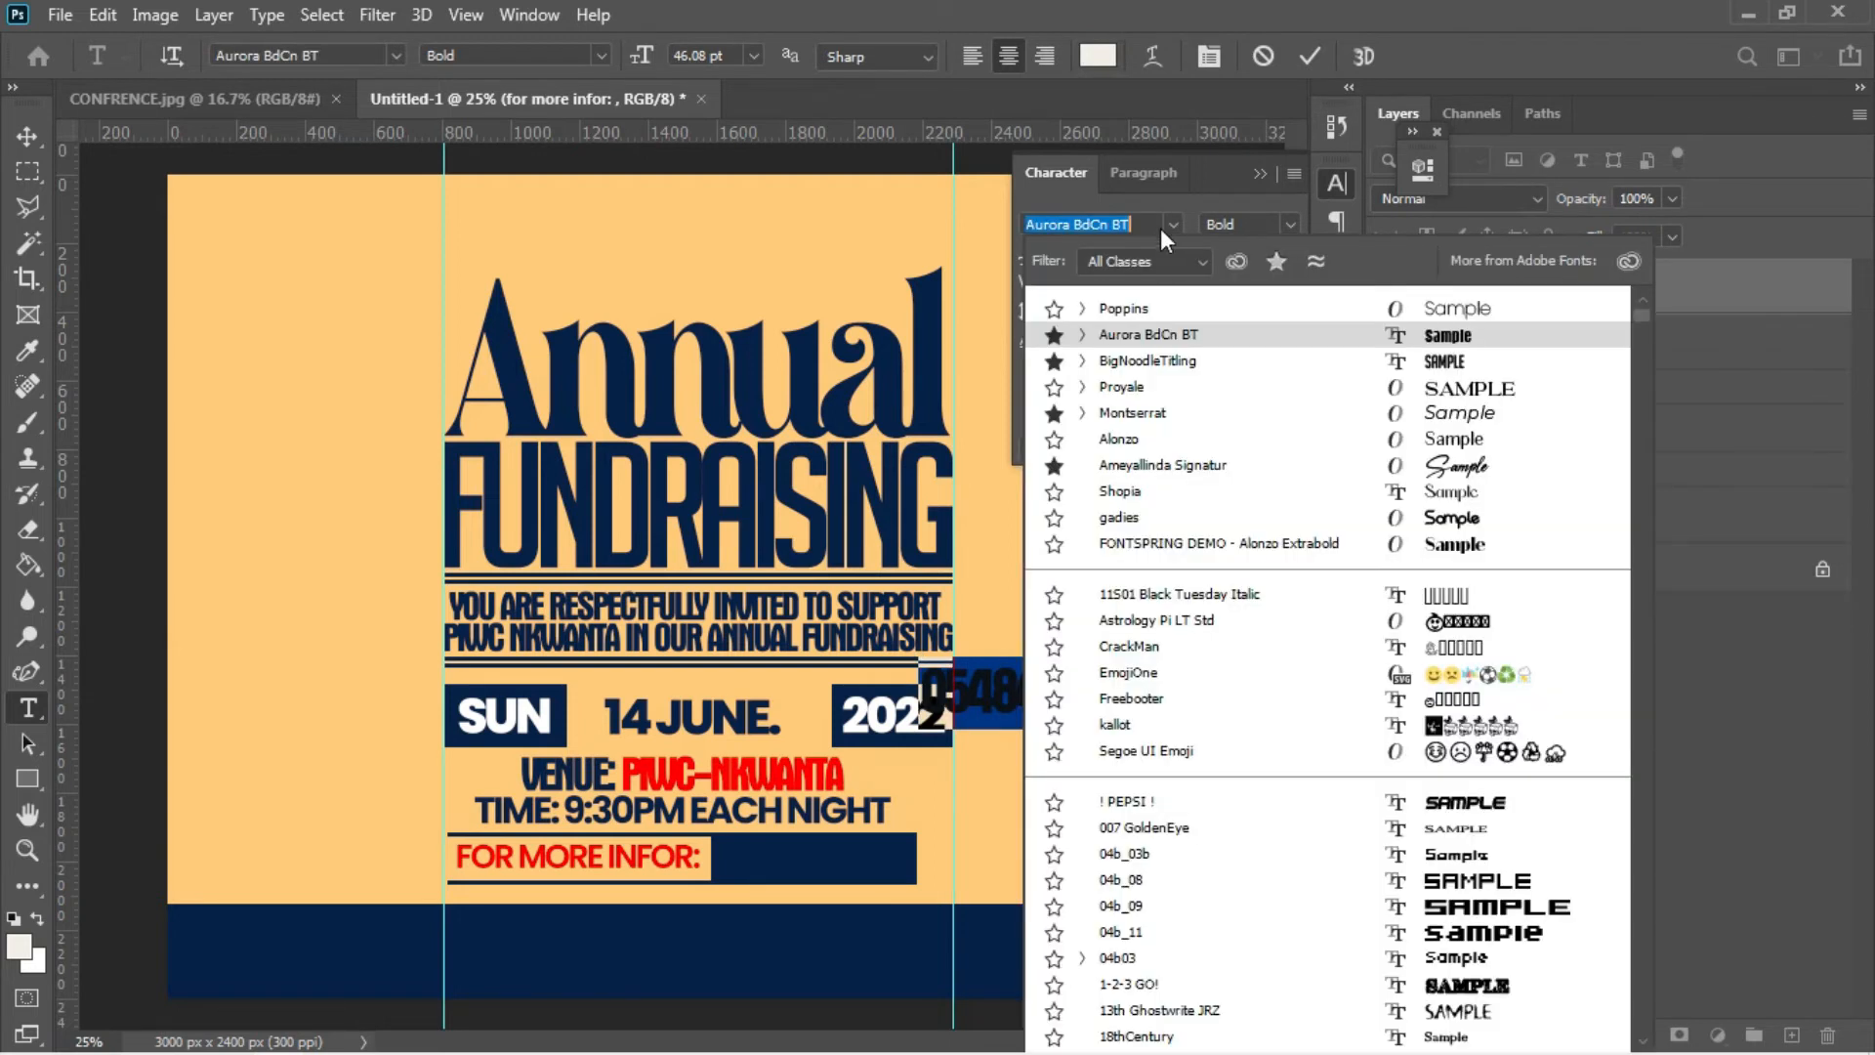
pyautogui.click(1123, 308)
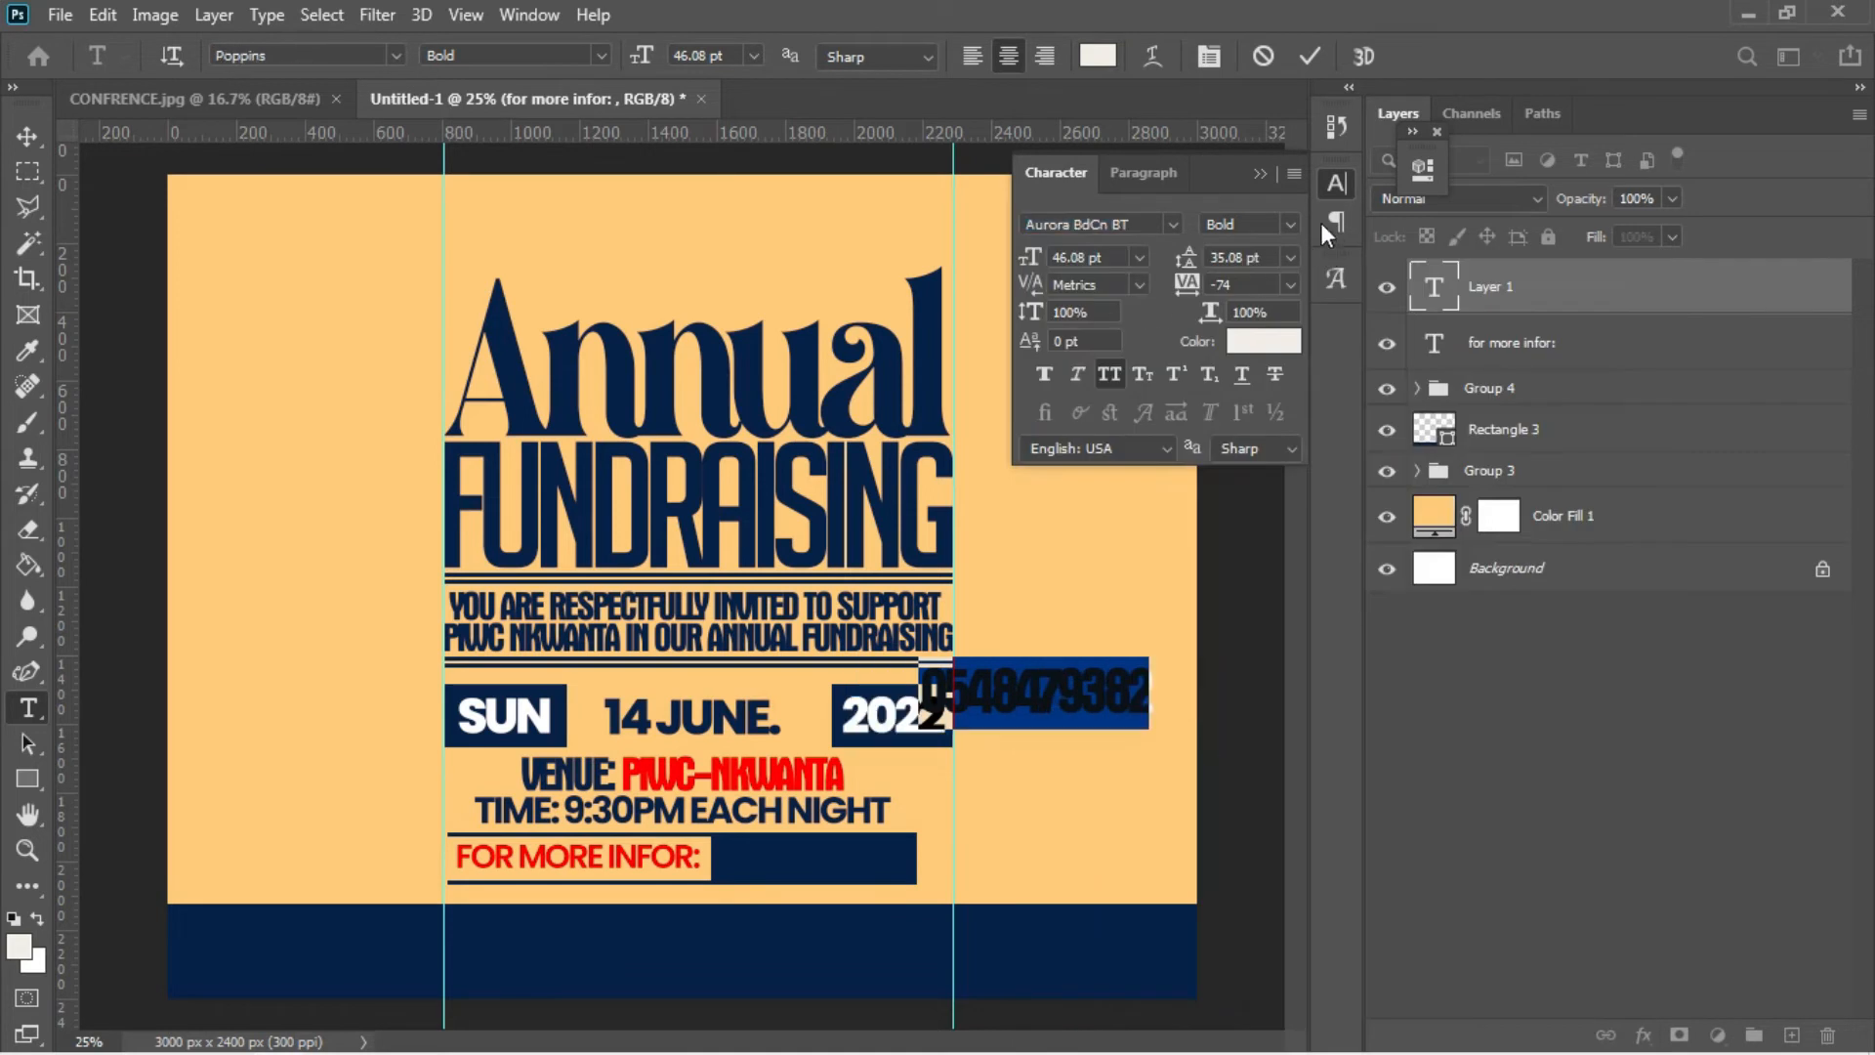
pyautogui.click(1289, 223)
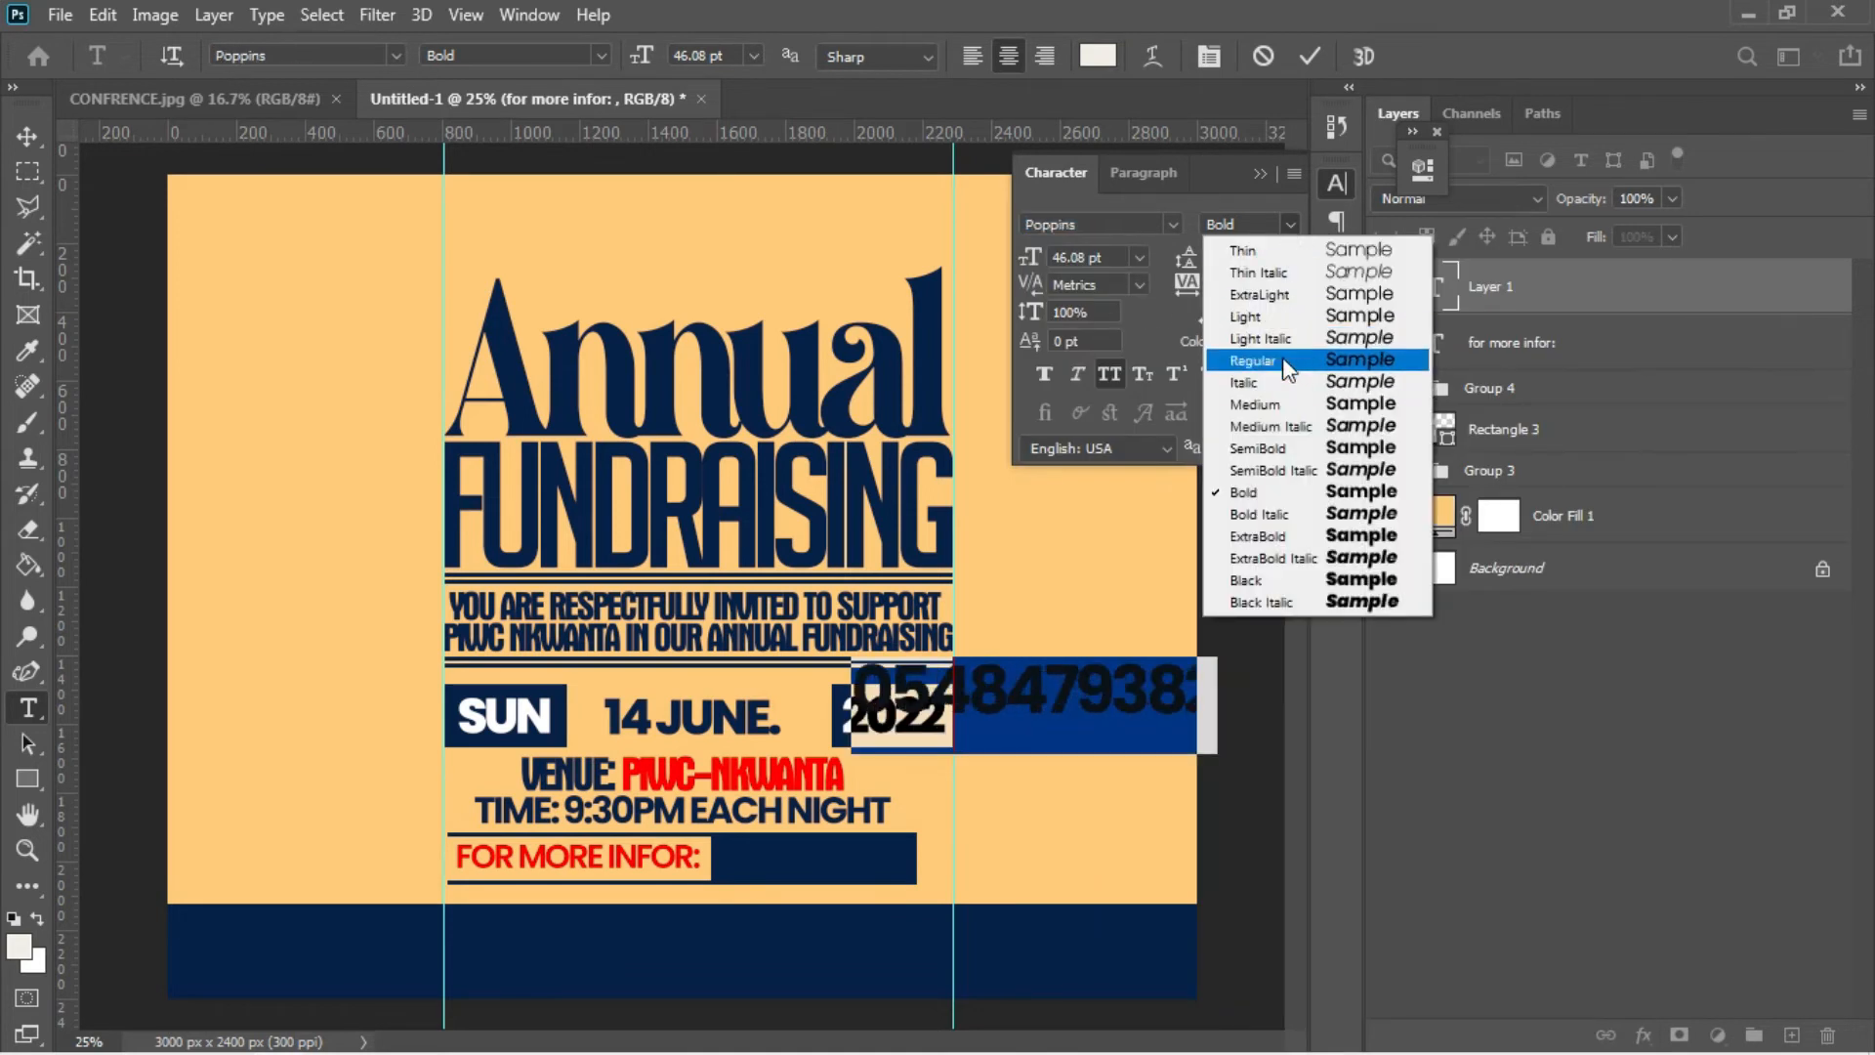
pyautogui.click(1267, 447)
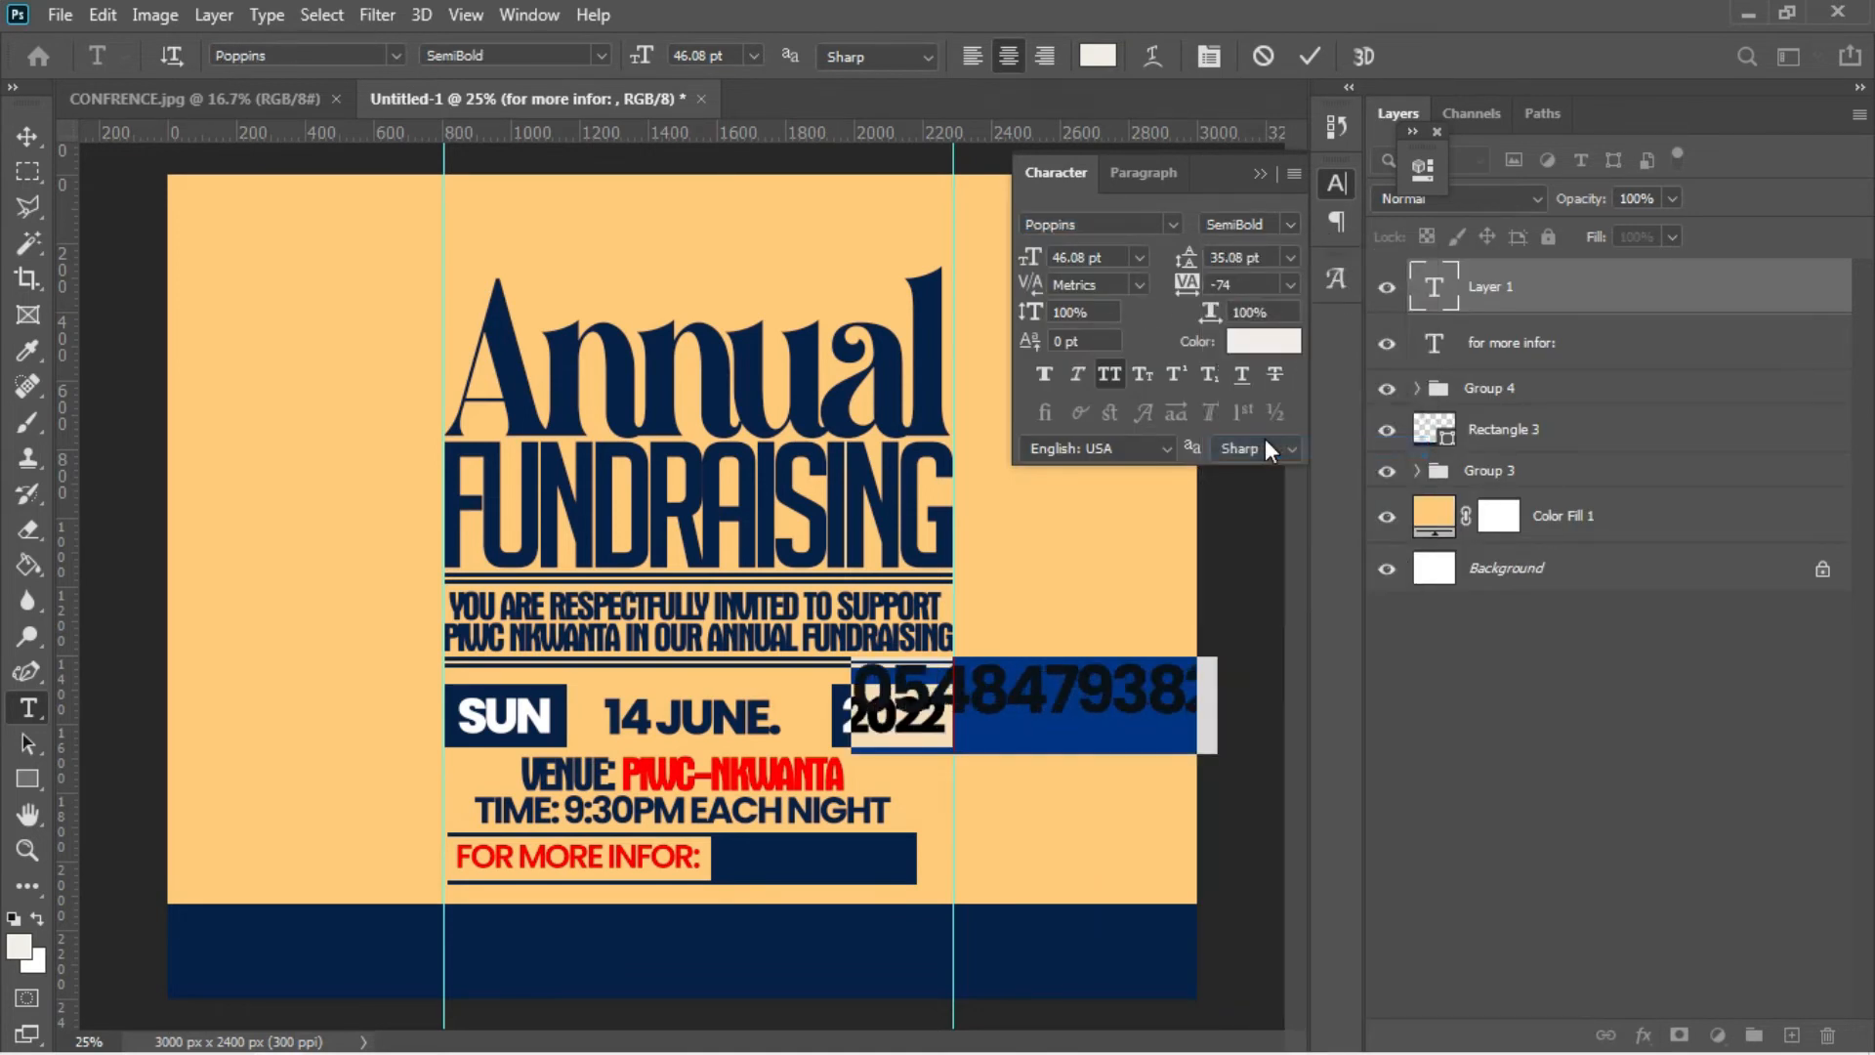
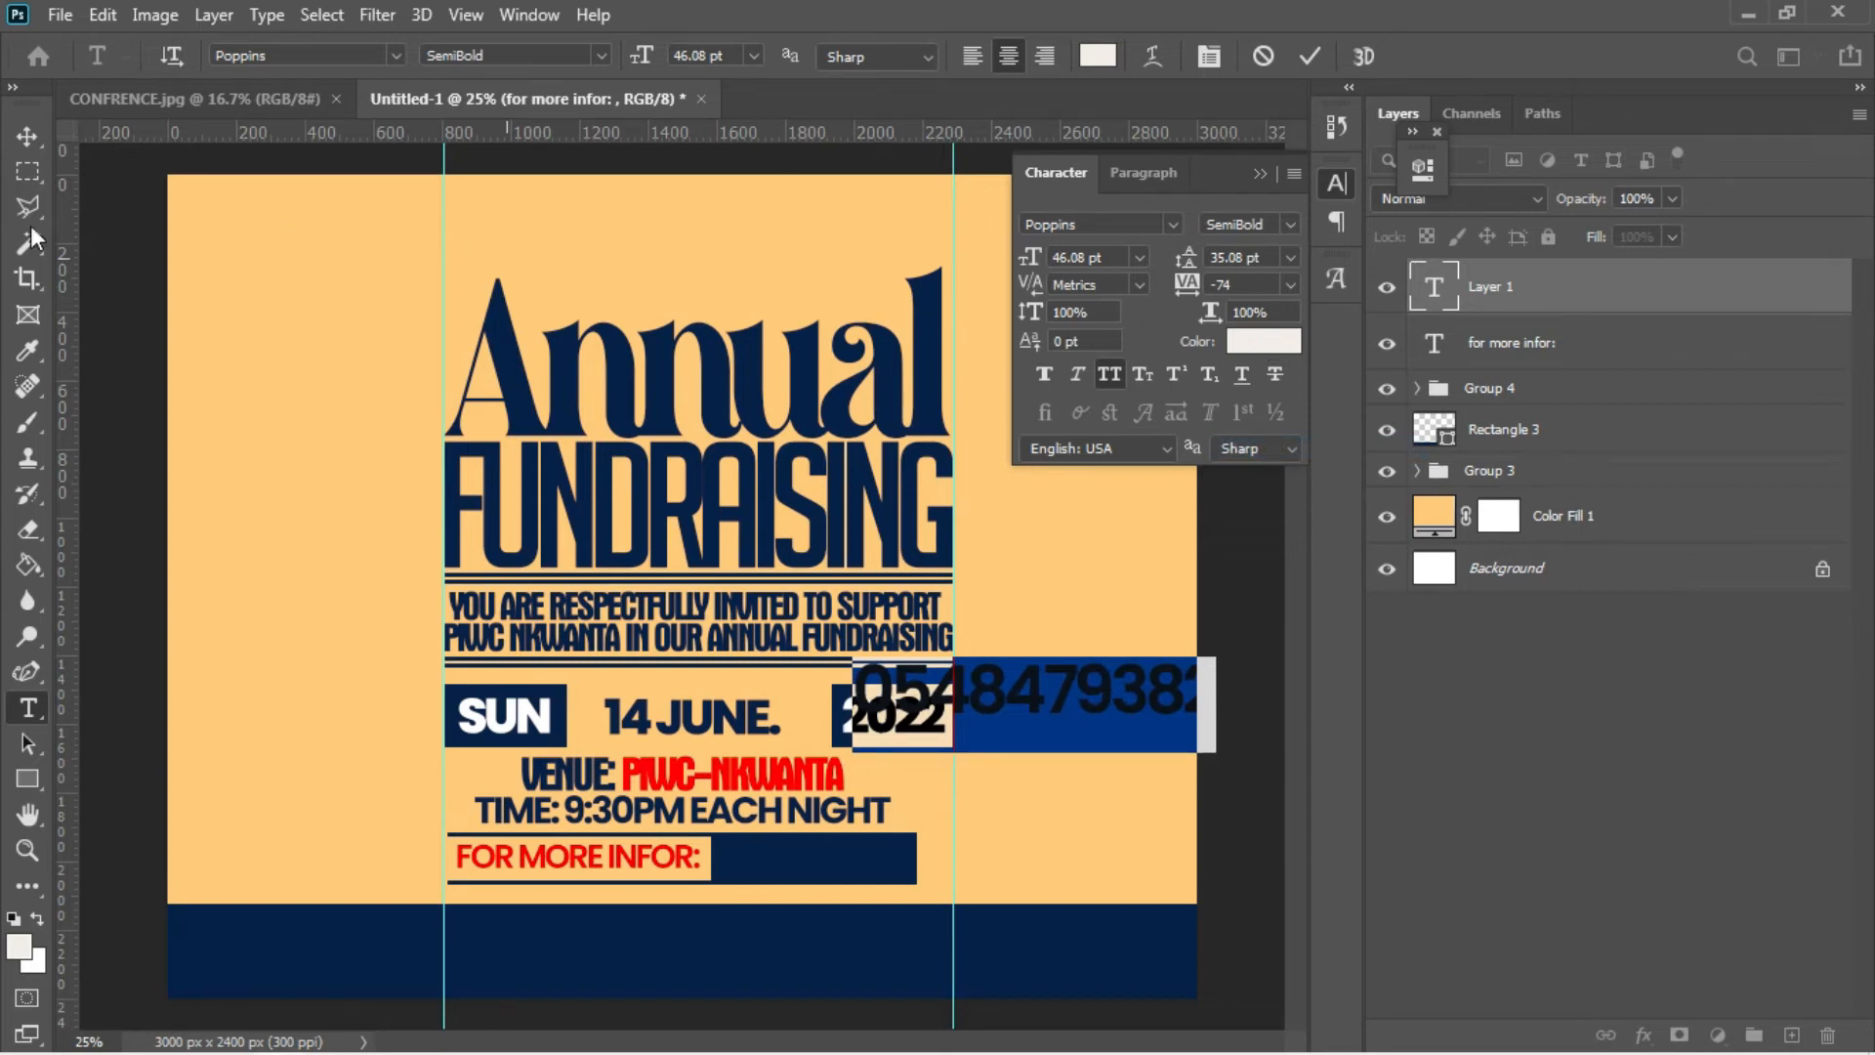
pyautogui.click(20, 137)
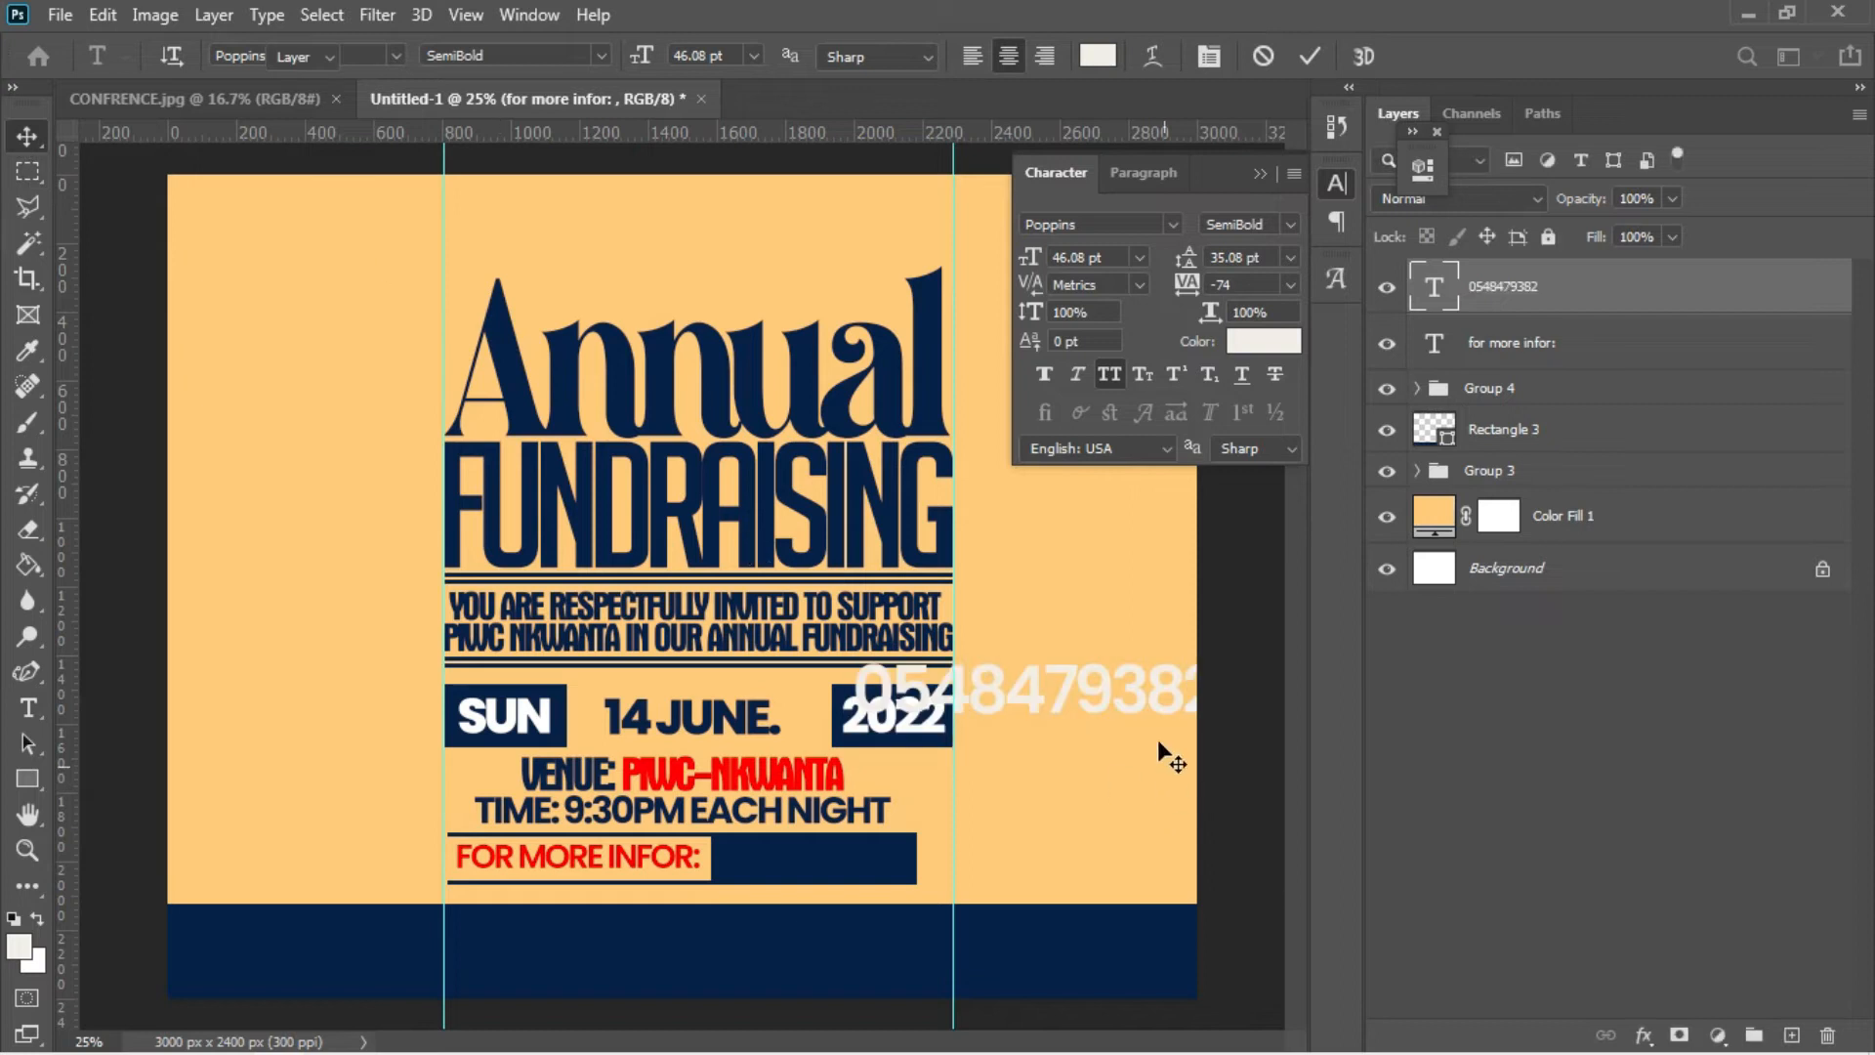
# - Move the phone number text down toward the contact strip and scale it down to about 27.39 pt
pyautogui.moveTo(1089, 693); pyautogui.dragTo(921, 860)
pyautogui.hotkey('ctrl', 't')
pyautogui.moveTo(1045, 912); pyautogui.dragTo(796, 861)
pyautogui.press('Return')
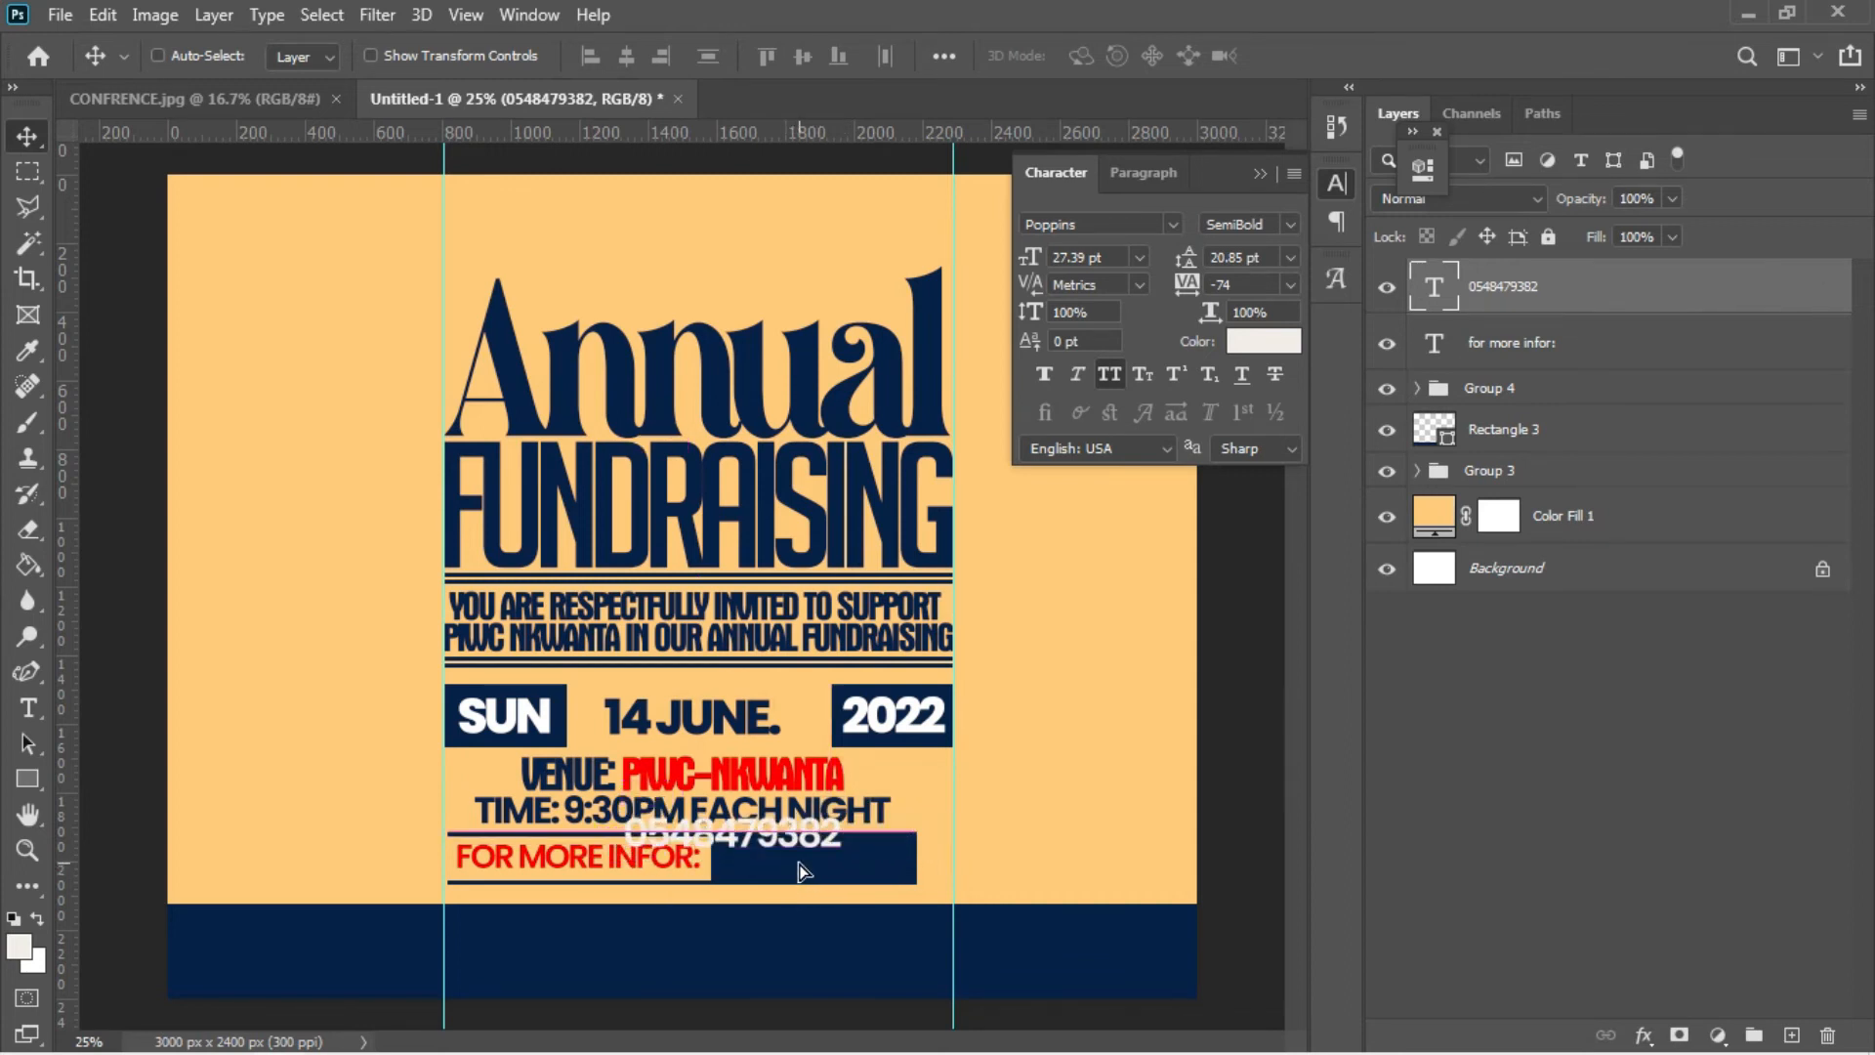
# - Duplicate the contact strip's navy box and shift the copy rightward to extend the box to the right guide
pyautogui.rightClick(874, 857)
pyautogui.click(904, 889)
pyautogui.press('ctrl')
pyautogui.hotkey('ctrl', 'j')
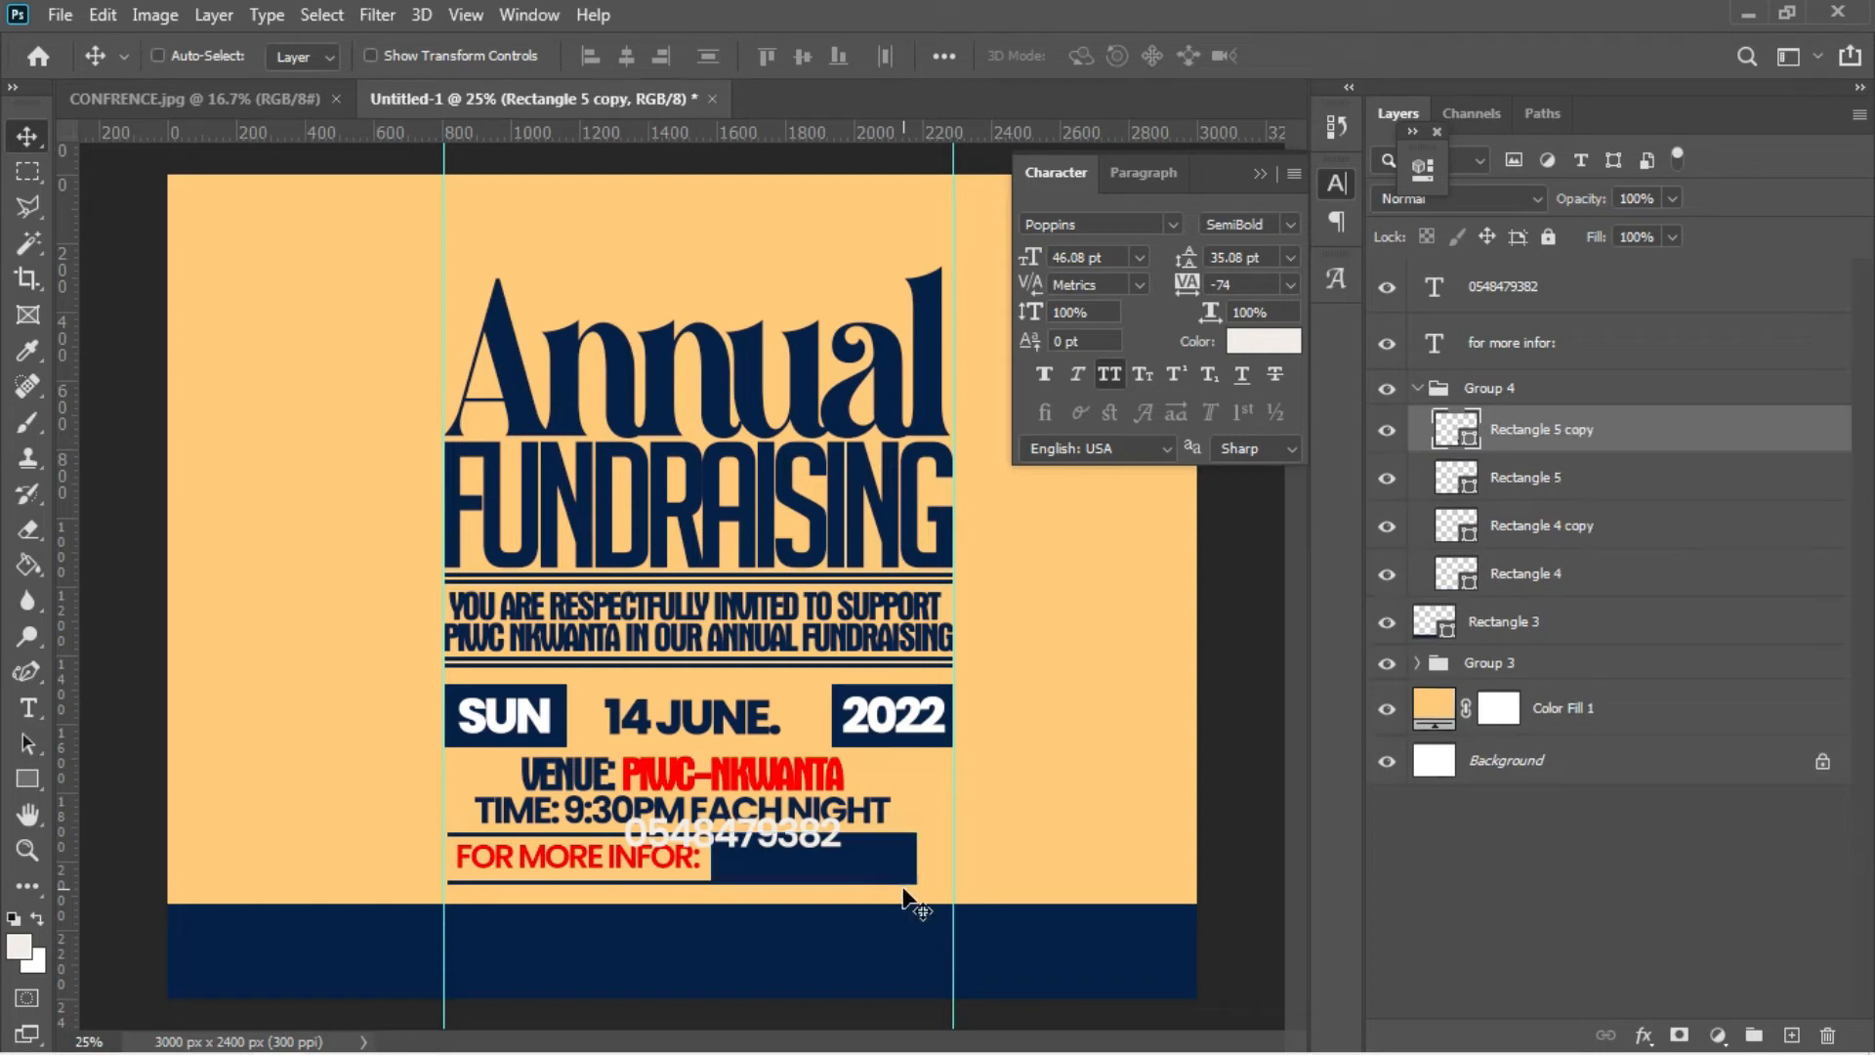
pyautogui.hotkey('shift', 'Right')
pyautogui.hotkey('shift', 'Right')
pyautogui.hotkey('shift', 'Right')
pyautogui.hotkey('shift', 'Right')
pyautogui.hotkey('shift', 'Right')
# - Select the phone number text layer and center the number on the widened navy box
pyautogui.rightClick(803, 846)
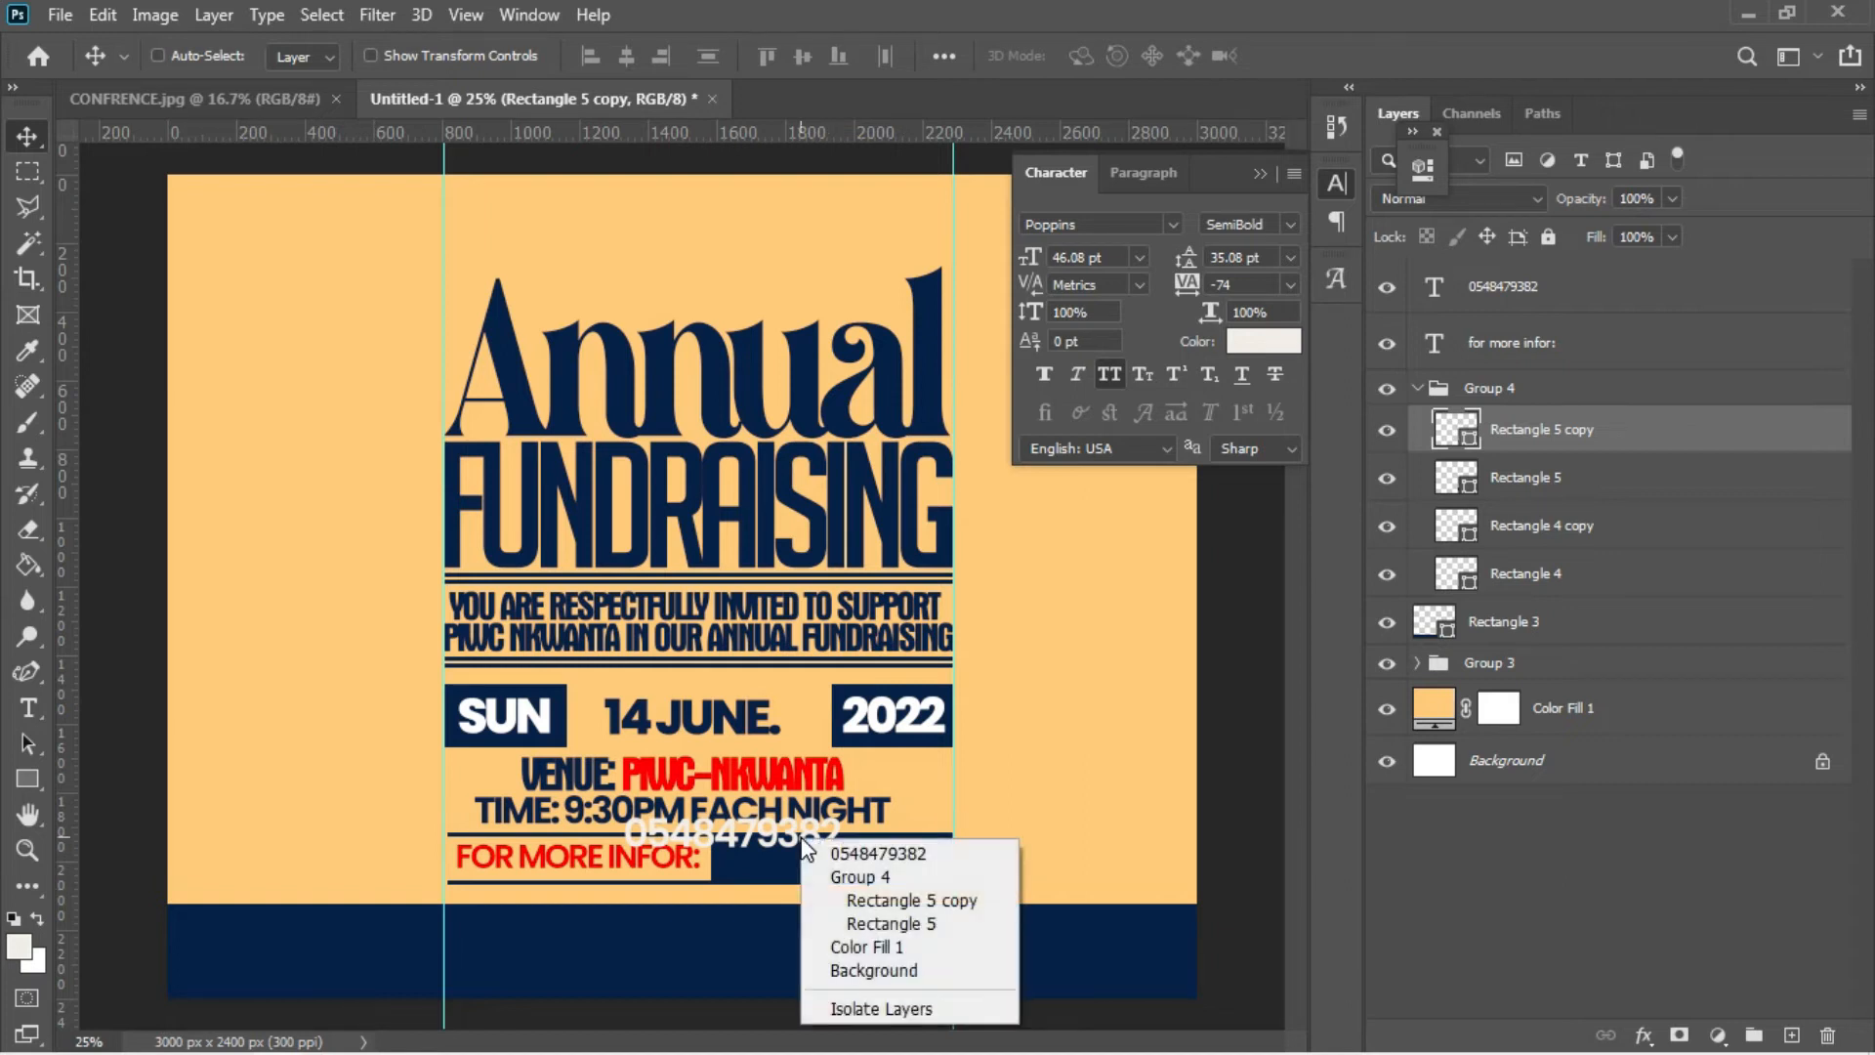
pyautogui.click(813, 852)
pyautogui.moveTo(812, 849); pyautogui.dragTo(914, 880)
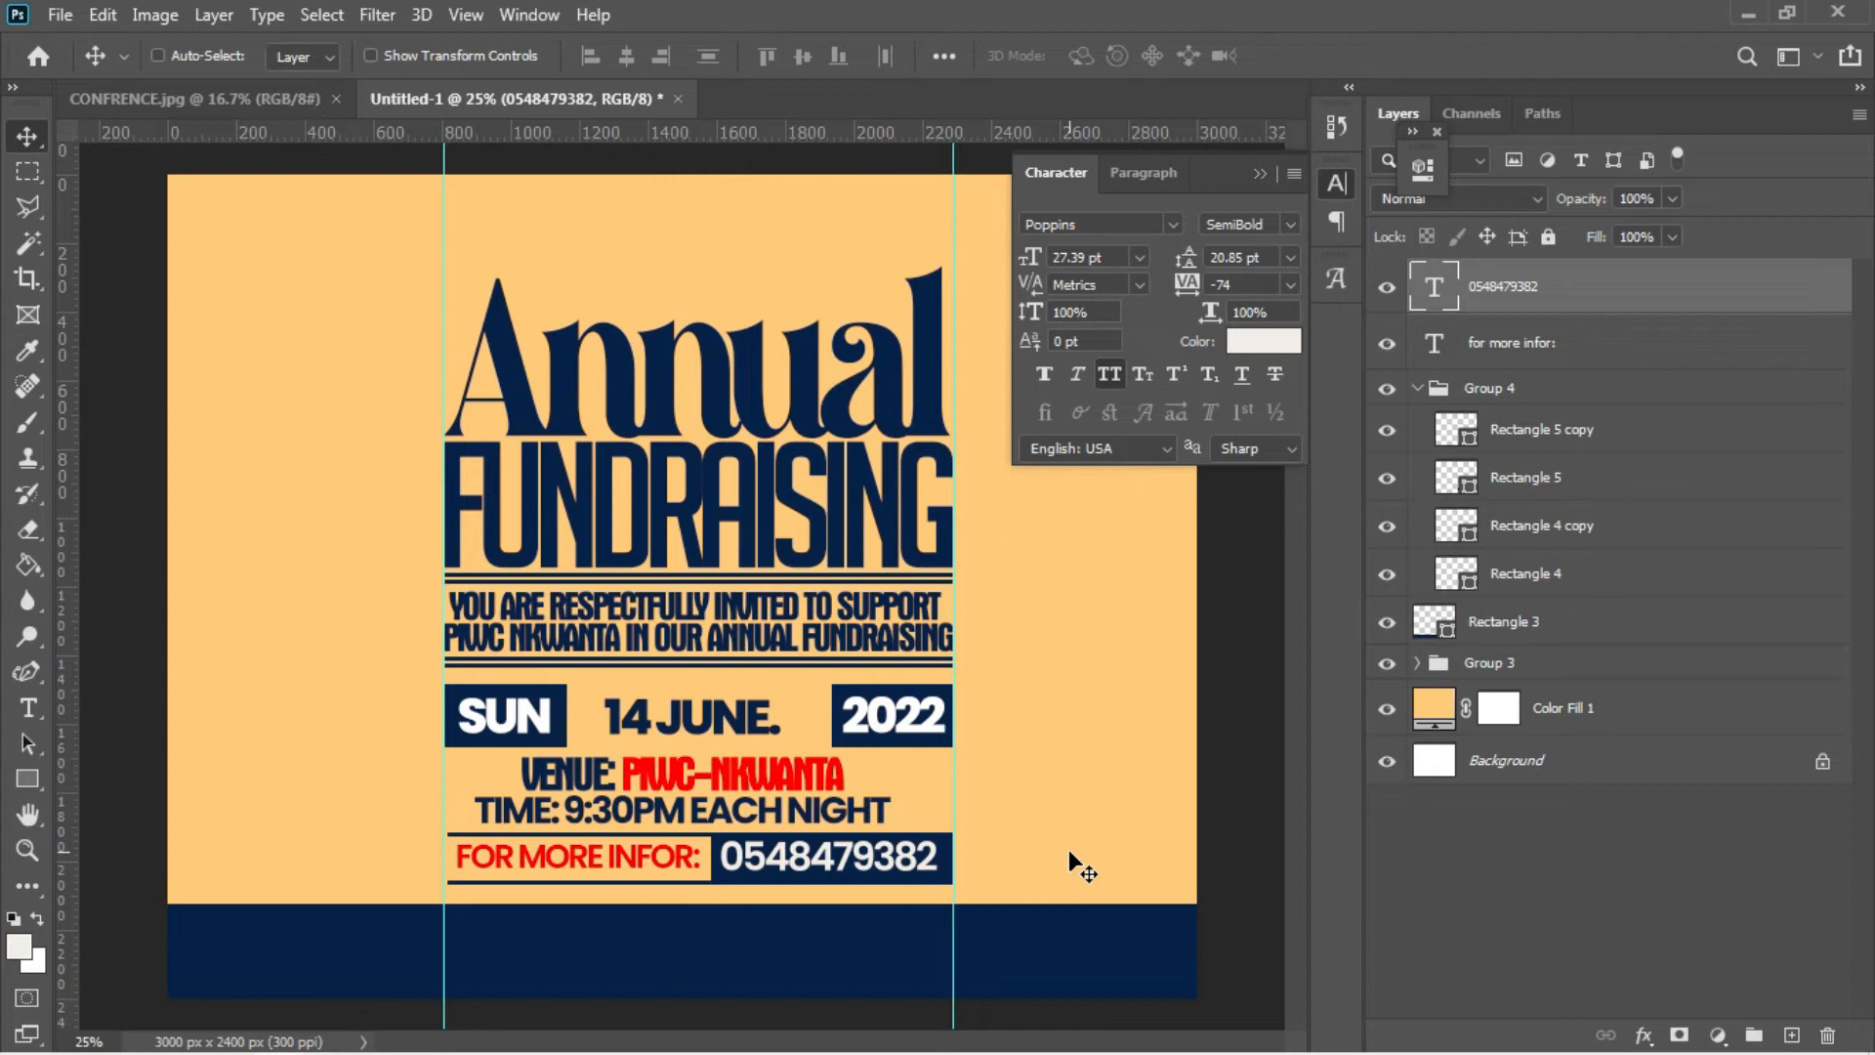
# - Switch to the "video" folder in File Explorer and place the pngwing gold coin stacks image into the flyer document
pyautogui.moveTo(695, 1050)
pyautogui.moveTo(332, 1039)
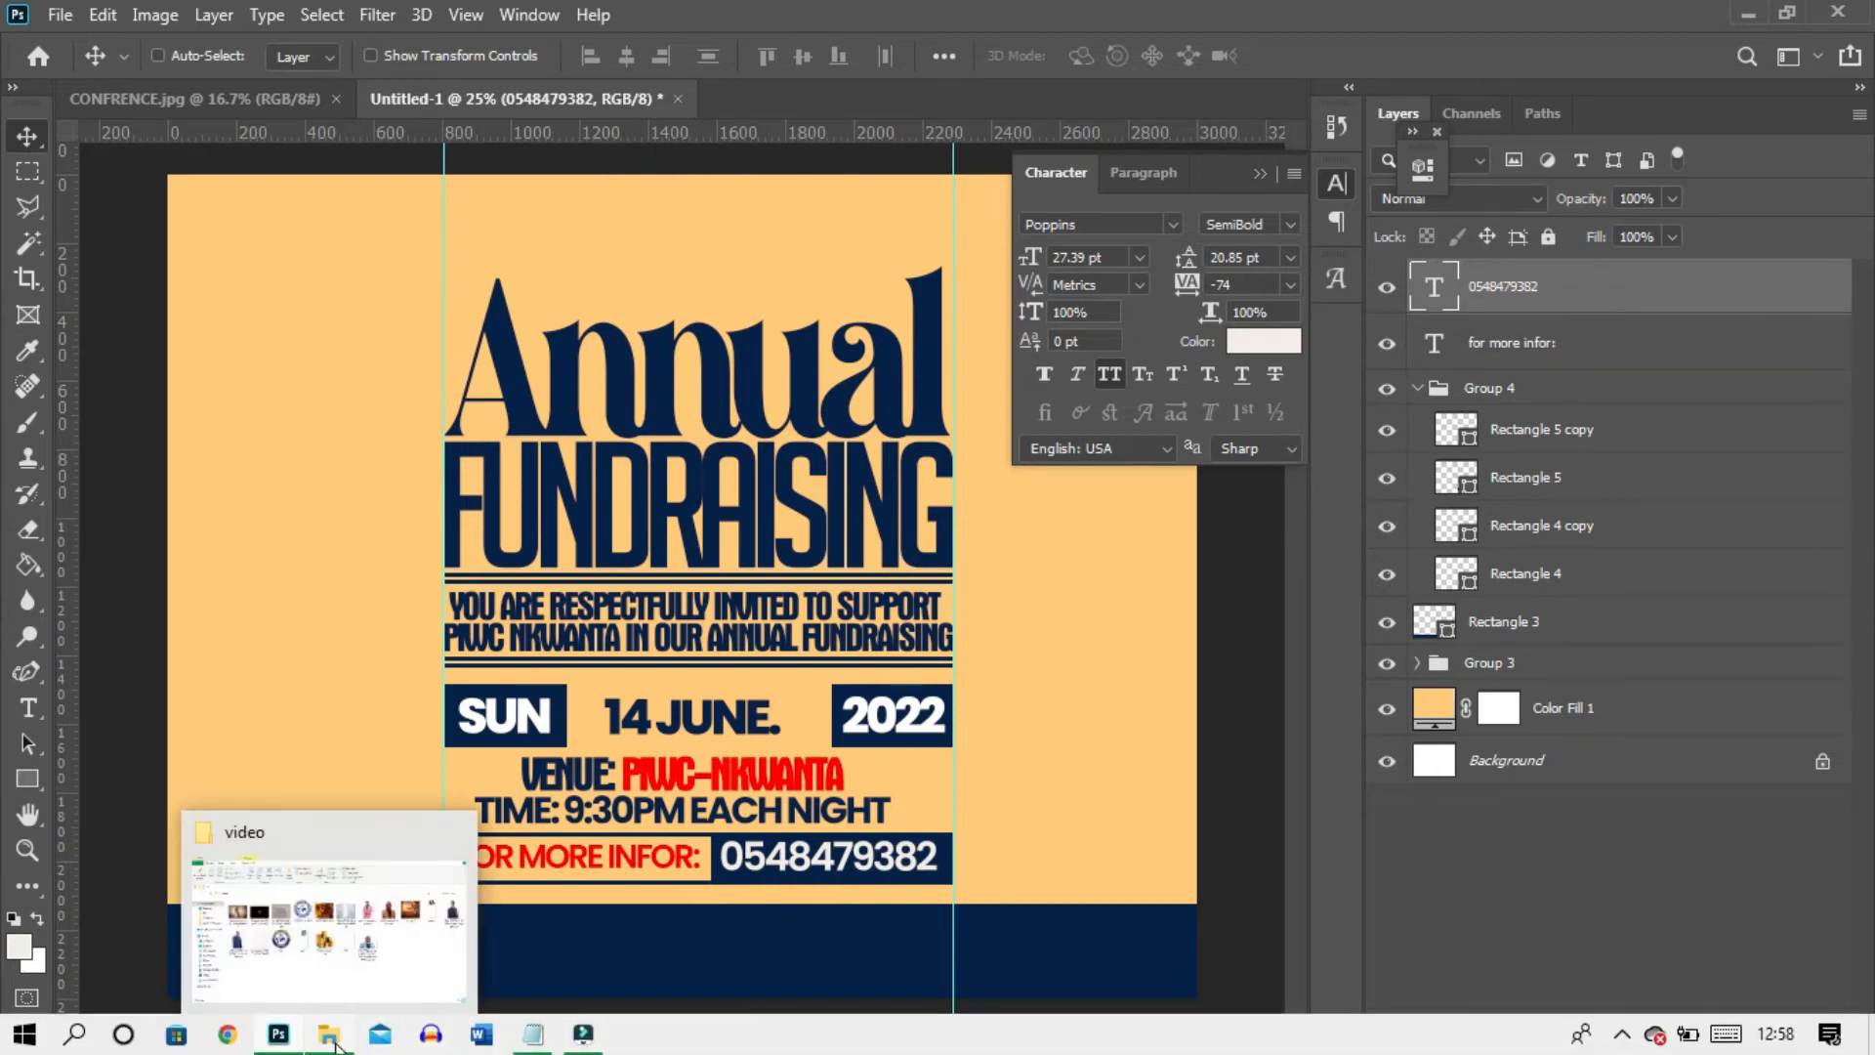
pyautogui.click(285, 907)
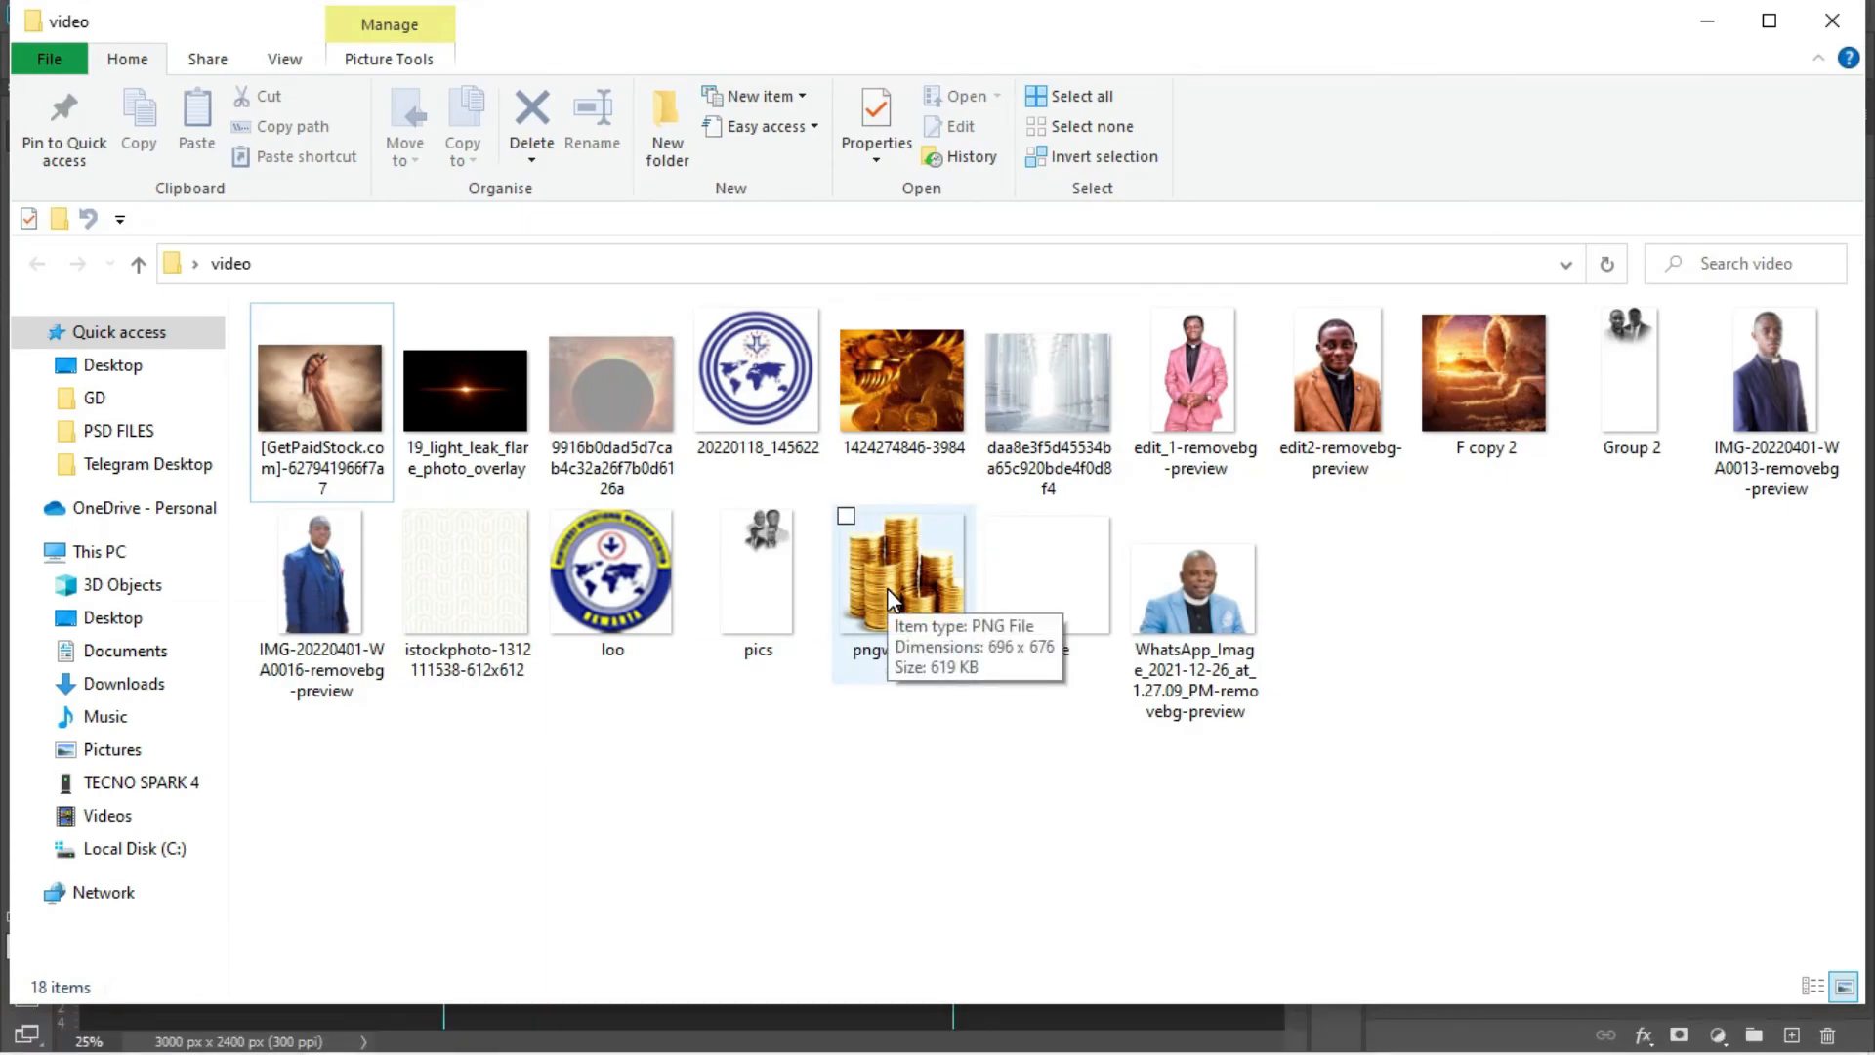
pyautogui.moveTo(886, 588); pyautogui.dragTo(331, 867)
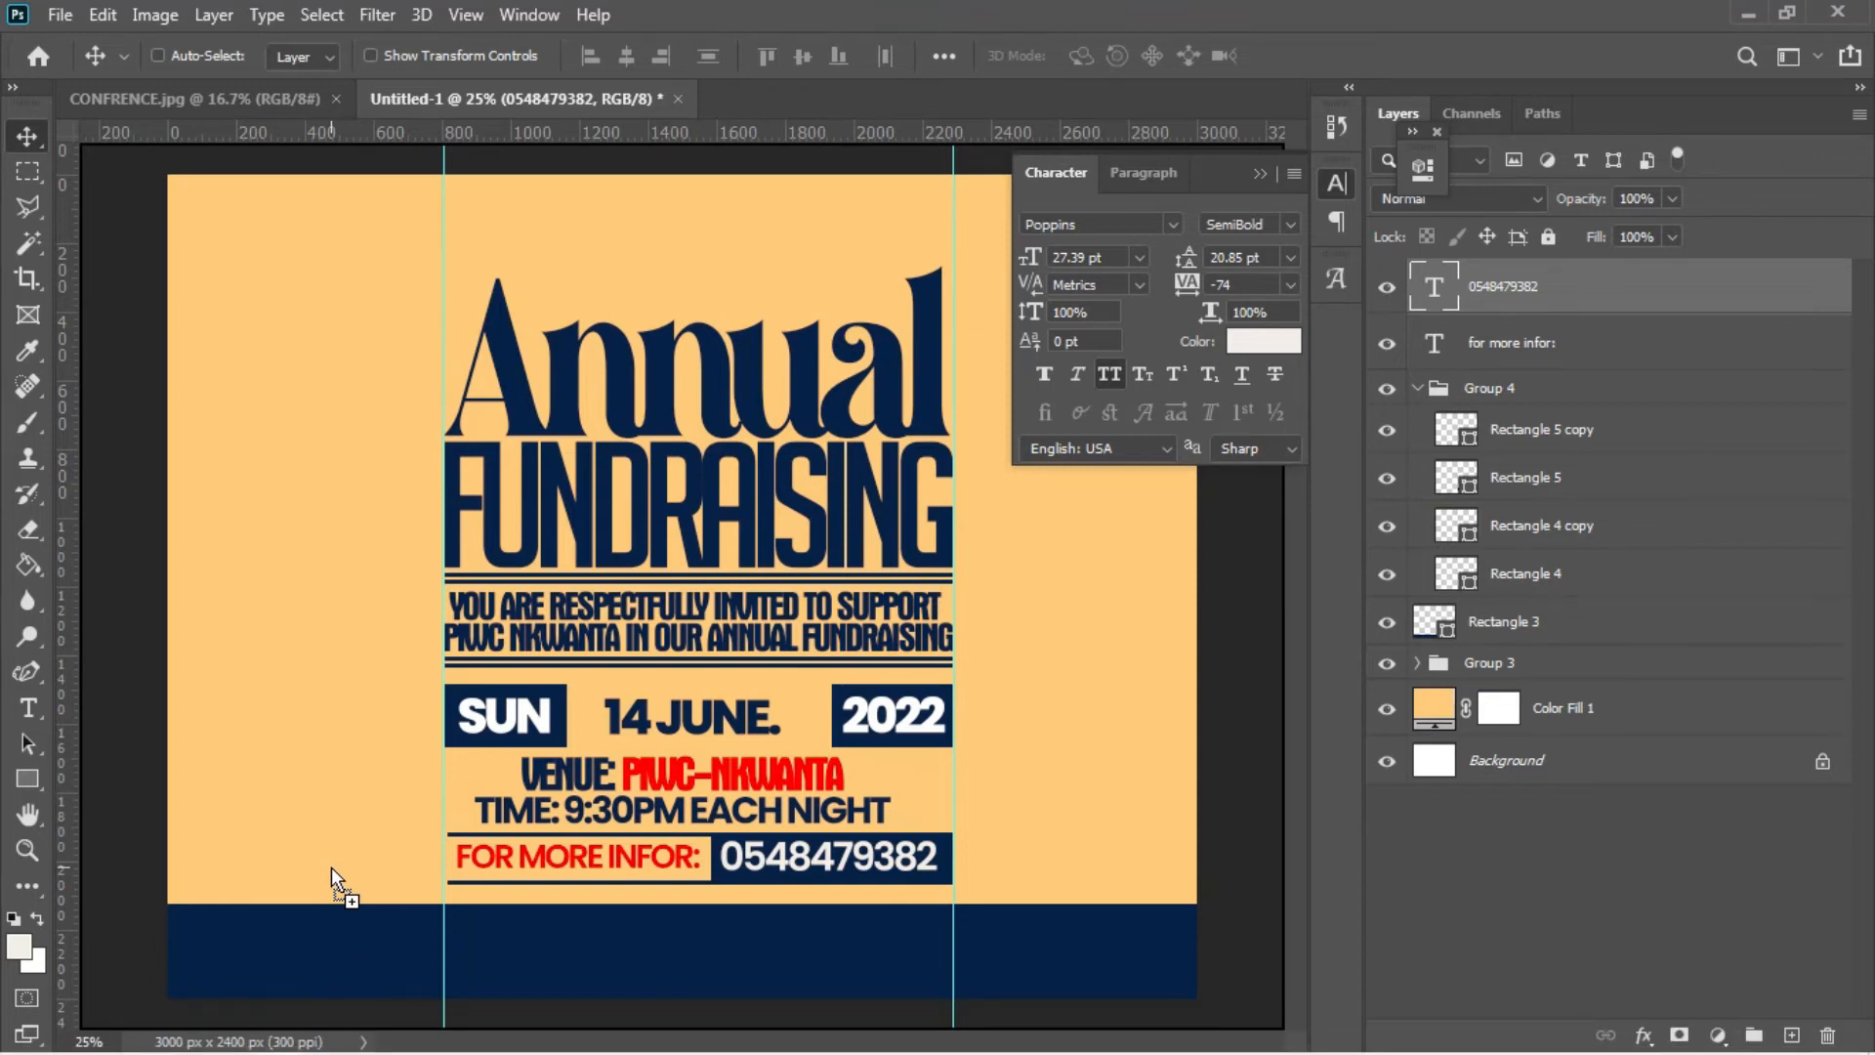
pyautogui.moveTo(331, 867); pyautogui.dragTo(331, 867)
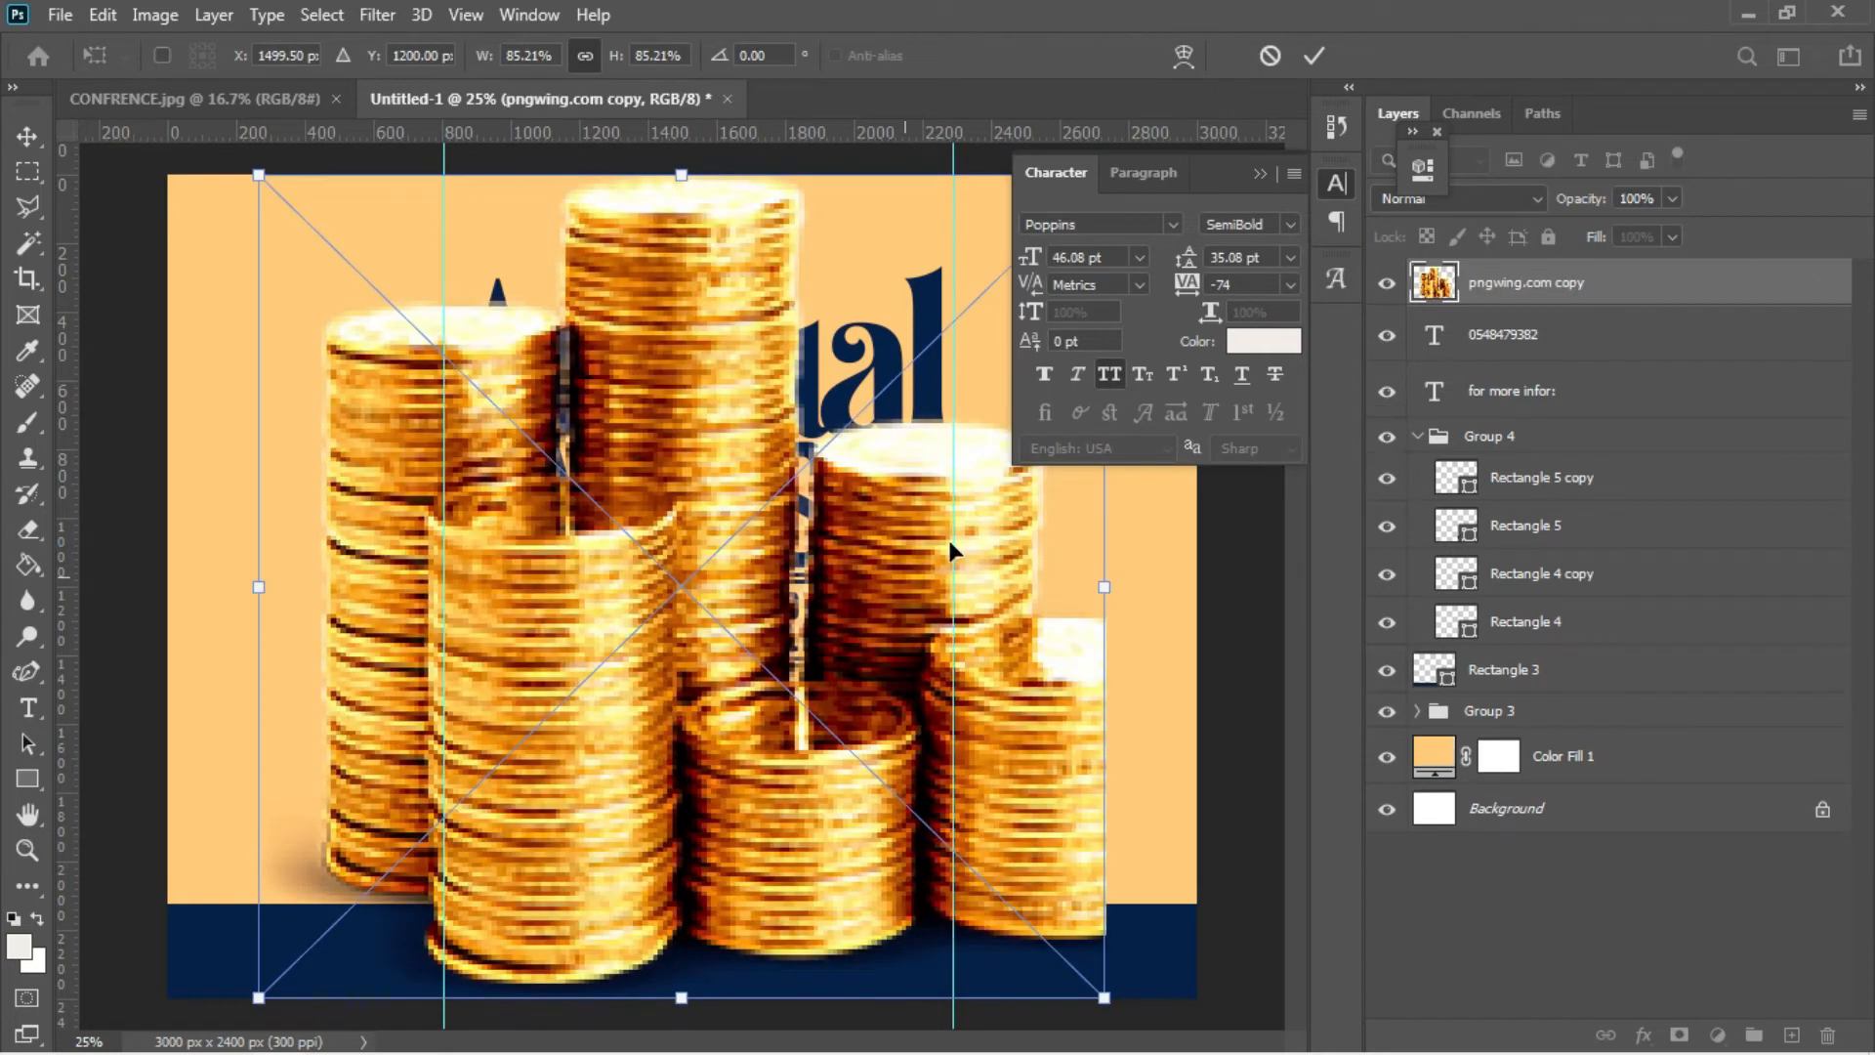
# - Scale the placed coin stacks to about 25.24%, flip them horizontally and commit the placement
pyautogui.click(1253, 171)
pyautogui.moveTo(1100, 172); pyautogui.dragTo(361, 606)
pyautogui.rightClick(362, 828)
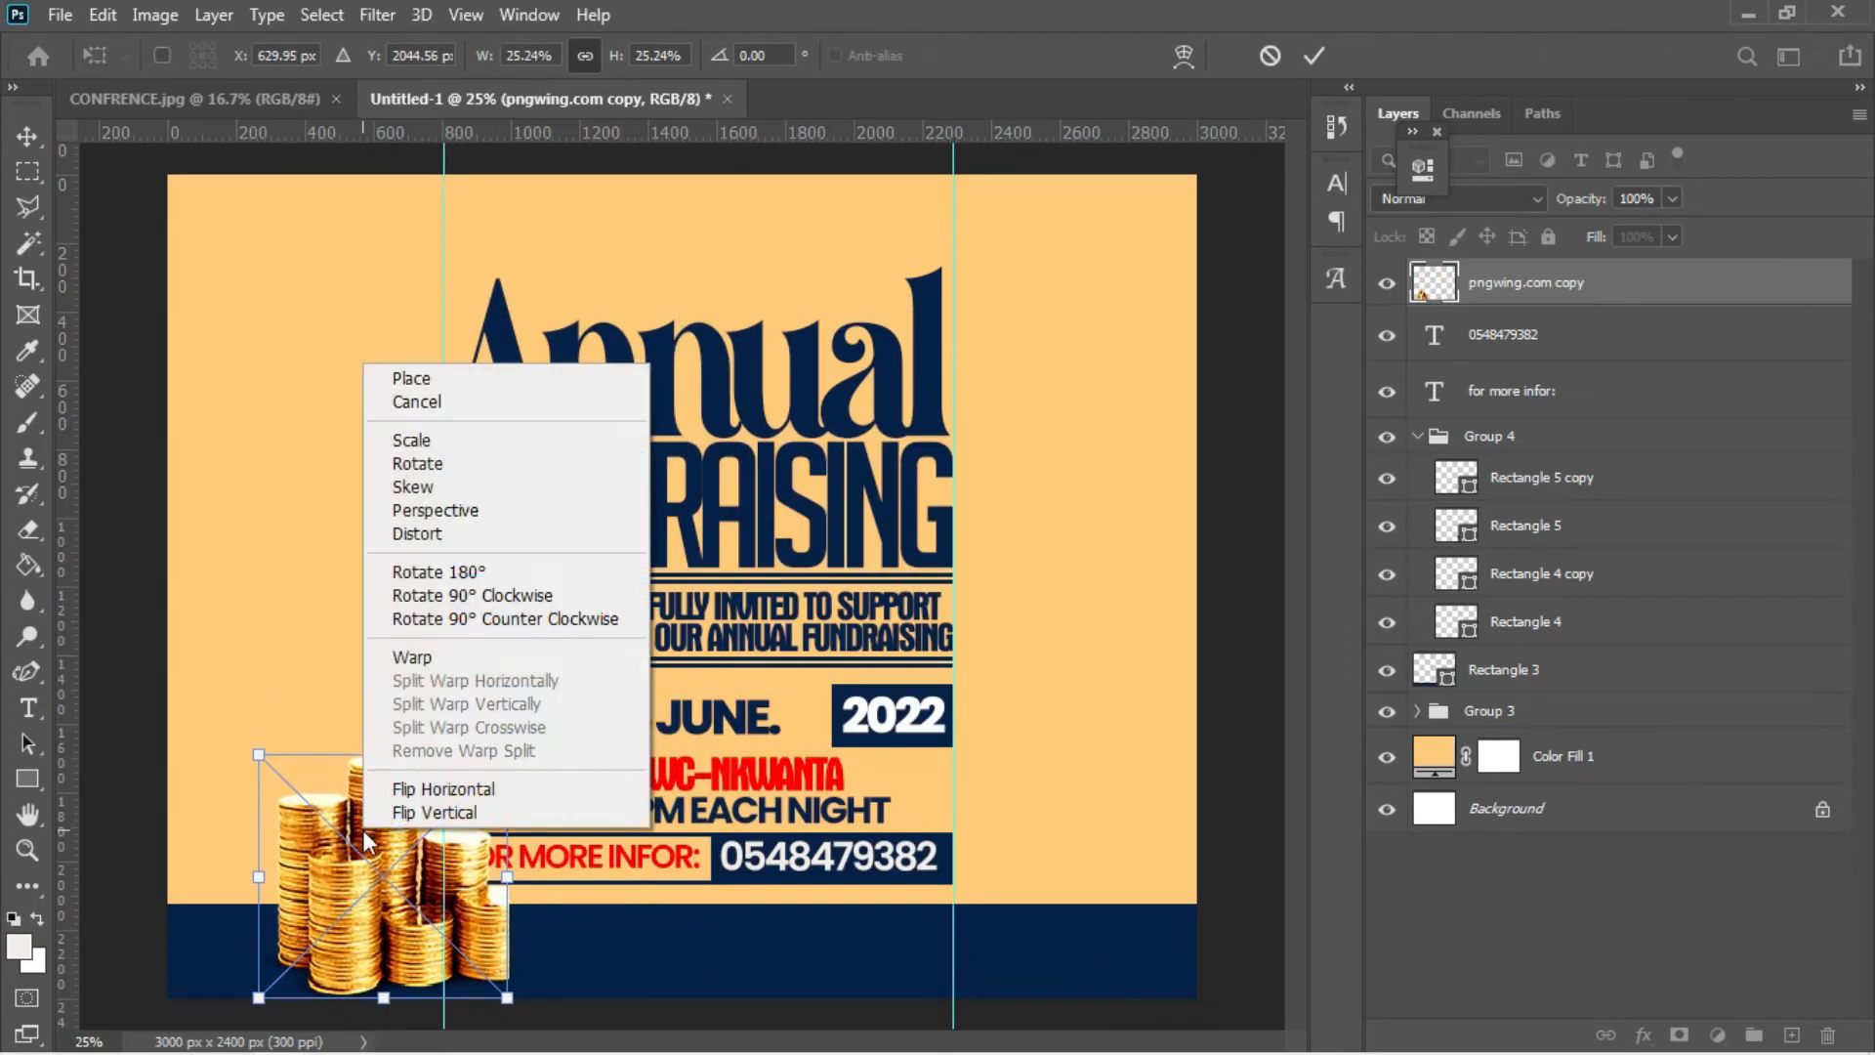
pyautogui.click(418, 791)
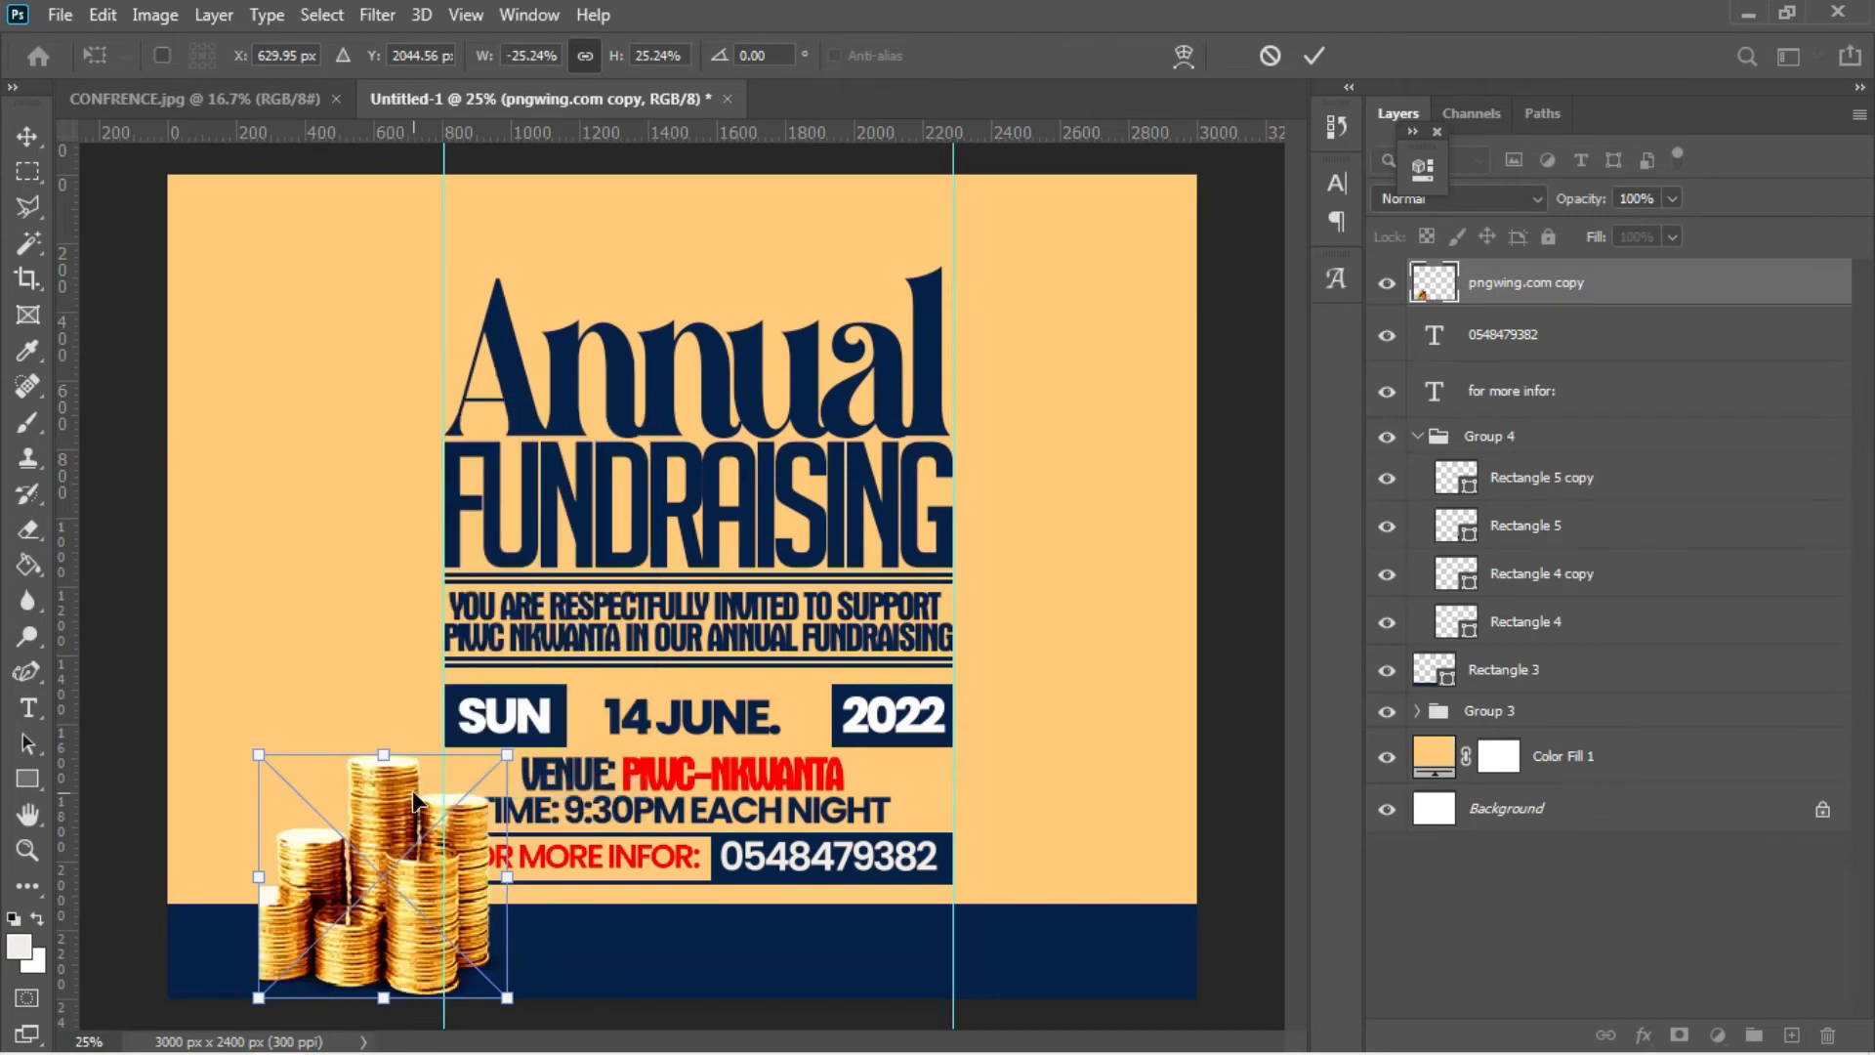
pyautogui.press('Return')
# - Move the coin stacks into the flyer's lower-left corner and enlarge them slightly
pyautogui.moveTo(363, 922); pyautogui.dragTo(281, 941)
pyautogui.hotkey('ctrl', 't')
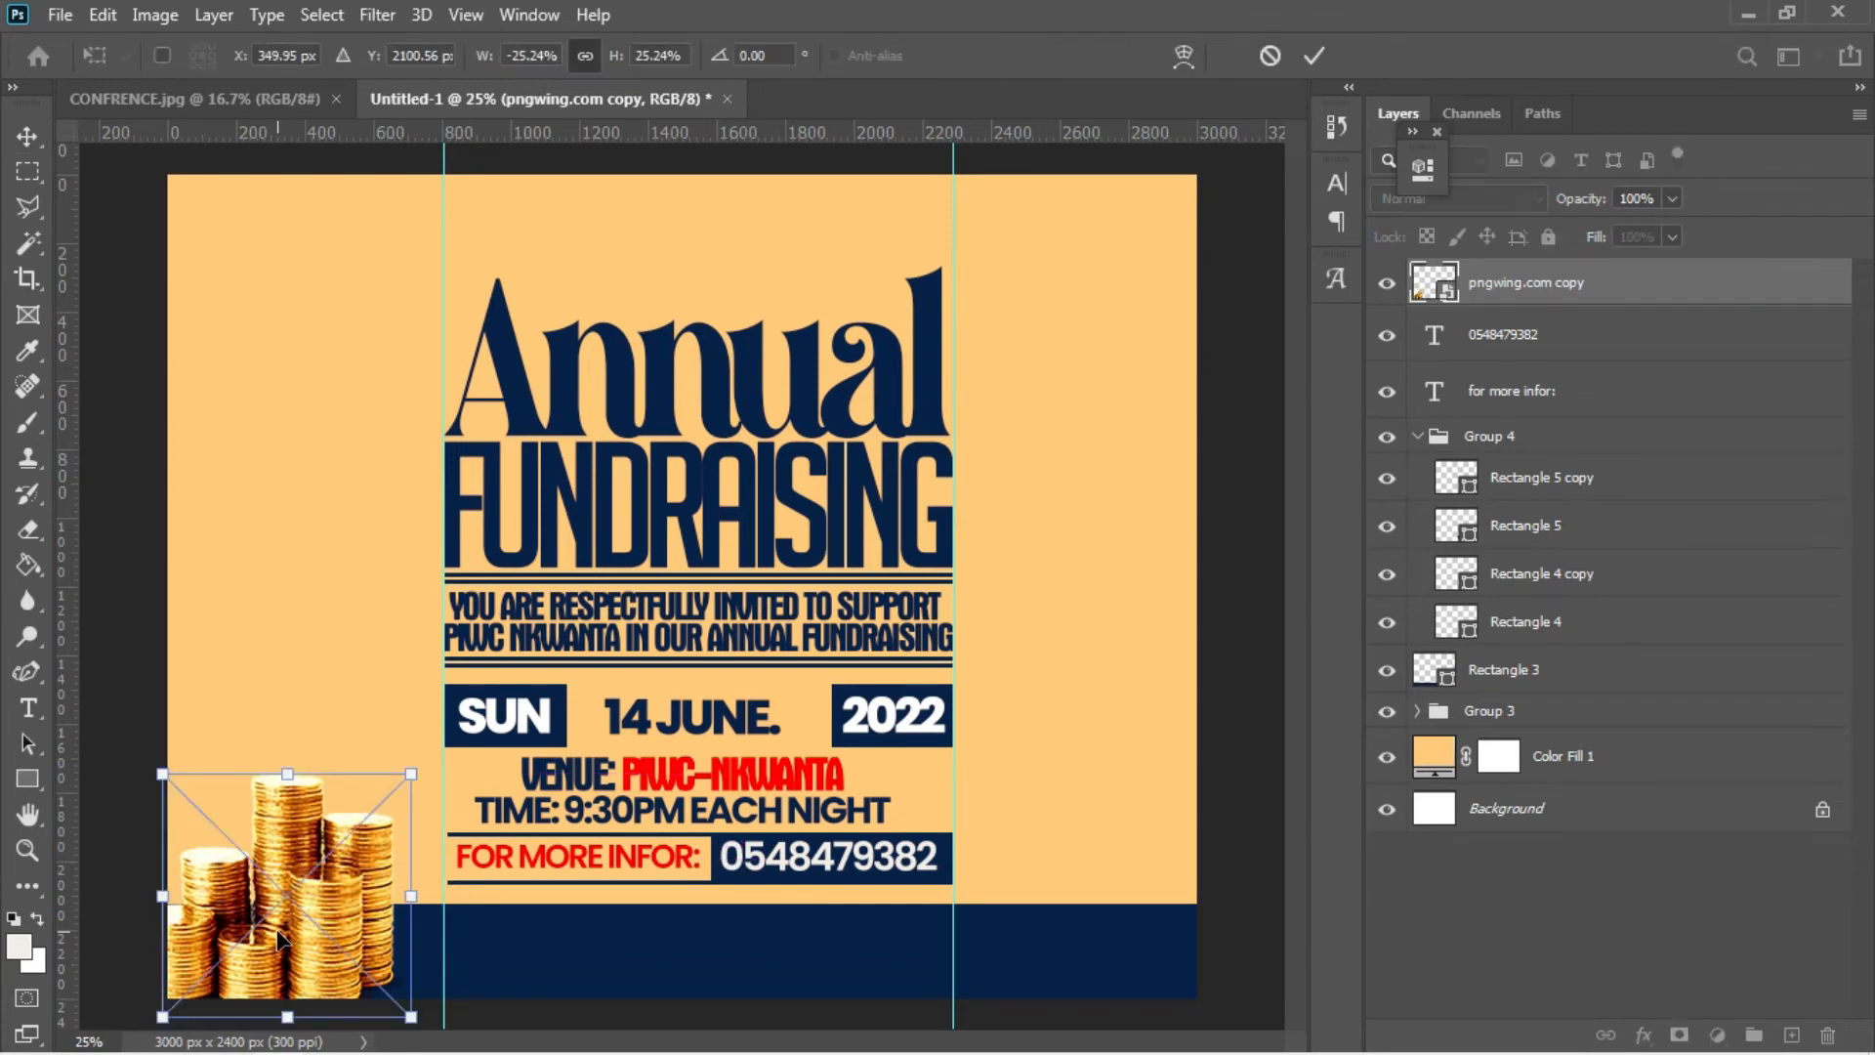
pyautogui.moveTo(410, 771); pyautogui.dragTo(422, 754)
pyautogui.press('Return')
# - Nudge the coin stacks slightly upward so their bases sit within the navy footer band
pyautogui.press('Up')
pyautogui.press('Up')
pyautogui.press('Up')
pyautogui.press('Up')
pyautogui.press('Up')
pyautogui.press('Up')
pyautogui.press('Up')
pyautogui.press('Up')
pyautogui.press('Up')
pyautogui.press('Up')
pyautogui.press('Up')
pyautogui.press('Up')
pyautogui.press('Up')
pyautogui.press('Up')
pyautogui.press('Up')
pyautogui.press('Up')
pyautogui.press('Up')
pyautogui.press('Up')
pyautogui.press('Up')
pyautogui.press('Up')
pyautogui.press('Down')
pyautogui.press('Down')
pyautogui.press('Down')
pyautogui.press('Down')
pyautogui.press('Down')
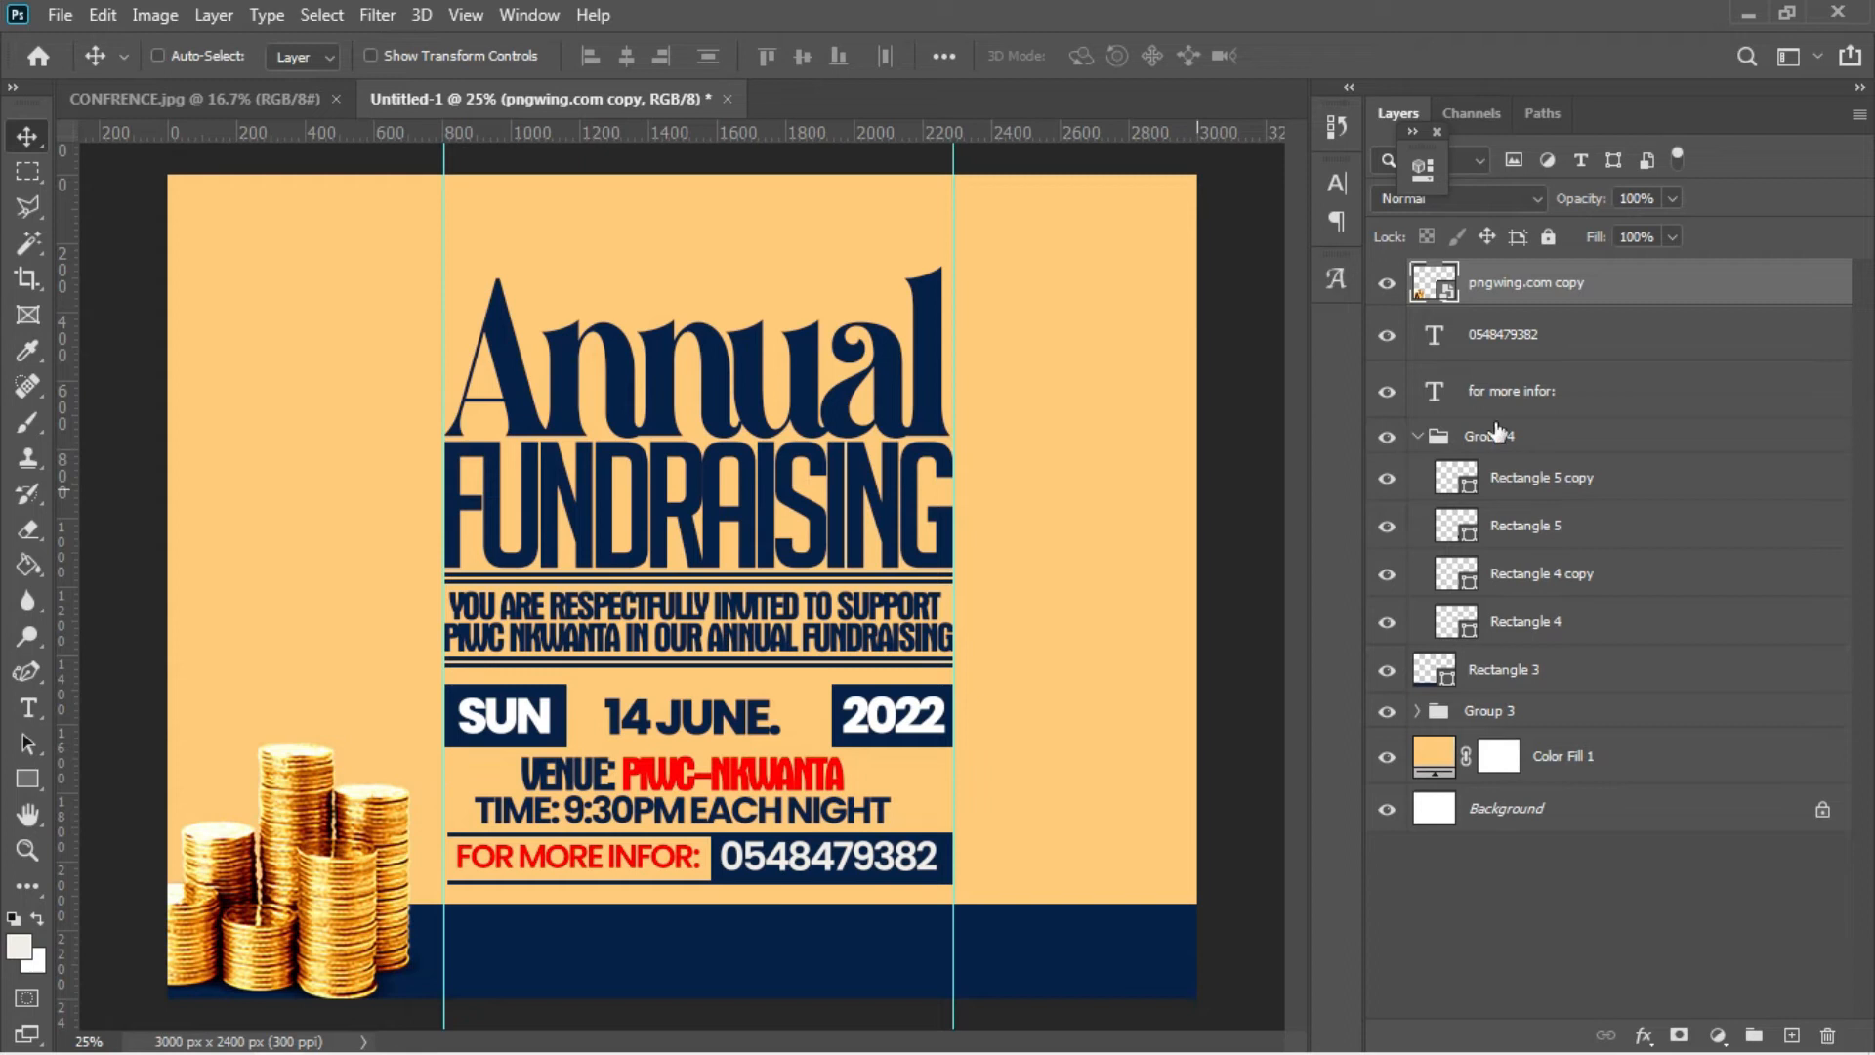
# - Rasterize the coin stacks layer and darken it with Levels, setting the black input level to 35
pyautogui.rightClick(1590, 284)
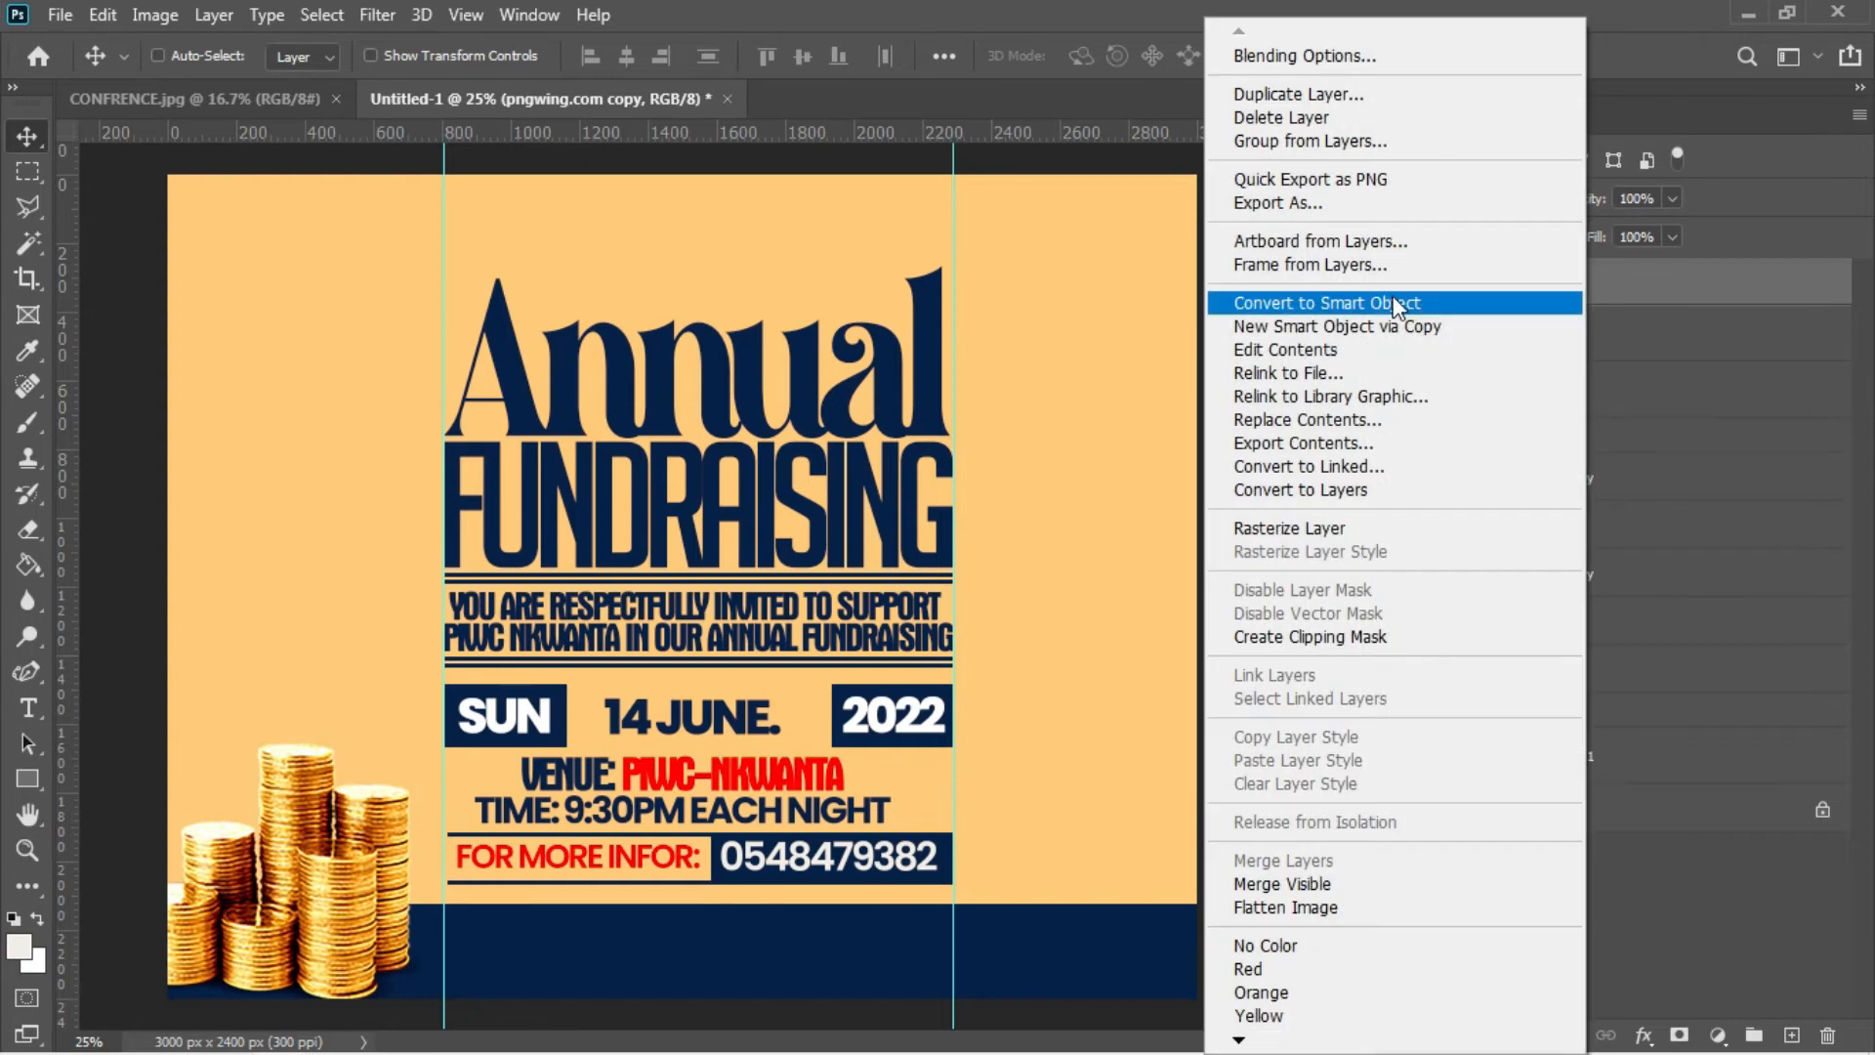
pyautogui.click(1303, 531)
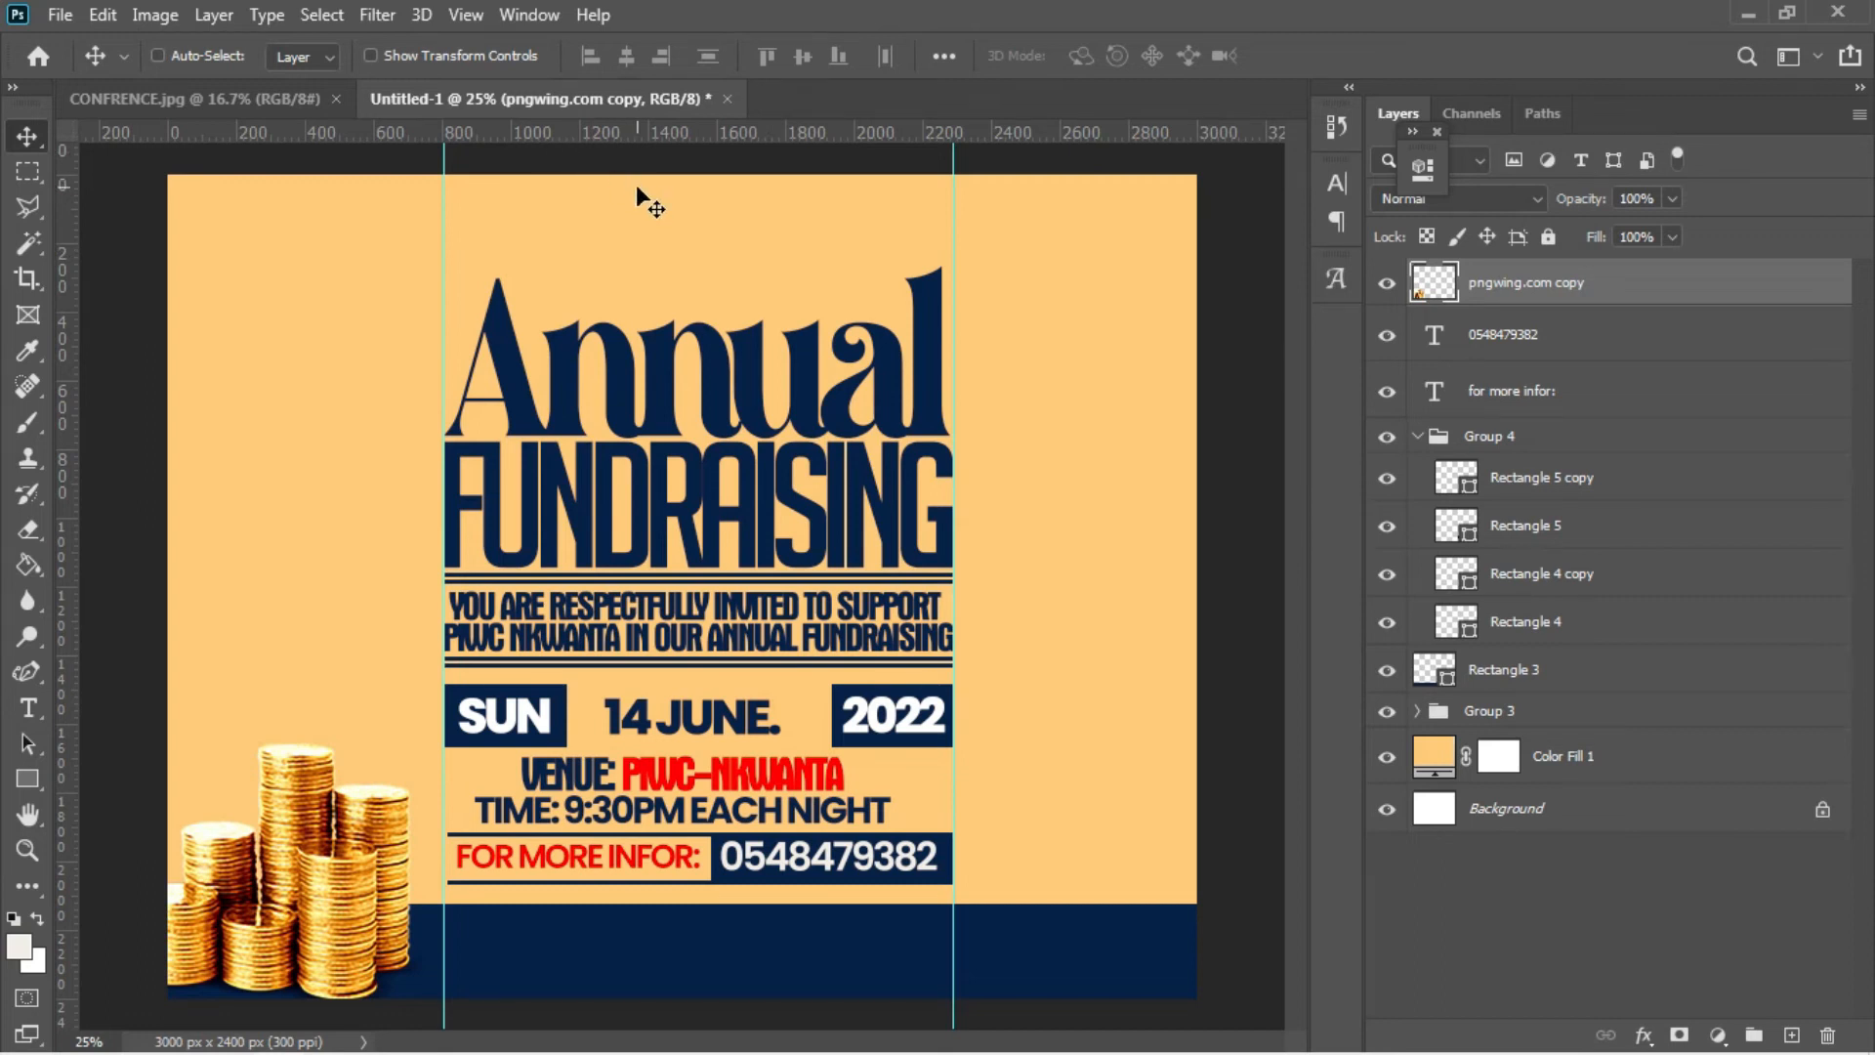
pyautogui.hotkey('ctrl', 'l')
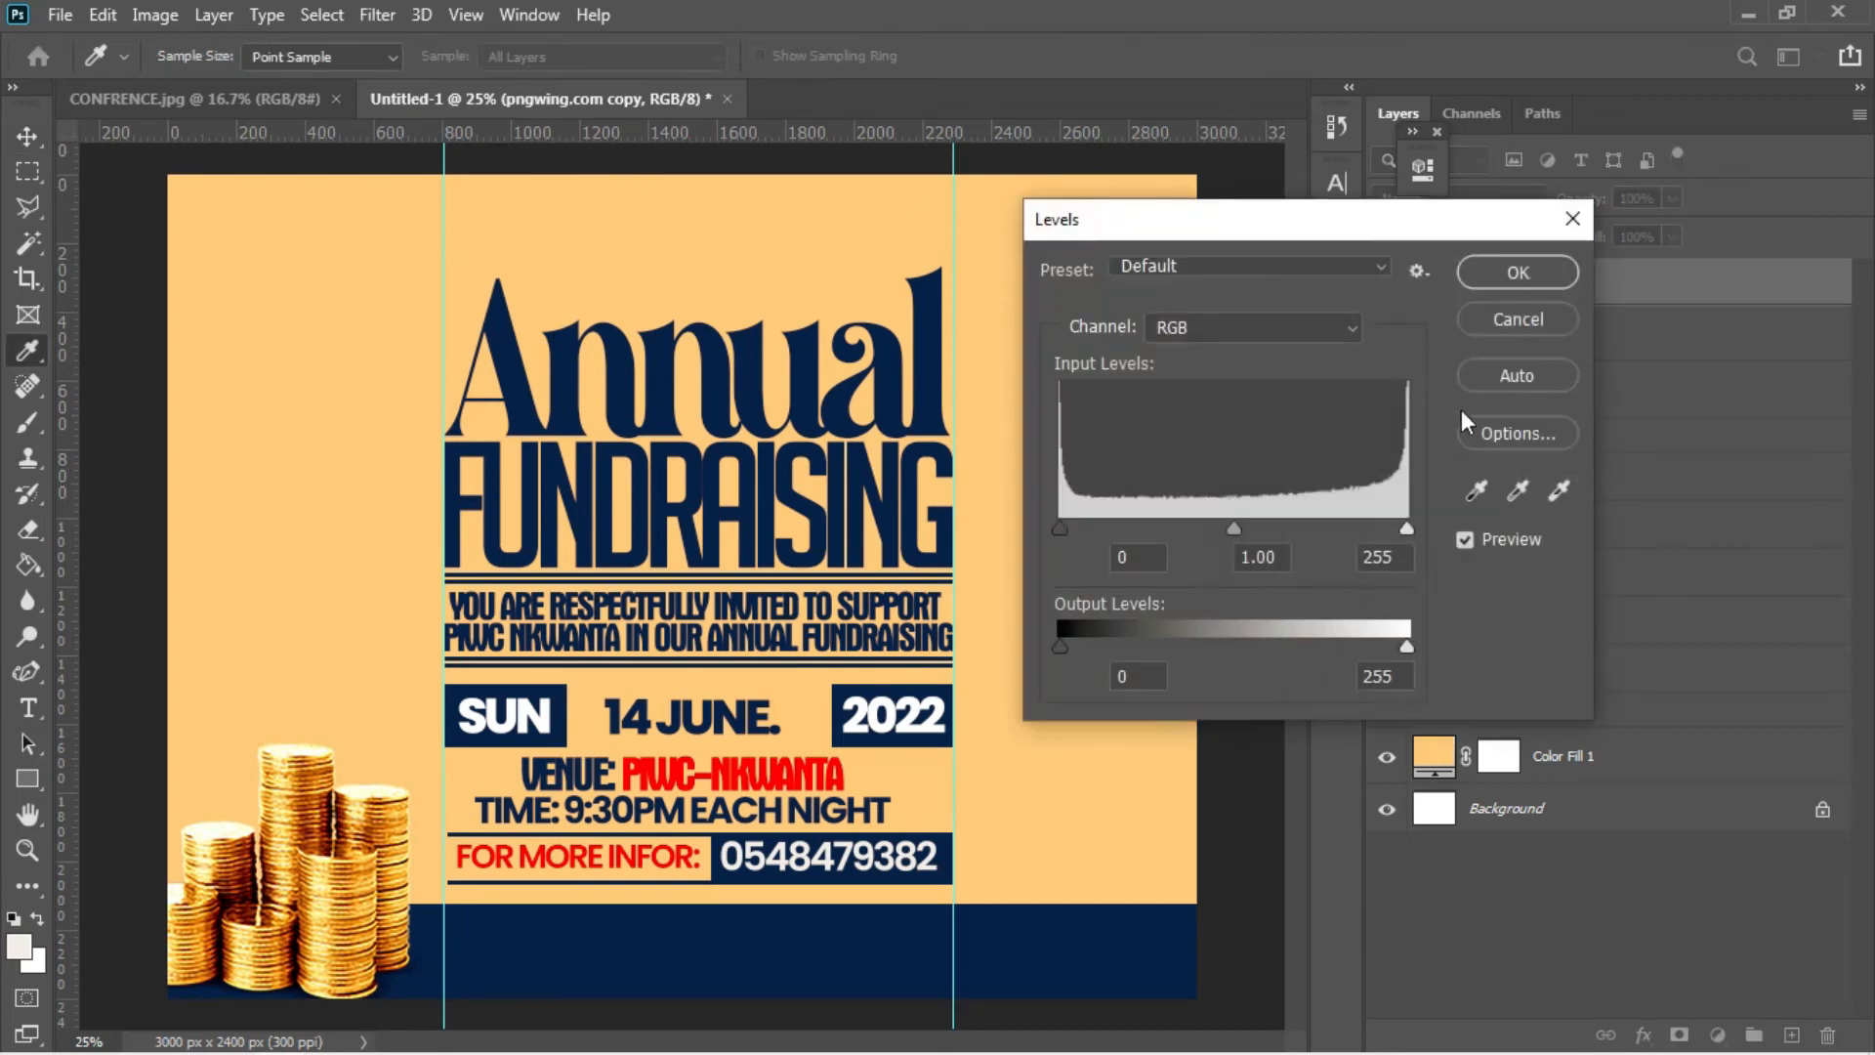
pyautogui.moveTo(1065, 529); pyautogui.dragTo(1110, 529)
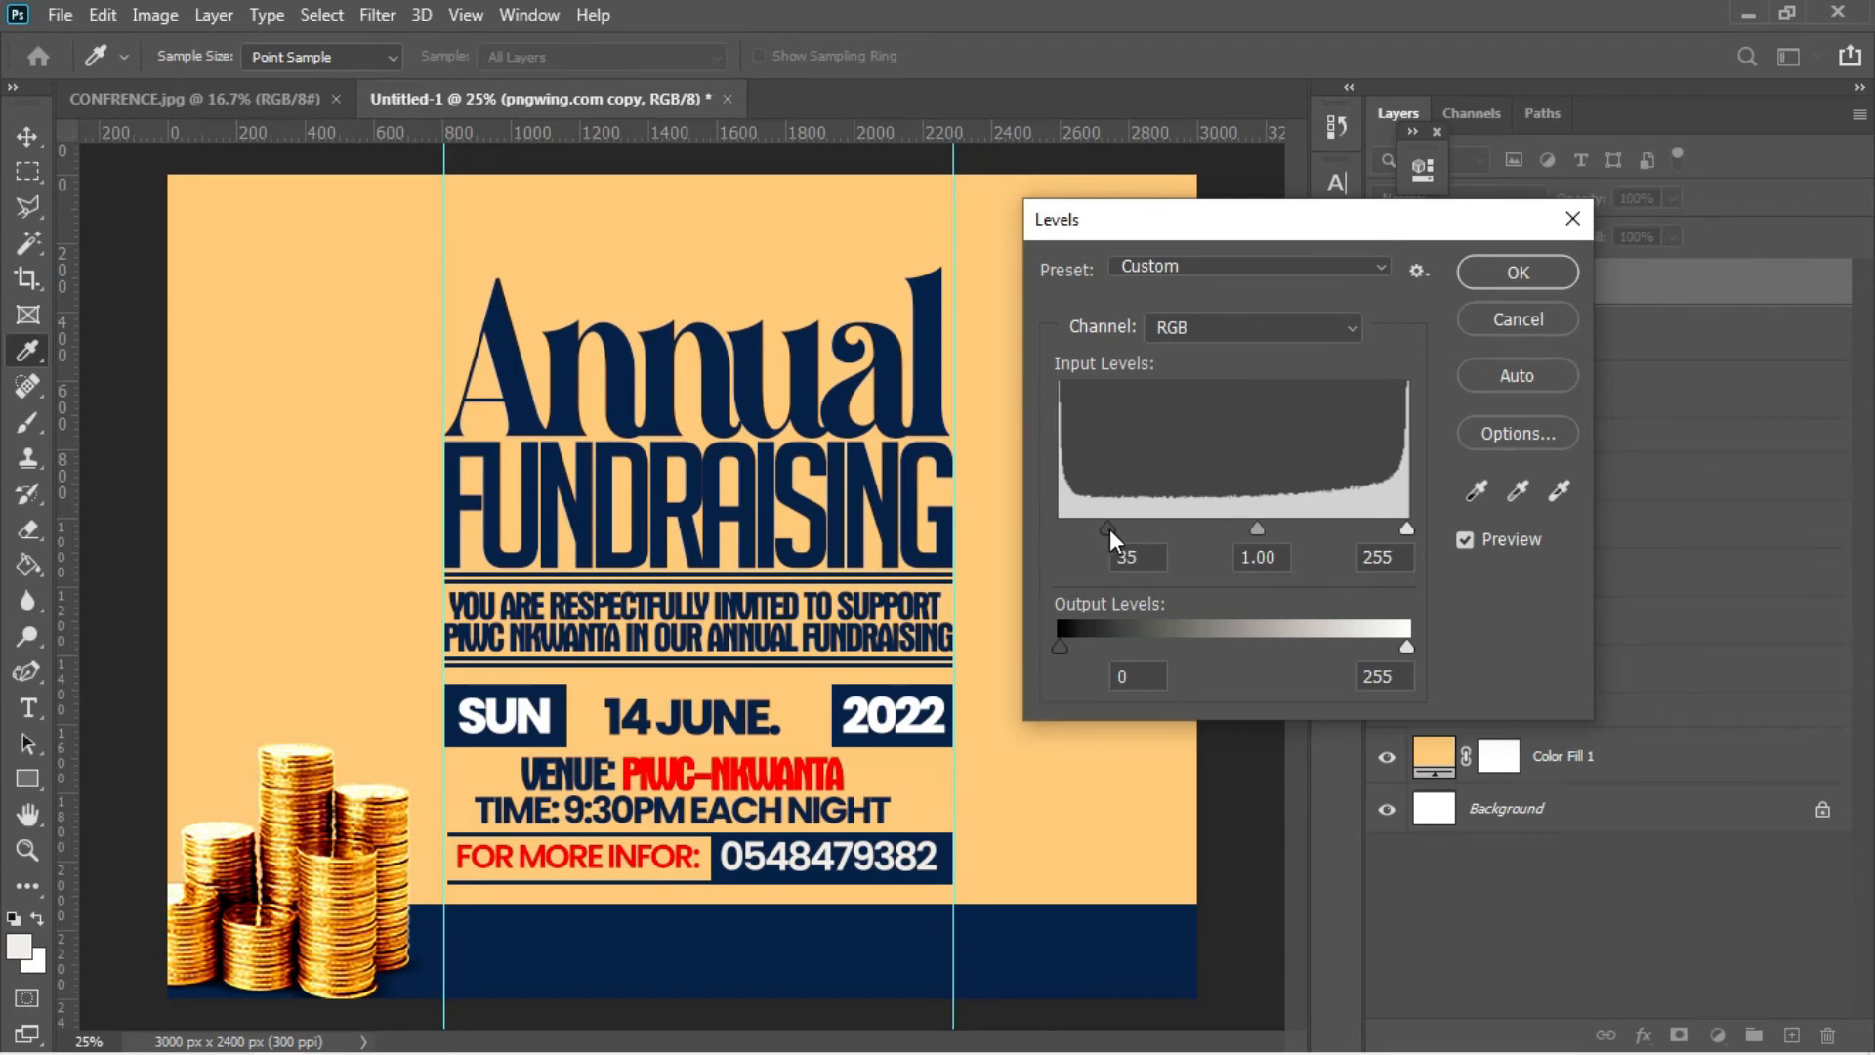
pyautogui.press('Return')
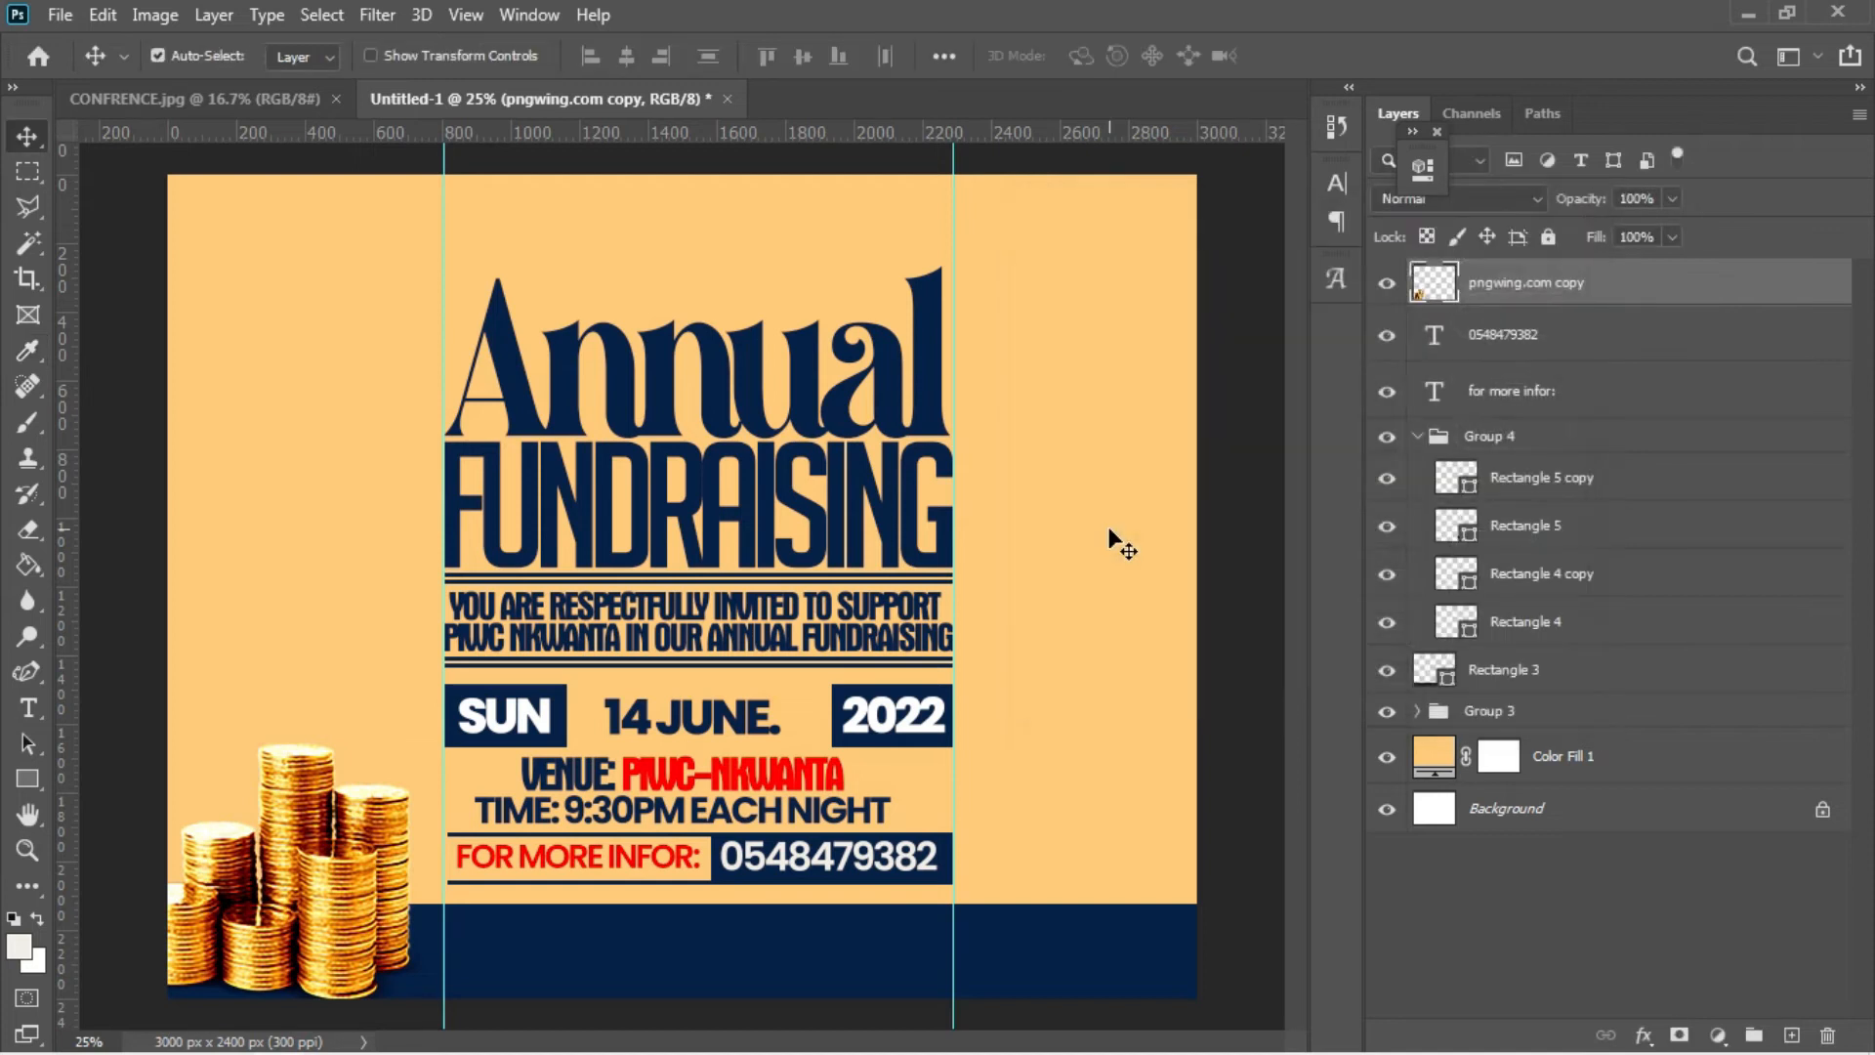
# - Duplicate the coin stacks layer, move the copy to the flyer's lower-right corner and flip it horizontally
pyautogui.hotkey('ctrl', 'j')
pyautogui.moveTo(389, 842); pyautogui.dragTo(1155, 846)
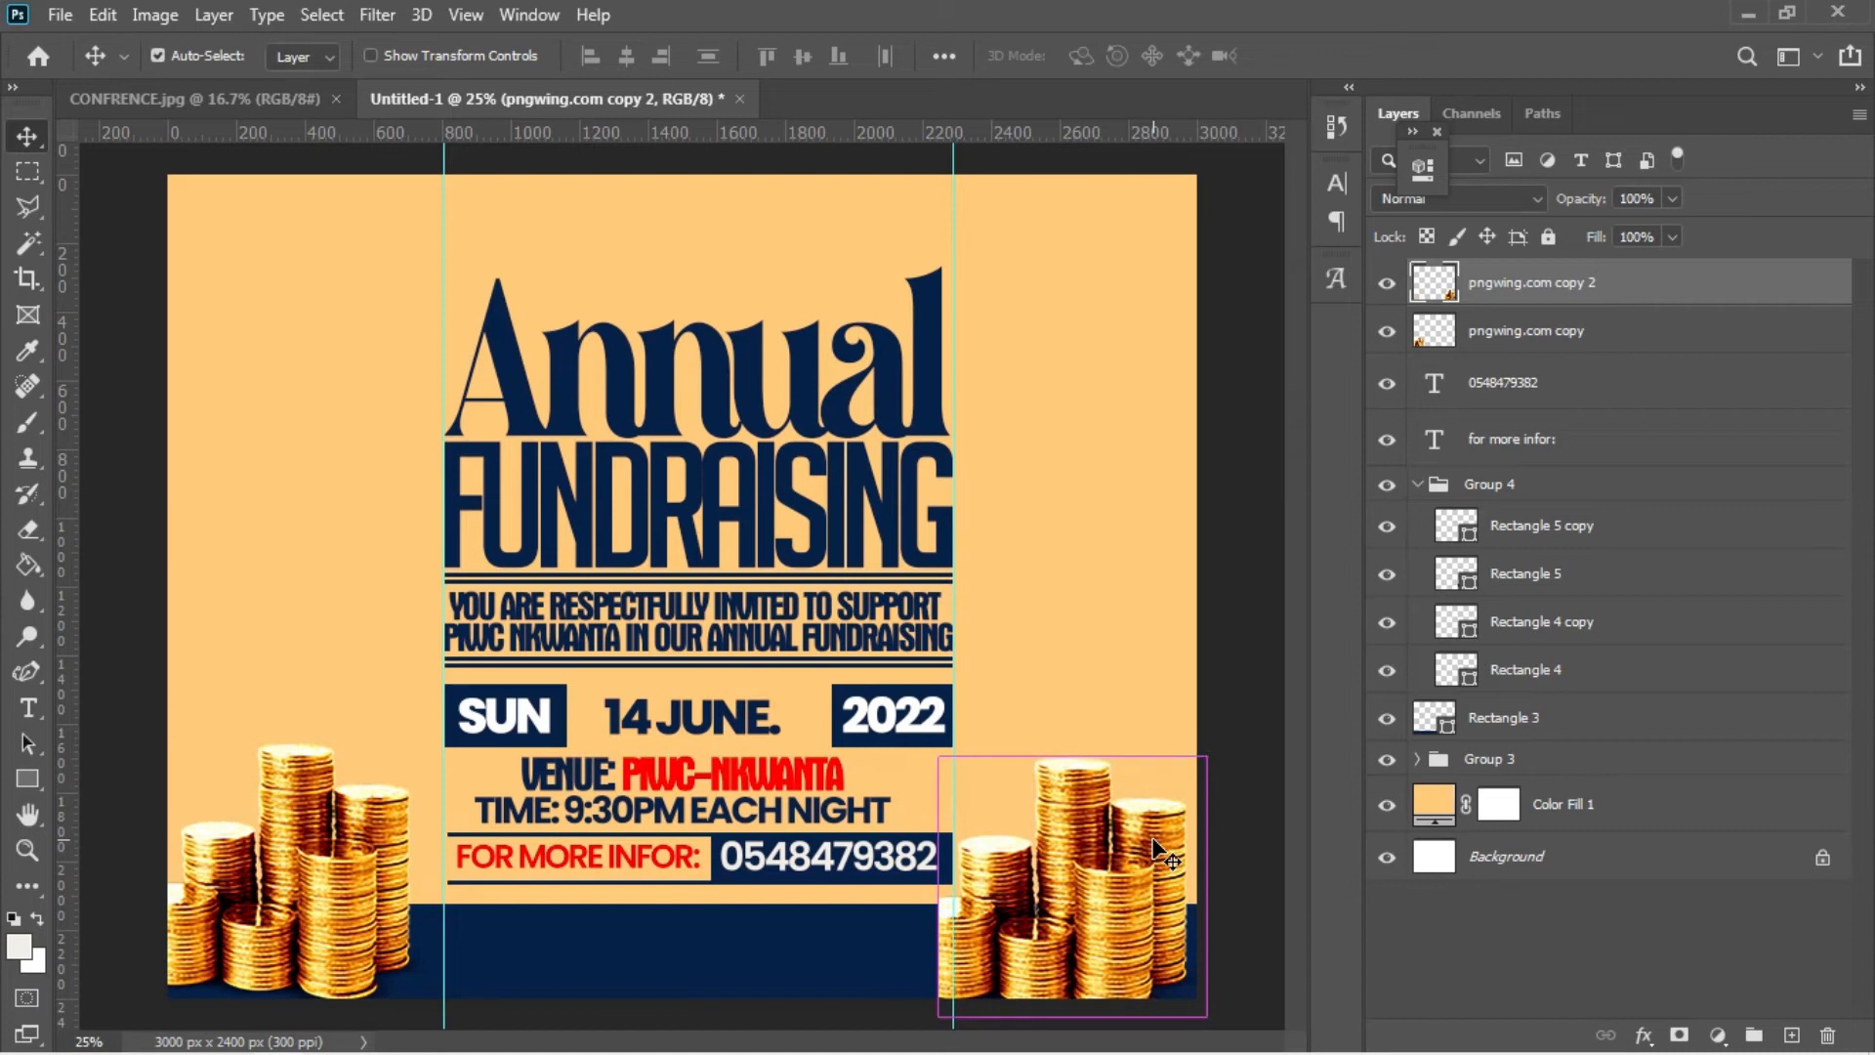
pyautogui.hotkey('ctrl', 't')
pyautogui.rightClick(1152, 840)
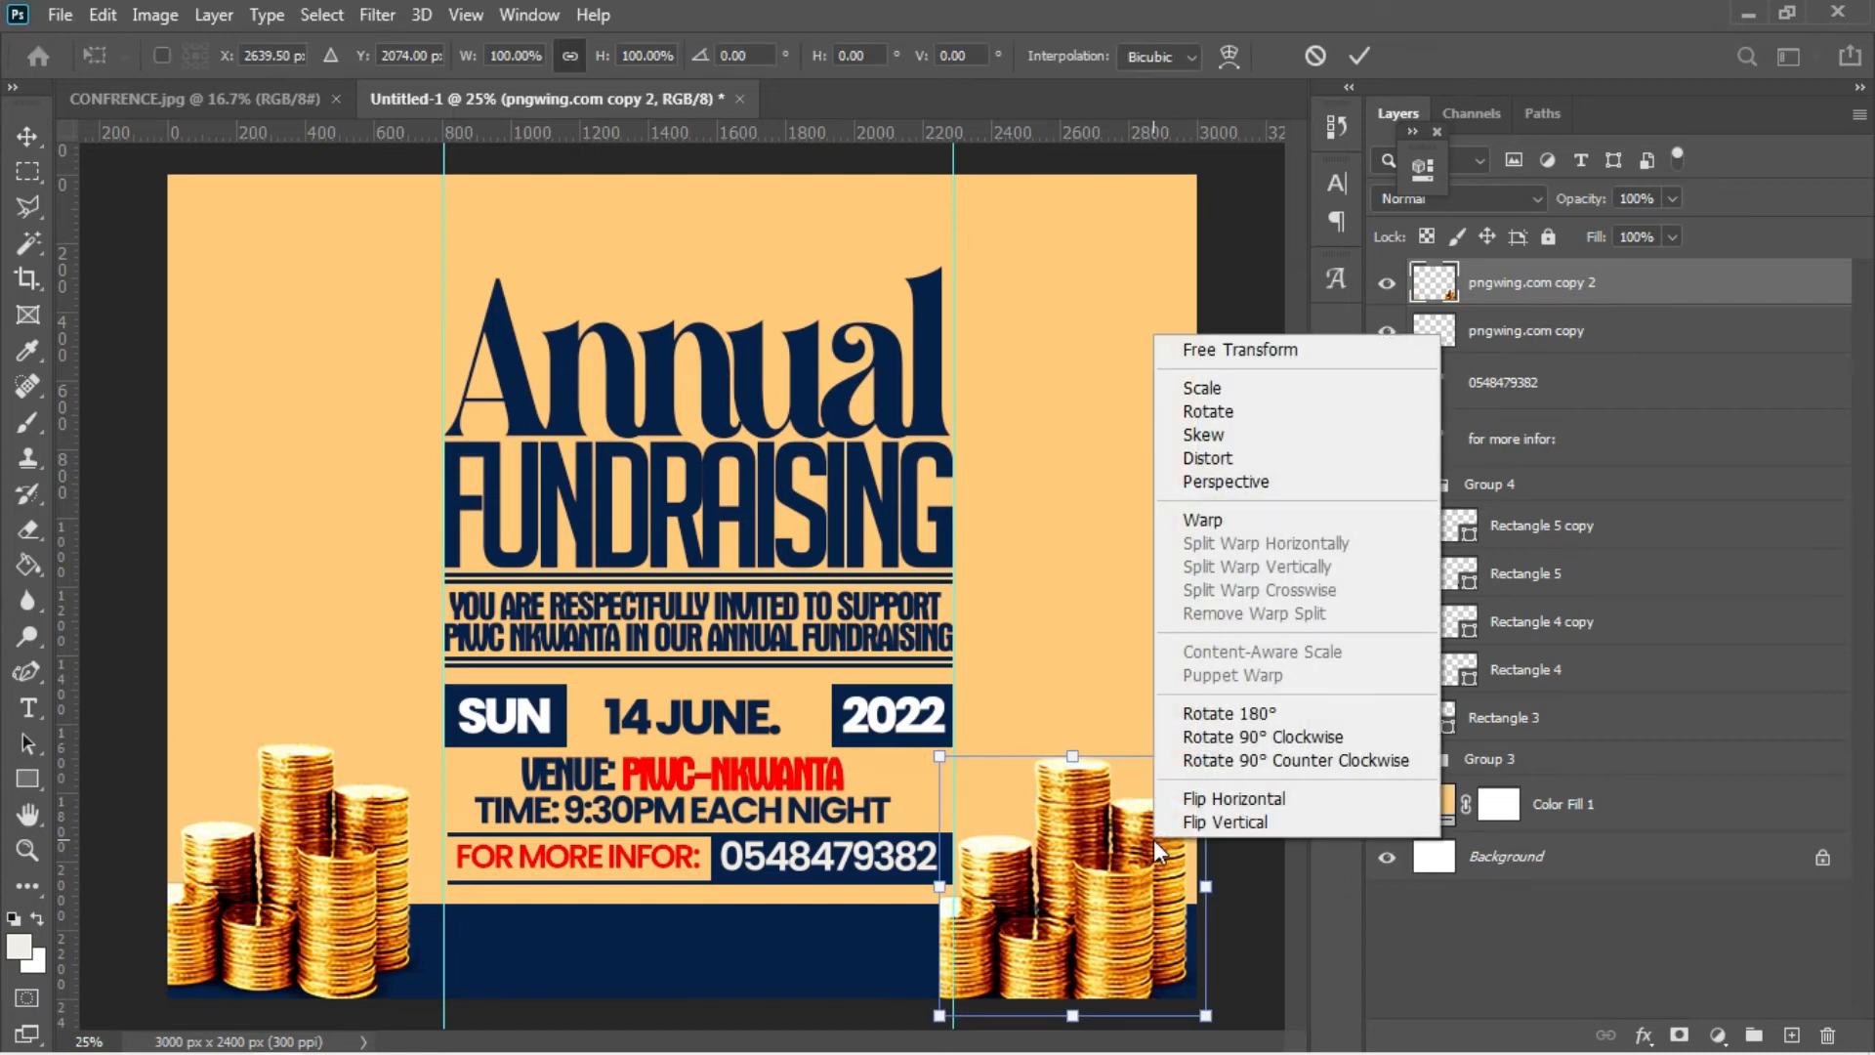
pyautogui.click(1216, 798)
pyautogui.press('Return')
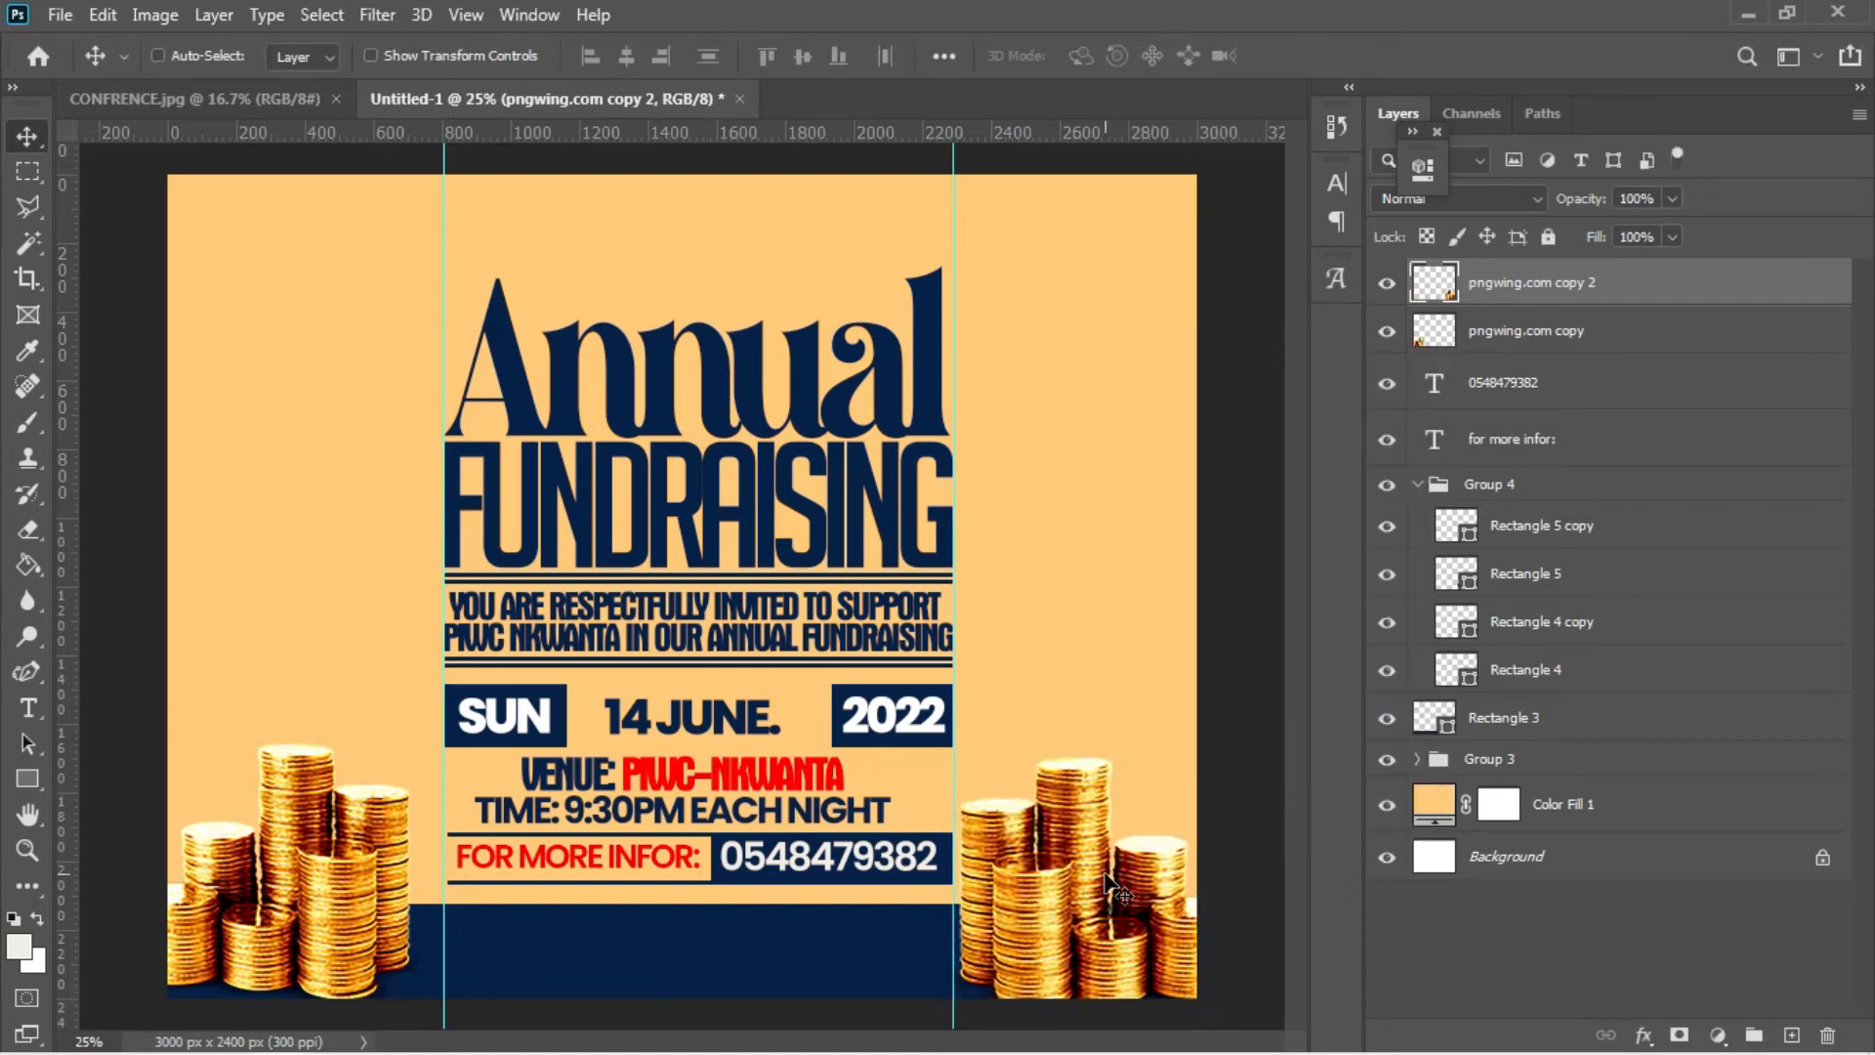
# - Nudge the duplicated coin stacks upward until they are level with the stacks on the opposite side
pyautogui.press('Up')
pyautogui.press('Up')
pyautogui.press('Up')
pyautogui.press('Up')
pyautogui.press('Up')
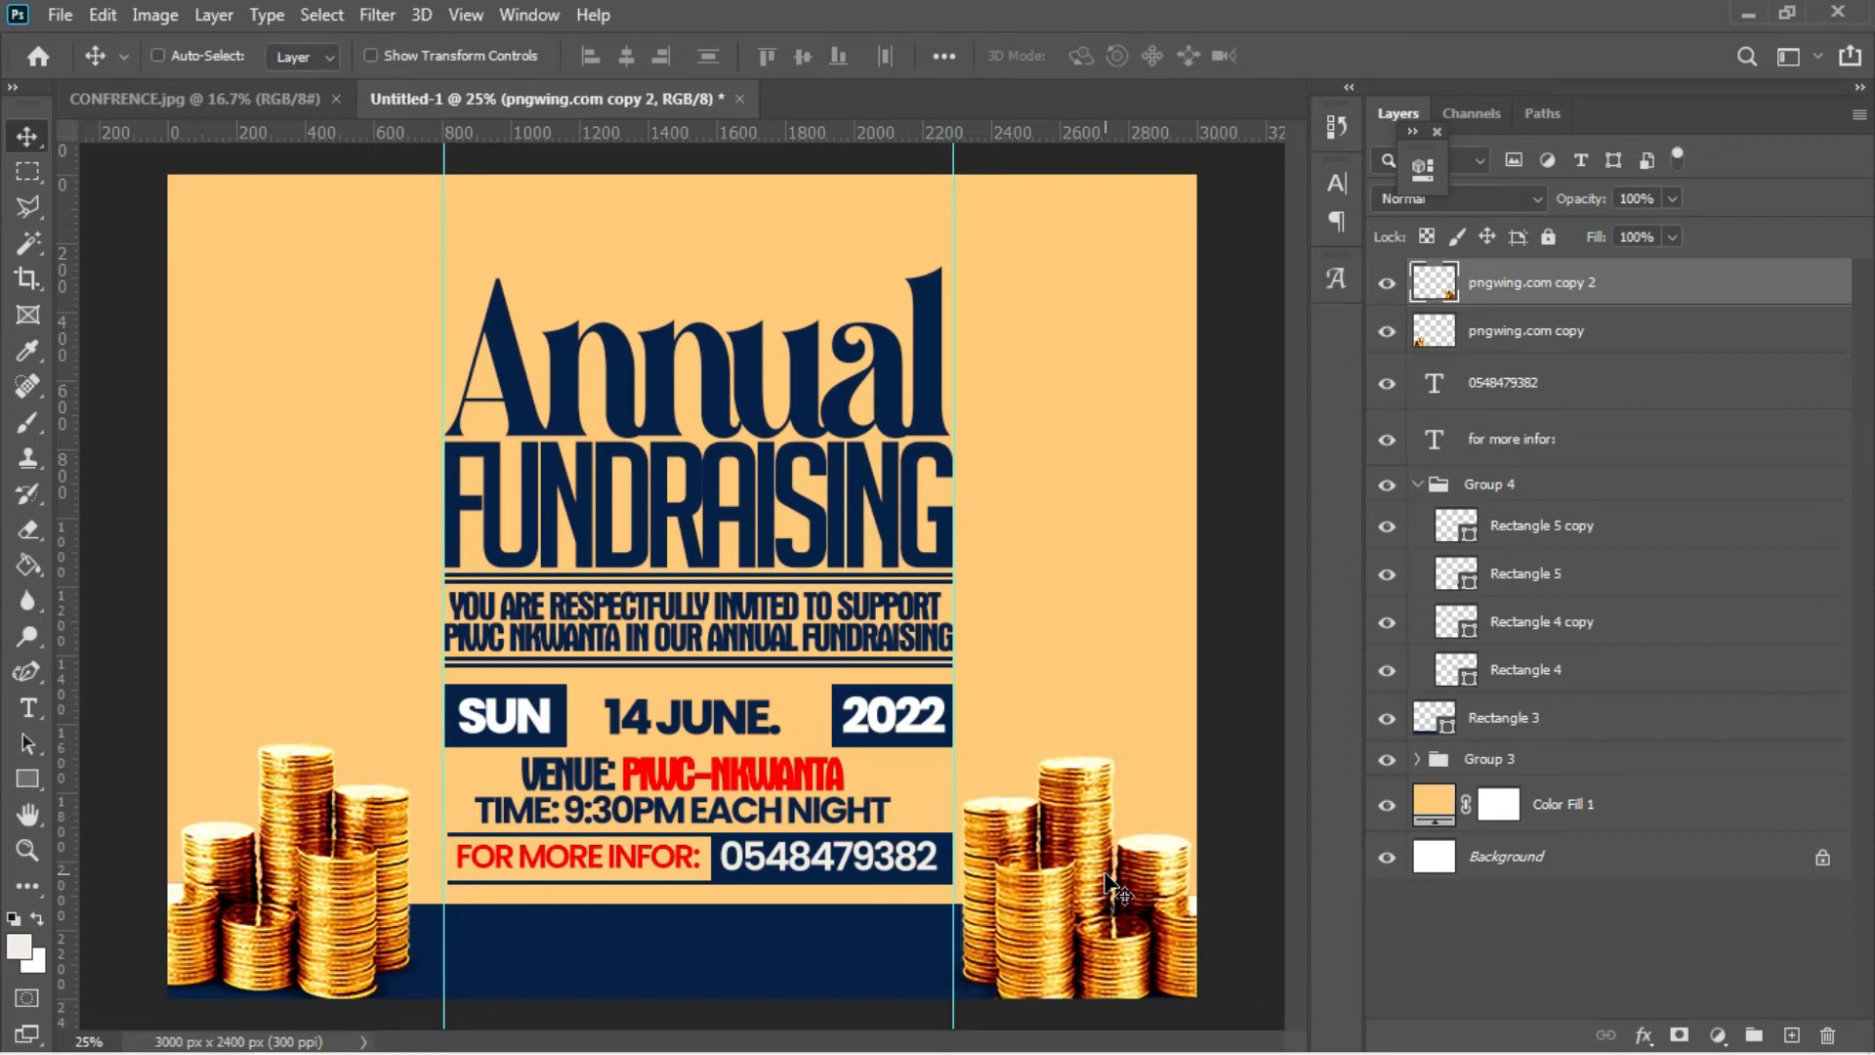
pyautogui.press('Up')
pyautogui.press('Up')
pyautogui.press('Up')
pyautogui.press('Up')
pyautogui.press('Up')
pyautogui.press('Up')
pyautogui.press('Up')
pyautogui.press('Up')
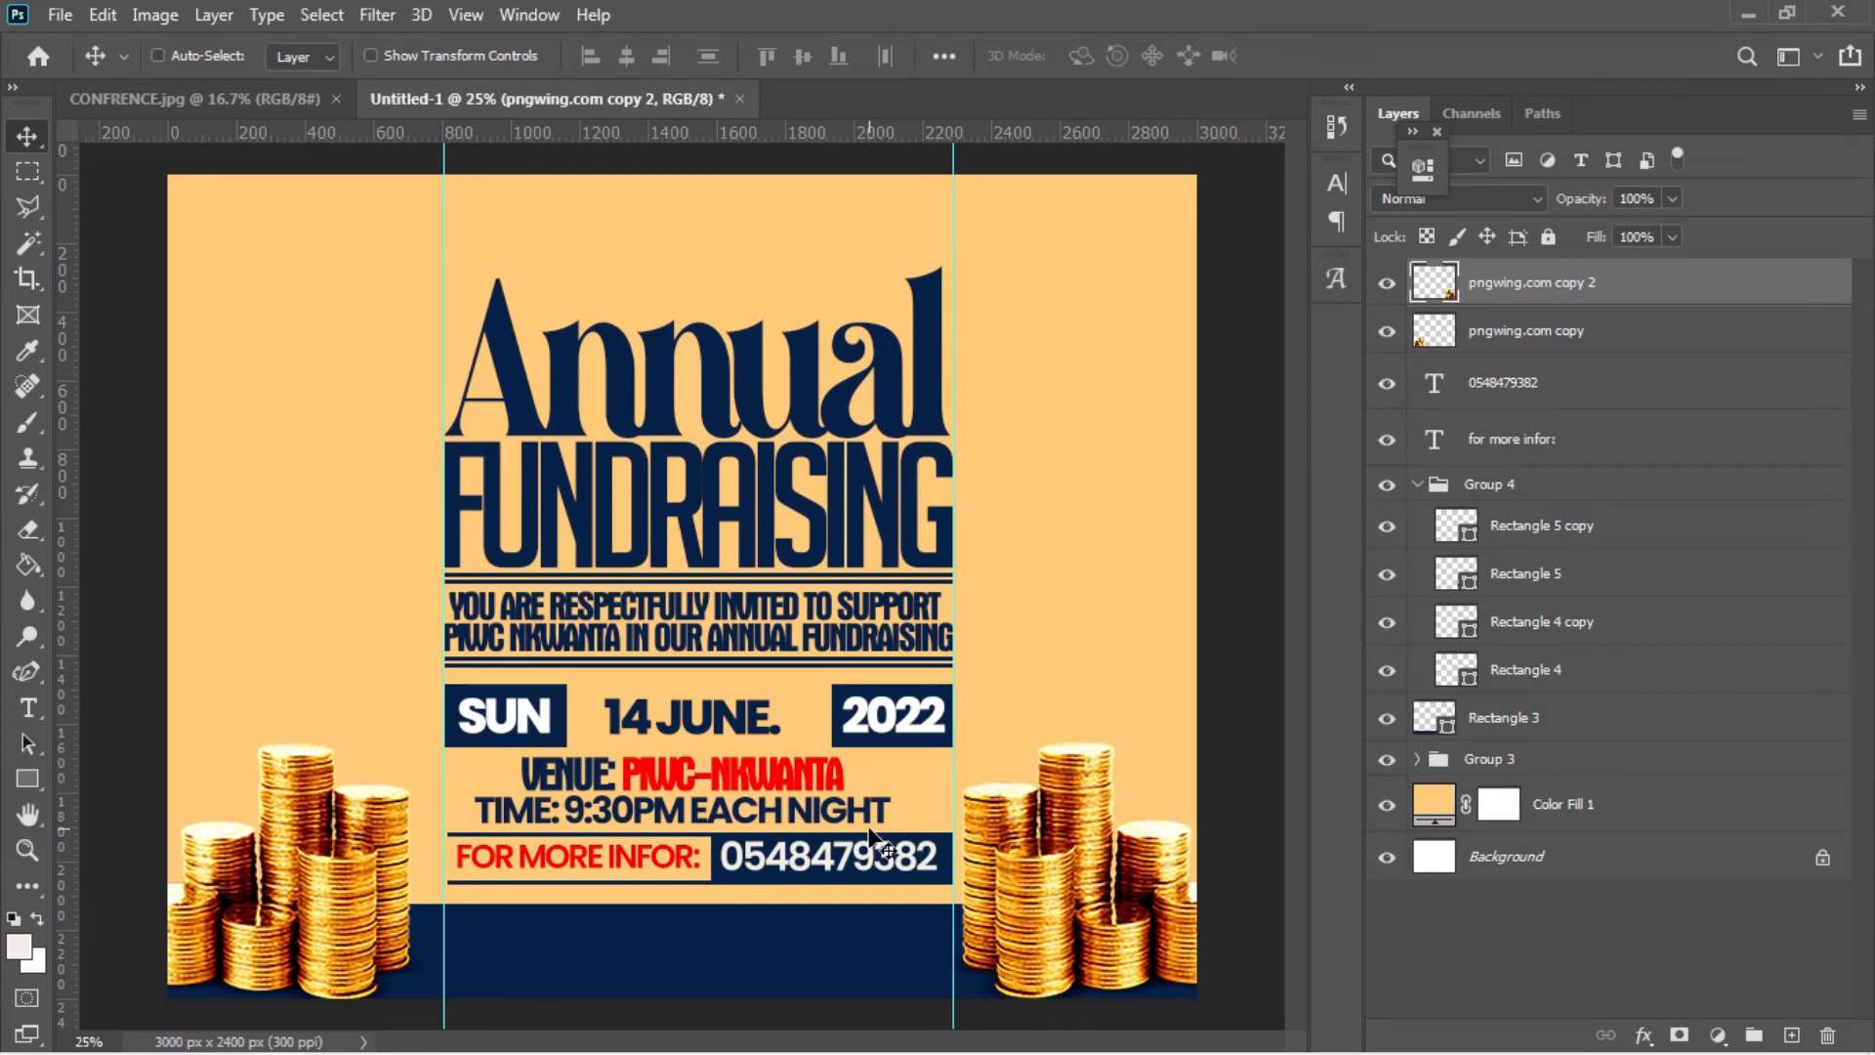
# - Copy "GOD RICHLY BLESS YOU FOR YOUR SUPPORT" from Notepad and paste it in Photoshop as new text on the navy footer band
pyautogui.moveTo(548, 1050)
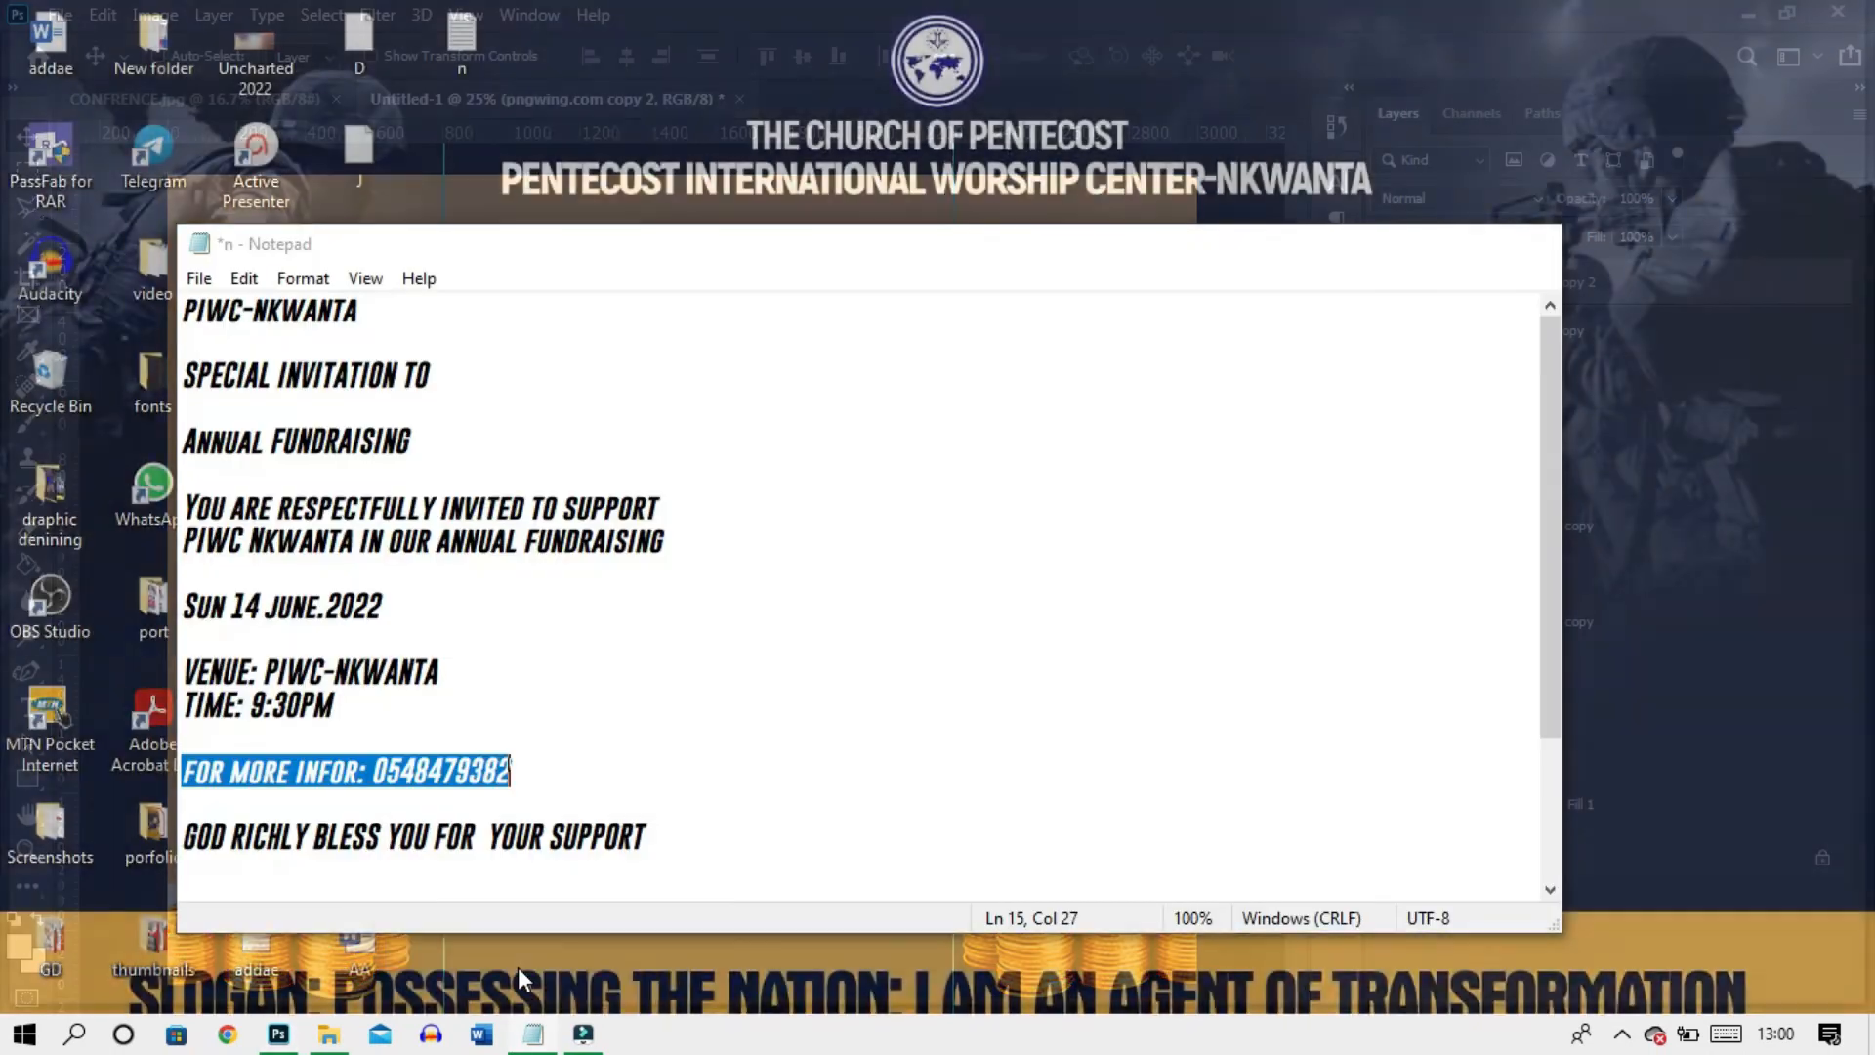
pyautogui.click(518, 966)
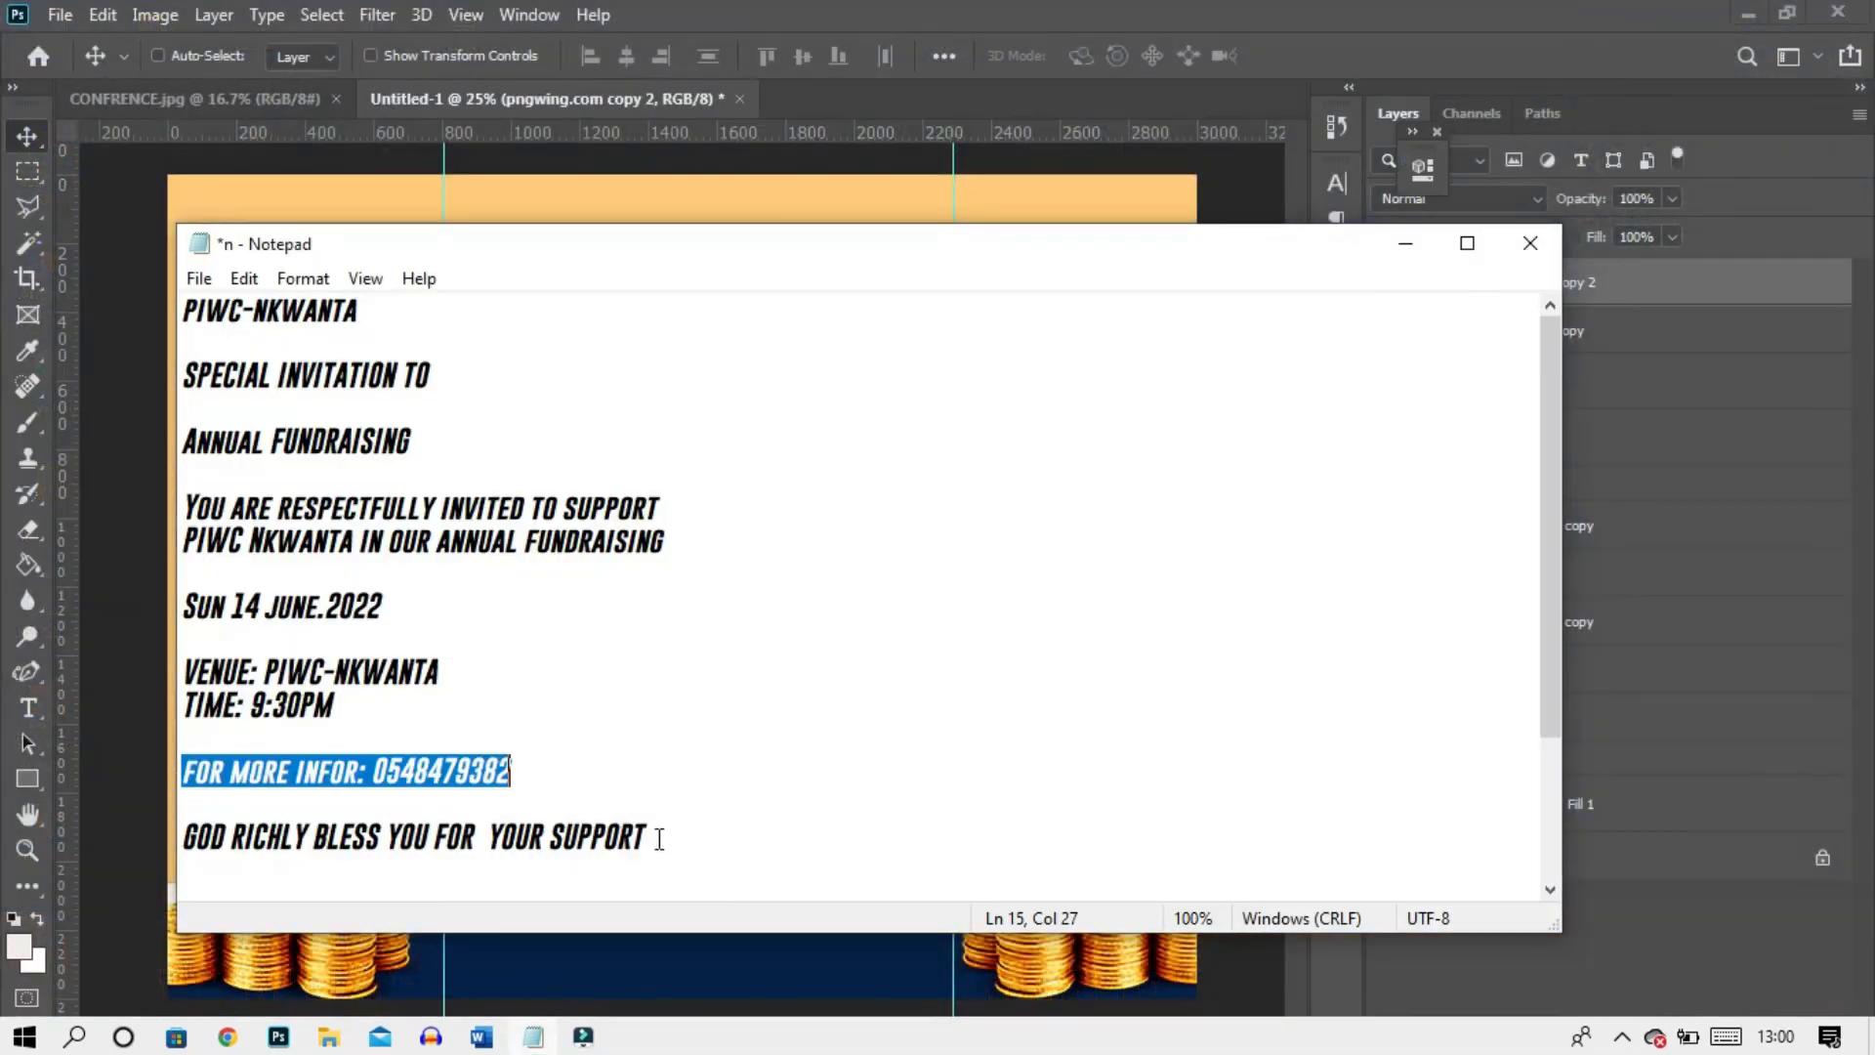
pyautogui.moveTo(654, 835); pyautogui.dragTo(170, 824)
pyautogui.hotkey('ctrl', 'c')
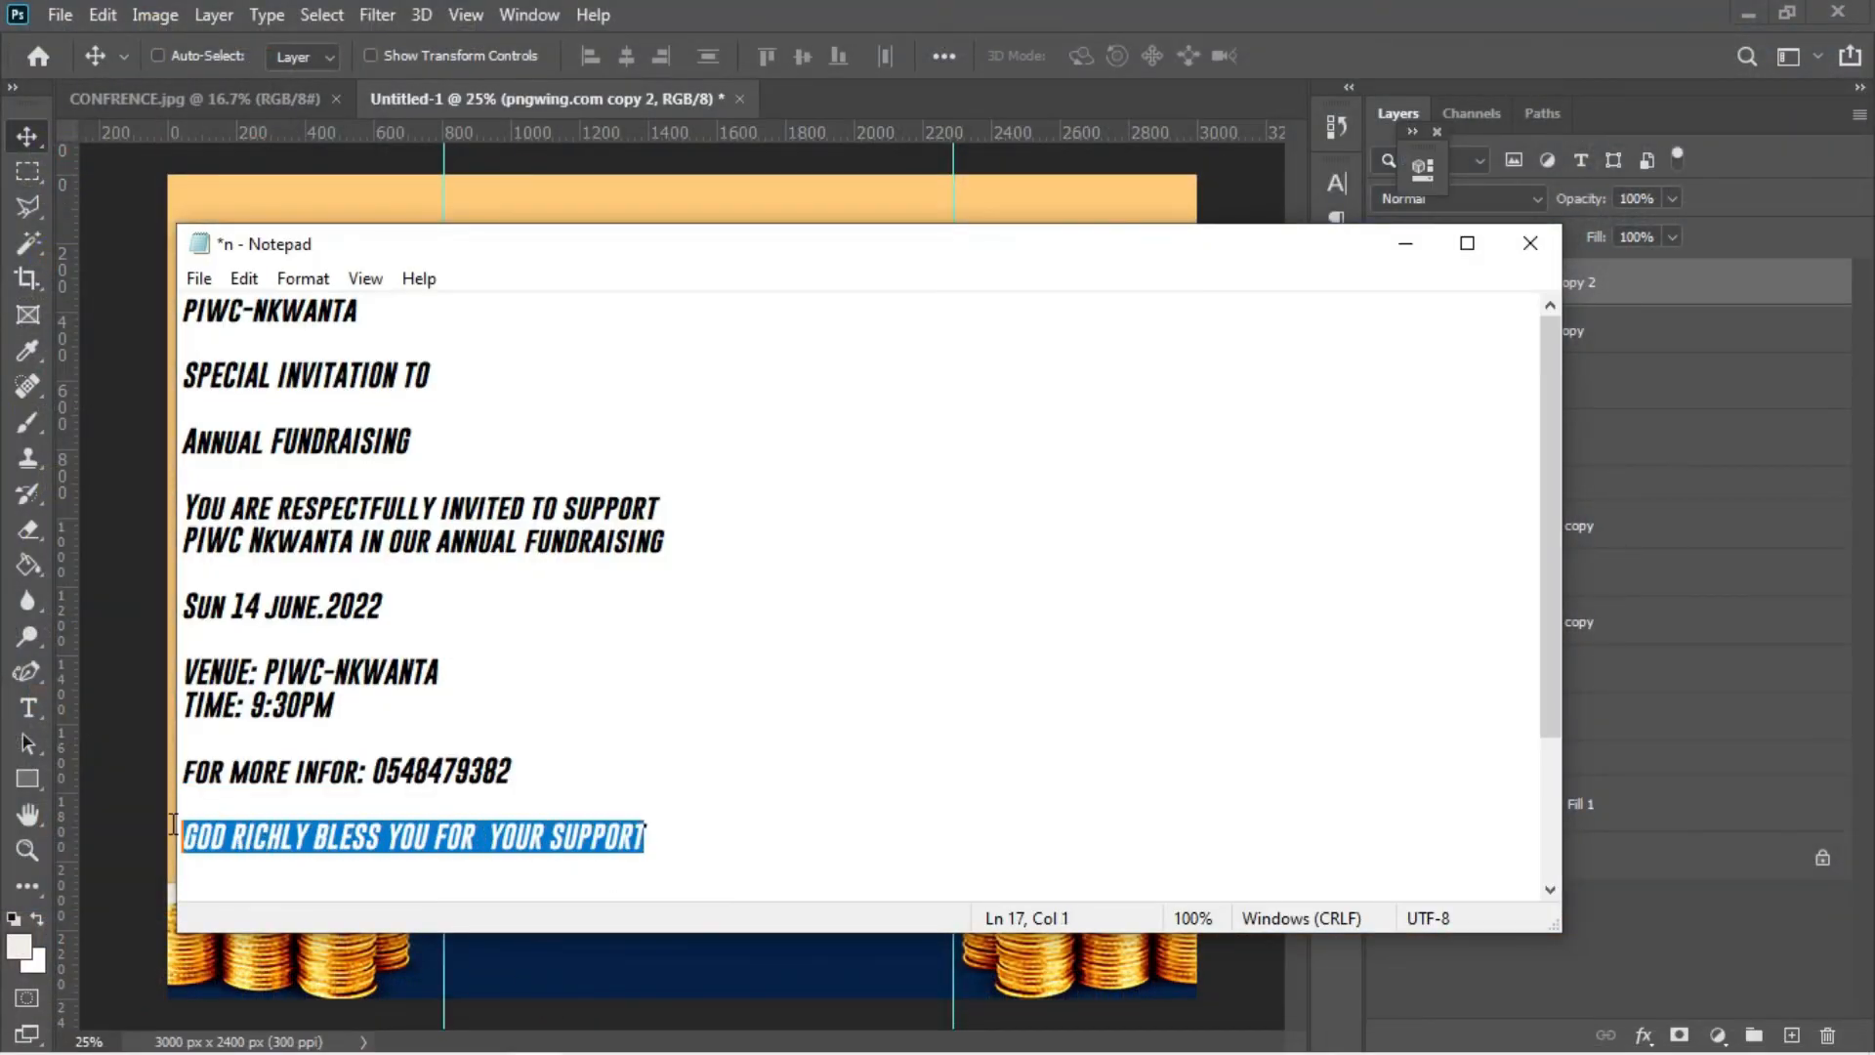
pyautogui.click(104, 777)
pyautogui.press('t')
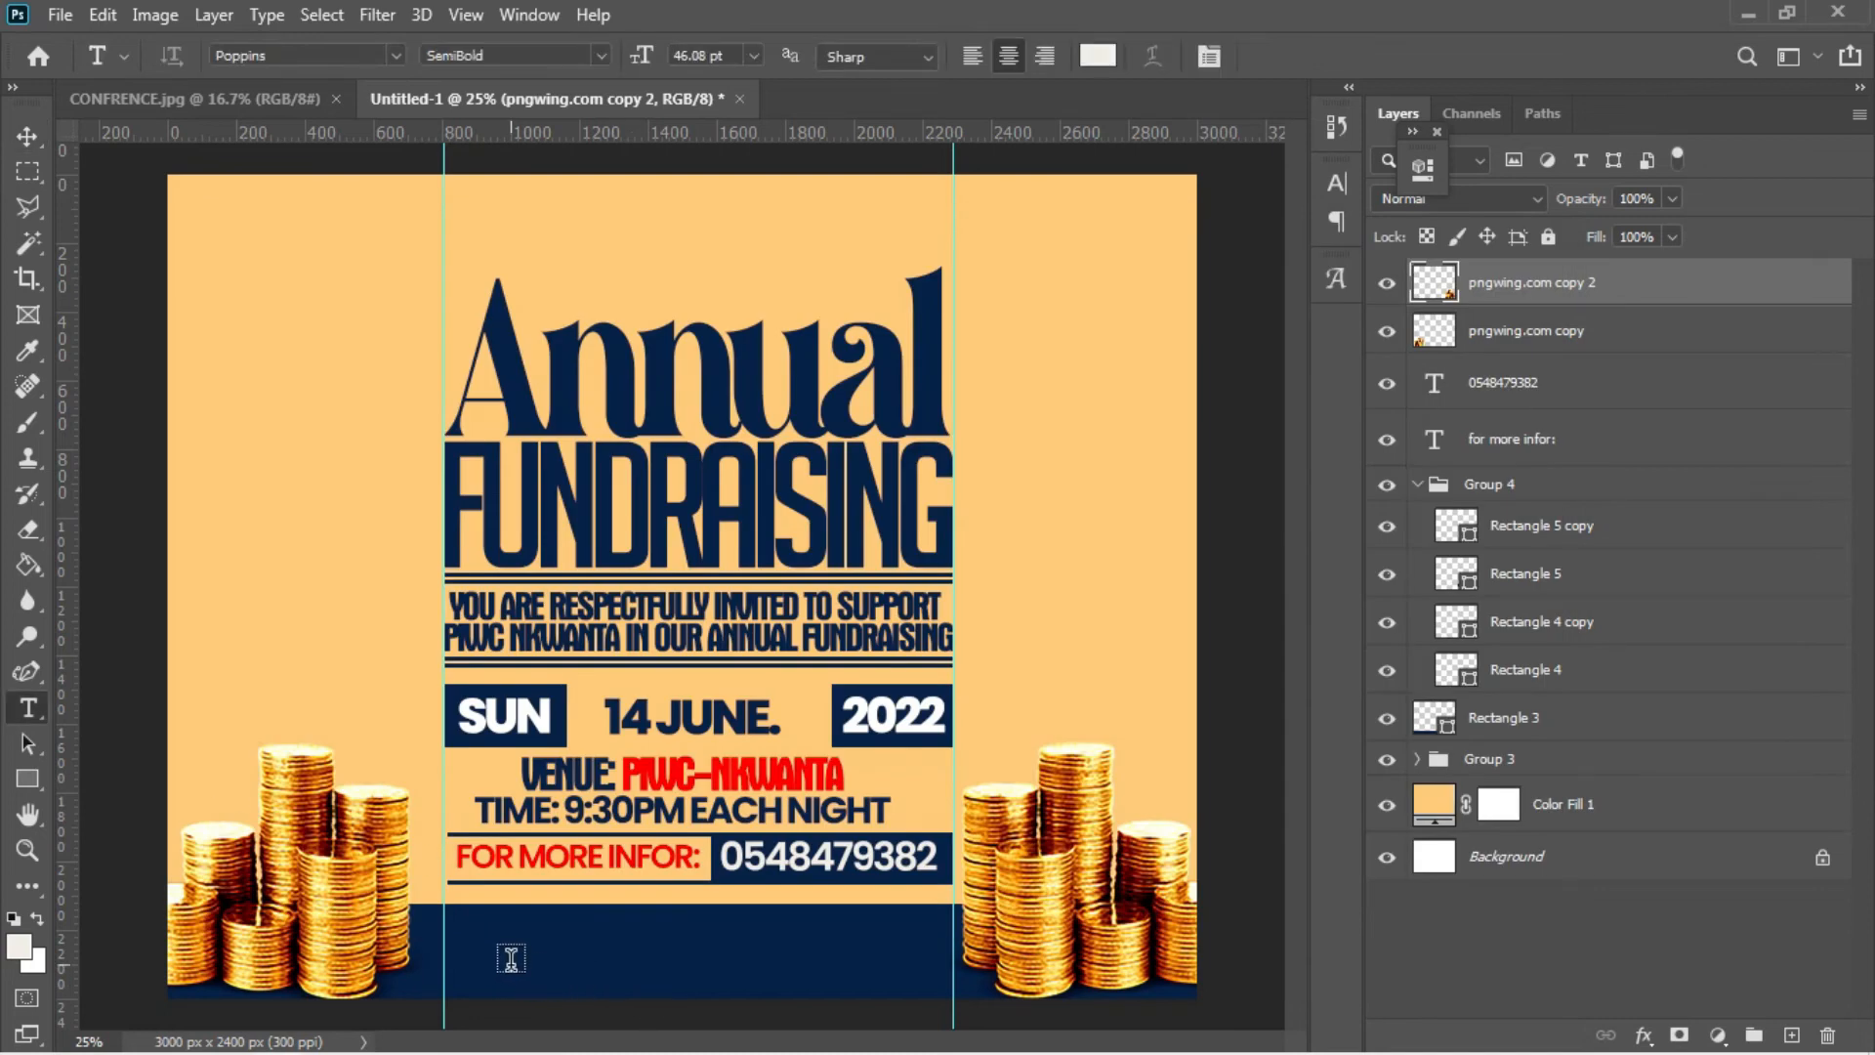
pyautogui.click(510, 958)
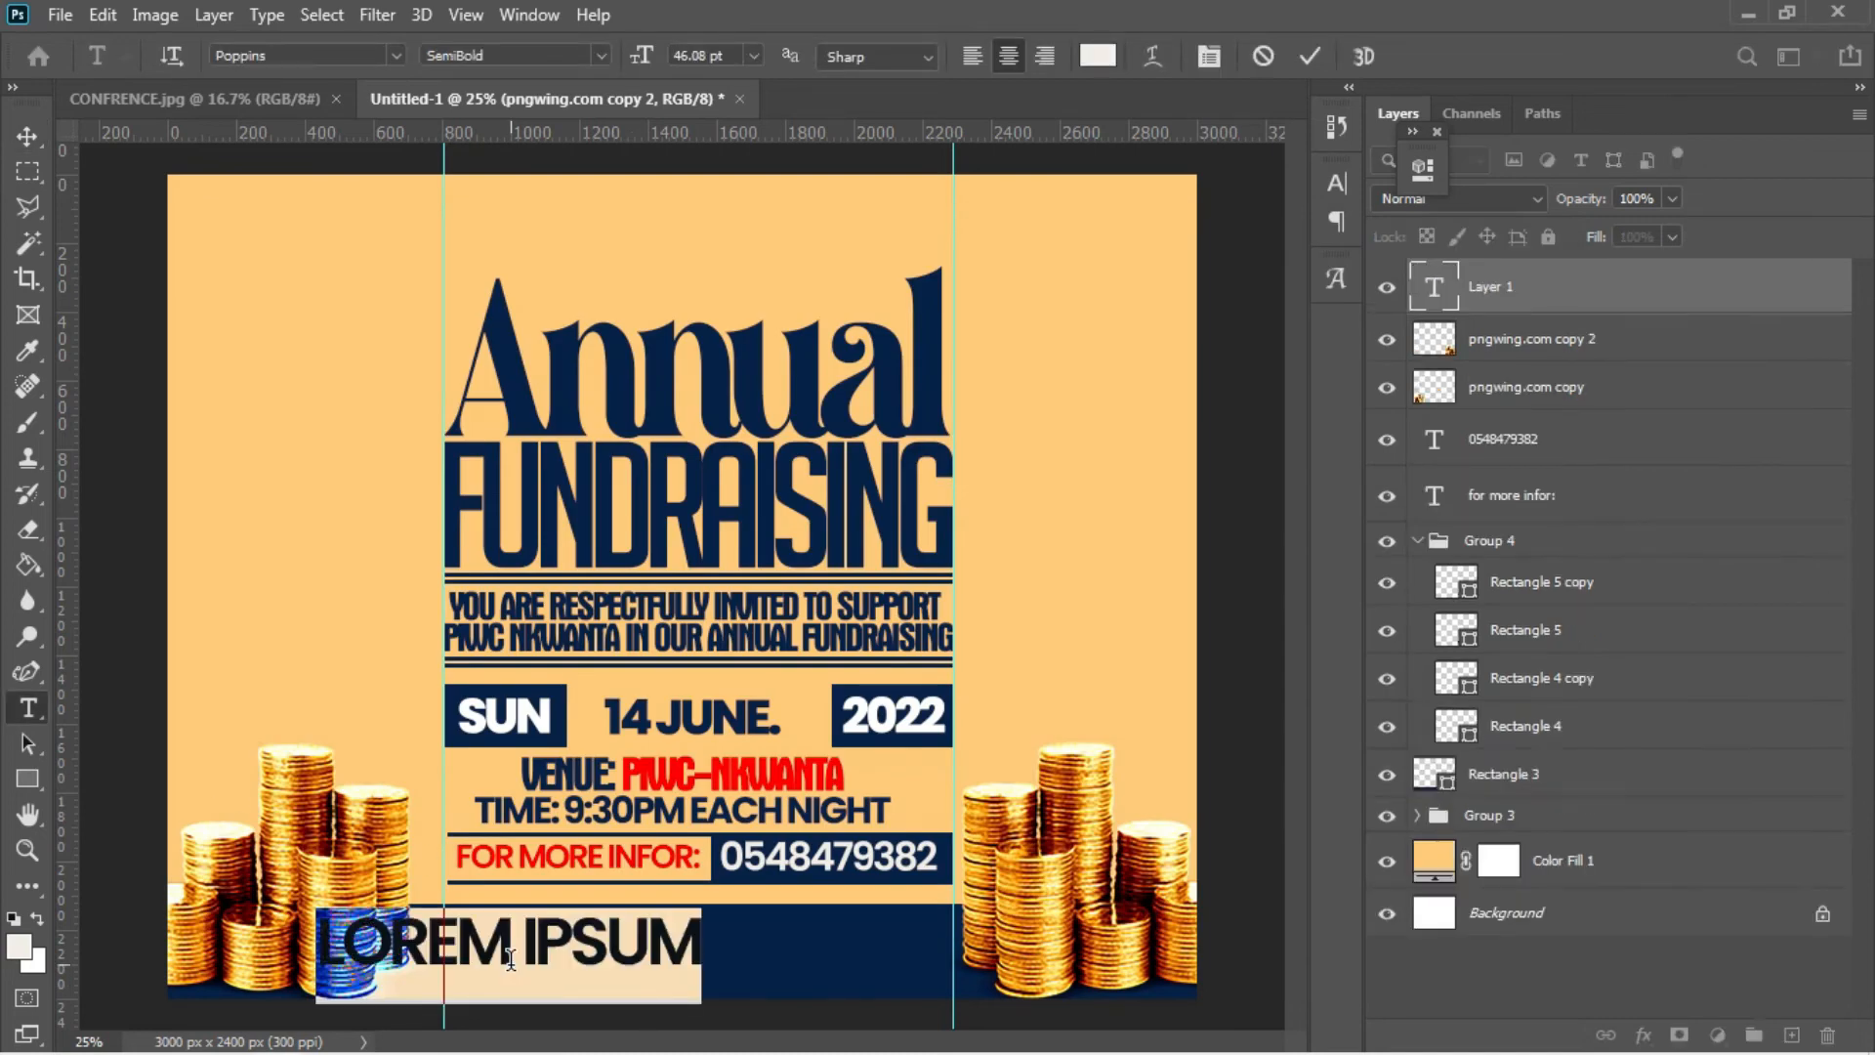
pyautogui.hotkey('ctrl', 'v')
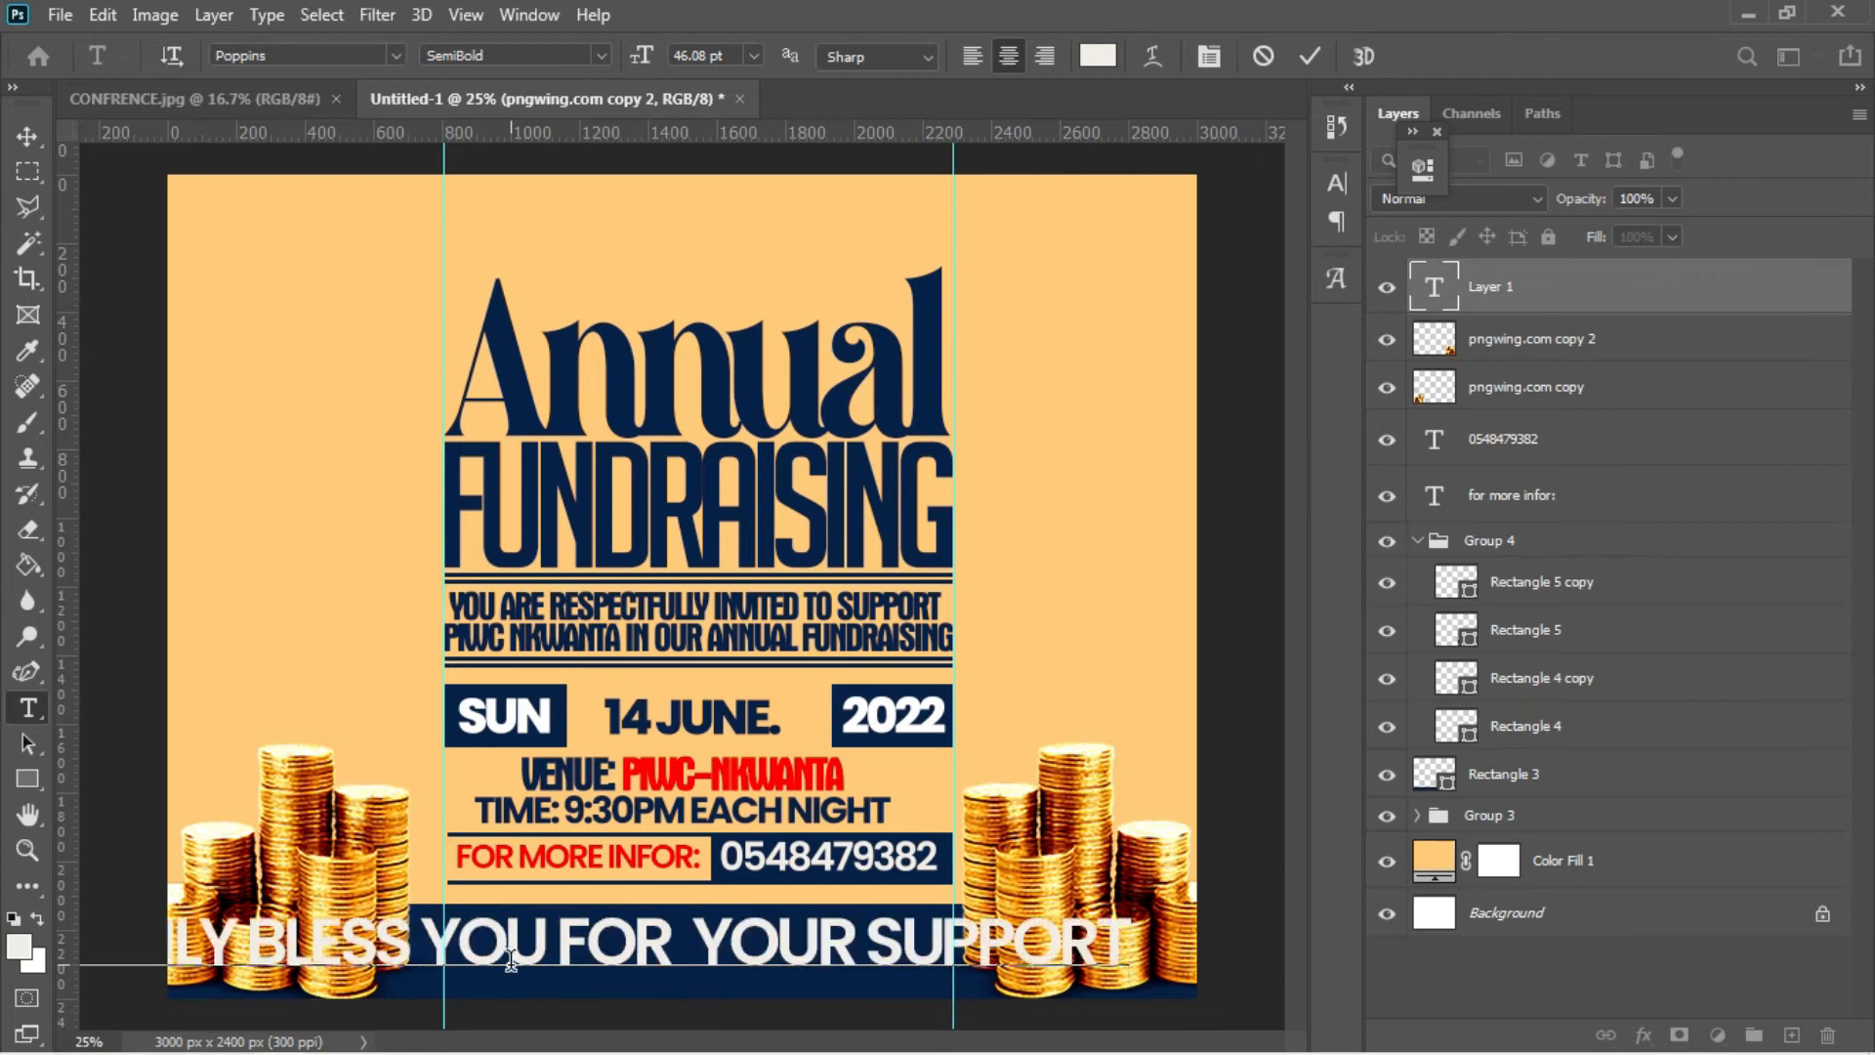
# - Set the footer text to the Aurora BdCn BT Bold font at 27.08 pt and commit it
pyautogui.hotkey('ctrl', 'a')
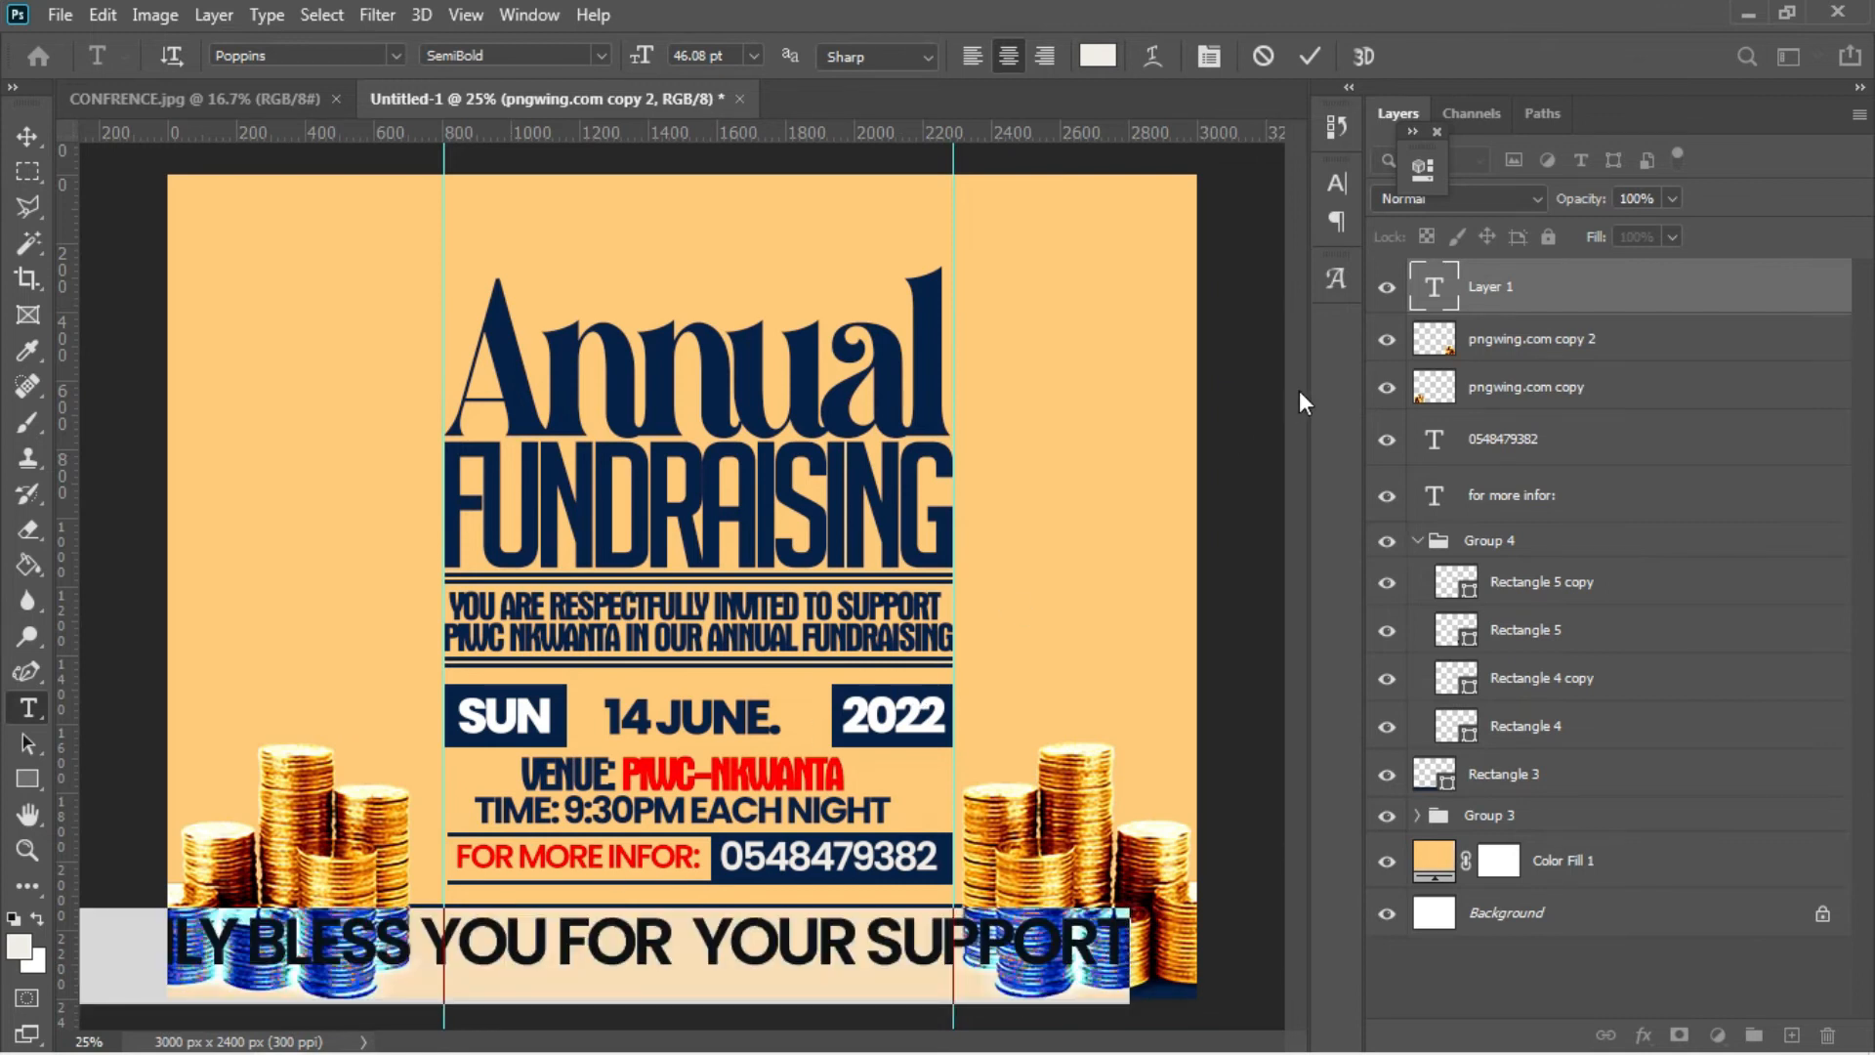
pyautogui.click(1217, 55)
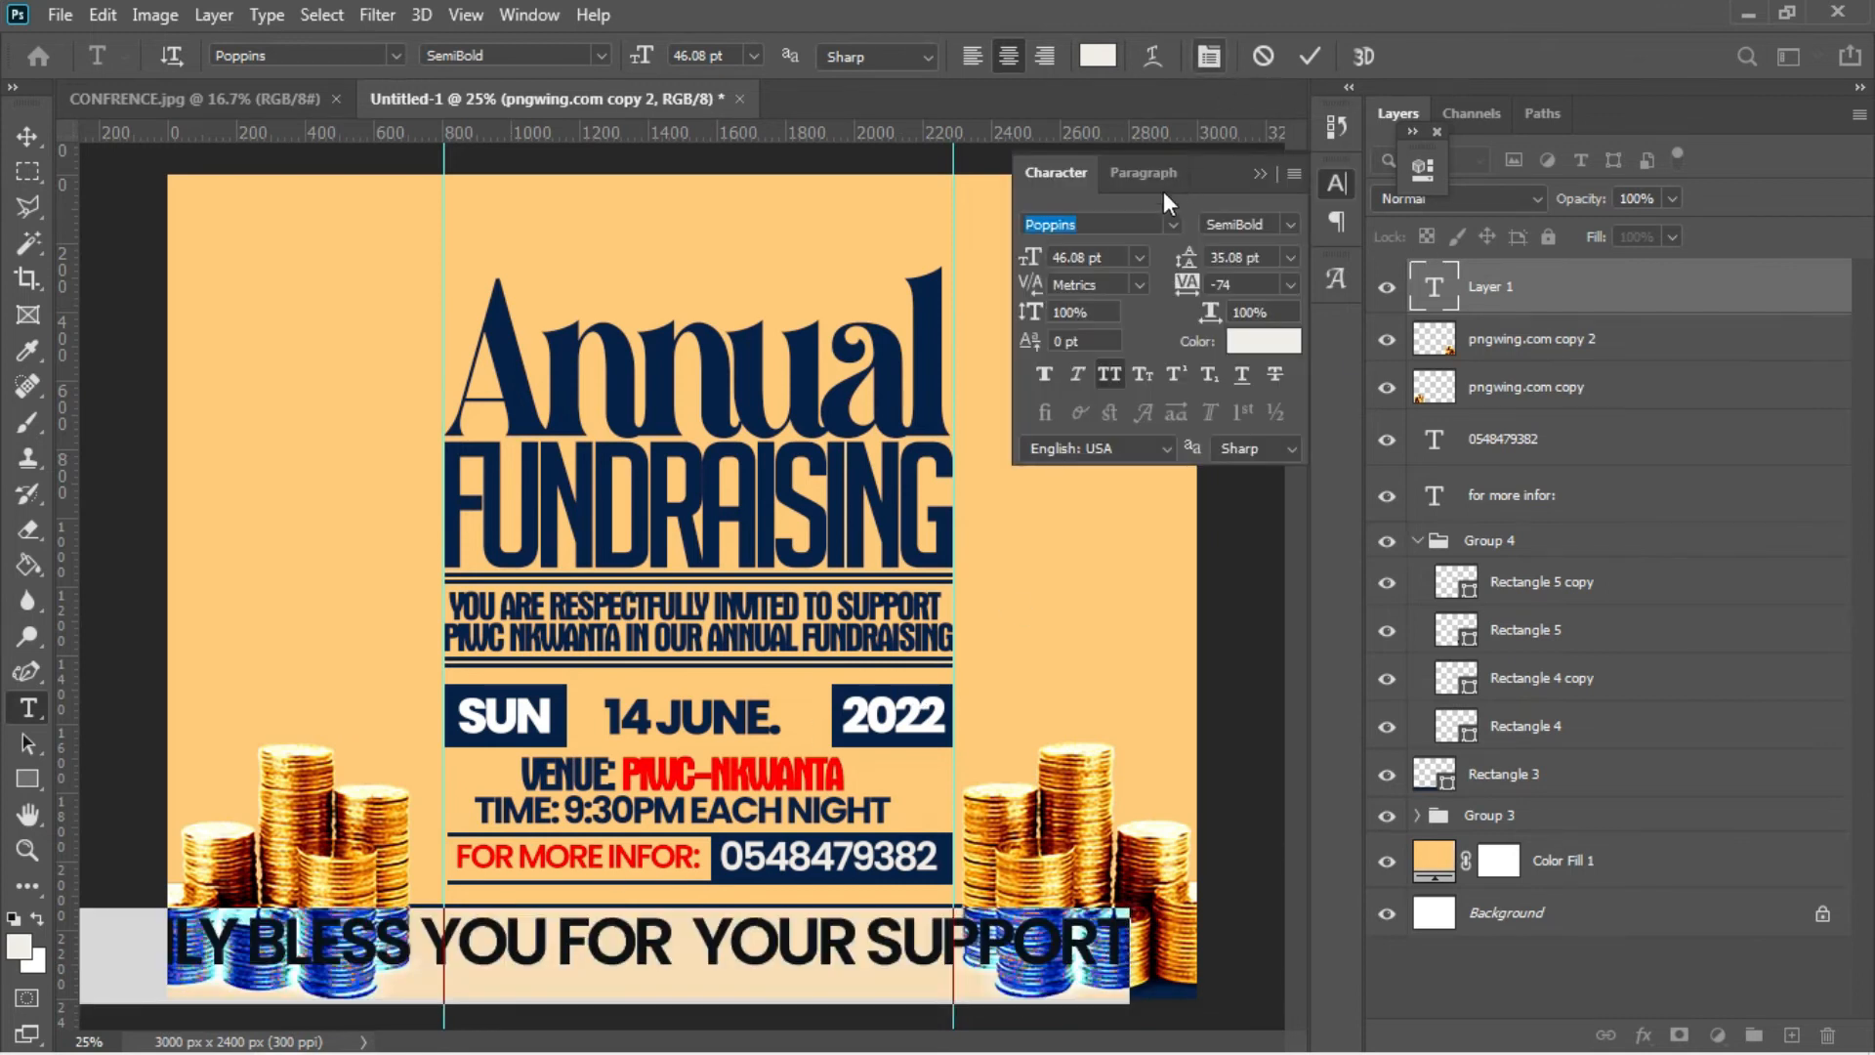
pyautogui.click(1179, 225)
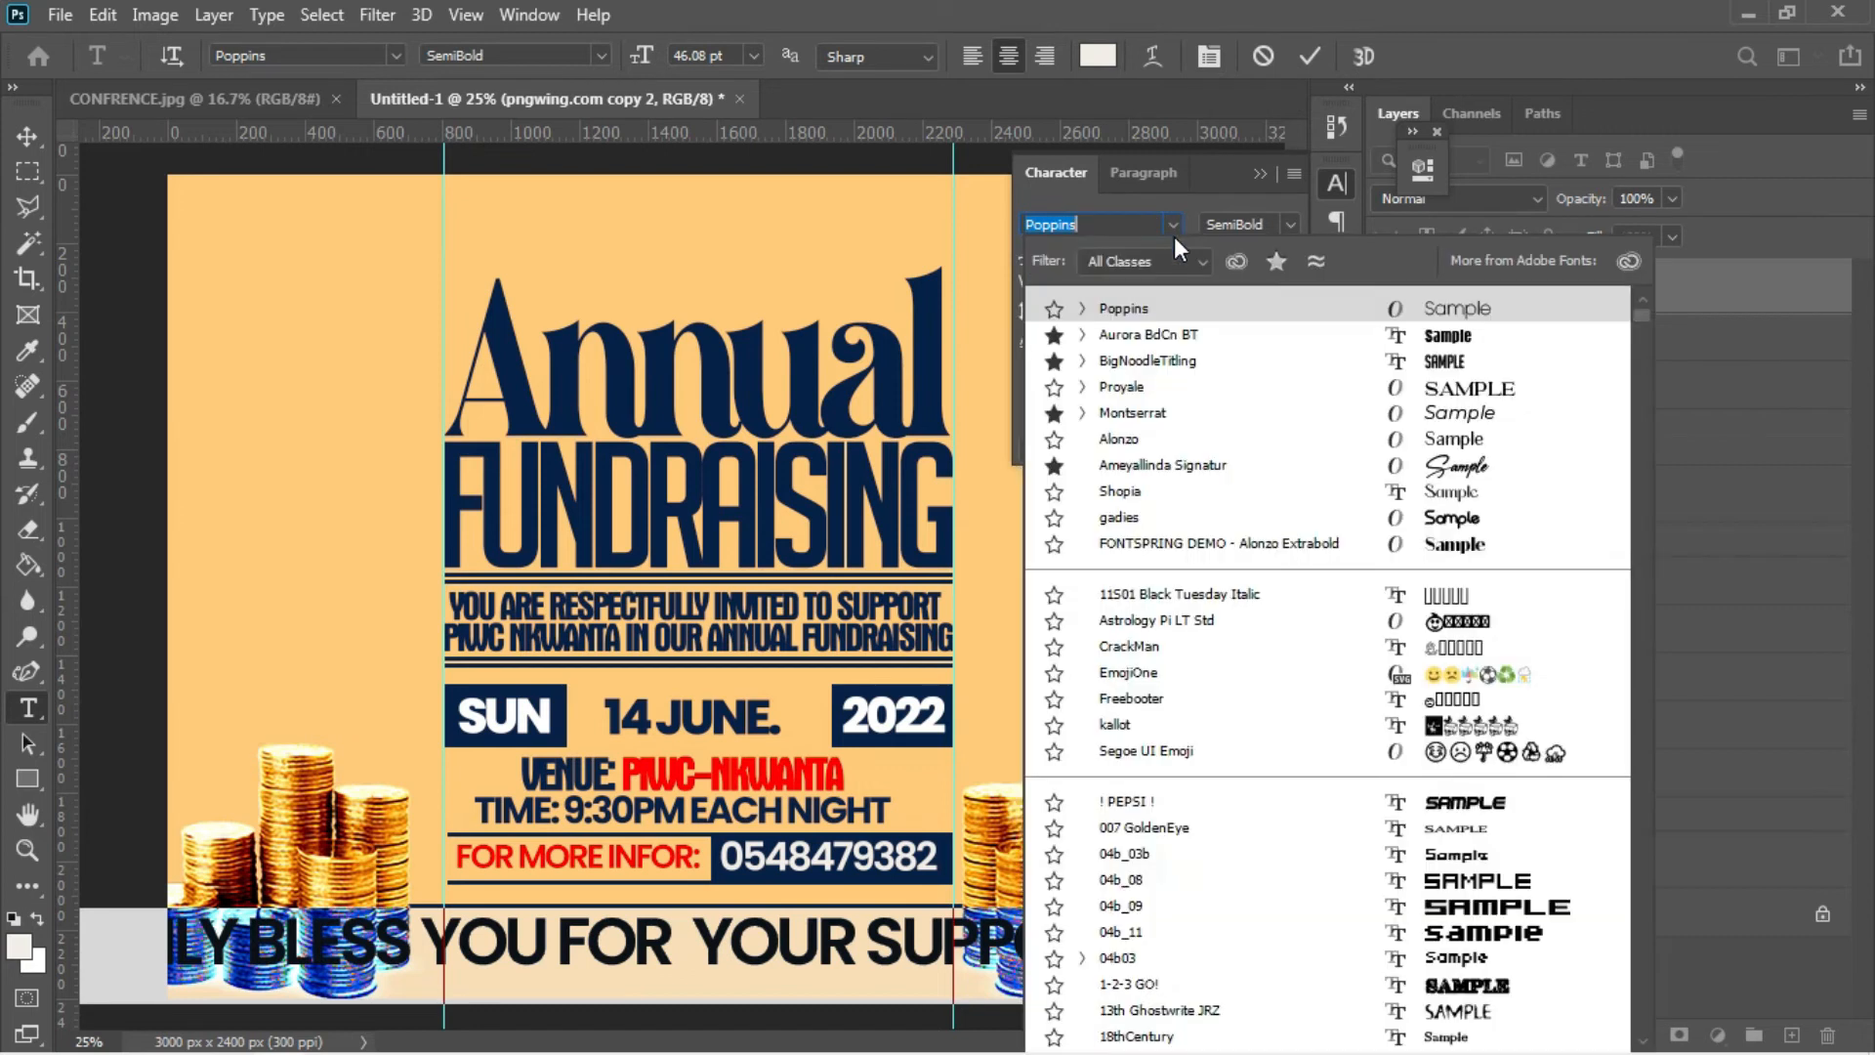
pyautogui.click(1137, 329)
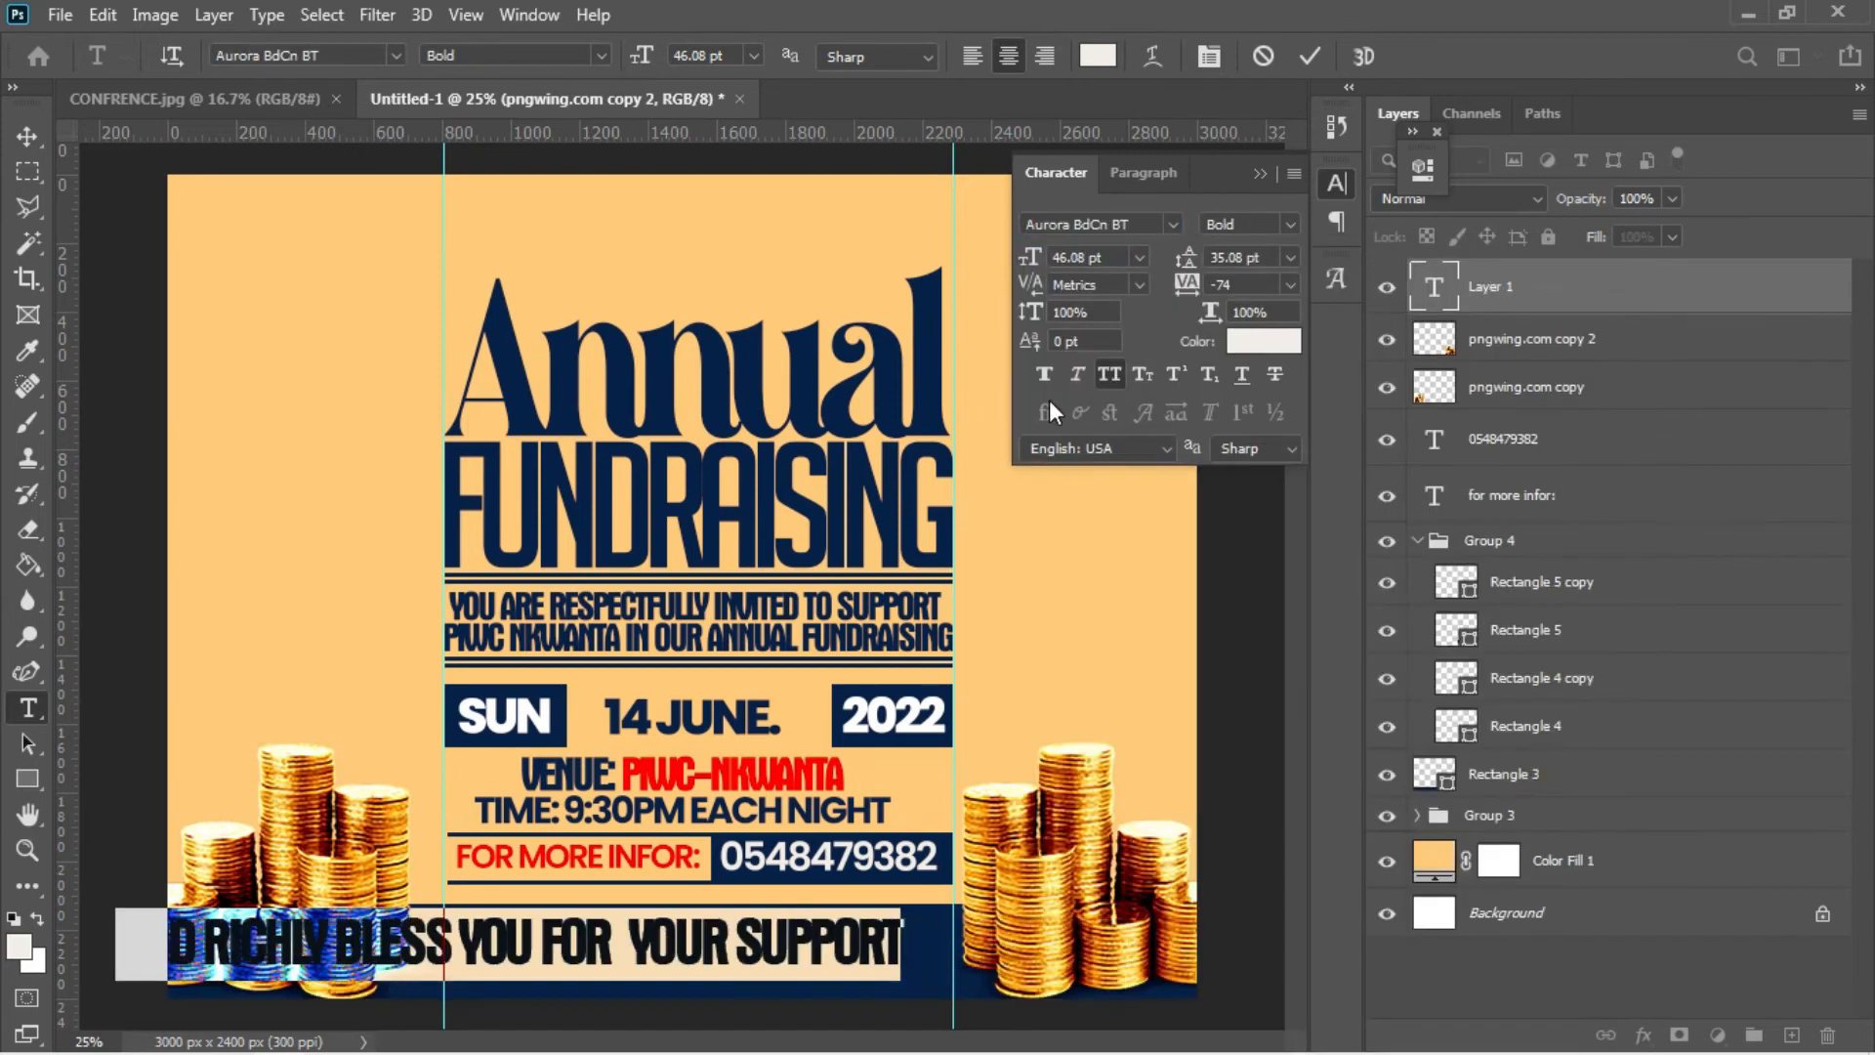
pyautogui.moveTo(1030, 261); pyautogui.dragTo(1006, 264)
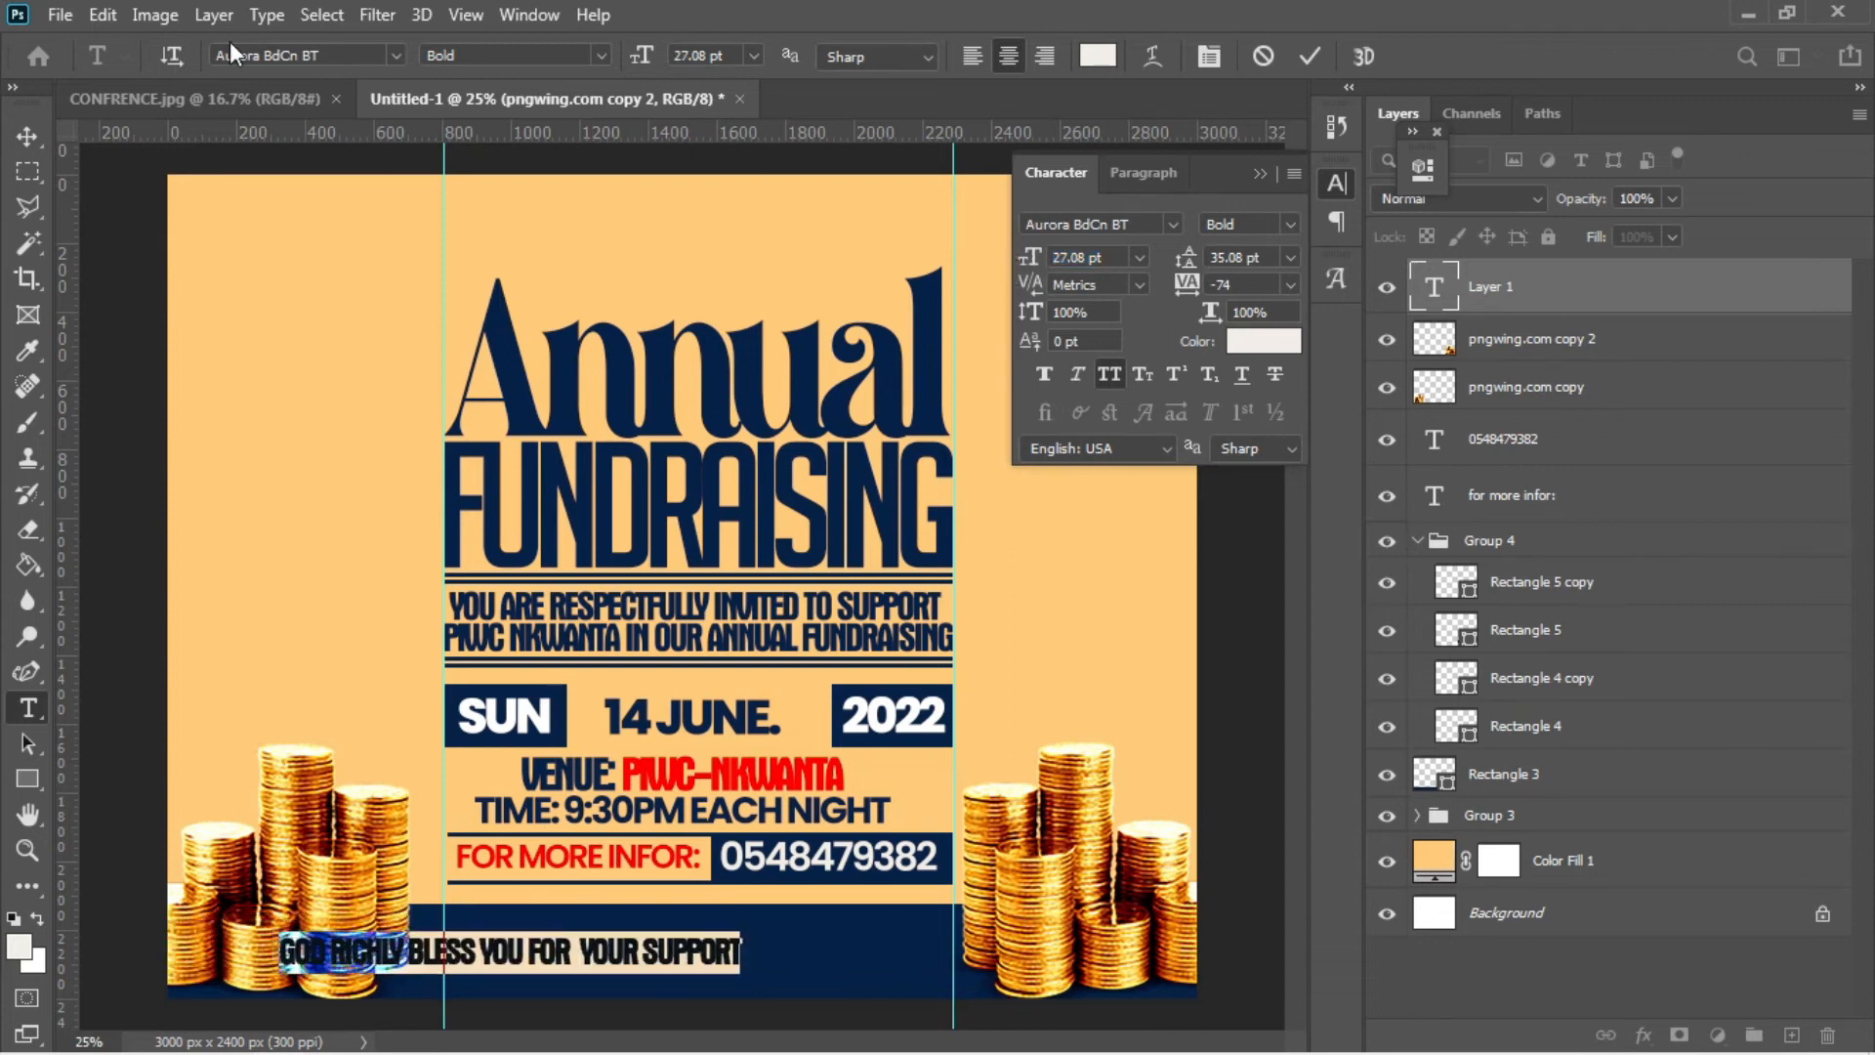
pyautogui.click(37, 125)
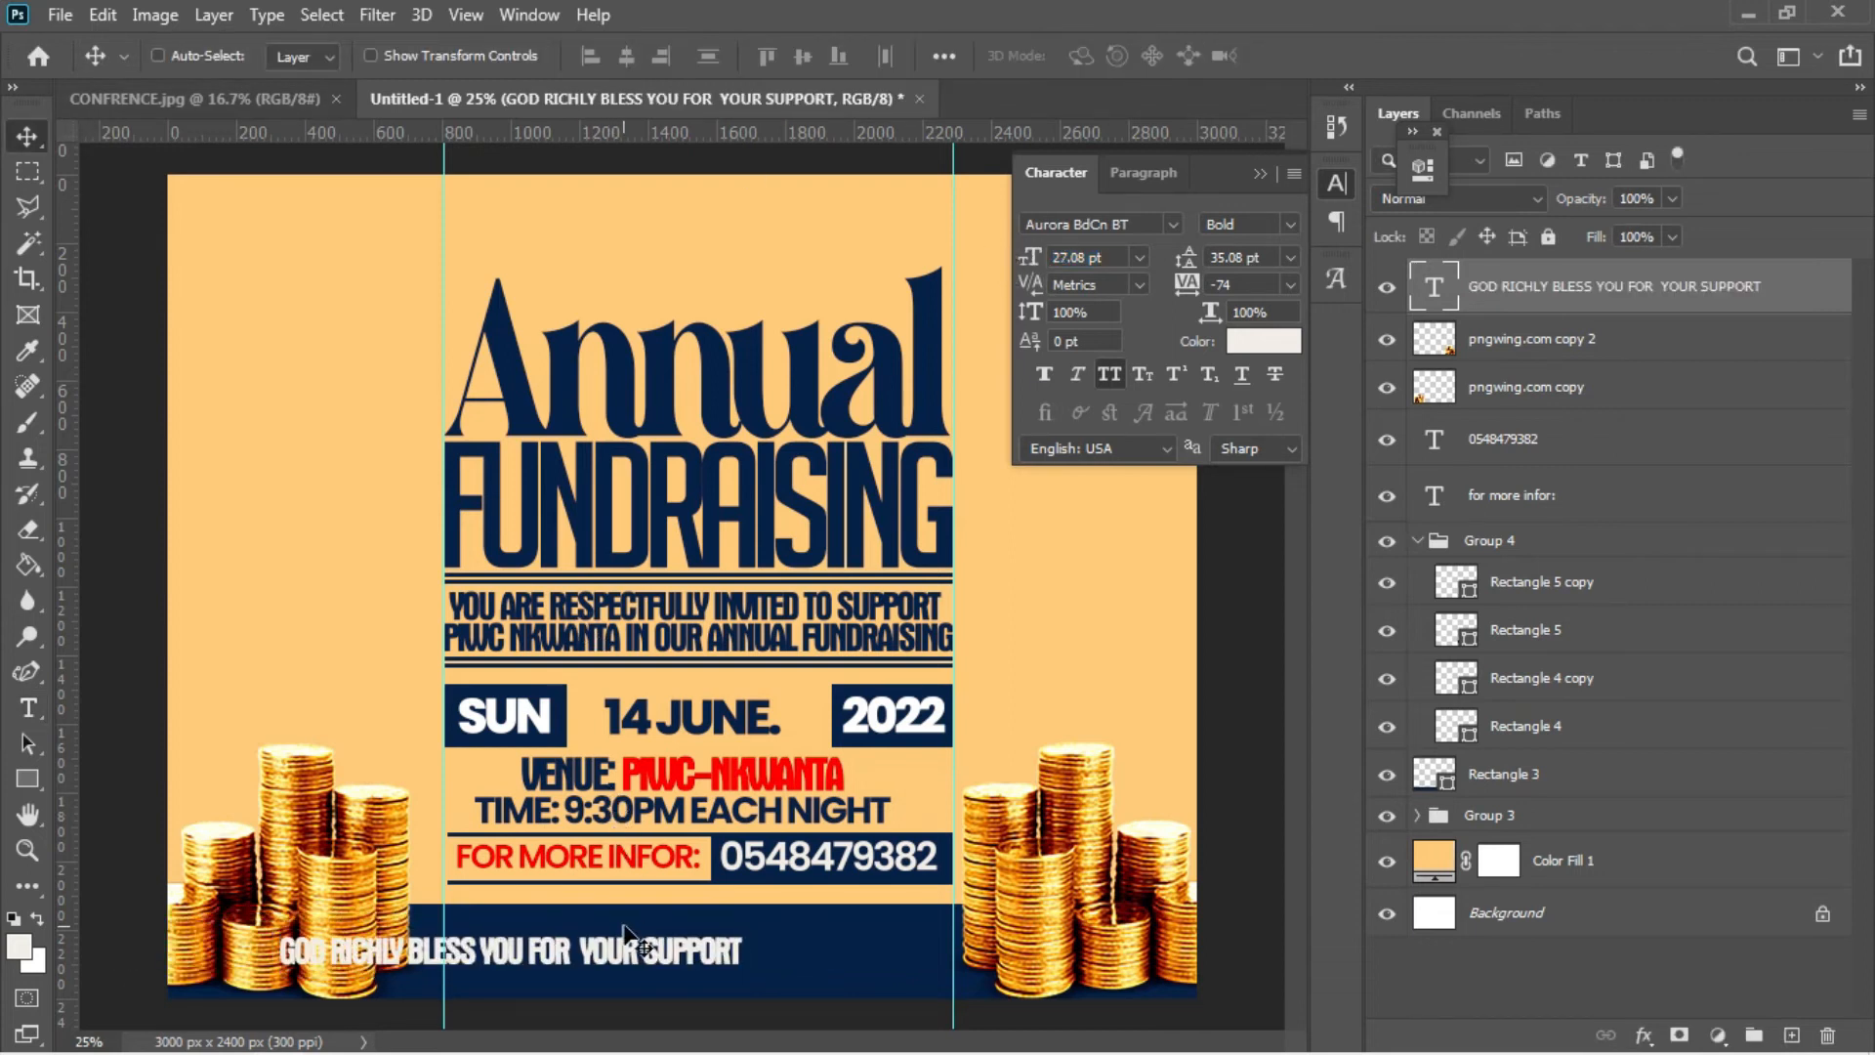
# - Move the footer text between the coin stacks, scale it to about 111.94% and center it horizontally on the canvas
pyautogui.moveTo(649, 965); pyautogui.dragTo(781, 965)
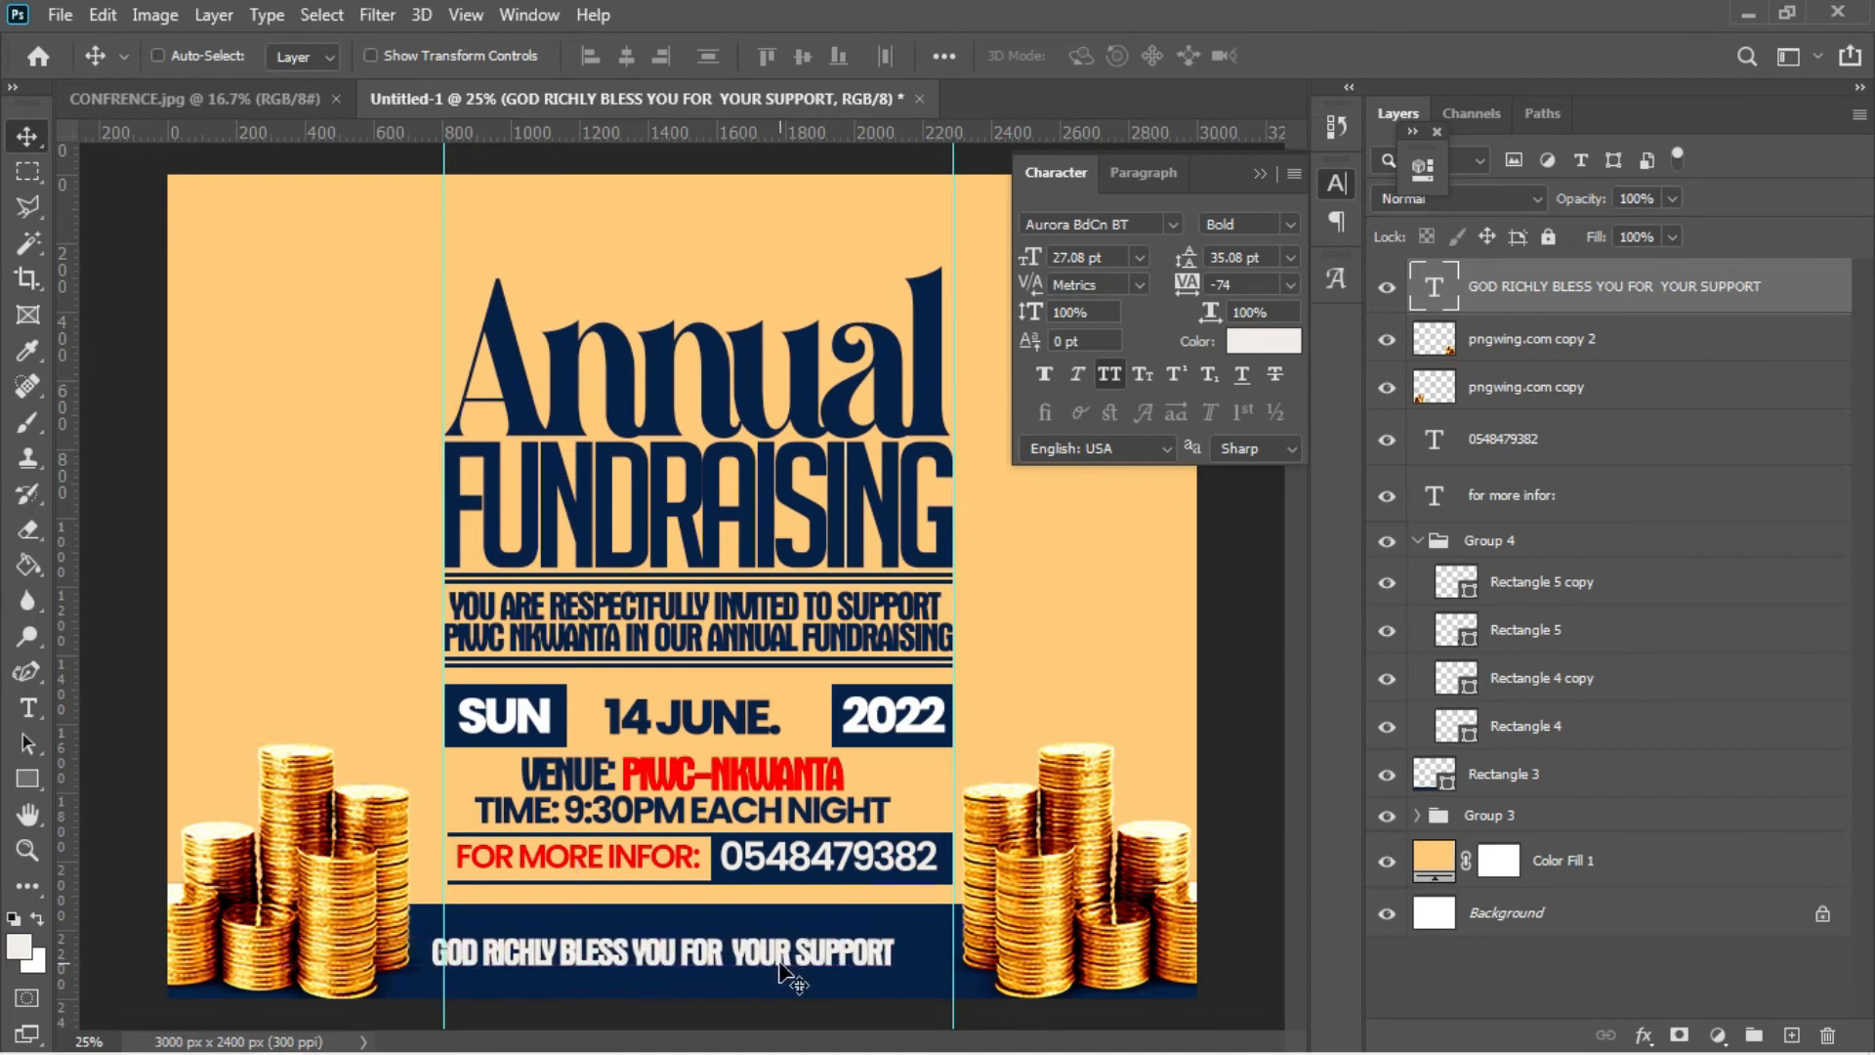
pyautogui.hotkey('ctrl', 't')
pyautogui.moveTo(894, 971); pyautogui.dragTo(955, 984)
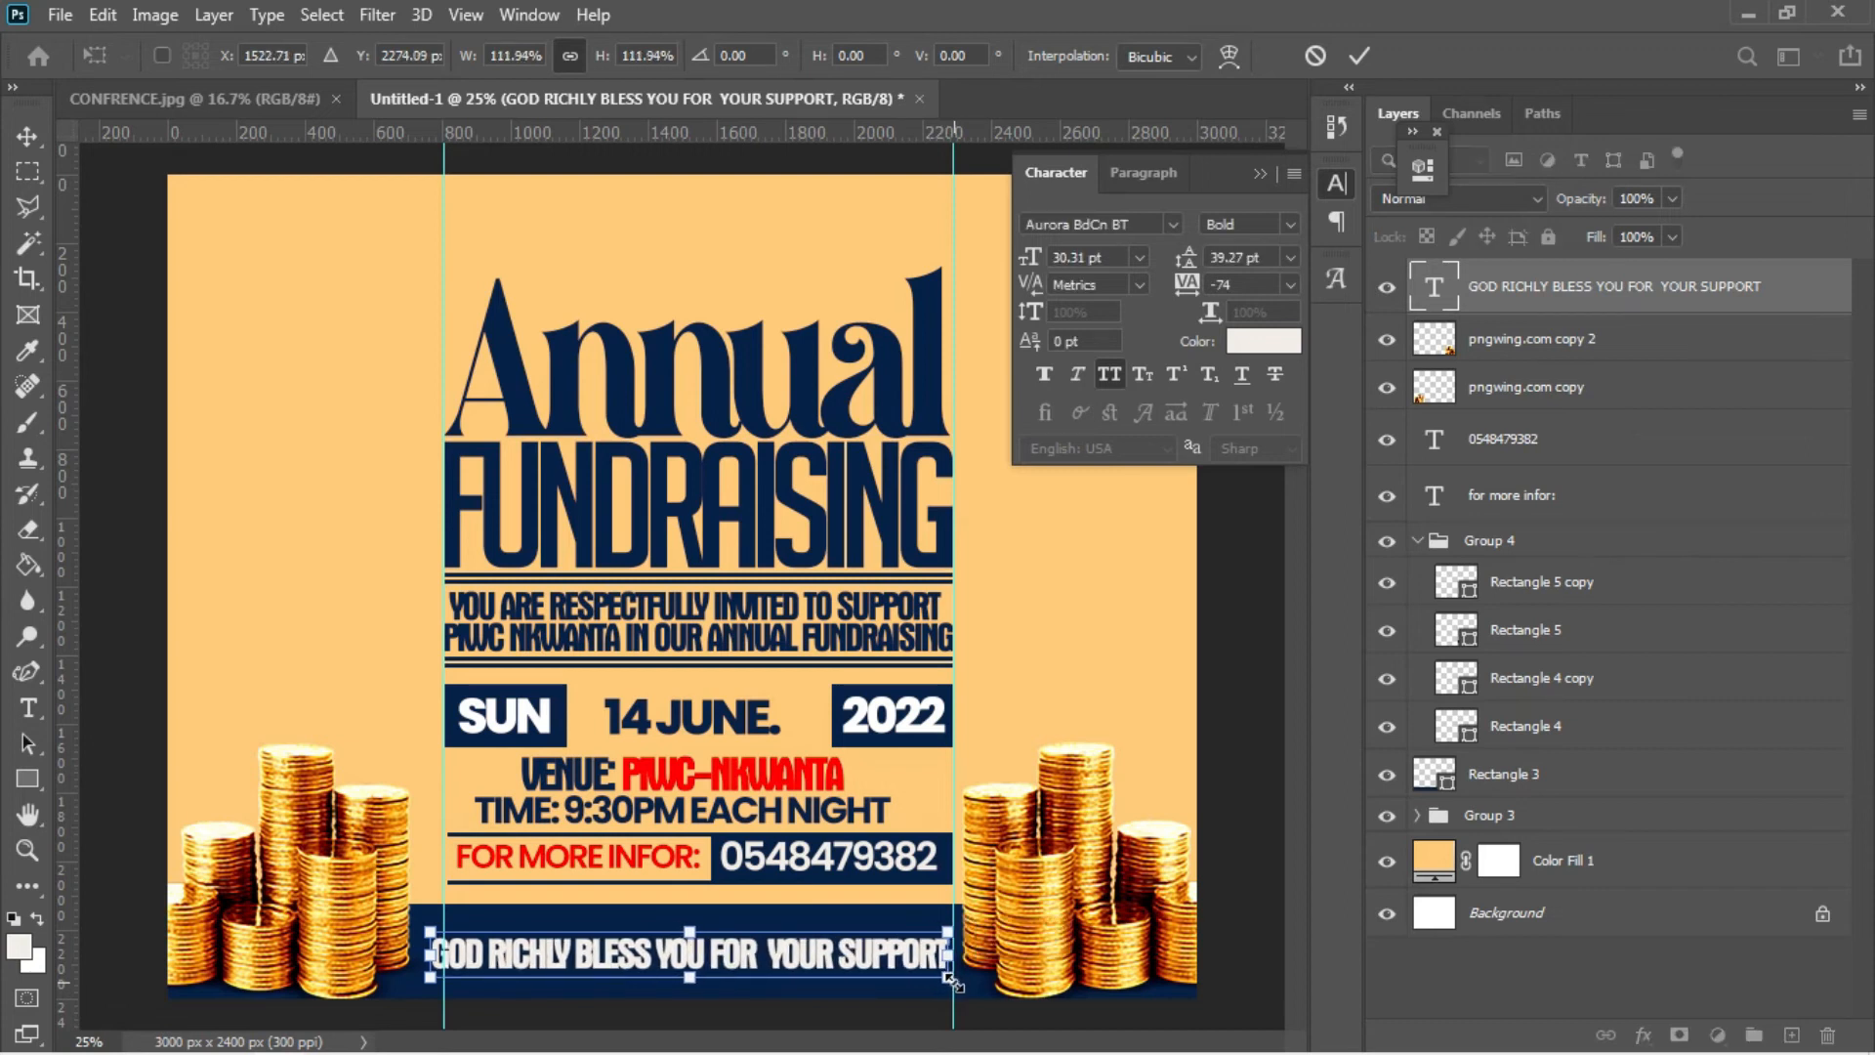
pyautogui.press('Return')
pyautogui.hotkey('ctrl', 'a')
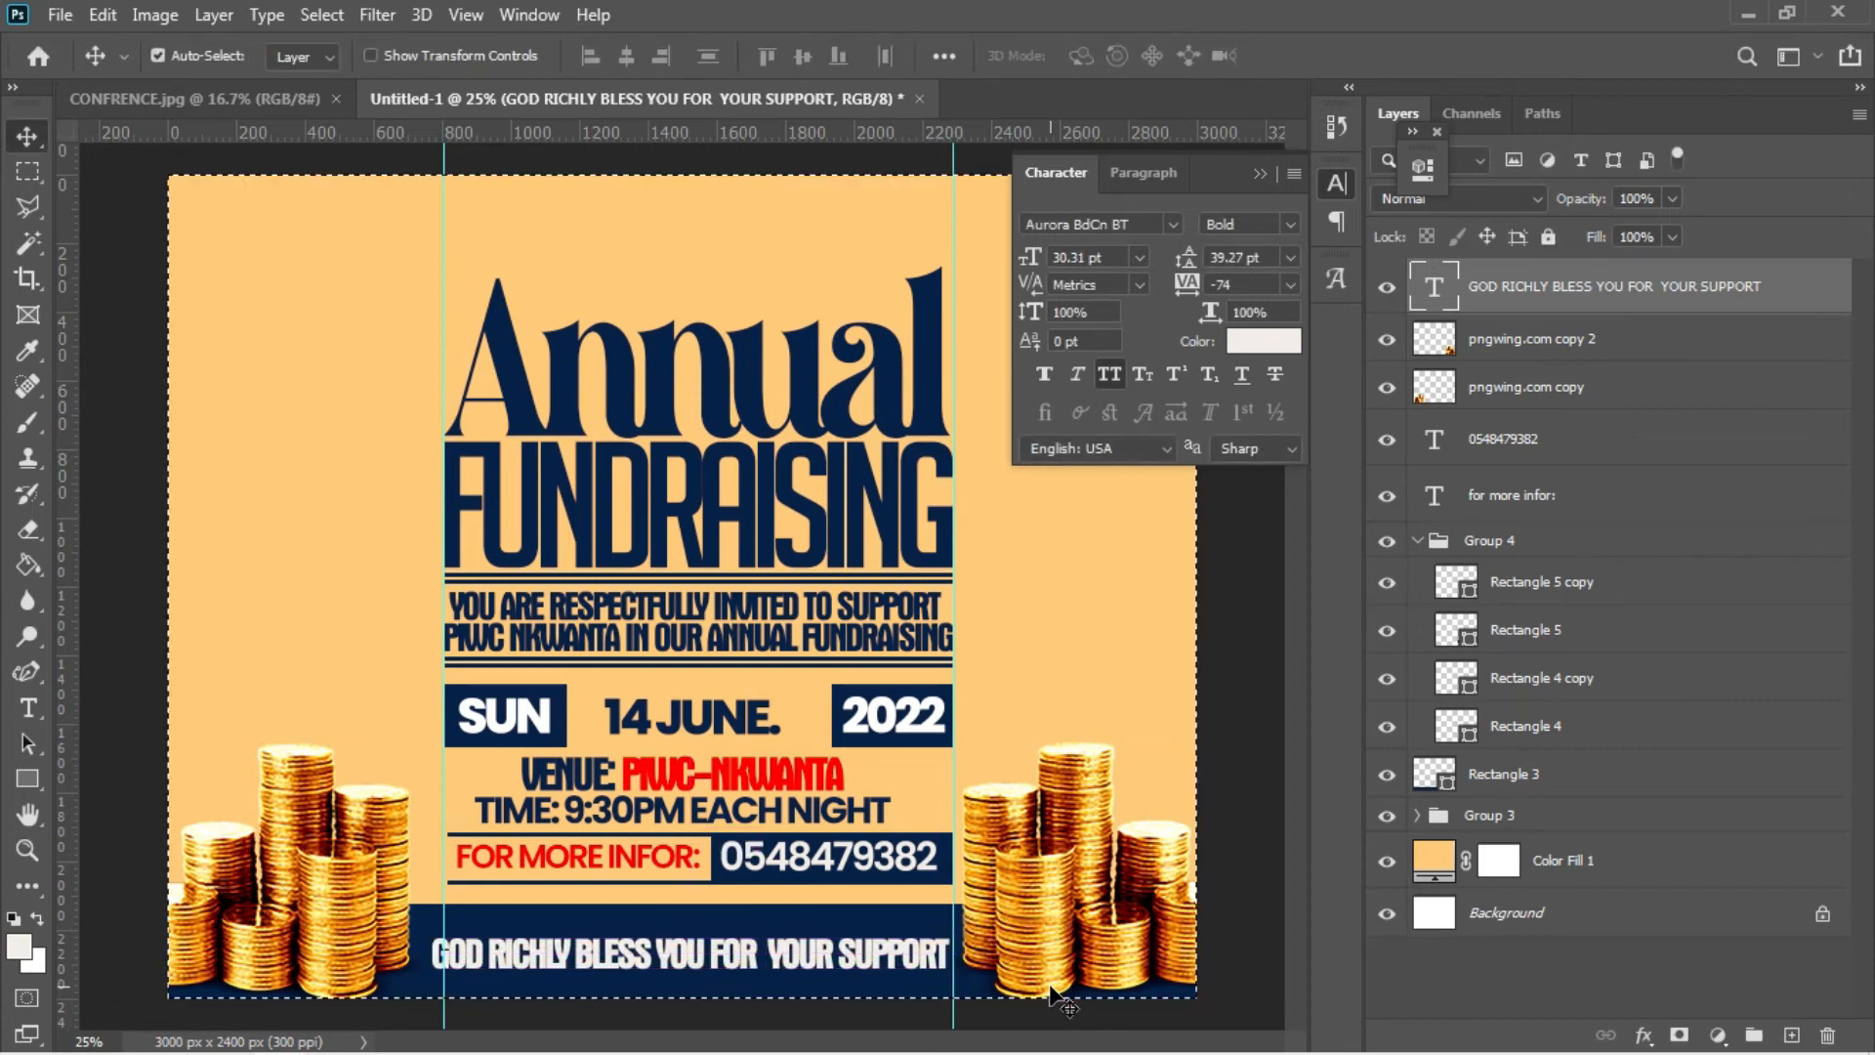
pyautogui.click(625, 56)
pyautogui.hotkey('ctrl', 'd')
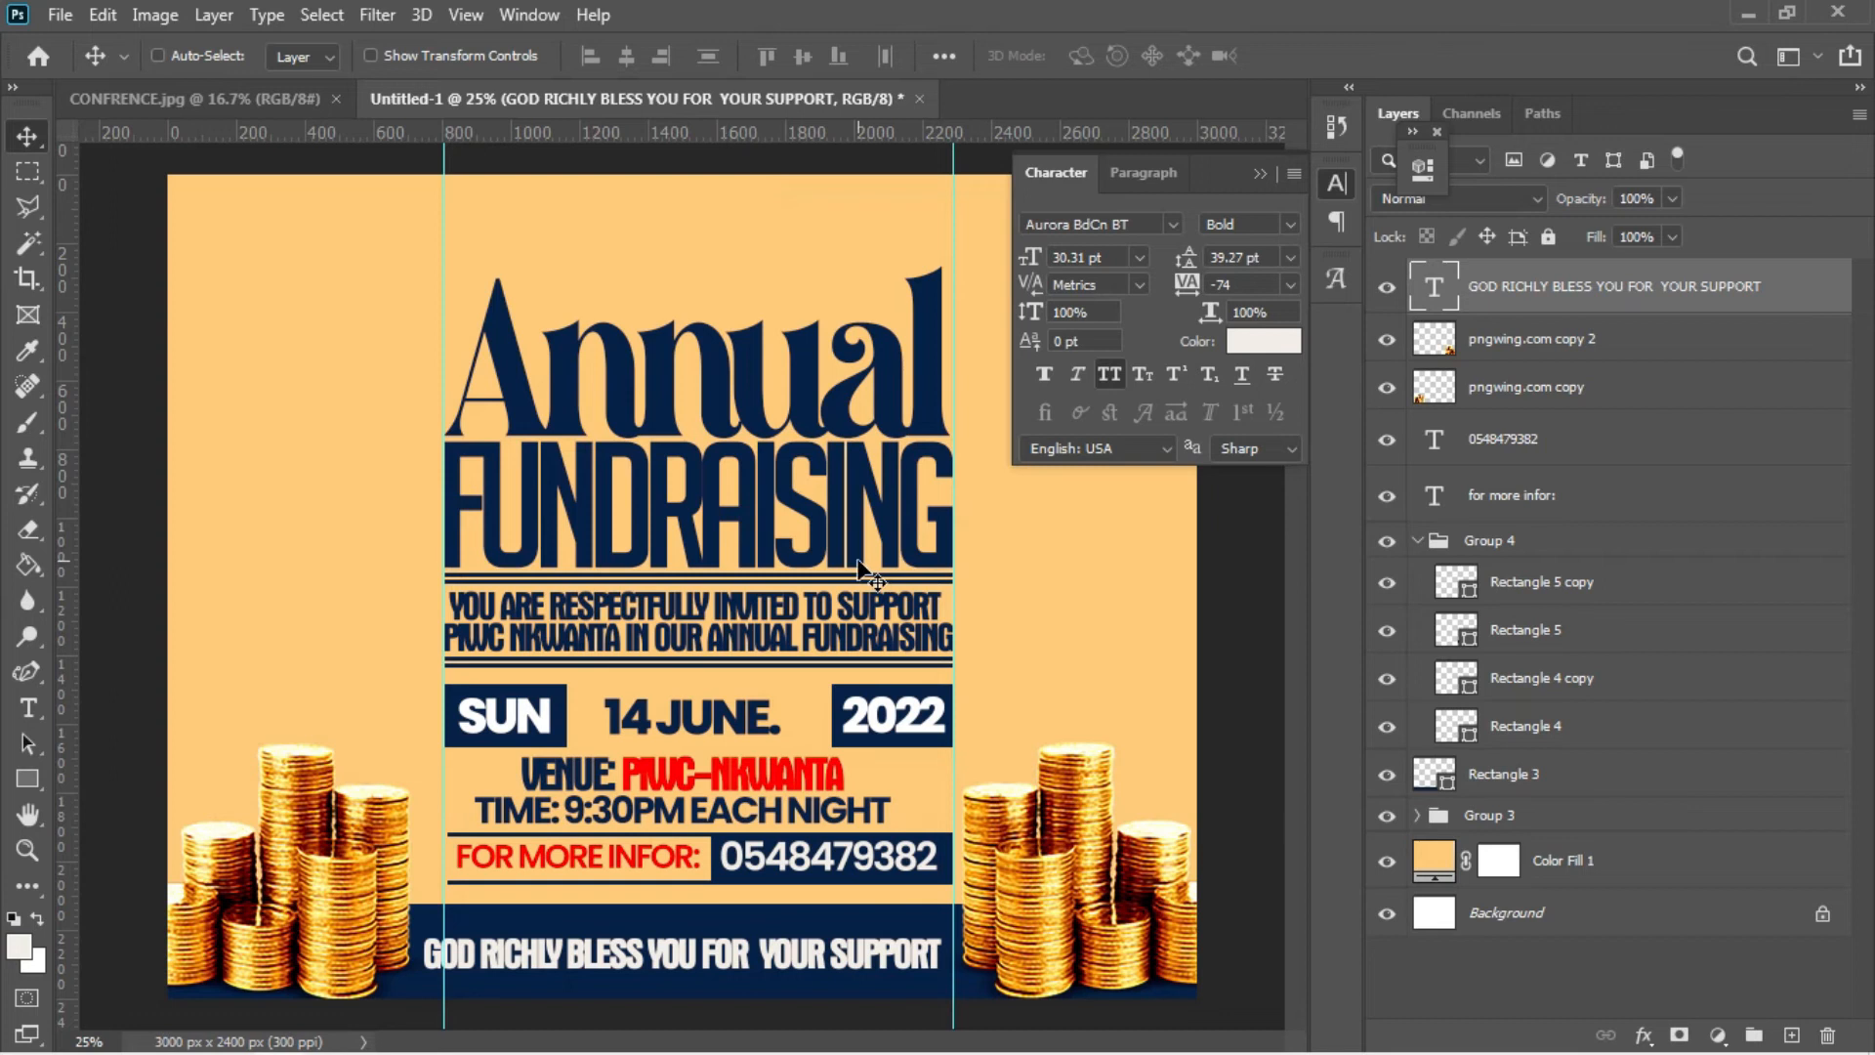
pyautogui.moveTo(602, 1050)
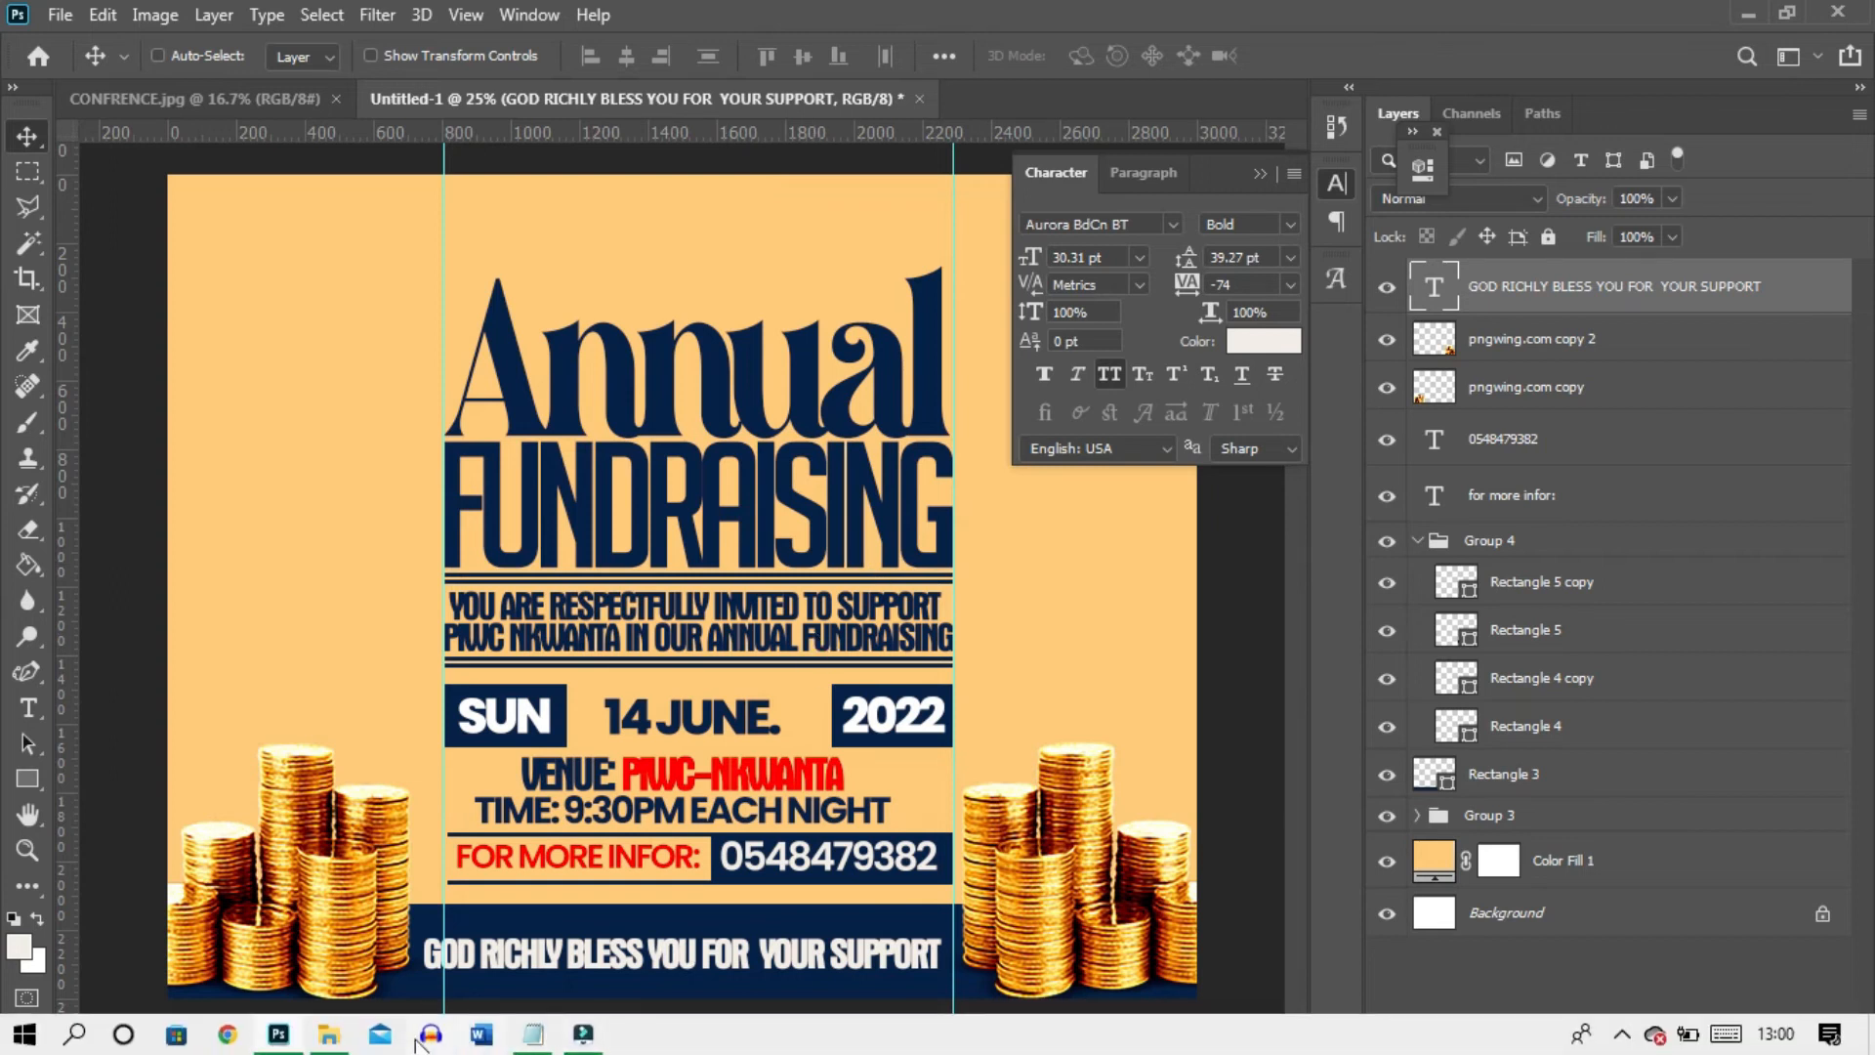
pyautogui.moveTo(342, 1043)
pyautogui.click(323, 962)
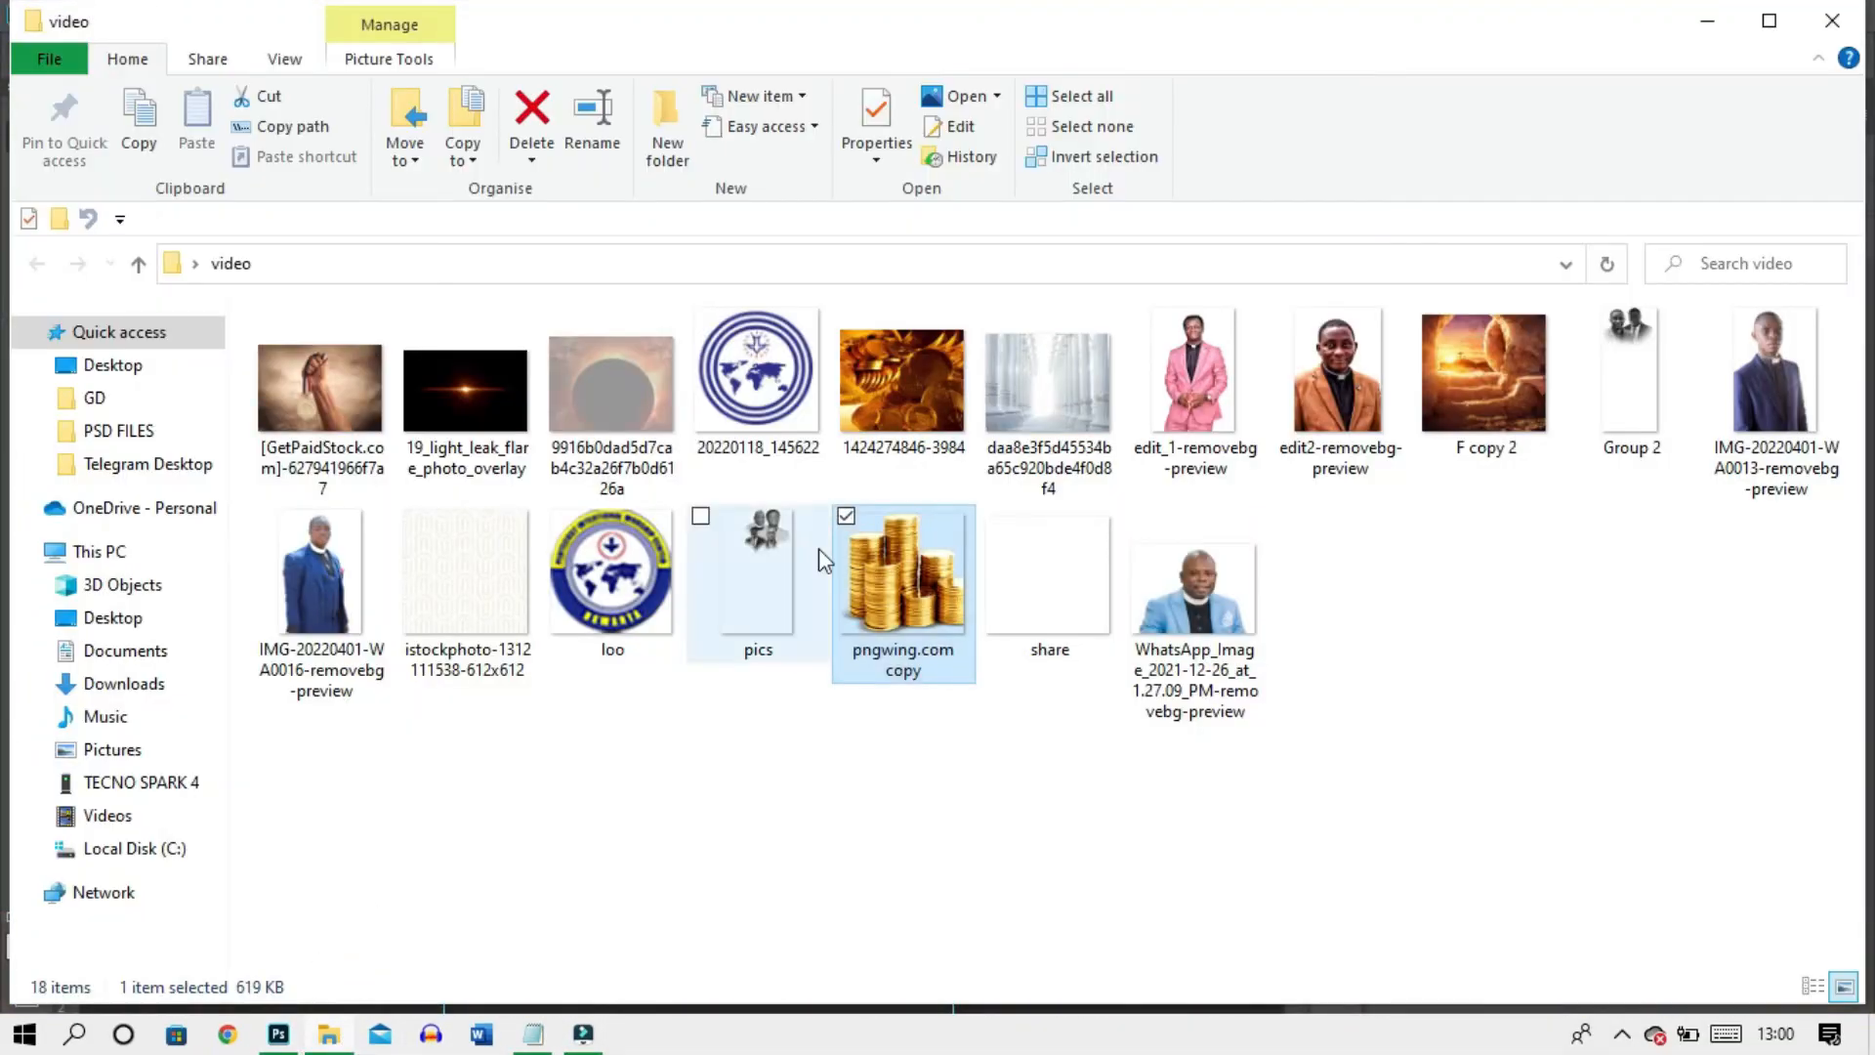
pyautogui.moveTo(869, 402); pyautogui.dragTo(361, 414)
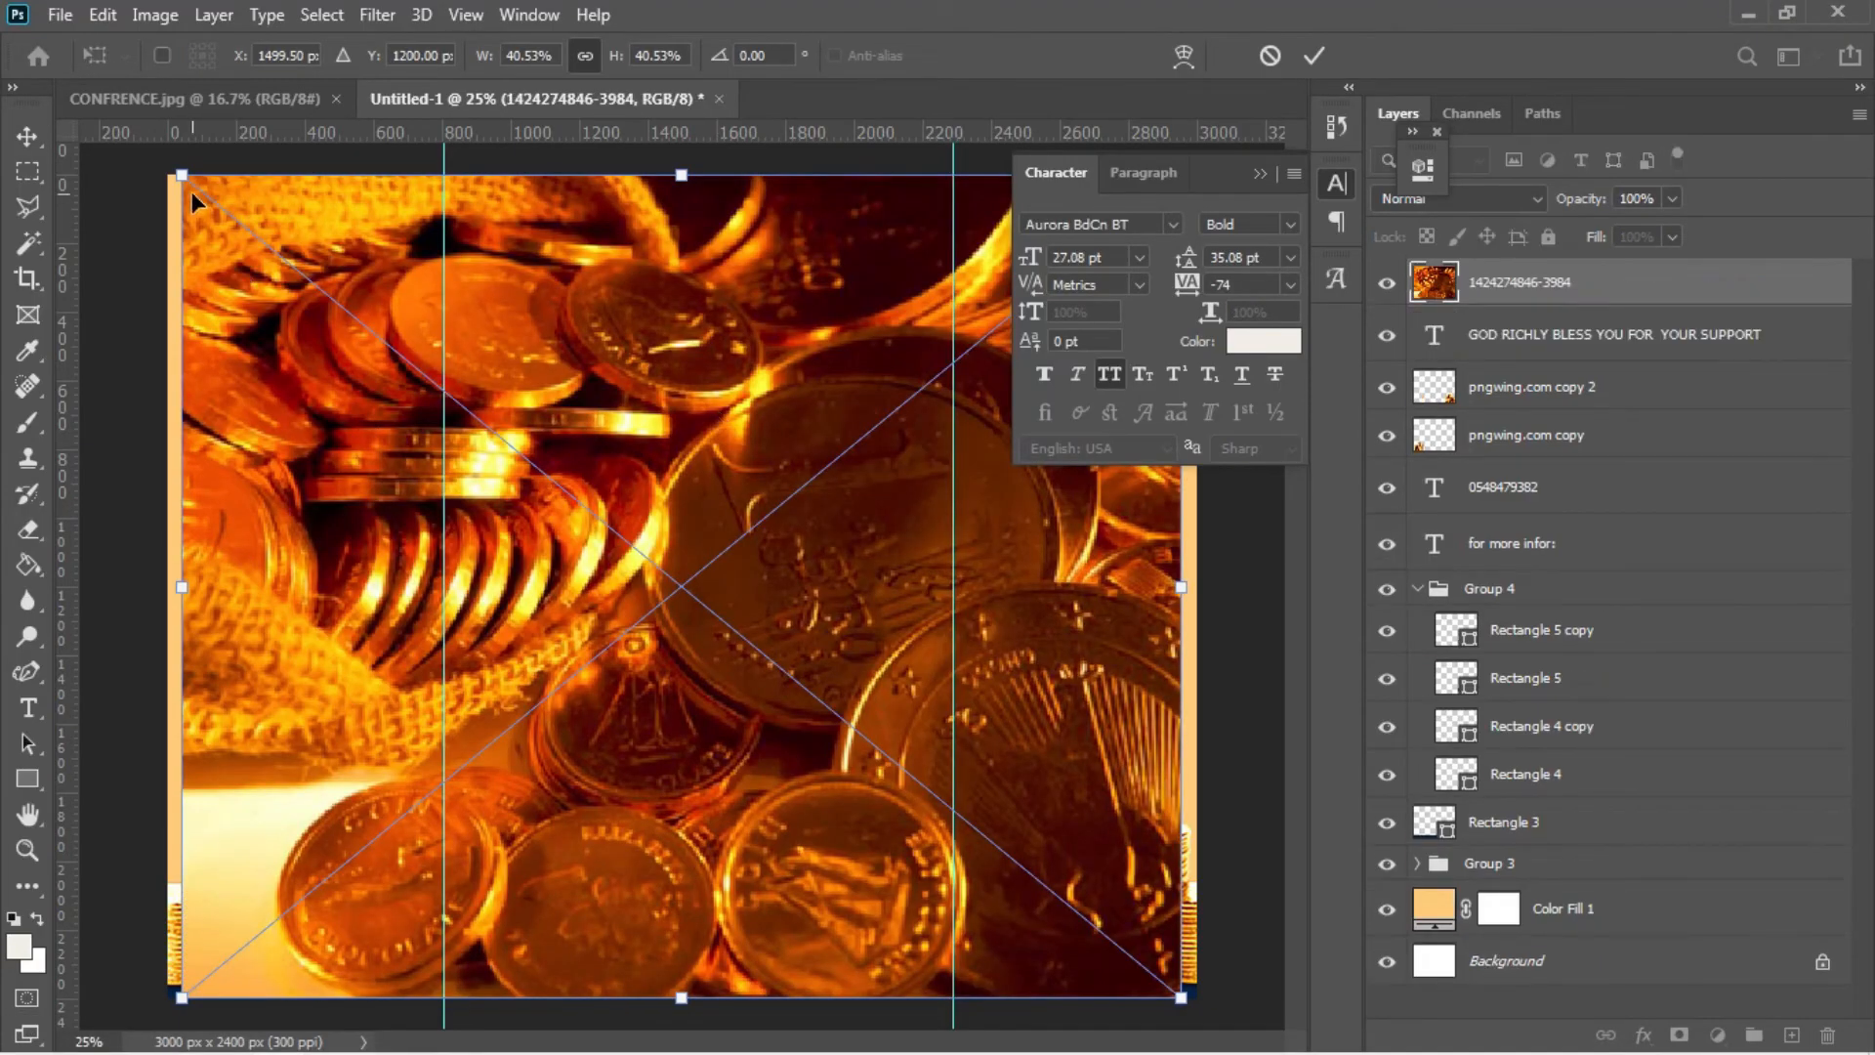
pyautogui.moveTo(181, 175); pyautogui.dragTo(678, 580)
pyautogui.press('Return')
pyautogui.moveTo(776, 740); pyautogui.dragTo(279, 345)
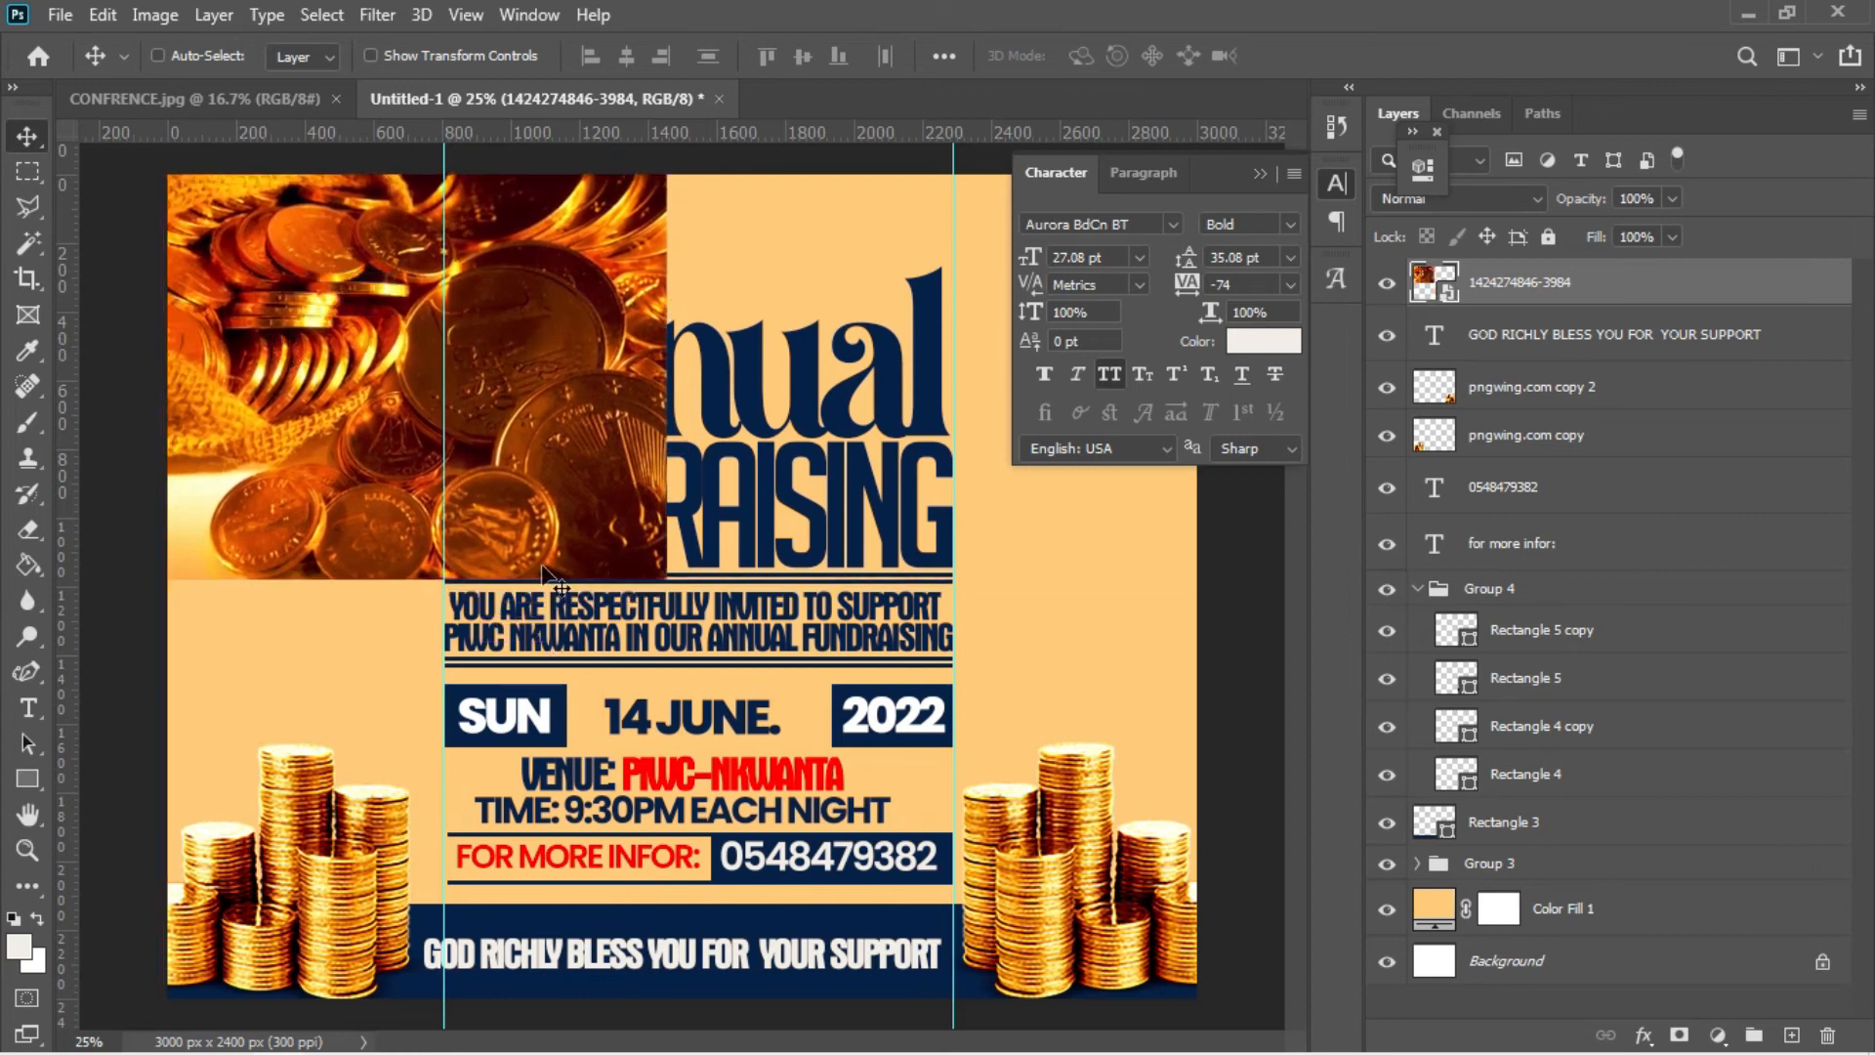
# - Rasterize the coin photo layer and add a layer mask to it
pyautogui.rightClick(1568, 299)
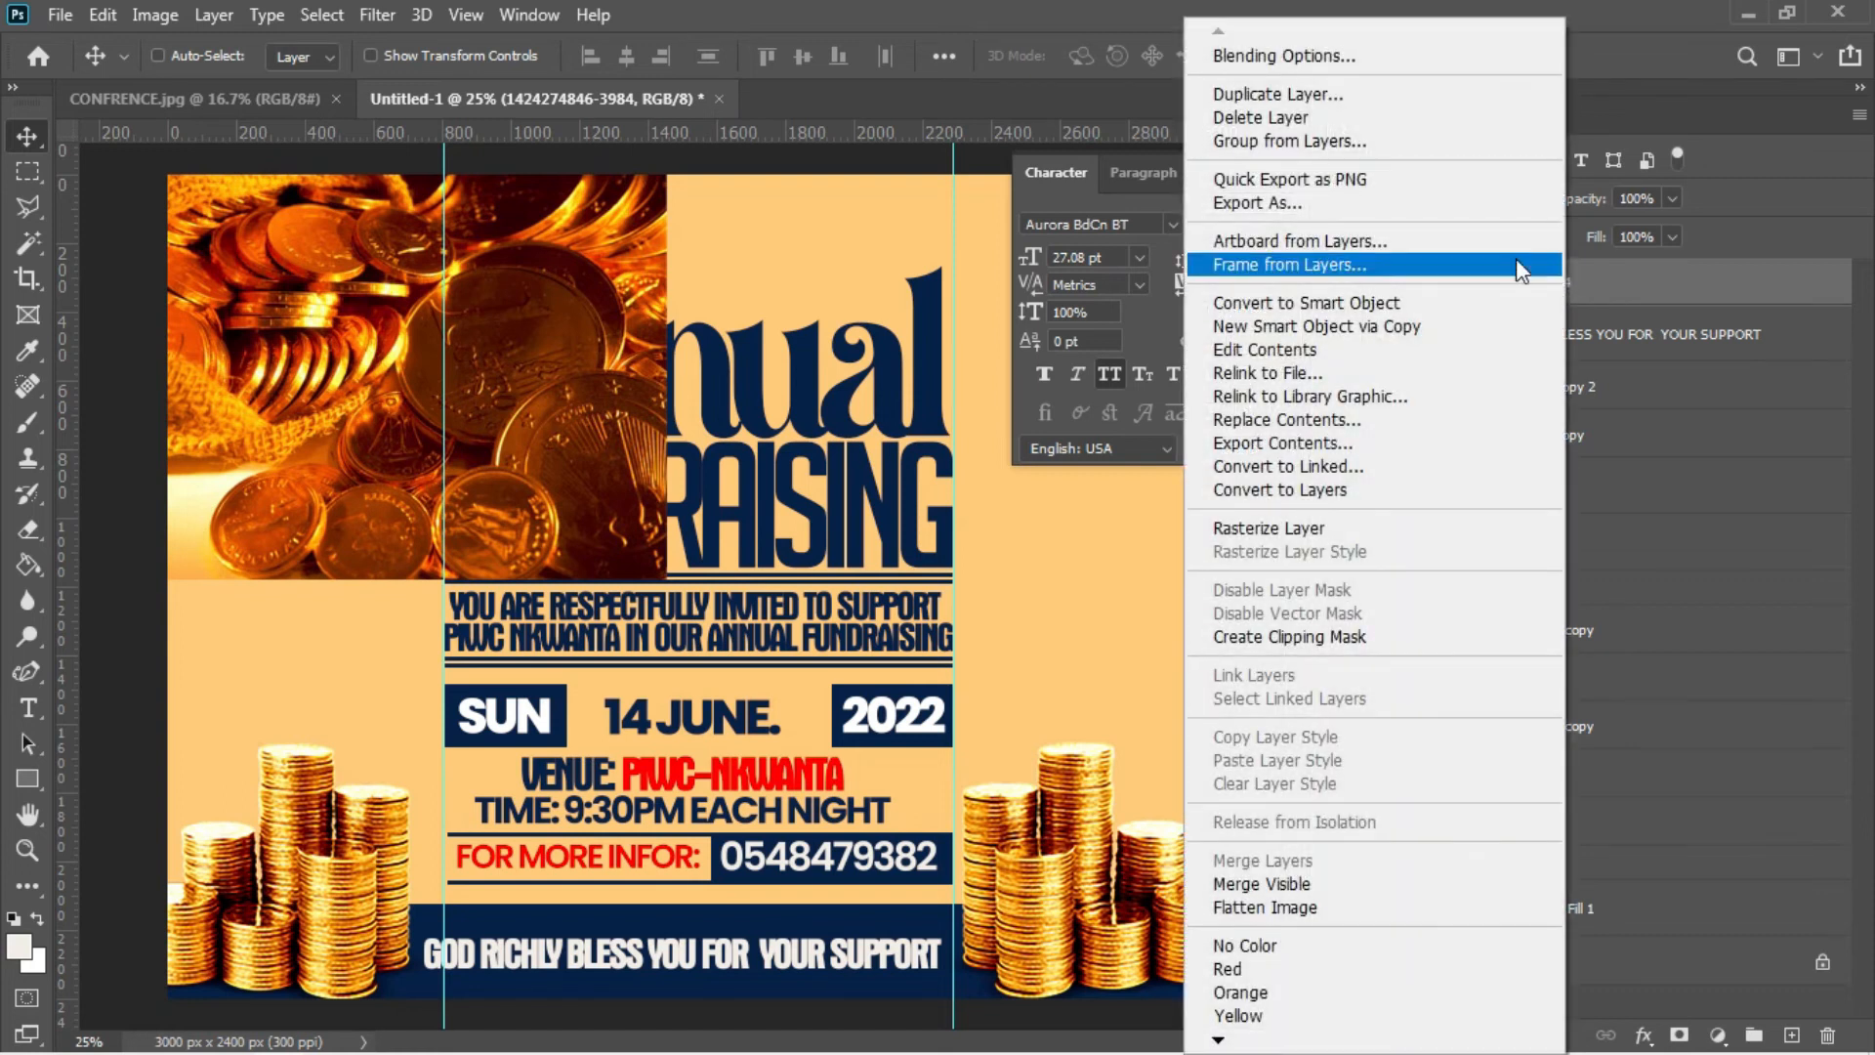
pyautogui.click(1257, 526)
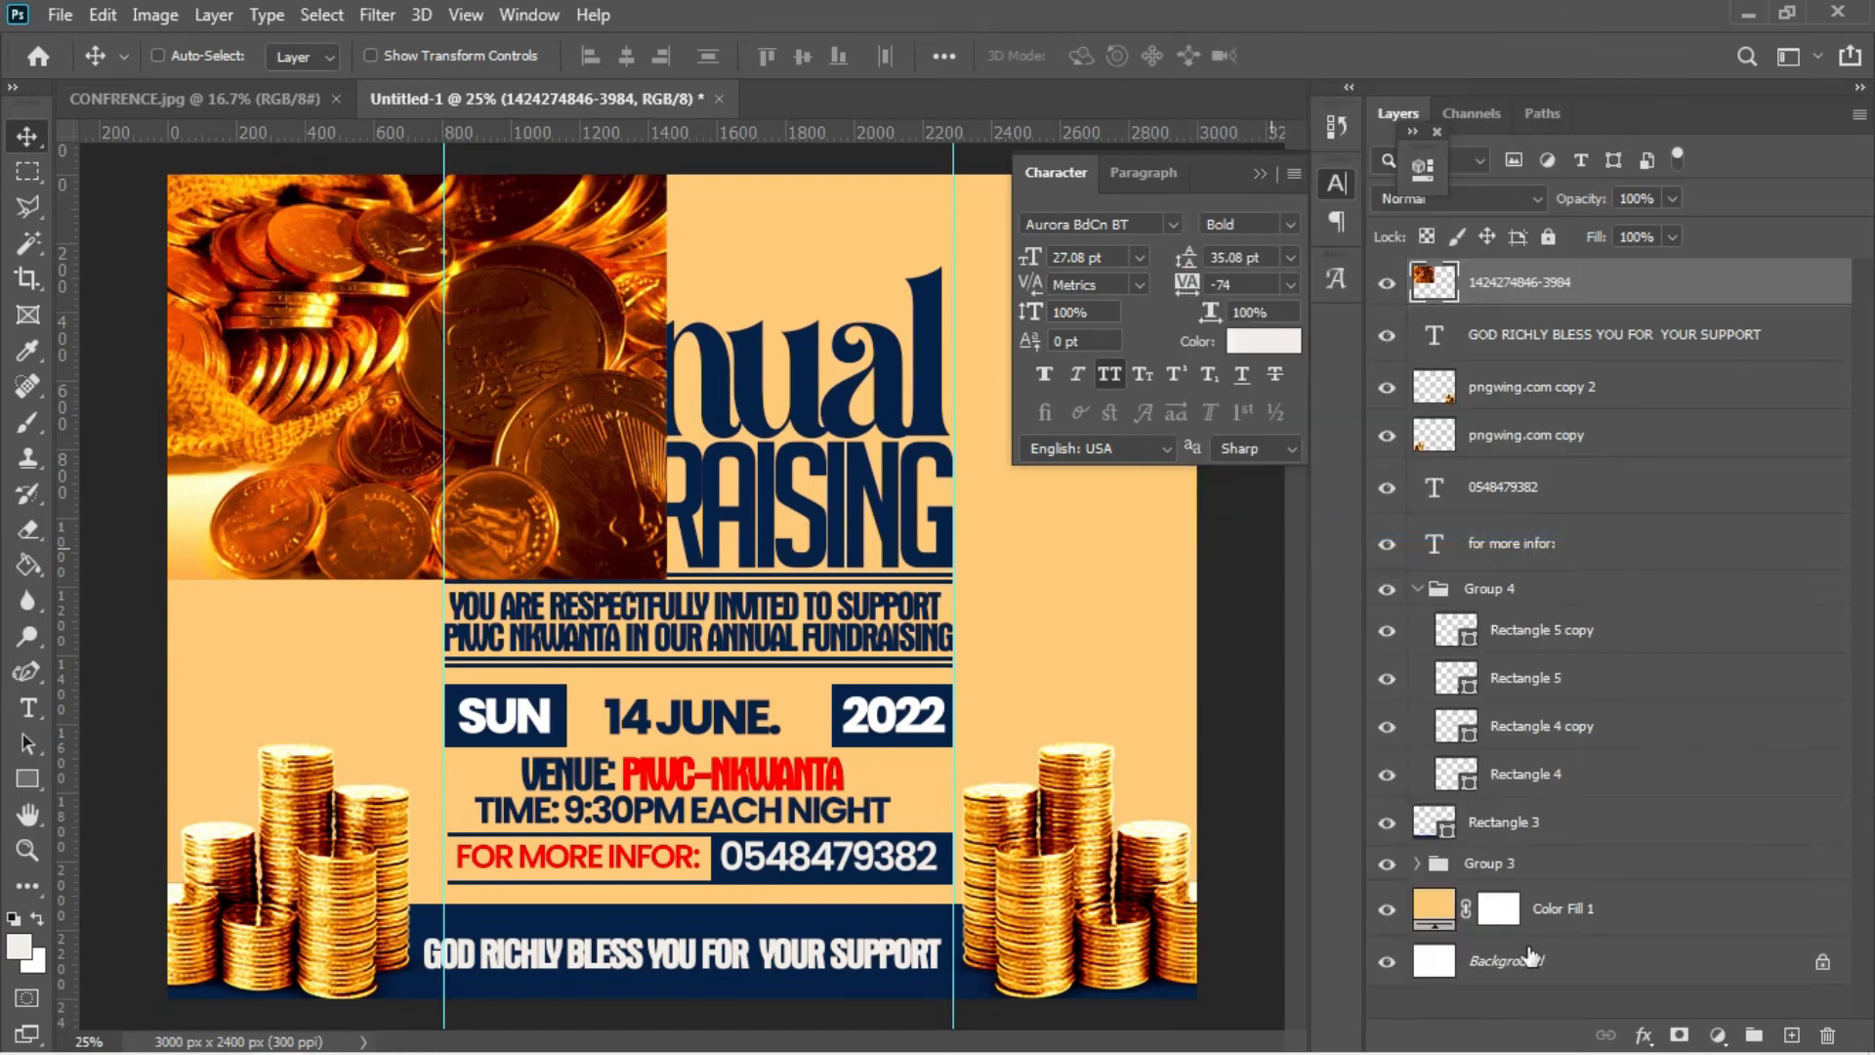
pyautogui.click(1676, 1034)
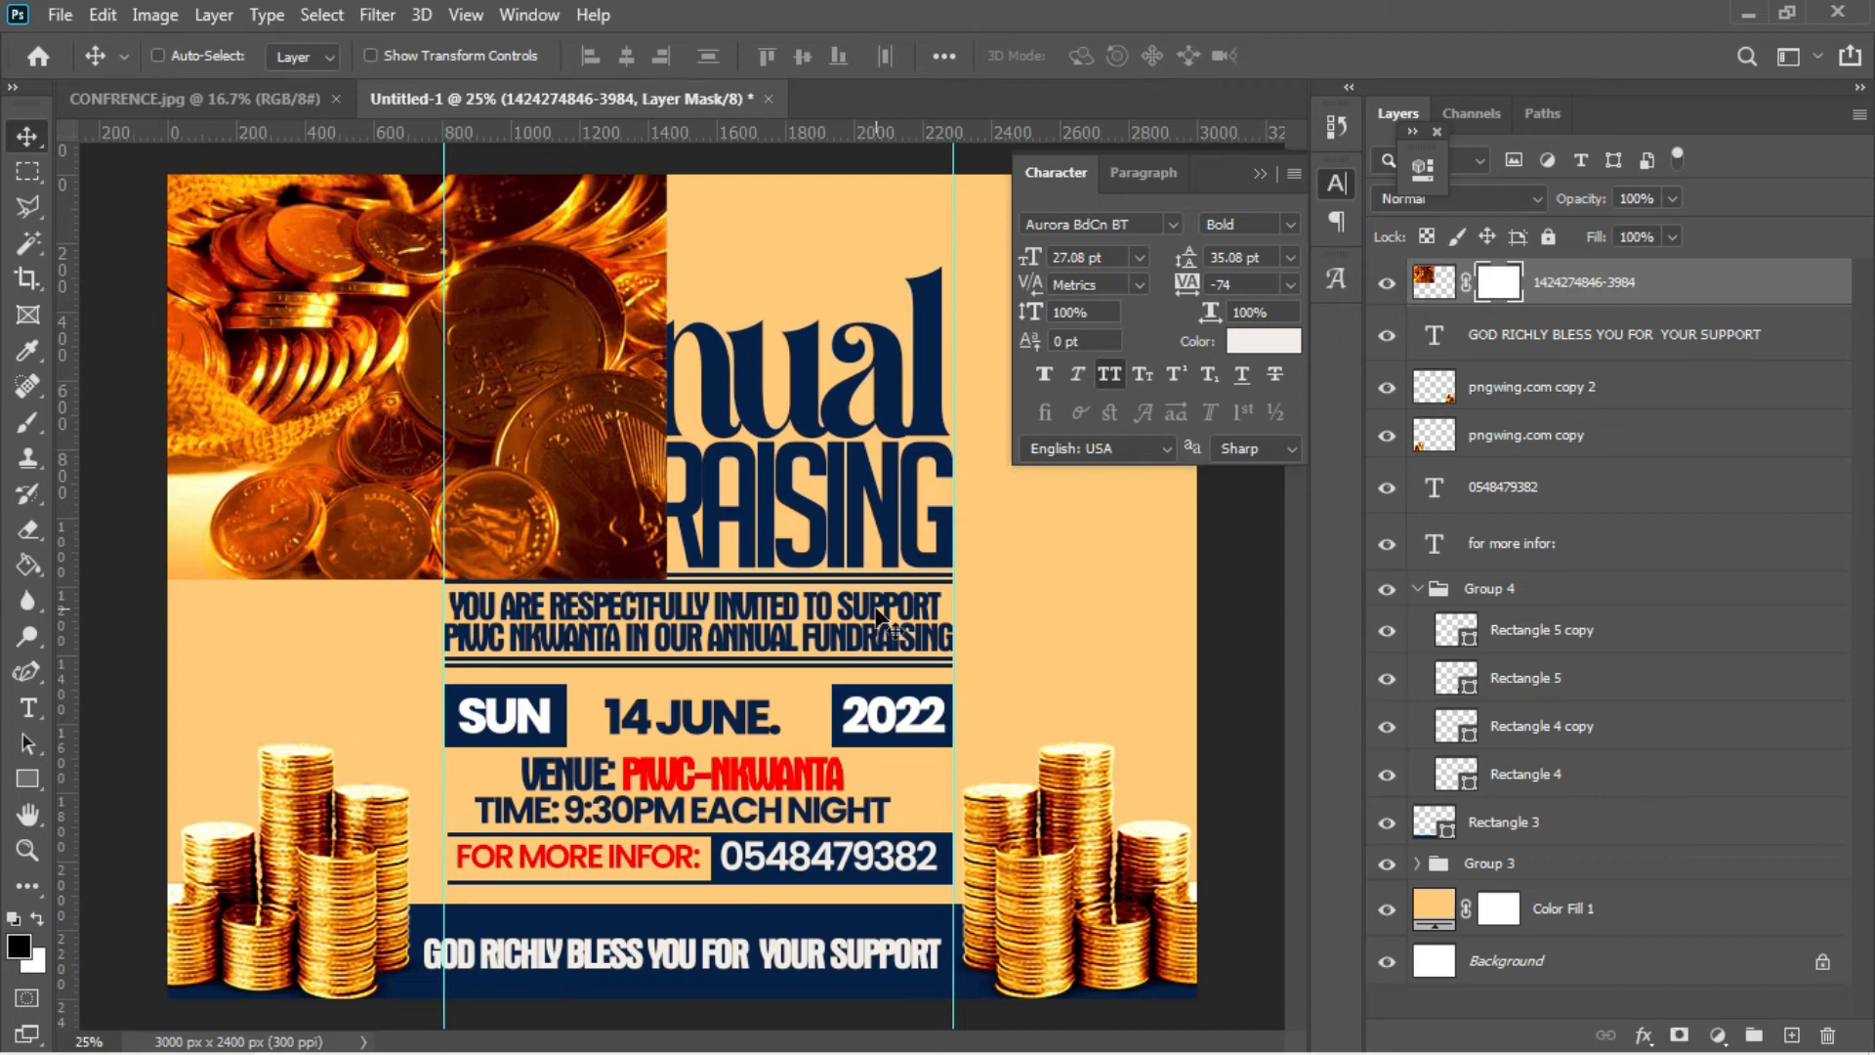
# - Set up the Gradient tool with the black-to-transparent preset from the Basics gradients
pyautogui.press('g')
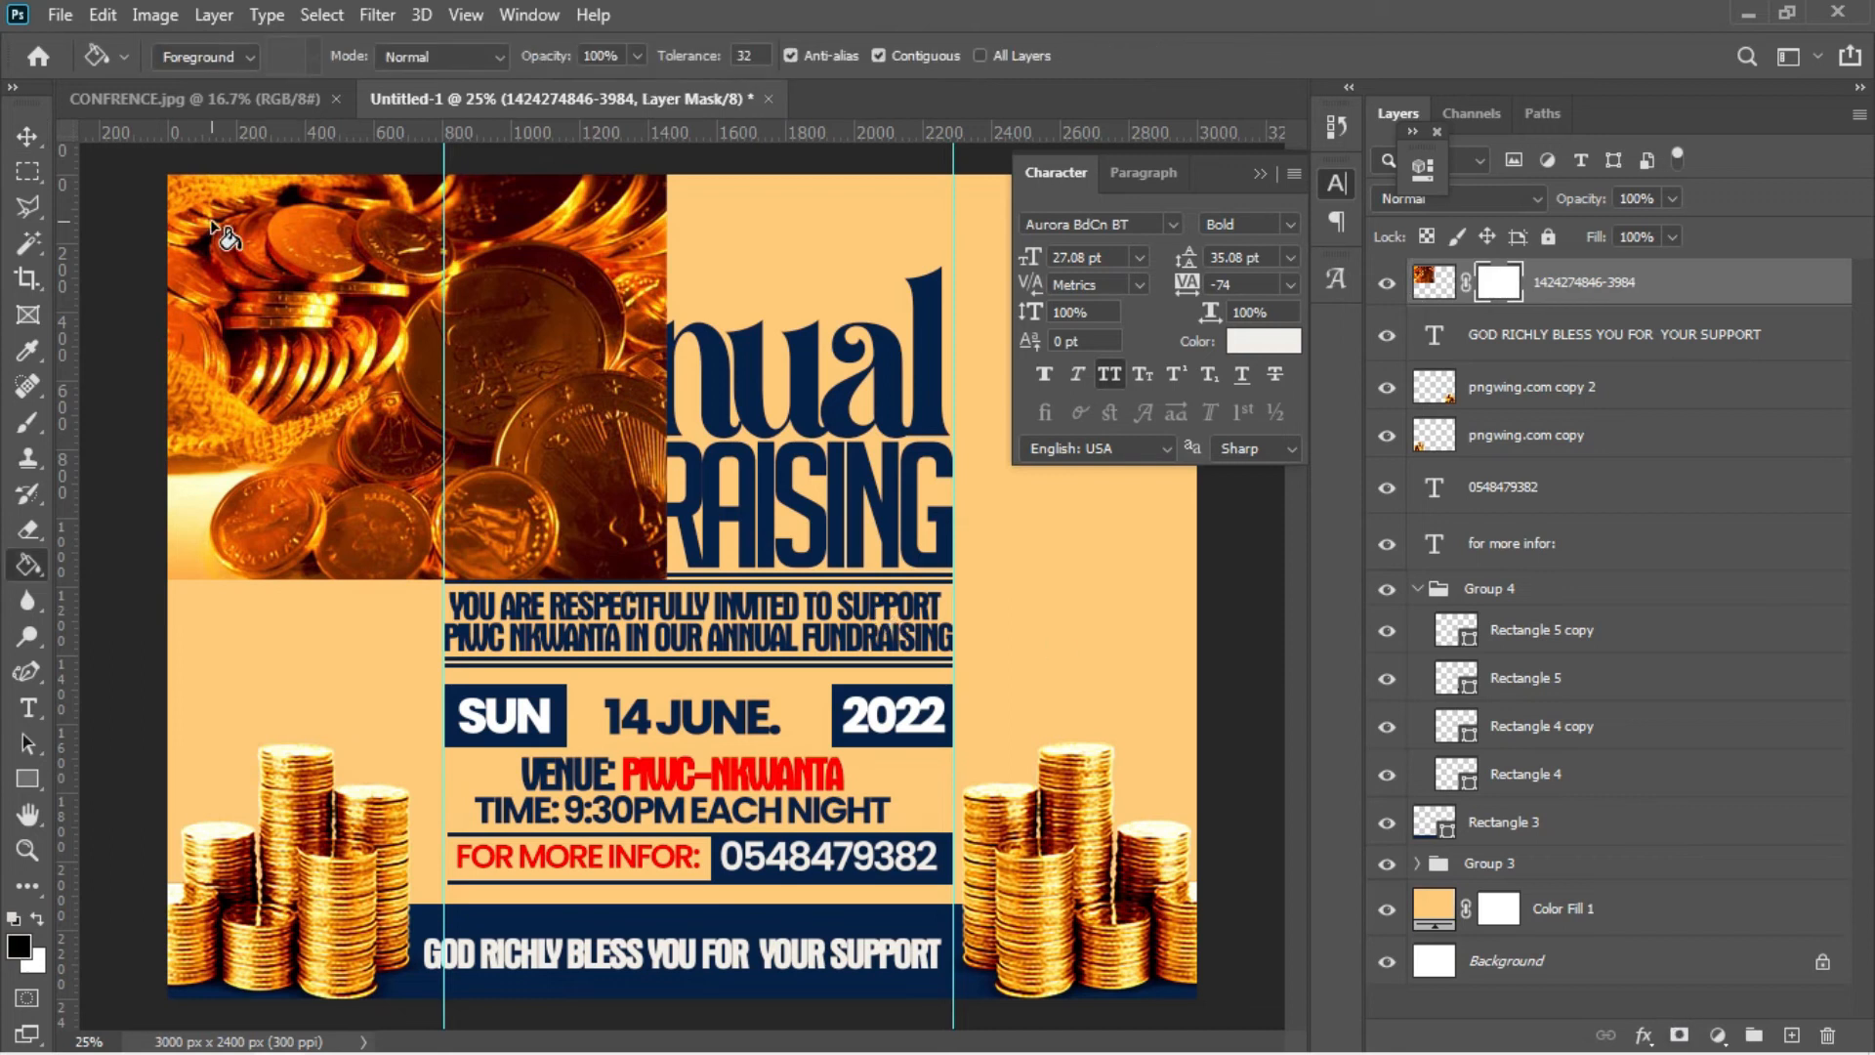
pyautogui.rightClick(26, 564)
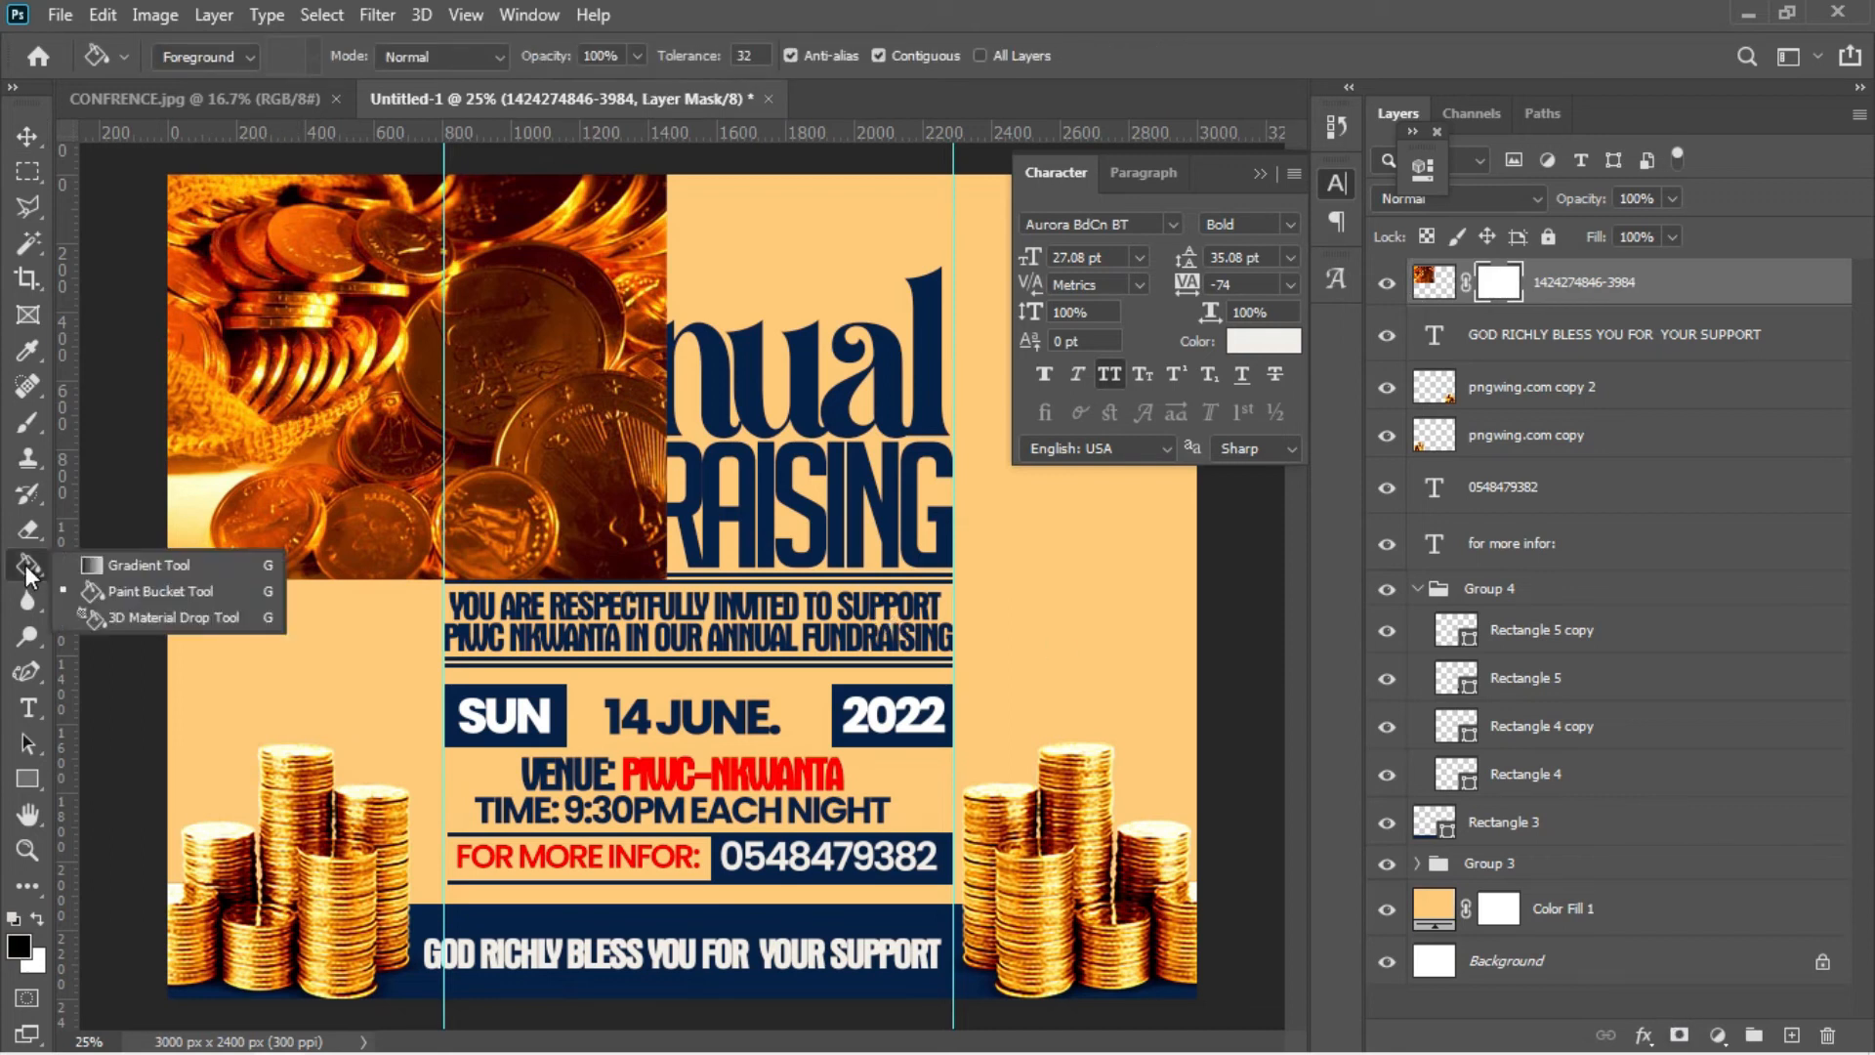
pyautogui.click(96, 560)
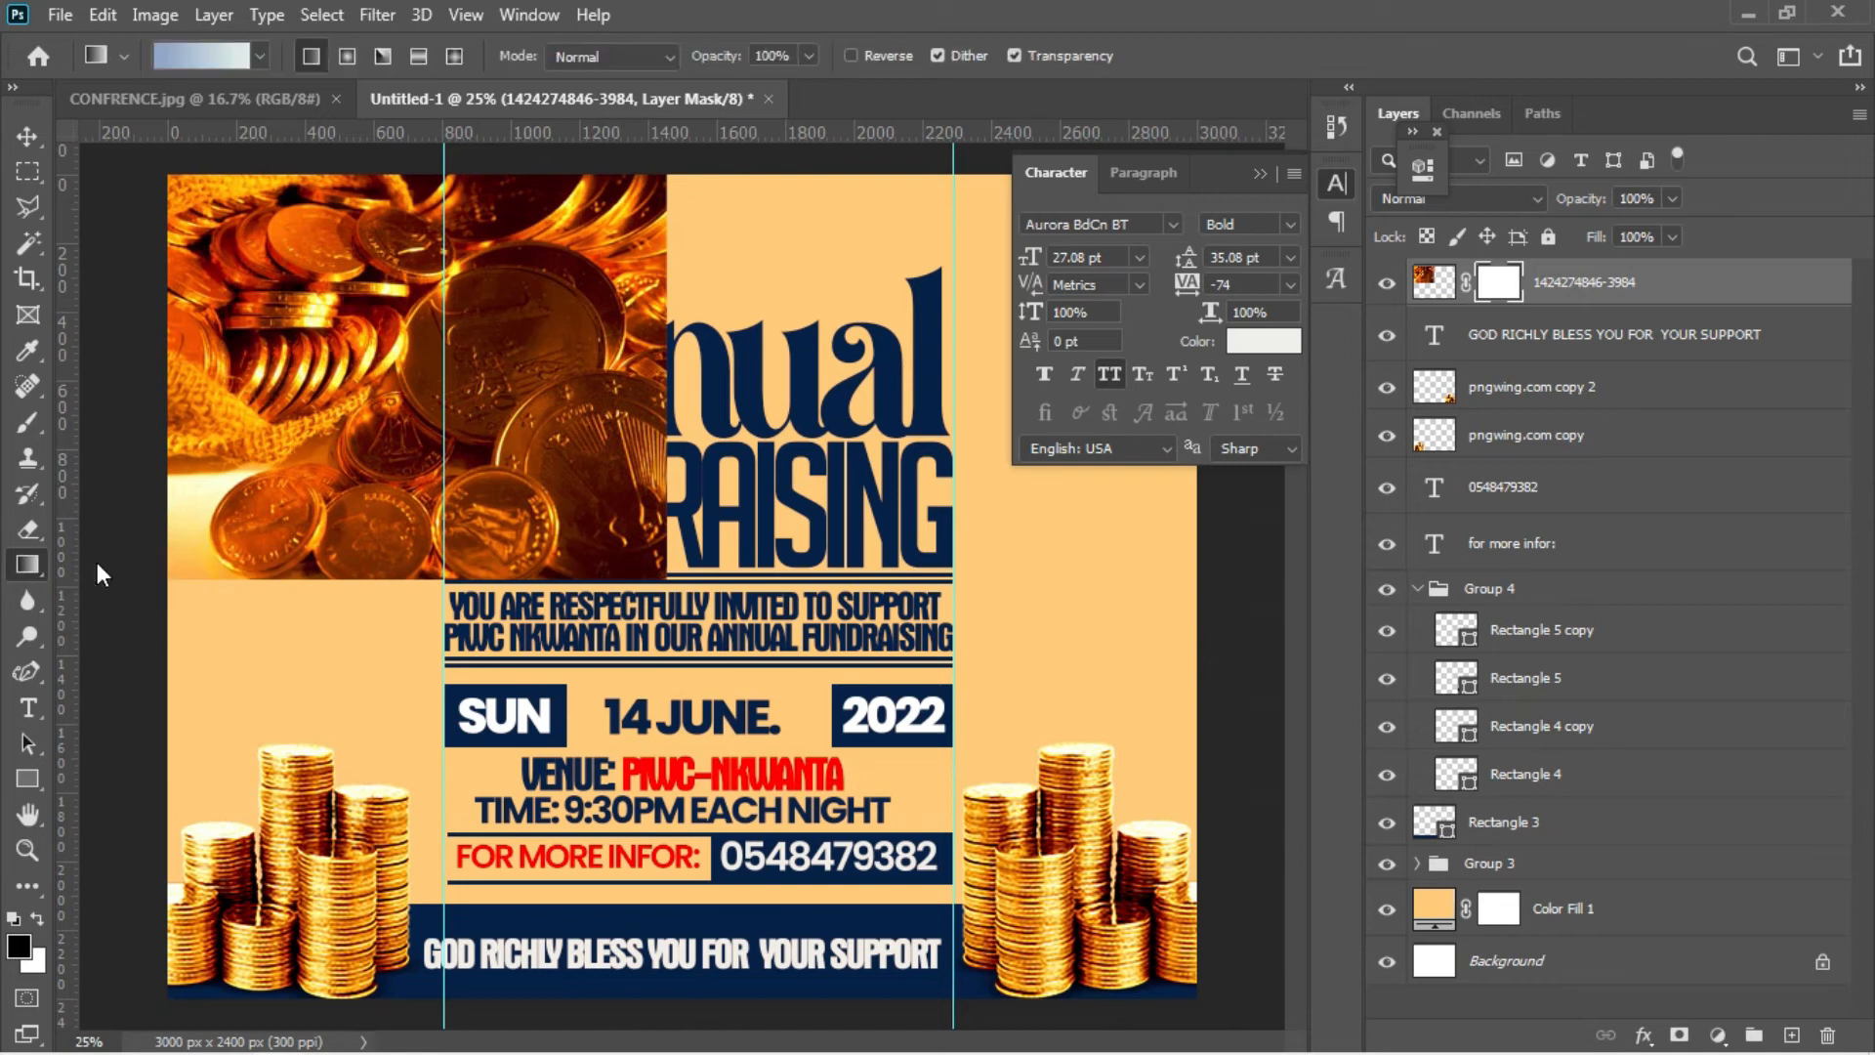
pyautogui.click(226, 61)
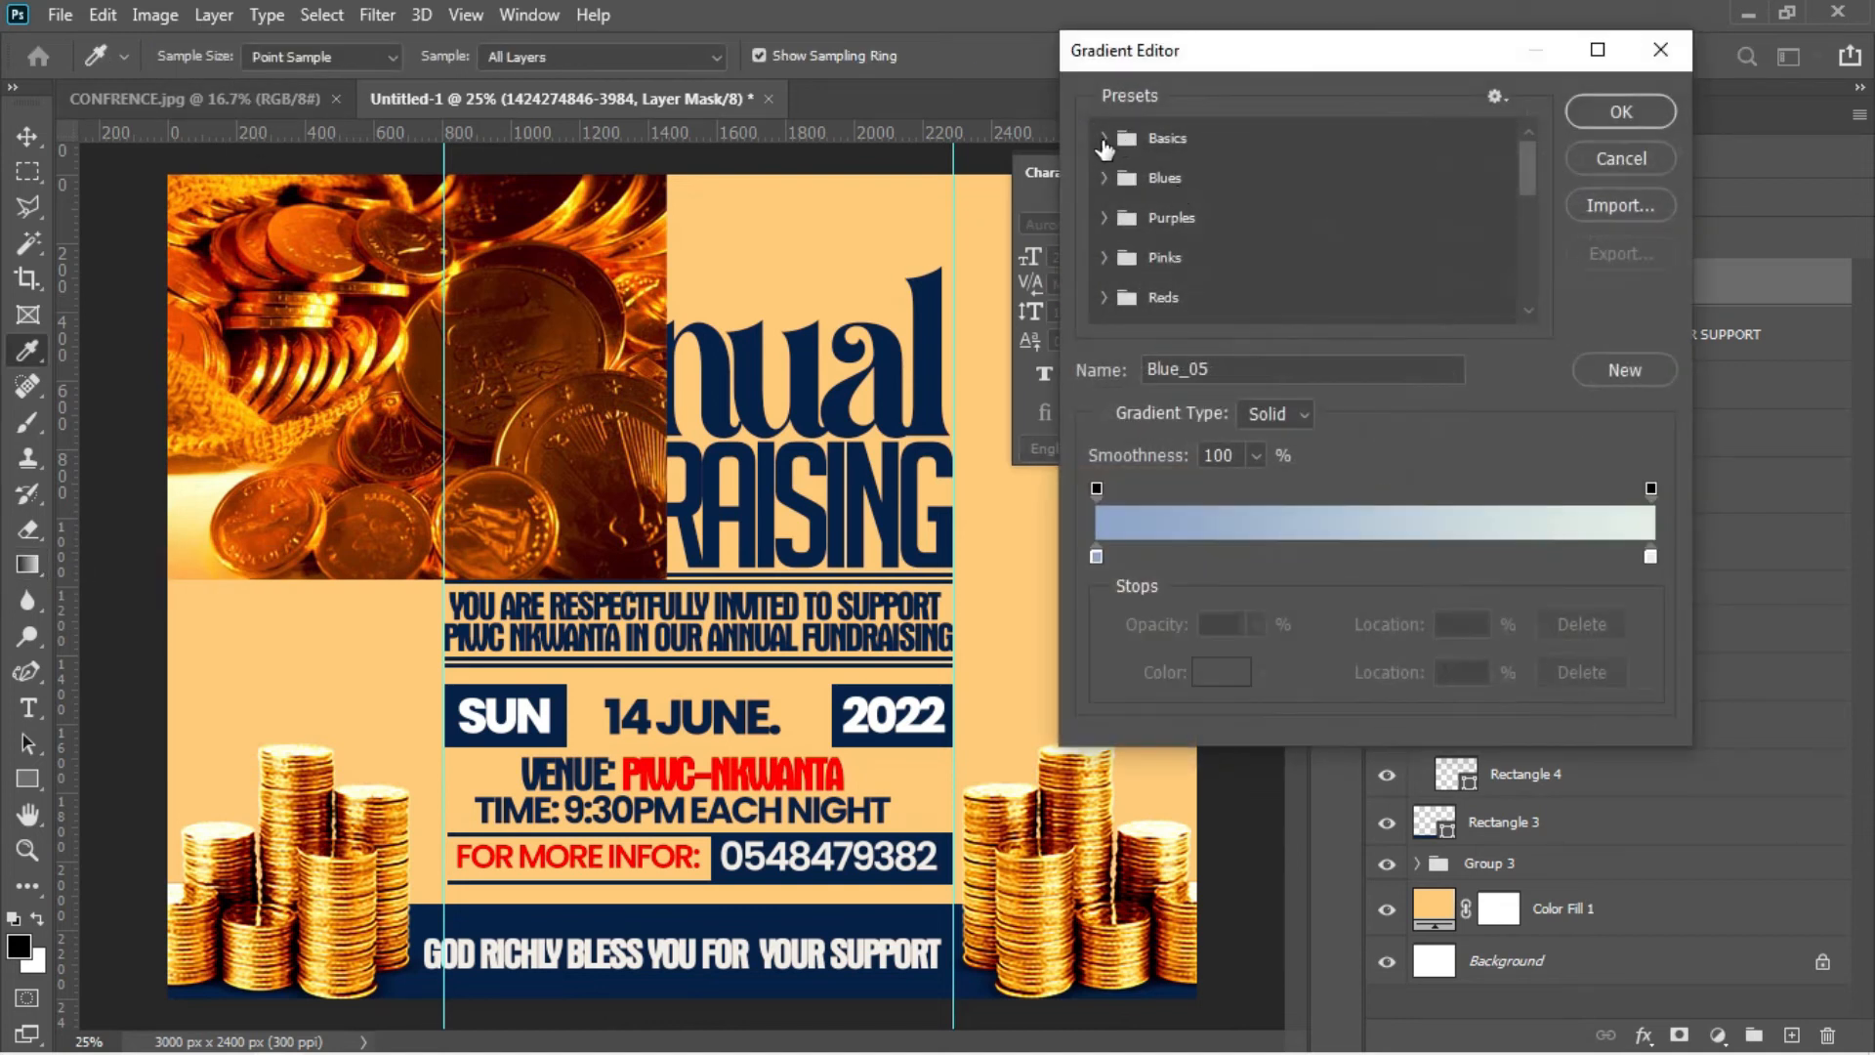
pyautogui.click(1103, 138)
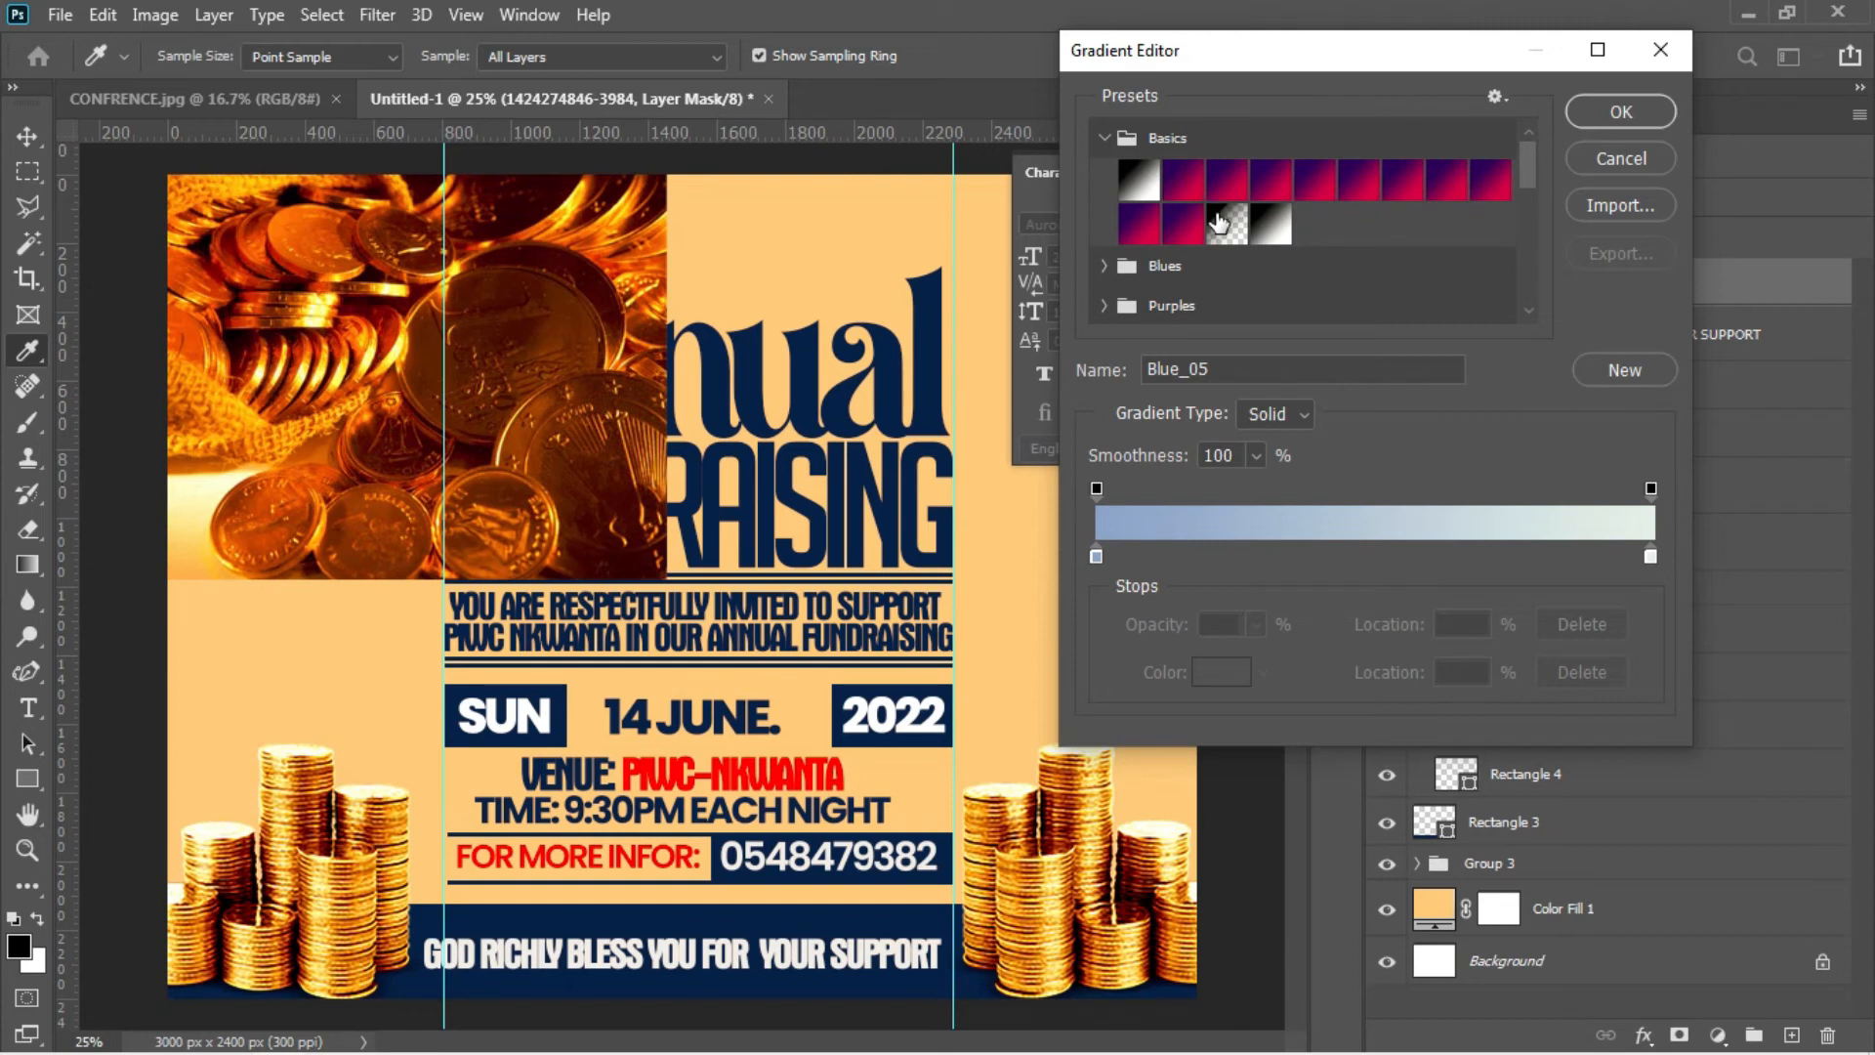
pyautogui.click(1218, 221)
pyautogui.click(1599, 111)
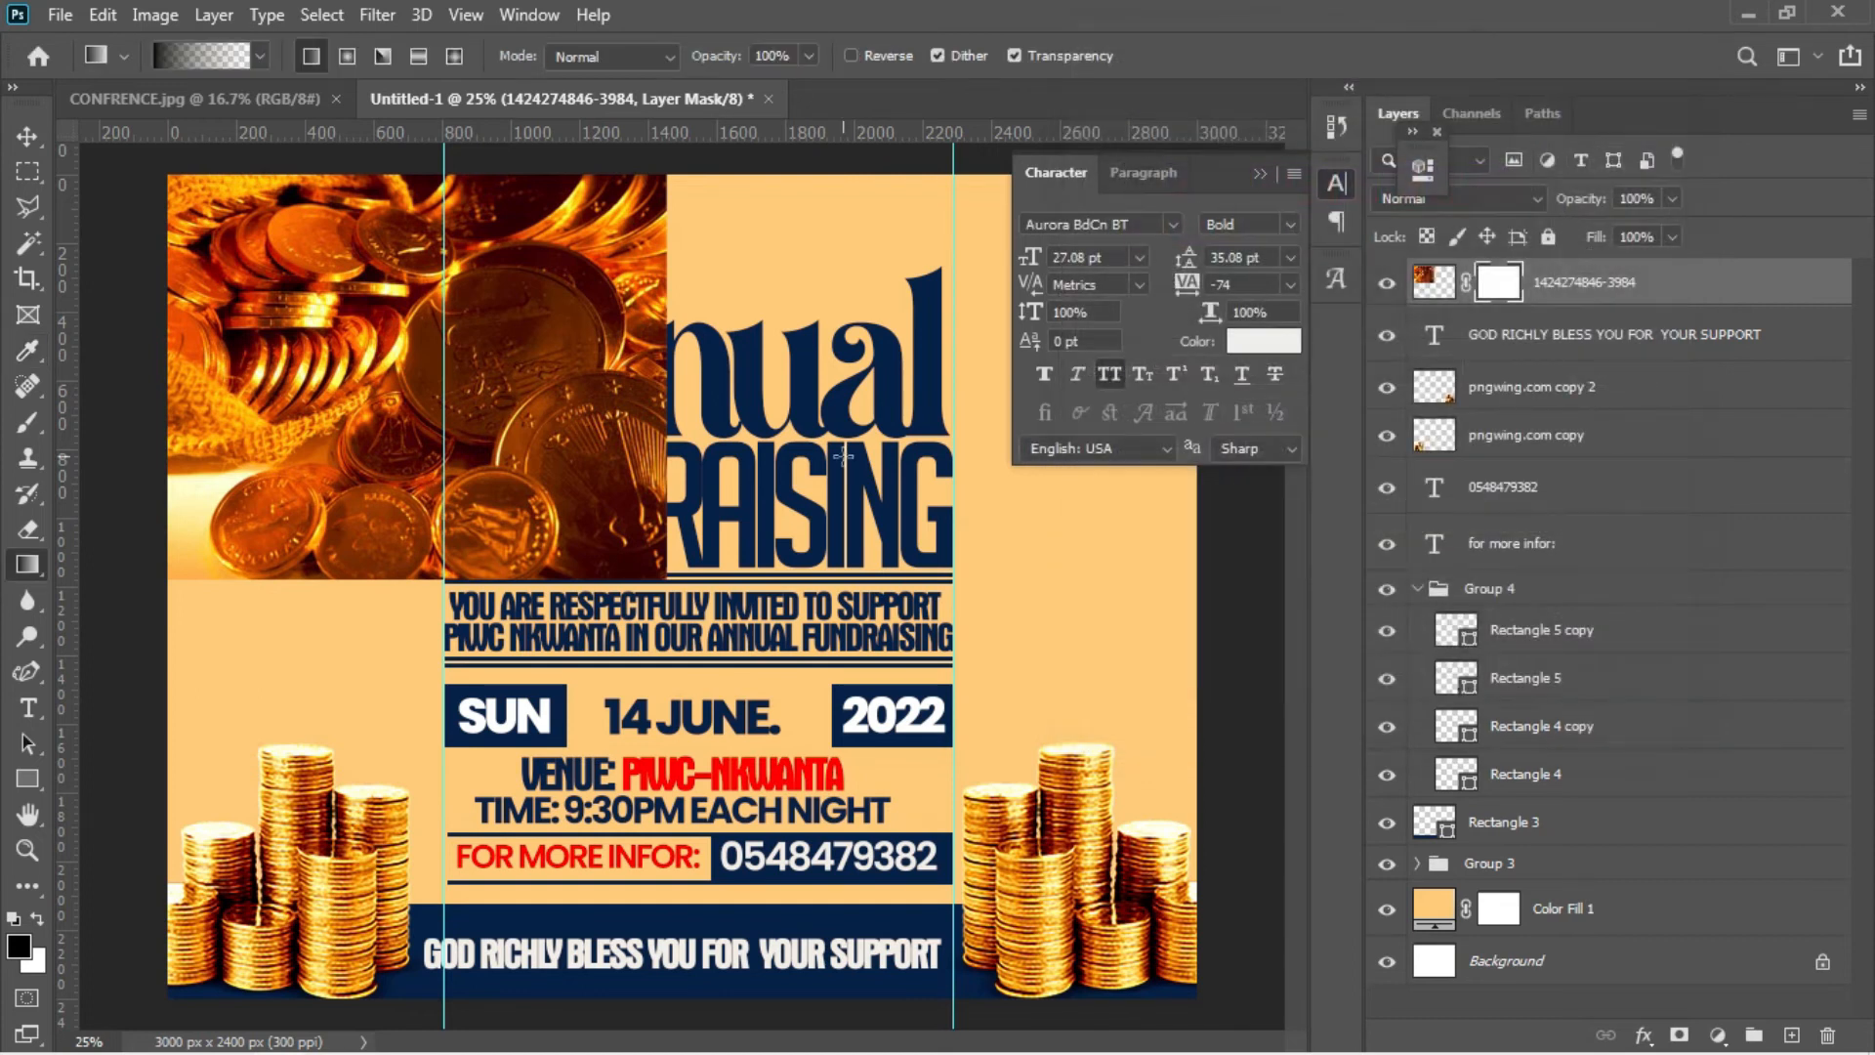
# - Draw linear gradients on the coin photo's layer mask to fade out its lower part and right side
pyautogui.moveTo(400, 710)
pyautogui.mouseDown()
pyautogui.moveTo(410, 318)
pyautogui.moveTo(447, 215)
pyautogui.mouseUp()
pyautogui.moveTo(753, 315); pyautogui.dragTo(270, 319)
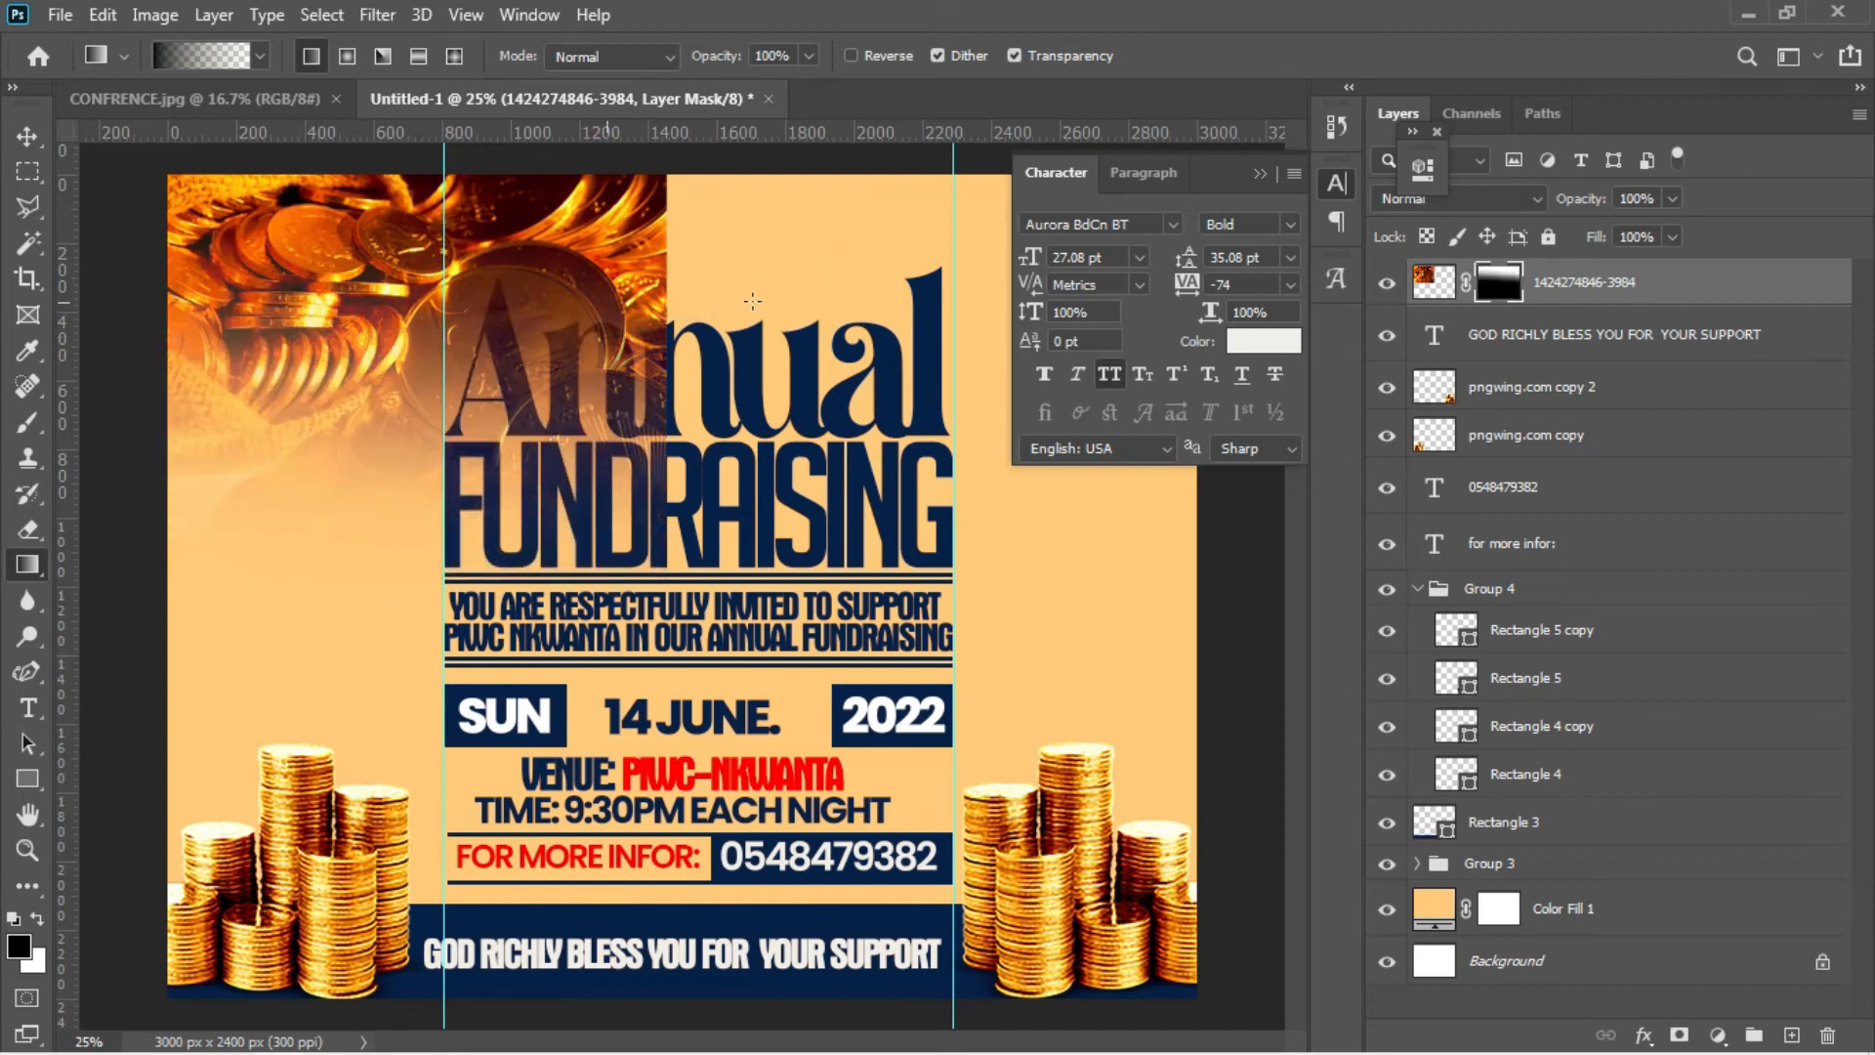
pyautogui.moveTo(644, 321); pyautogui.dragTo(235, 322)
pyautogui.click(29, 138)
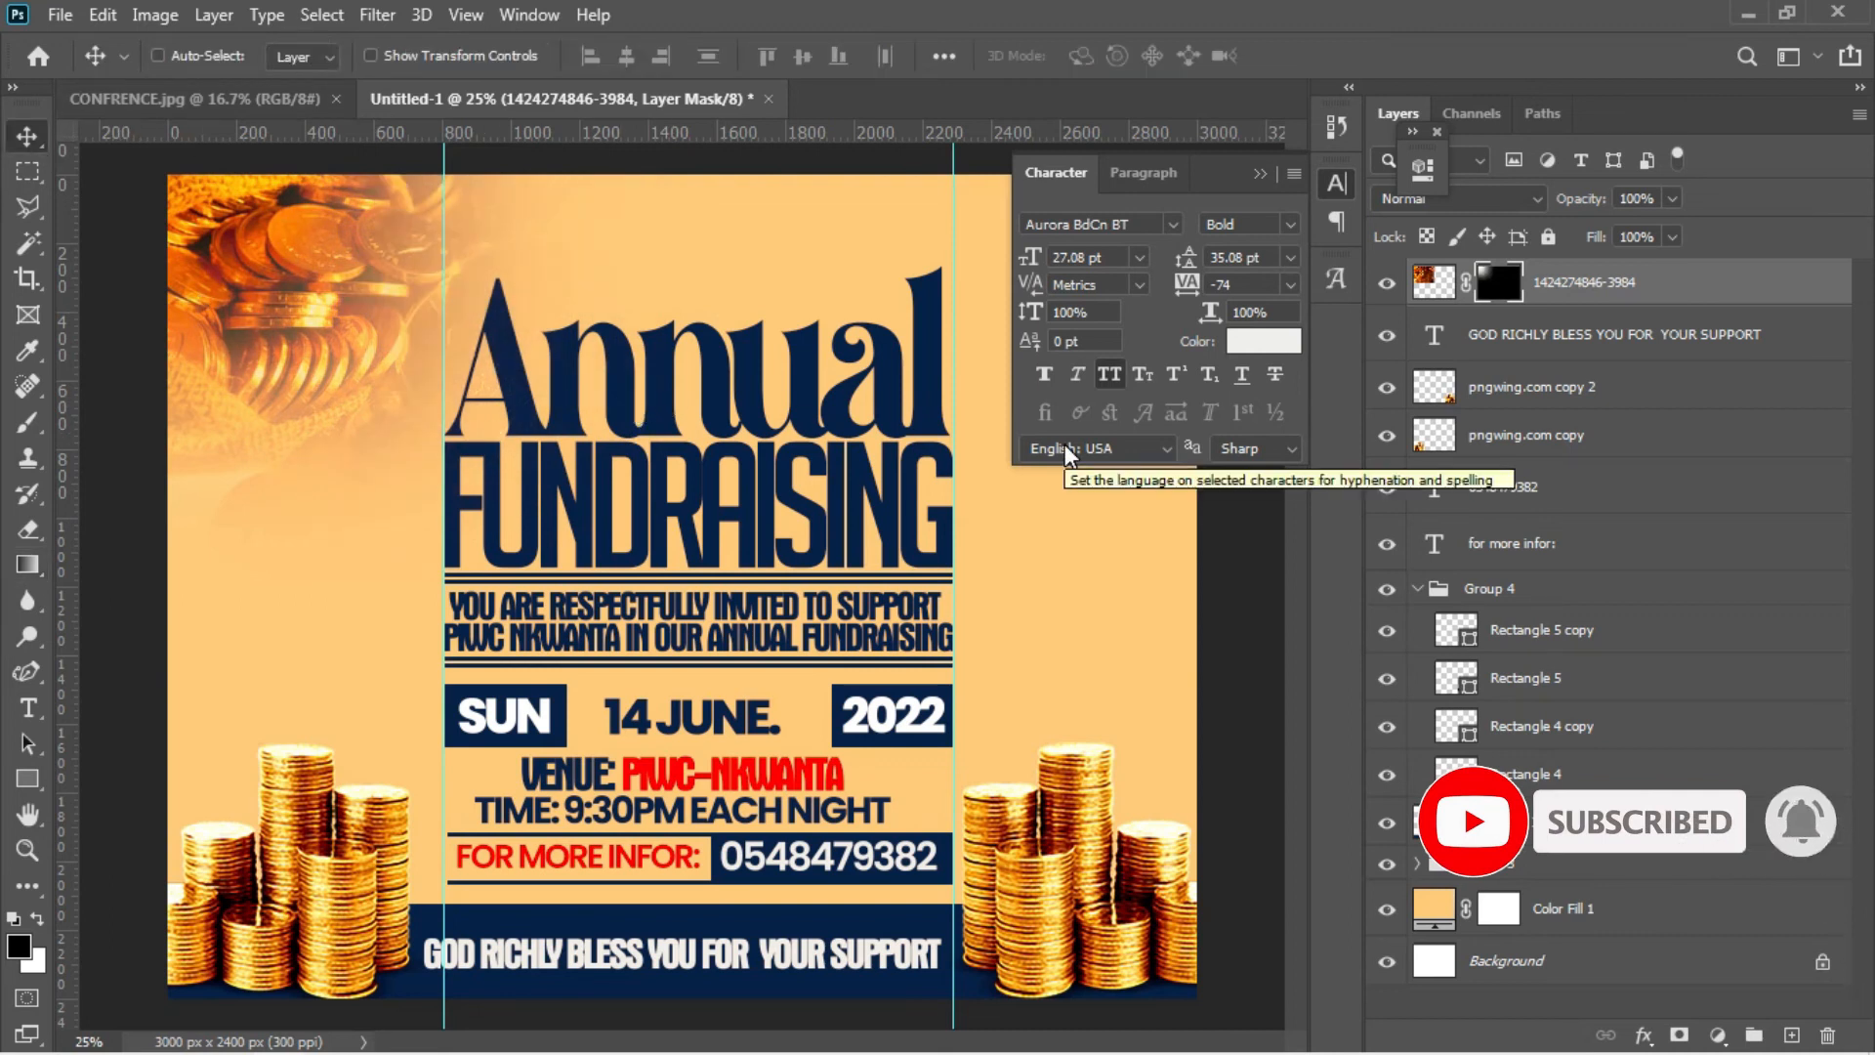
# - Enlarge the masked coin photo to about 115.56% and shift it slightly within the flyer's upper-left corner
pyautogui.hotkey('ctrl', 't')
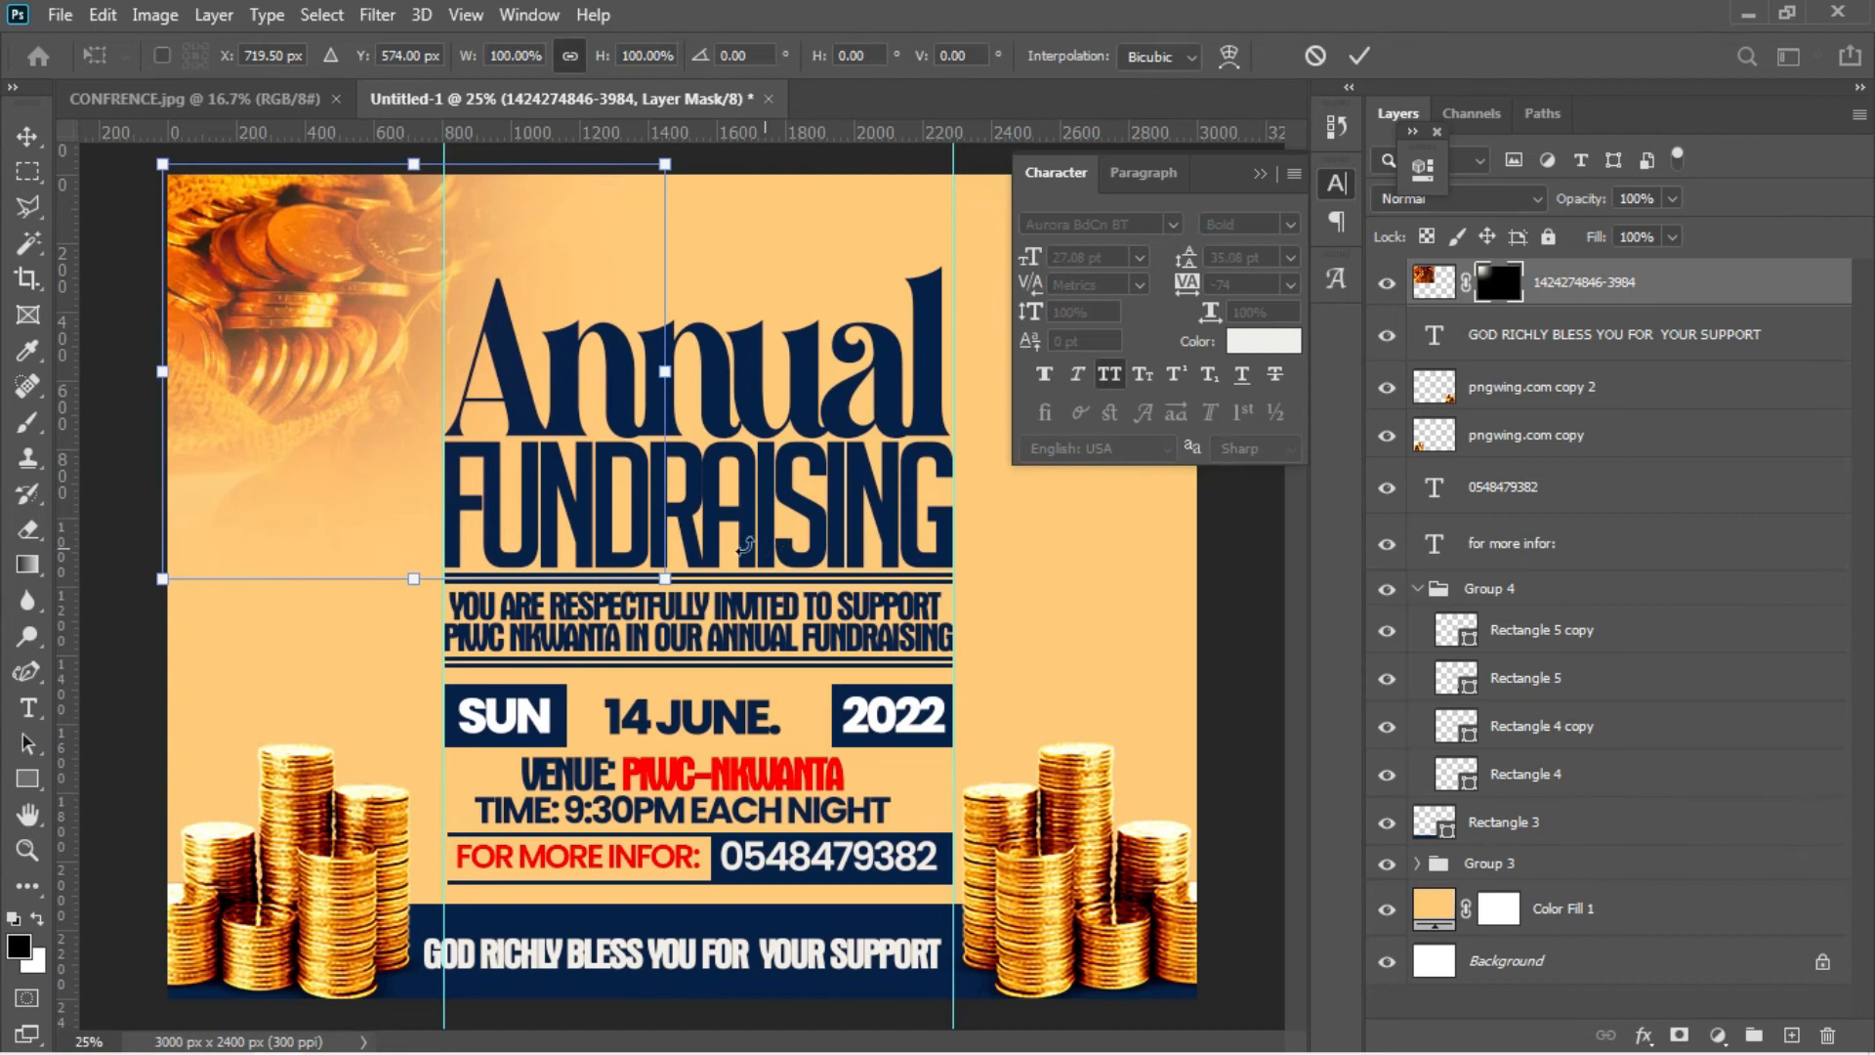
pyautogui.moveTo(665, 576); pyautogui.dragTo(748, 643)
pyautogui.press('Return')
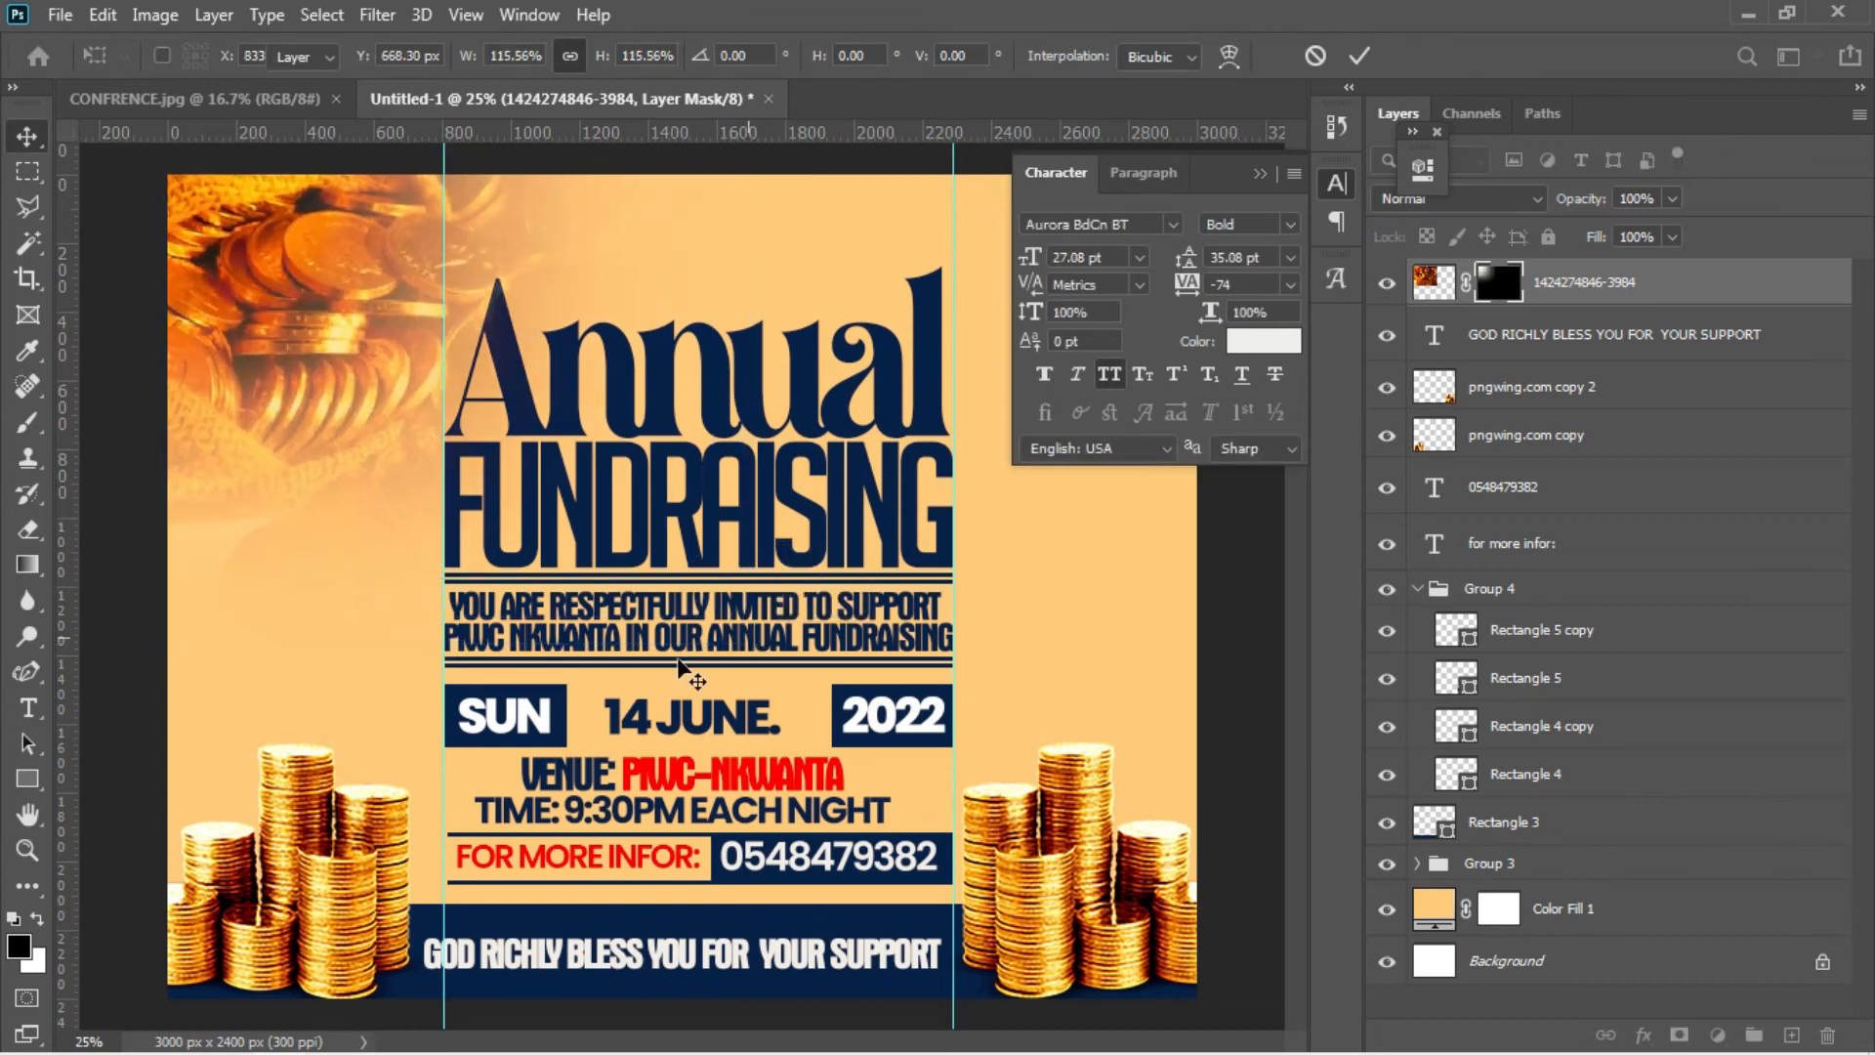
pyautogui.moveTo(402, 330)
pyautogui.mouseDown()
pyautogui.moveTo(347, 312)
pyautogui.moveTo(385, 340)
pyautogui.mouseUp()
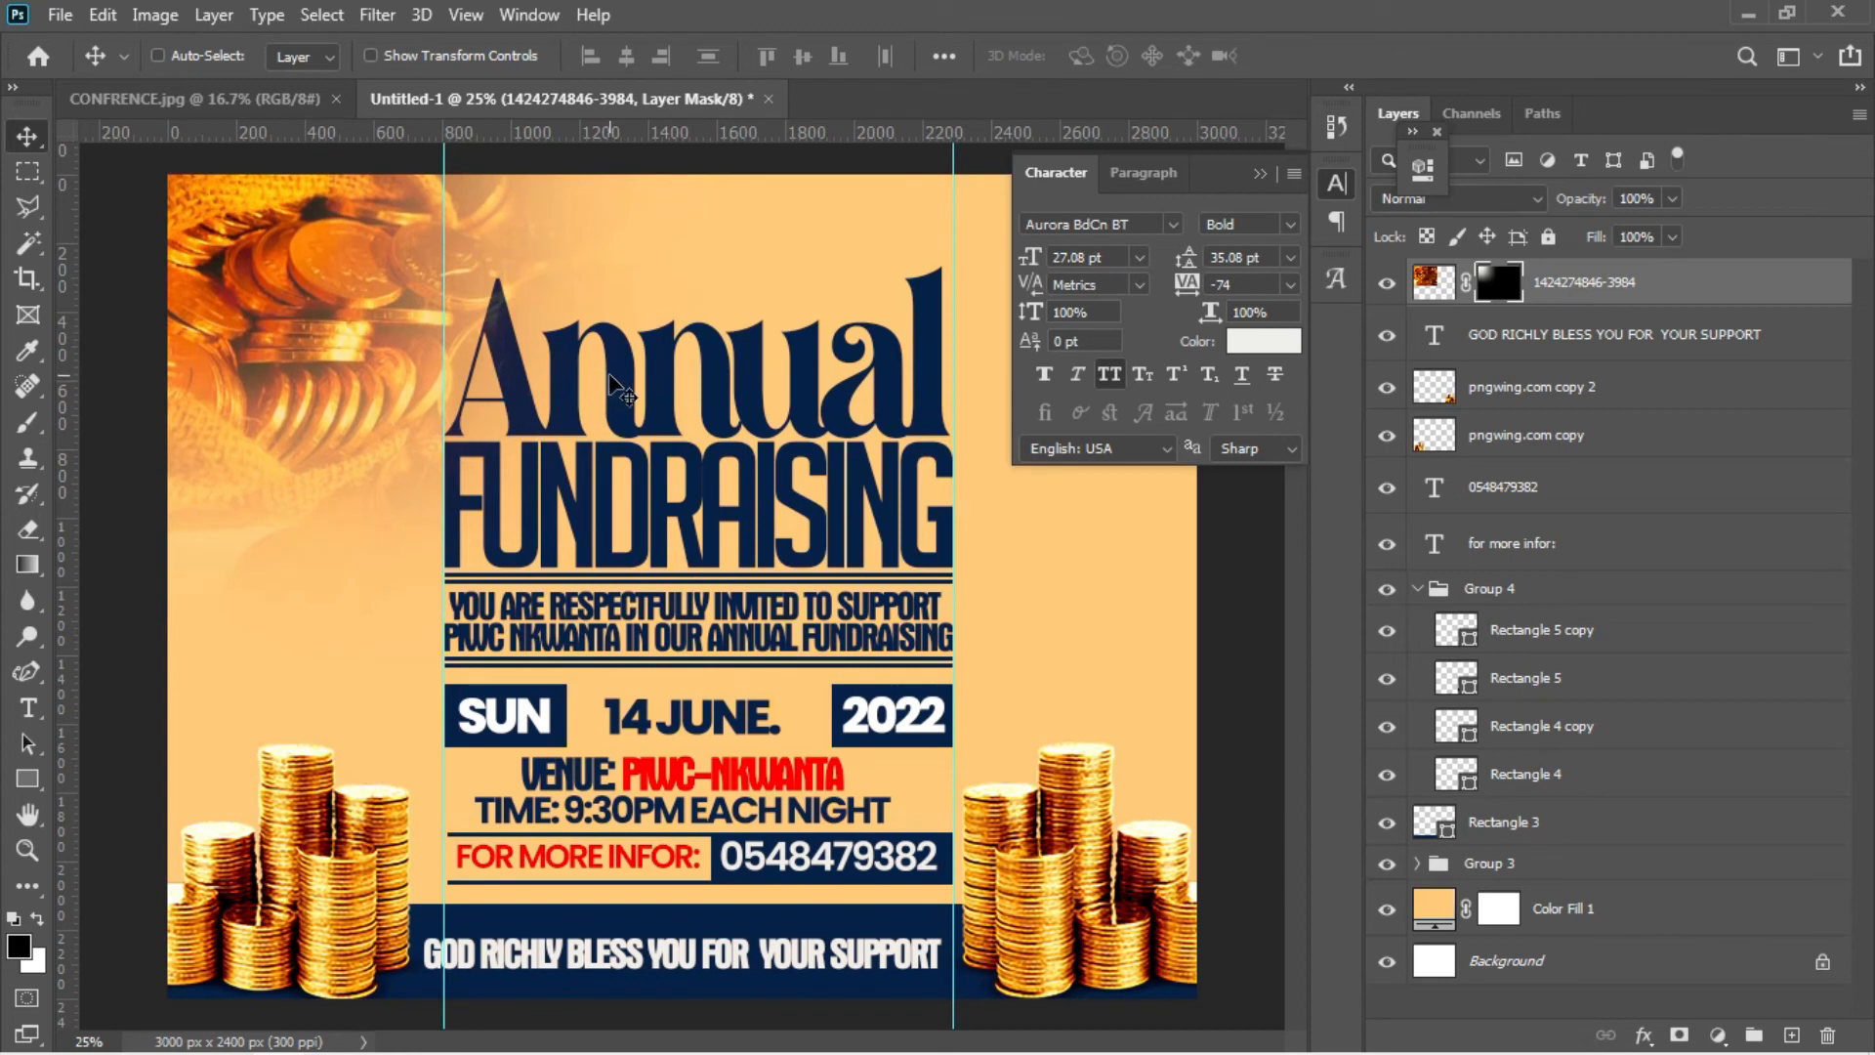
# - Brush black on the layer mask to clear the coin photo from the title letters, and collapse the Character settings
pyautogui.press('b')
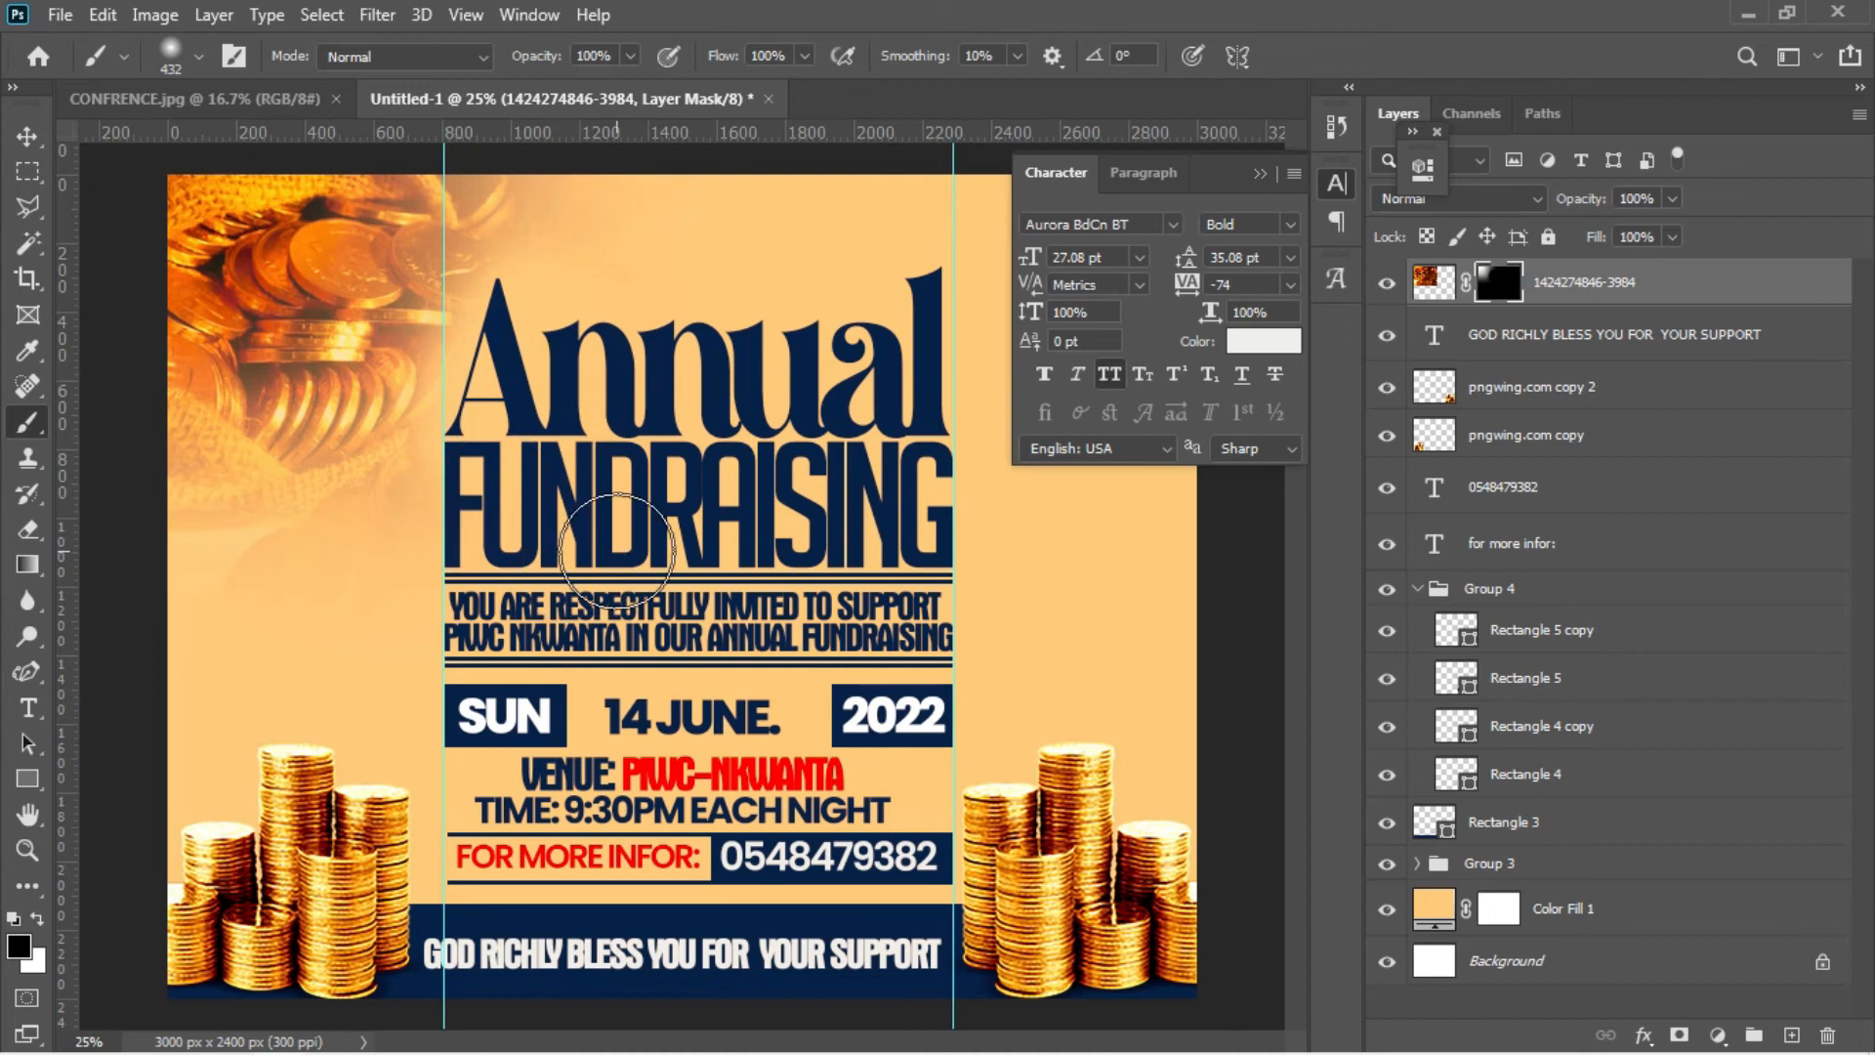
pyautogui.click(1264, 177)
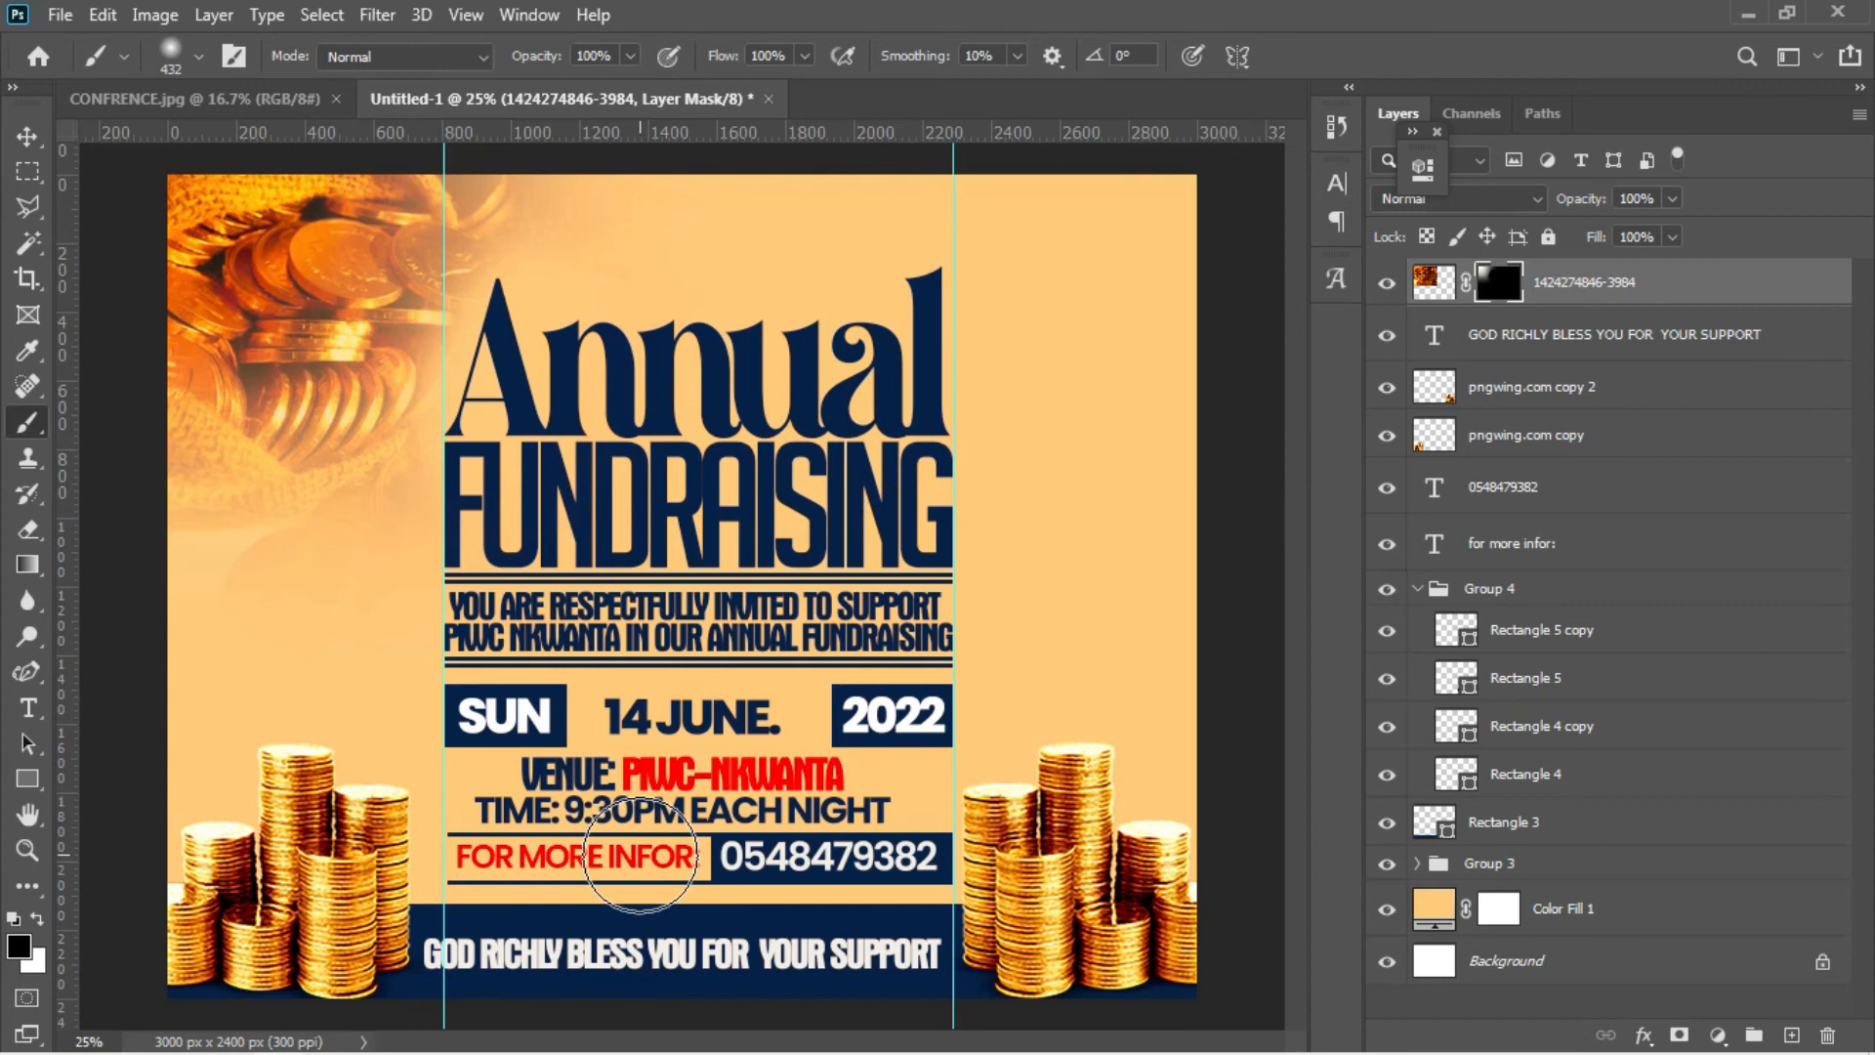
pyautogui.press('v')
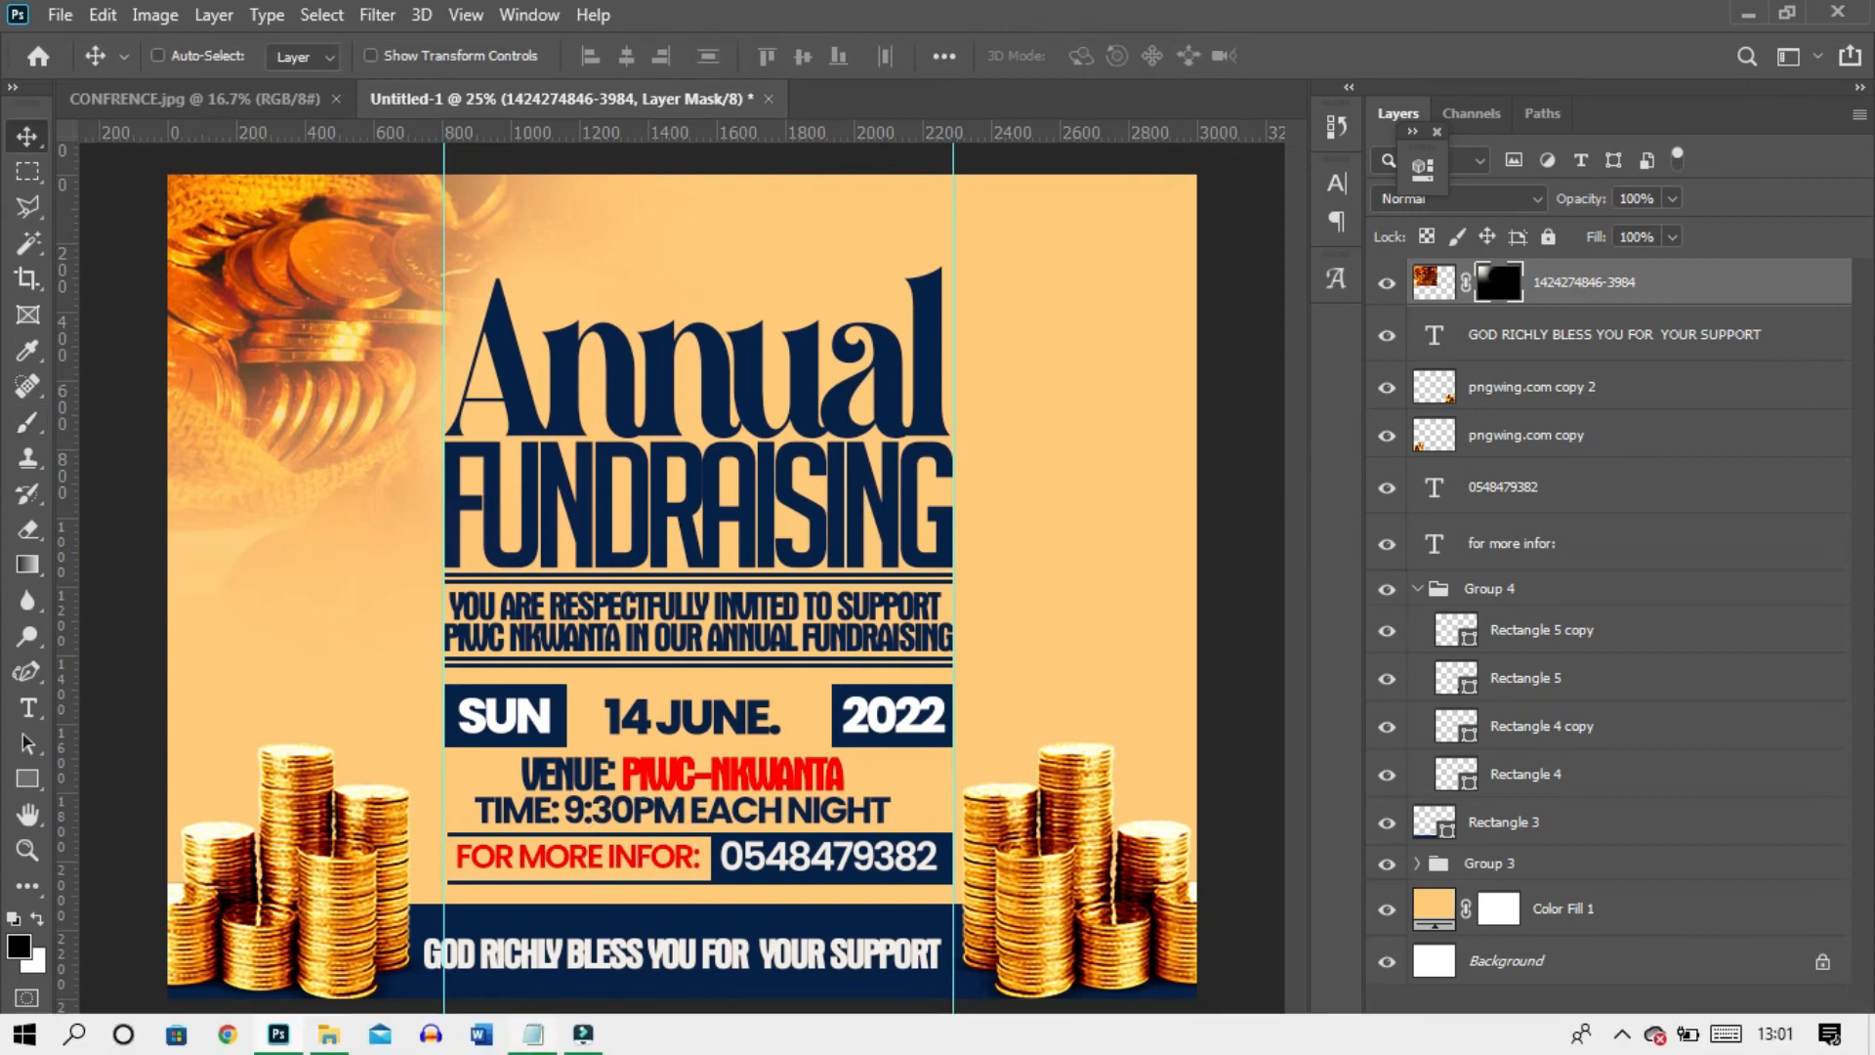
# - Switch to the Notepad file n and copy the line "SPECIAL INVITATION TO"
pyautogui.click(528, 962)
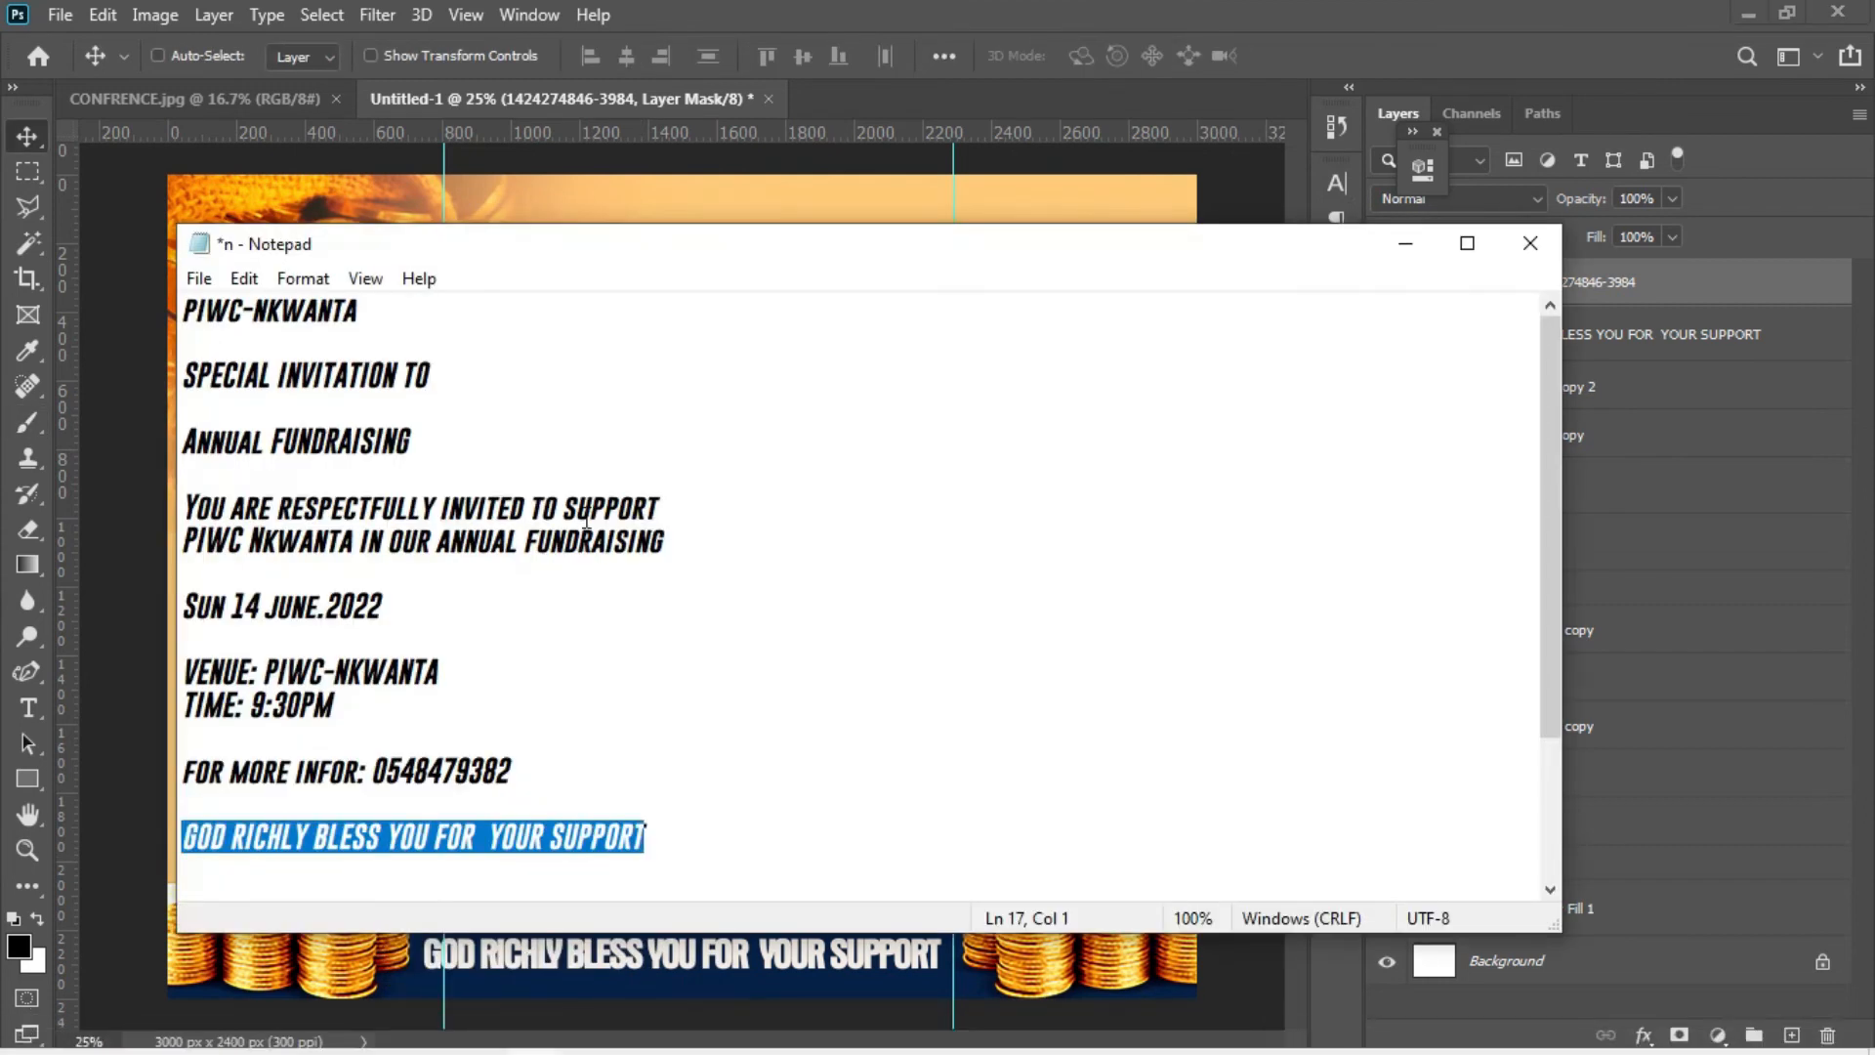
pyautogui.moveTo(430, 379); pyautogui.dragTo(179, 374)
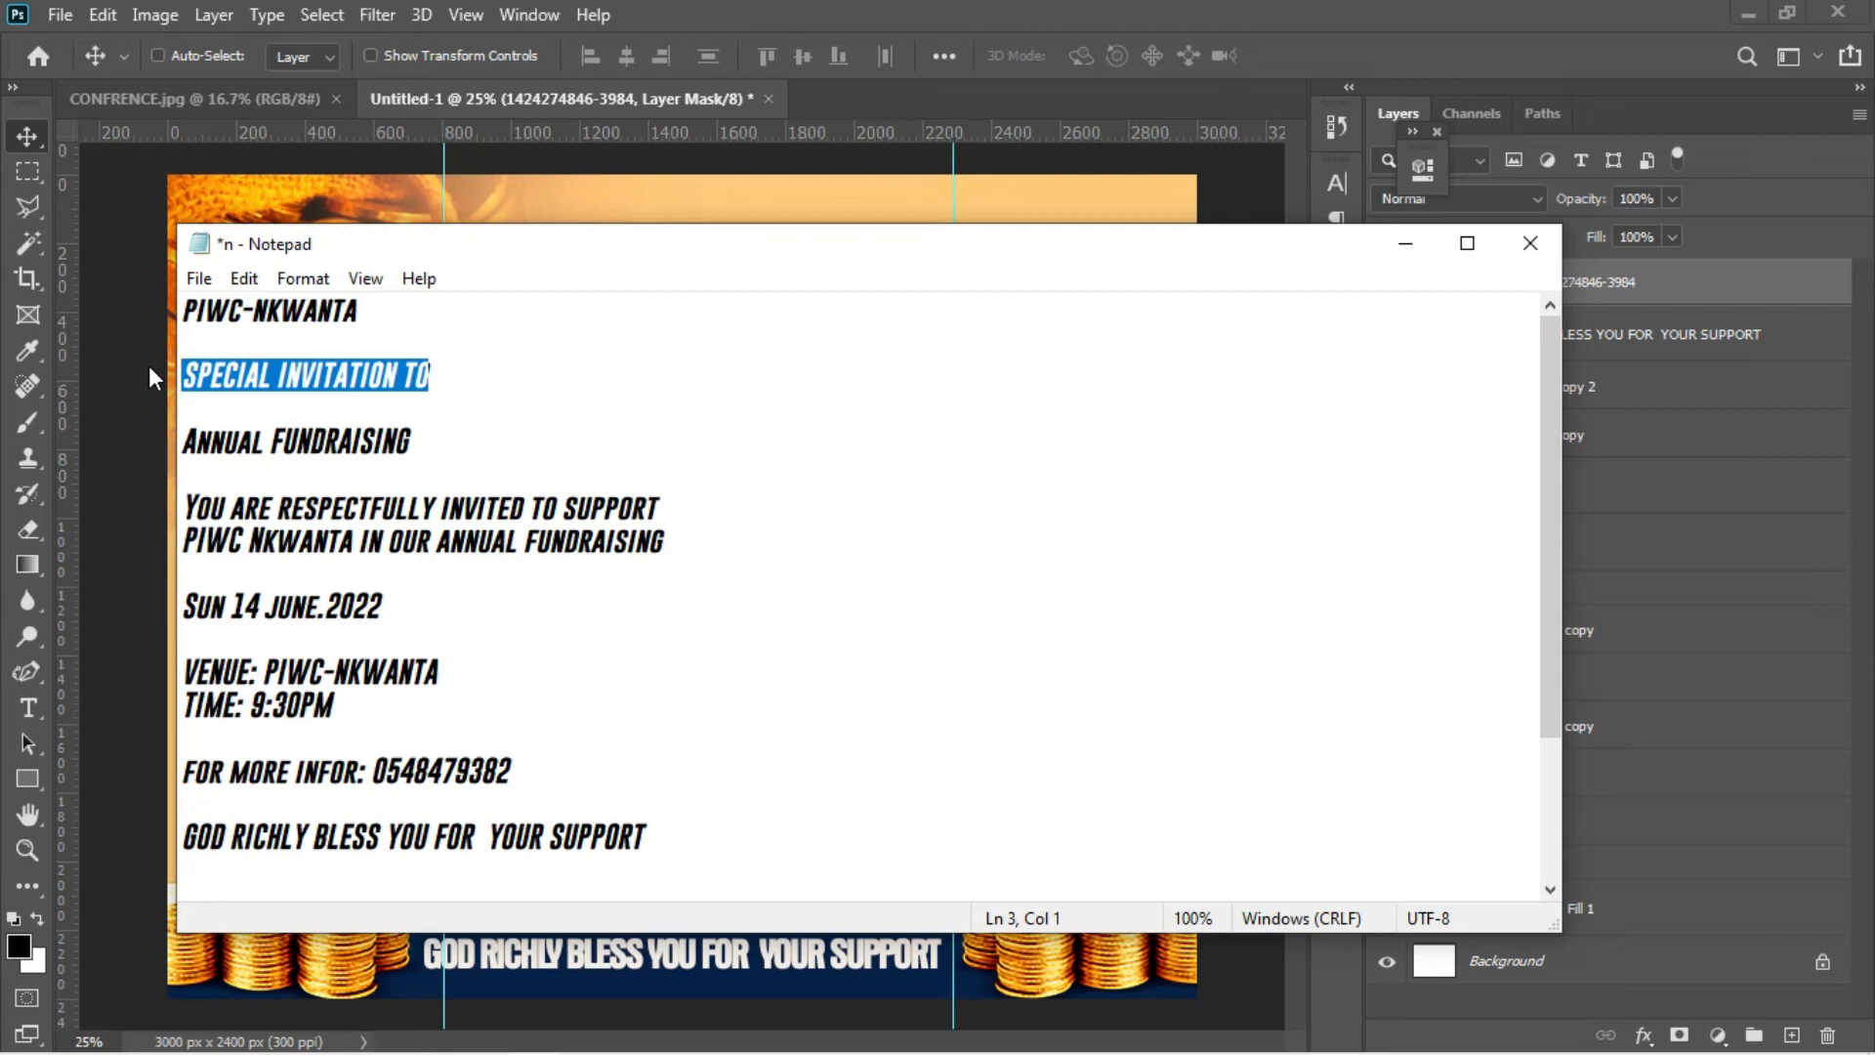
pyautogui.click(150, 379)
# - Create a new text layer in the empty area near the title in Photoshop and paste "SPECIAL INVITATION TO" into it
pyautogui.press('t')
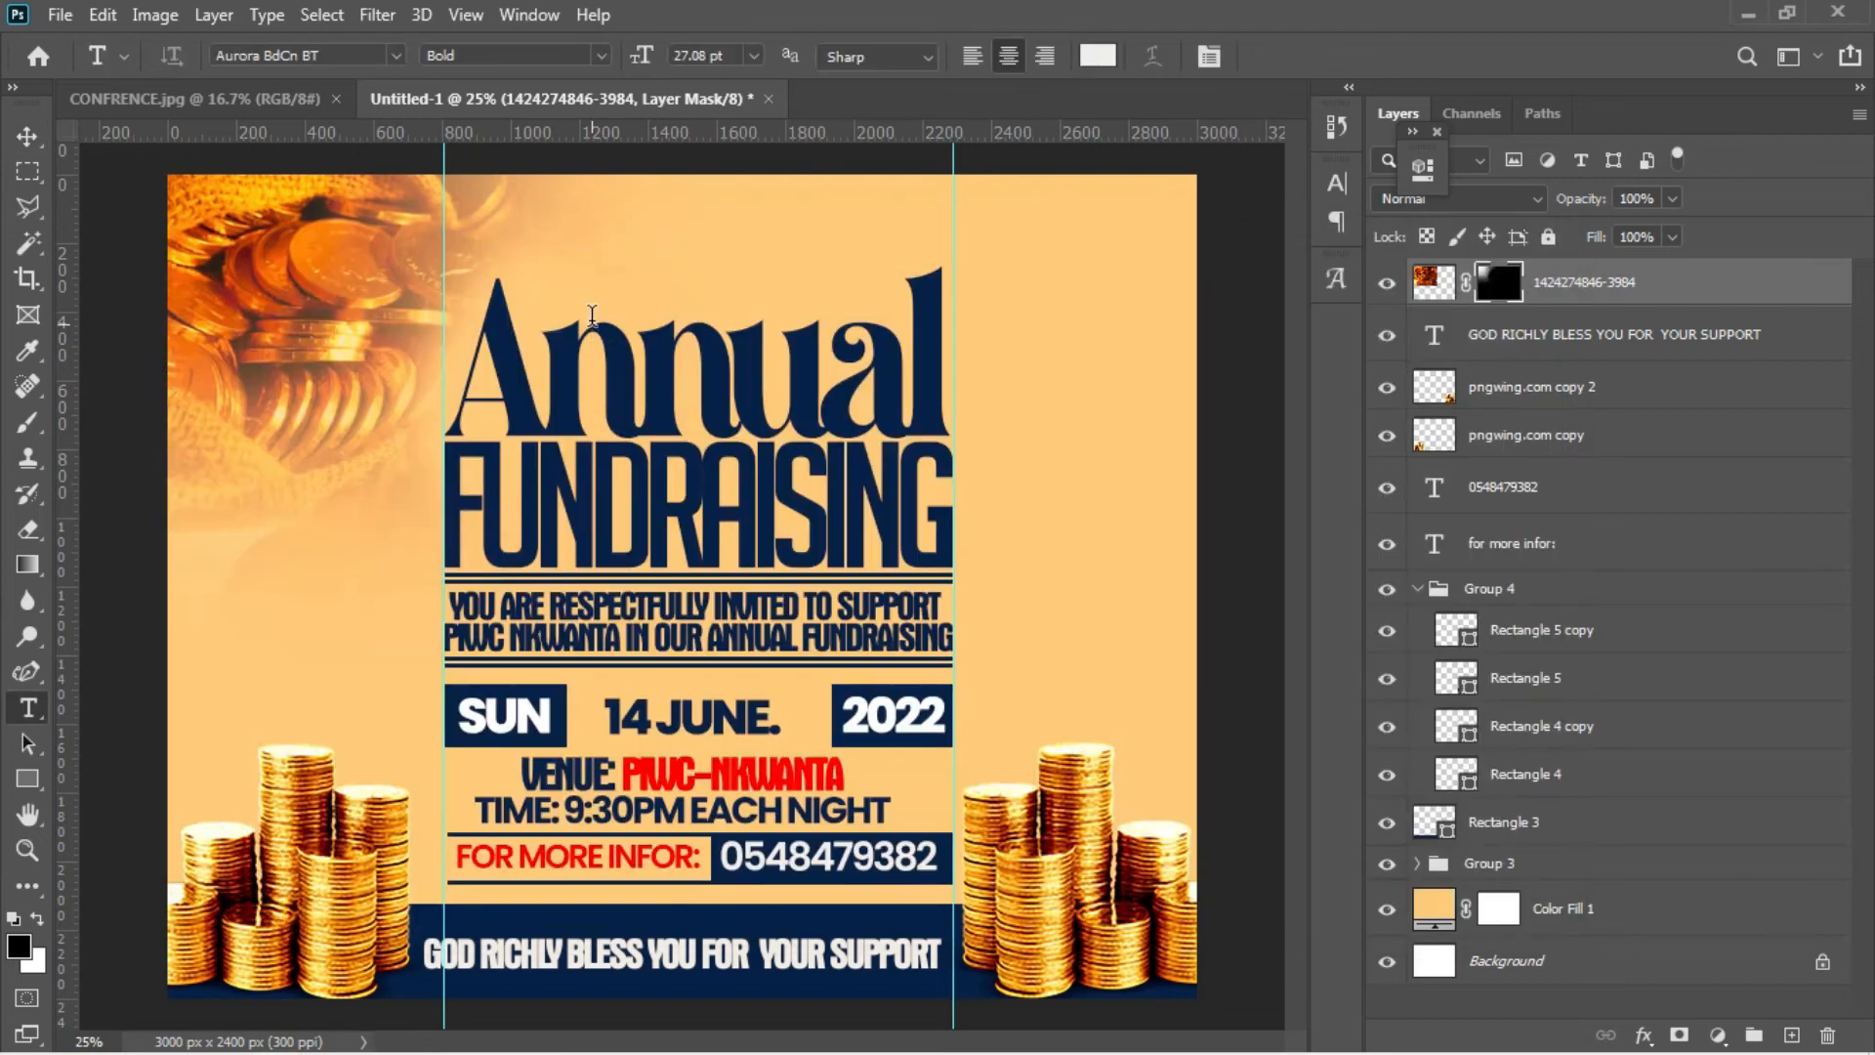
pyautogui.click(571, 262)
pyautogui.click(27, 136)
pyautogui.press('t')
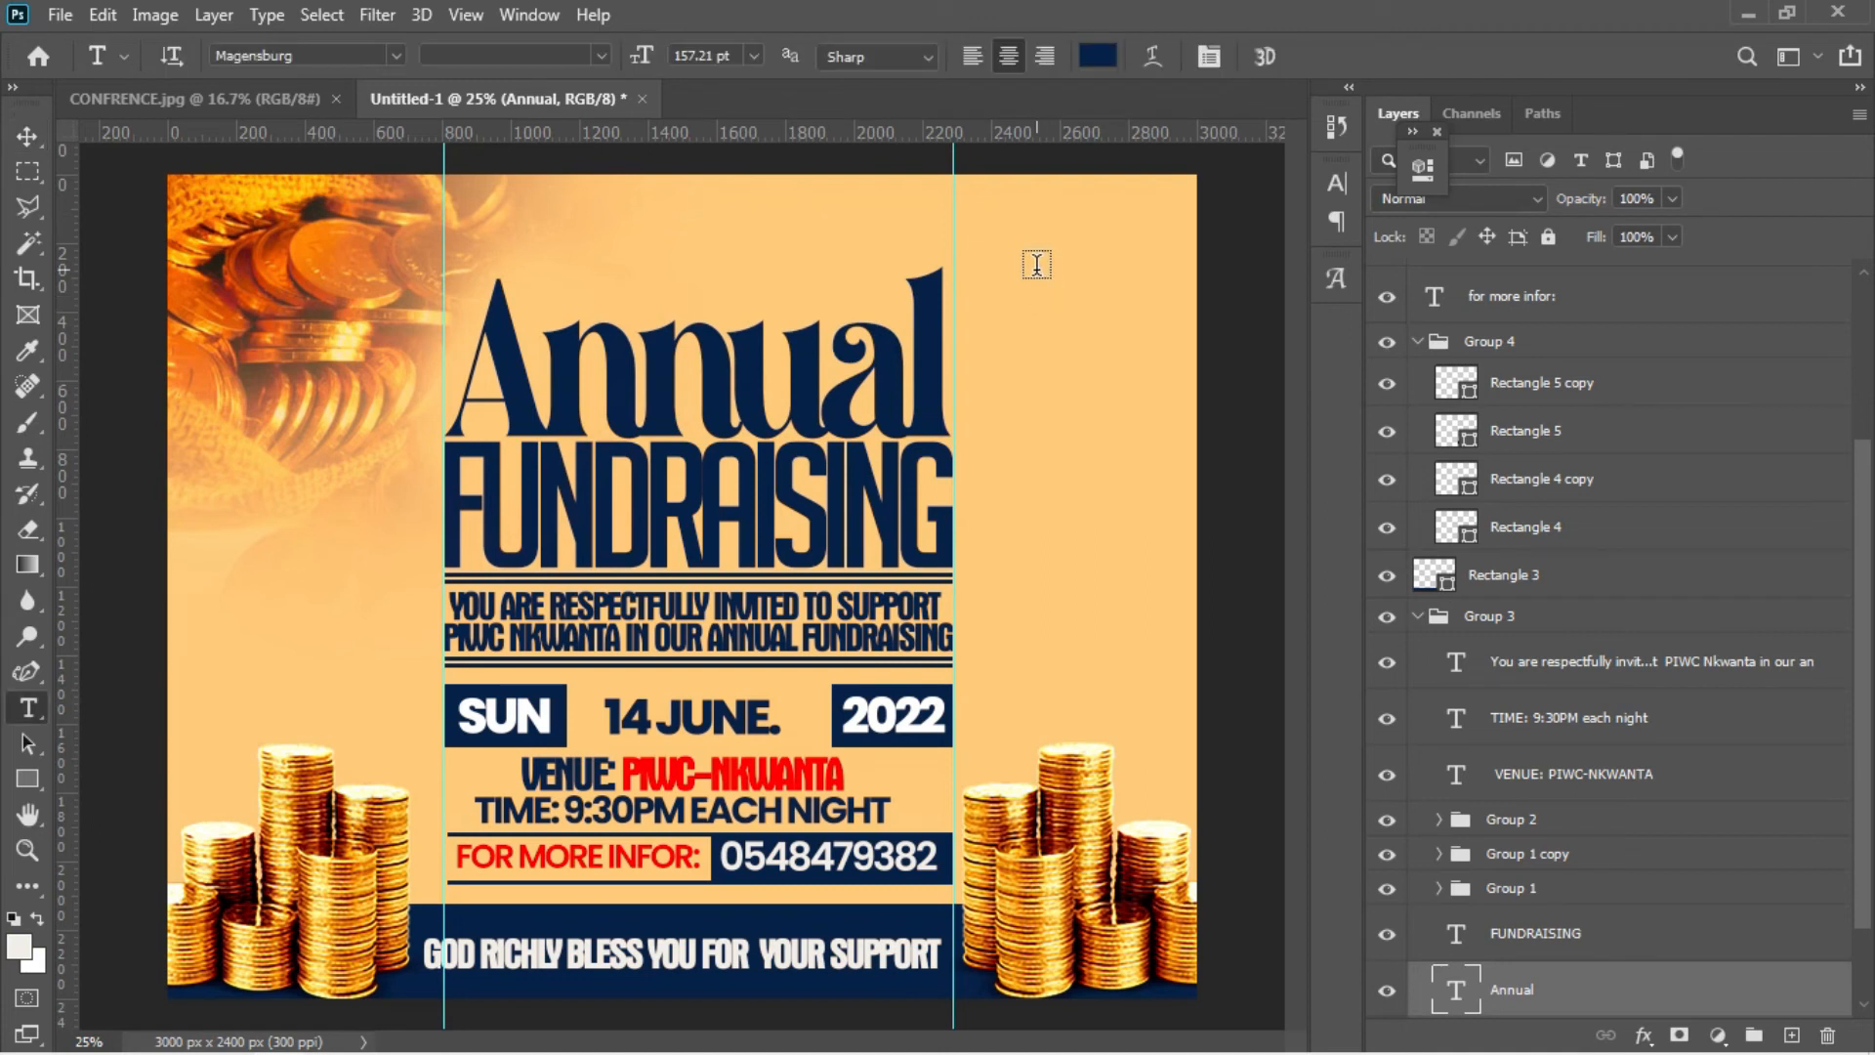
pyautogui.click(1037, 264)
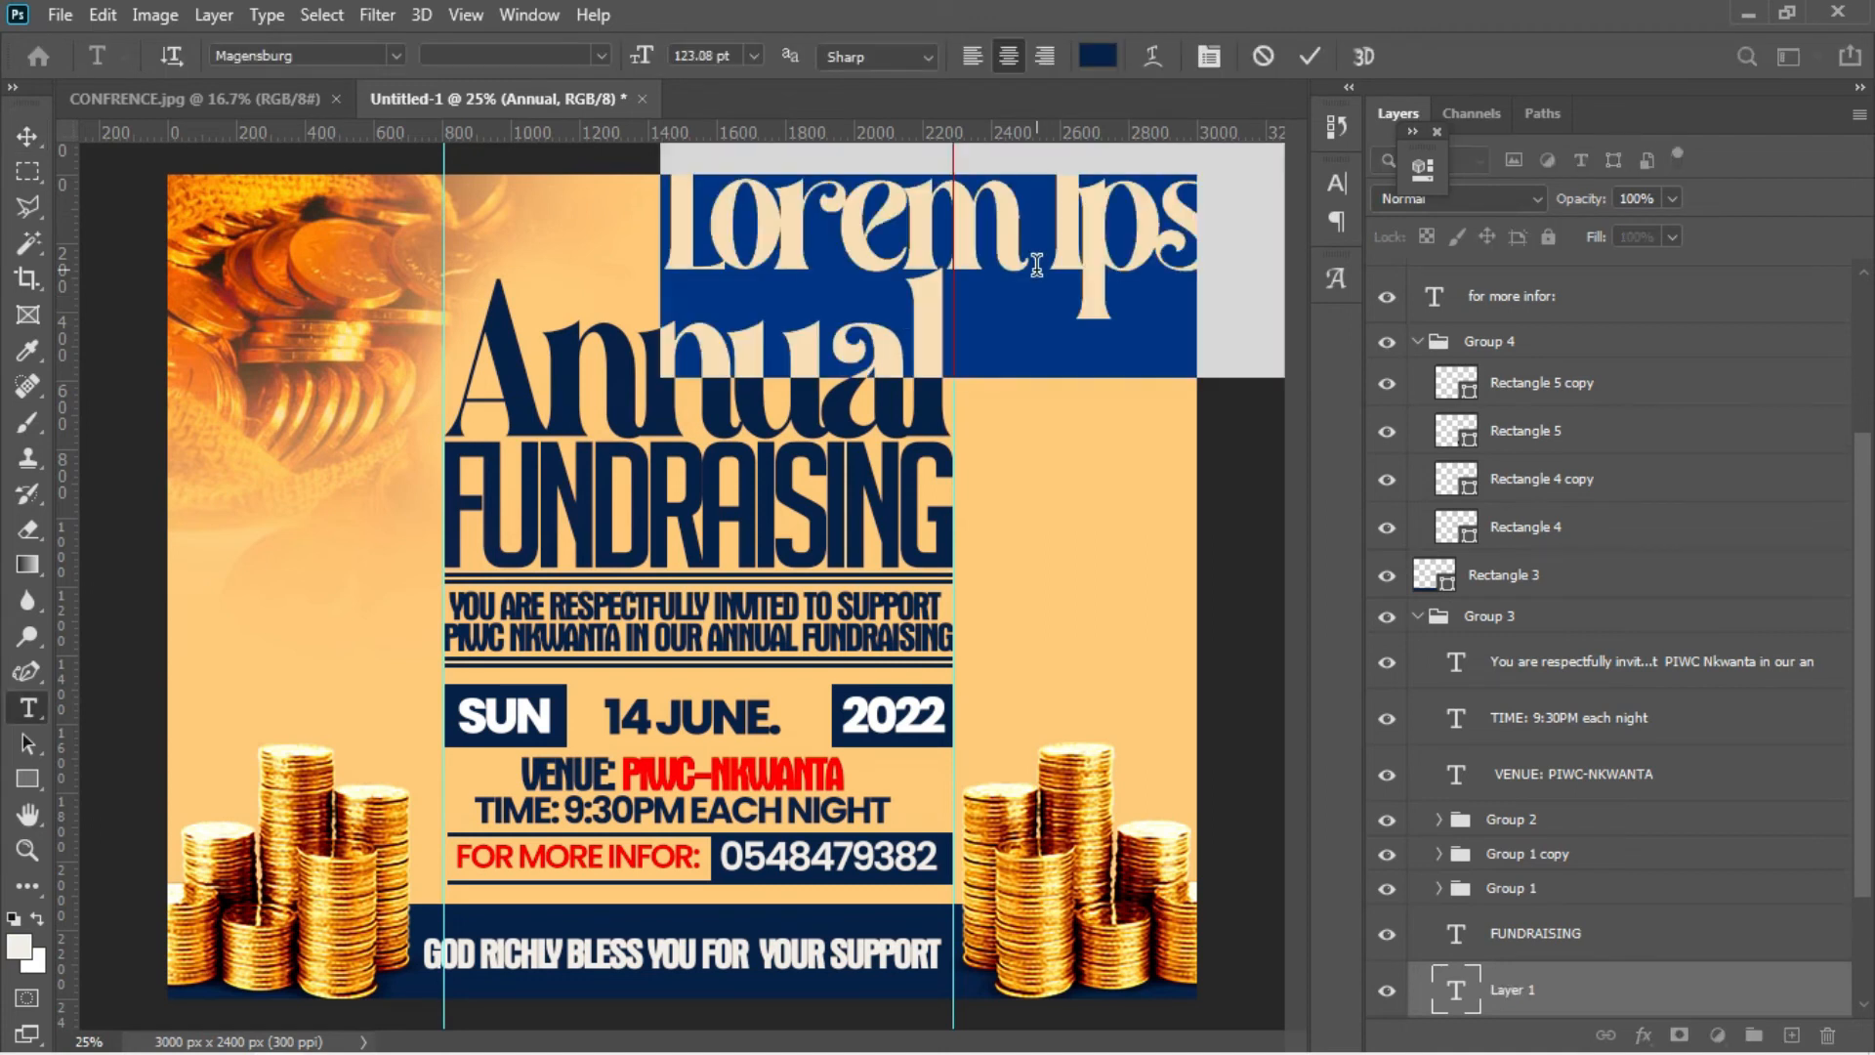
pyautogui.press('BackSpace')
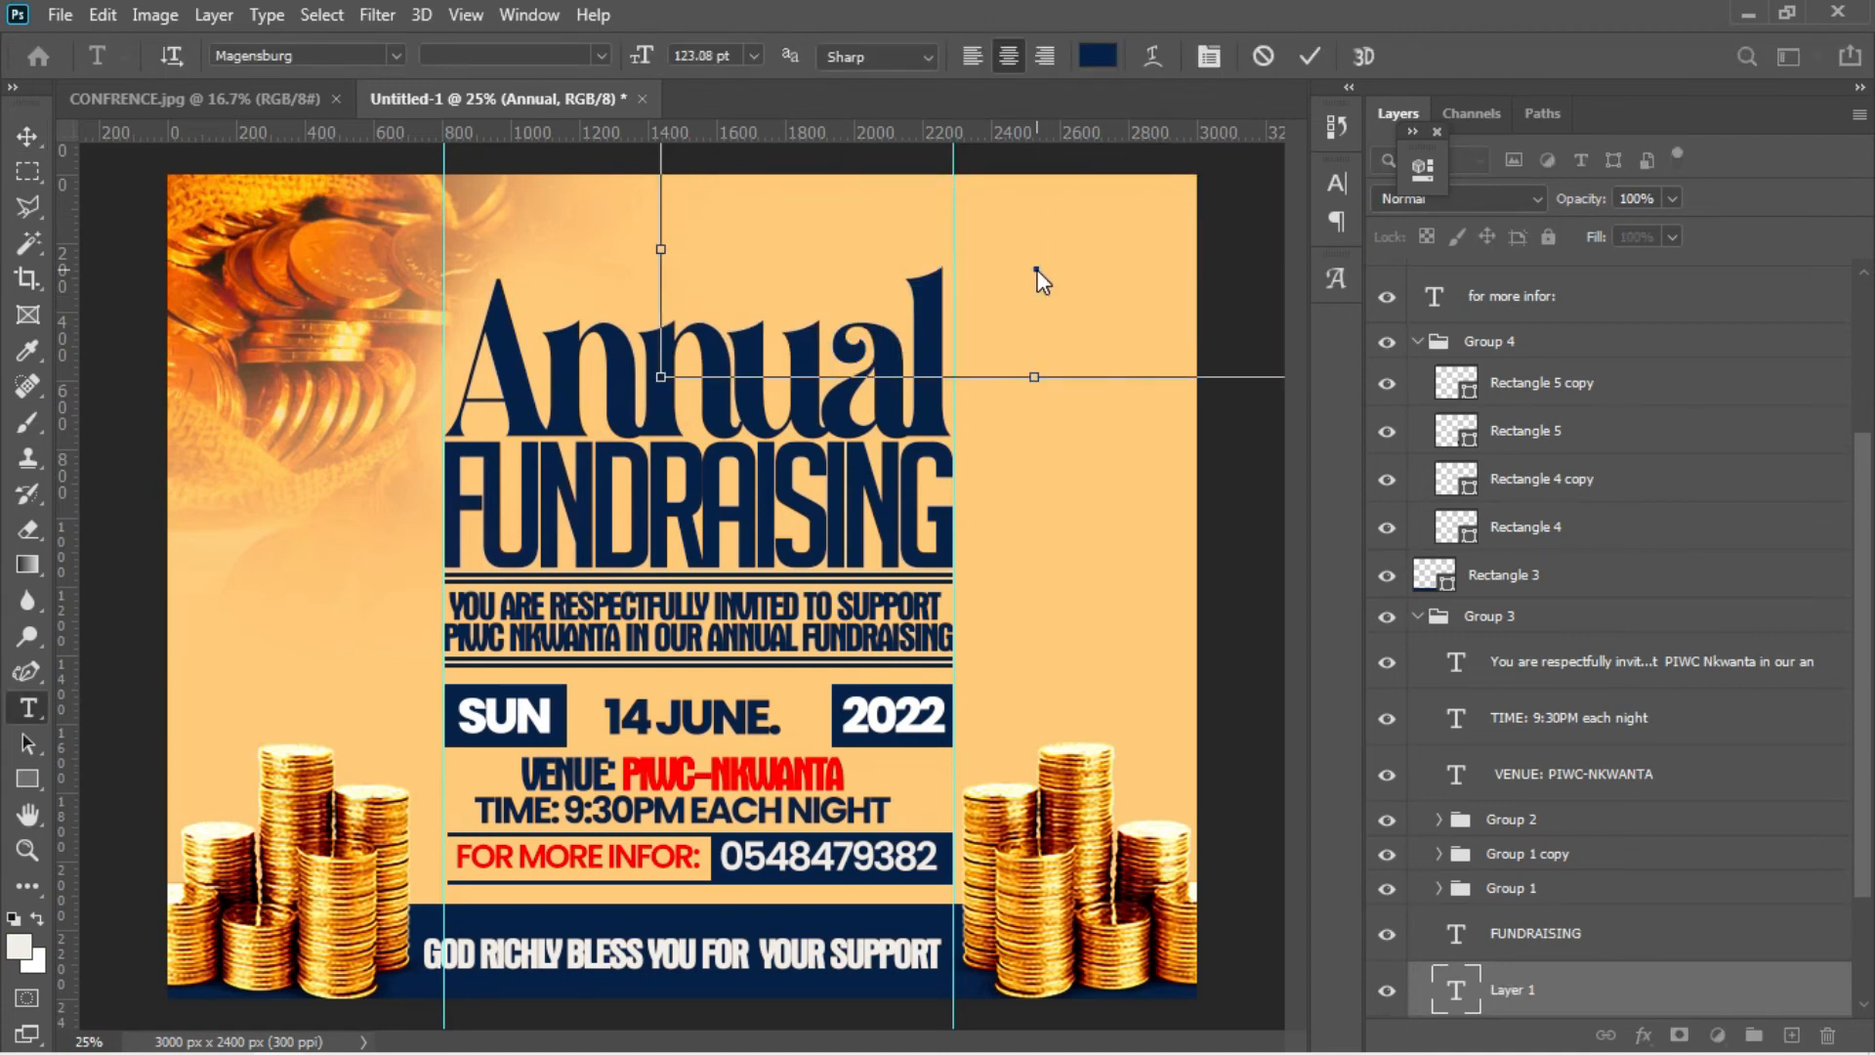
pyautogui.hotkey('ctrl', 'v')
# - Set the invitation text to Poppins Bold at 30.08 pt and place it over the top of the word Annual
pyautogui.hotkey('ctrl', 'a')
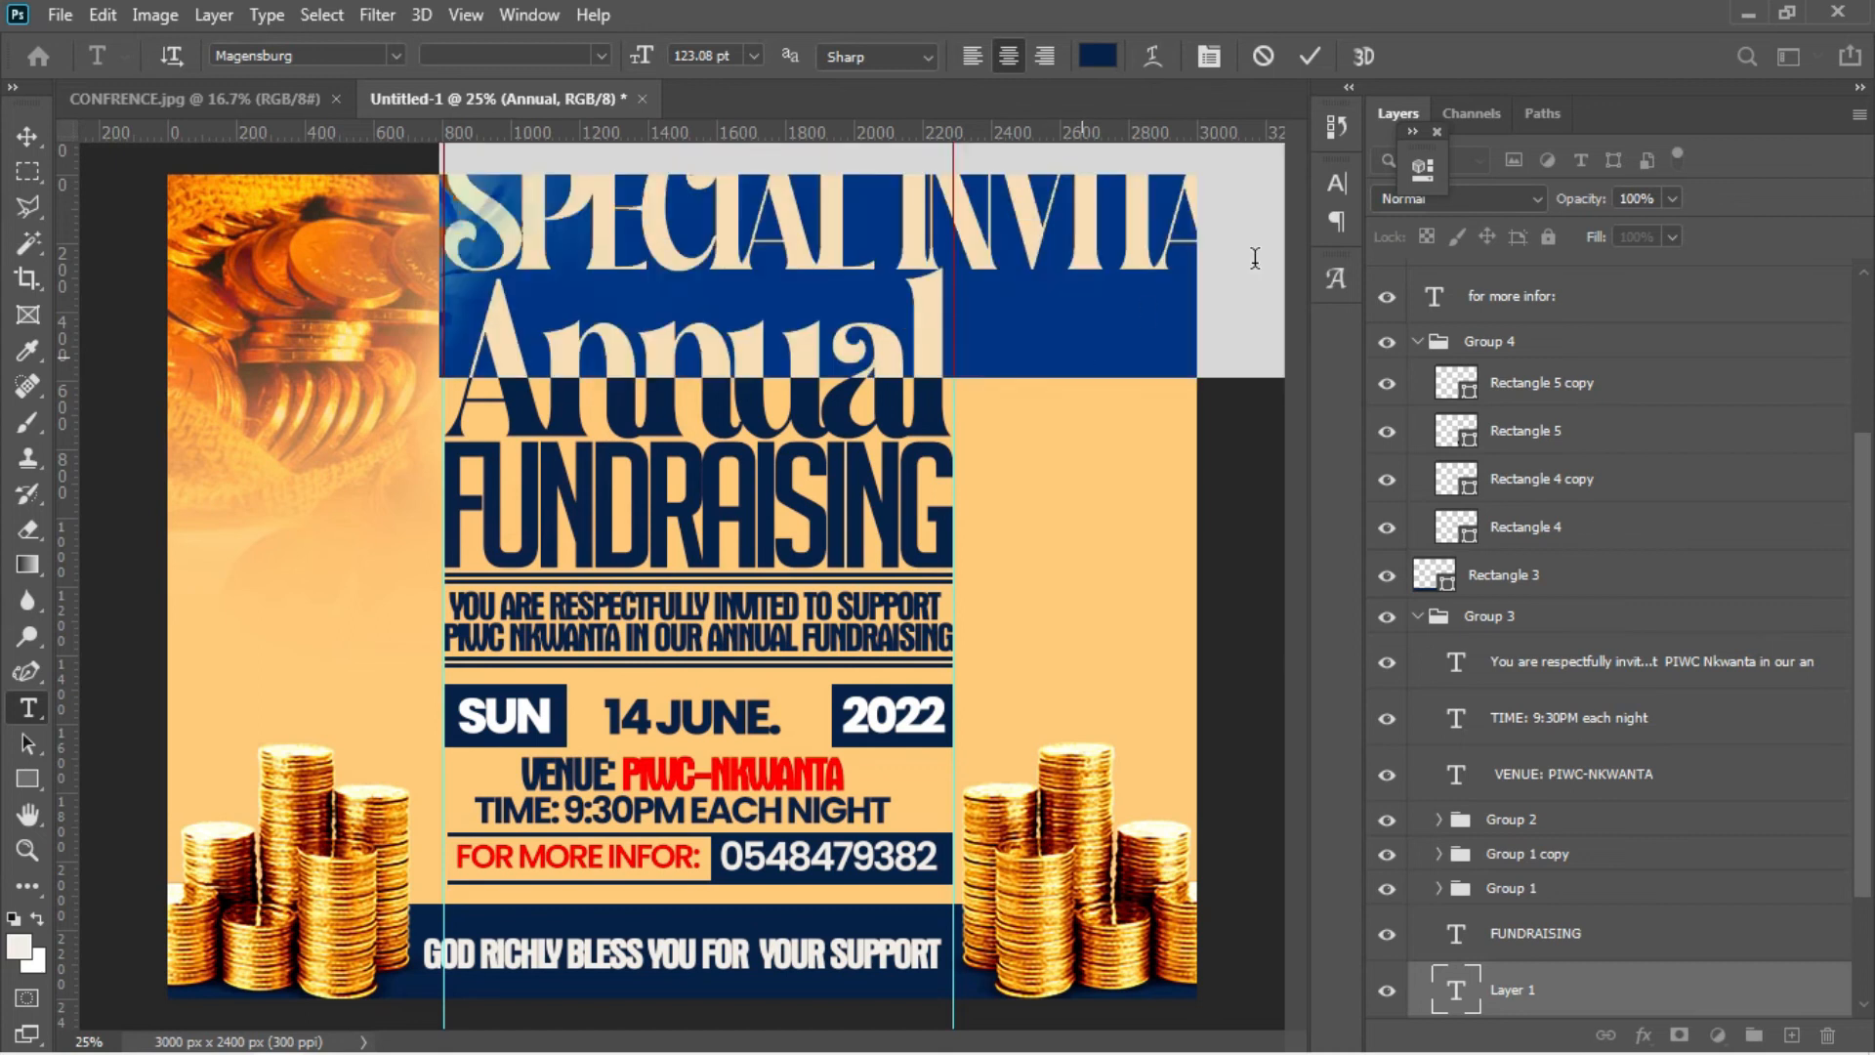
pyautogui.click(1211, 55)
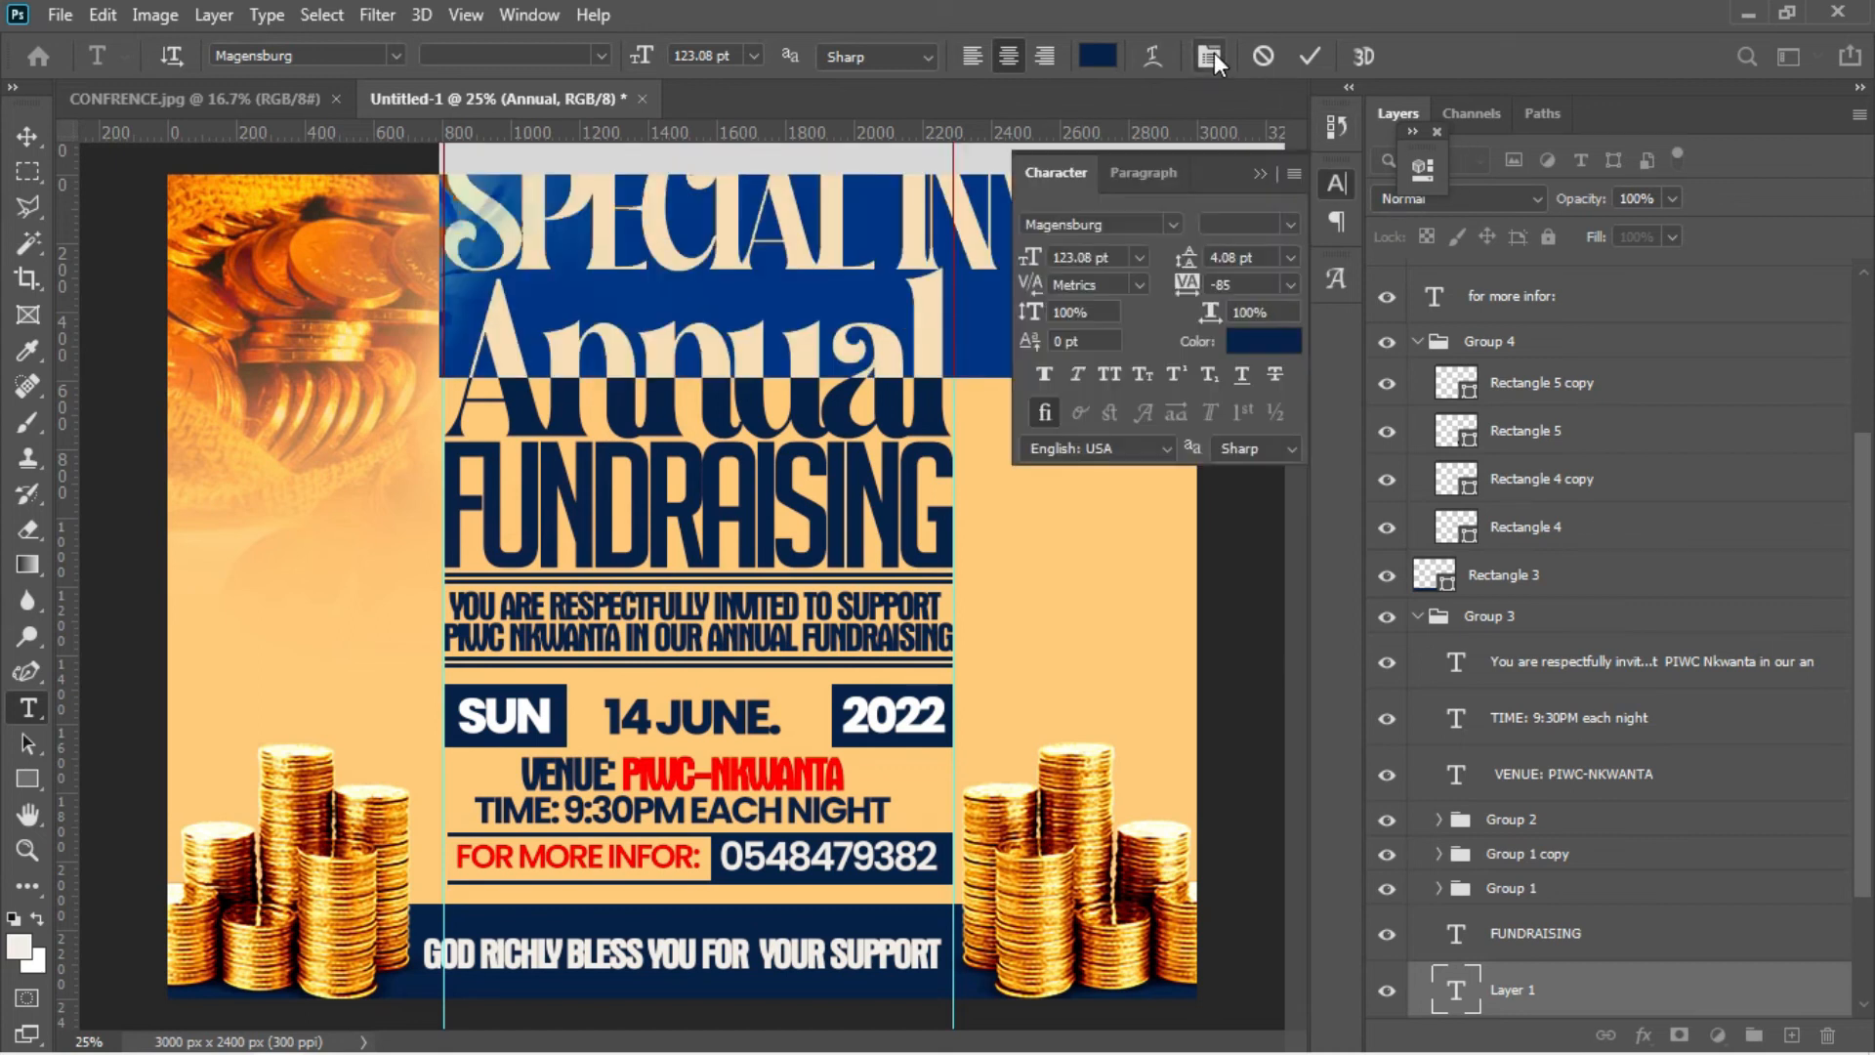
pyautogui.click(1130, 224)
pyautogui.press('BackSpace')
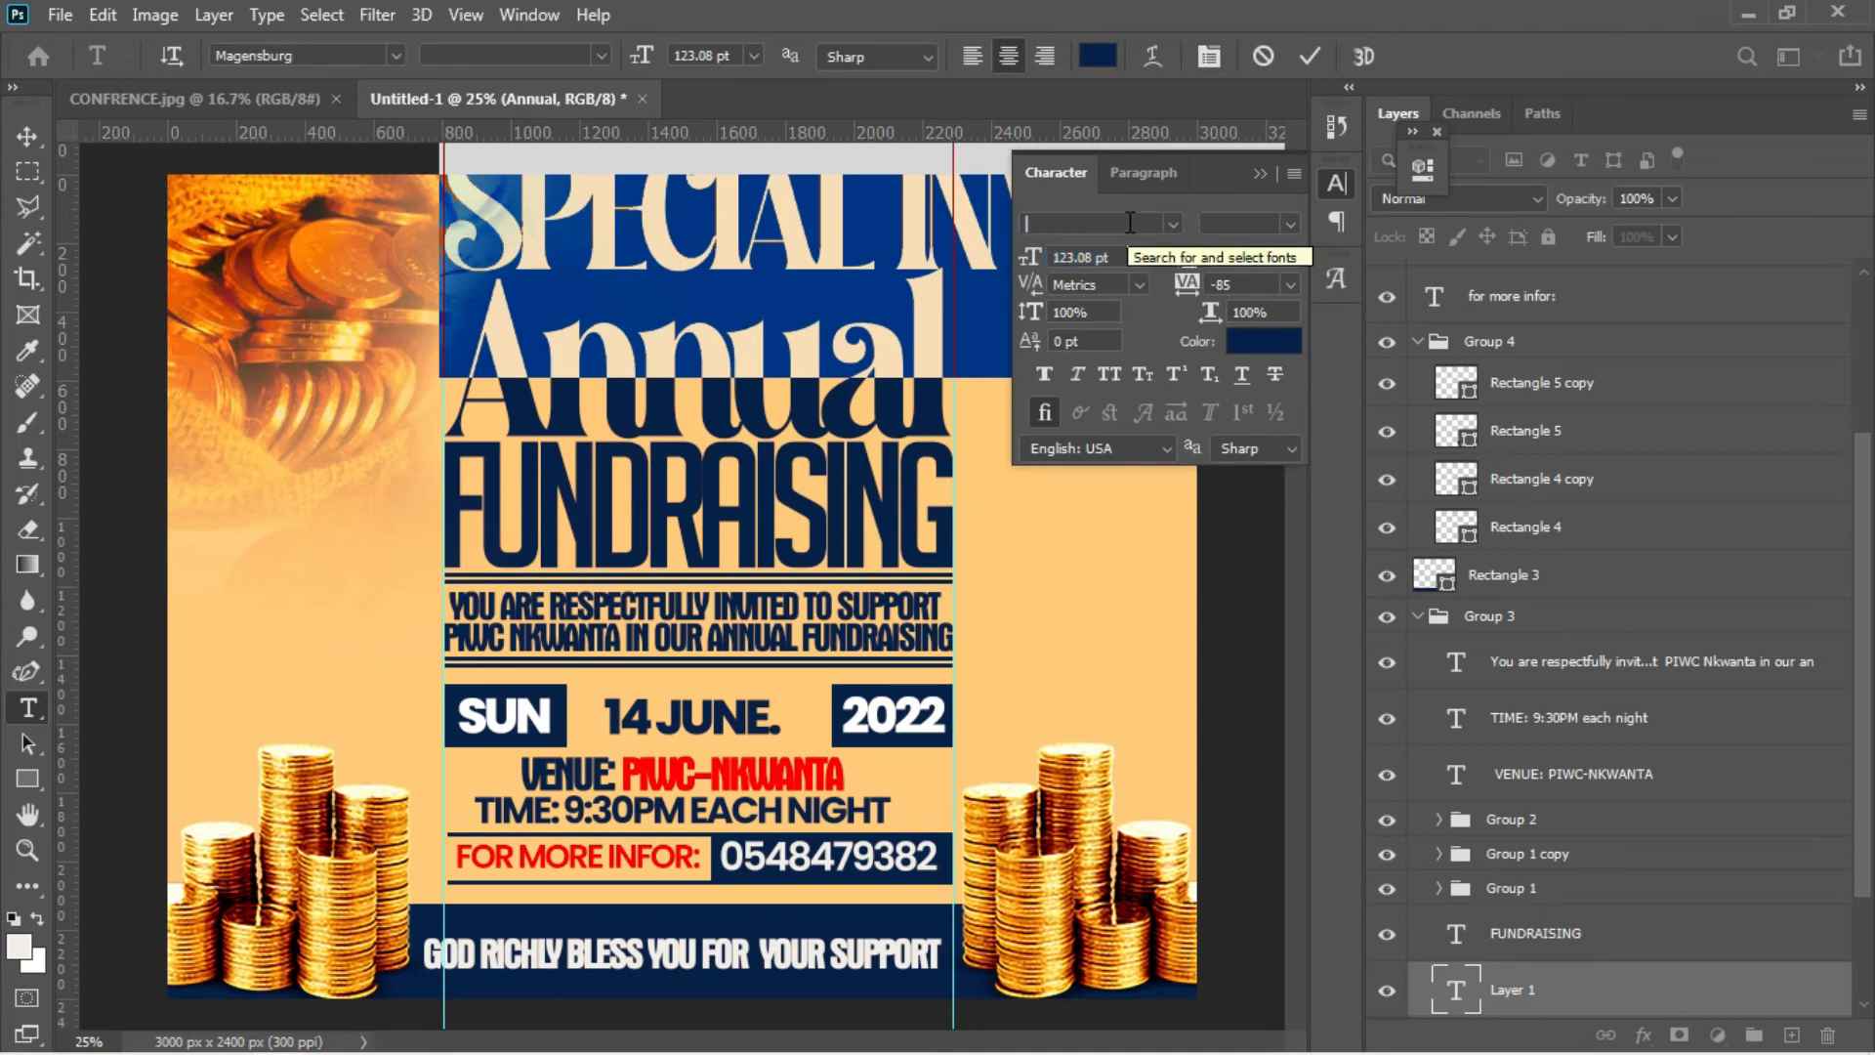
pyautogui.write('pop')
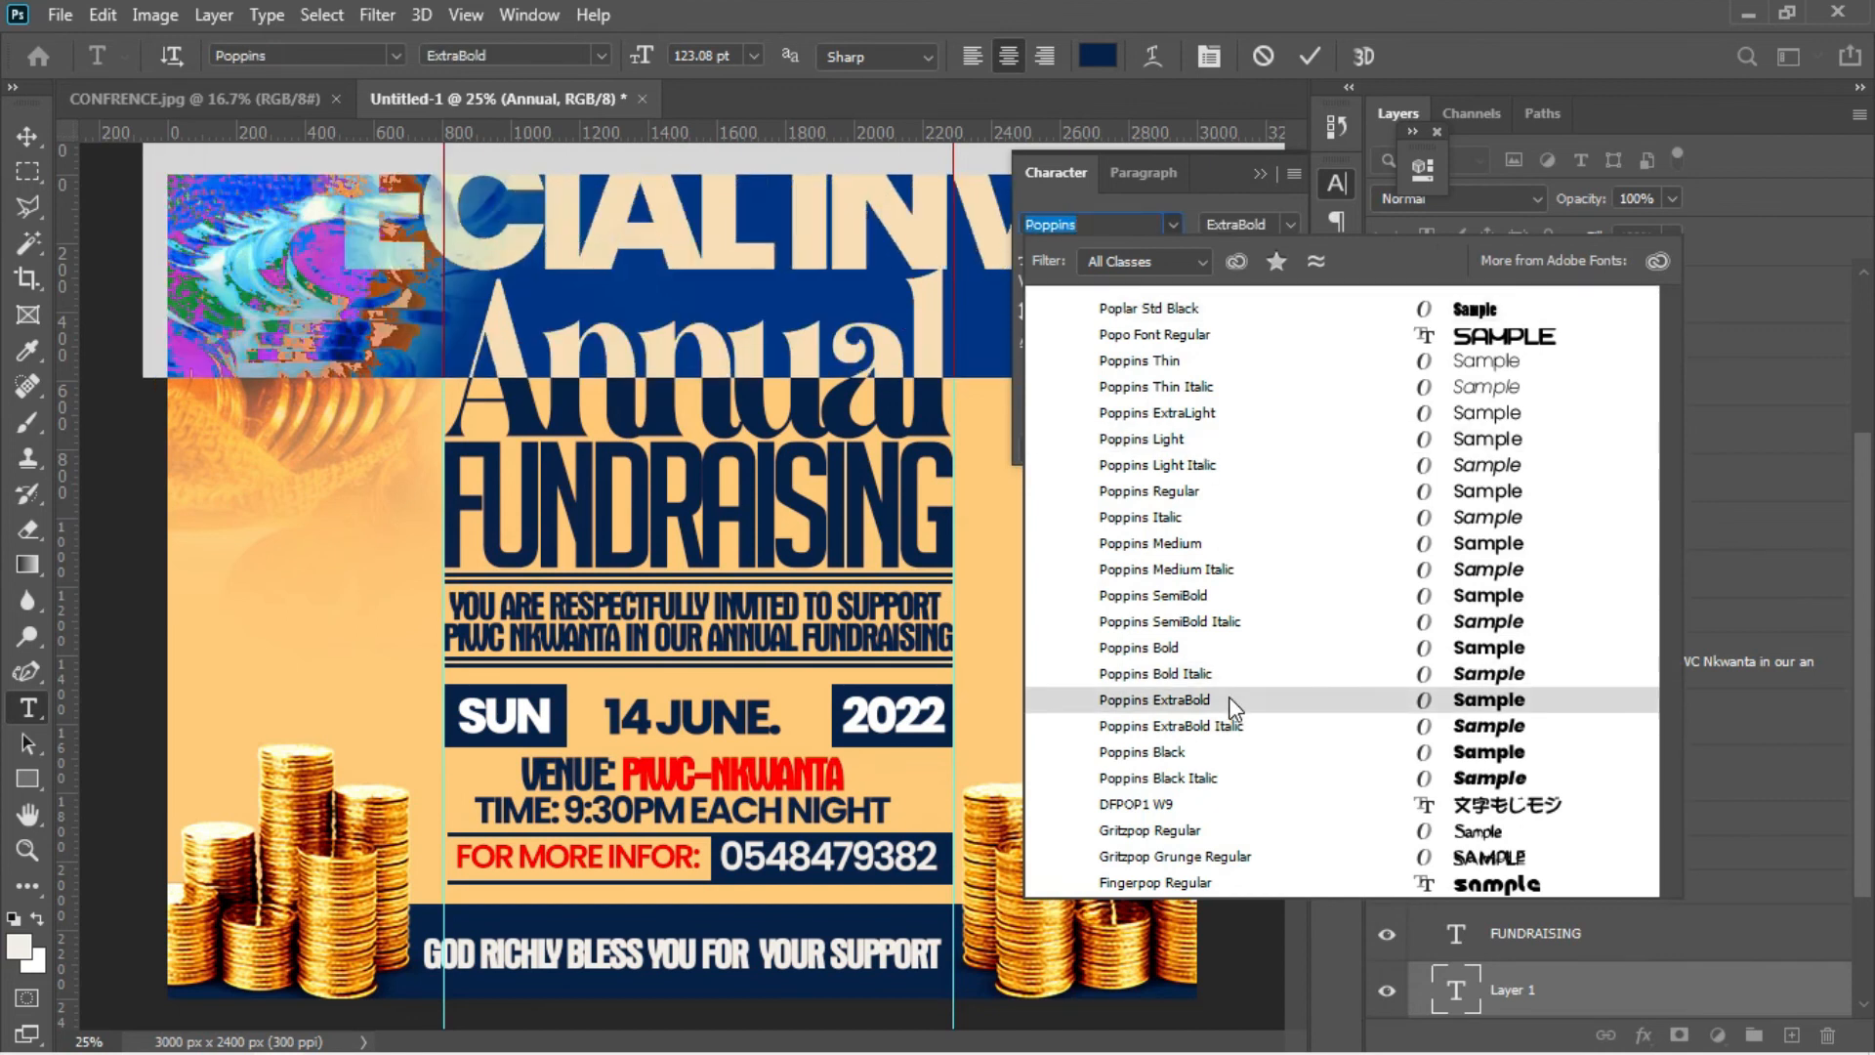
pyautogui.click(1199, 646)
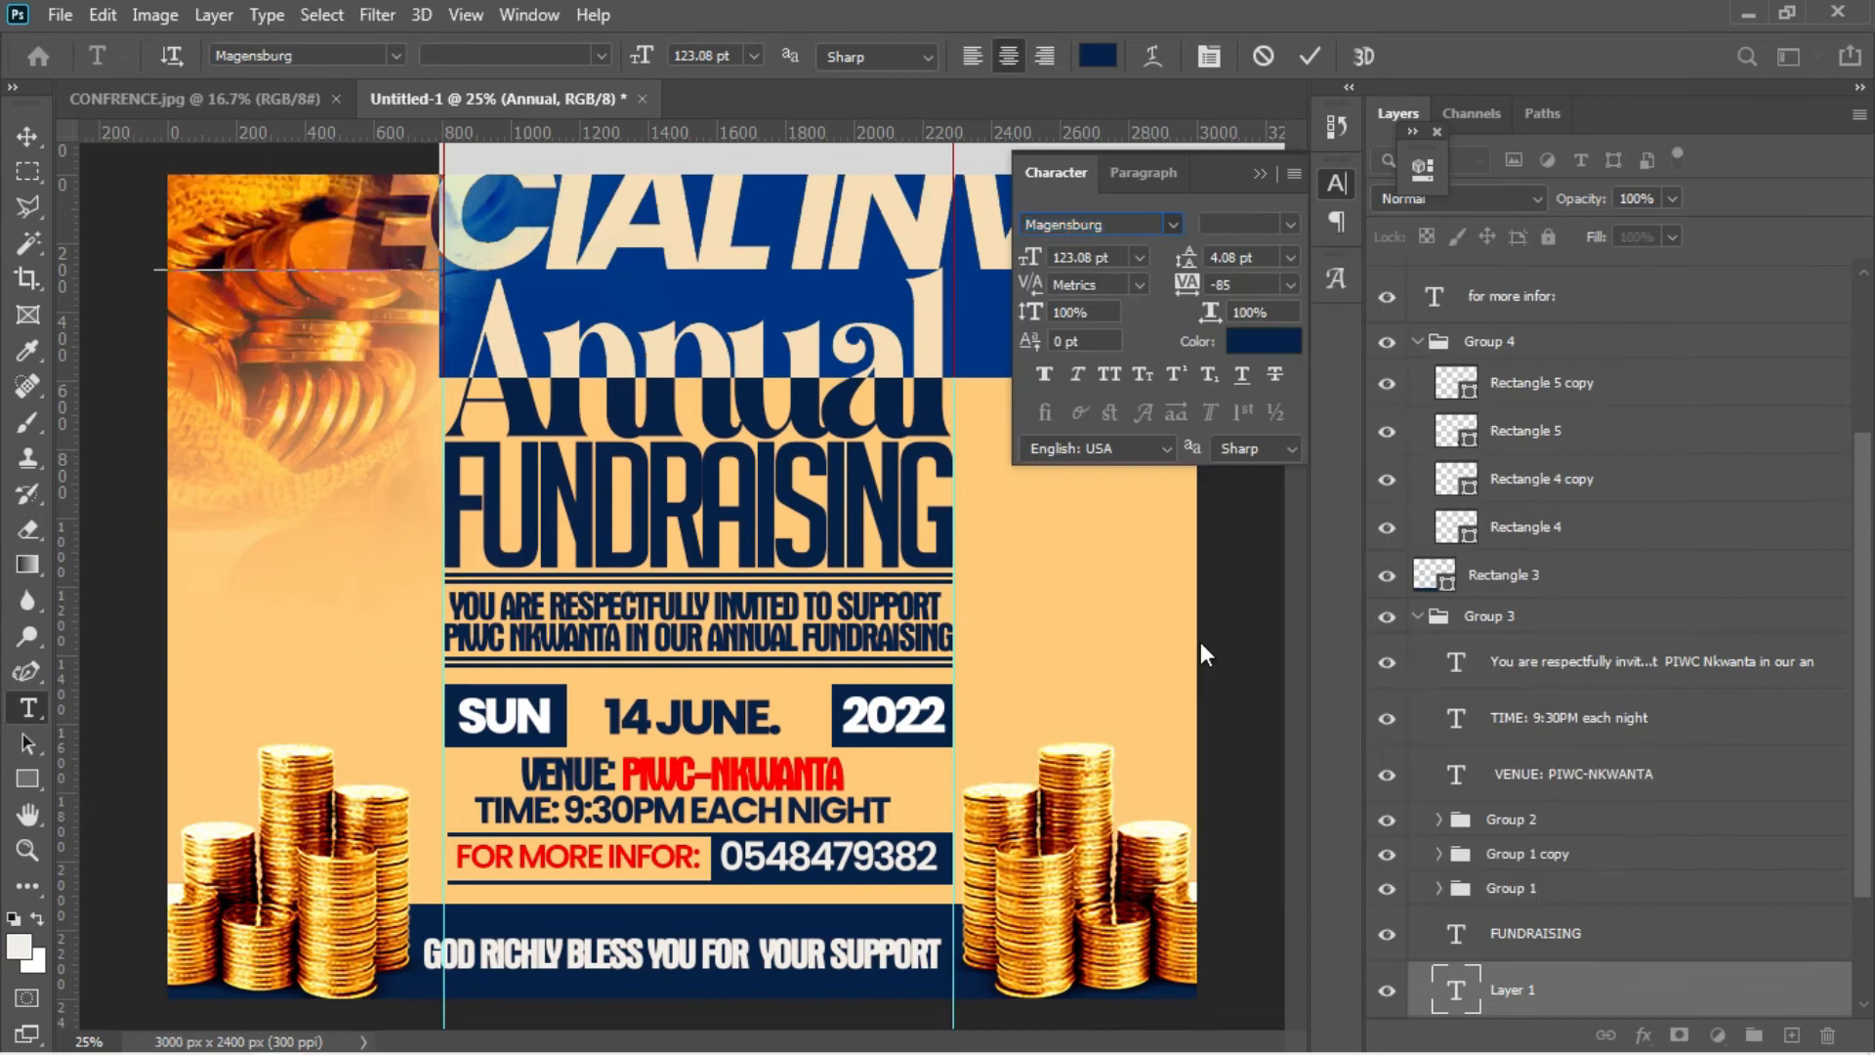
pyautogui.moveTo(1032, 268); pyautogui.dragTo(574, 302)
pyautogui.click(28, 137)
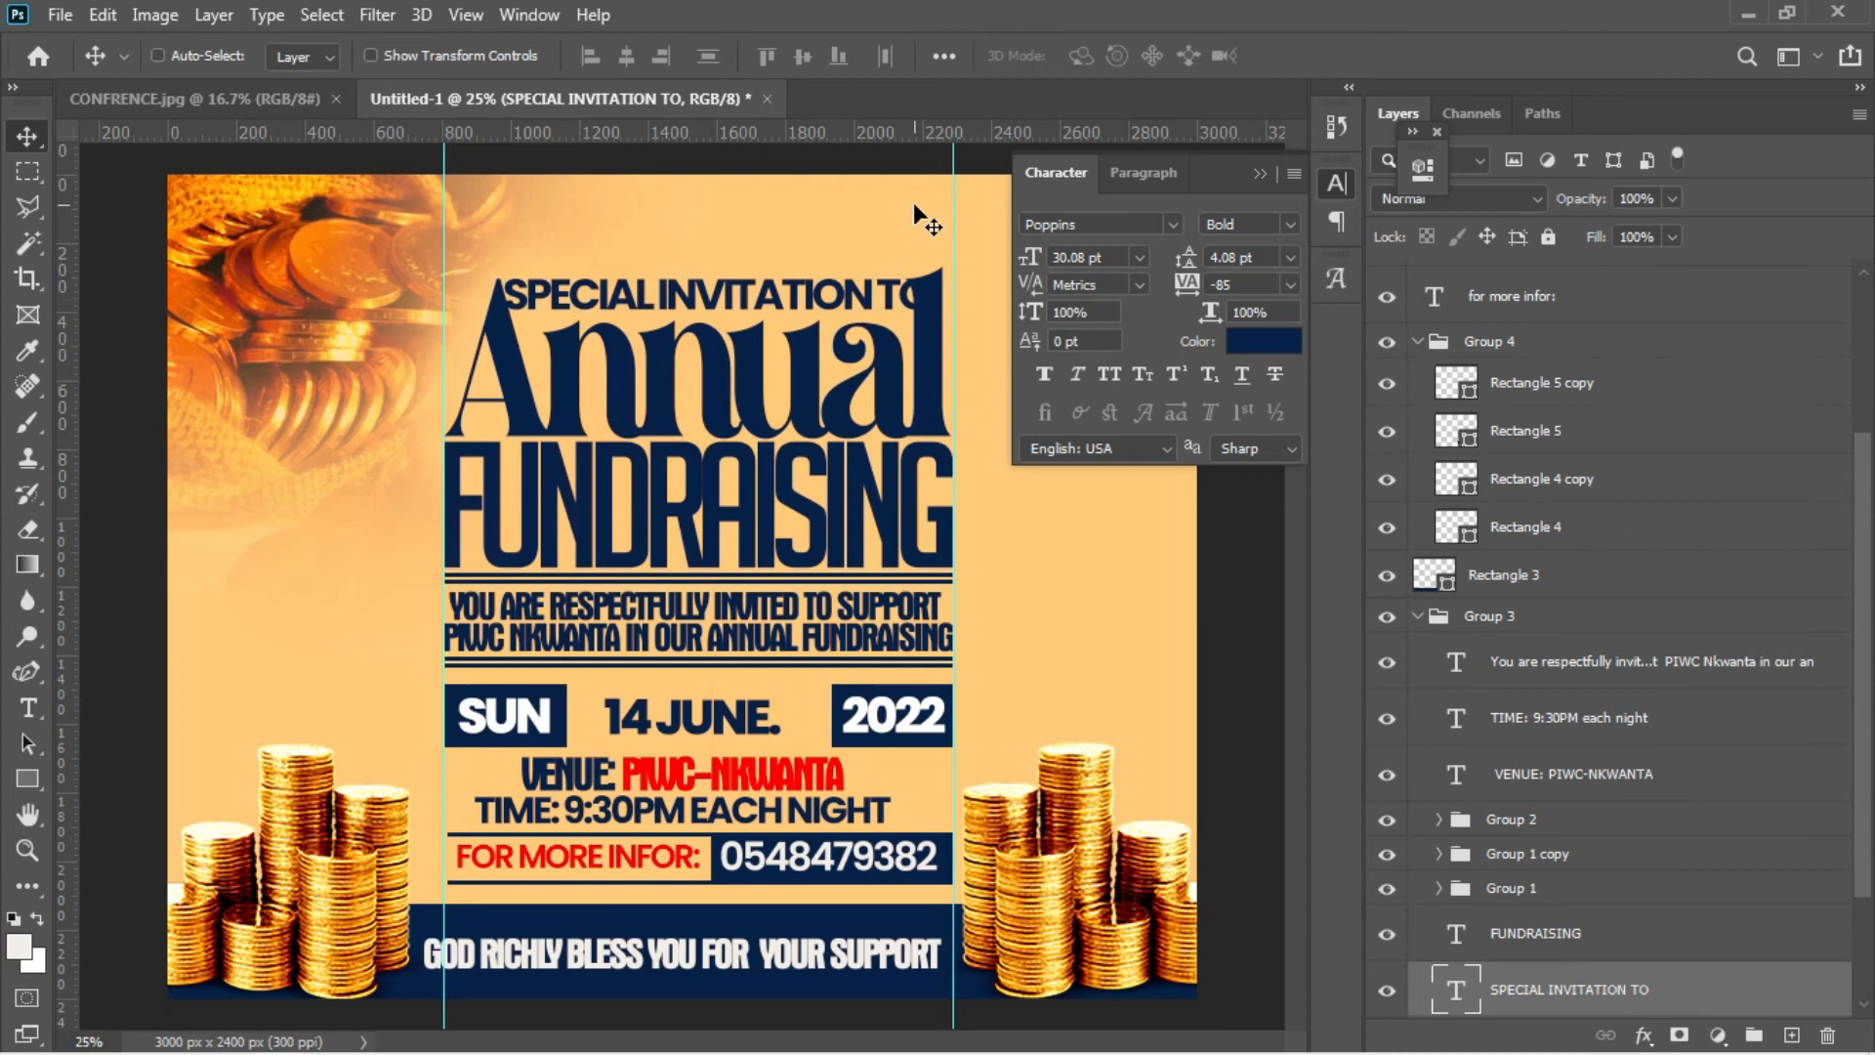
# - Shrink the invitation text to 22.11 pt, fit it between the tall letters of Annual, and scale it up to 109%
pyautogui.hotkey('ctrl', 't')
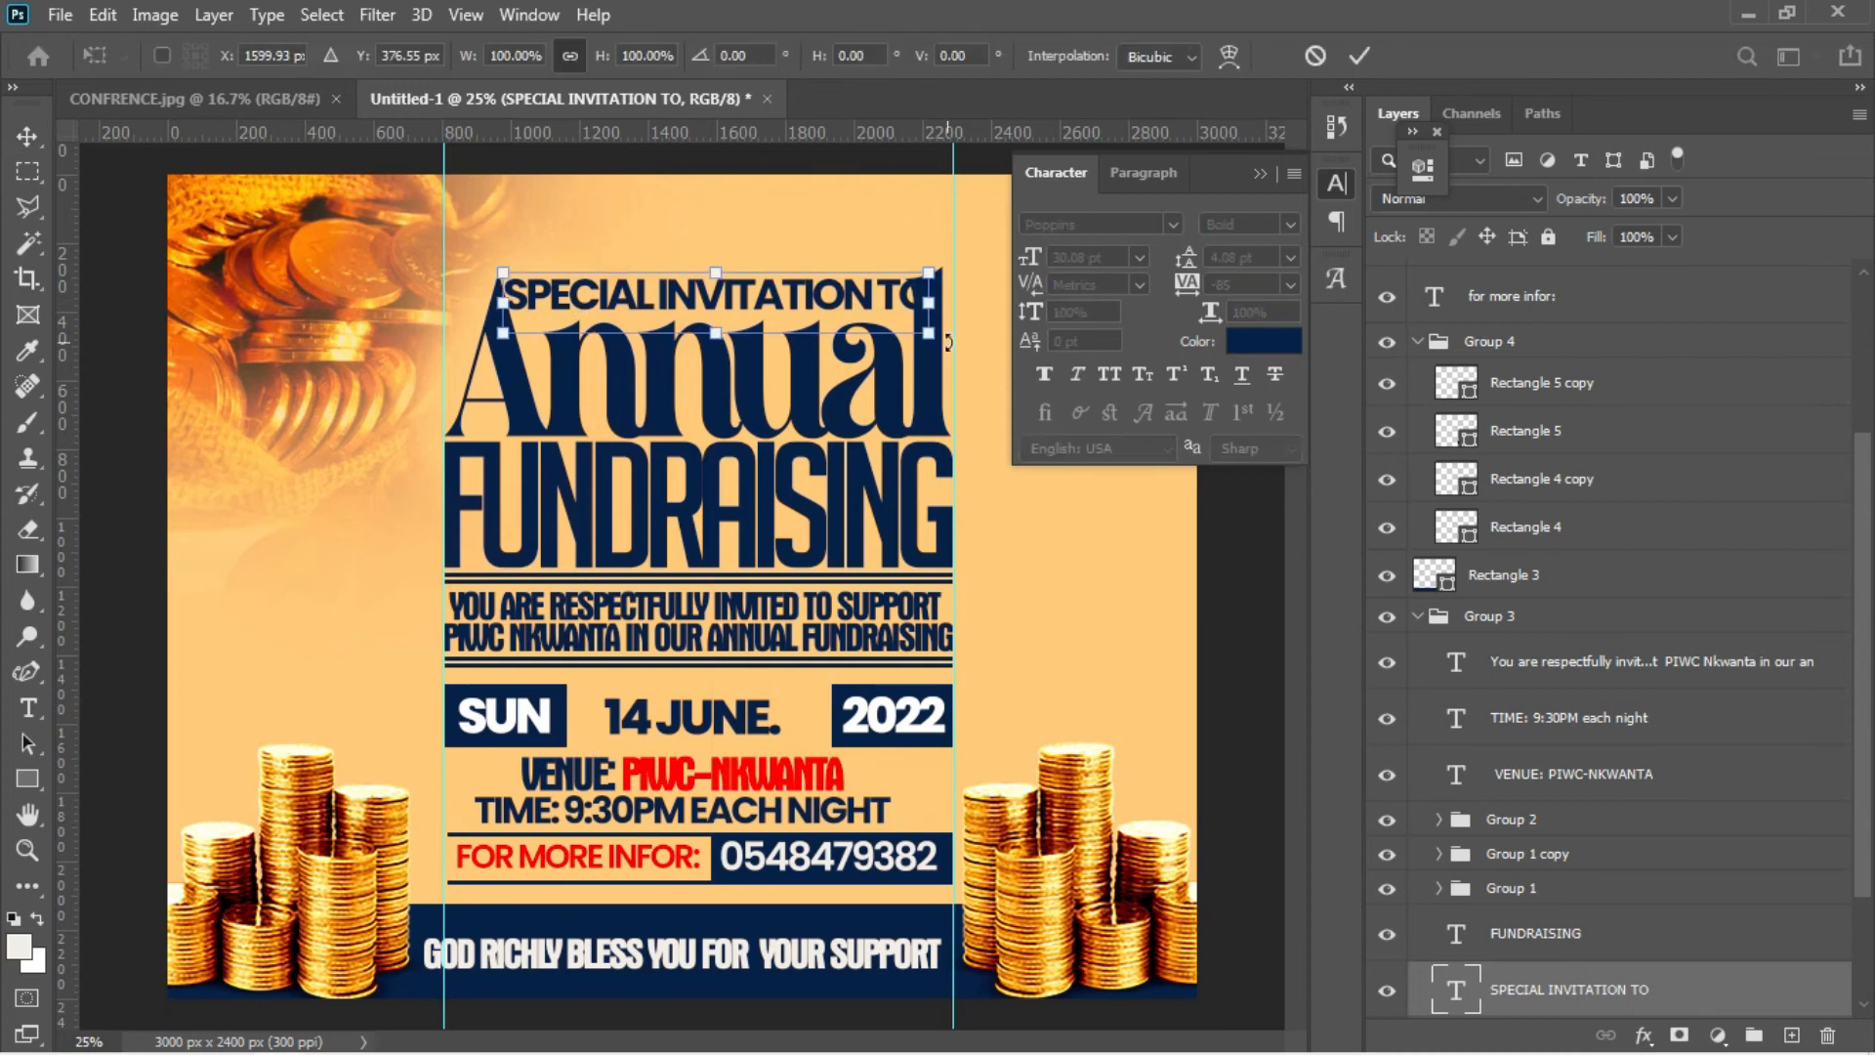
pyautogui.moveTo(930, 332); pyautogui.dragTo(801, 307)
pyautogui.press('Return')
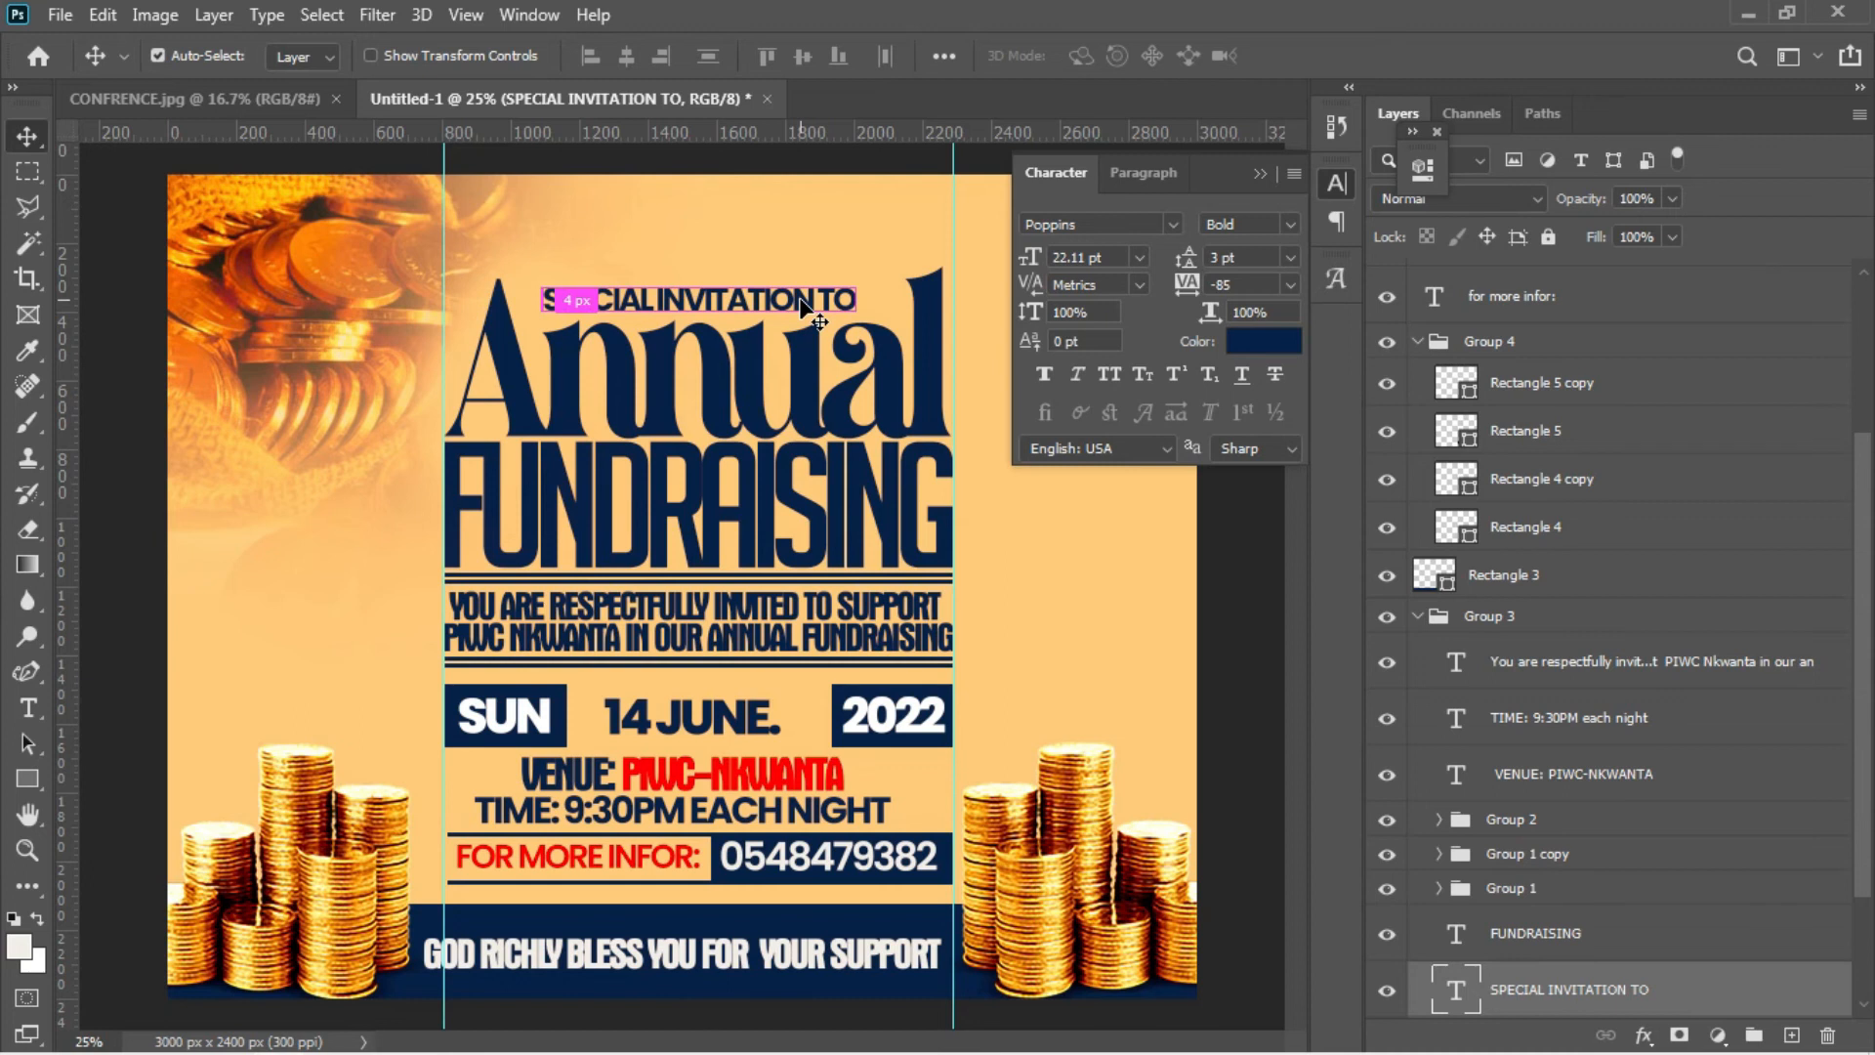
pyautogui.hotkey('ctrl', 't')
pyautogui.moveTo(603, 61); pyautogui.dragTo(617, 64)
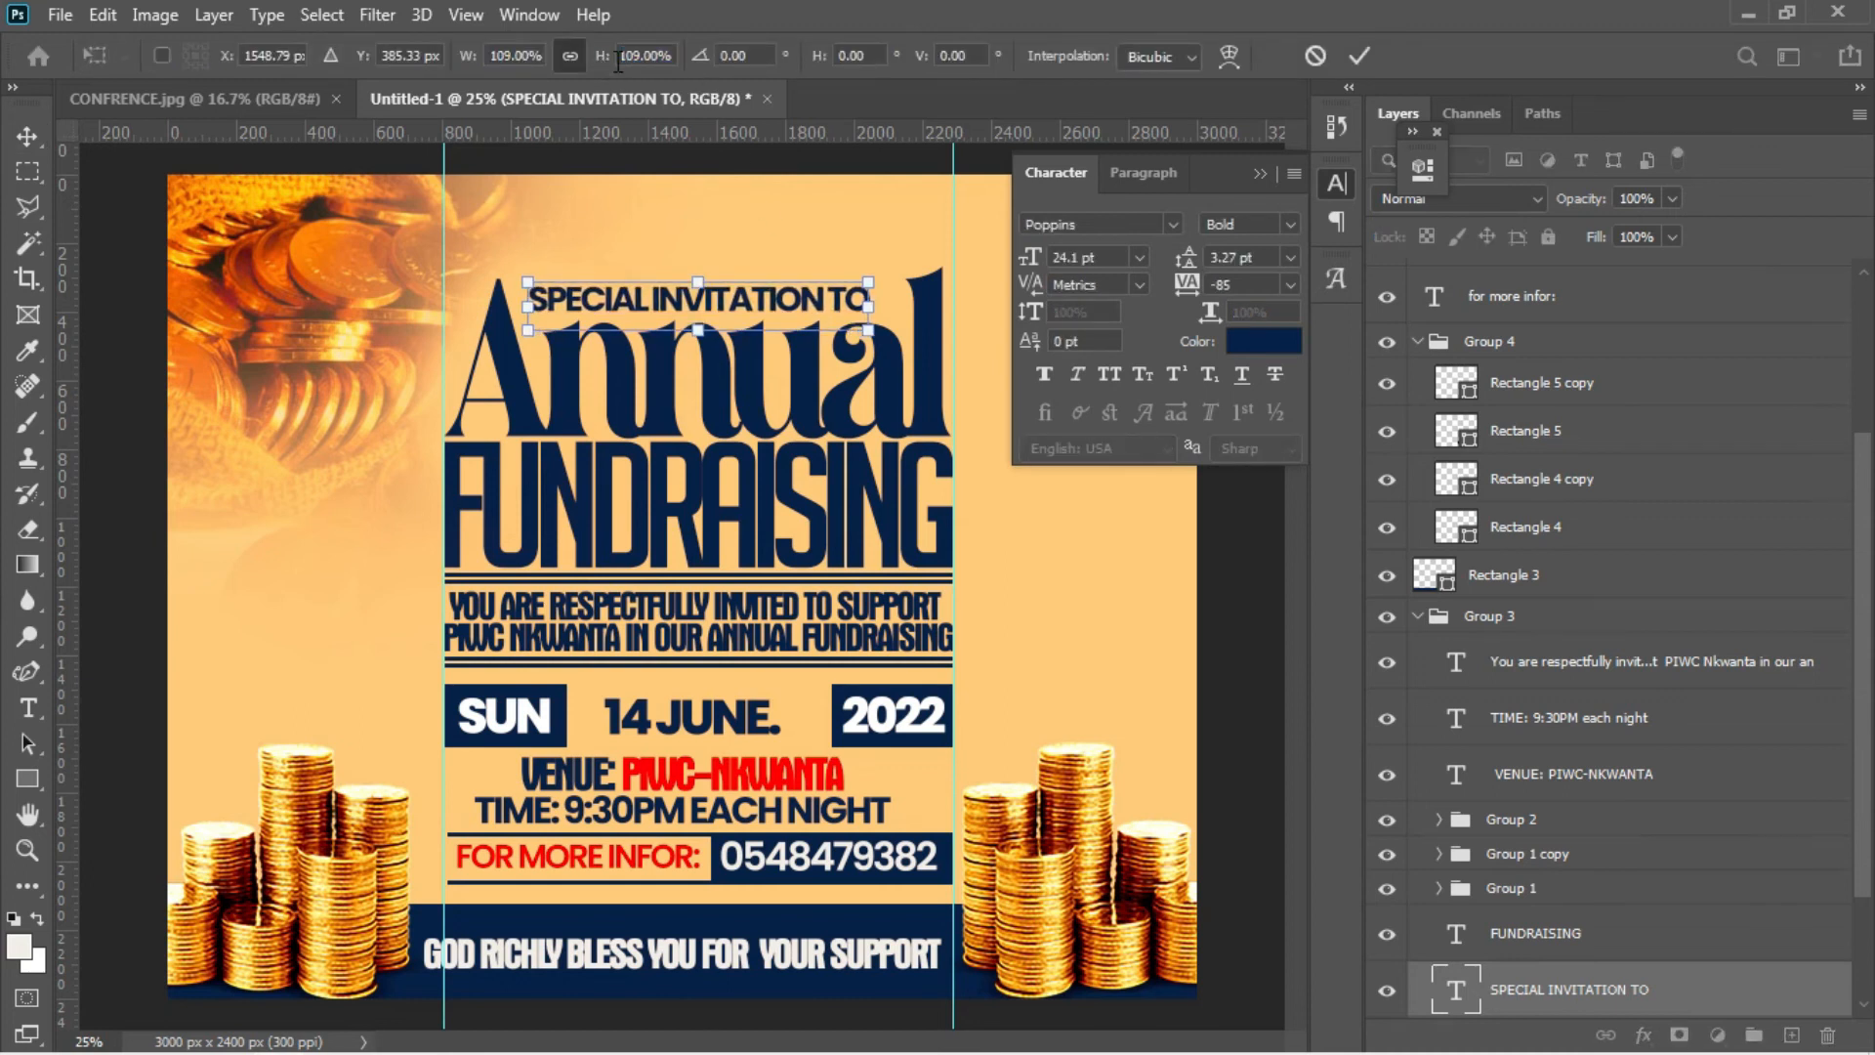
pyautogui.press('Return')
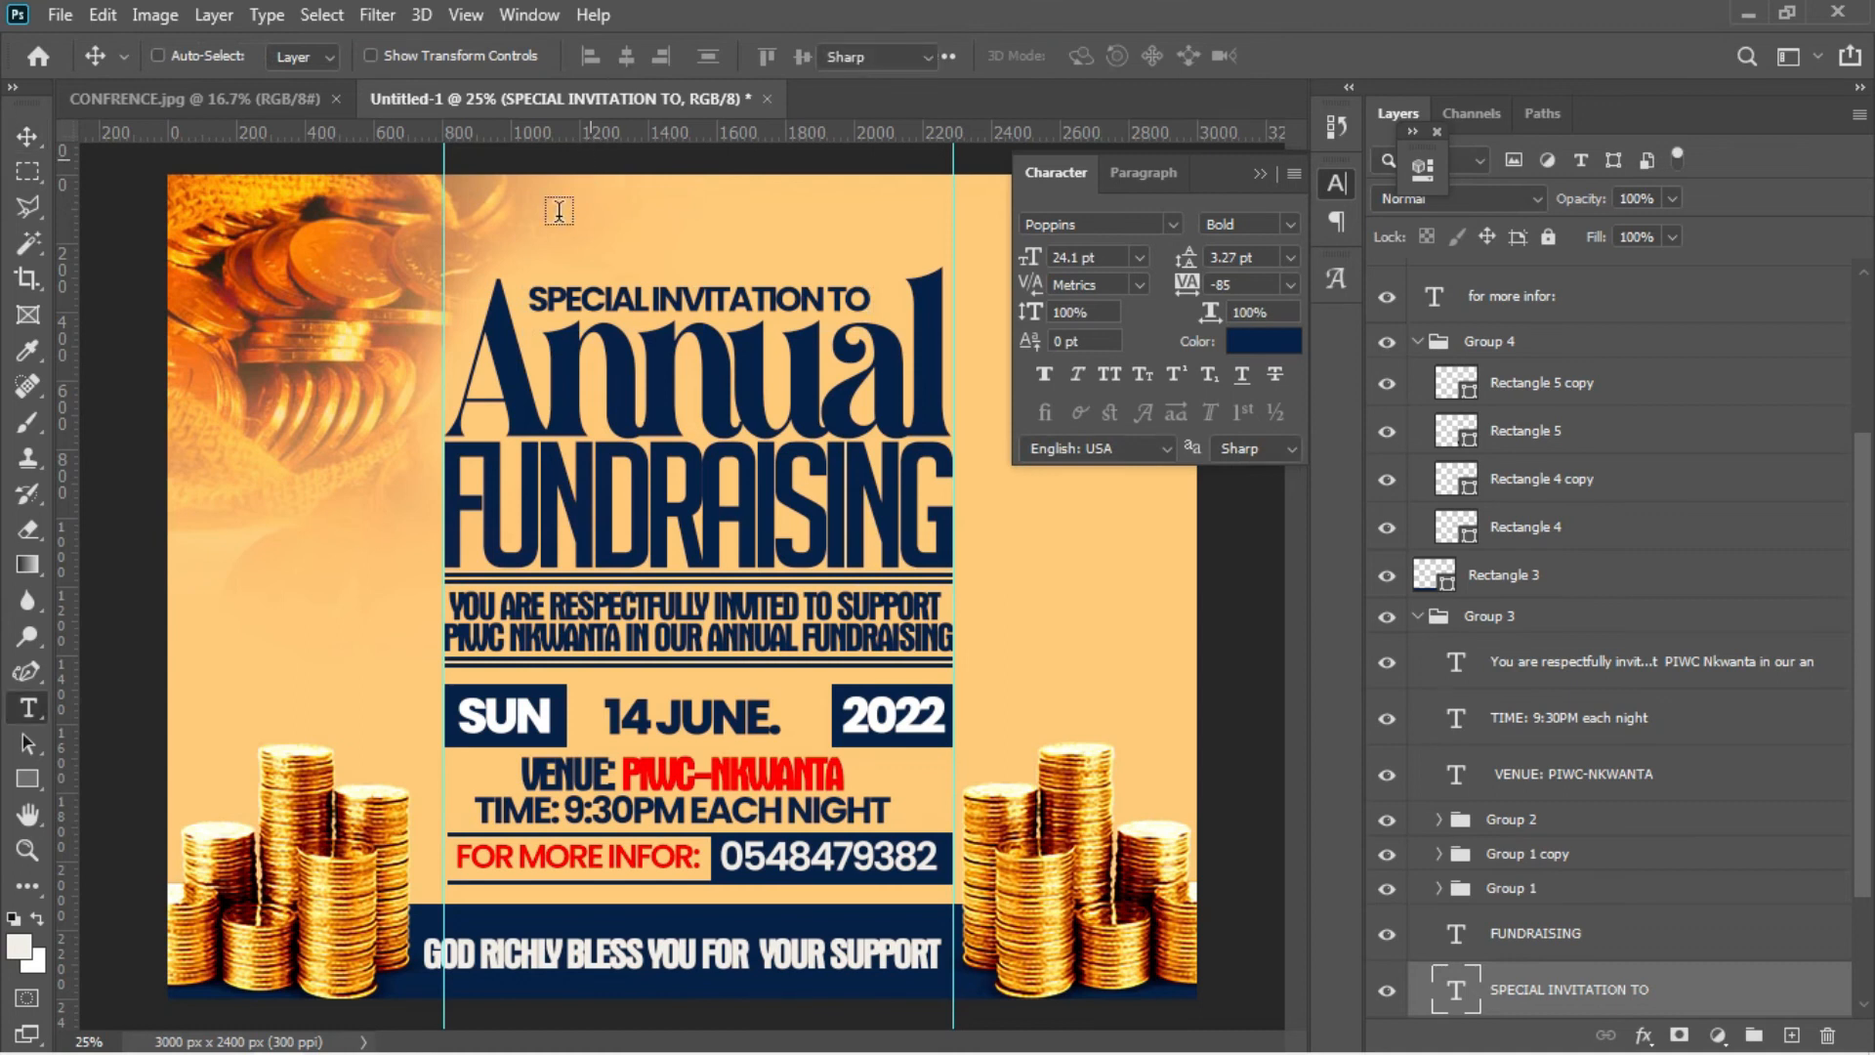
# - Color the word SPECIAL in the invitation text red (ff0000) and commit the text
pyautogui.press('t')
pyautogui.moveTo(640, 295)
pyautogui.mouseDown()
pyautogui.moveTo(534, 289)
pyautogui.moveTo(644, 295)
pyautogui.mouseUp()
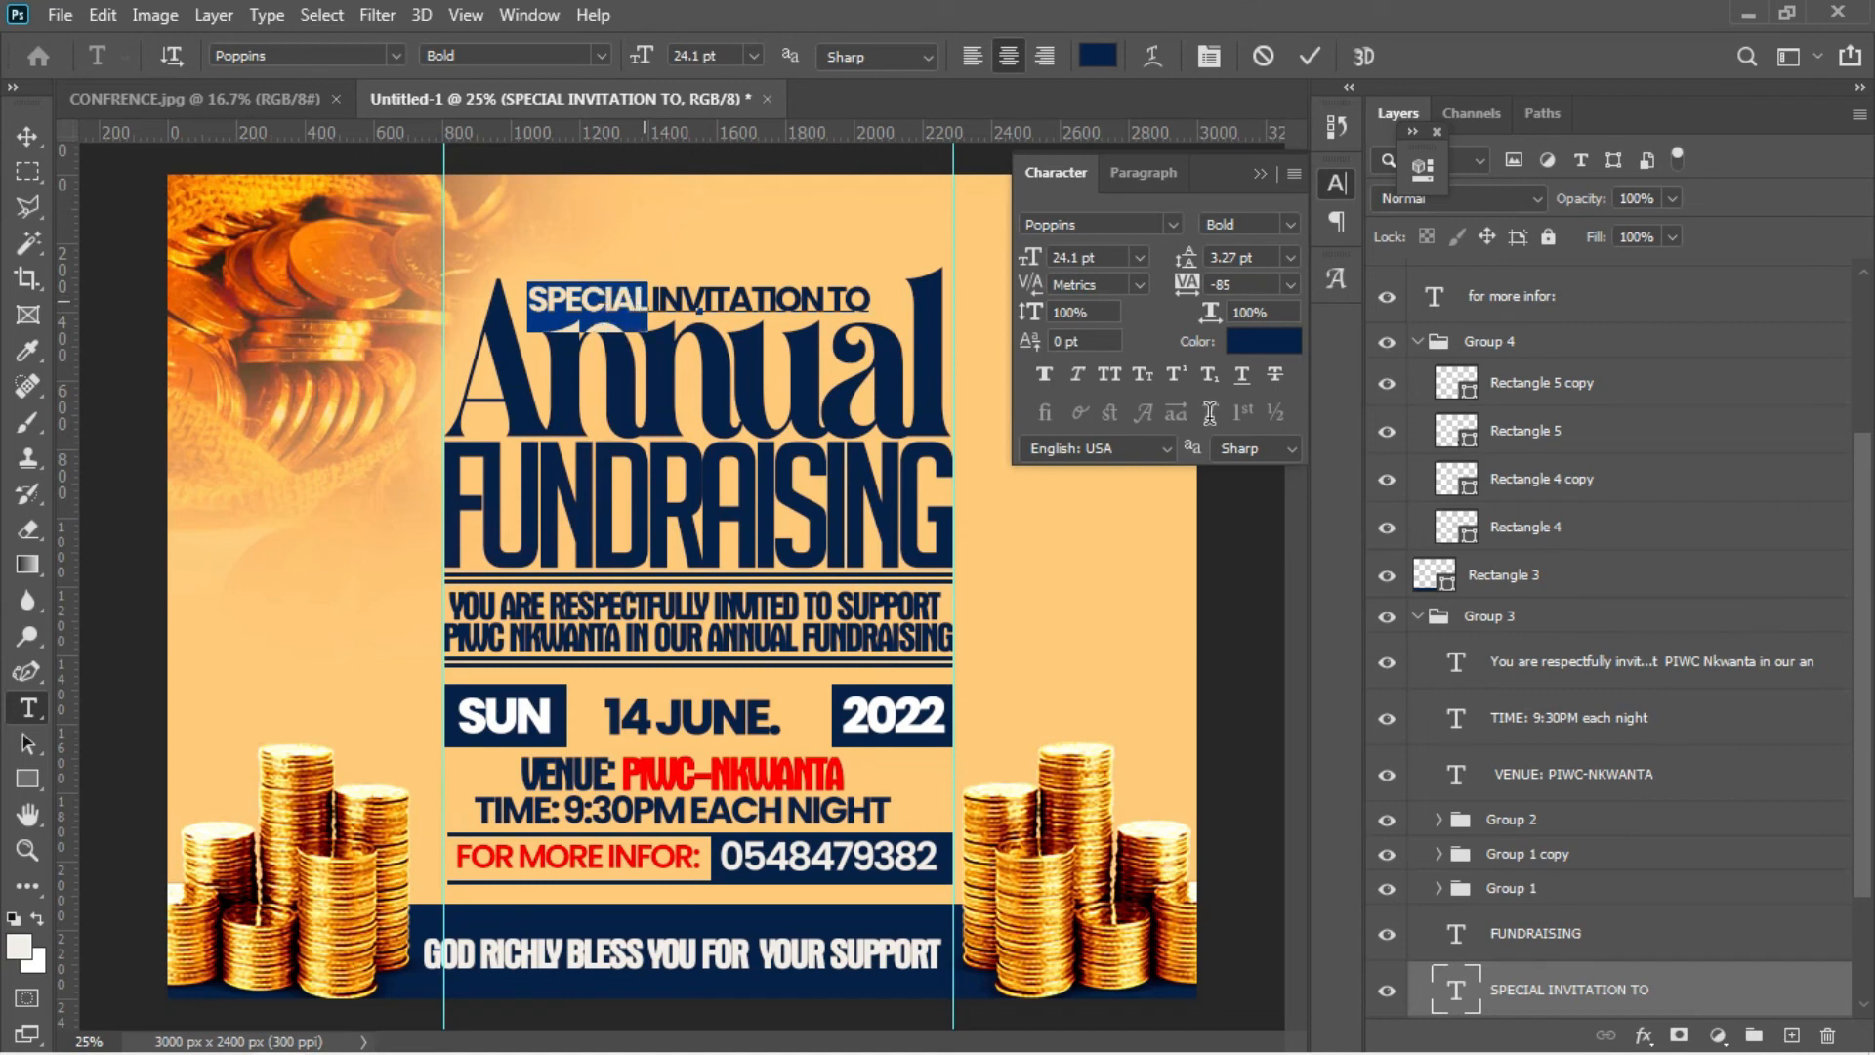
pyautogui.click(1255, 347)
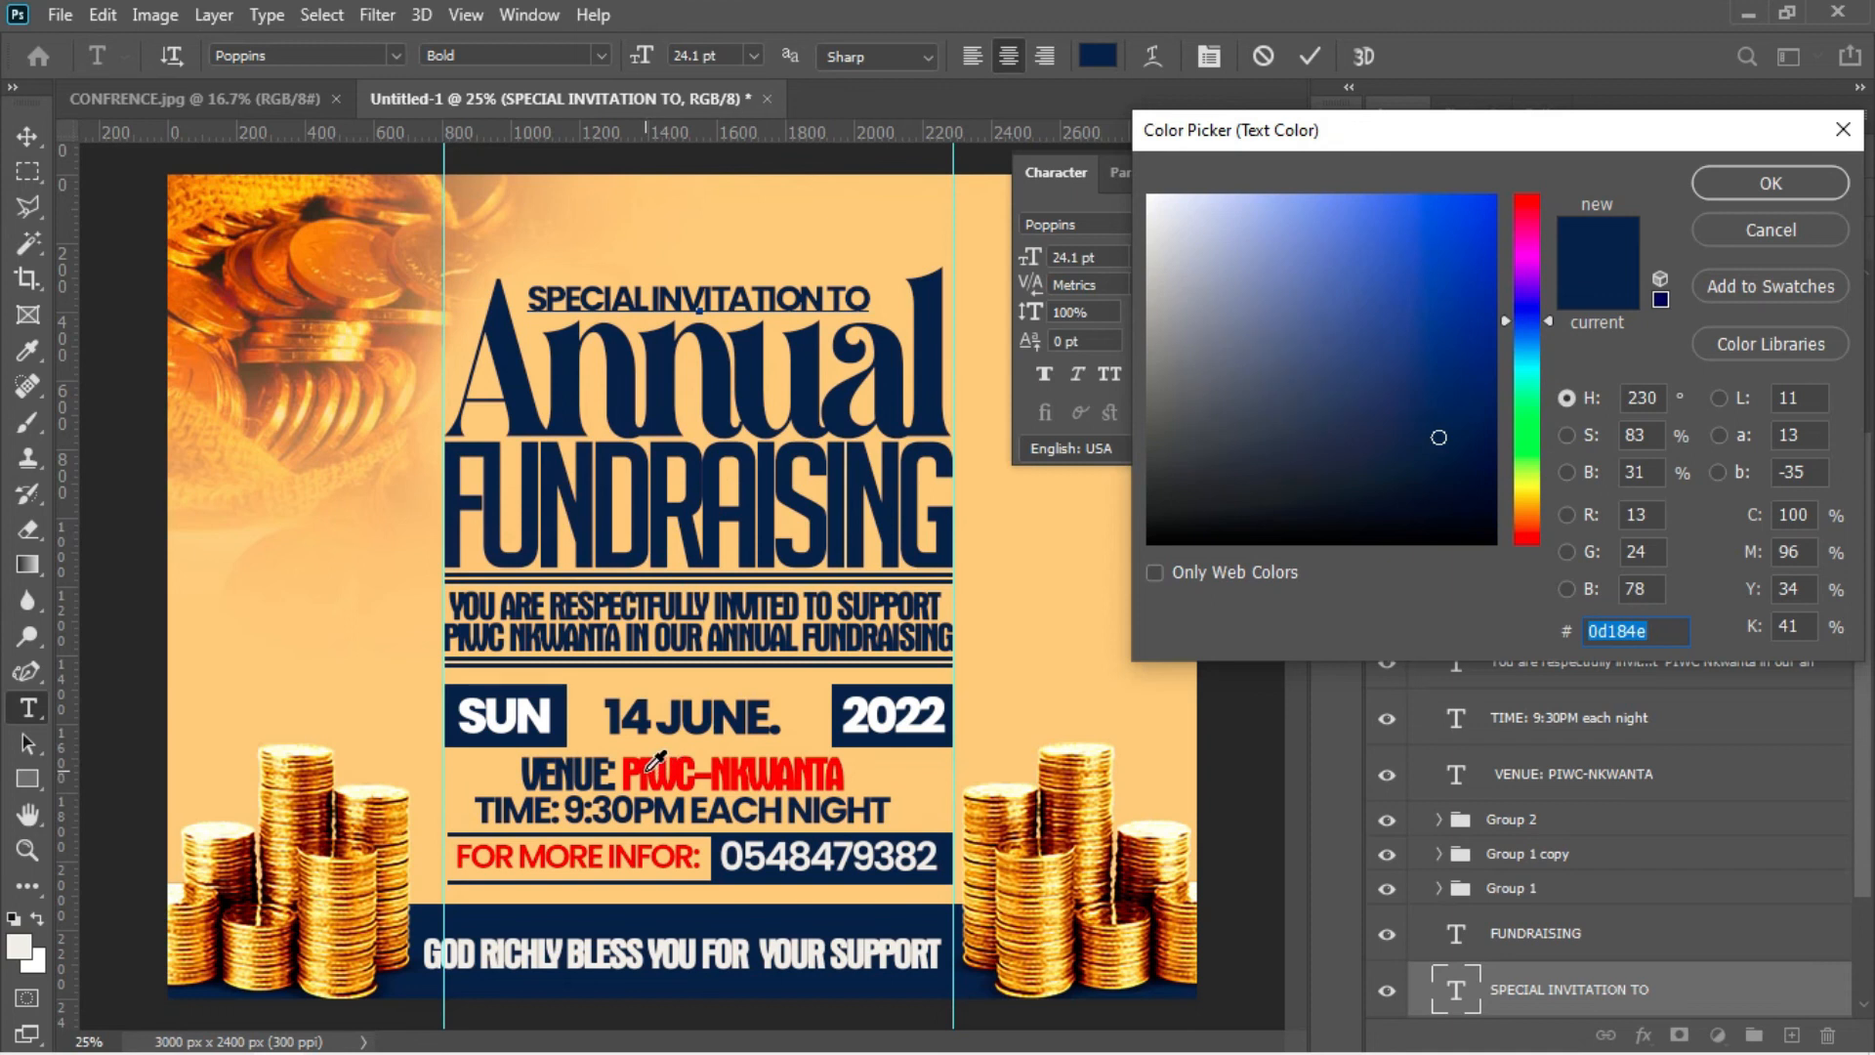
pyautogui.write('ff0000')
pyautogui.press('Return')
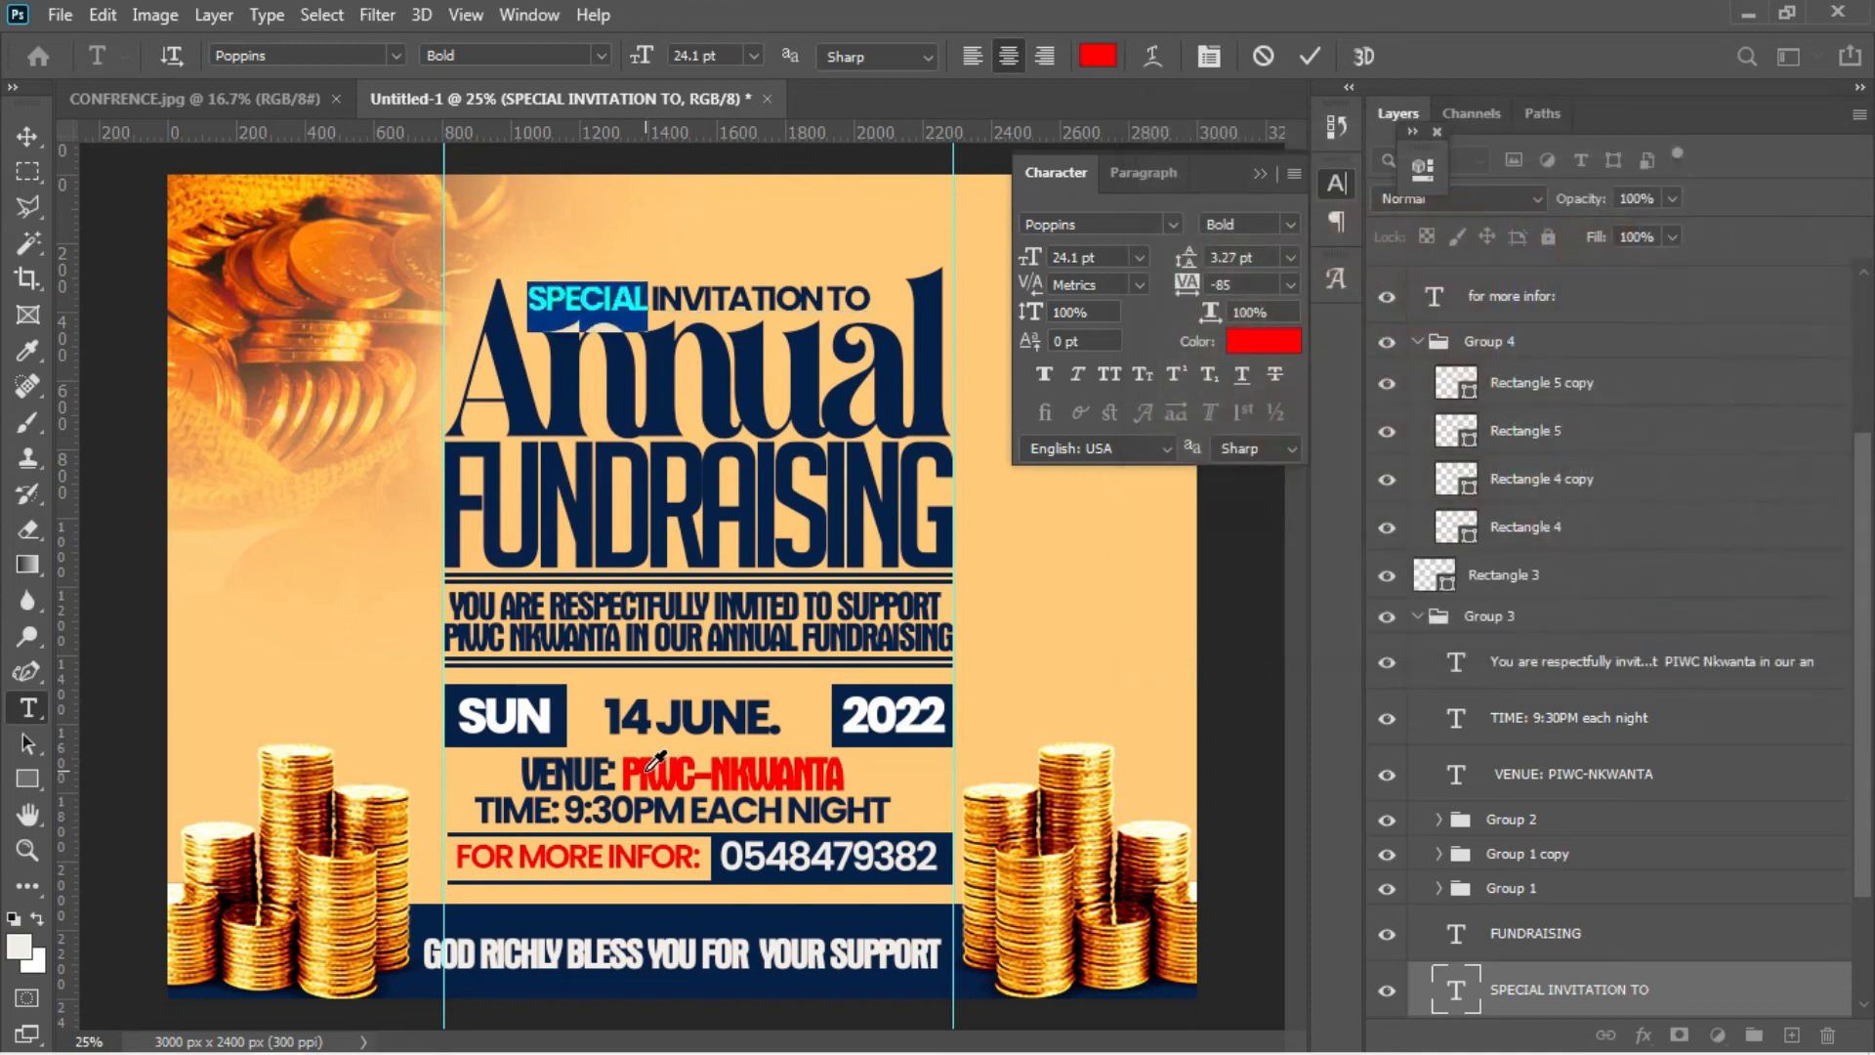
pyautogui.click(20, 138)
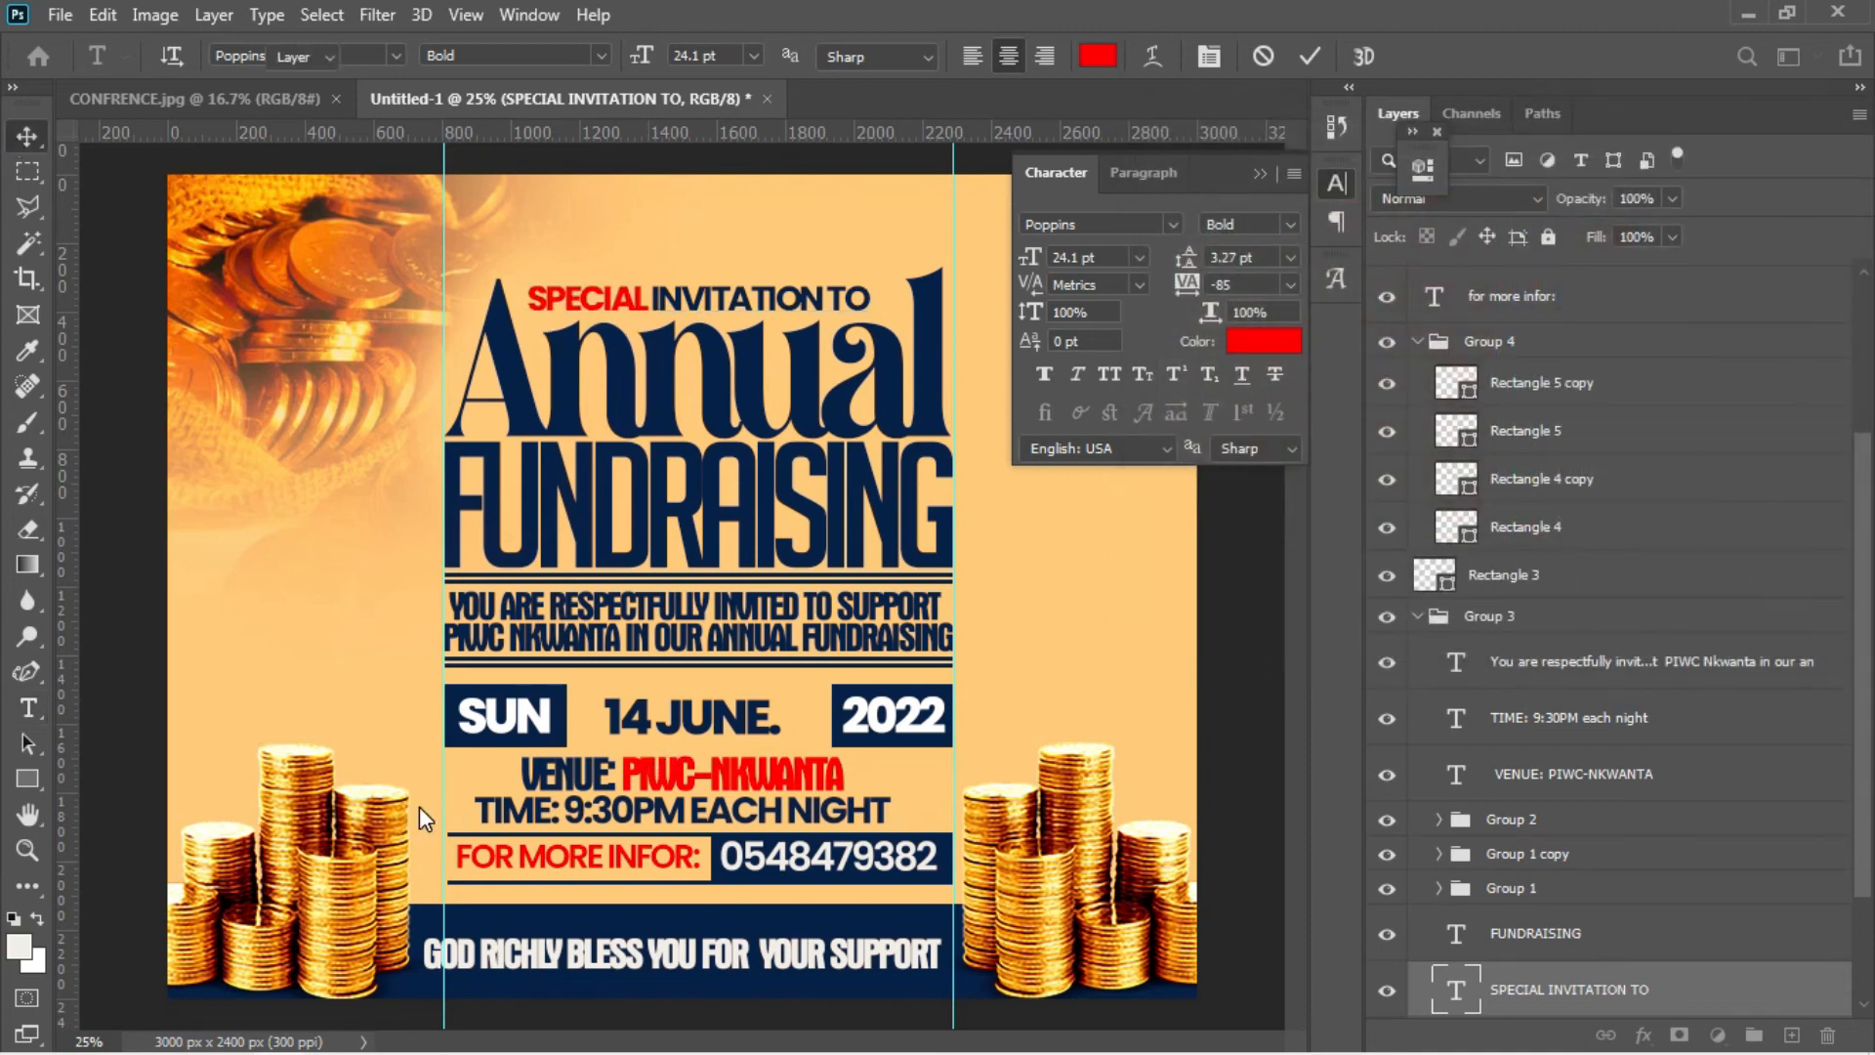
# - Switch to Notepad, copy the PIWC-NKWANTA line, and return to Photoshop
pyautogui.moveTo(535, 1047)
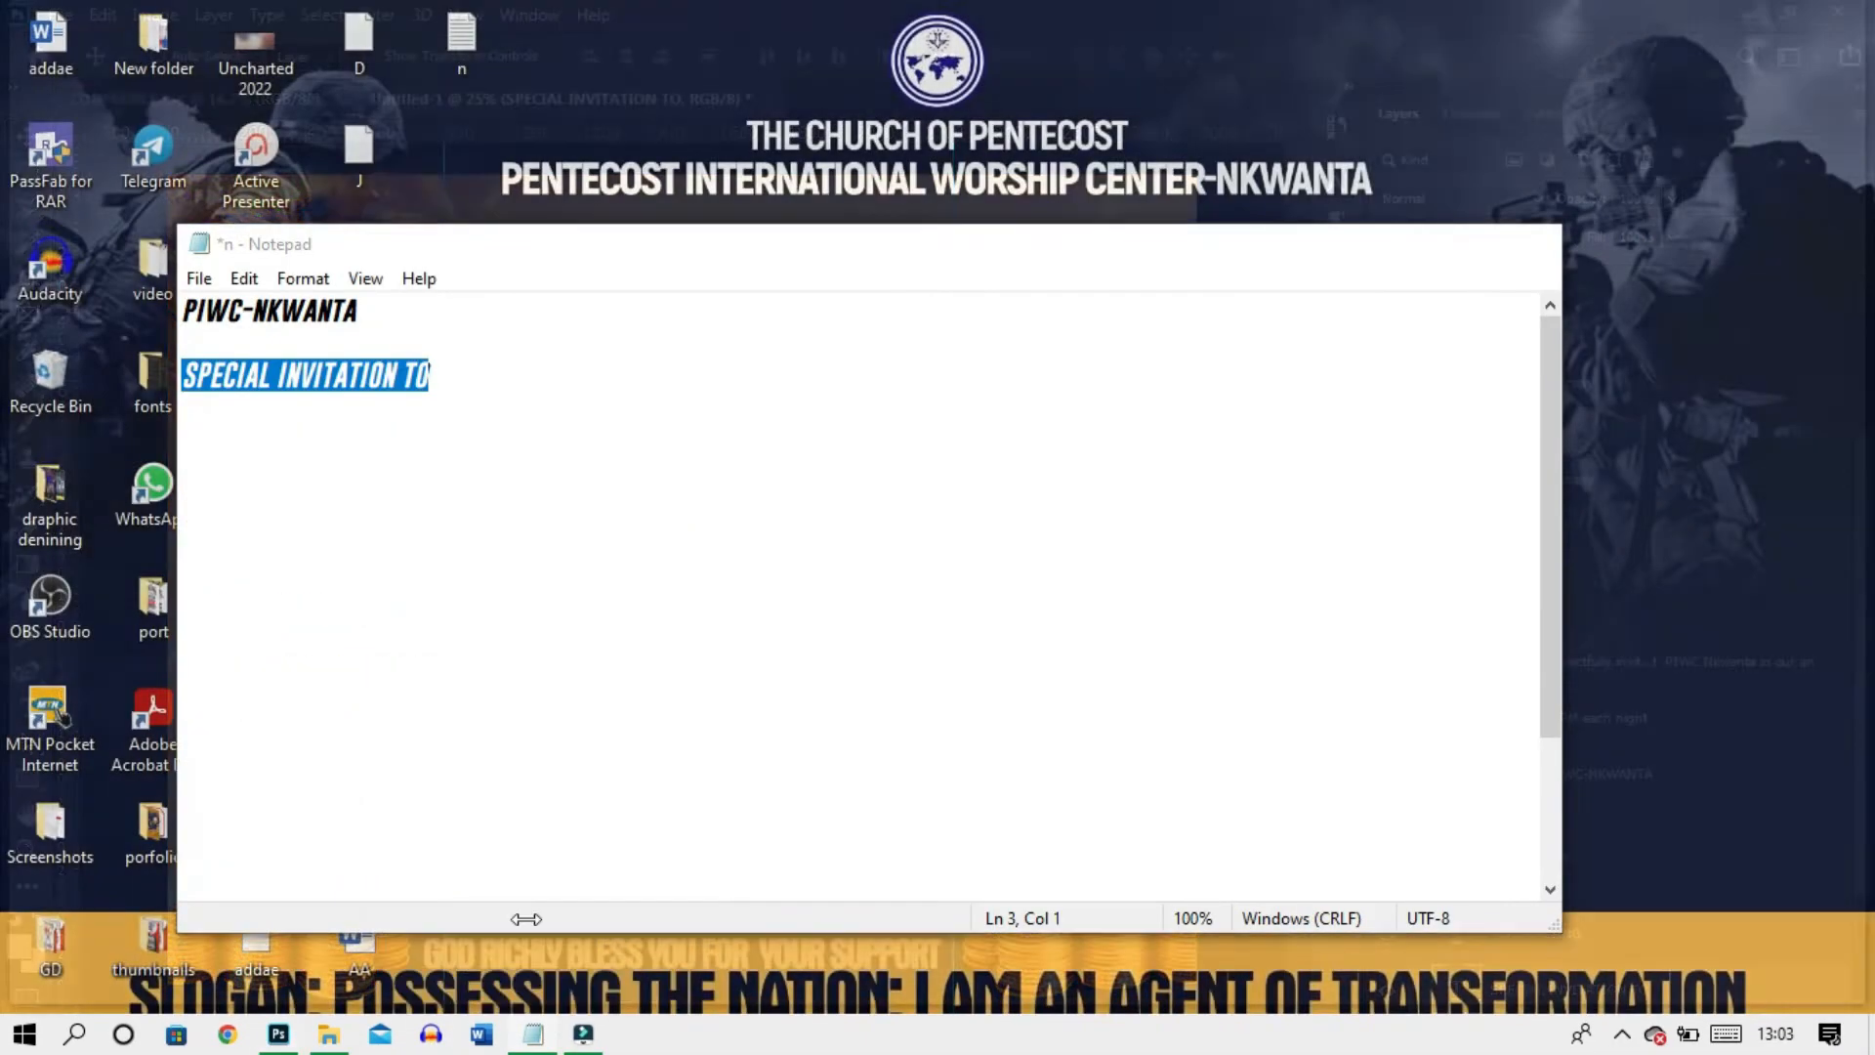
pyautogui.click(525, 922)
pyautogui.moveTo(384, 318); pyautogui.dragTo(179, 307)
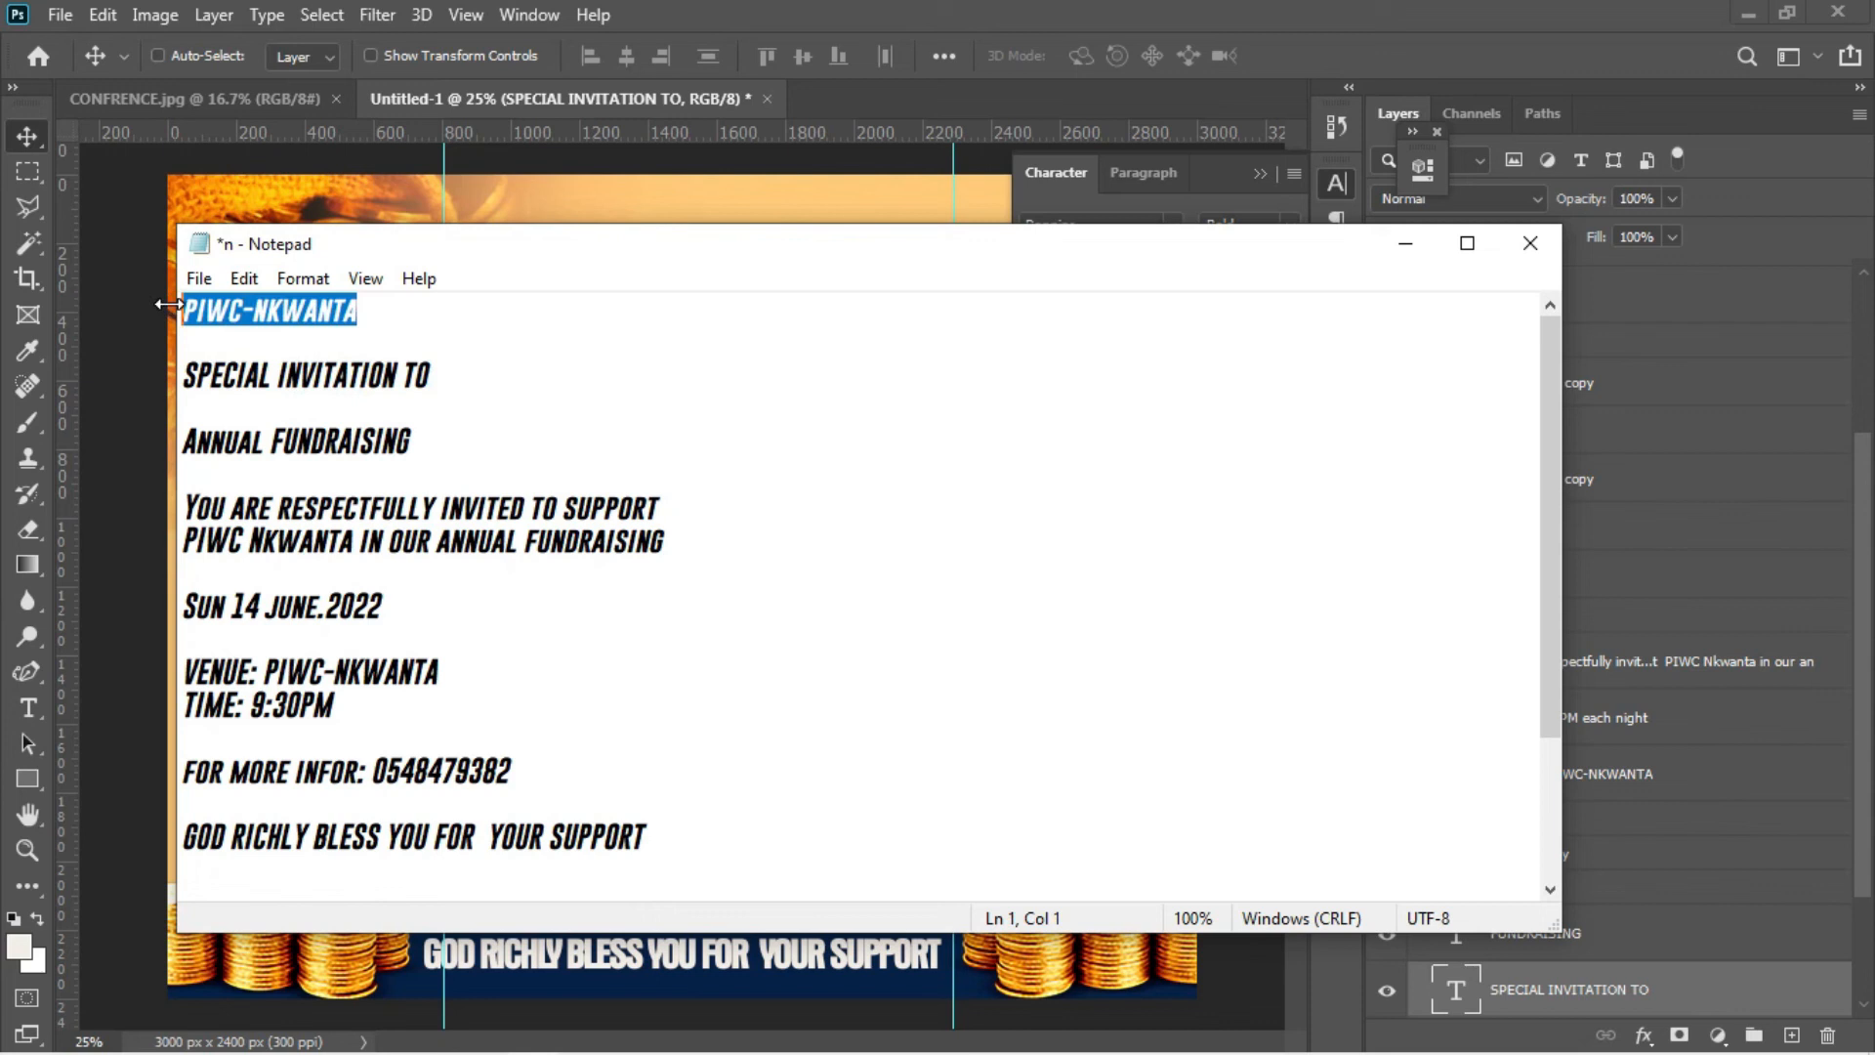
pyautogui.click(278, 215)
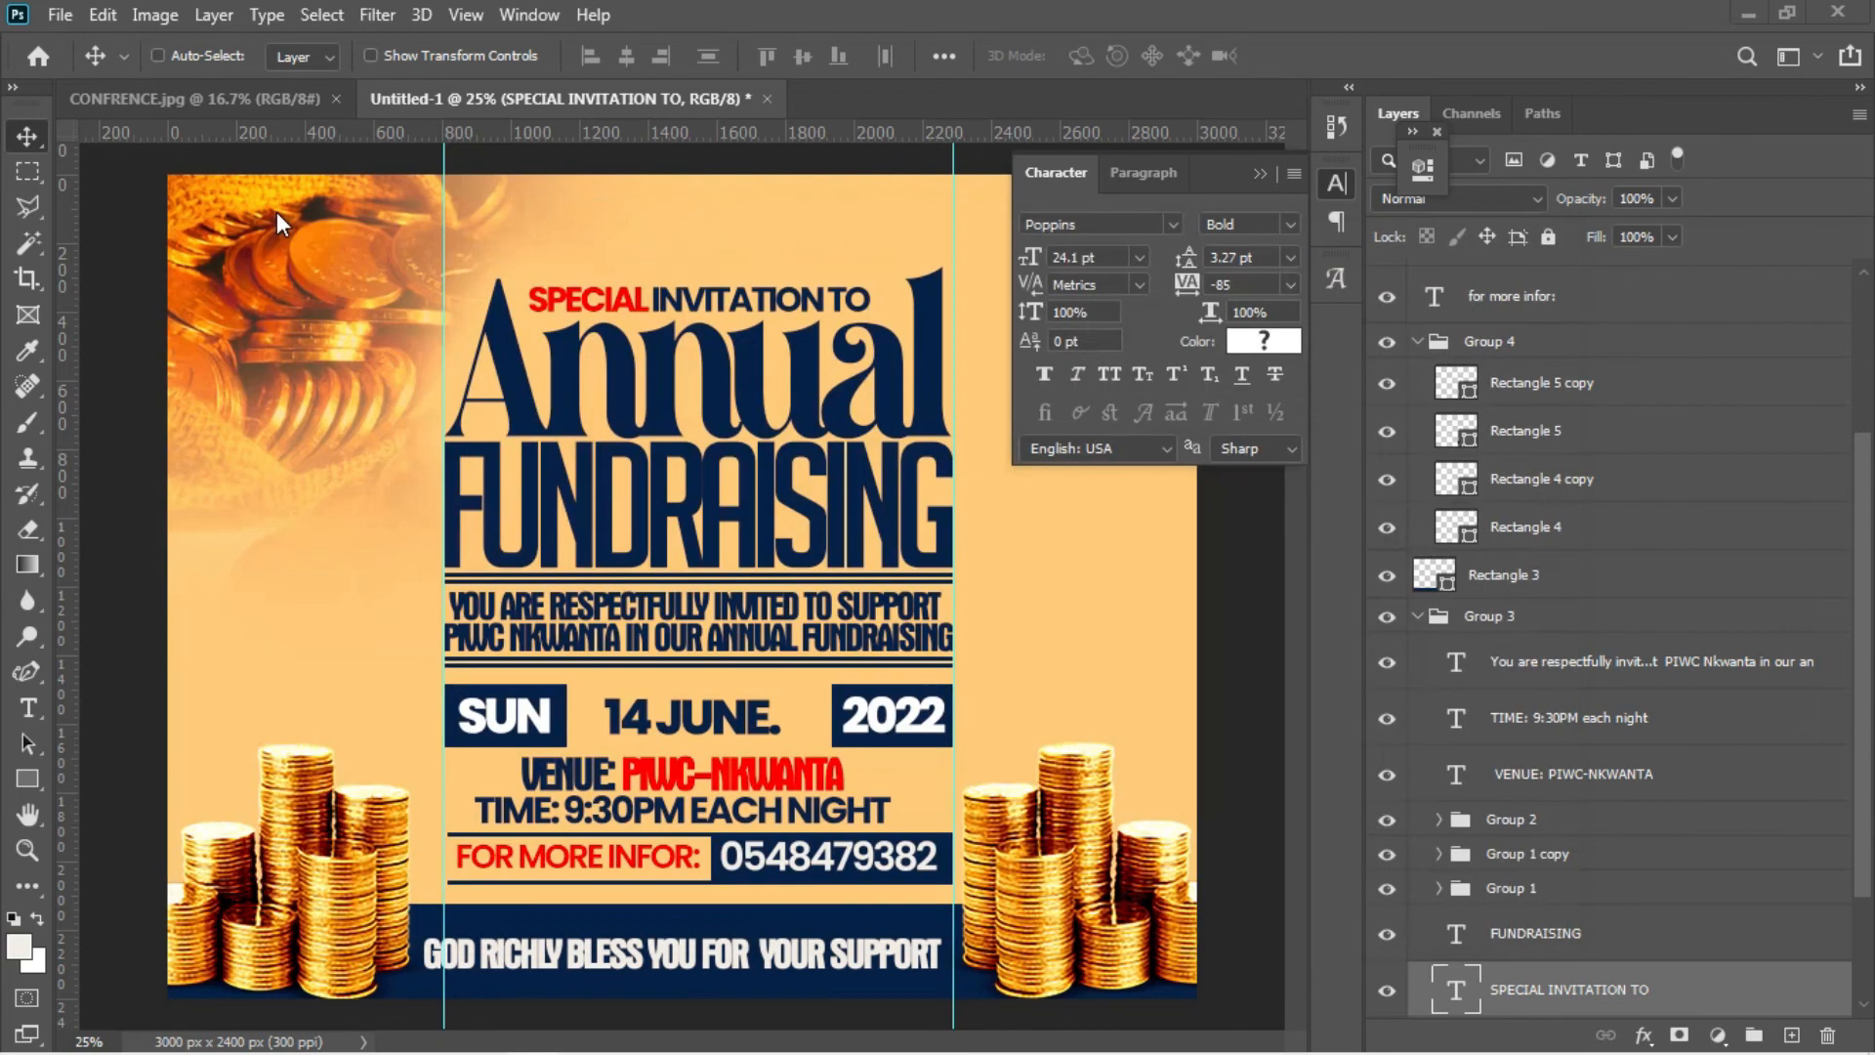
# - Create a text layer reading "piwc-nkwanta" above the invitation text and set it in all caps
pyautogui.press('t')
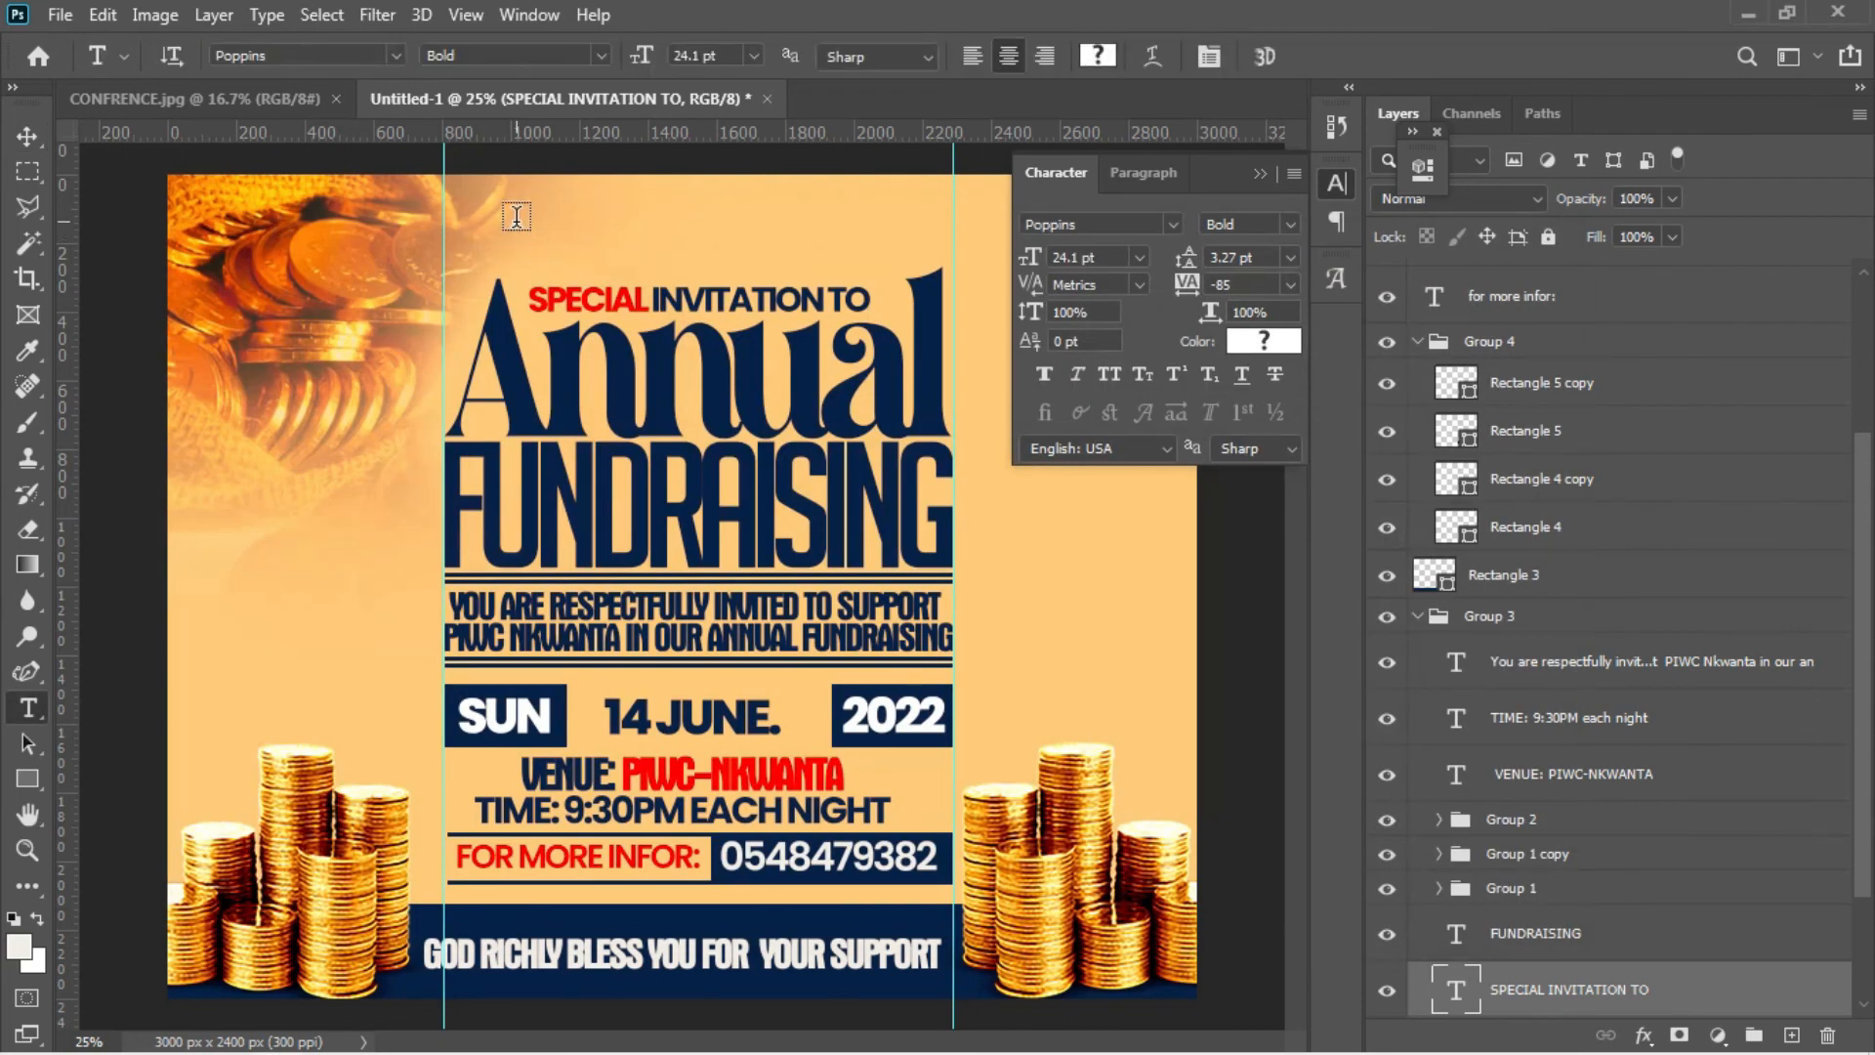
pyautogui.click(516, 215)
pyautogui.press('BackSpace')
pyautogui.press('ctrl')
pyautogui.write('piwc-nkwanta')
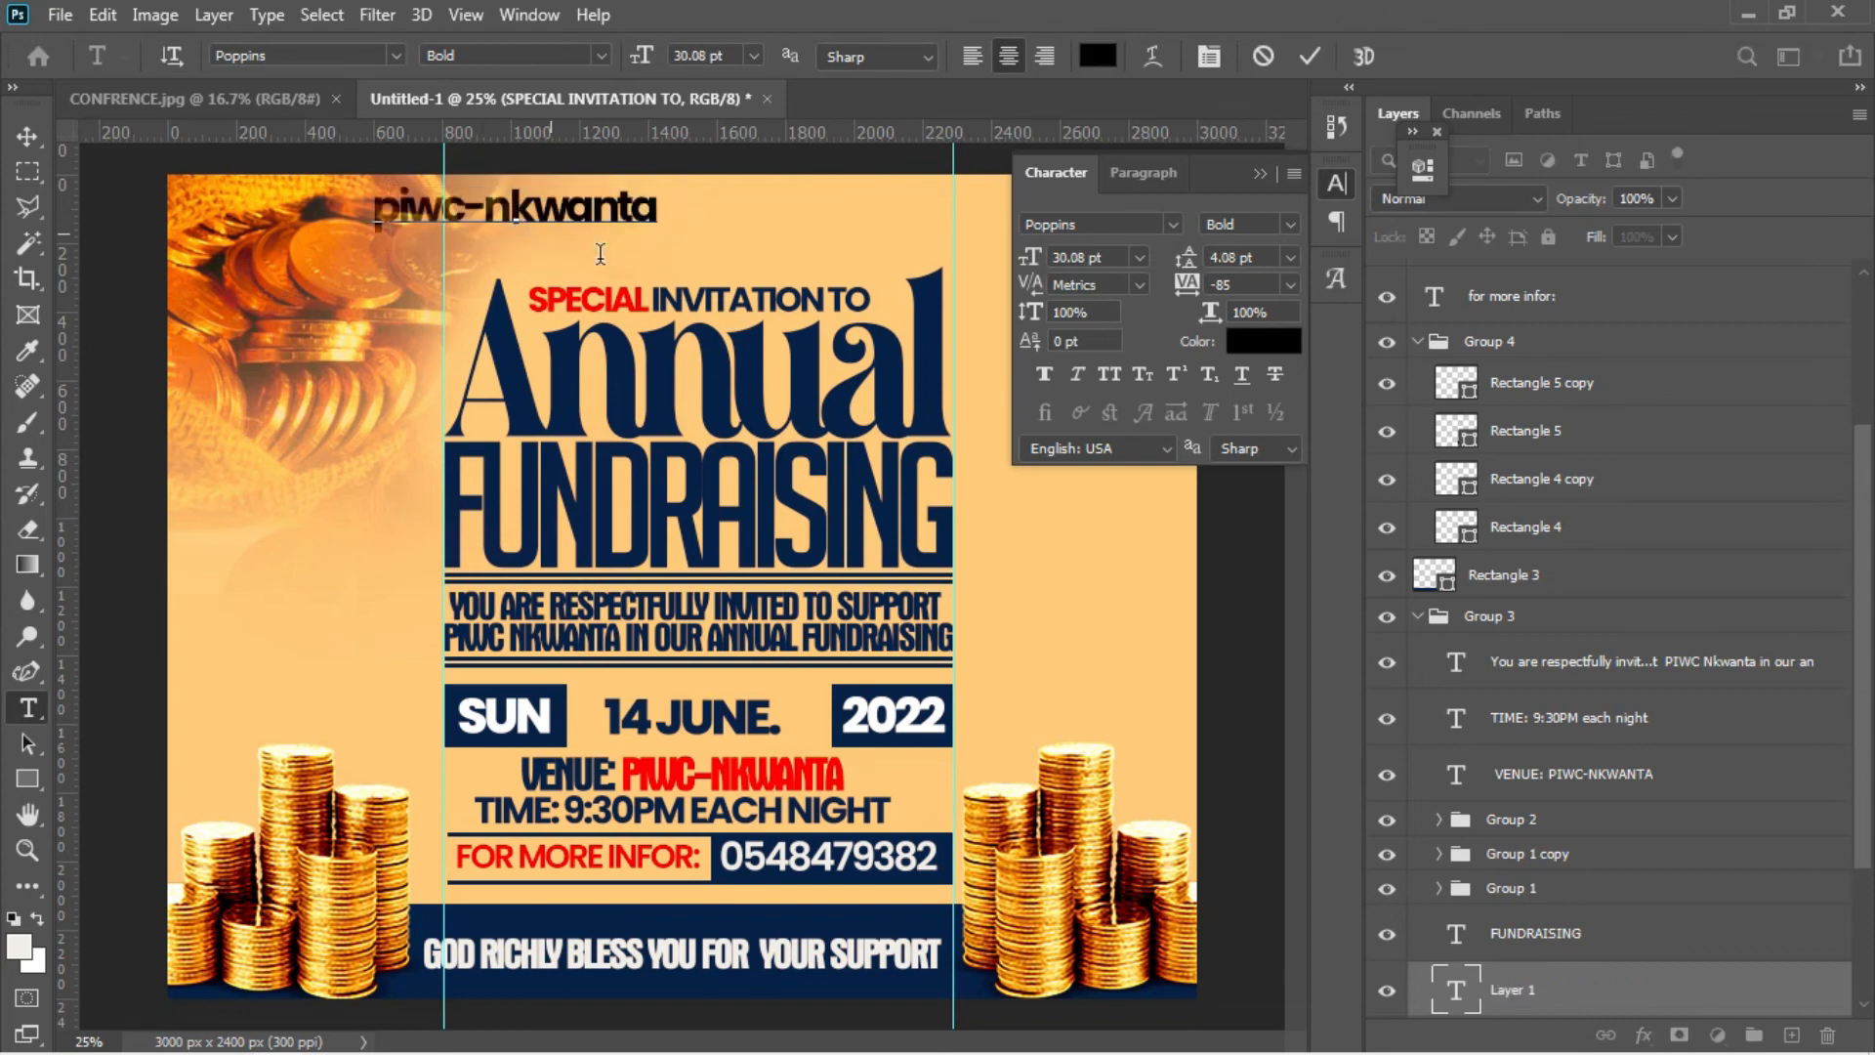
pyautogui.press('ctrl')
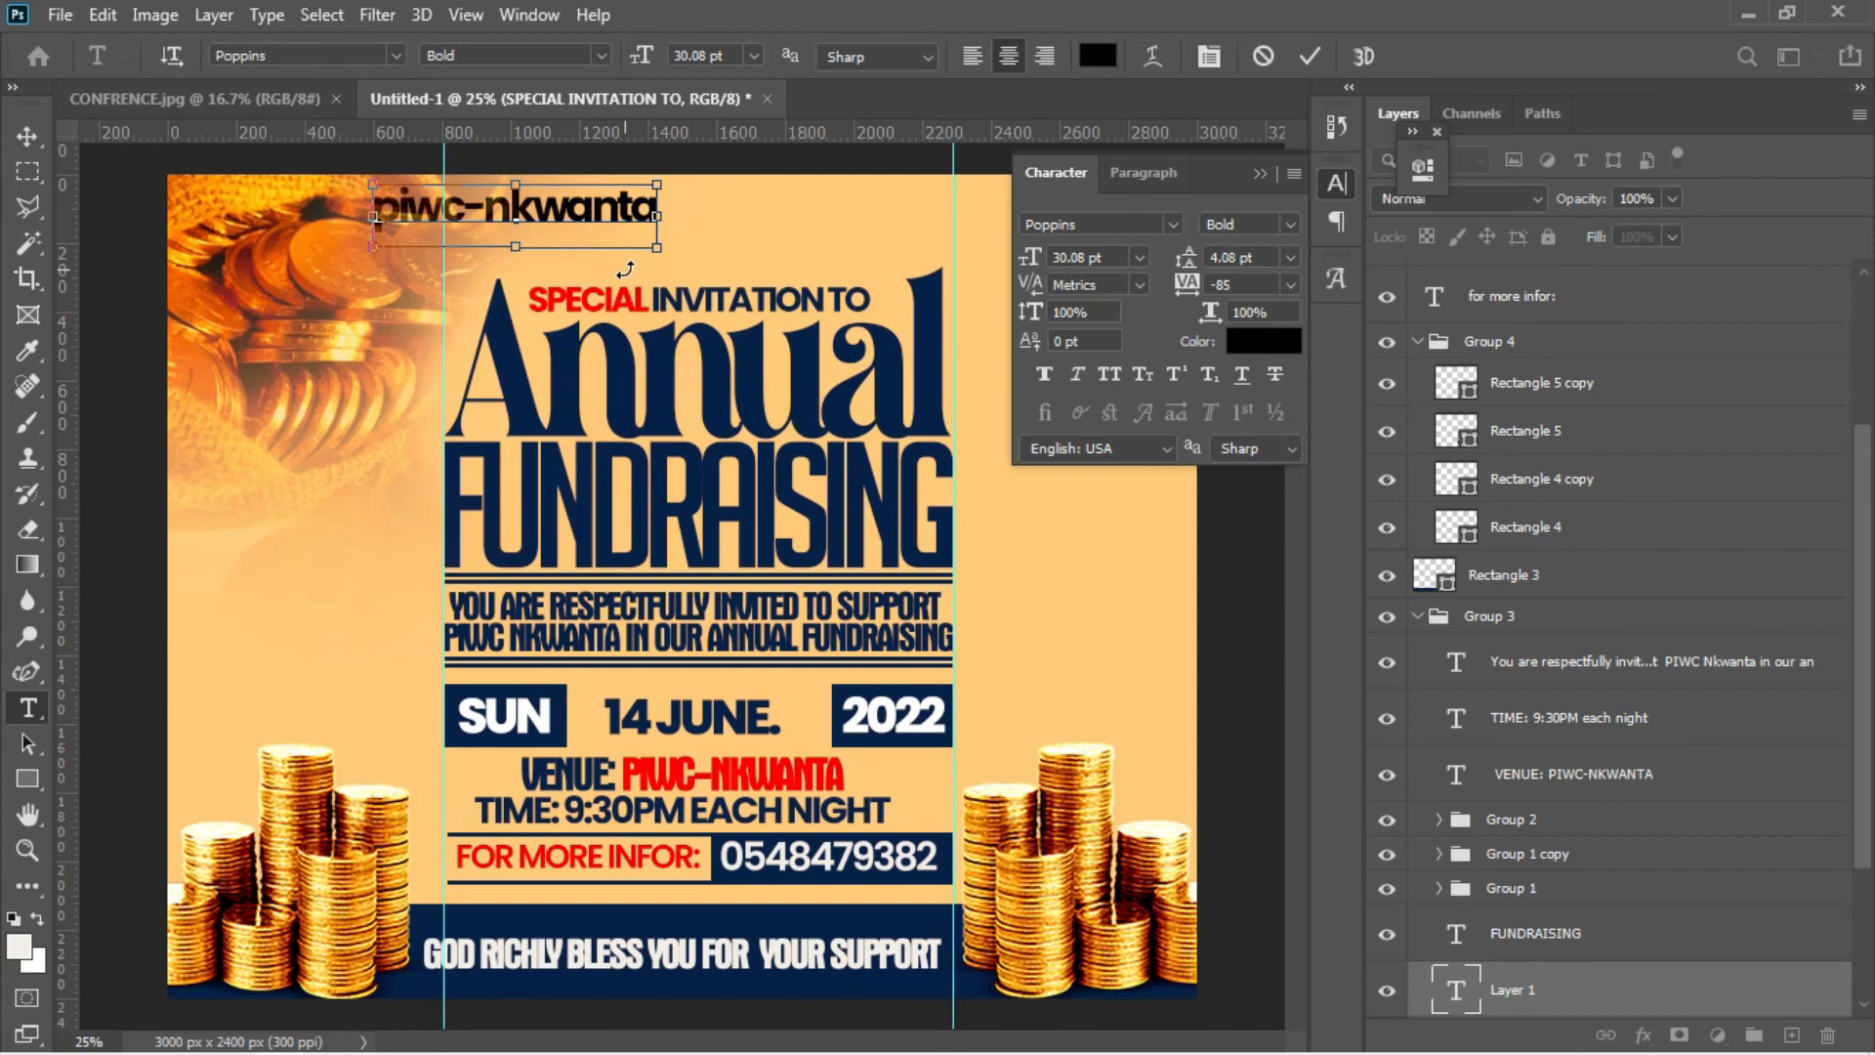
pyautogui.hotkey('ctrl', 'a')
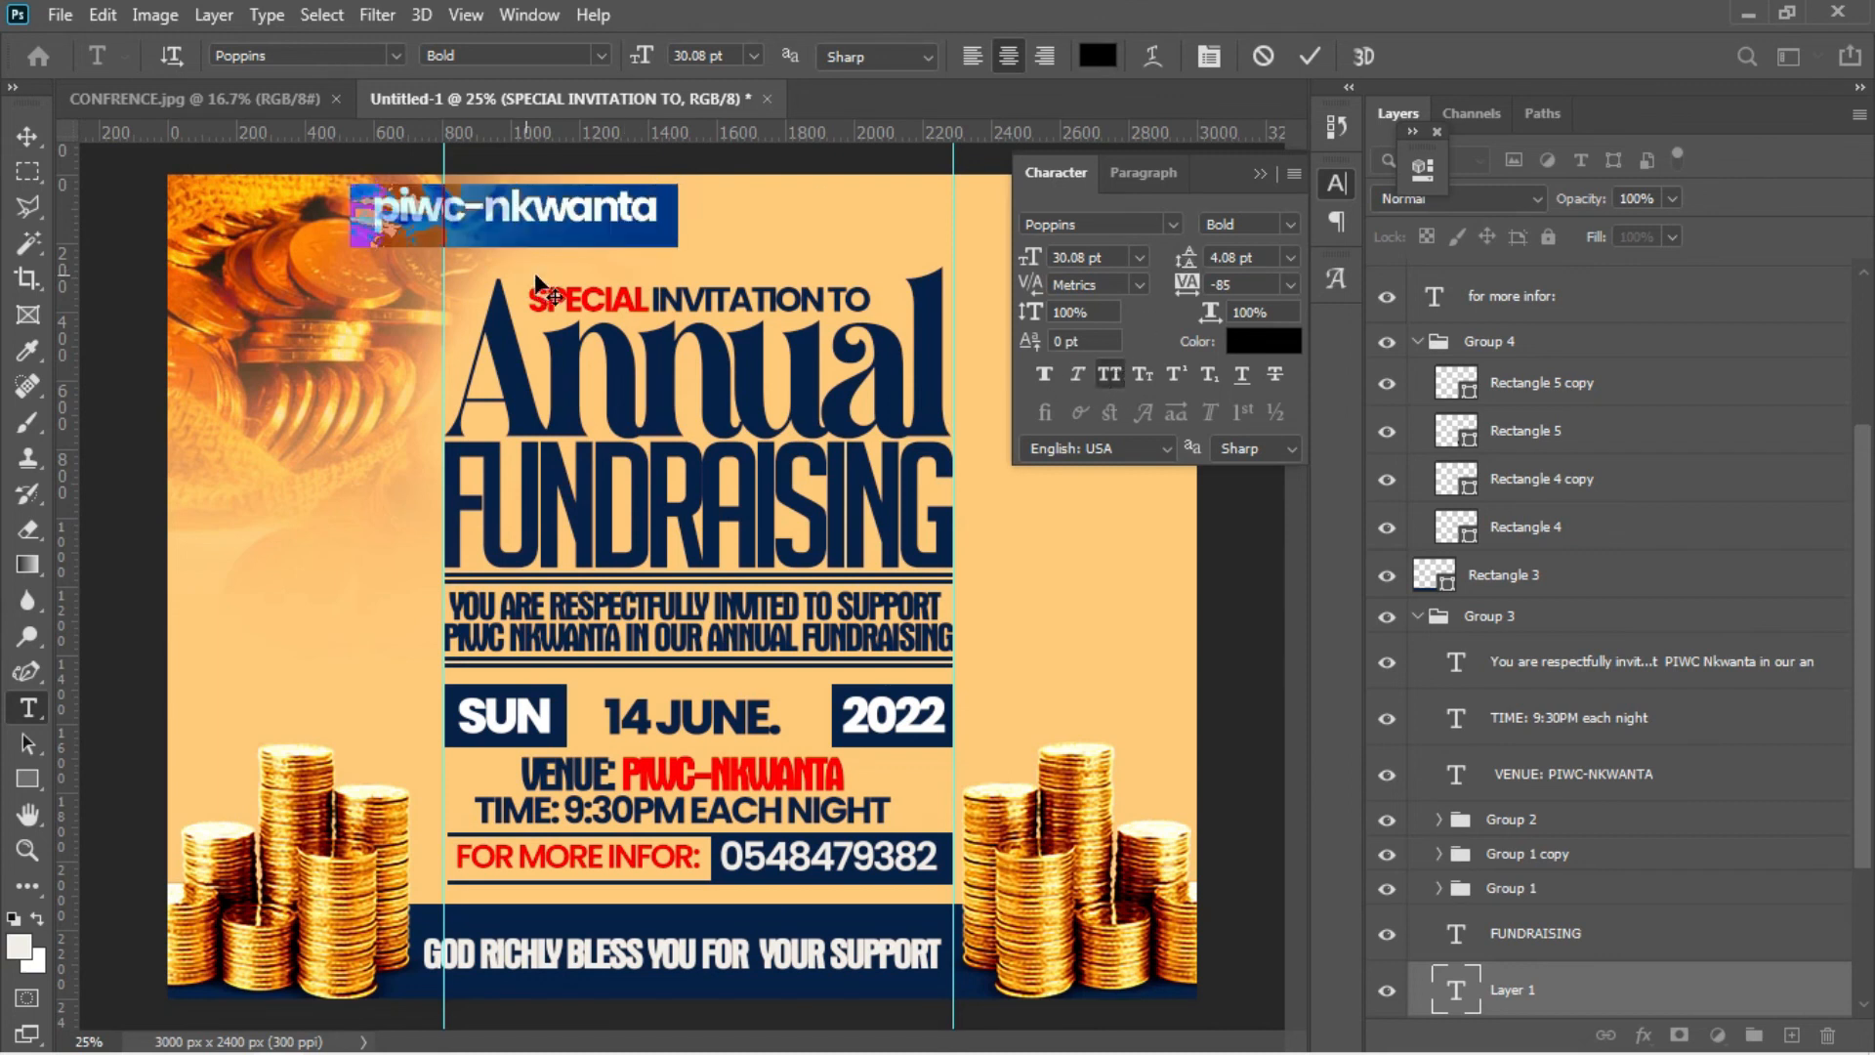
pyautogui.hotkey('ctrl', 'shift', 'k')
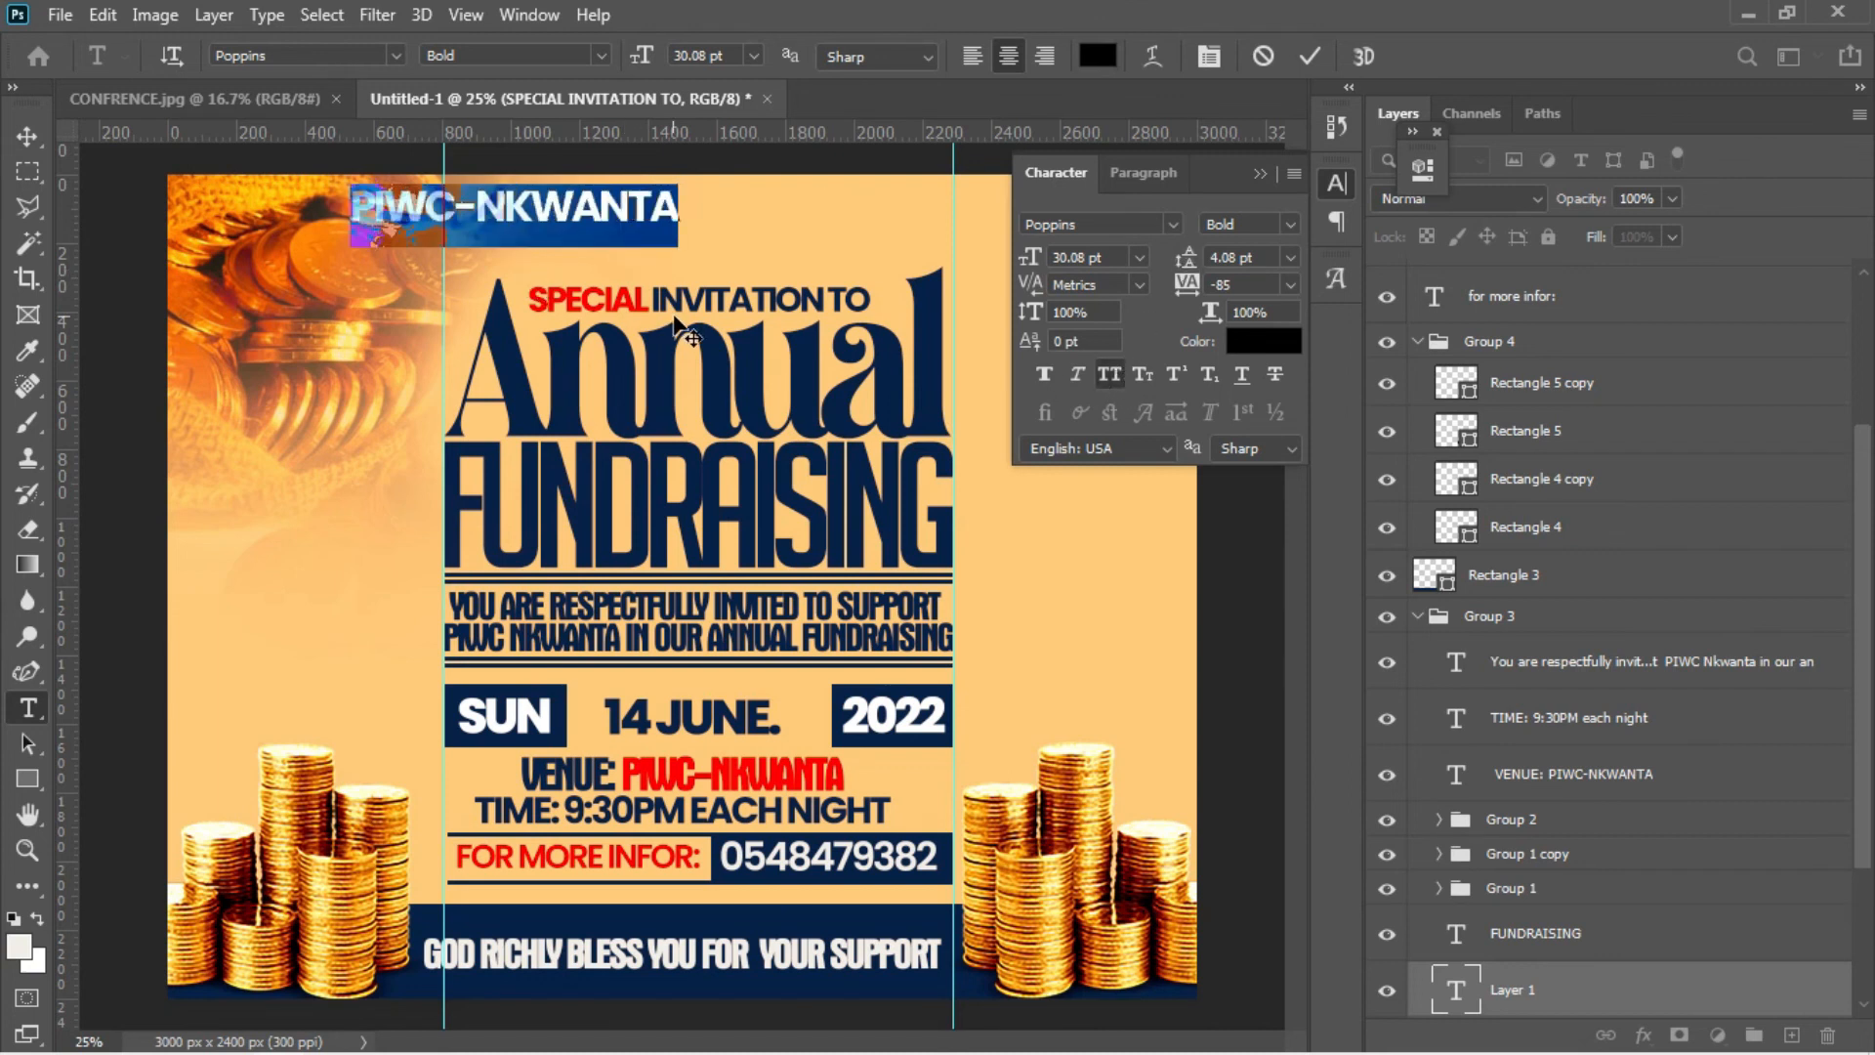
pyautogui.click(28, 135)
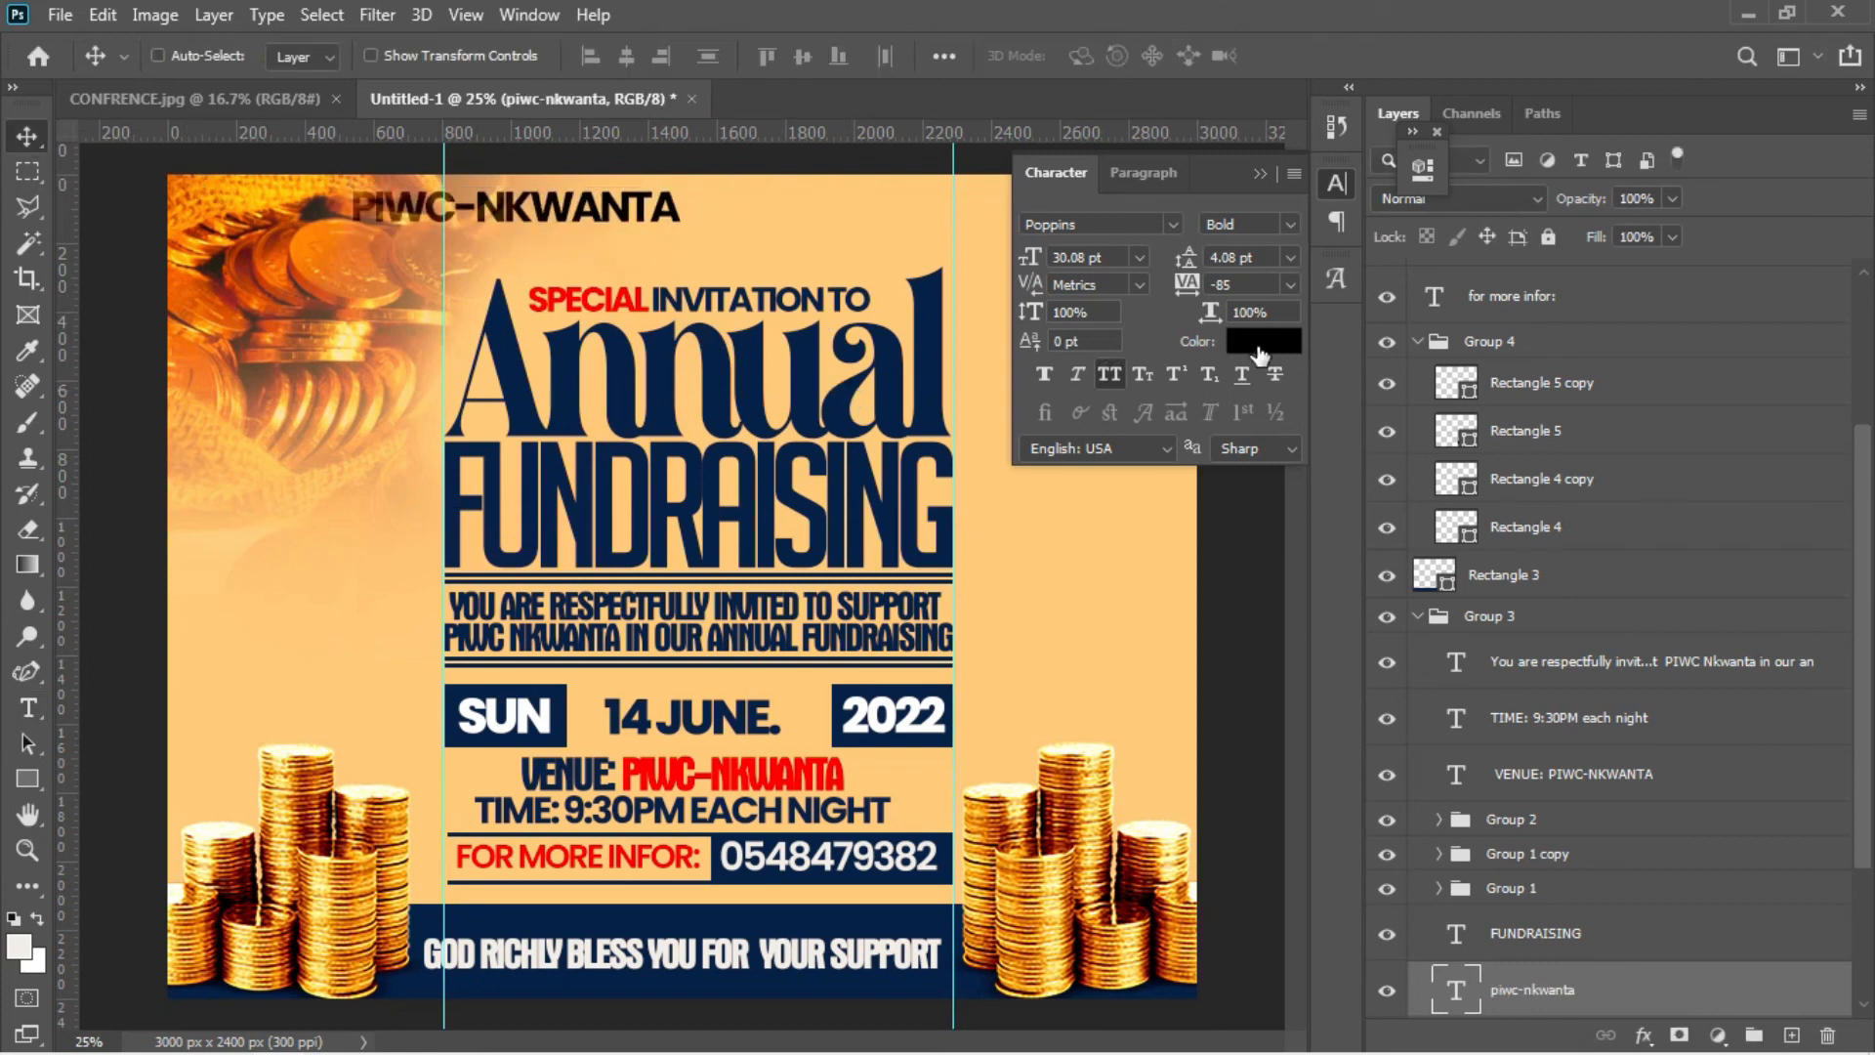
# - Color the PIWC-NKWANTA text navy (0d184e), sampled from the word Annual
pyautogui.click(1260, 344)
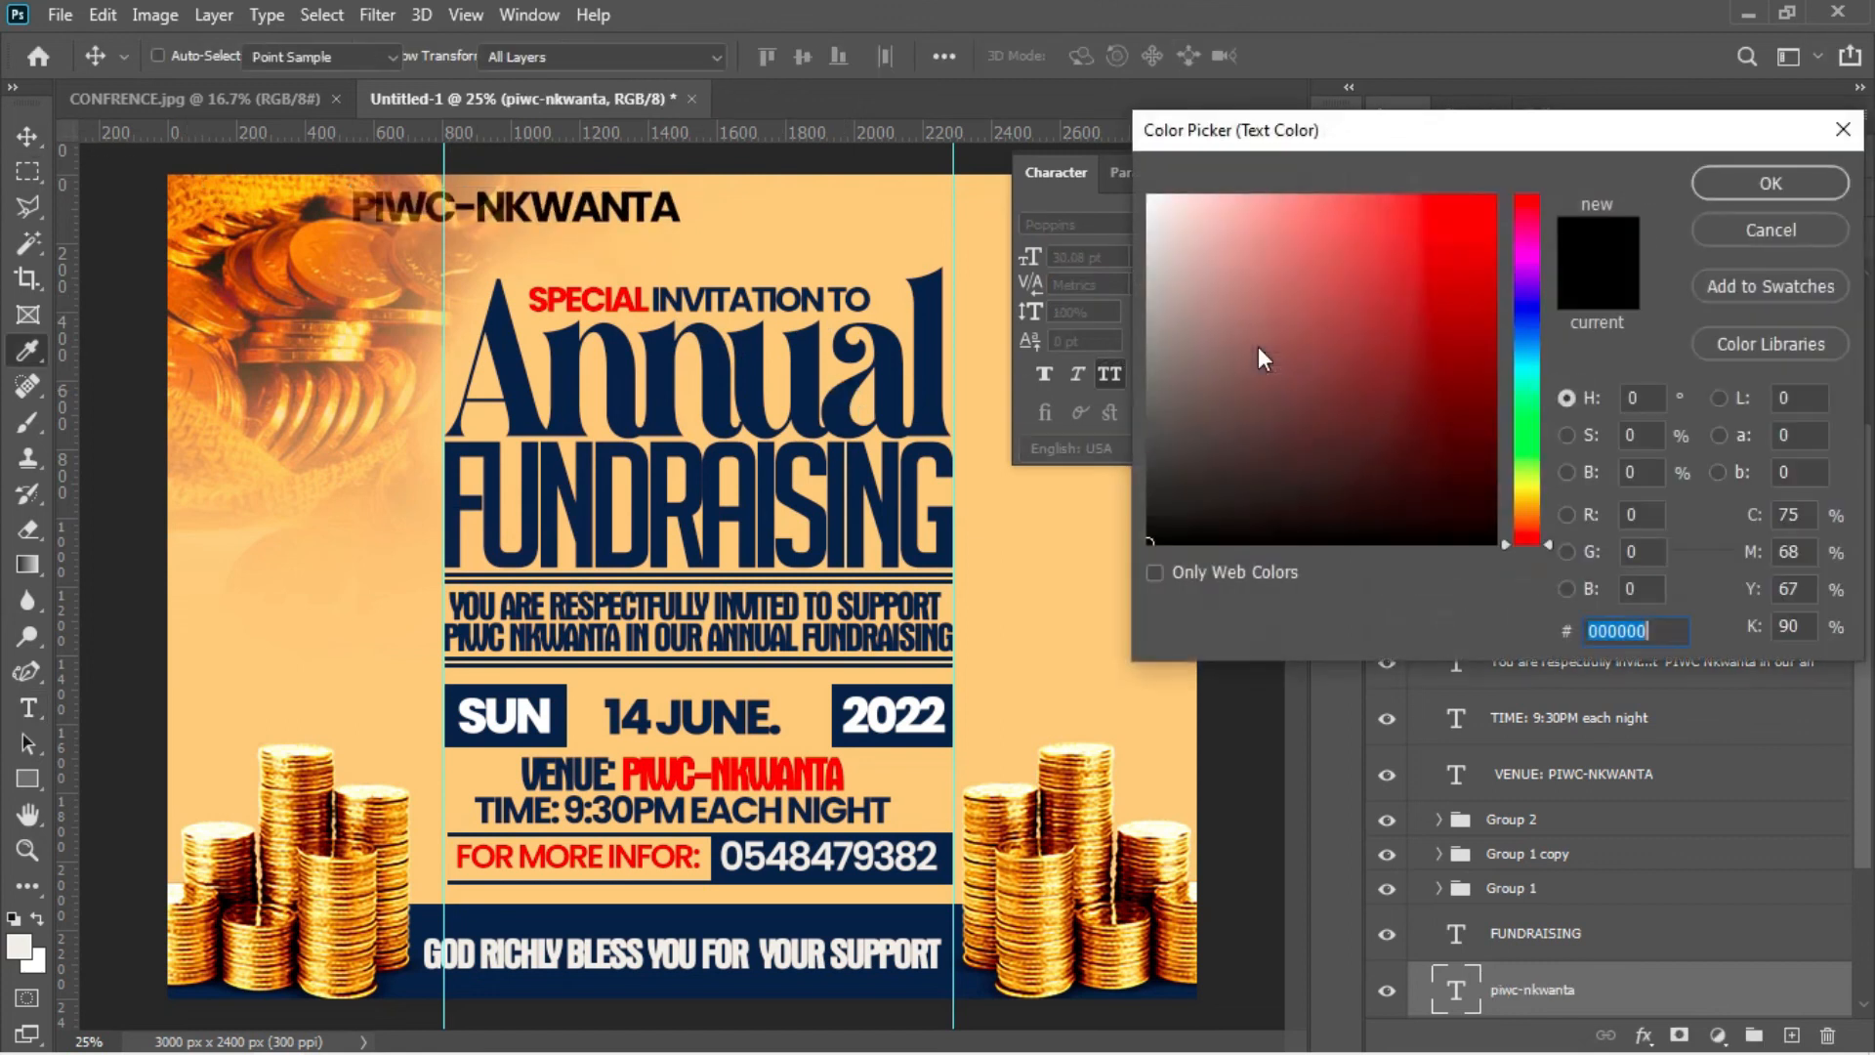
pyautogui.click(930, 387)
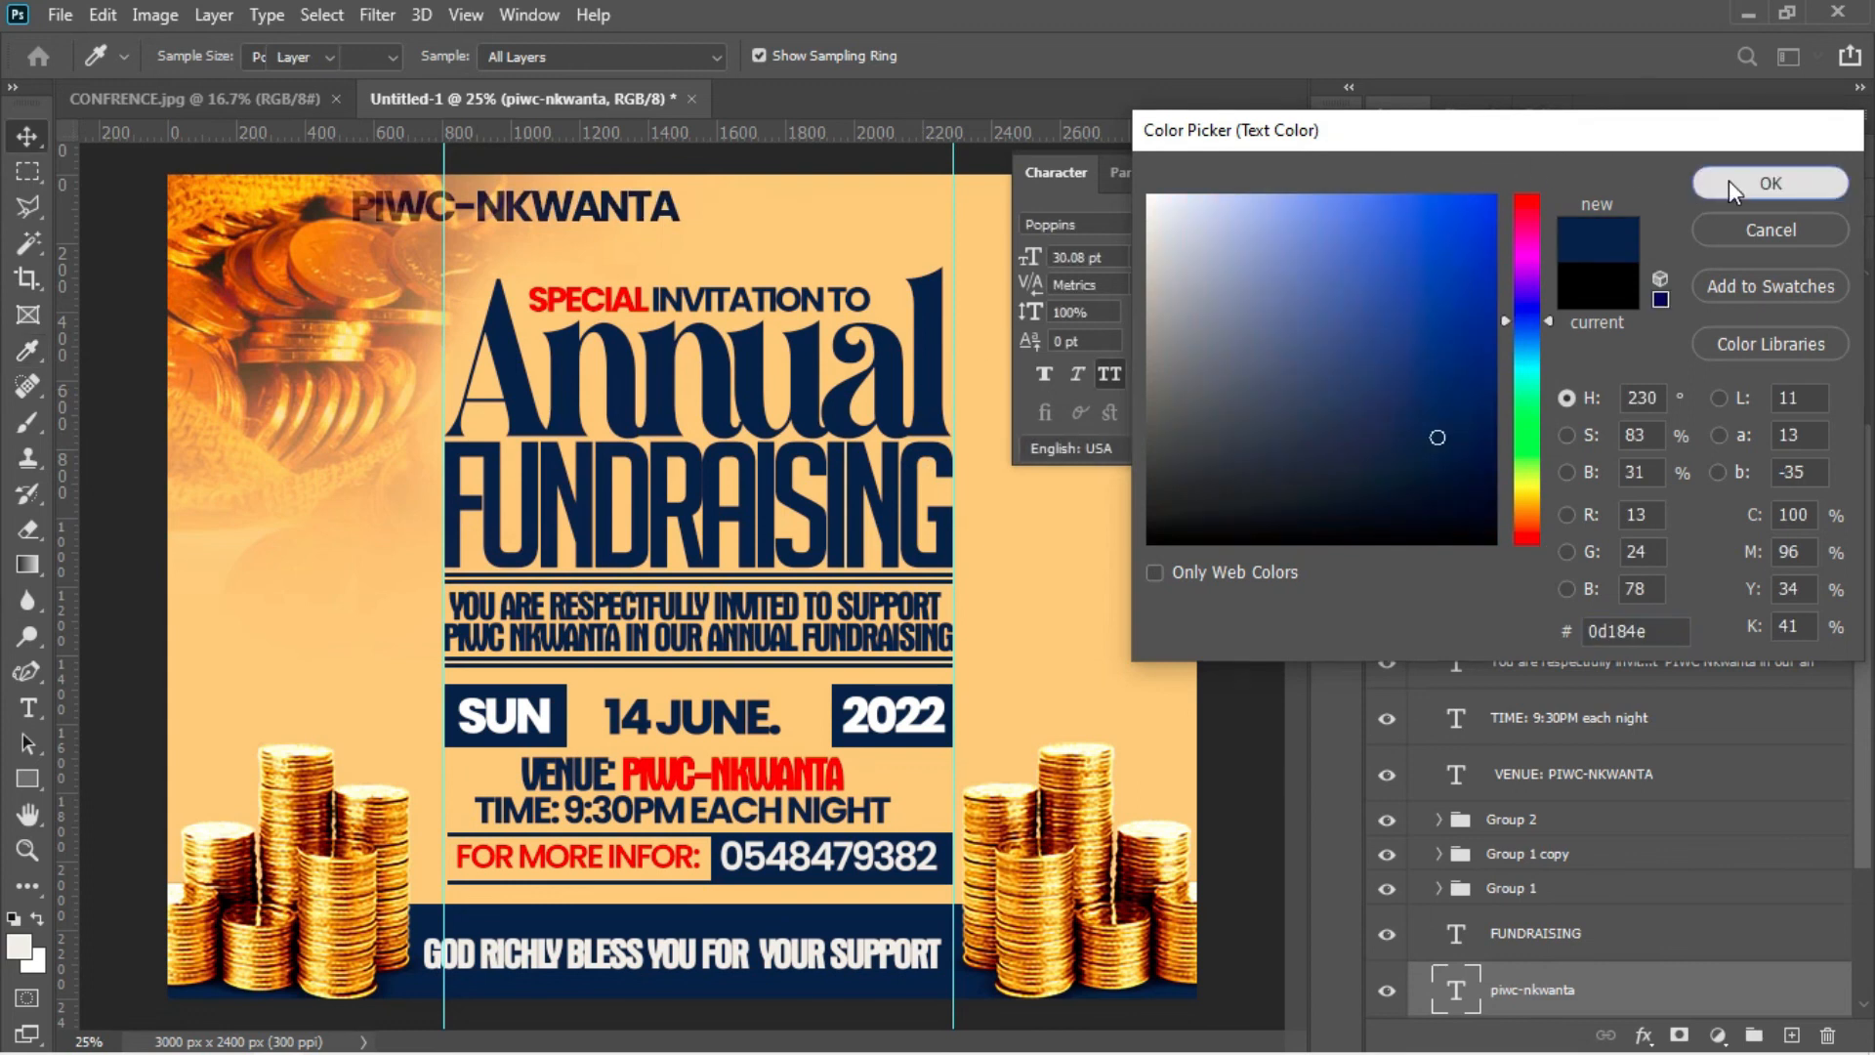
pyautogui.click(1729, 183)
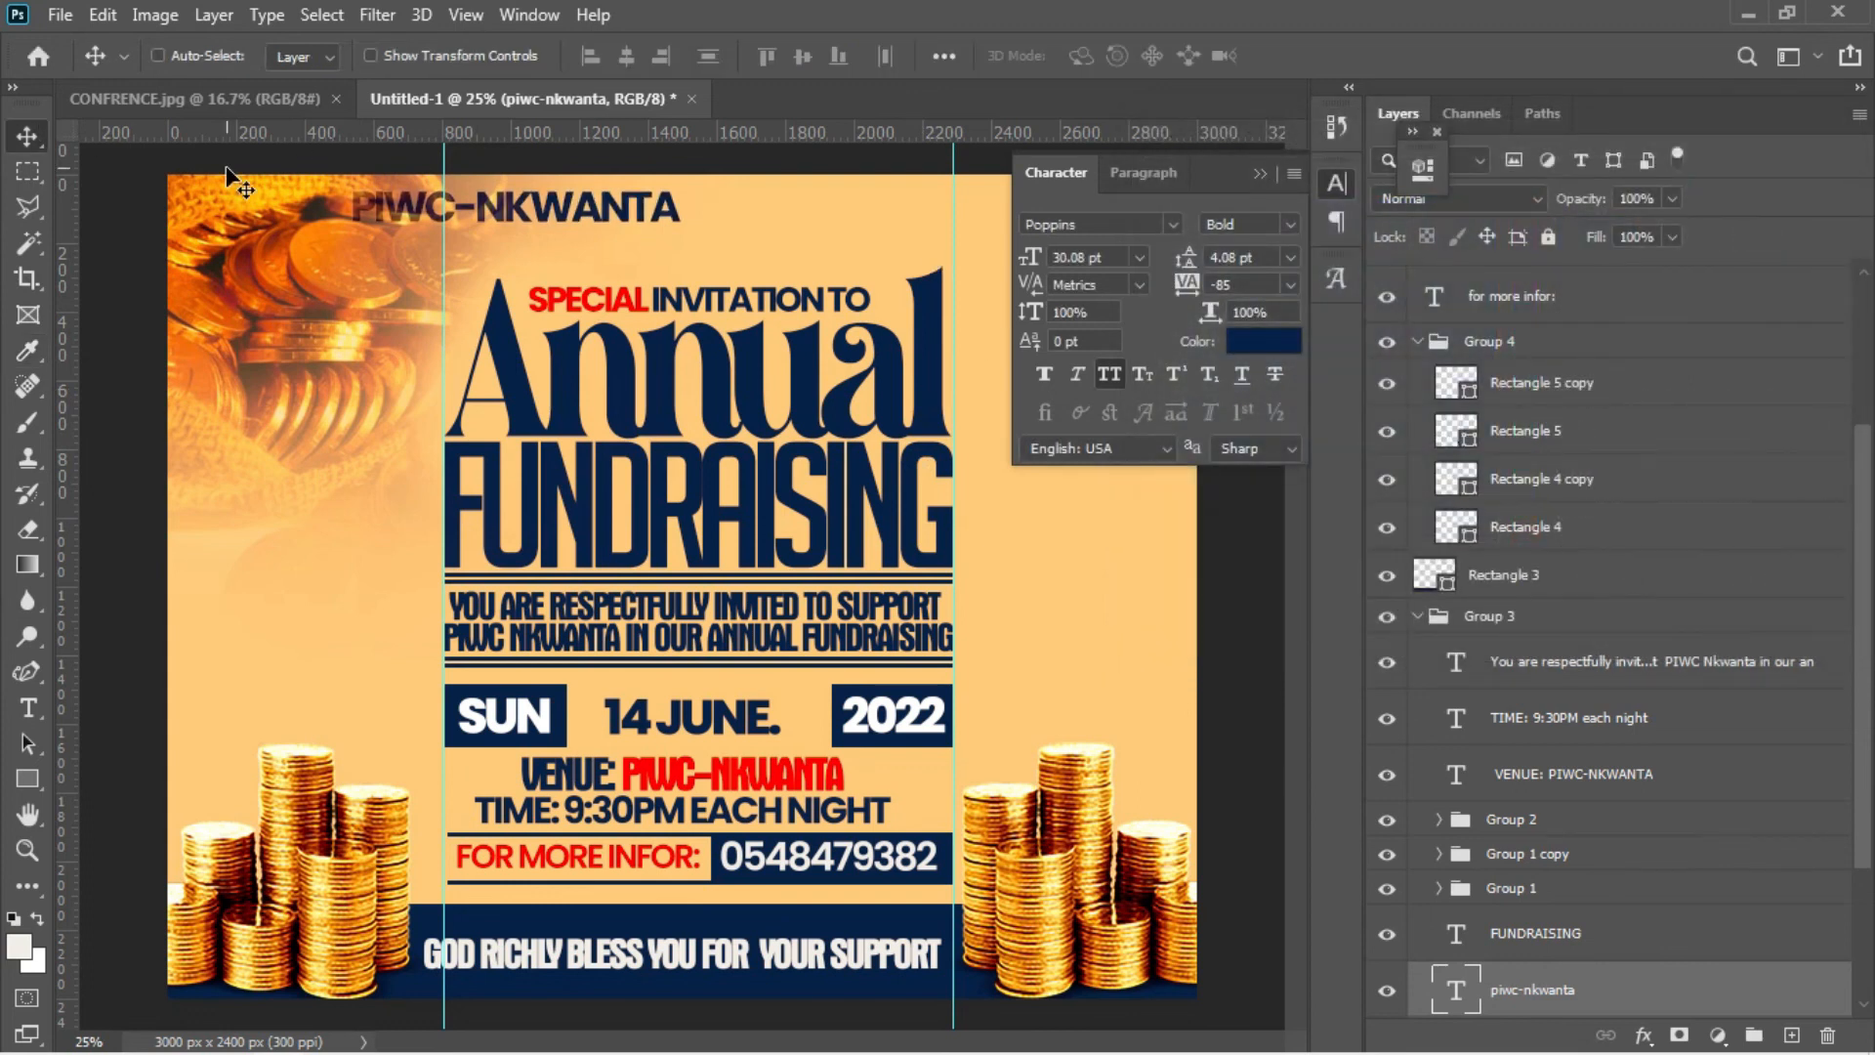
# - Center the PIWC-NKWANTA text horizontally on the canvas and nudge it slightly down
pyautogui.moveTo(535, 236); pyautogui.dragTo(695, 233)
pyautogui.hotkey('ctrl', 'a')
pyautogui.click(626, 57)
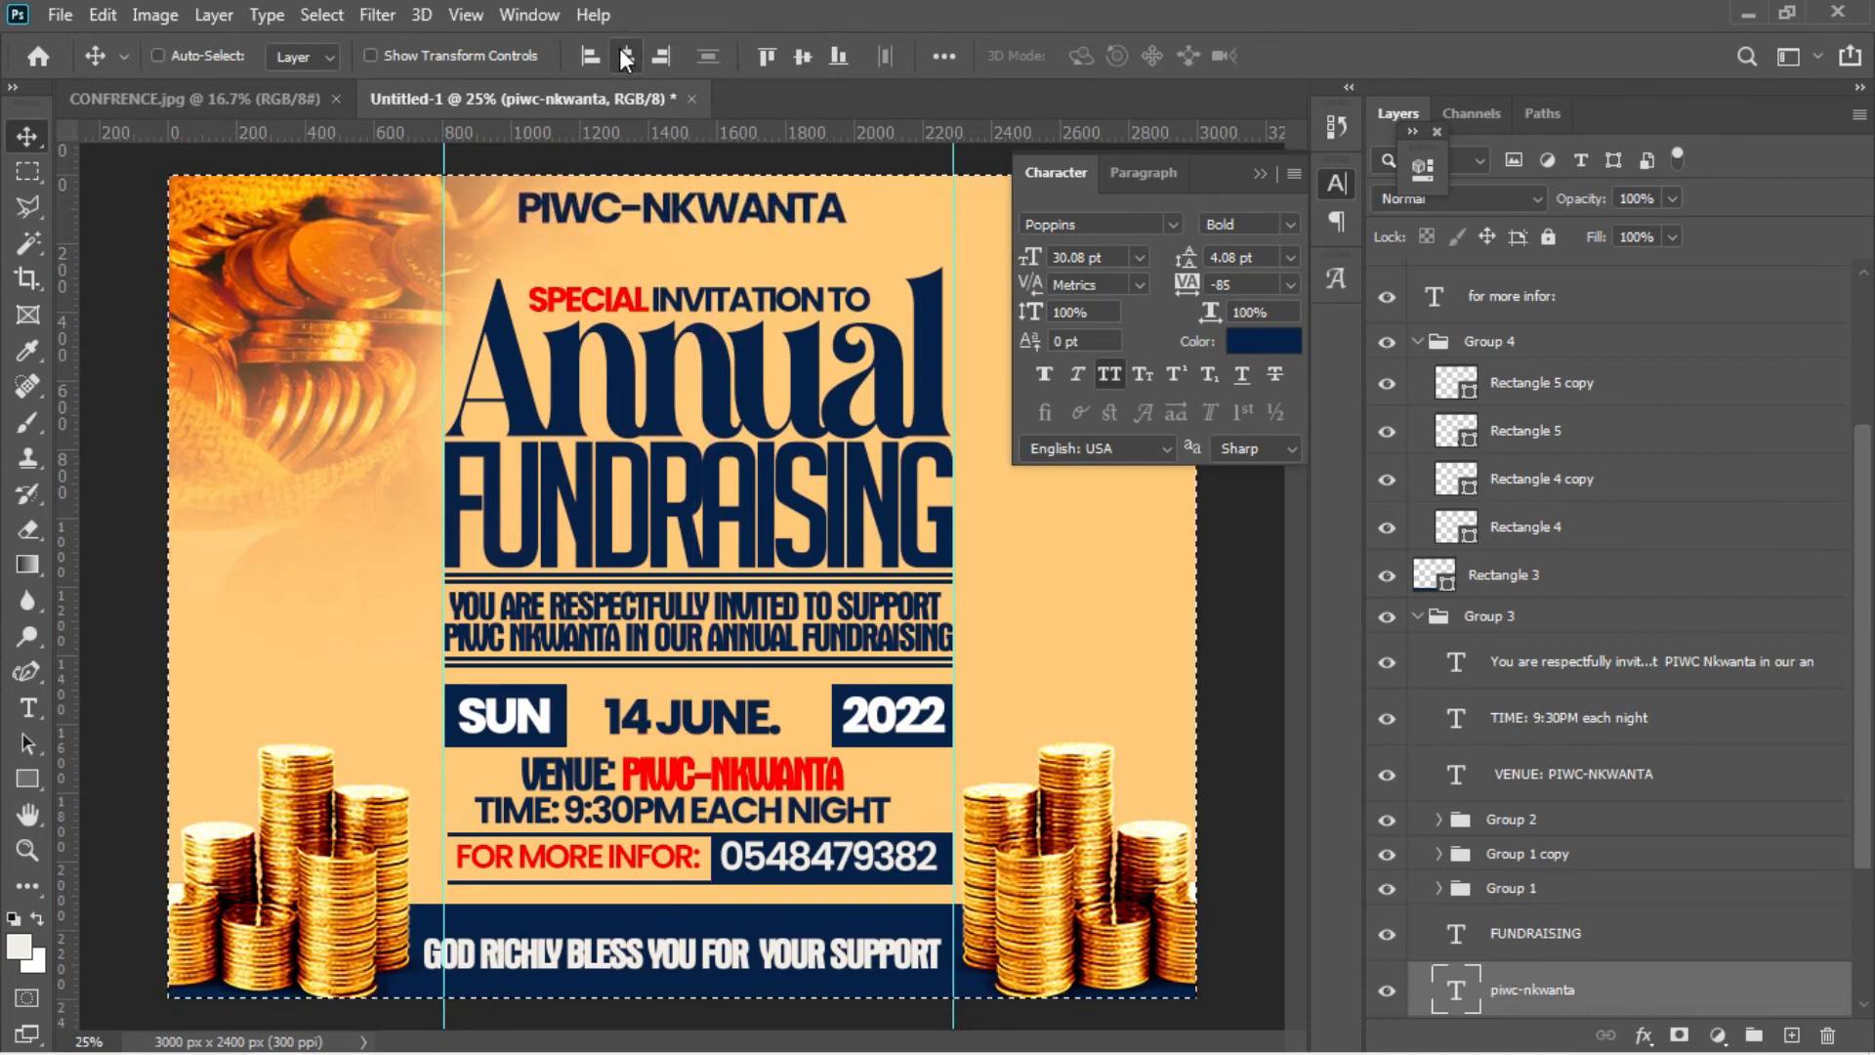
pyautogui.hotkey('ctrl', 'd')
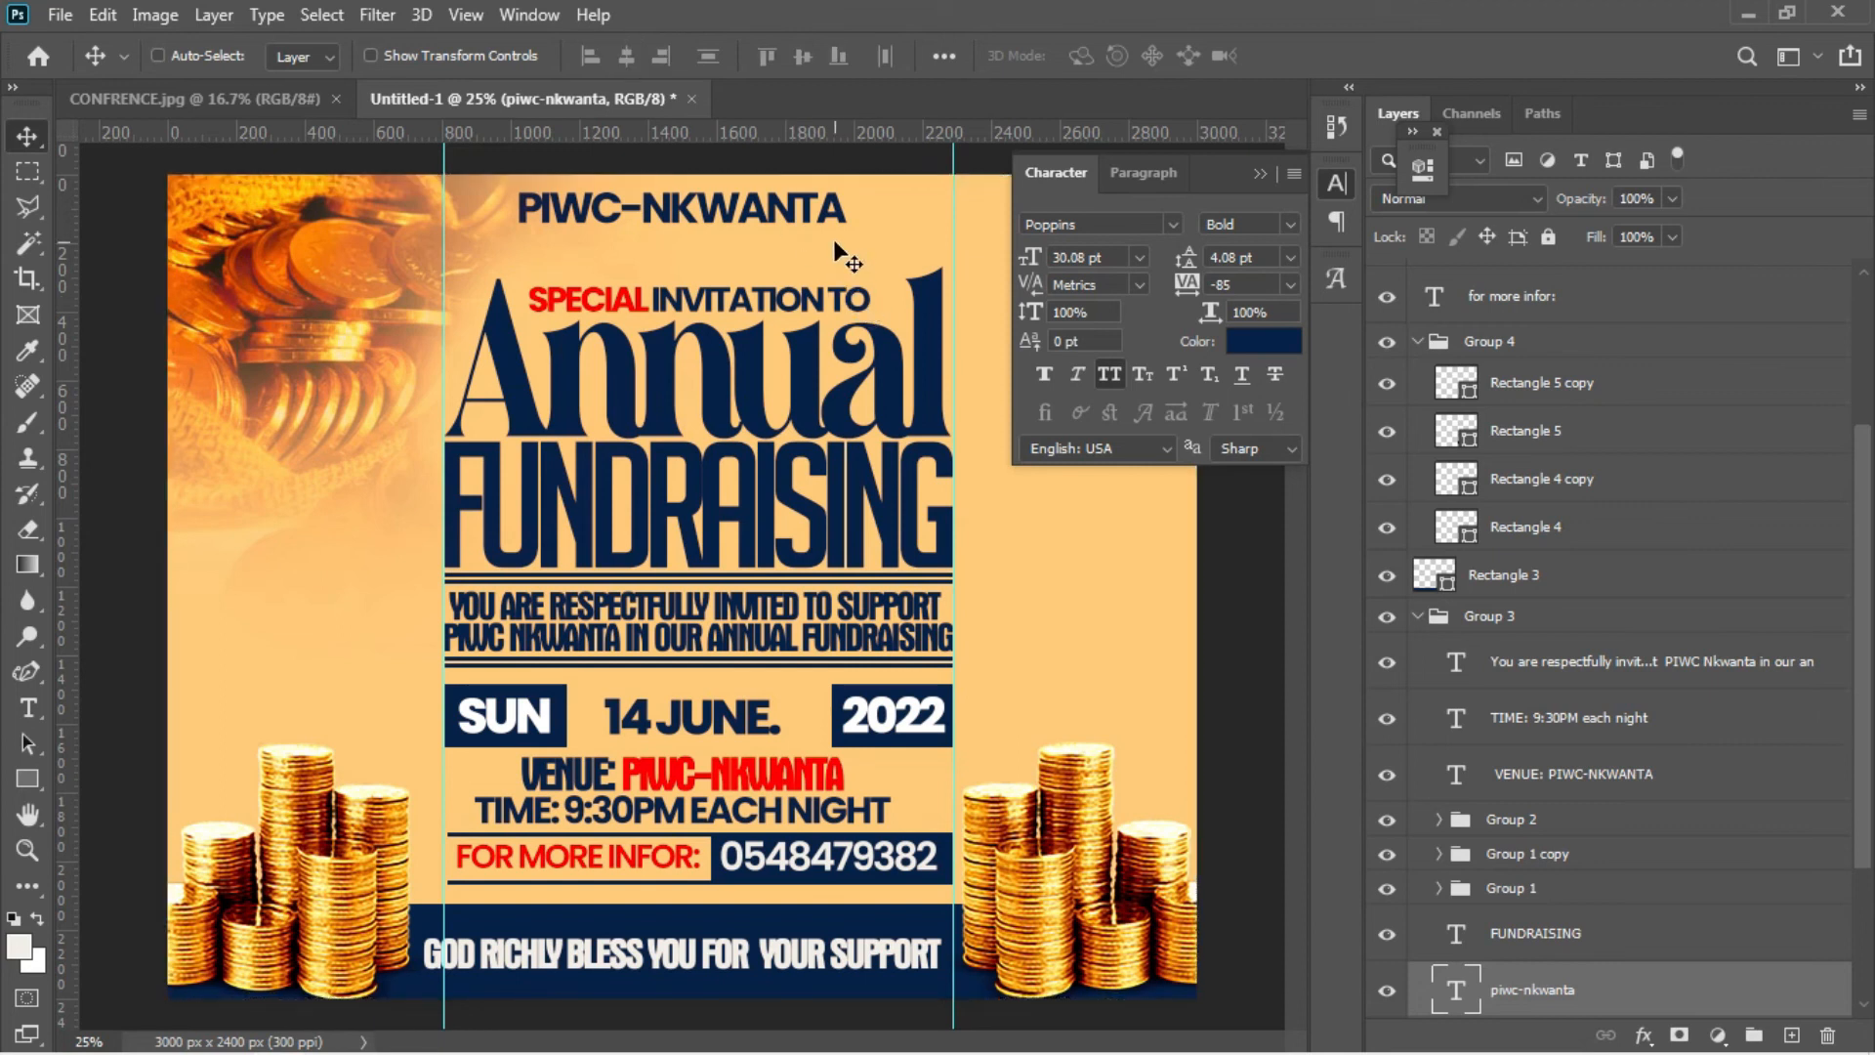
pyautogui.hotkey('shift', 'Down')
pyautogui.hotkey('shift', 'Down')
pyautogui.hotkey('shift', 'Down')
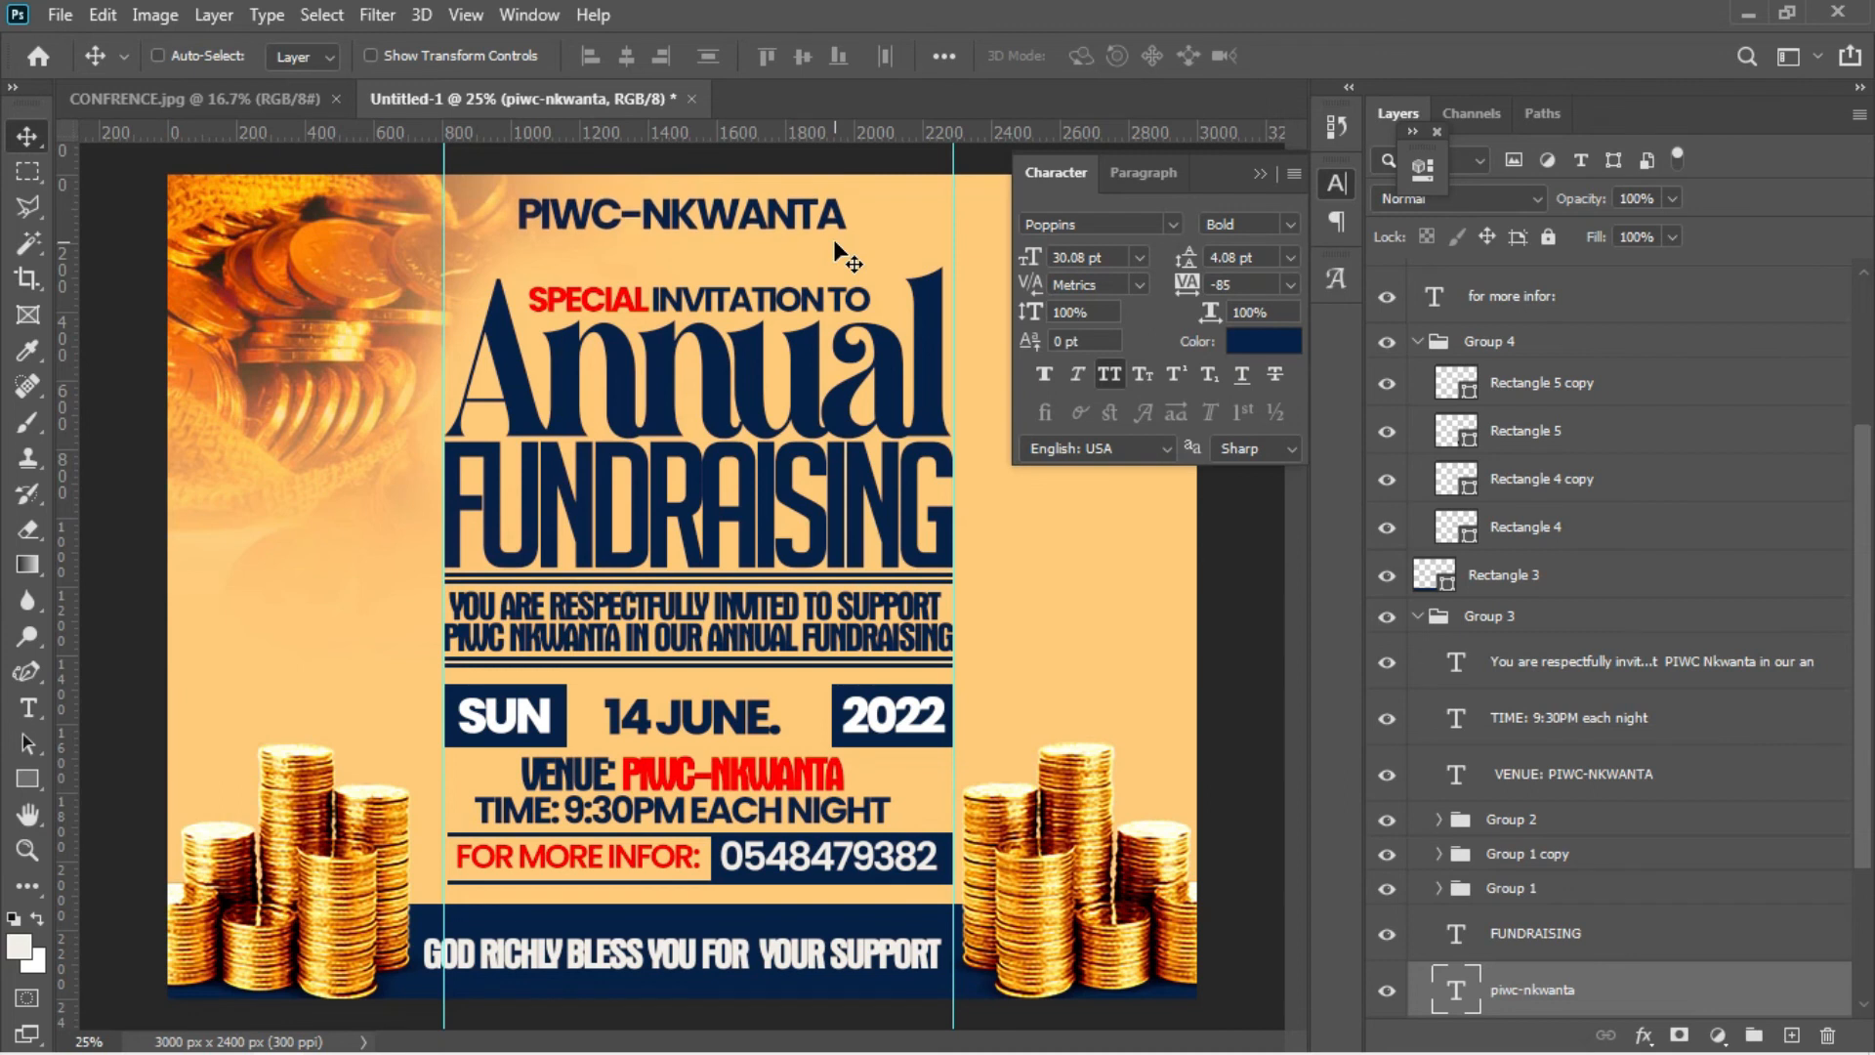
# - Place the logo file loo from the video folder, shrunk beside the PIWC-NKWANTA text, and bring its layer to the top of the stack
pyautogui.moveTo(625, 1051)
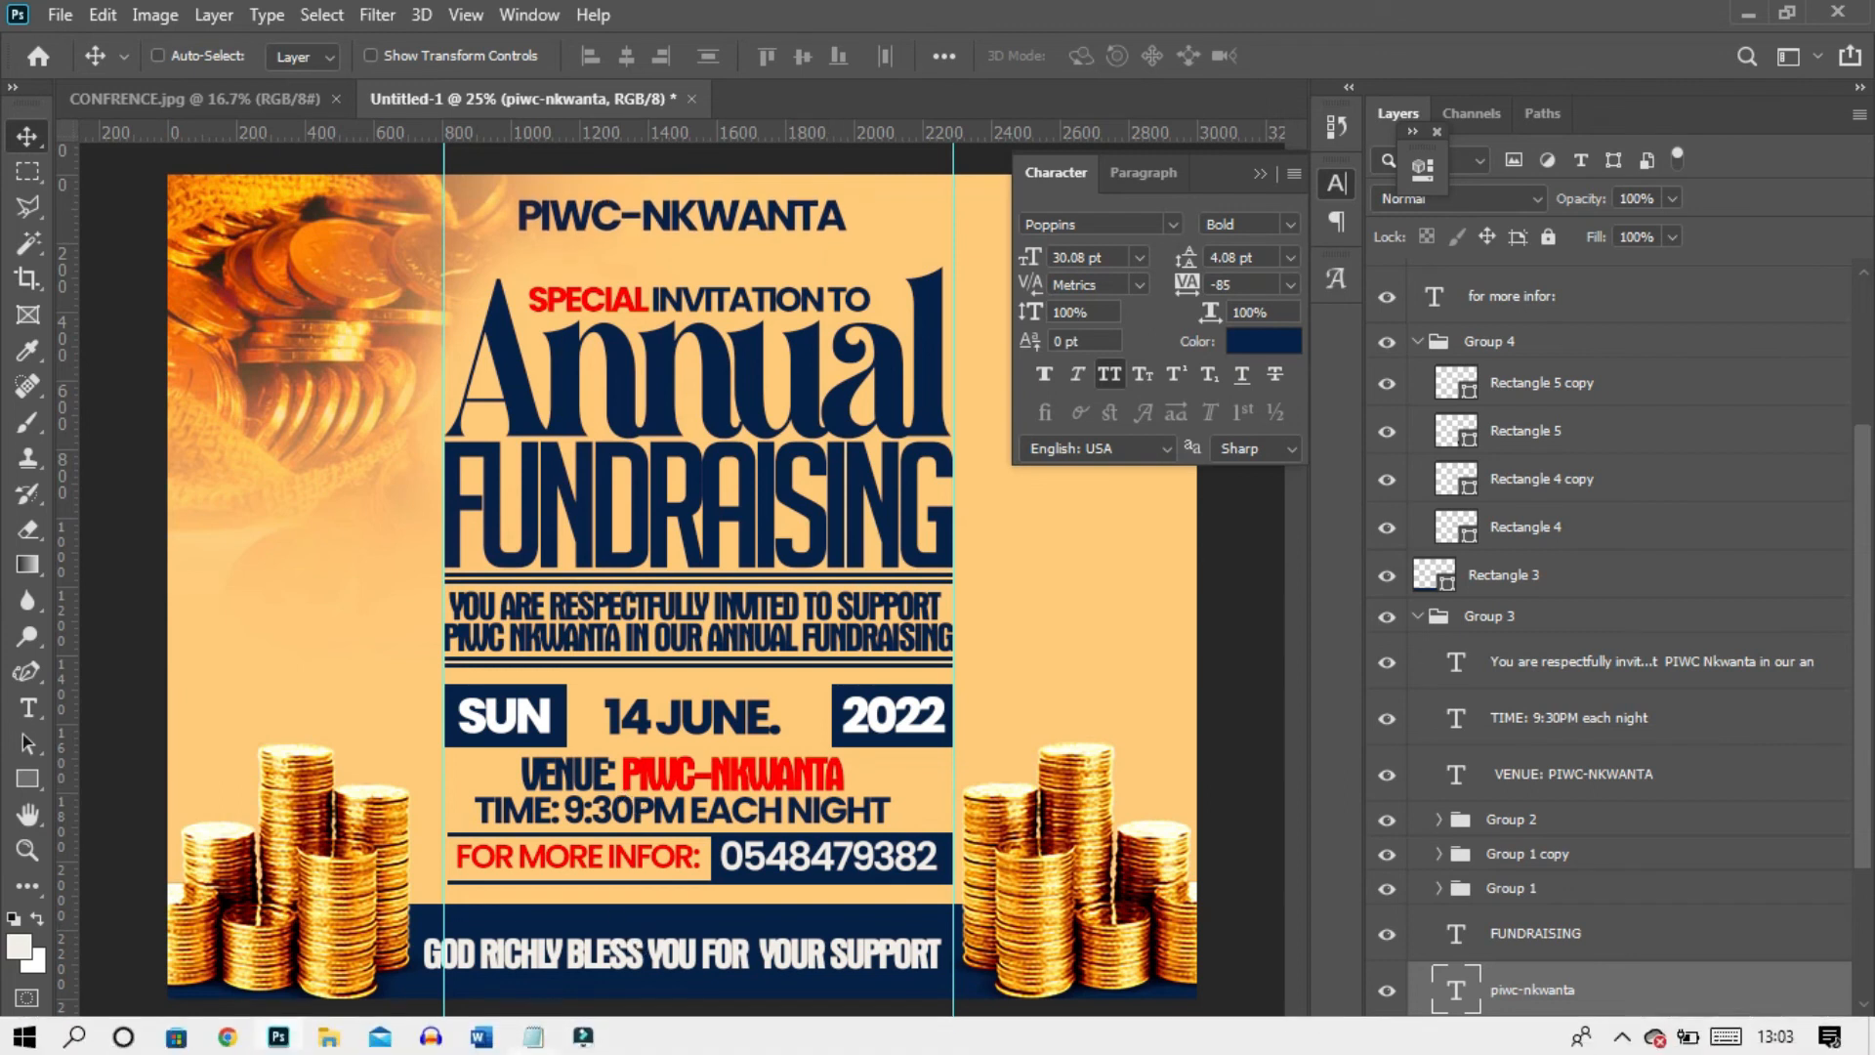
pyautogui.moveTo(332, 1041)
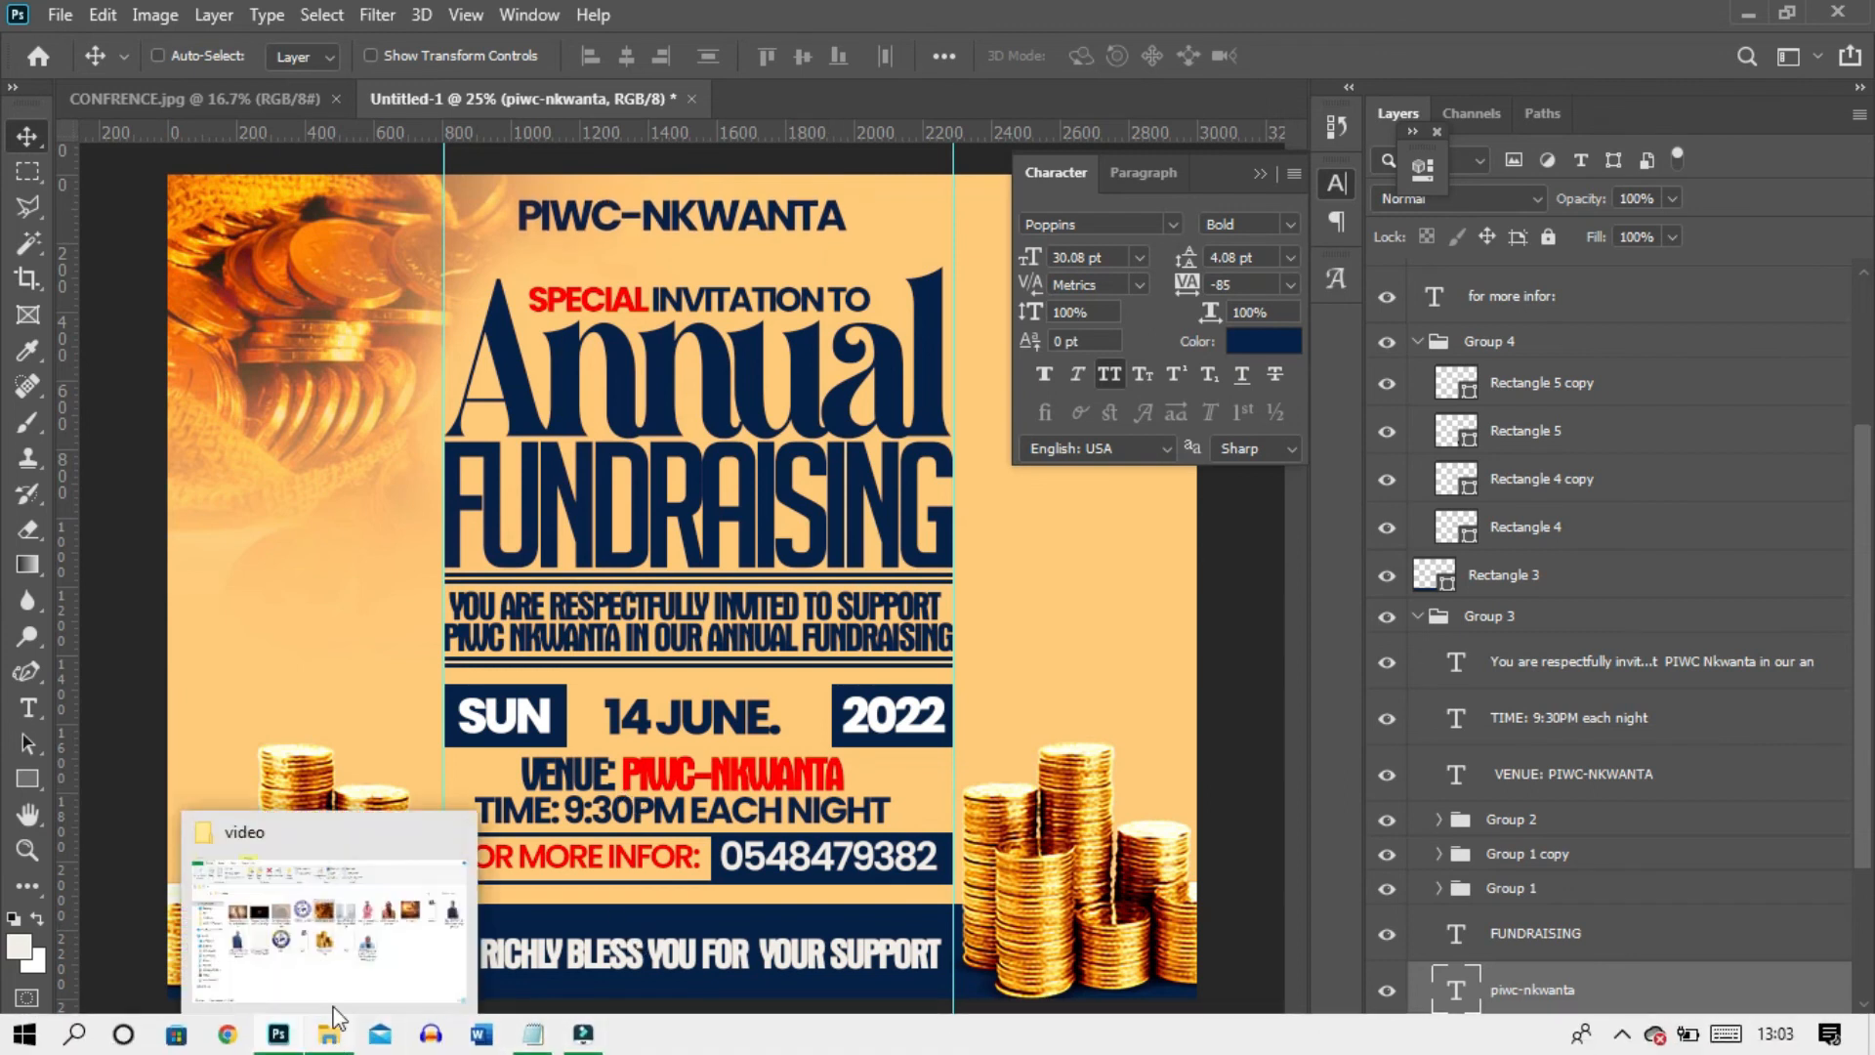
pyautogui.click(328, 939)
pyautogui.moveTo(613, 625); pyautogui.dragTo(479, 263)
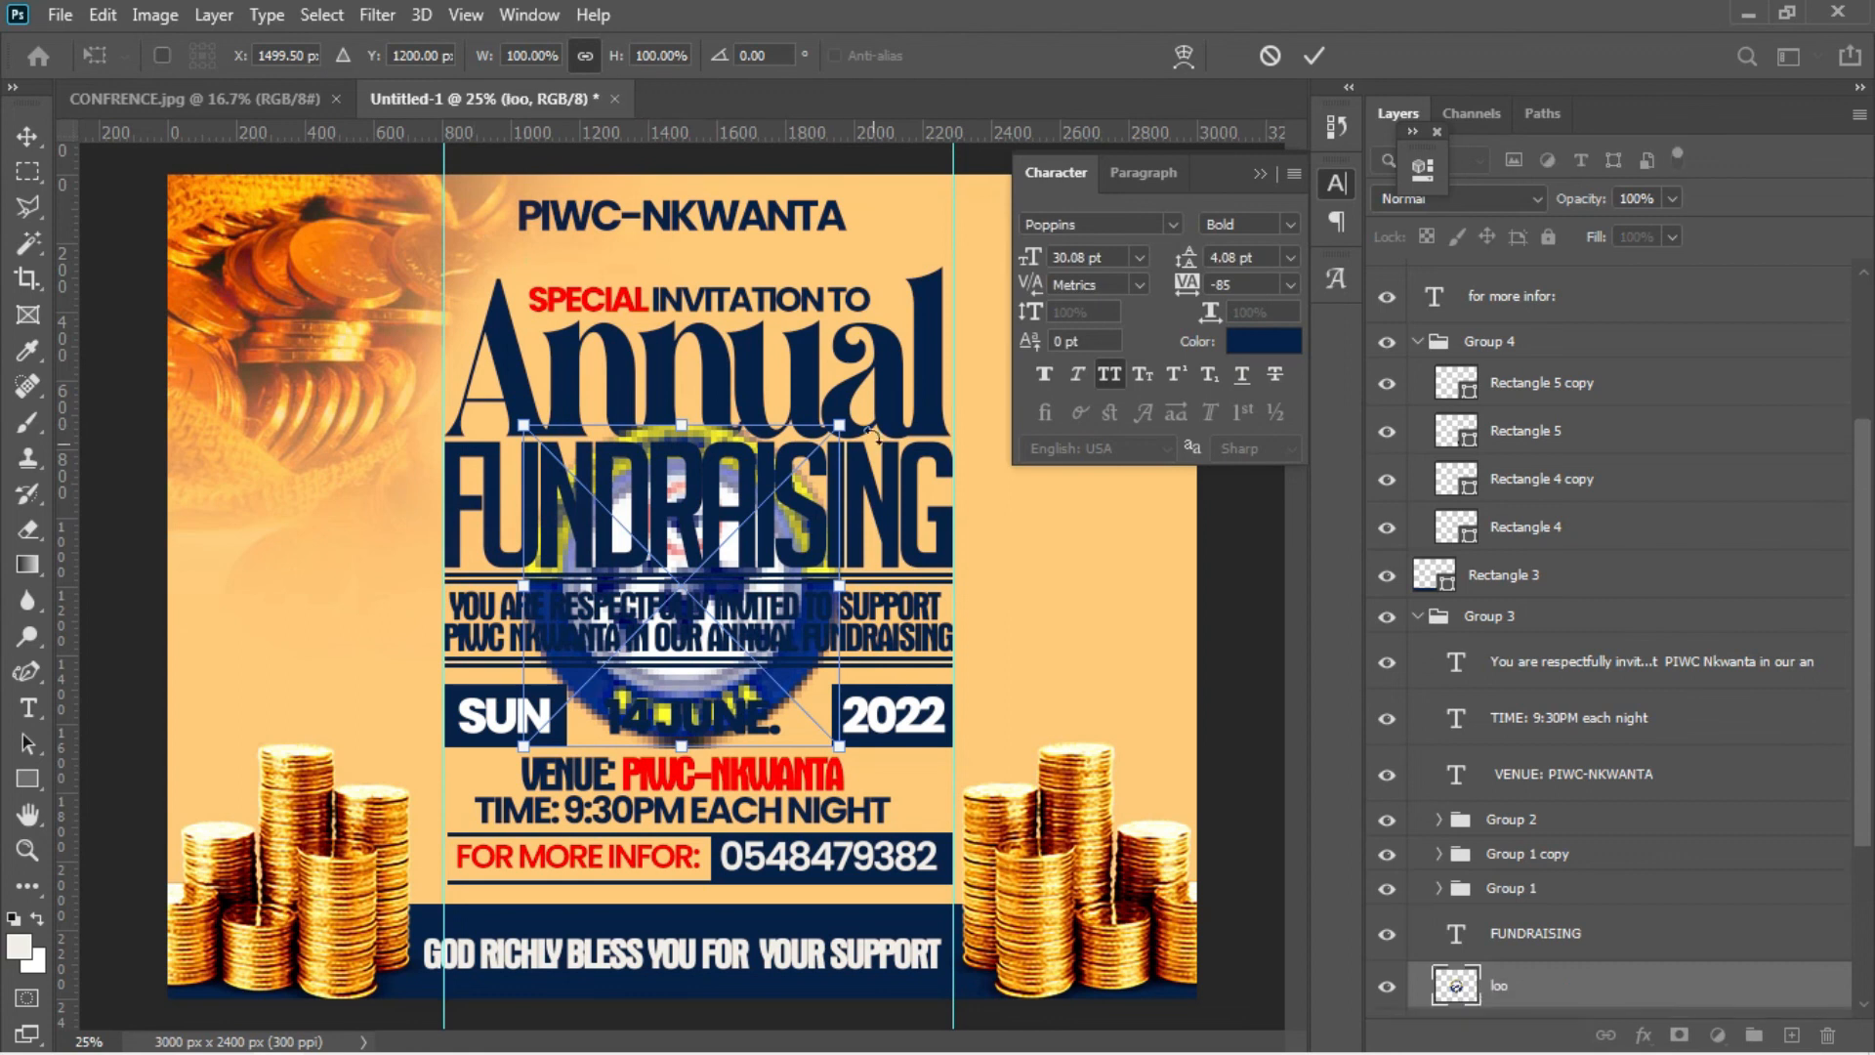
pyautogui.moveTo(838, 429); pyautogui.dragTo(451, 185)
pyautogui.press('Return')
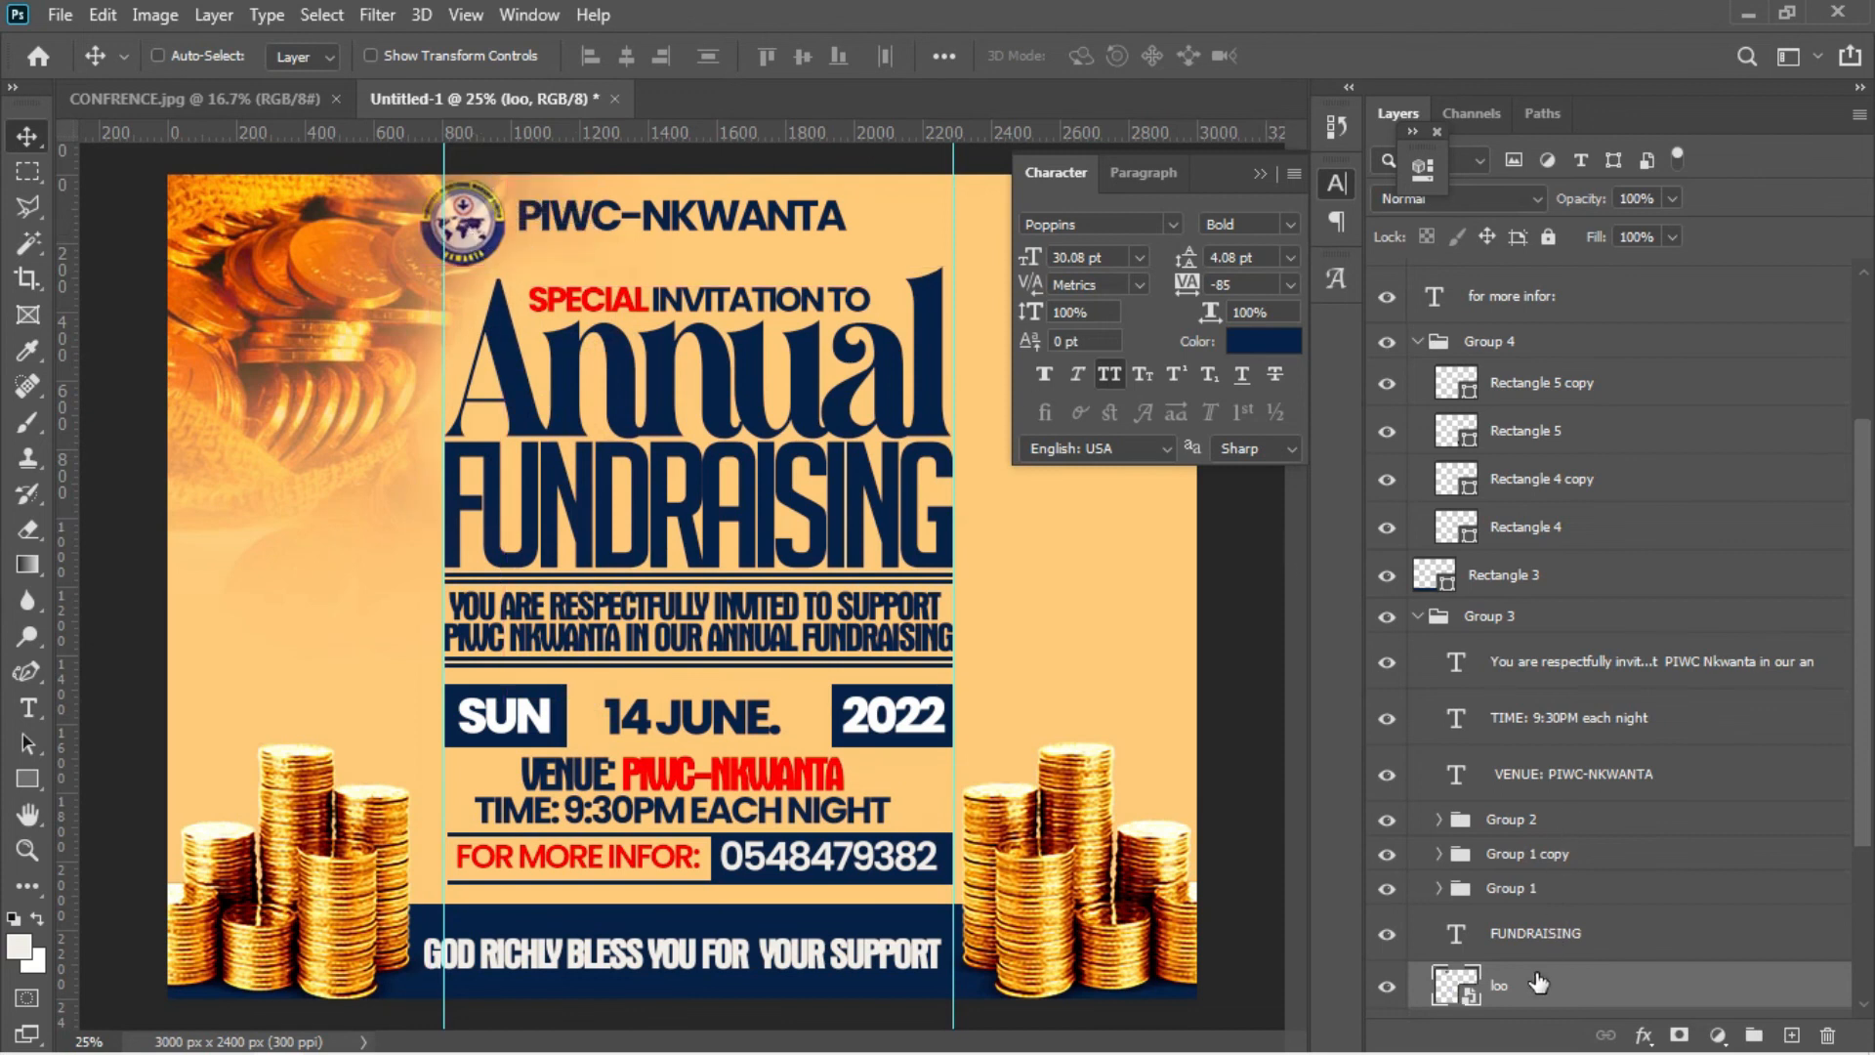
pyautogui.moveTo(1538, 982); pyautogui.dragTo(1486, 266)
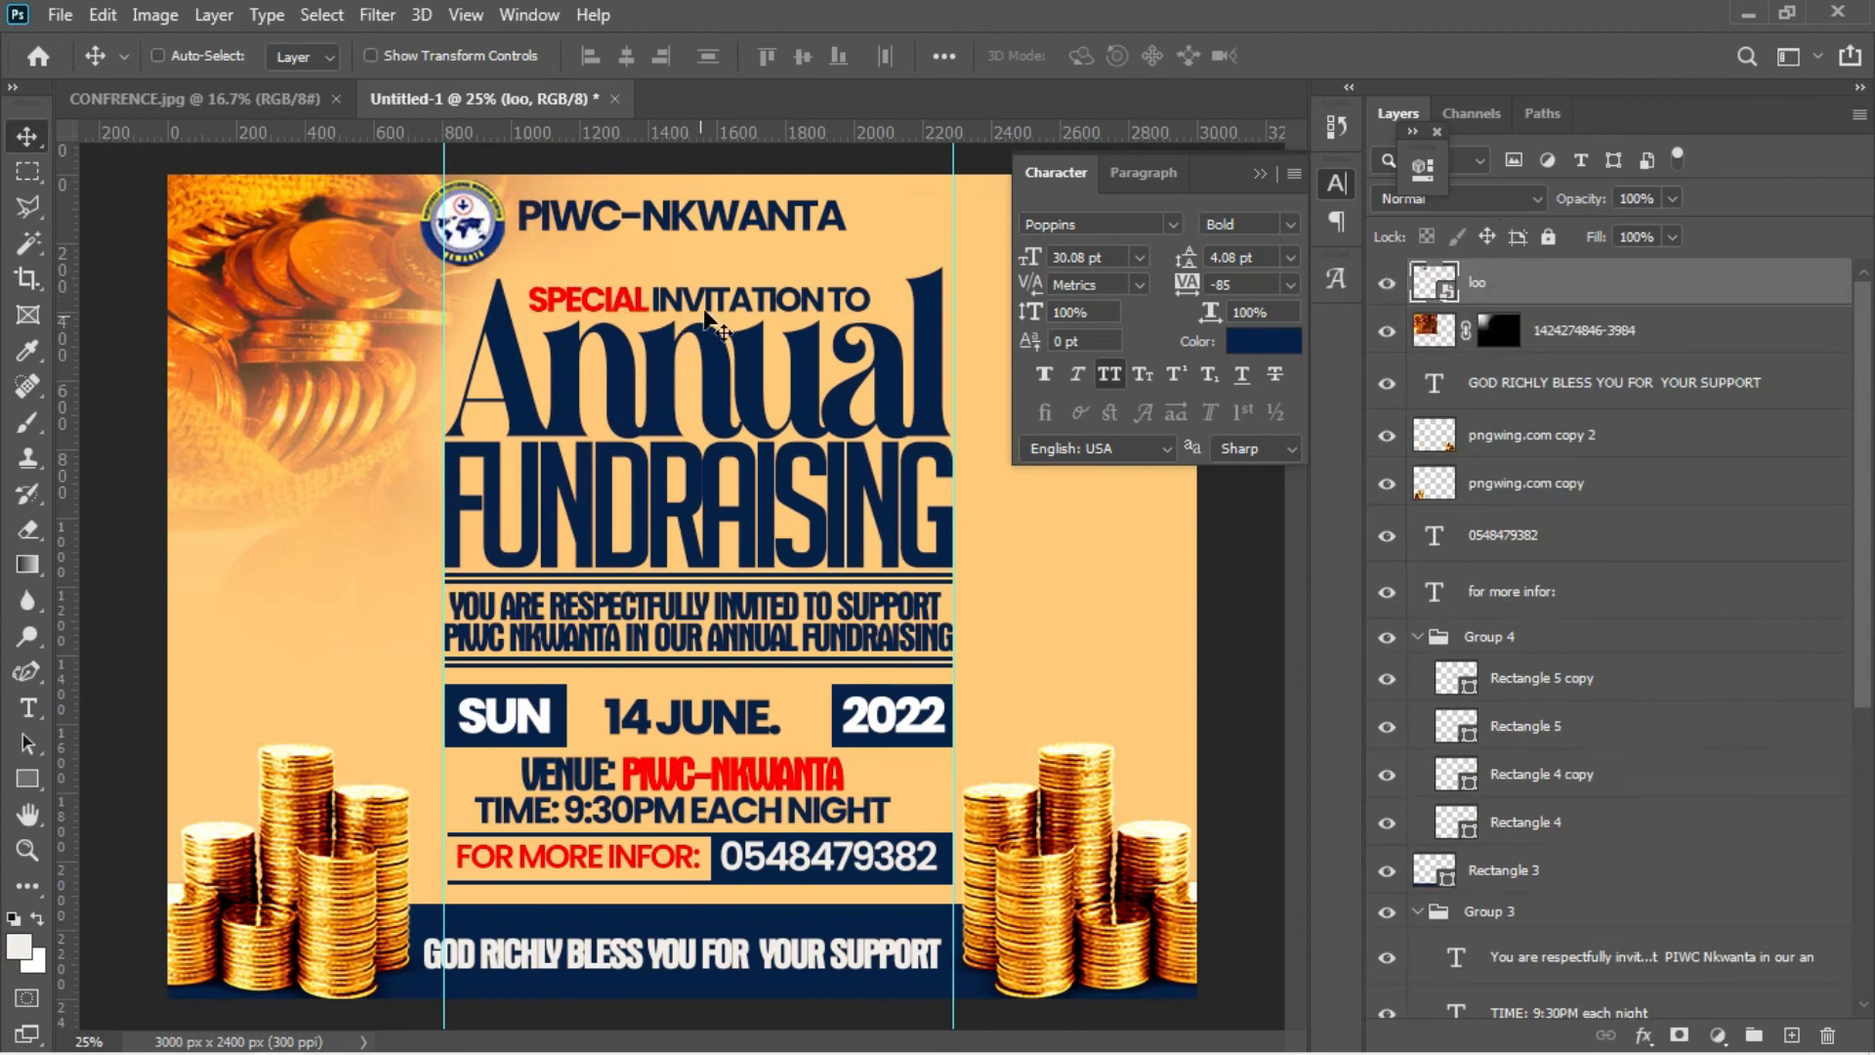
# - Select the PIWC-NKWANTA heading text and shift it to the right, away from the logo
pyautogui.rightClick(778, 229)
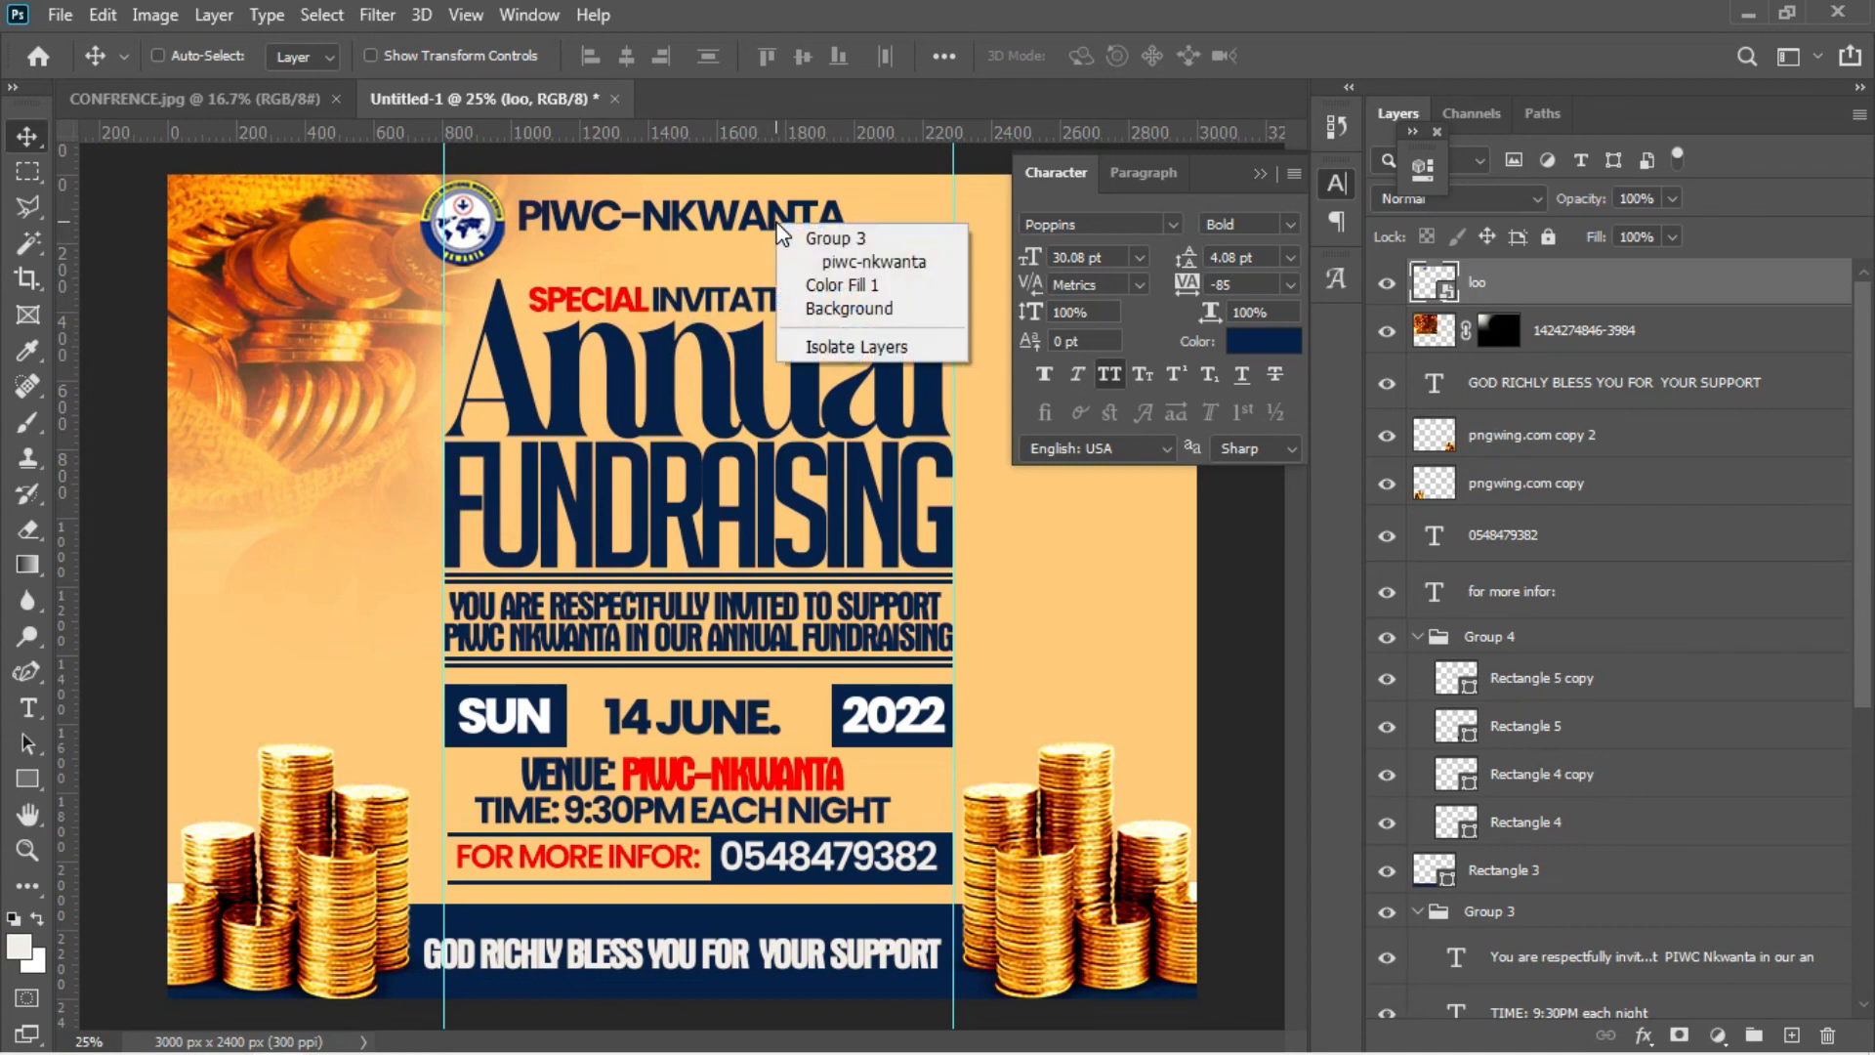
pyautogui.click(822, 261)
pyautogui.hotkey('shift', 'Right')
pyautogui.hotkey('shift', 'Right')
pyautogui.hotkey('shift', 'Right')
pyautogui.hotkey('shift', 'Right')
pyautogui.hotkey('shift', 'Right')
pyautogui.hotkey('shift', 'Right')
pyautogui.hotkey('shift', 'Right')
pyautogui.hotkey('shift', 'Right')
pyautogui.hotkey('shift', 'Right')
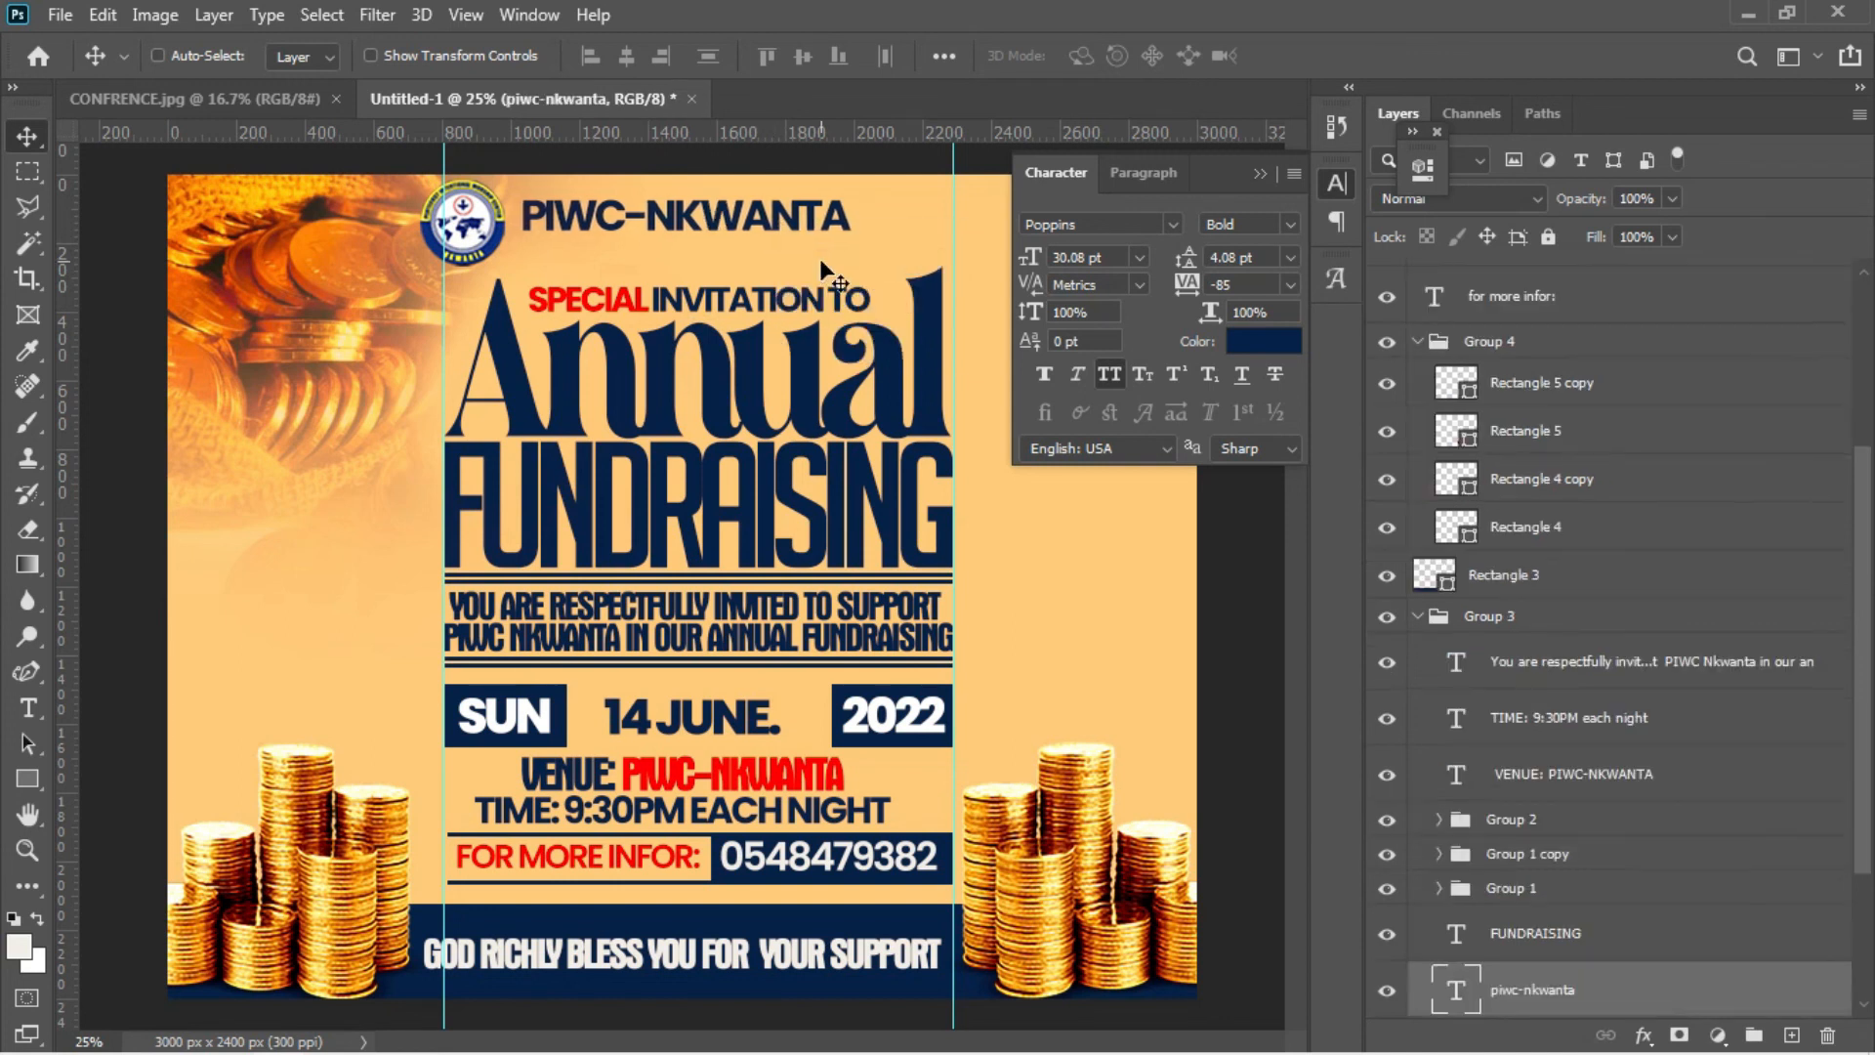
# - Shift the logo right so it sits just inside the first vertical guide, beside the PIWC-NKWANTA heading
pyautogui.rightClick(494, 220)
pyautogui.click(527, 229)
pyautogui.hotkey('shift', 'Right')
pyautogui.hotkey('shift', 'Right')
pyautogui.hotkey('shift', 'Right')
pyautogui.hotkey('shift', 'Right')
pyautogui.hotkey('shift', 'Right')
pyautogui.hotkey('shift', 'Right')
pyautogui.hotkey('shift', 'Right')
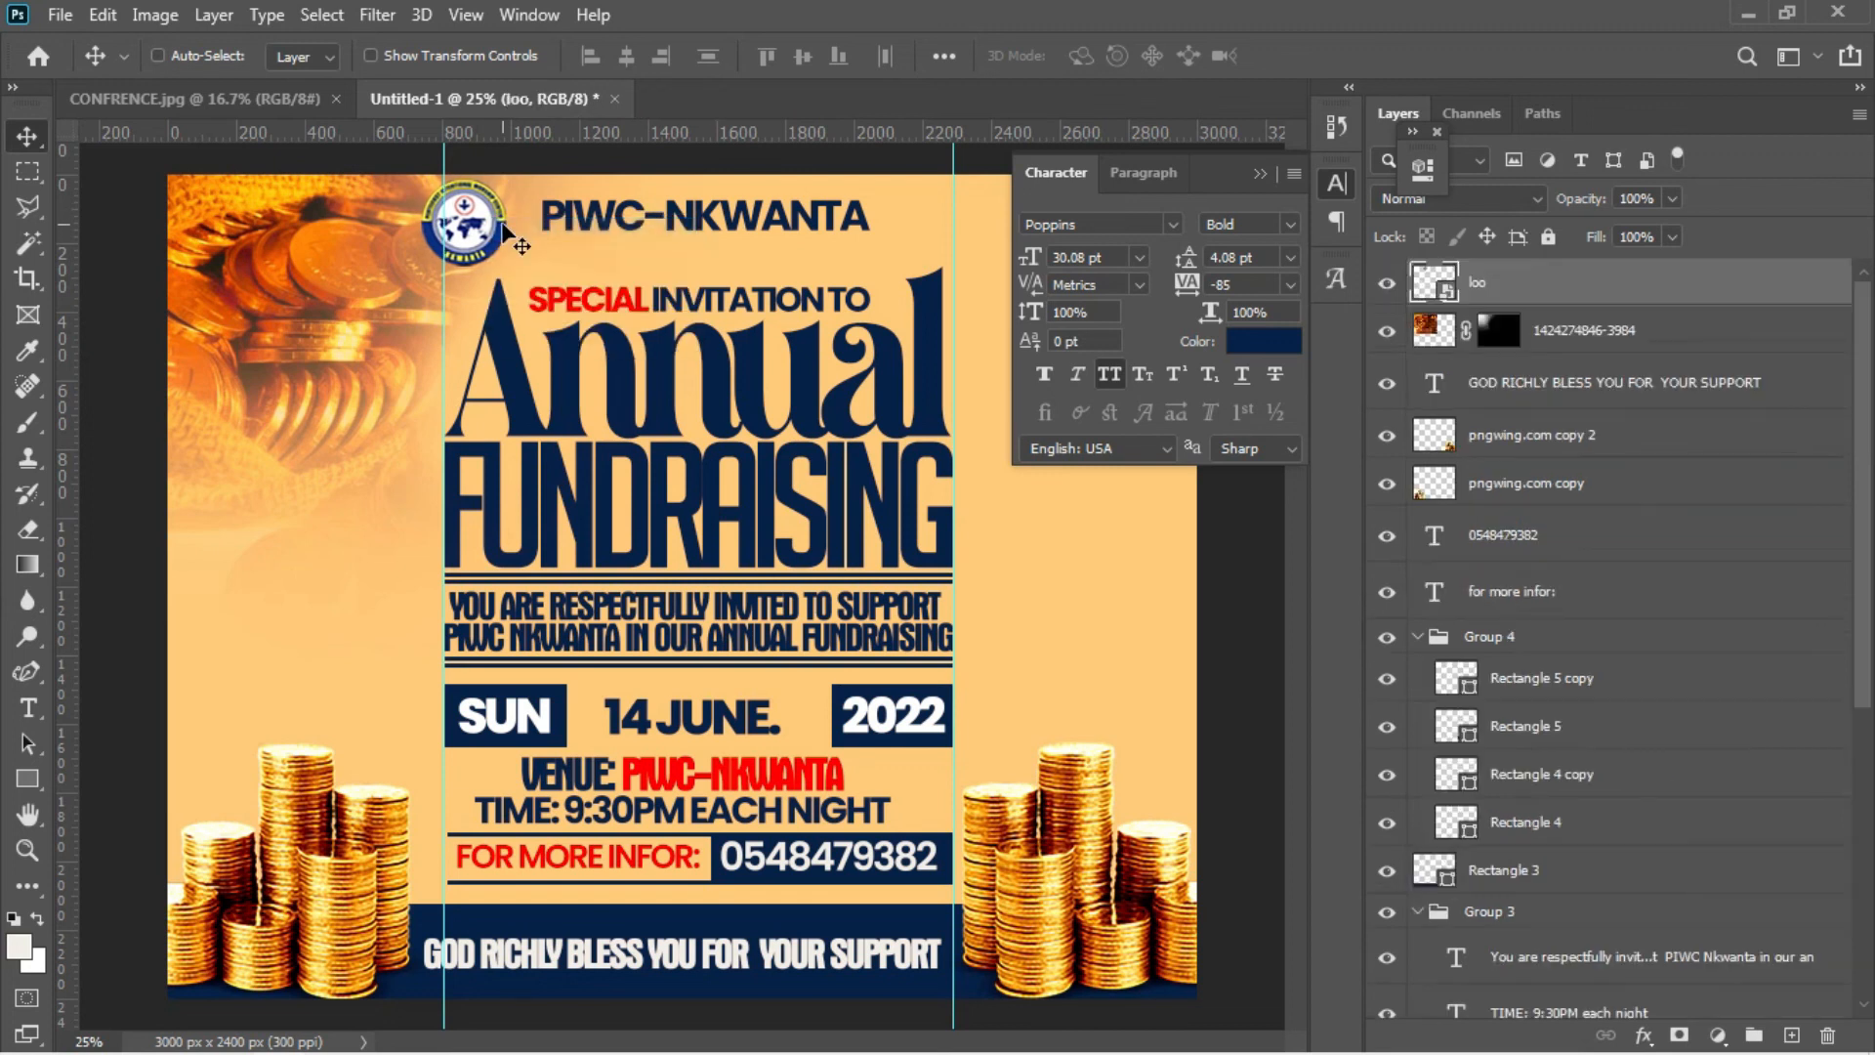
pyautogui.hotkey('shift', 'Right')
pyautogui.hotkey('shift', 'Right')
pyautogui.hotkey('shift', 'Right')
pyautogui.hotkey('shift', 'Right')
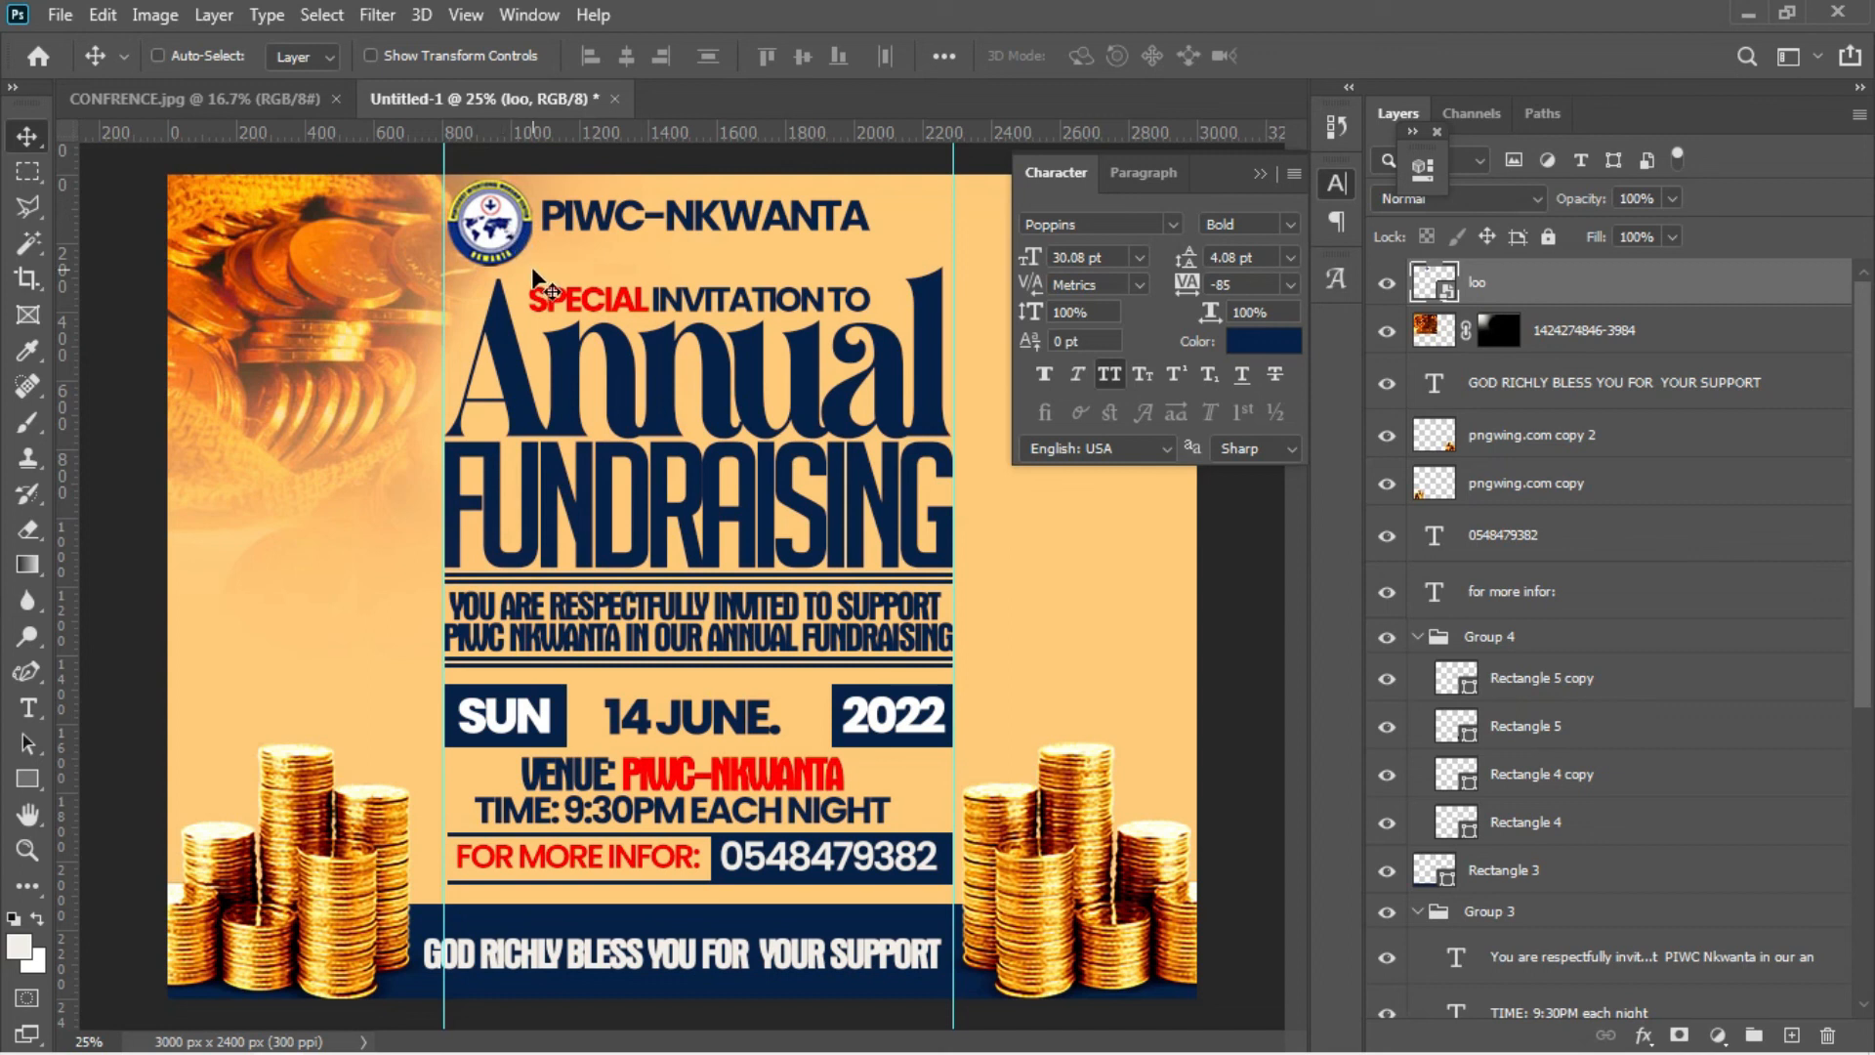
pyautogui.click(1258, 174)
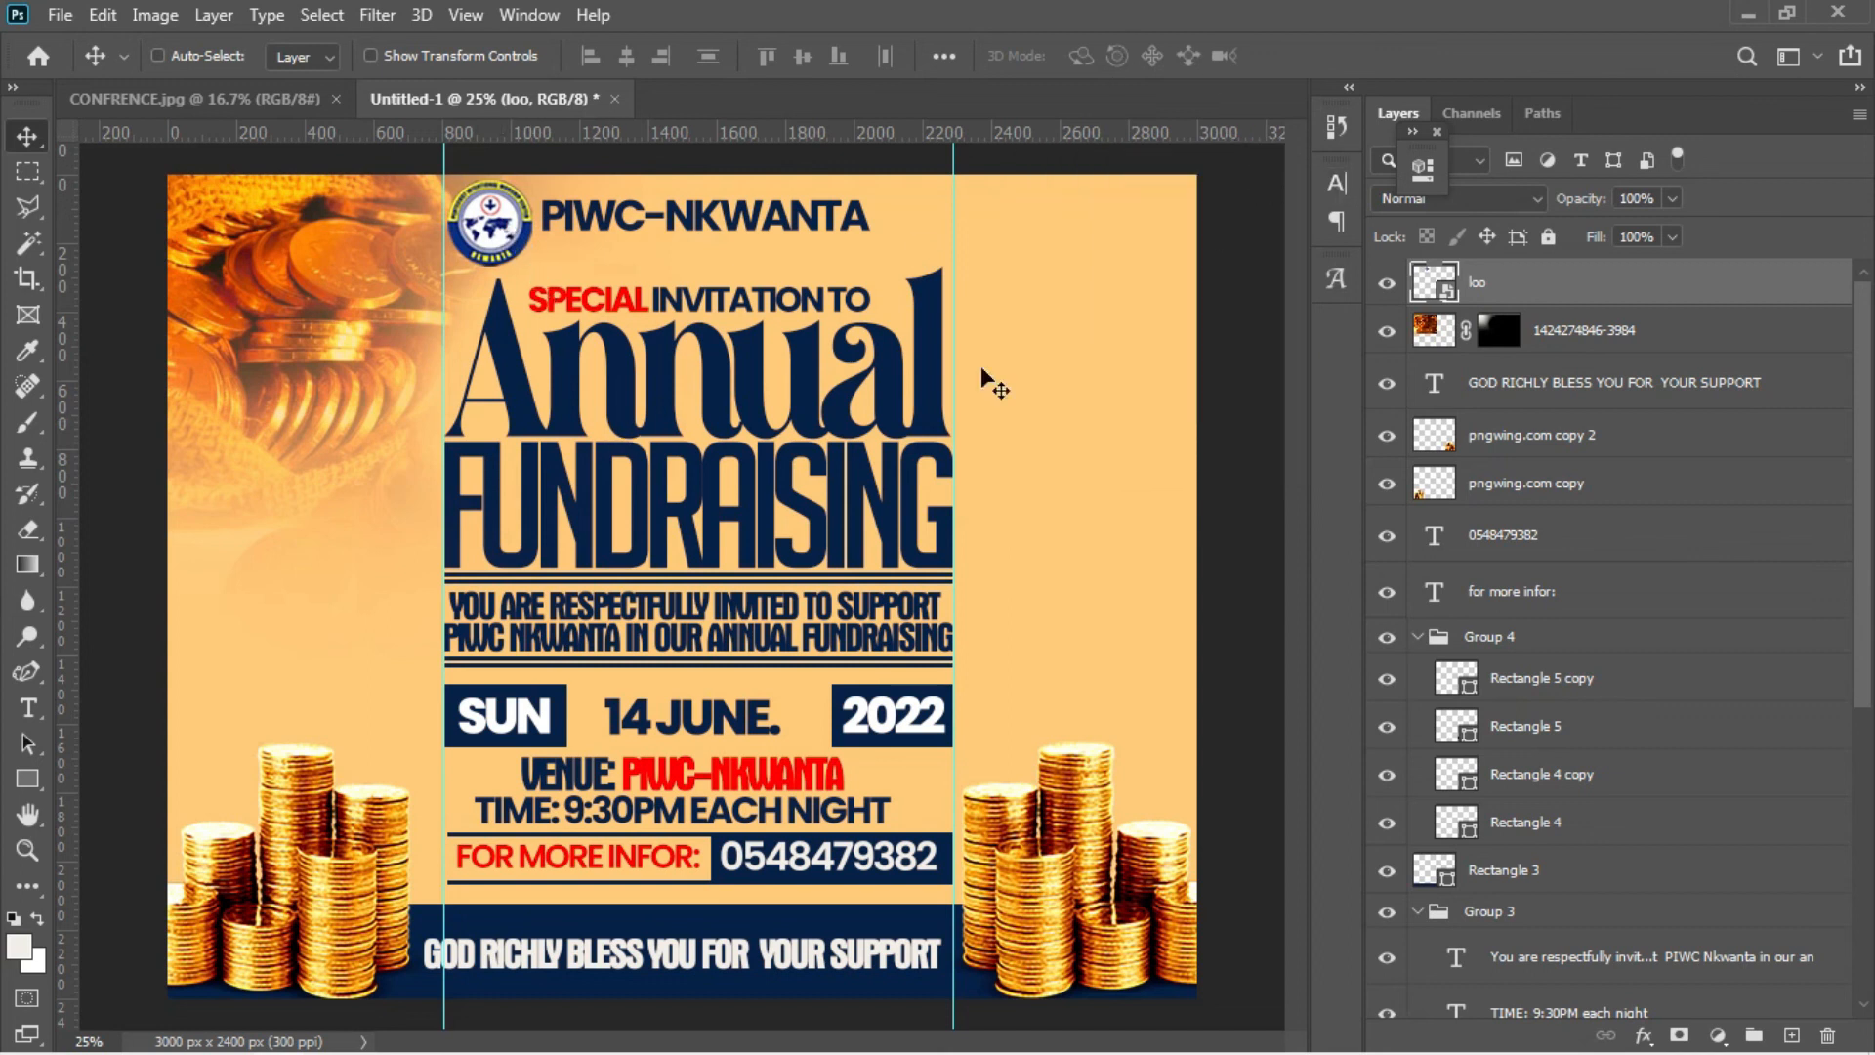
# - Draw a rounded rectangle with a 2000 px radius, about 284 by 540 px, overlapping the canvas's upper edge to the right of the title
pyautogui.click(21, 781)
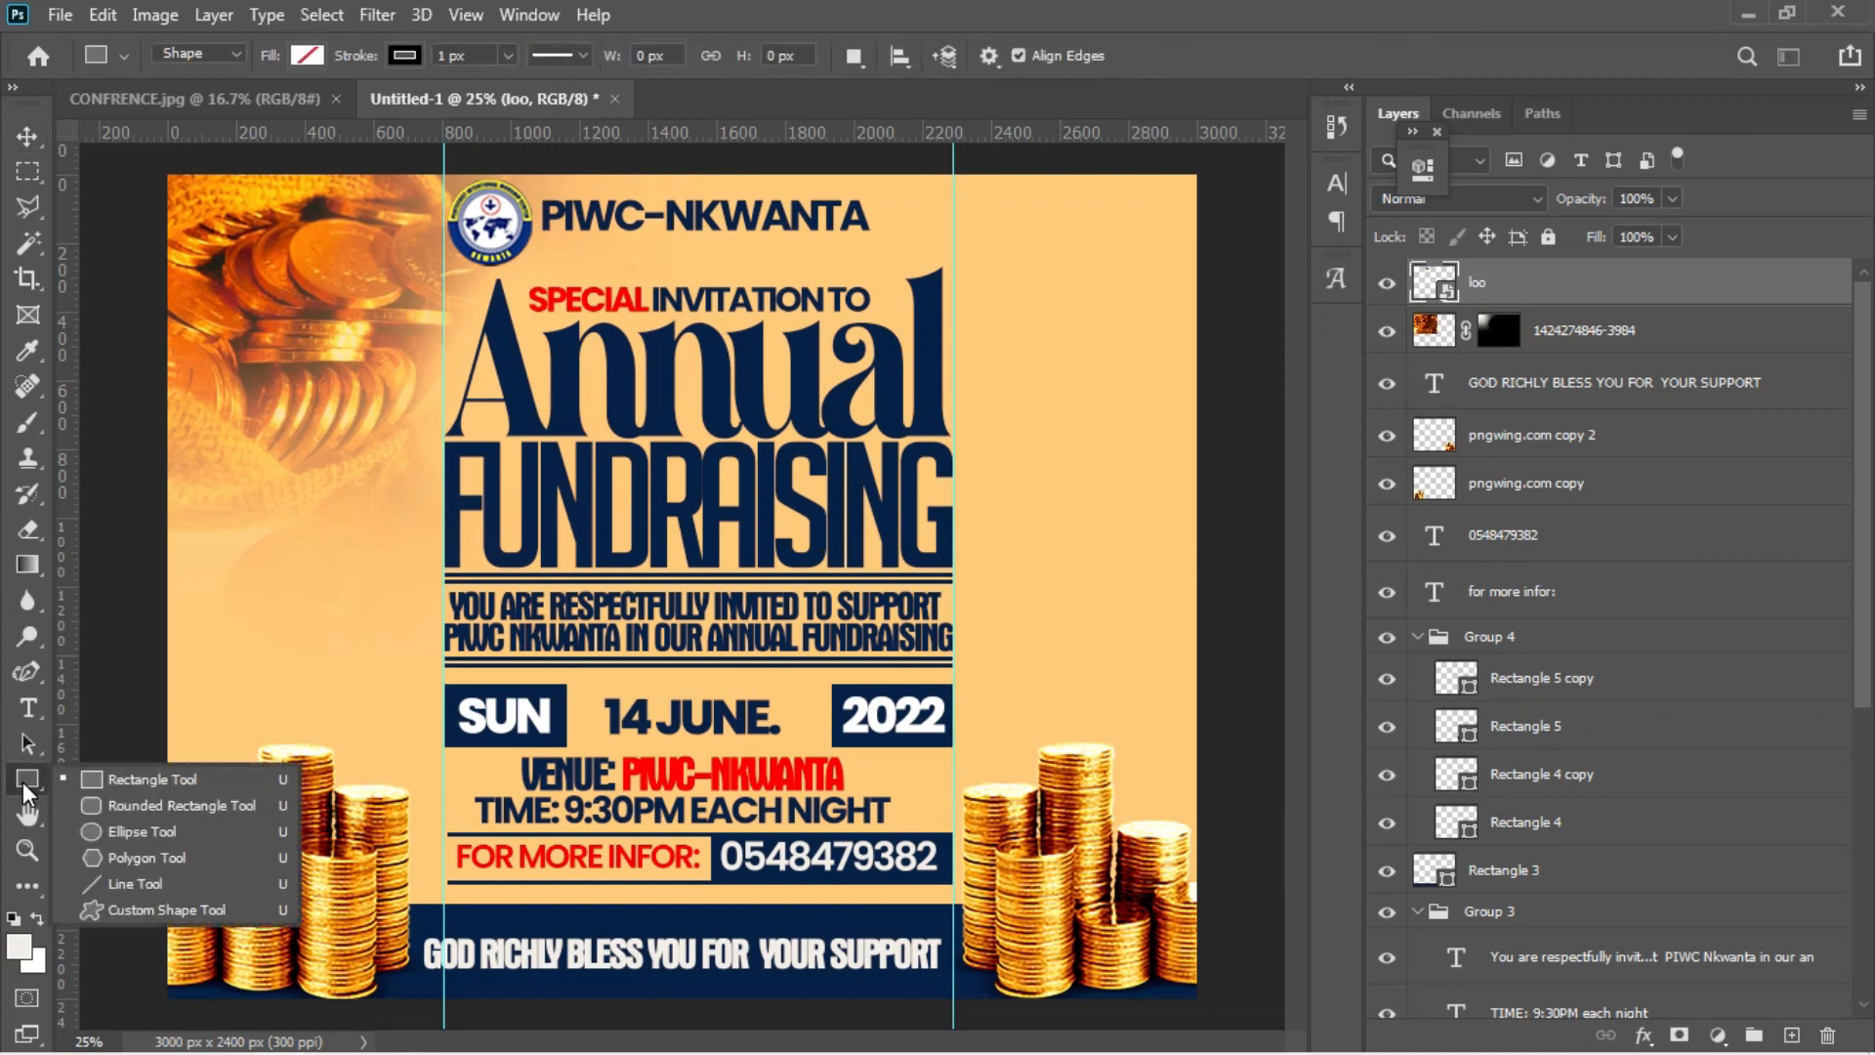
pyautogui.click(113, 805)
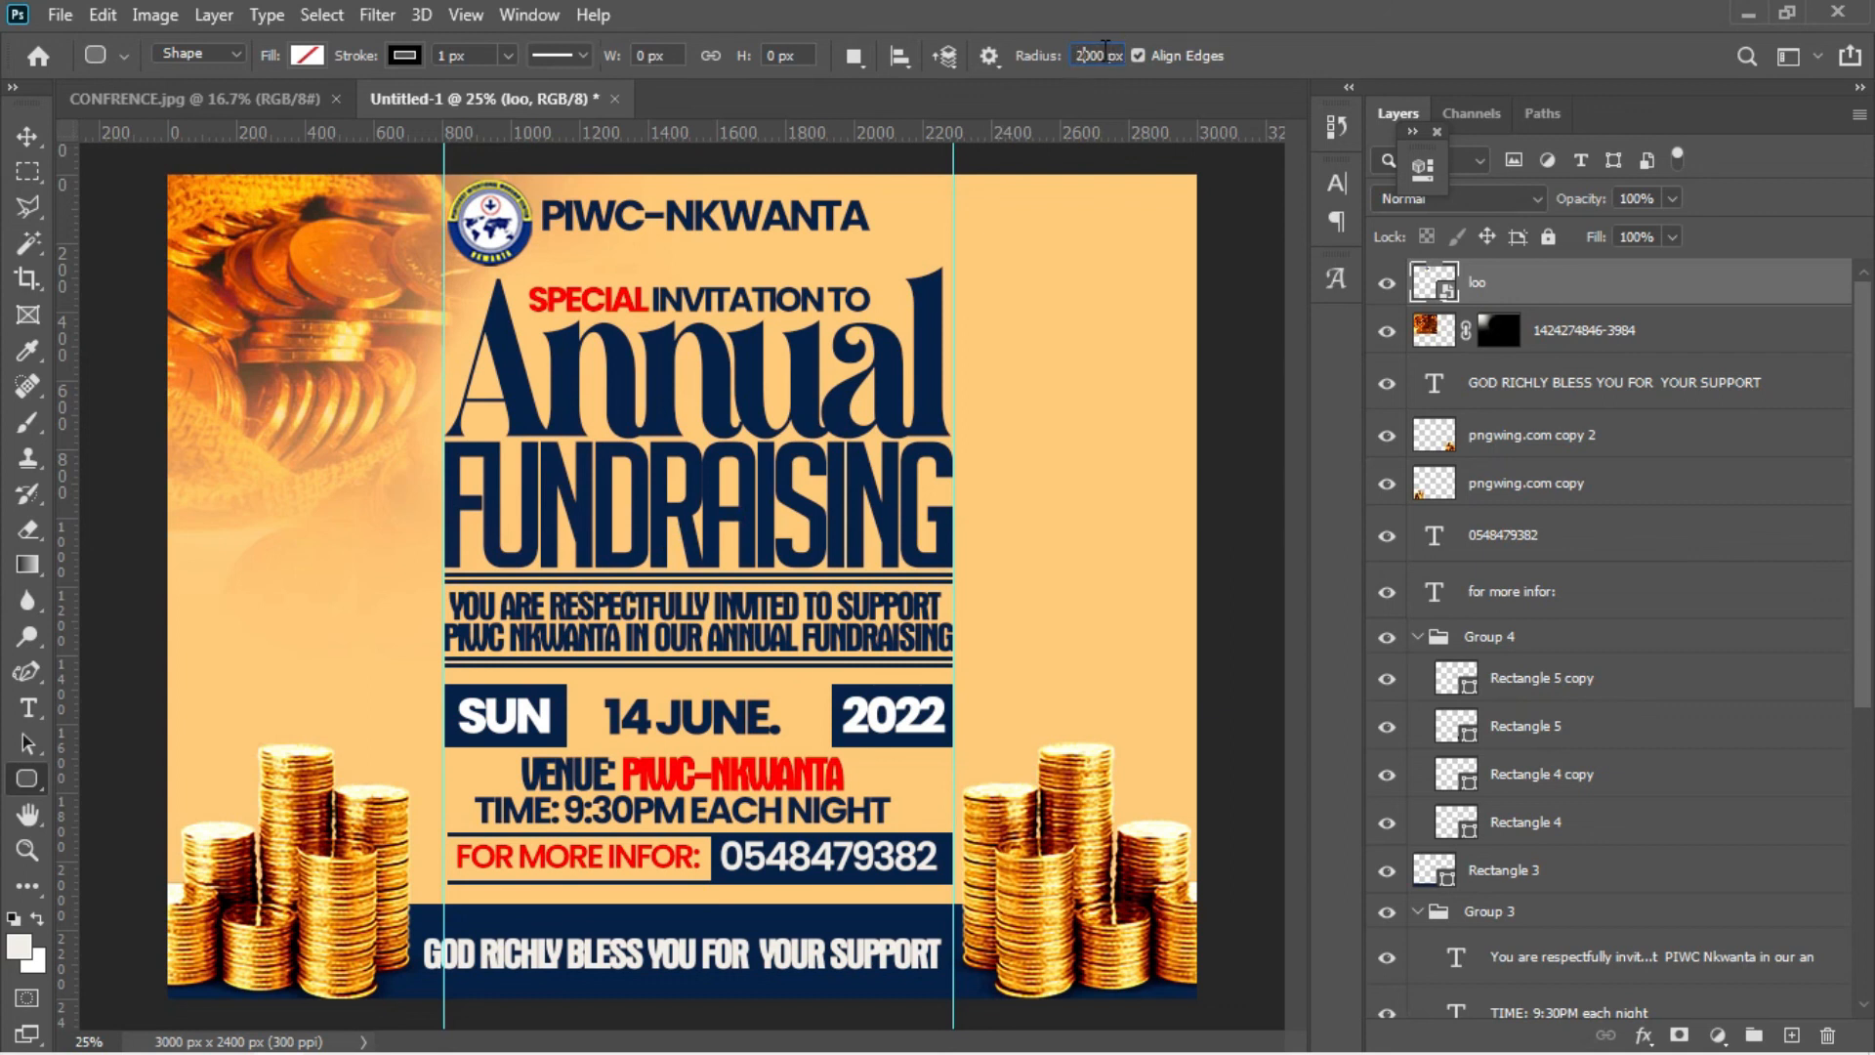
pyautogui.press('Return')
pyautogui.click(905, 416)
pyautogui.moveTo(984, 159); pyautogui.dragTo(1079, 345)
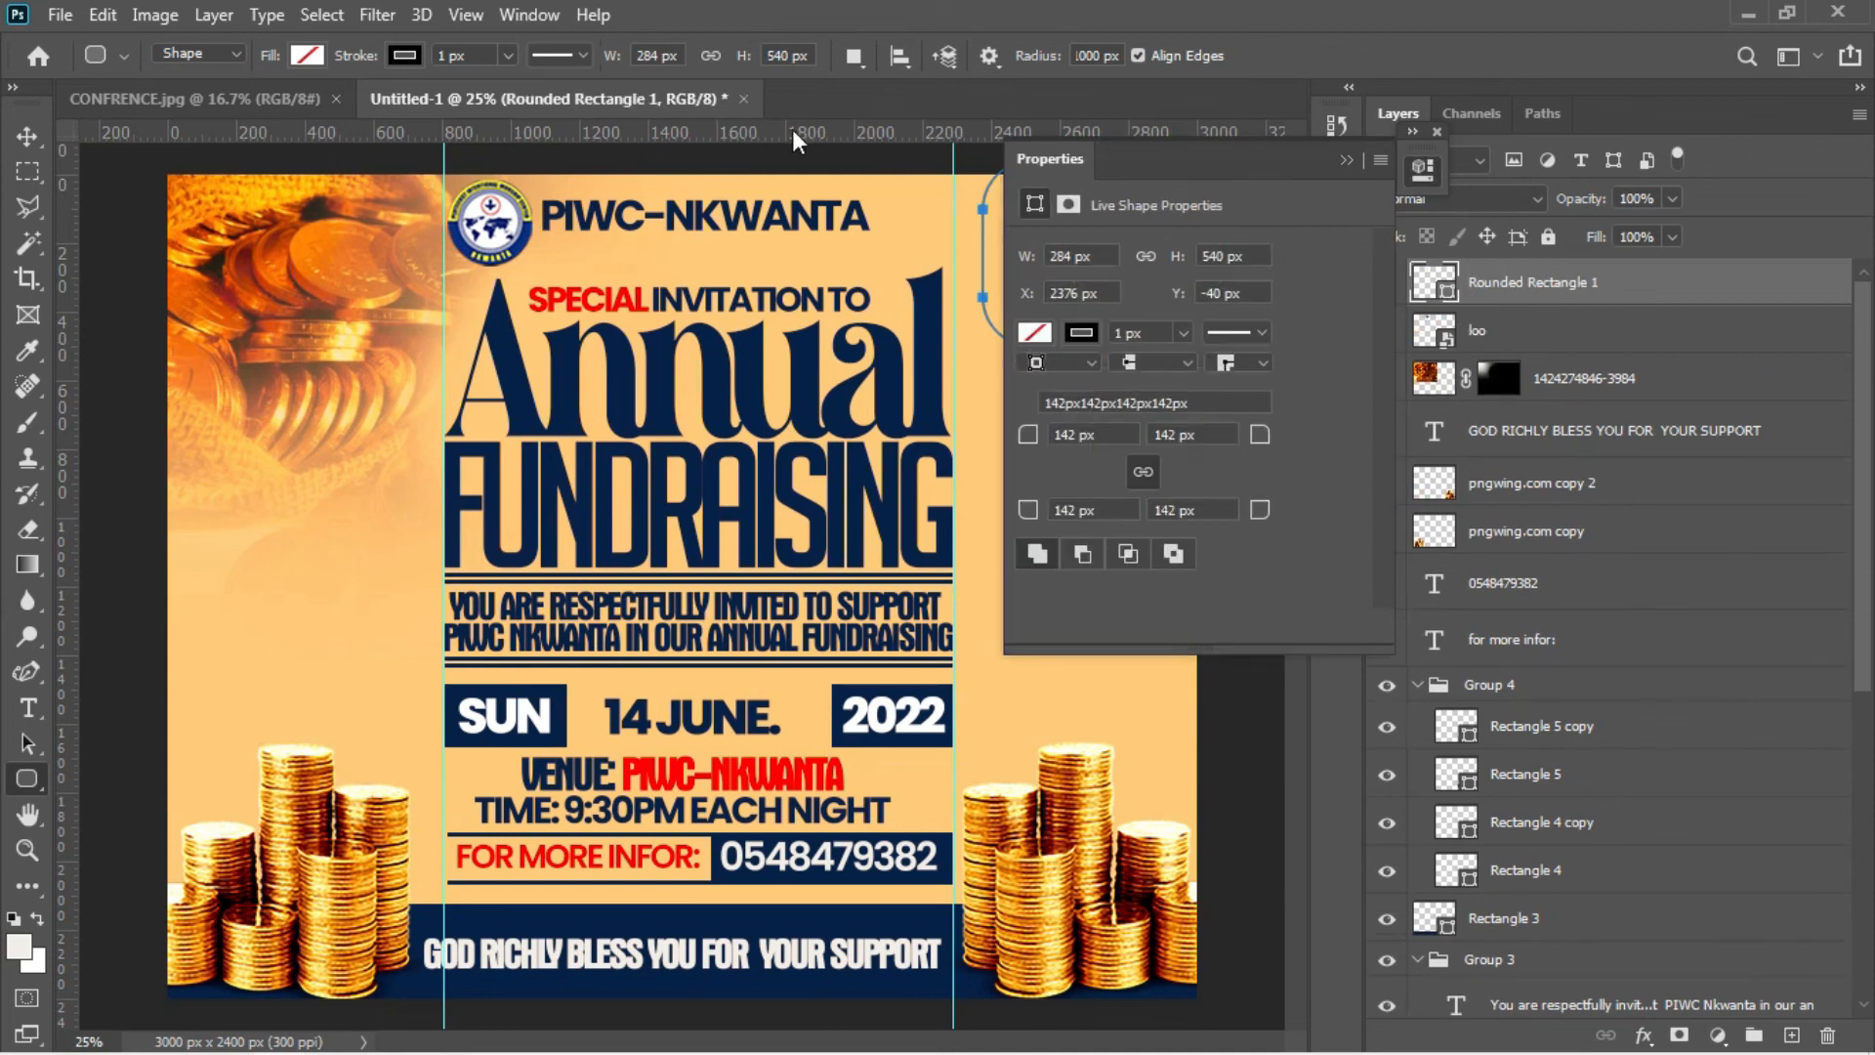
# - Fill the rounded rectangle with the recently used navy color
pyautogui.click(1080, 334)
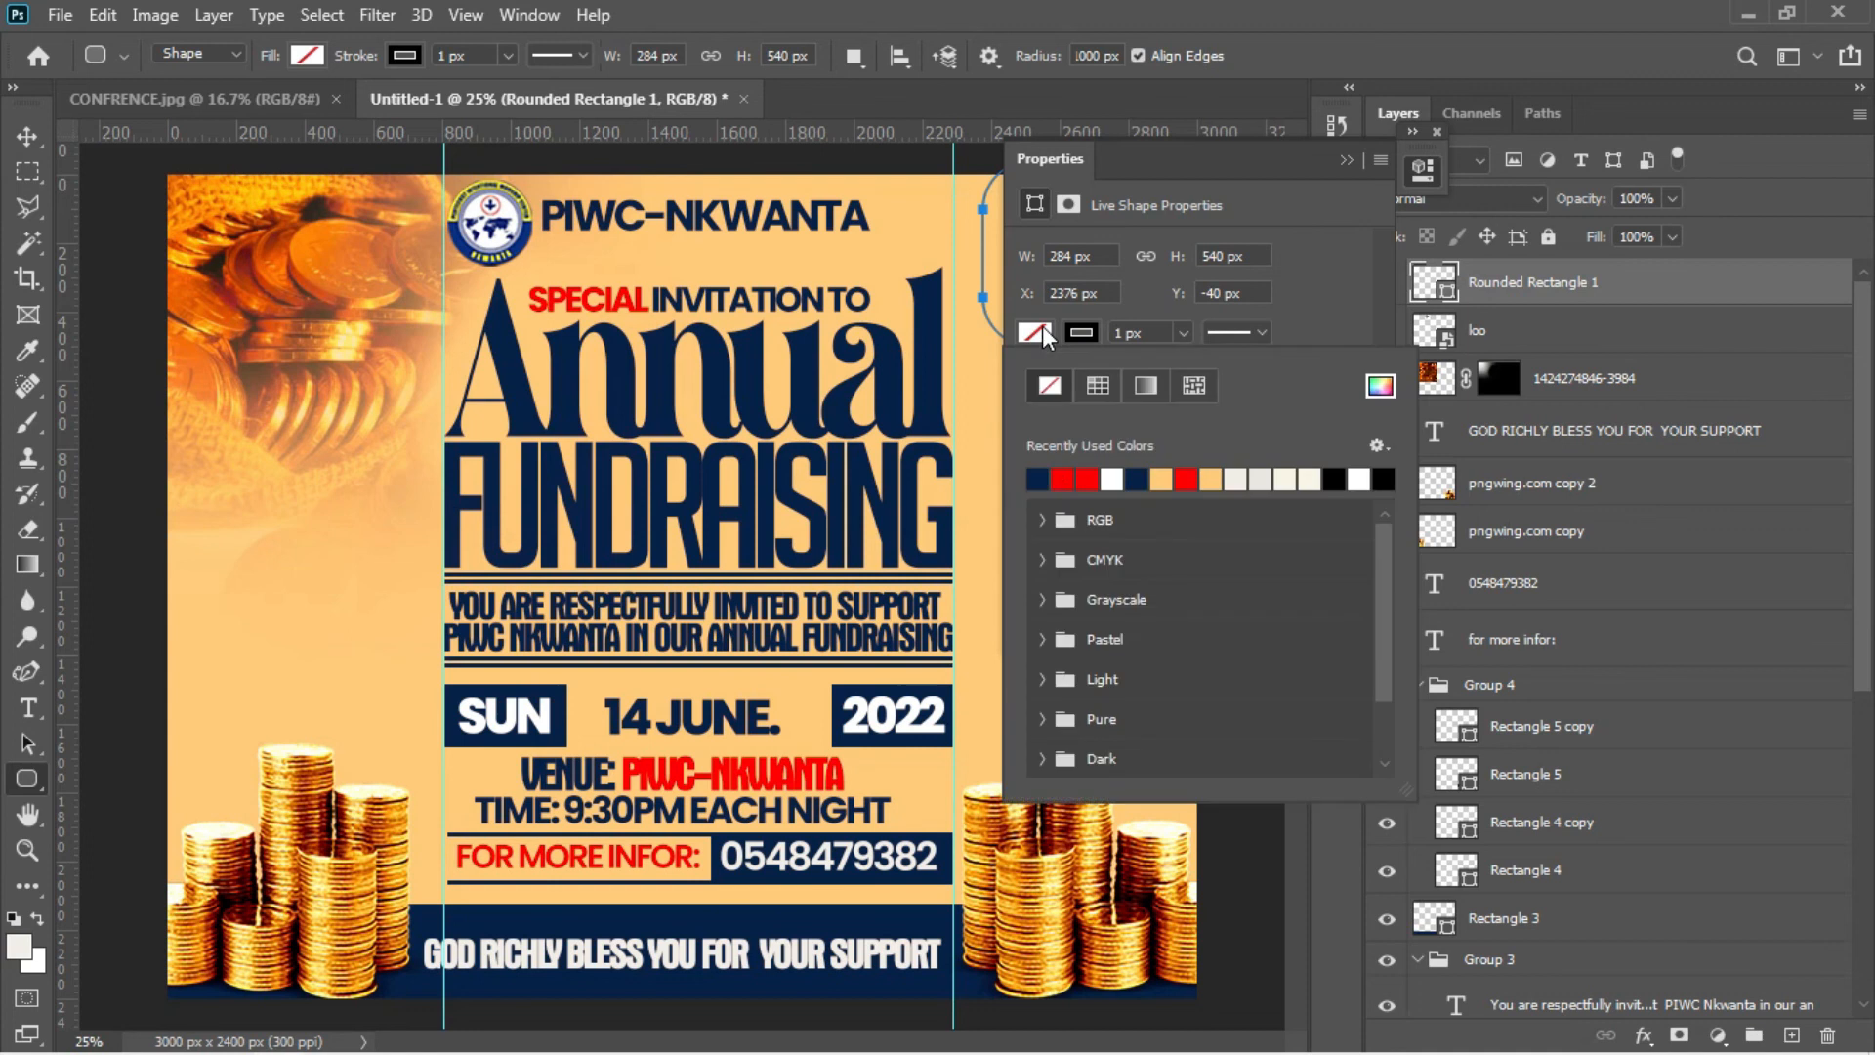
pyautogui.click(1041, 479)
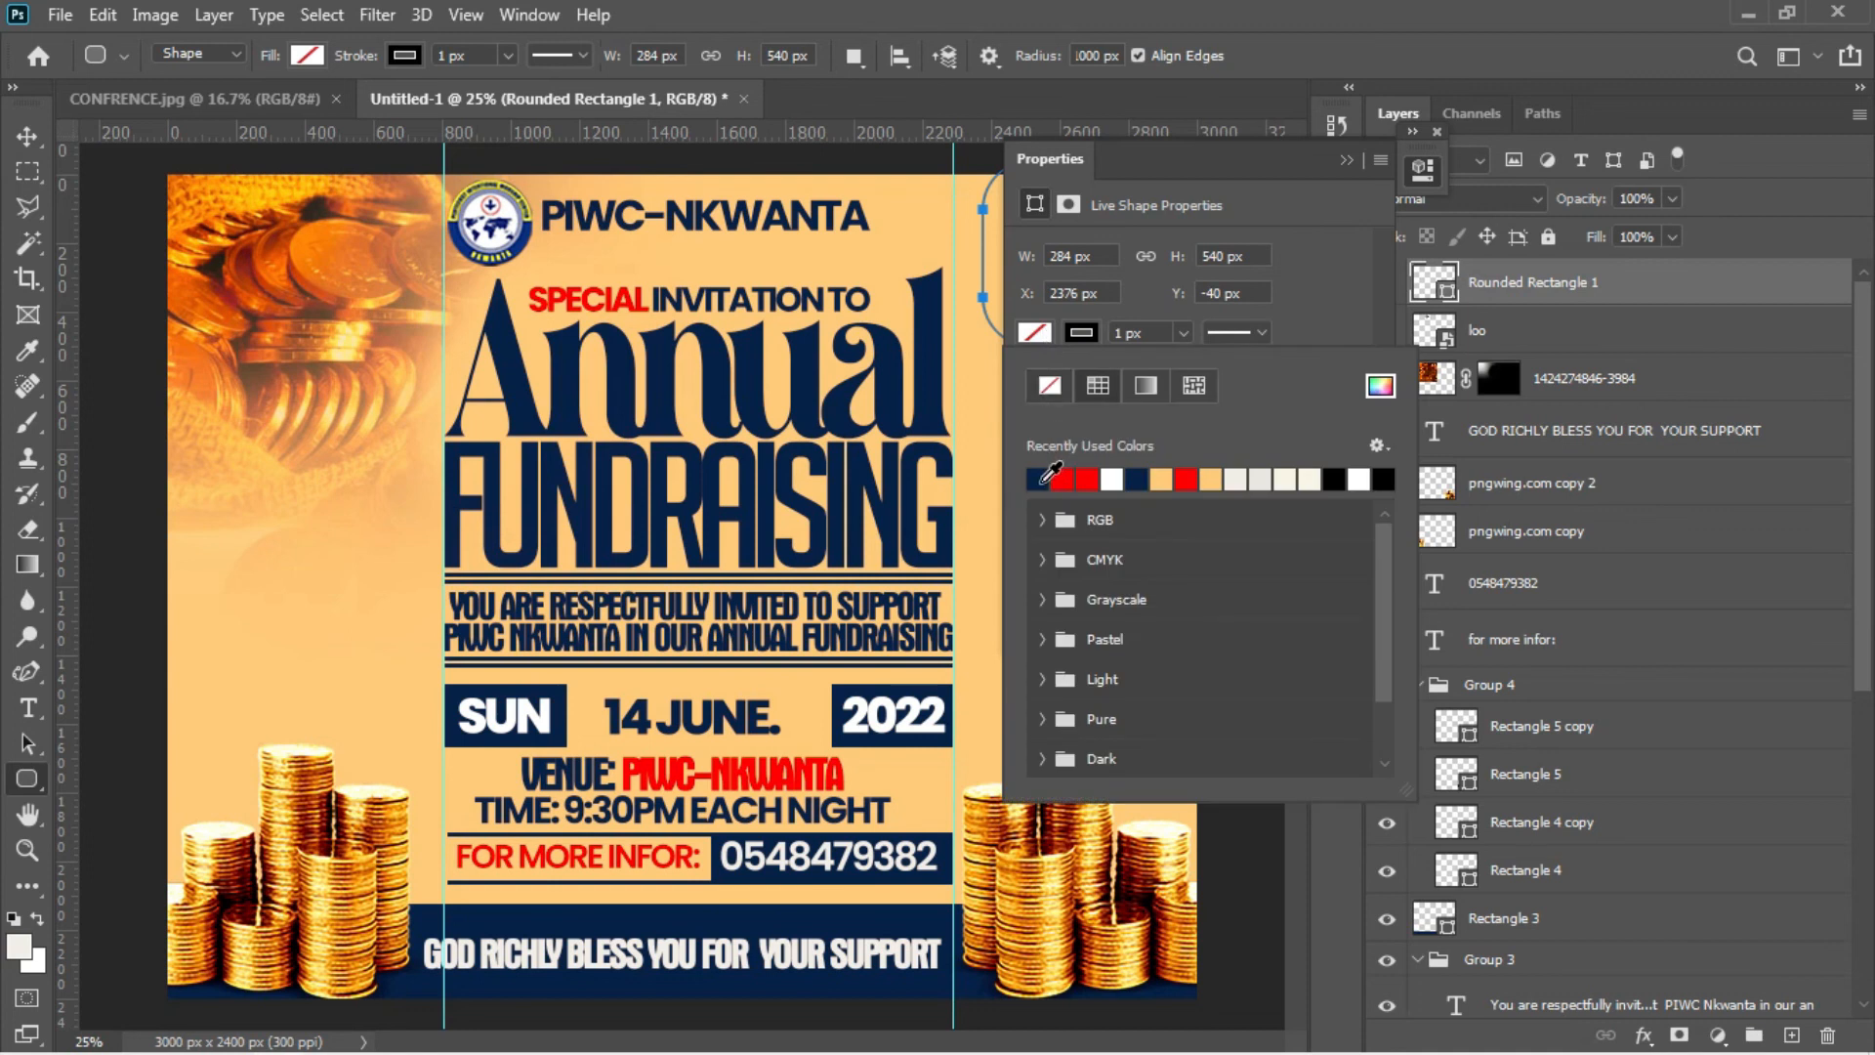
pyautogui.click(29, 137)
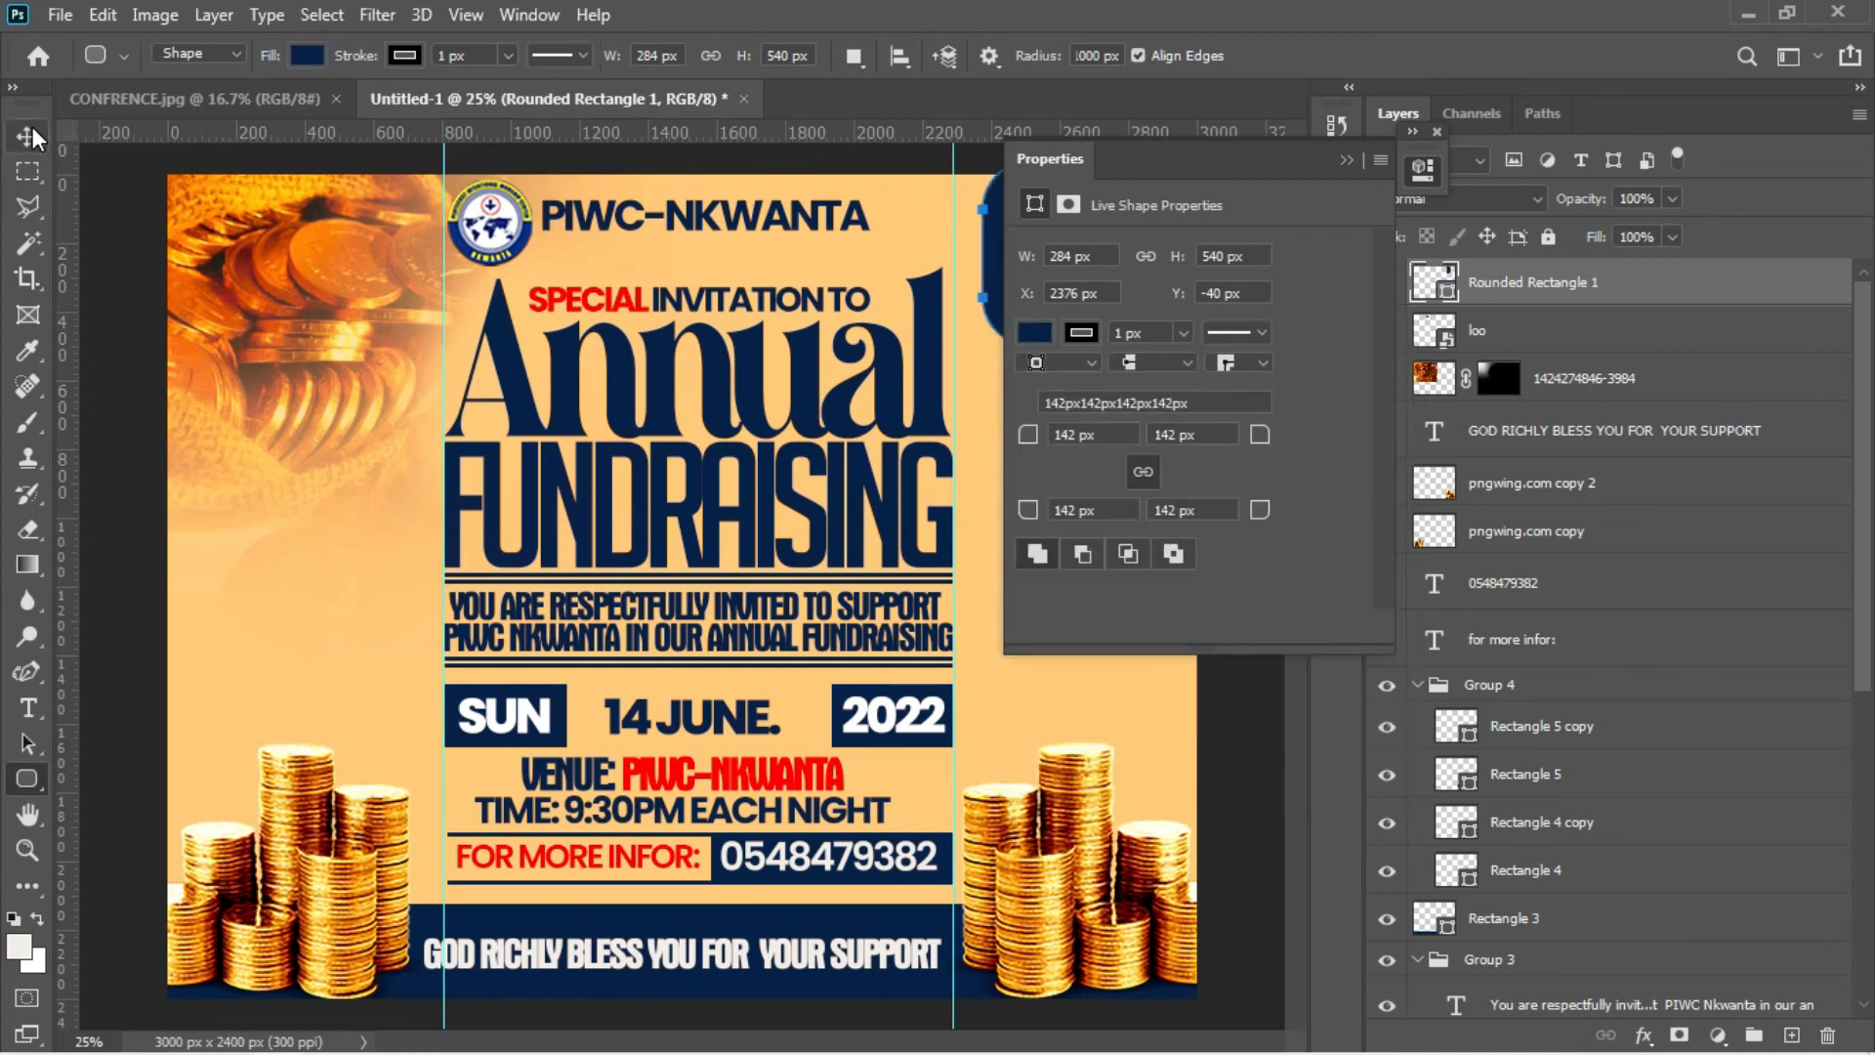
pyautogui.click(1347, 159)
# - Move the navy rounded shape near the upper right corner as a hanging tab, enlarge it slightly, and lower it a little
pyautogui.moveTo(1030, 285); pyautogui.dragTo(1064, 231)
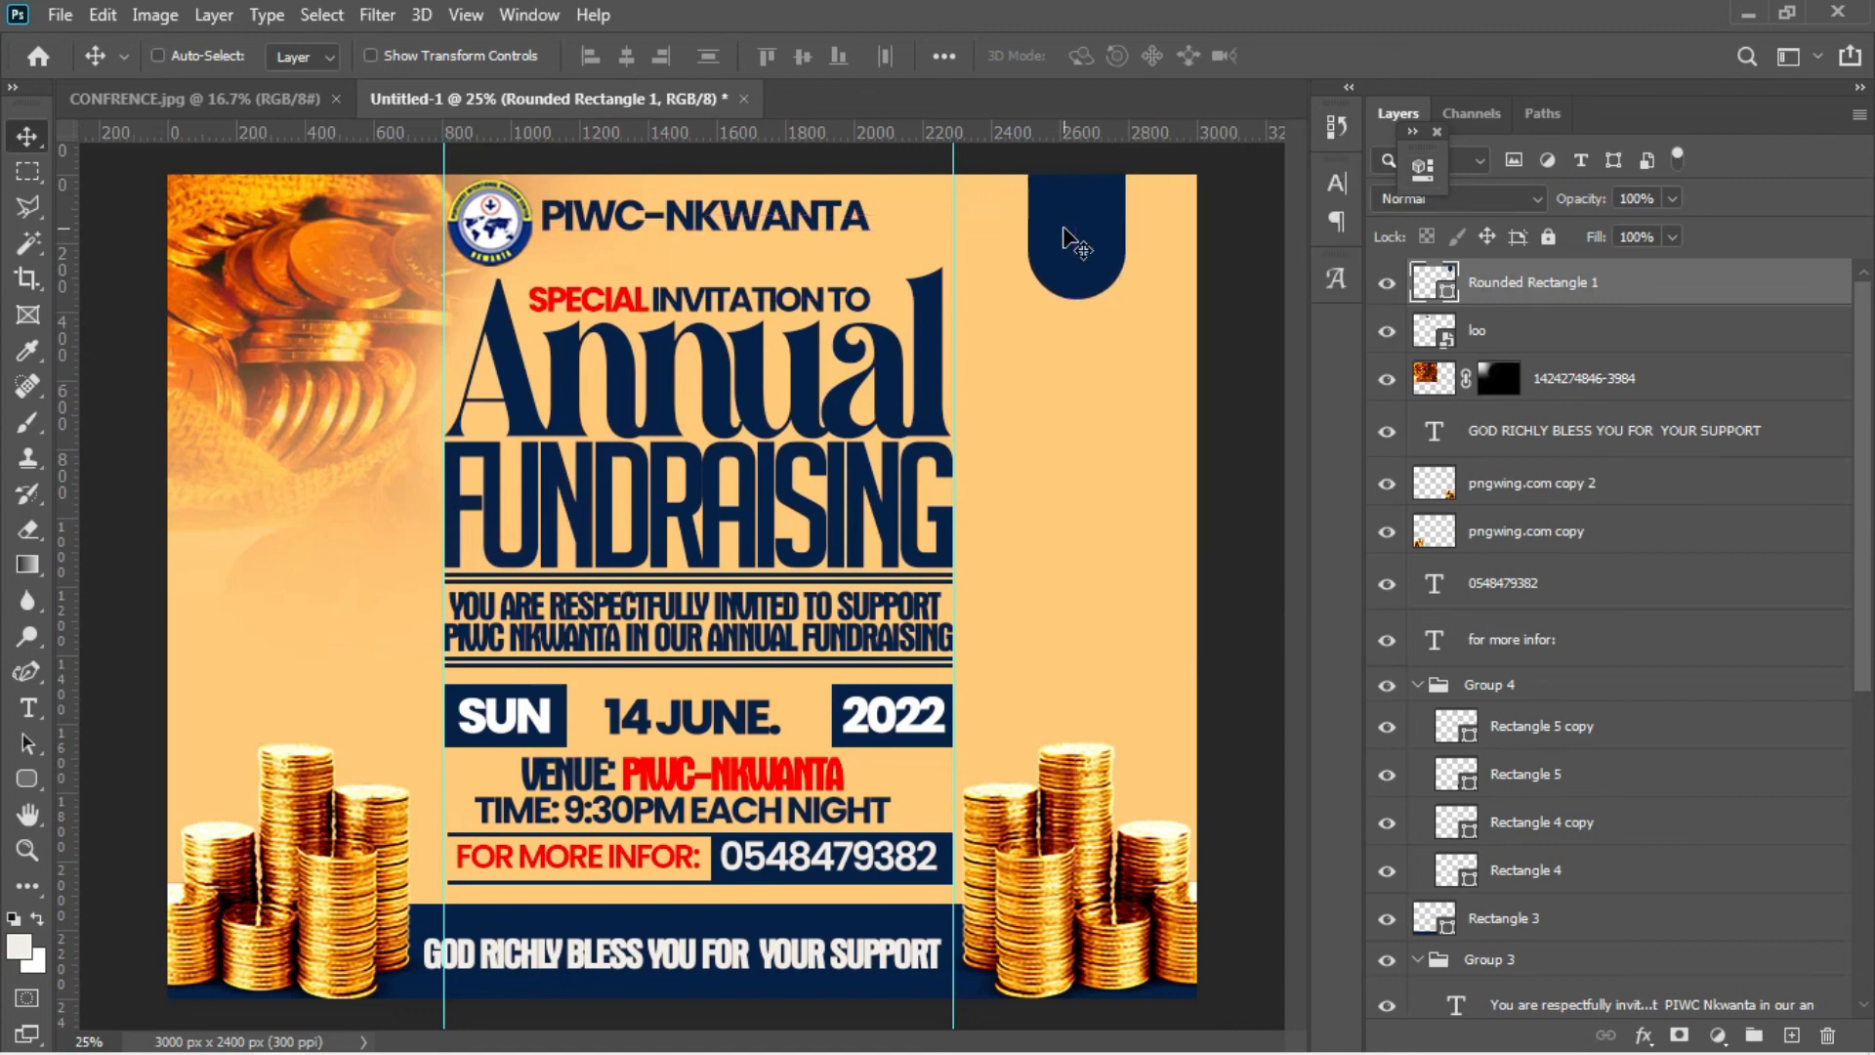
pyautogui.hotkey('ctrl', 't')
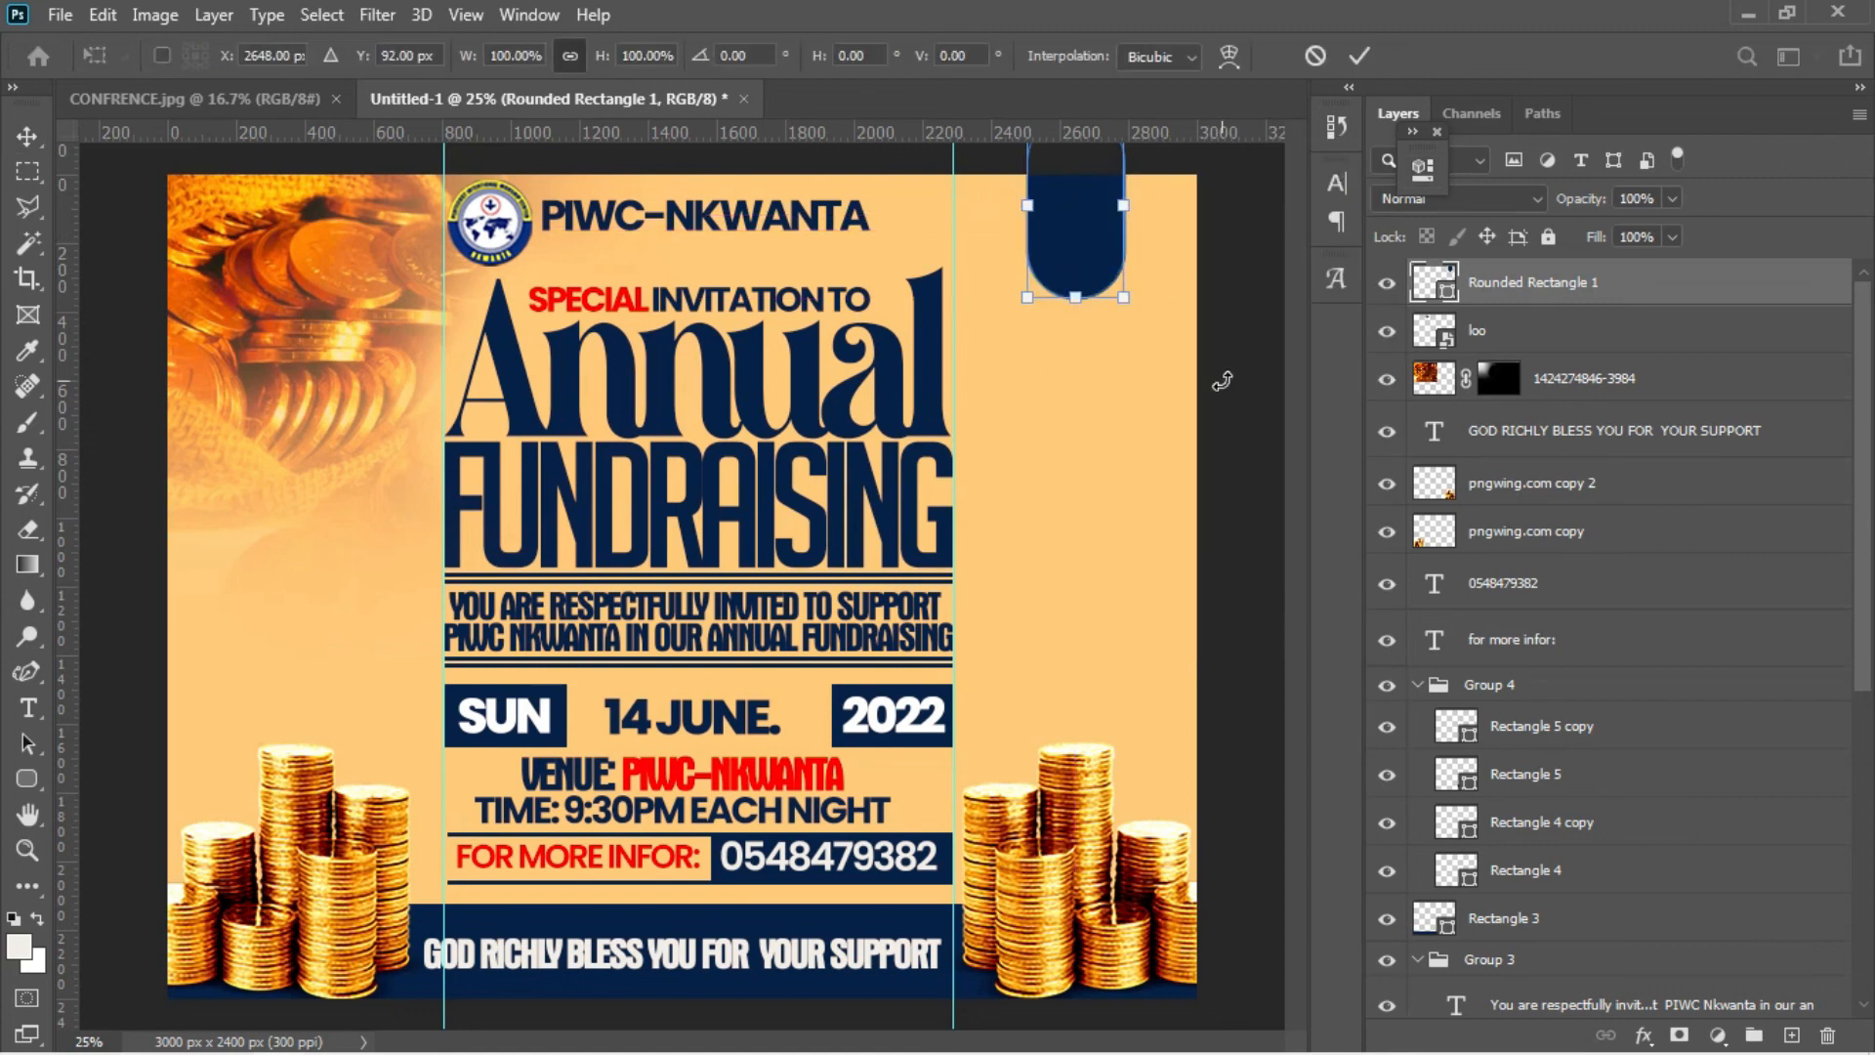
pyautogui.moveTo(603, 63); pyautogui.dragTo(615, 56)
pyautogui.press('Return')
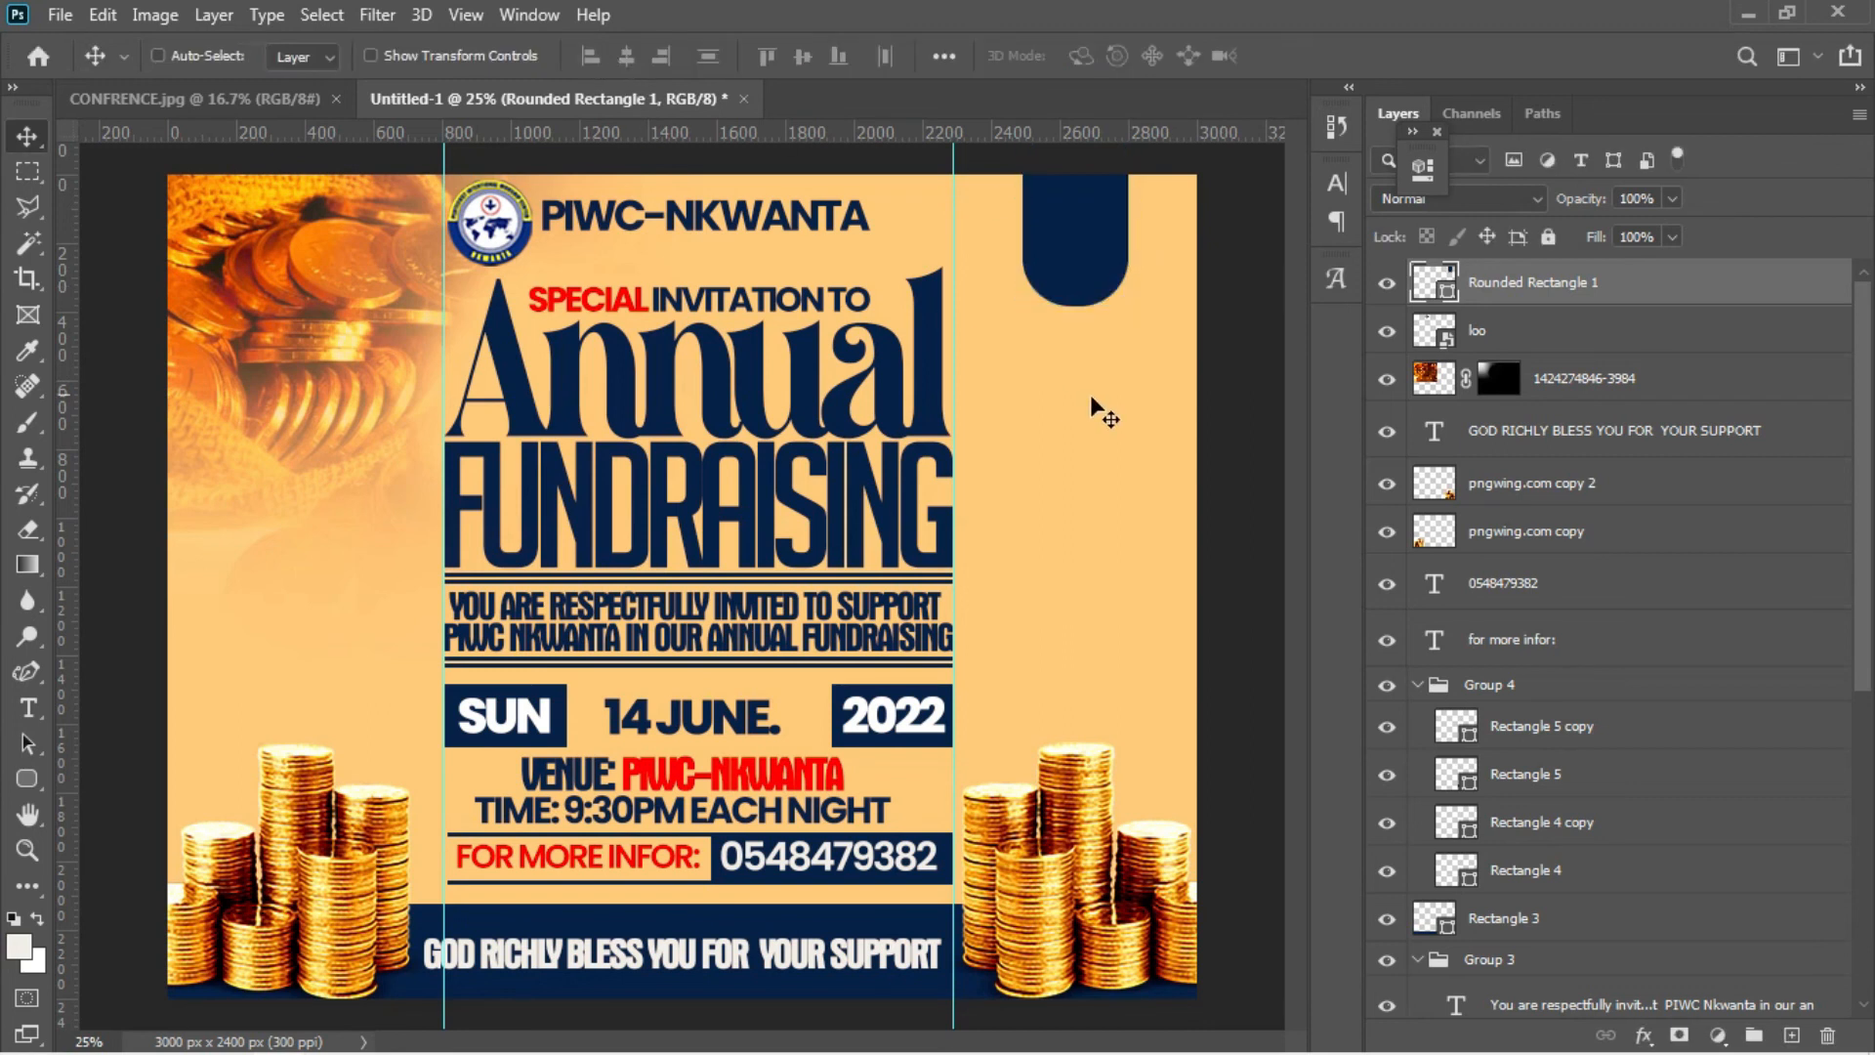
pyautogui.moveTo(1071, 289); pyautogui.dragTo(1072, 301)
# - Place the share icon from the video folder and scale it down onto the navy tab
pyautogui.moveTo(503, 1046)
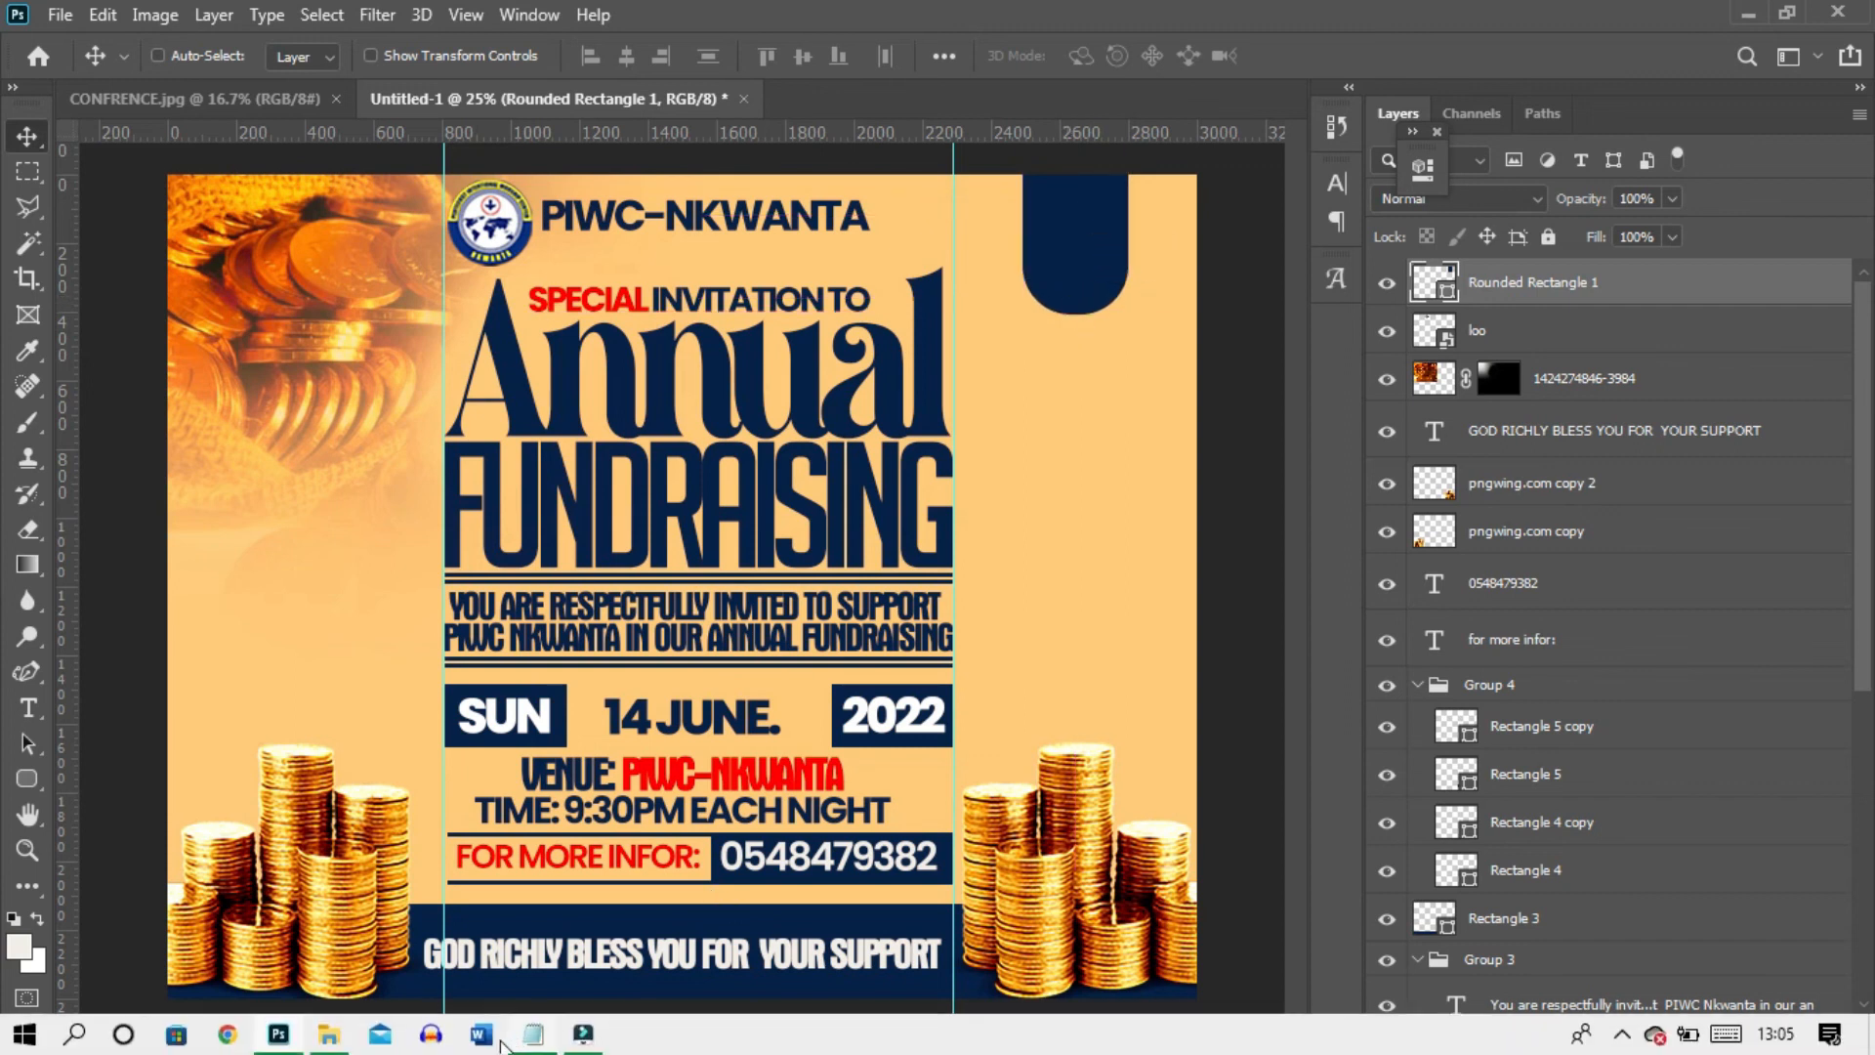
pyautogui.moveTo(333, 1047)
pyautogui.click(333, 925)
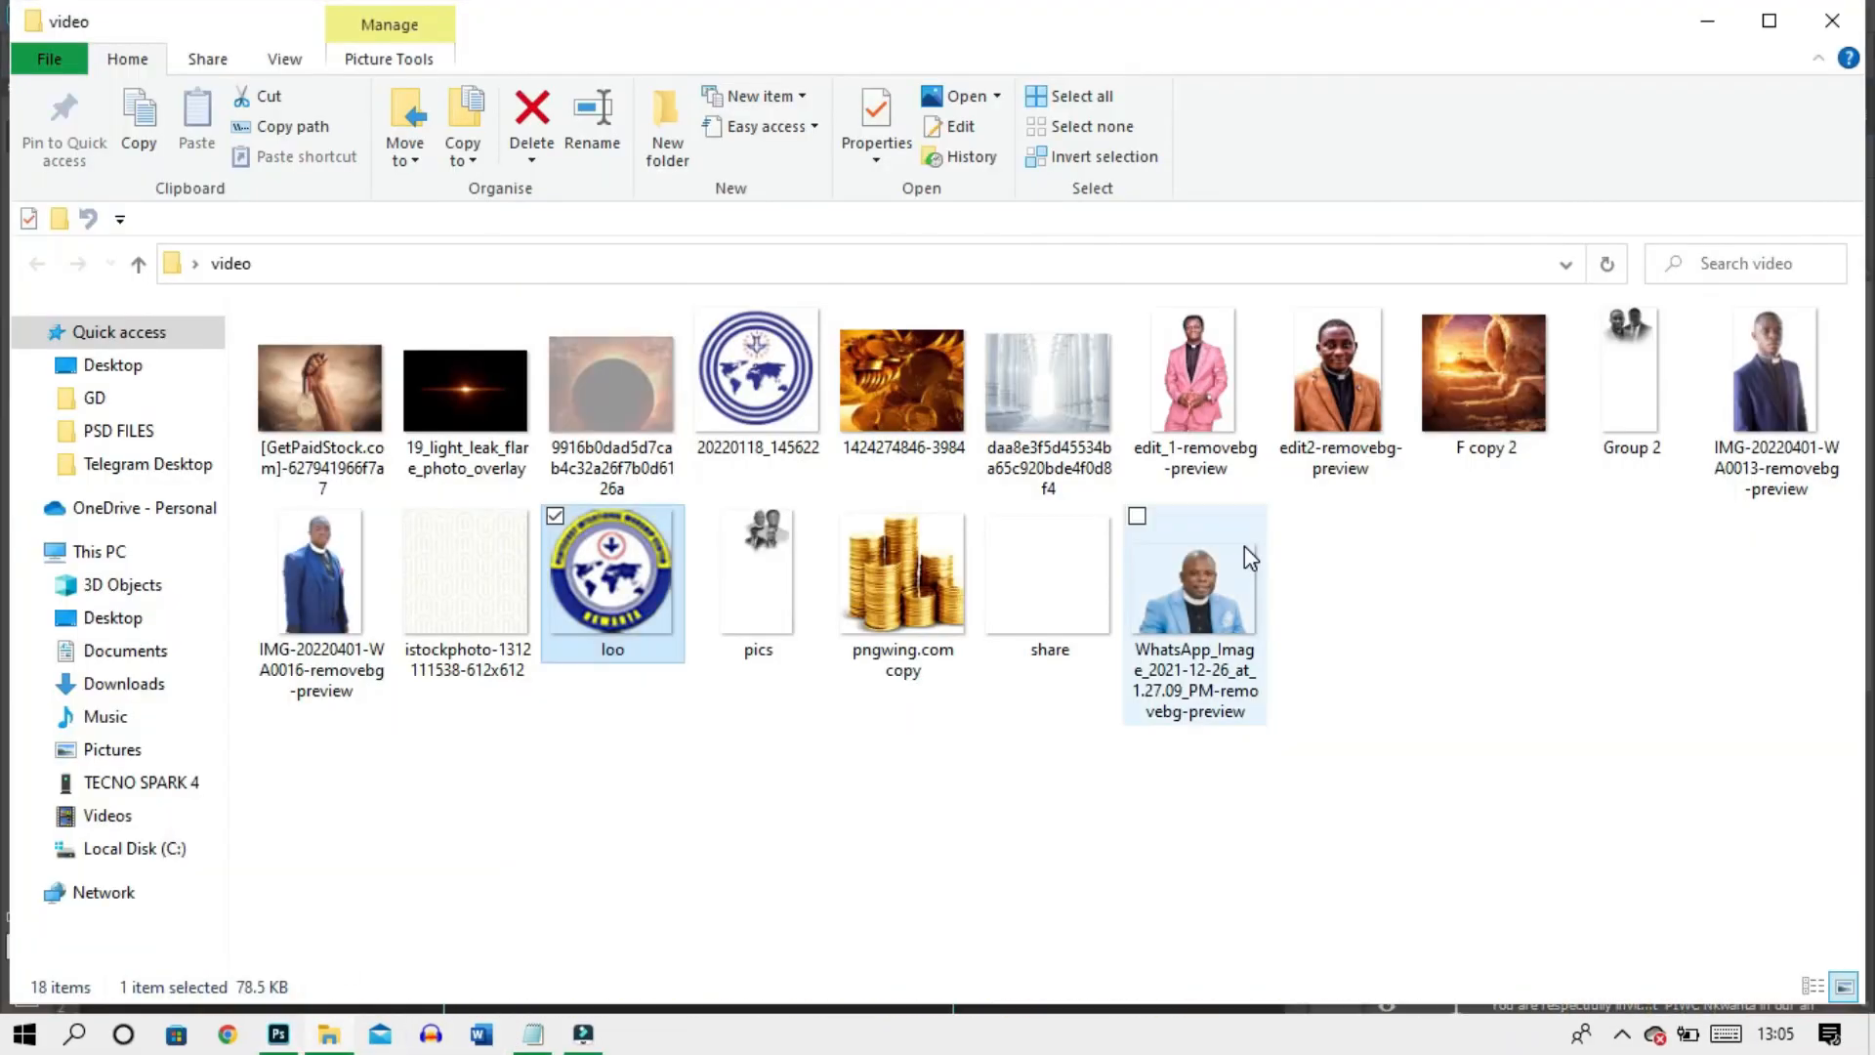
pyautogui.moveTo(1029, 606); pyautogui.dragTo(1055, 281)
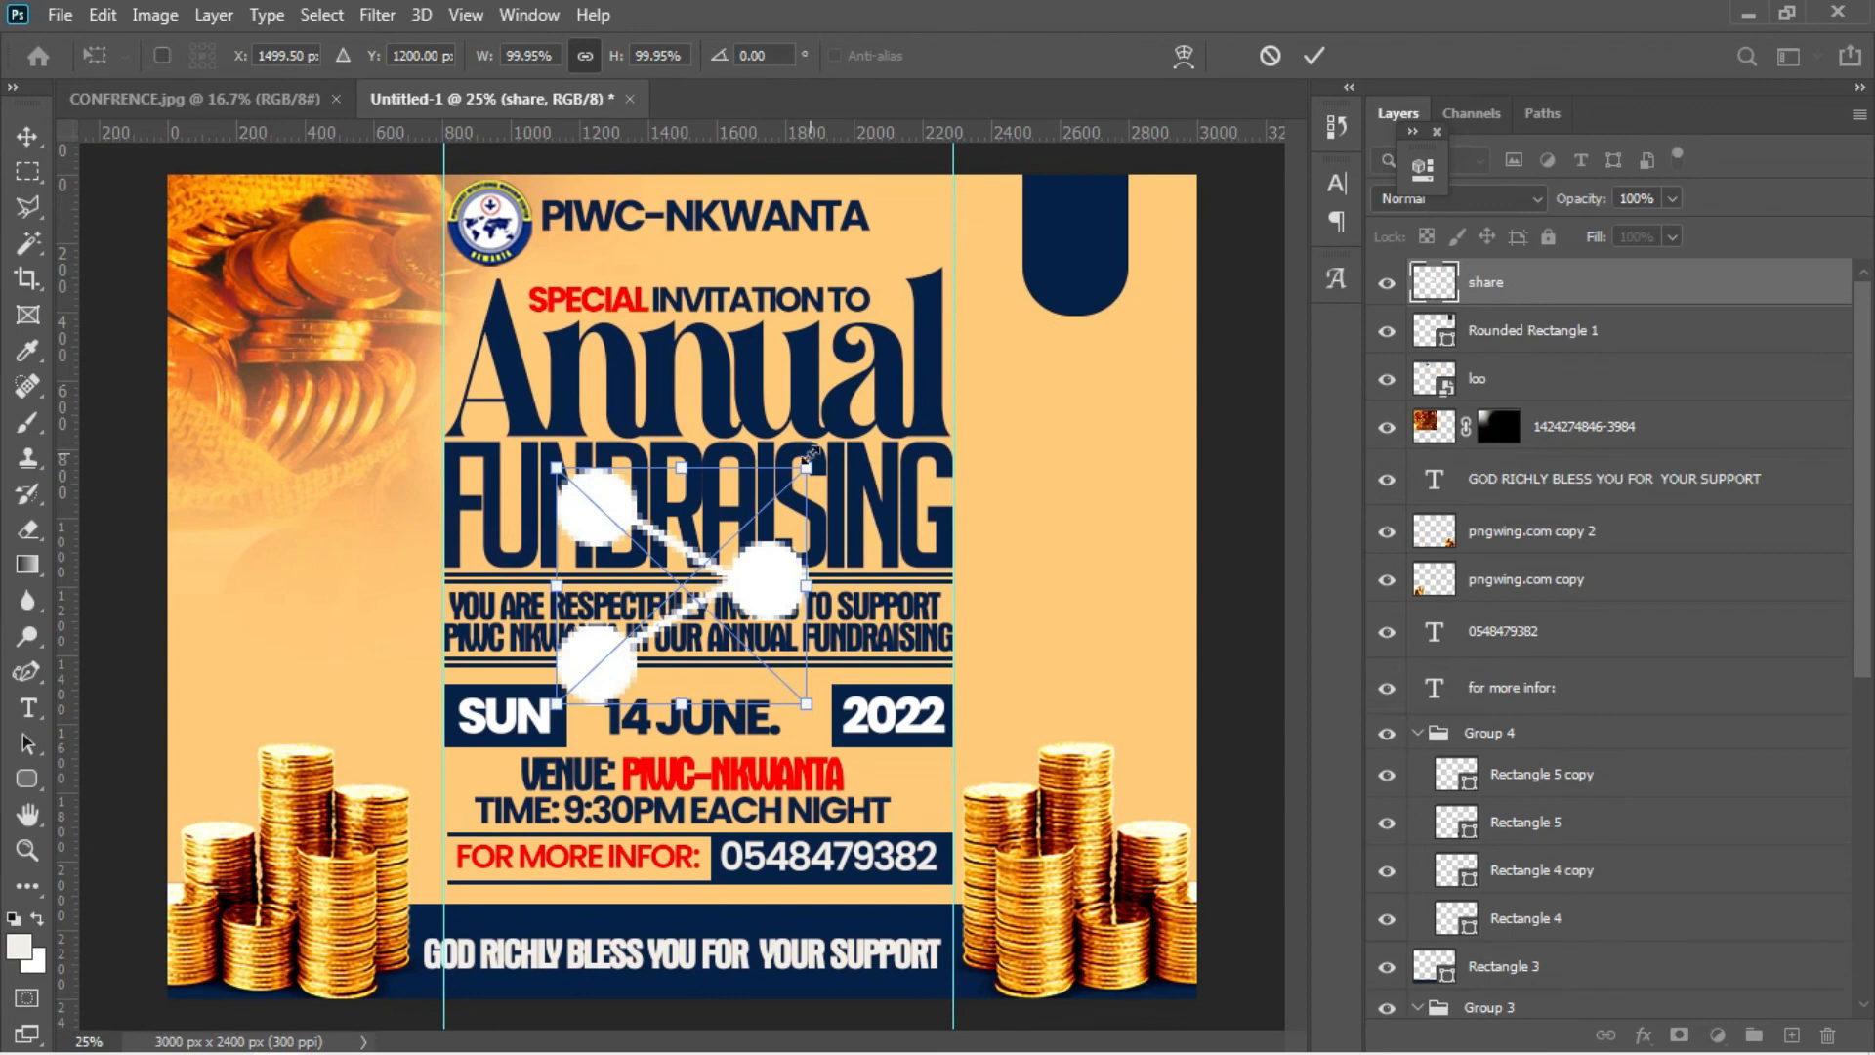
pyautogui.moveTo(807, 466); pyautogui.dragTo(1106, 238)
pyautogui.press('Return')
pyautogui.hotkey('ctrl', 't')
pyautogui.press('Return')
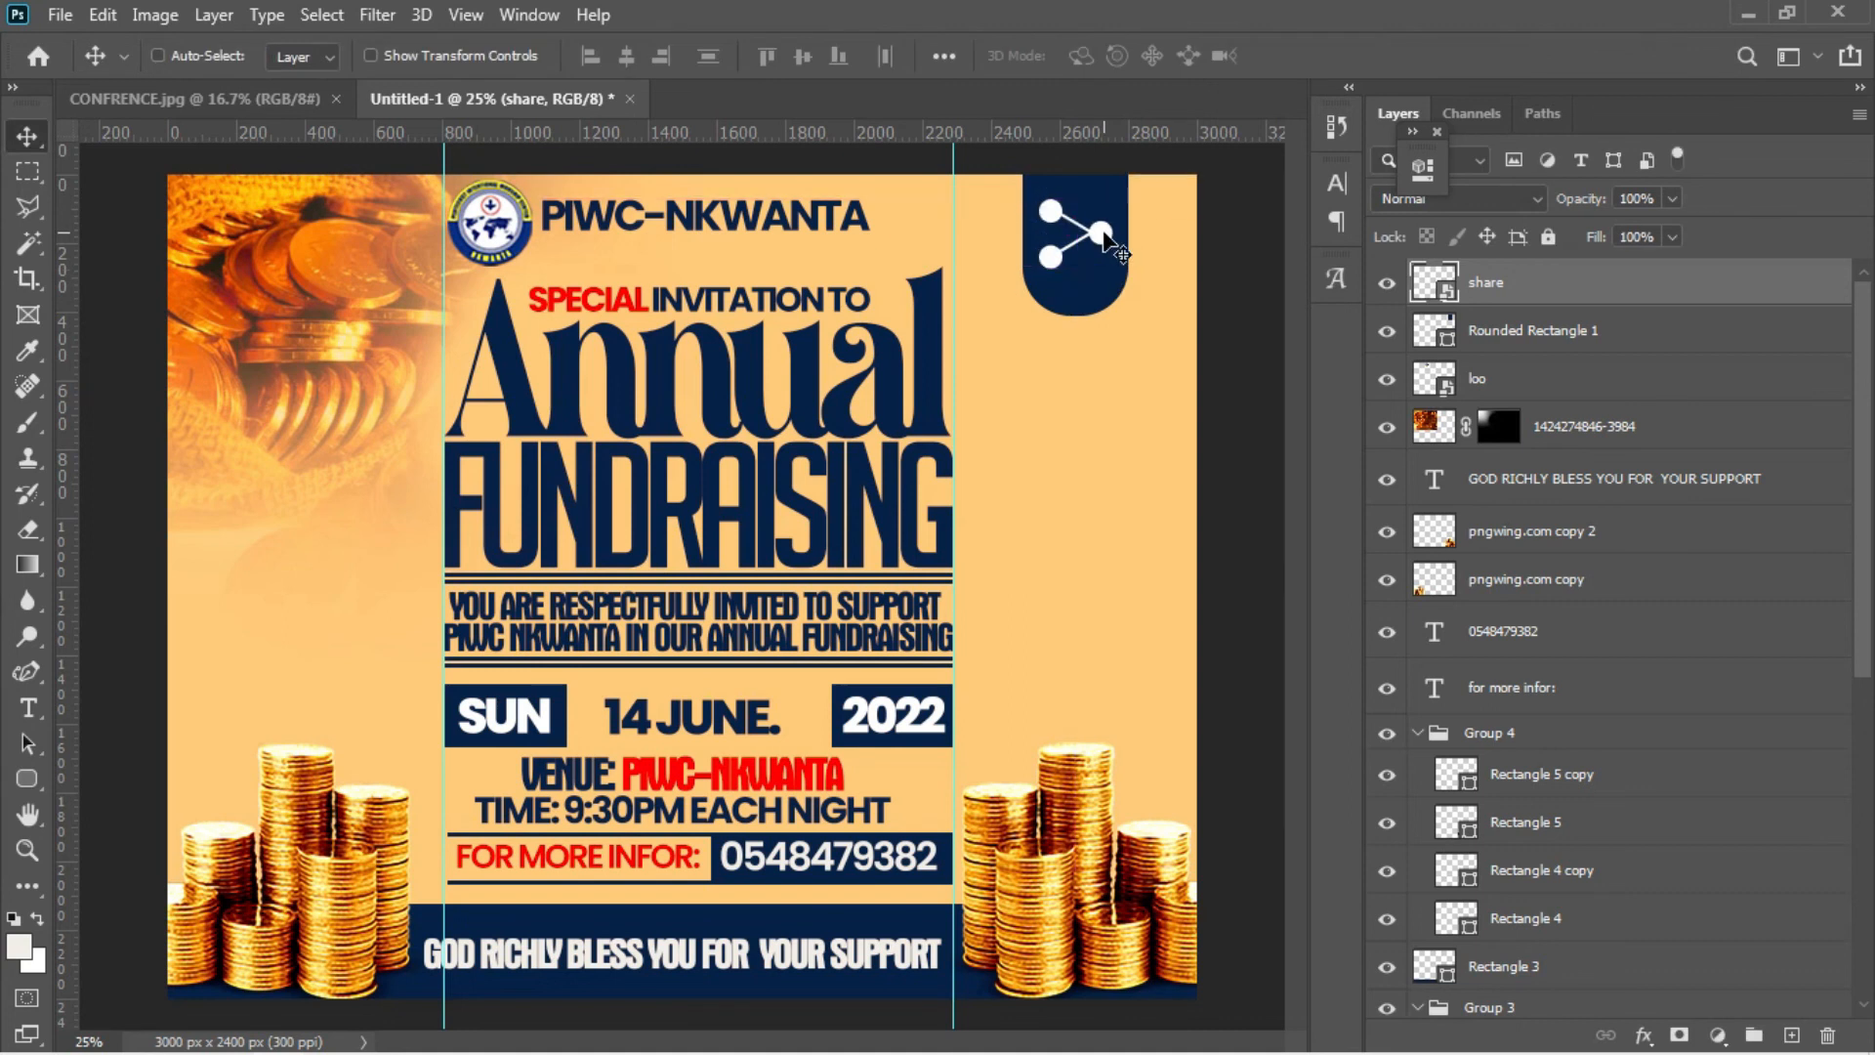
# - Nudge the share icon down and to the right to center it on the navy tab
pyautogui.press('Down')
pyautogui.press('Down')
pyautogui.press('Up')
pyautogui.press('Down')
pyautogui.press('Right')
pyautogui.press('Right')
pyautogui.press('Down')
pyautogui.press('Up')
pyautogui.press('Up')
pyautogui.press('Down')
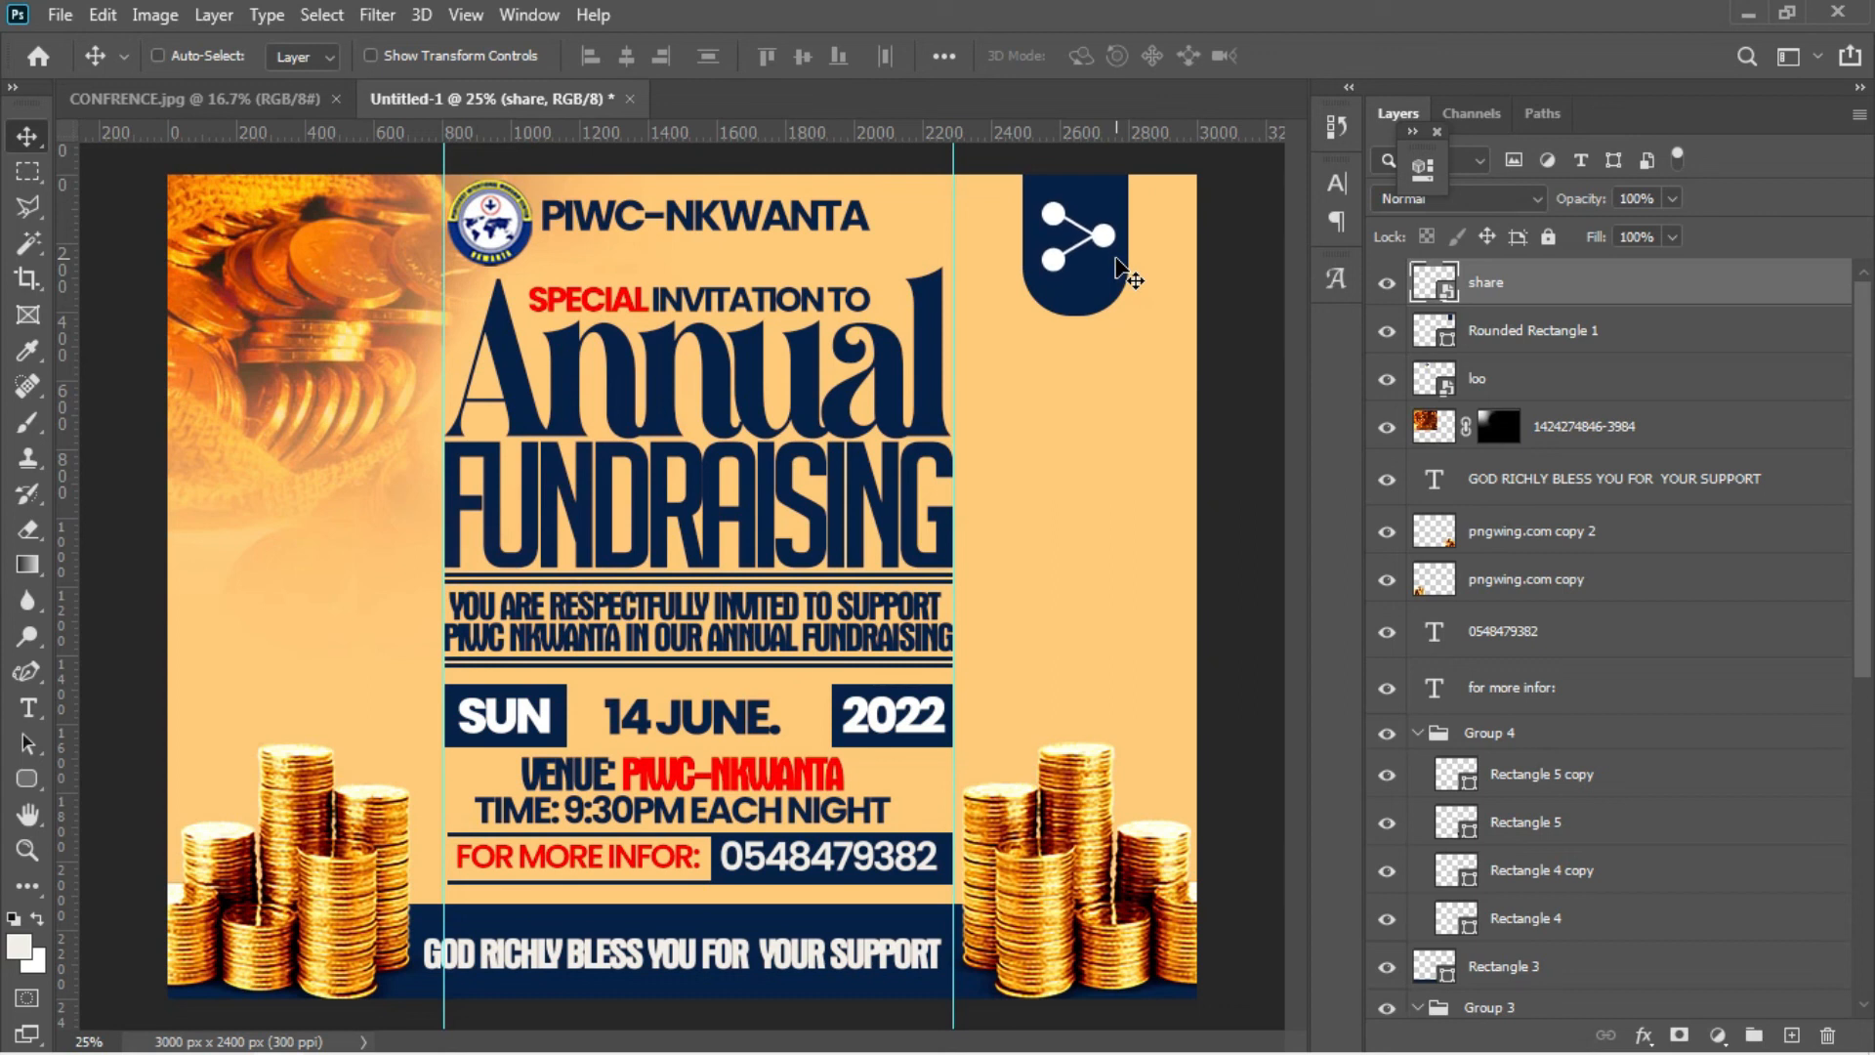